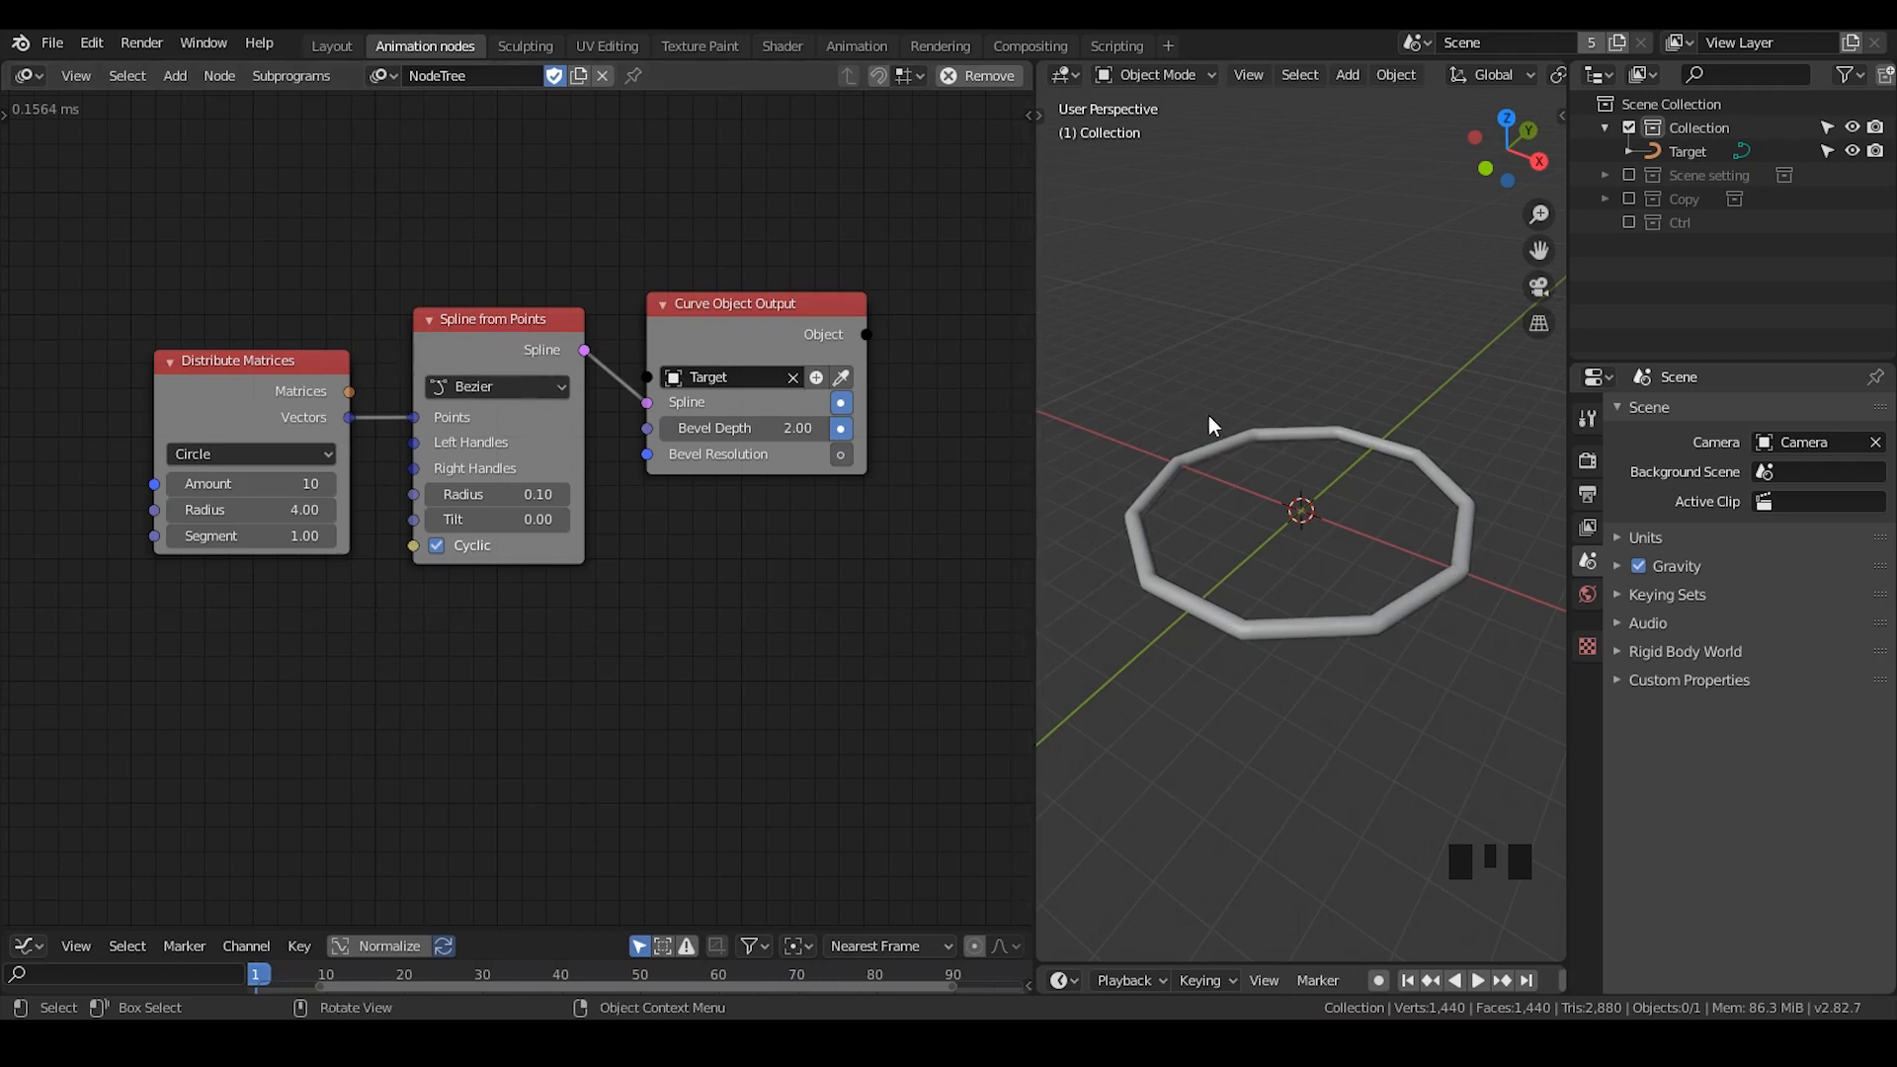
{"action": "left_click", "coordinate": [1252, 450]}
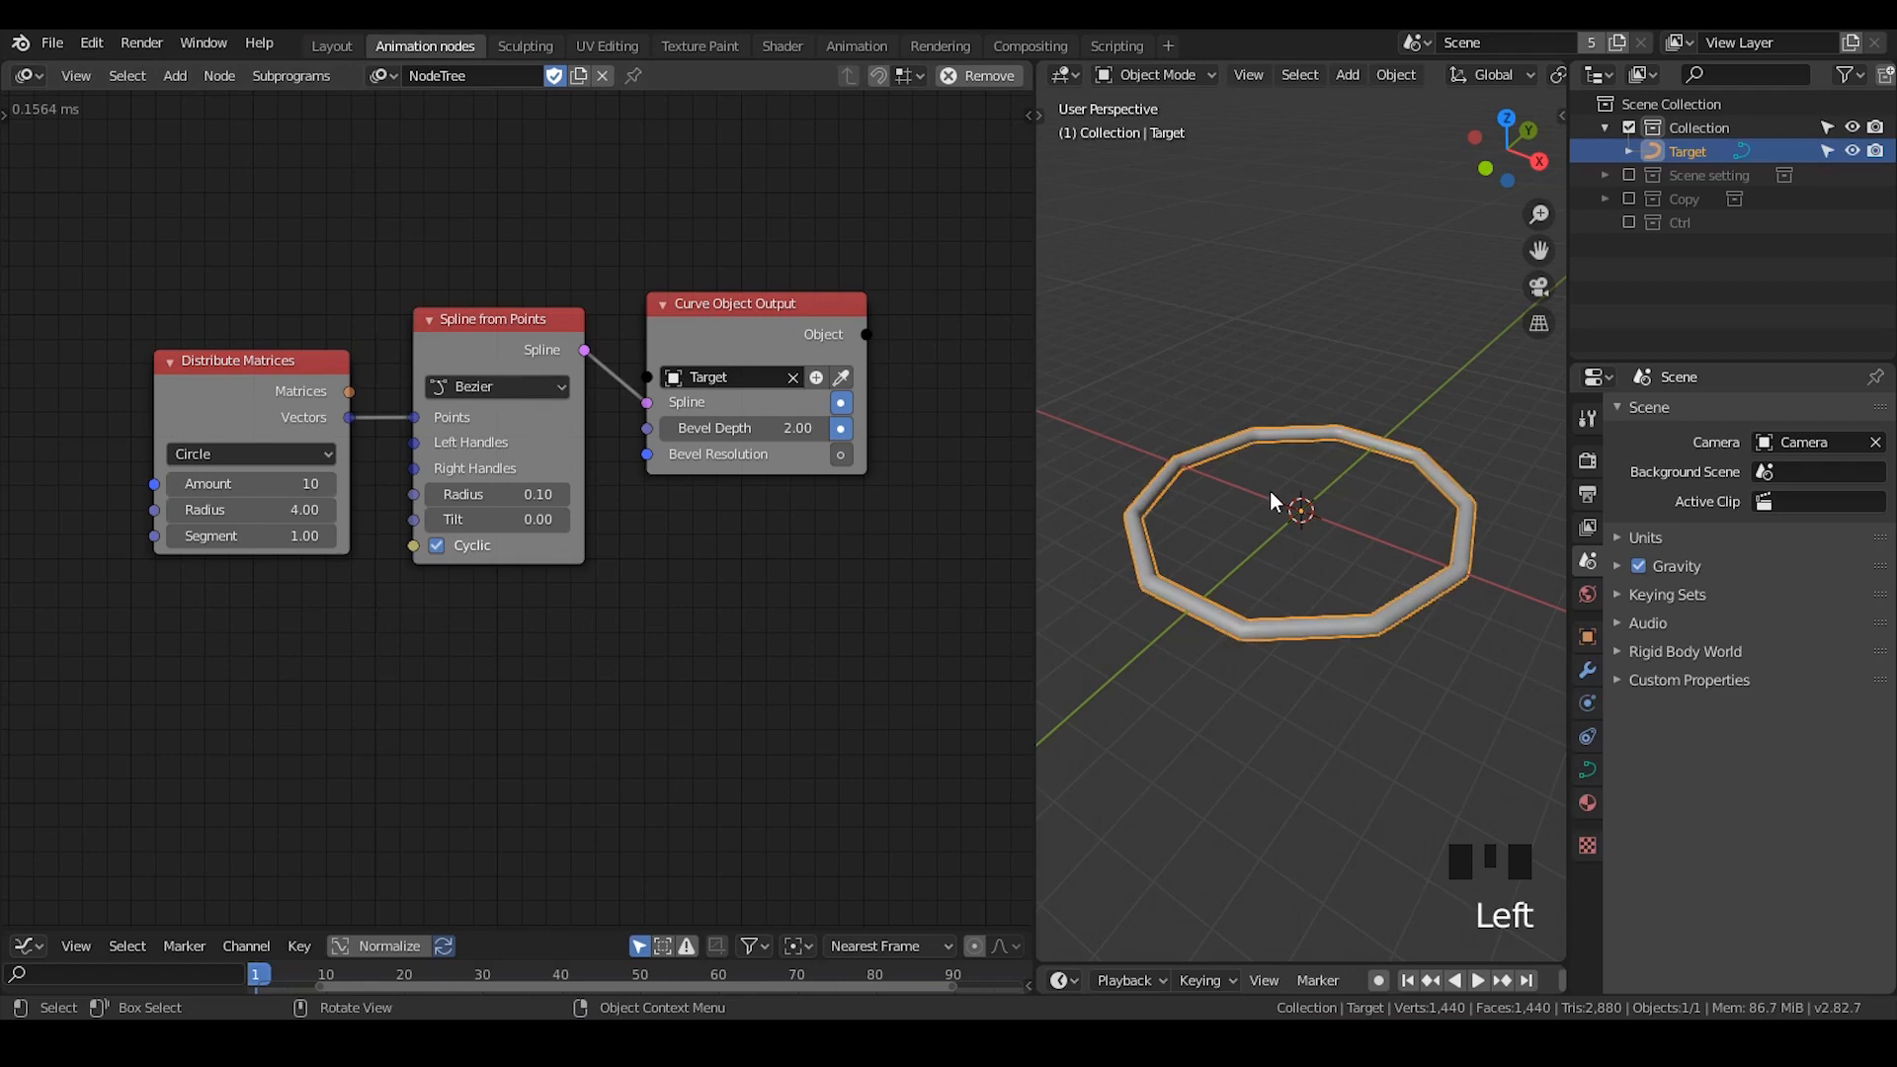
{"action": "mouse_move", "coordinate": [1271, 490]}
{"action": "middle_mouse_down"}
{"action": "mouse_move", "coordinate": [1317, 544]}
{"action": "mouse_move", "coordinate": [1268, 509]}
{"action": "middle_mouse_up"}
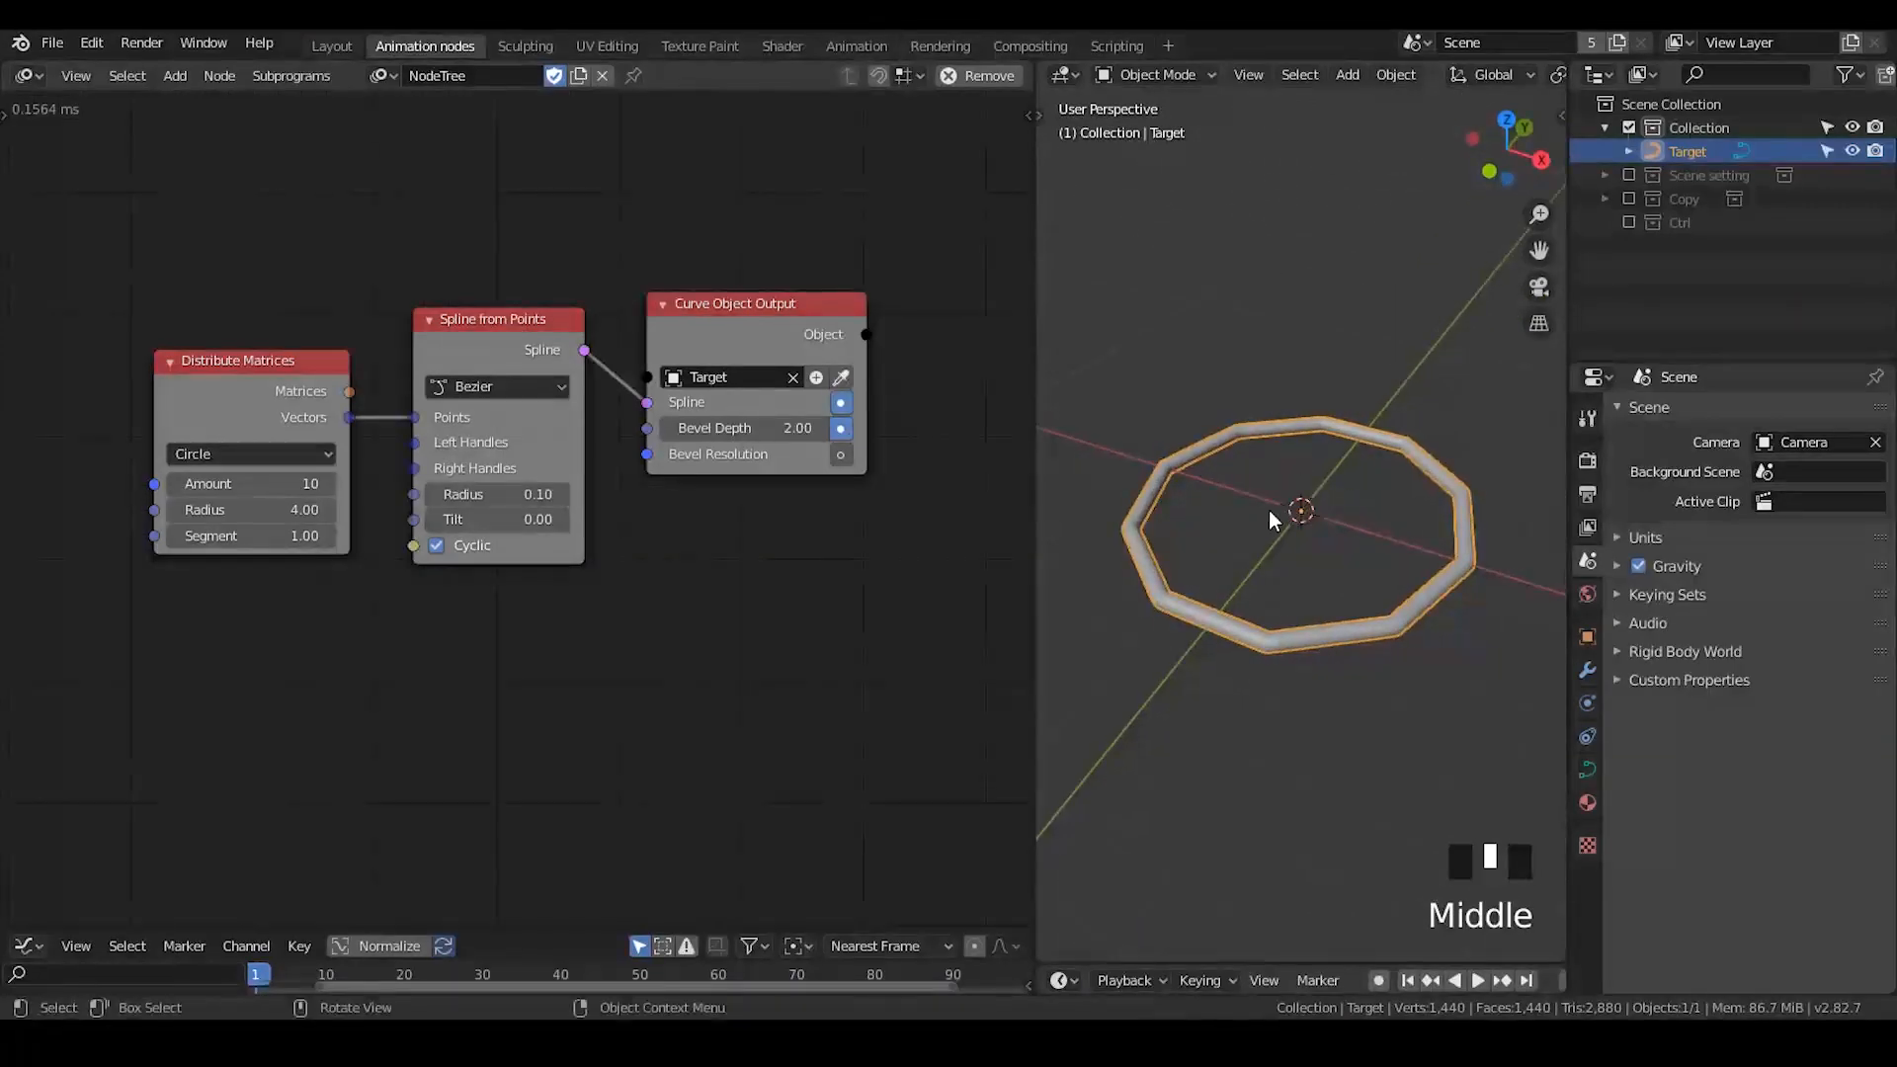
{"action": "left_click", "coordinate": [1282, 334]}
{"action": "left_click", "coordinate": [1284, 506]}
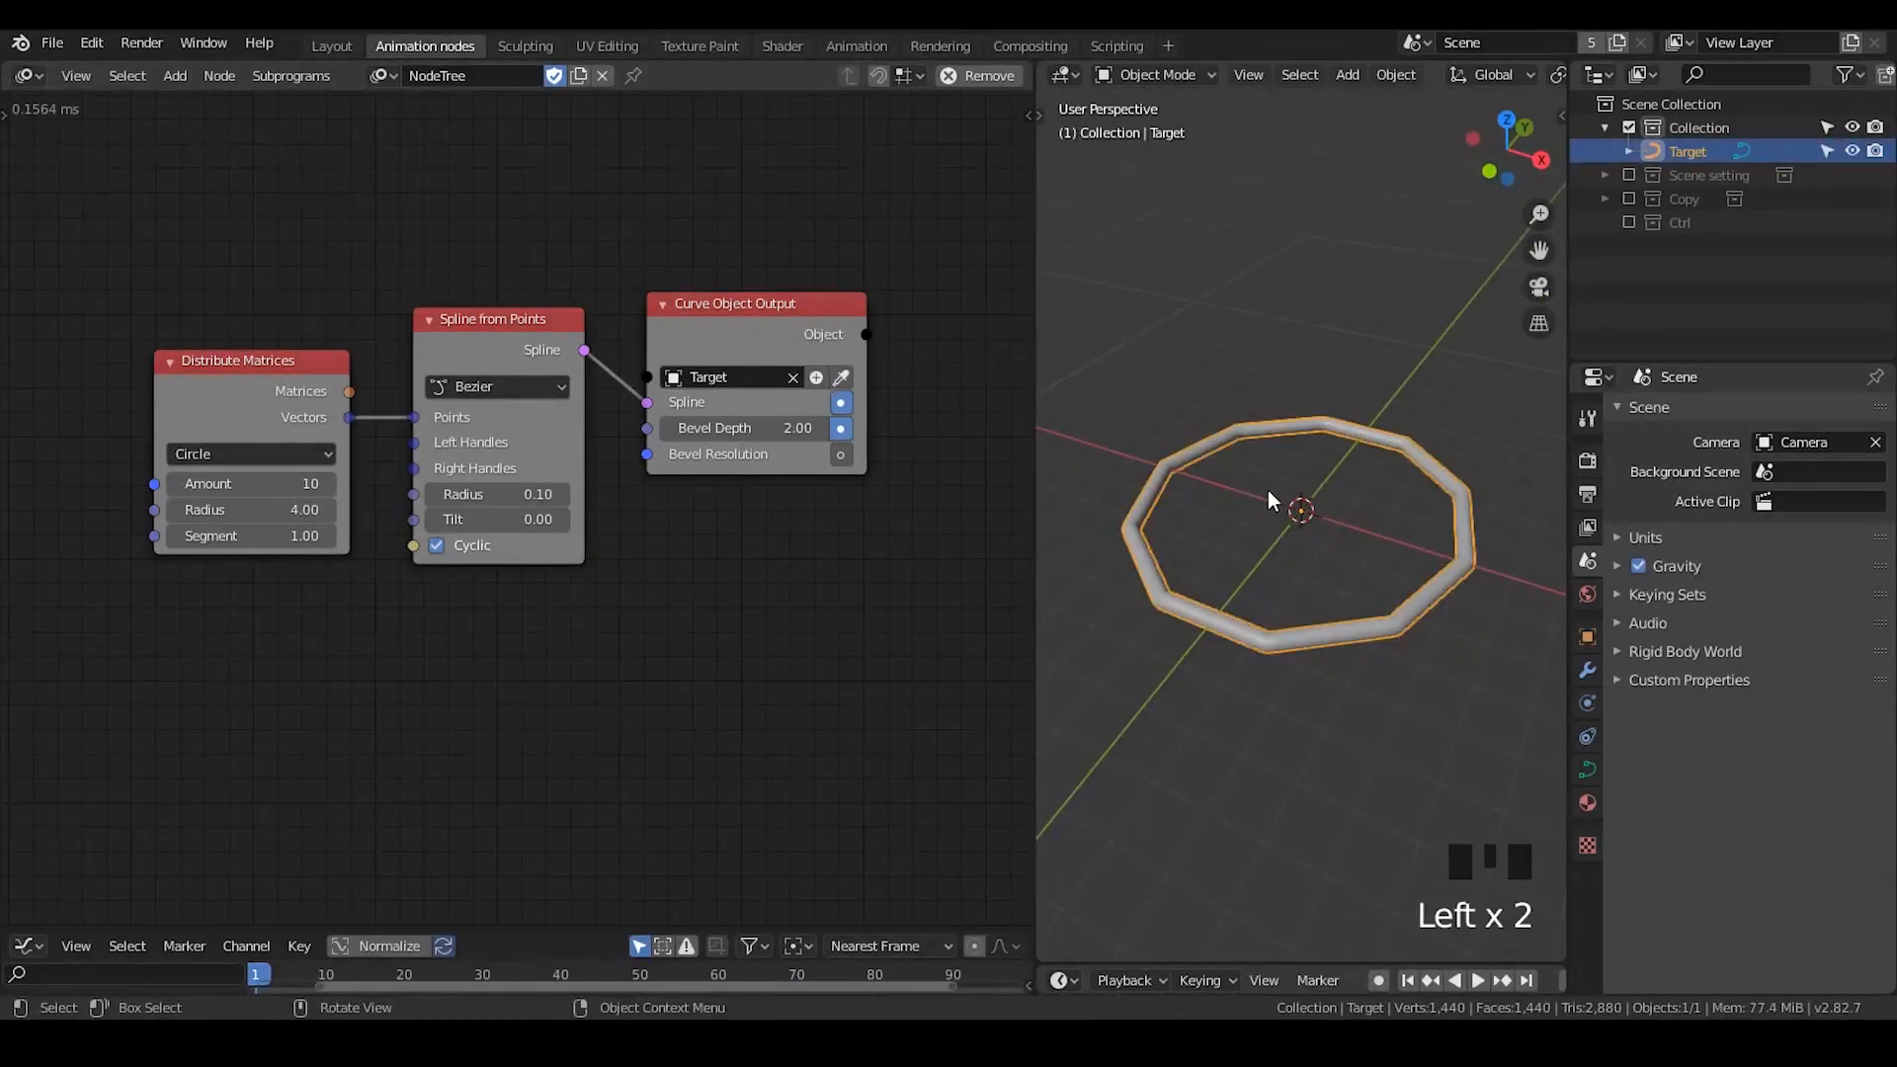
{"action": "left_click", "coordinate": [1221, 509]}
{"action": "middle_click_drag", "start_coordinate": [1229, 501], "coordinate": [1282, 561]}
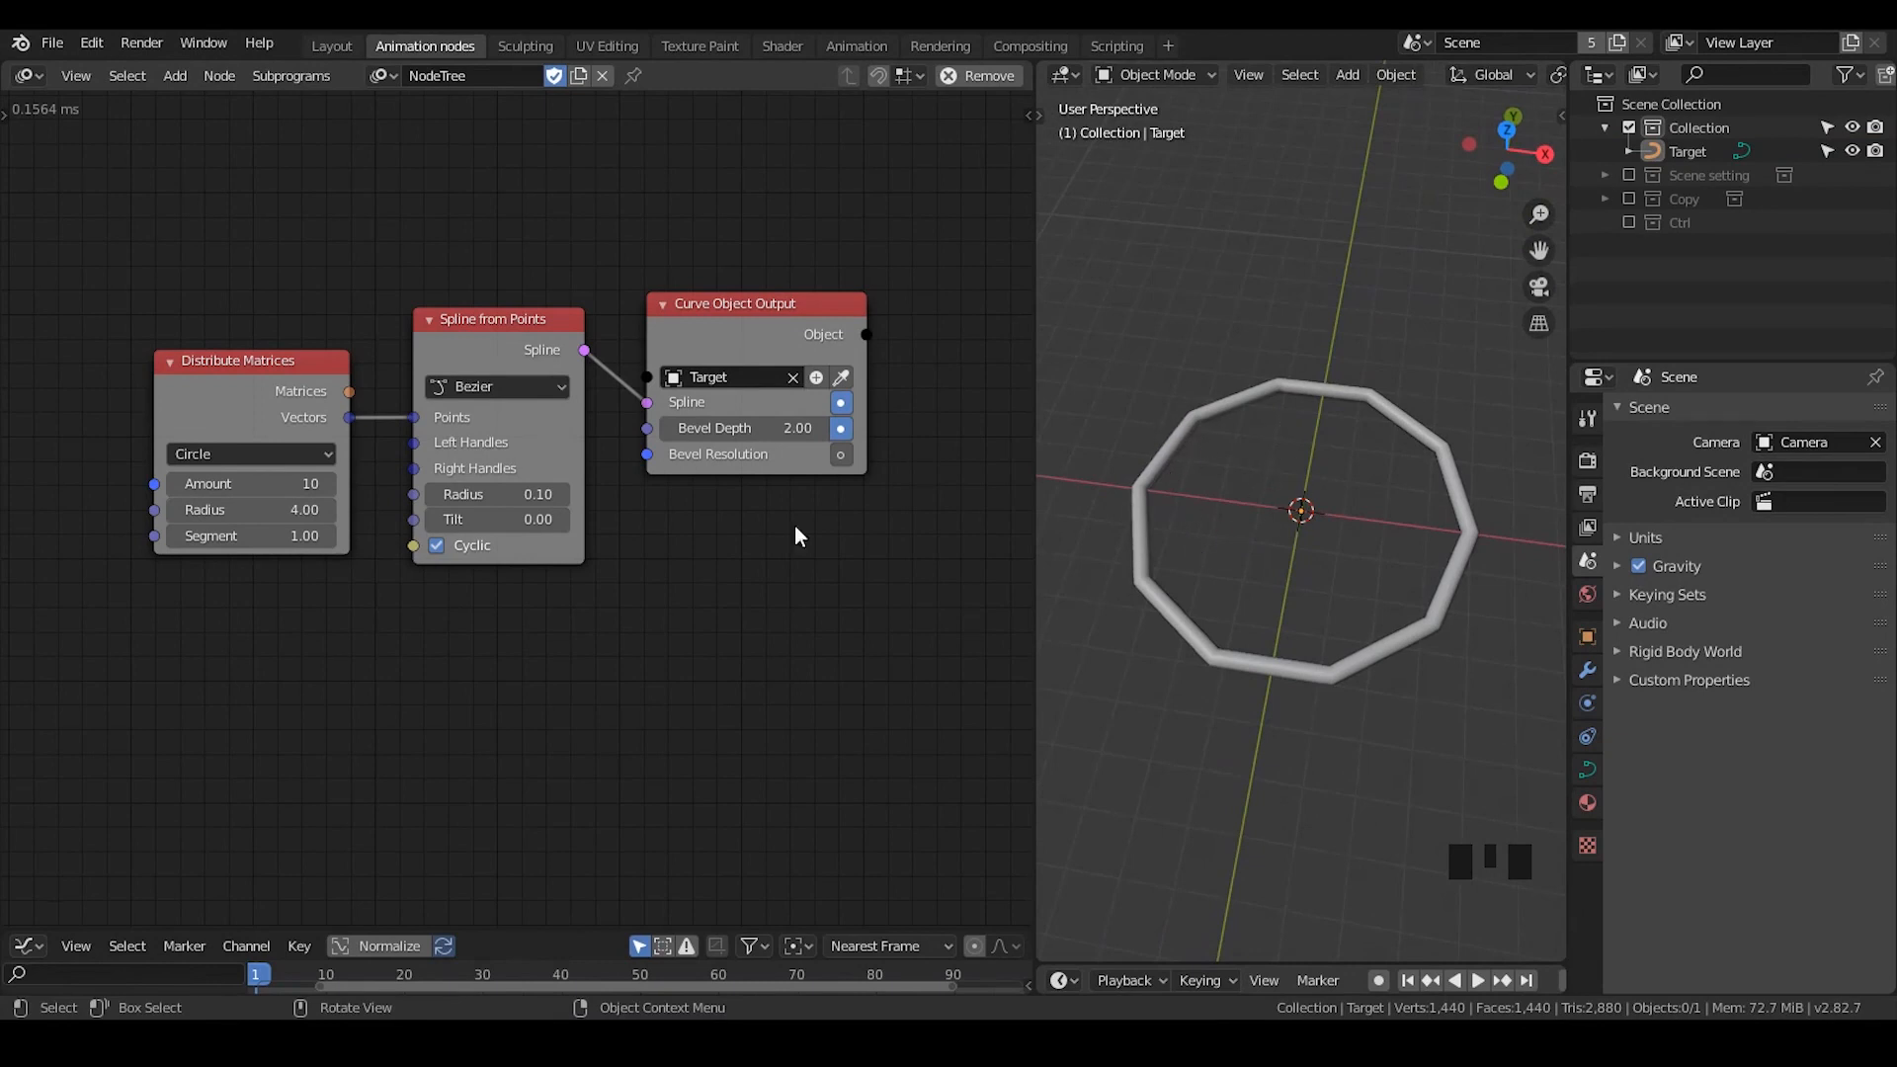
- Try an amount of 58 in Distribute Matrices to see its effect on the ring, and restore the amount to 10
{"action": "left_click_drag", "start_coordinate": [251, 483], "coordinate": [368, 483]}
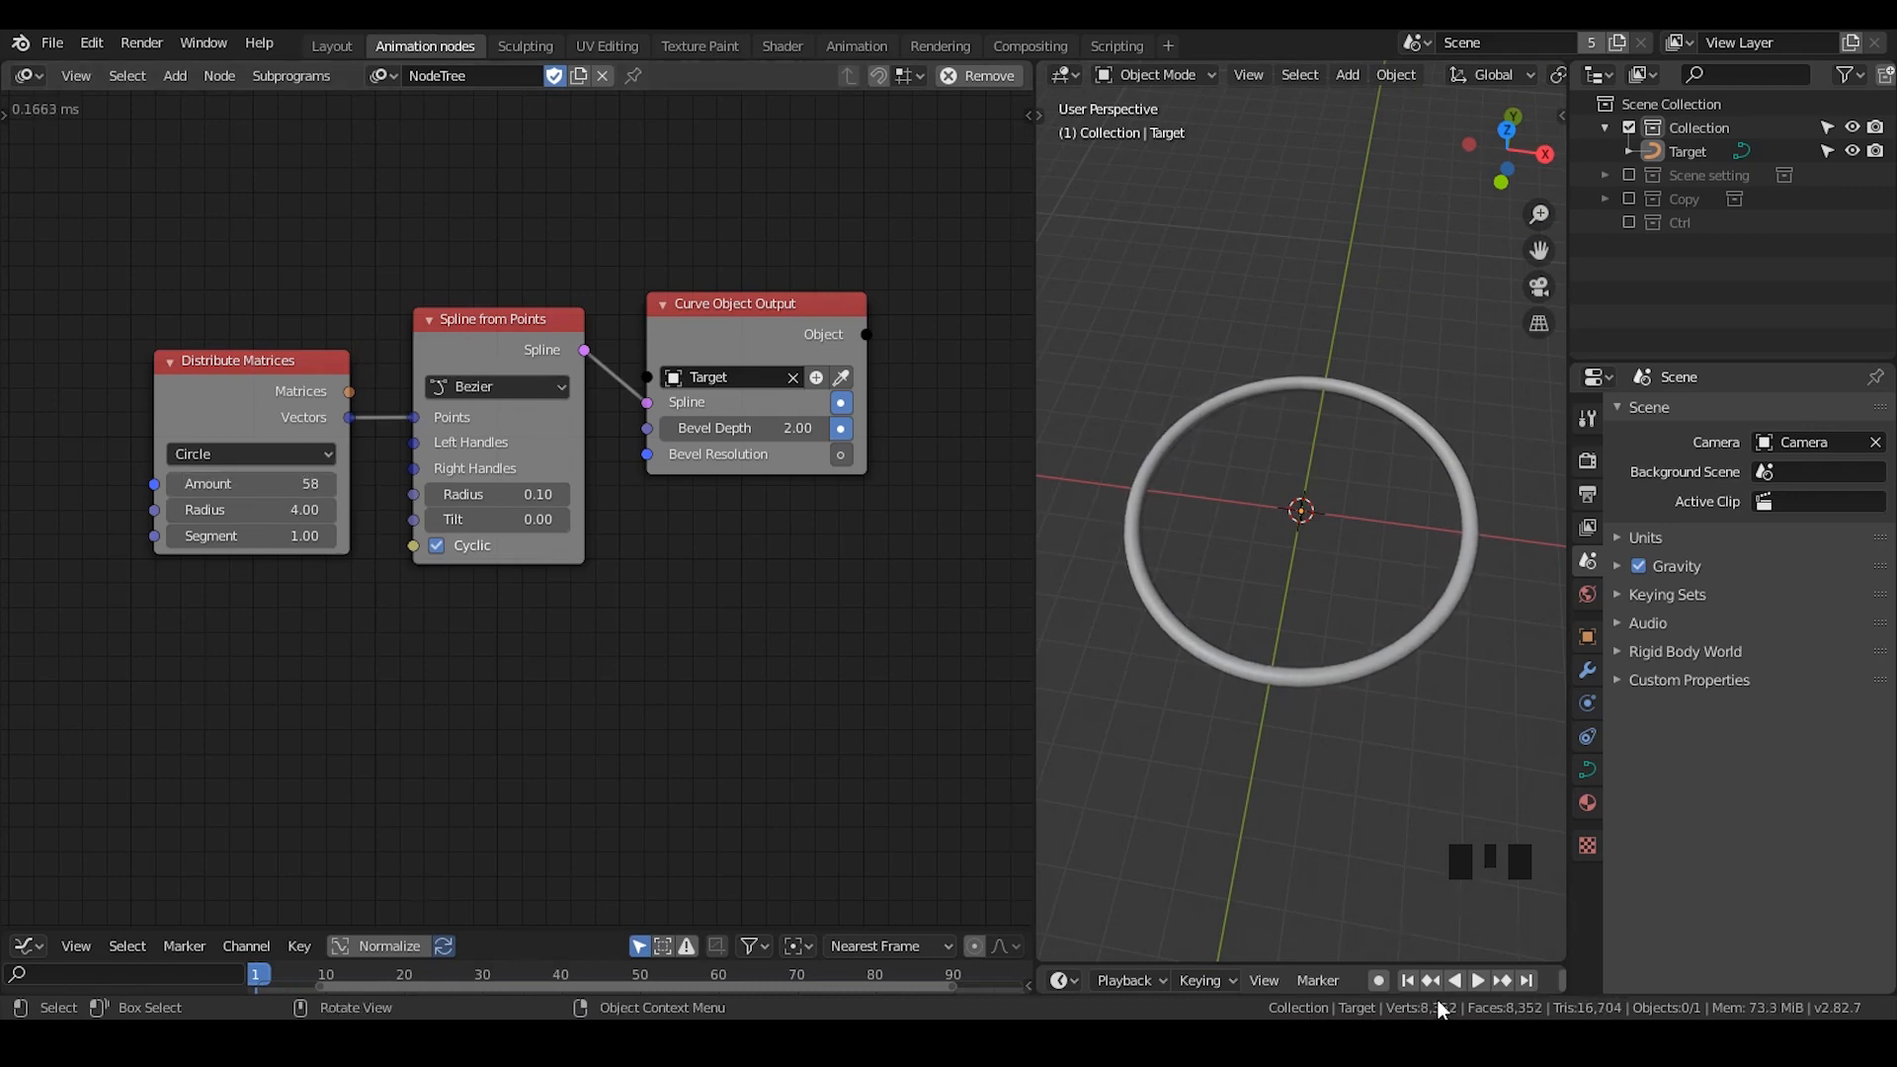
{"action": "left_click", "coordinate": [1347, 669]}
{"action": "middle_click_drag", "start_coordinate": [1363, 751], "coordinate": [1276, 493]}
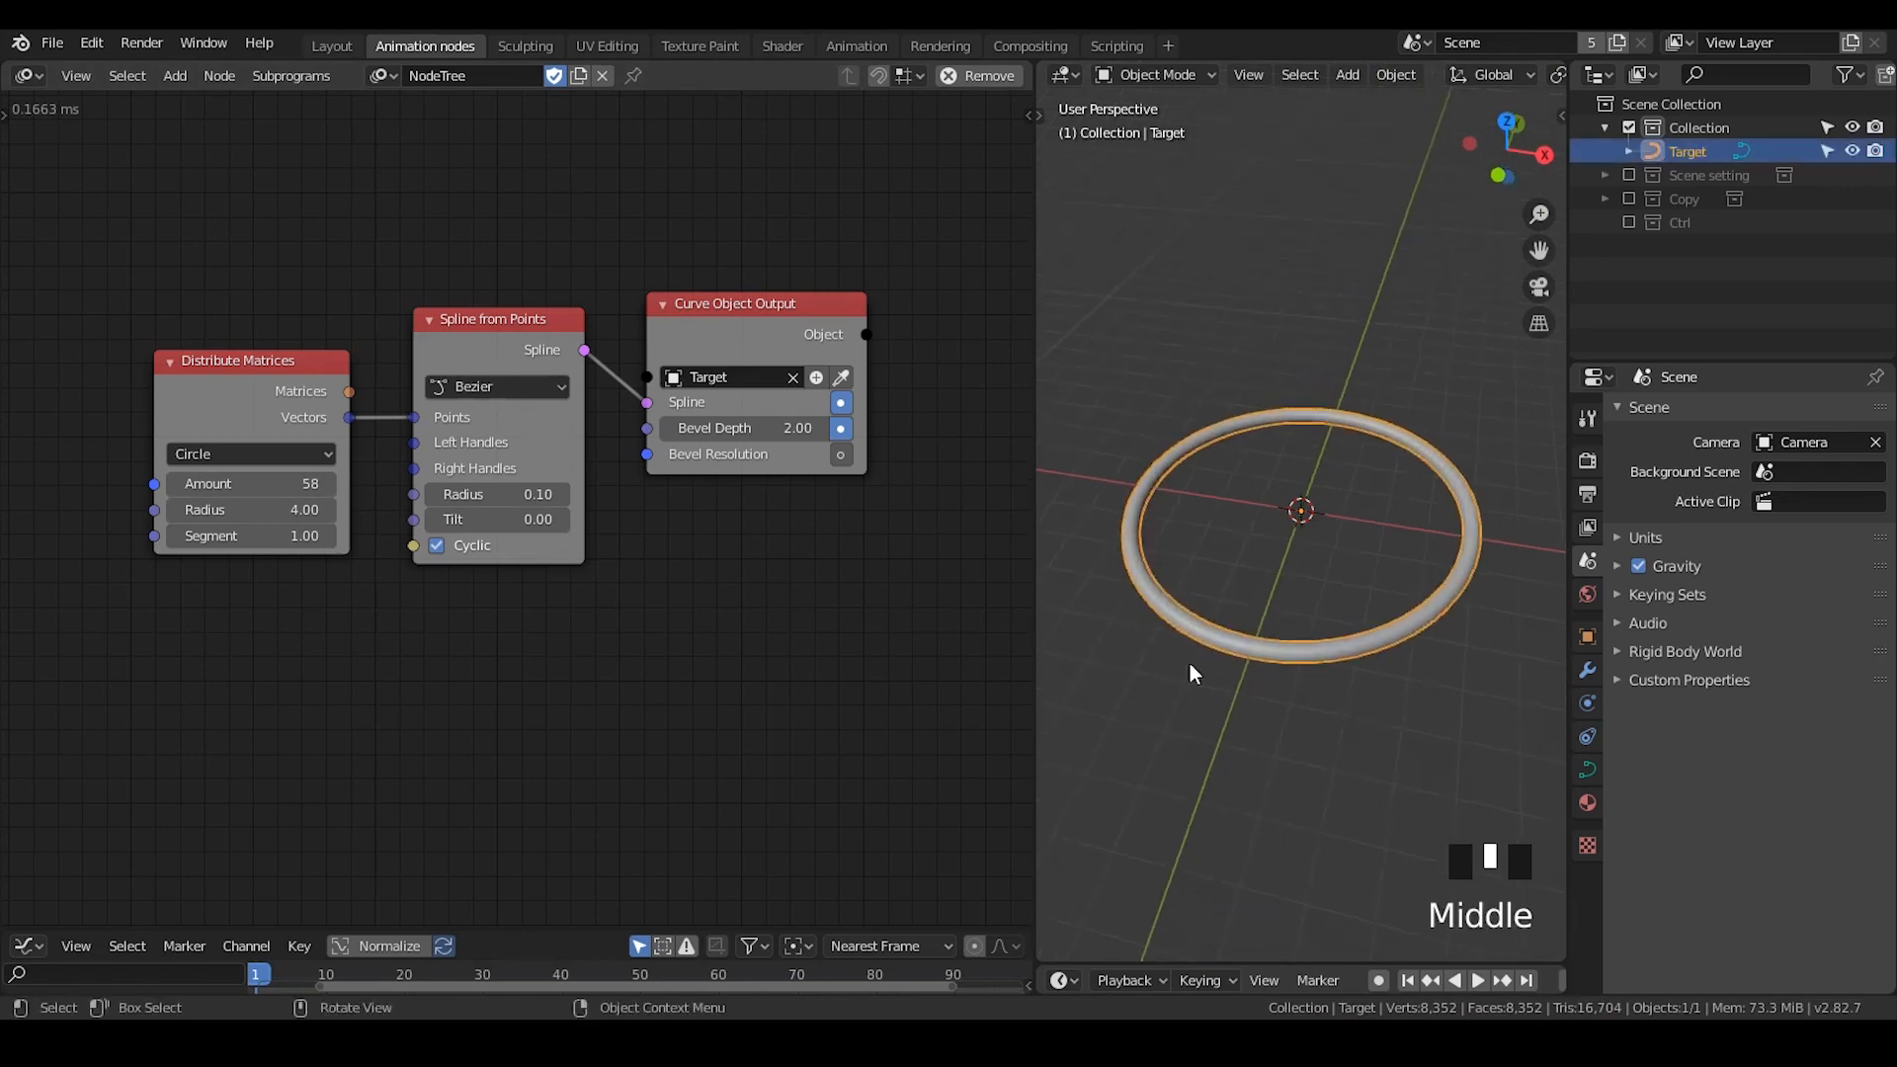
{"action": "left_click", "coordinate": [1338, 547]}
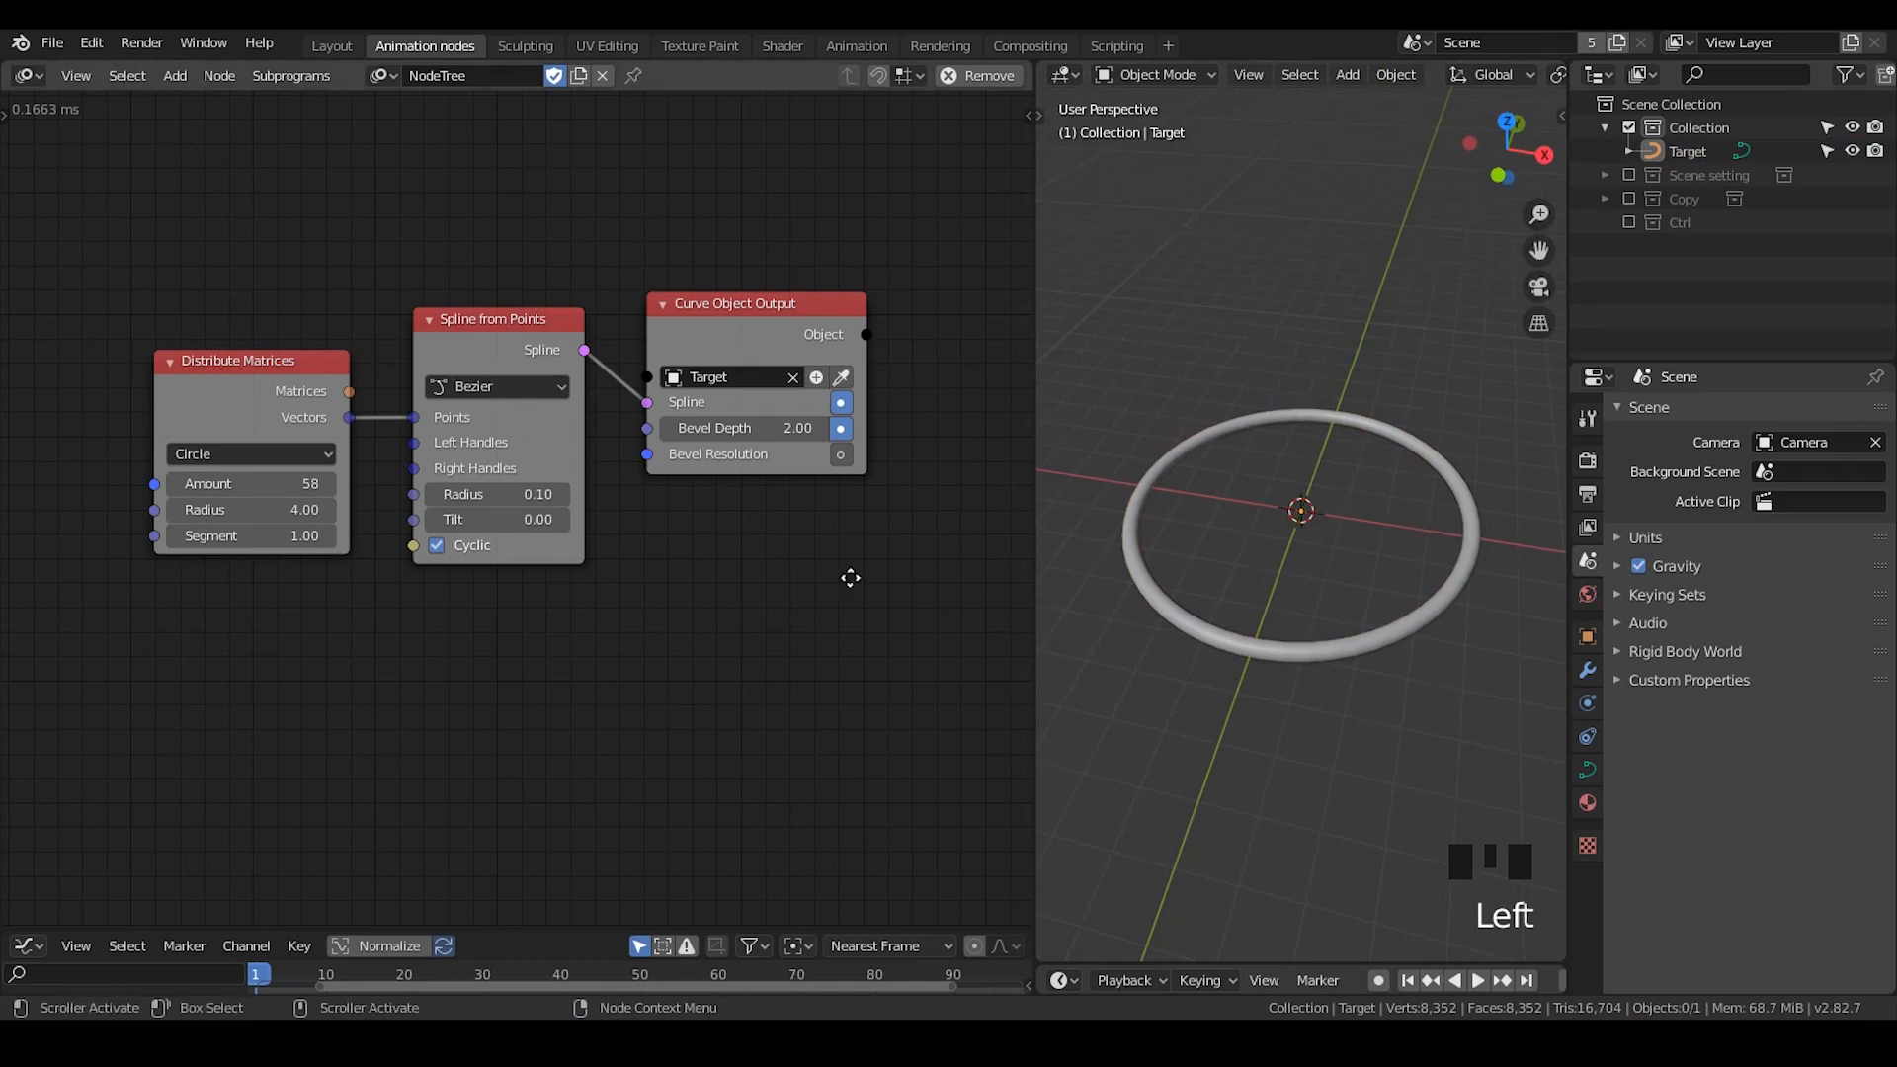
{"action": "middle_click_drag", "start_coordinate": [851, 575], "coordinate": [846, 576]}
{"action": "left_click", "coordinate": [209, 483]}
{"action": "type", "text": "10"}
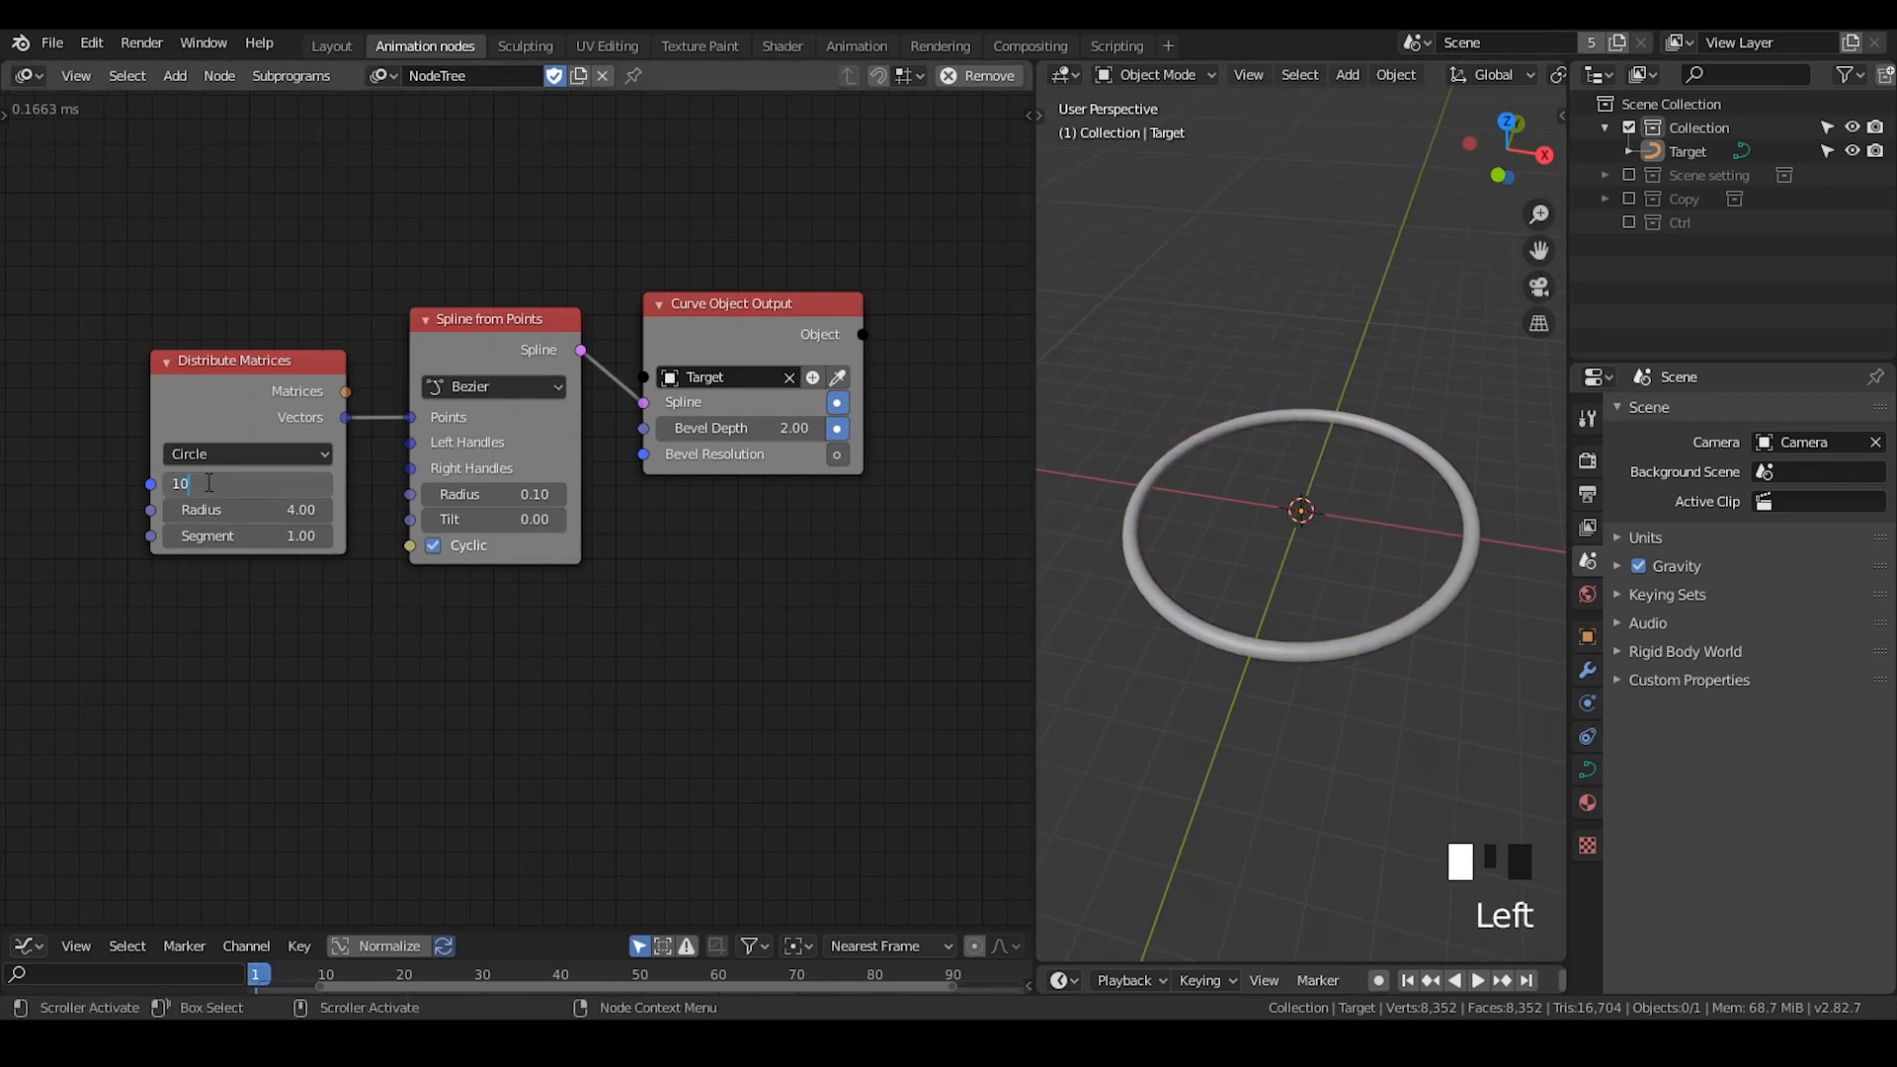
{"action": "key", "text": "Return"}
- Insert a Smooth Bezier Spline node on the link between Spline from Points and Curve Object Output, making room for it
{"action": "left_click_drag", "start_coordinate": [746, 308], "coordinate": [910, 275]}
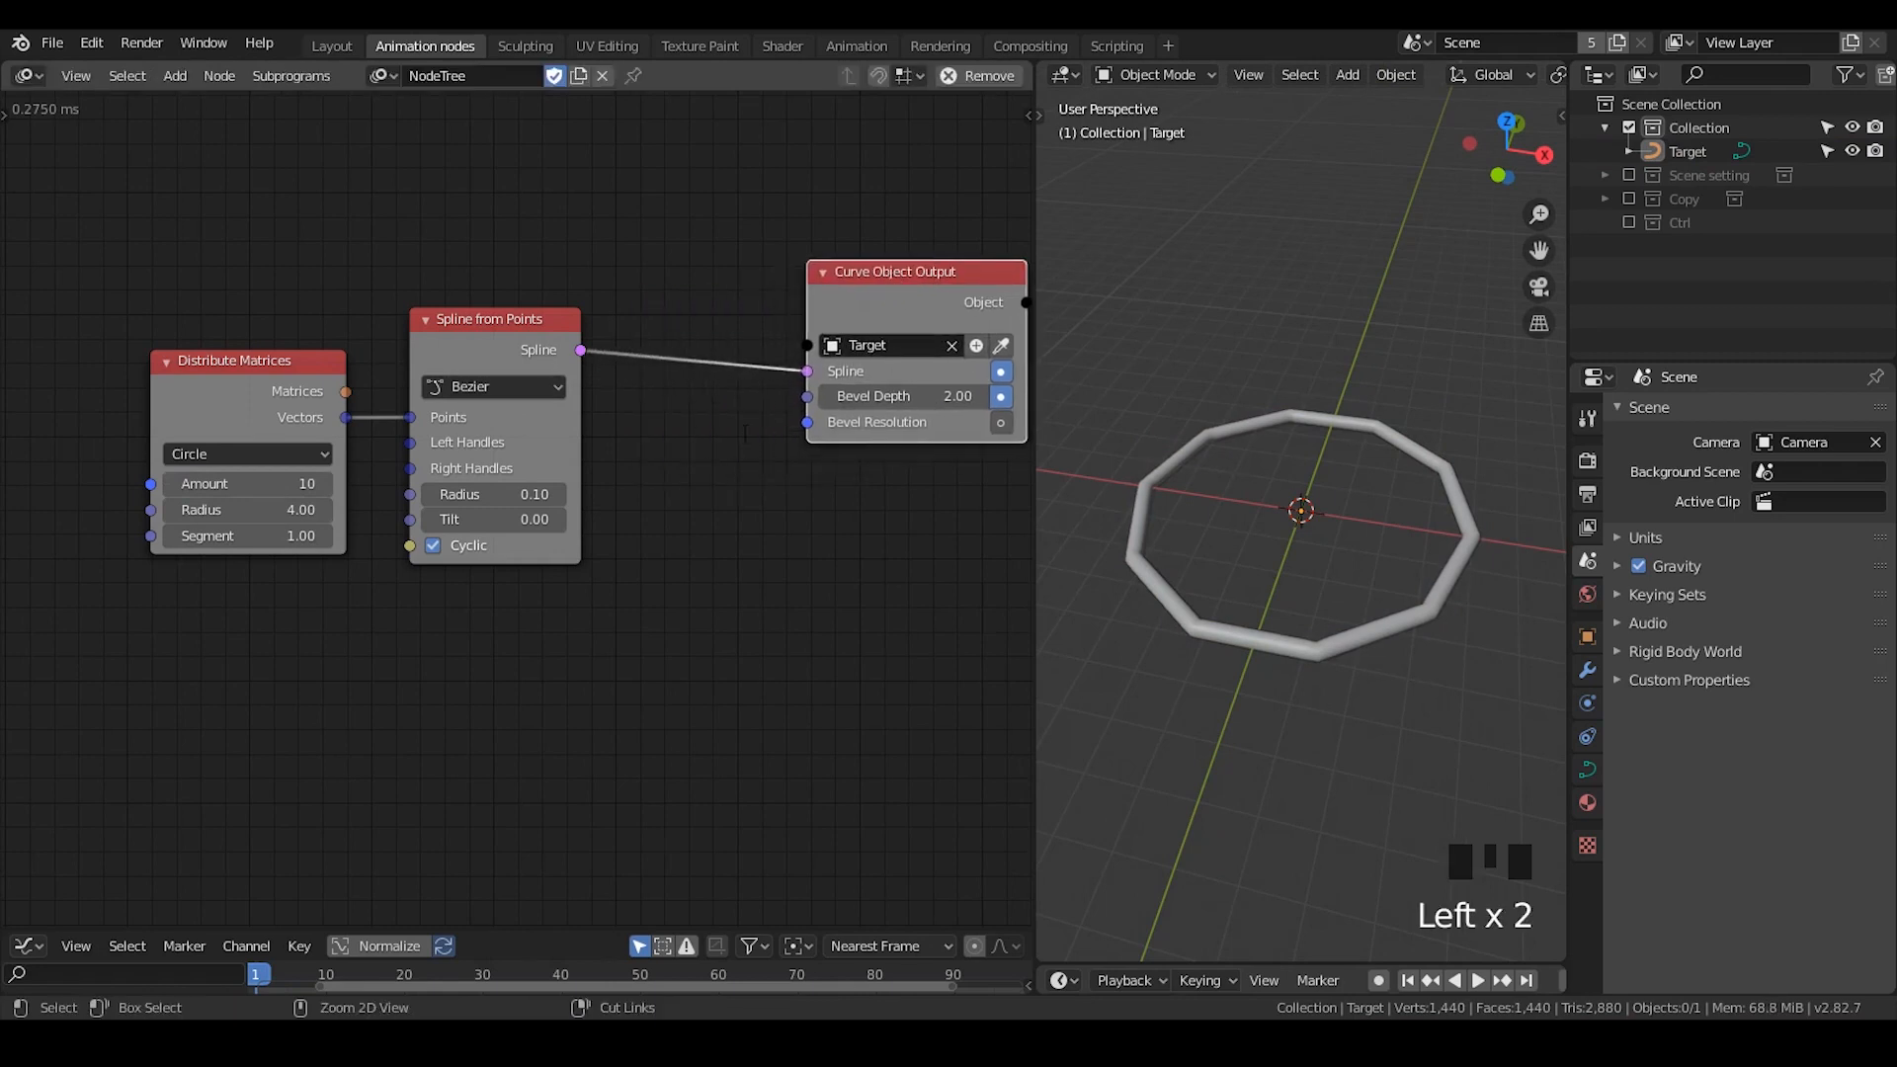
{"action": "key", "text": "ctrl+a"}
{"action": "type", "text": "smooth"}
{"action": "key", "text": "Return"}
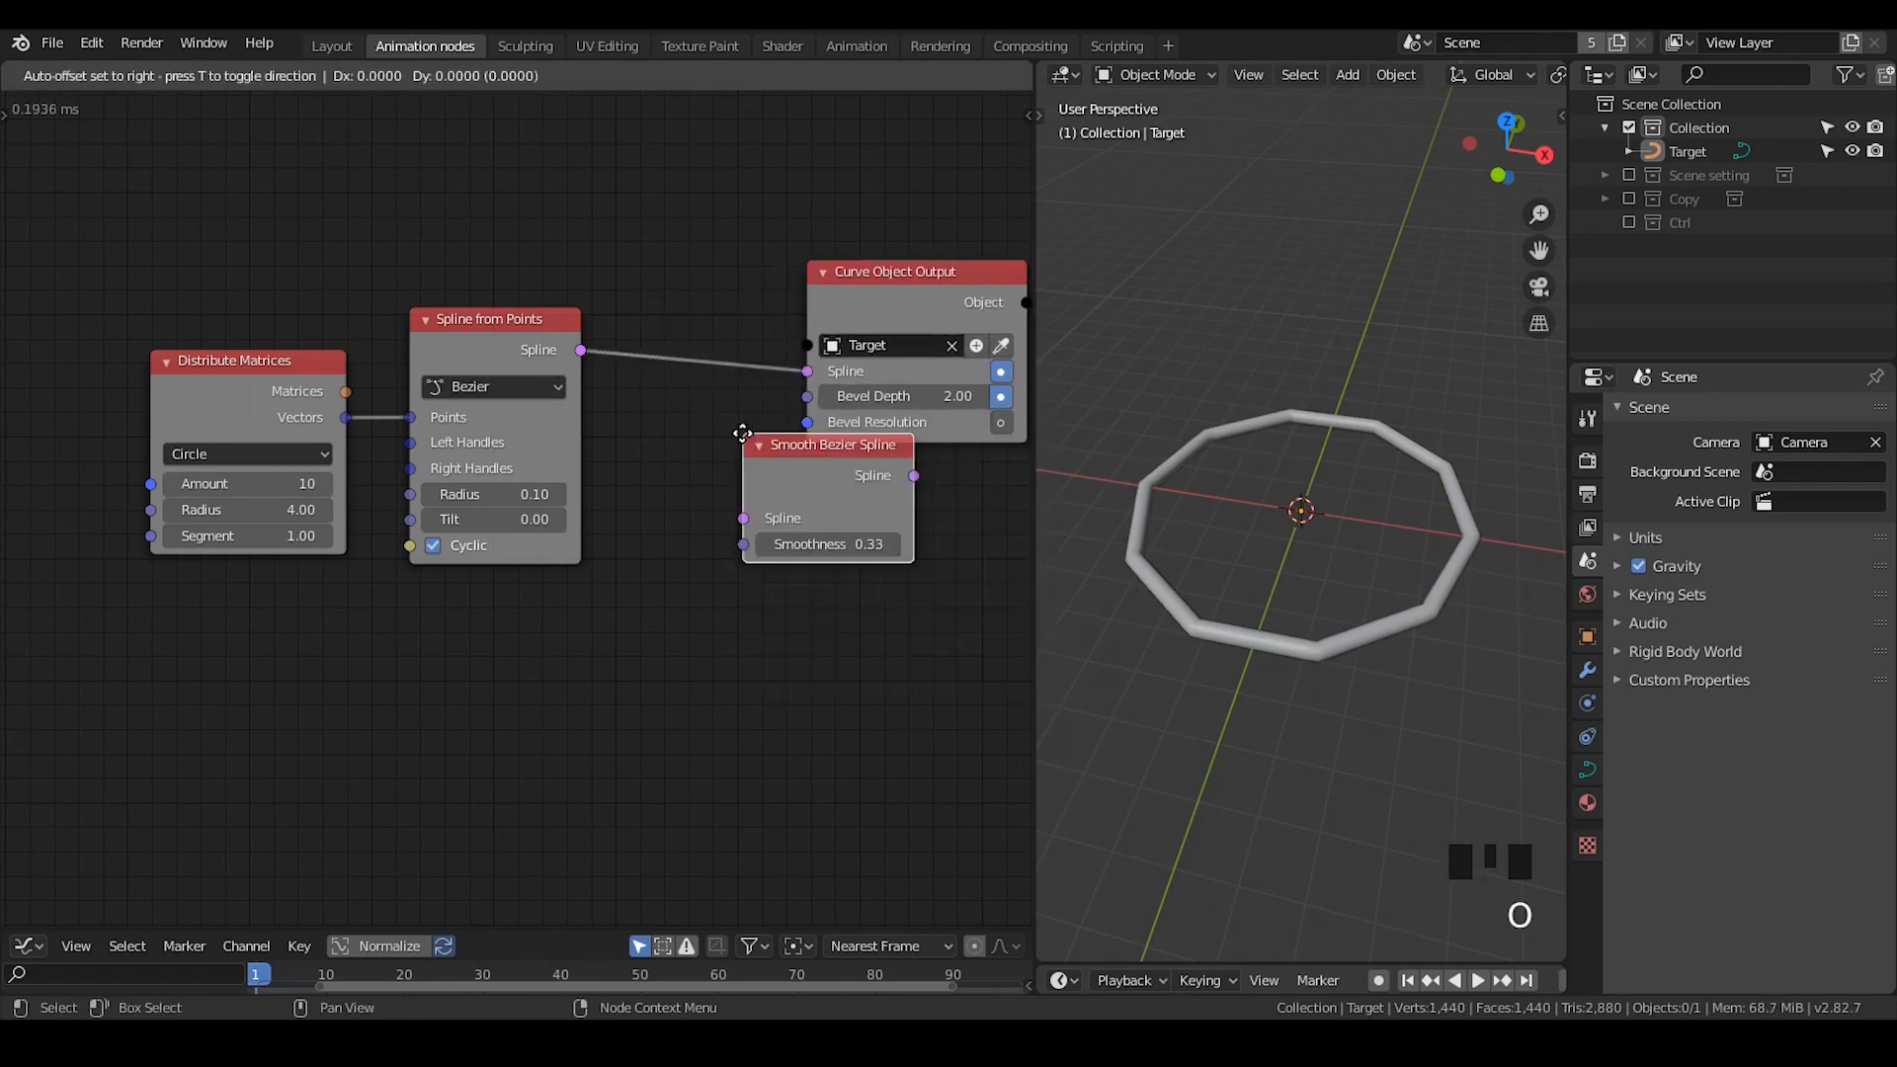
{"action": "left_click", "coordinate": [662, 355]}
{"action": "middle_click_drag", "start_coordinate": [737, 663], "coordinate": [647, 627]}
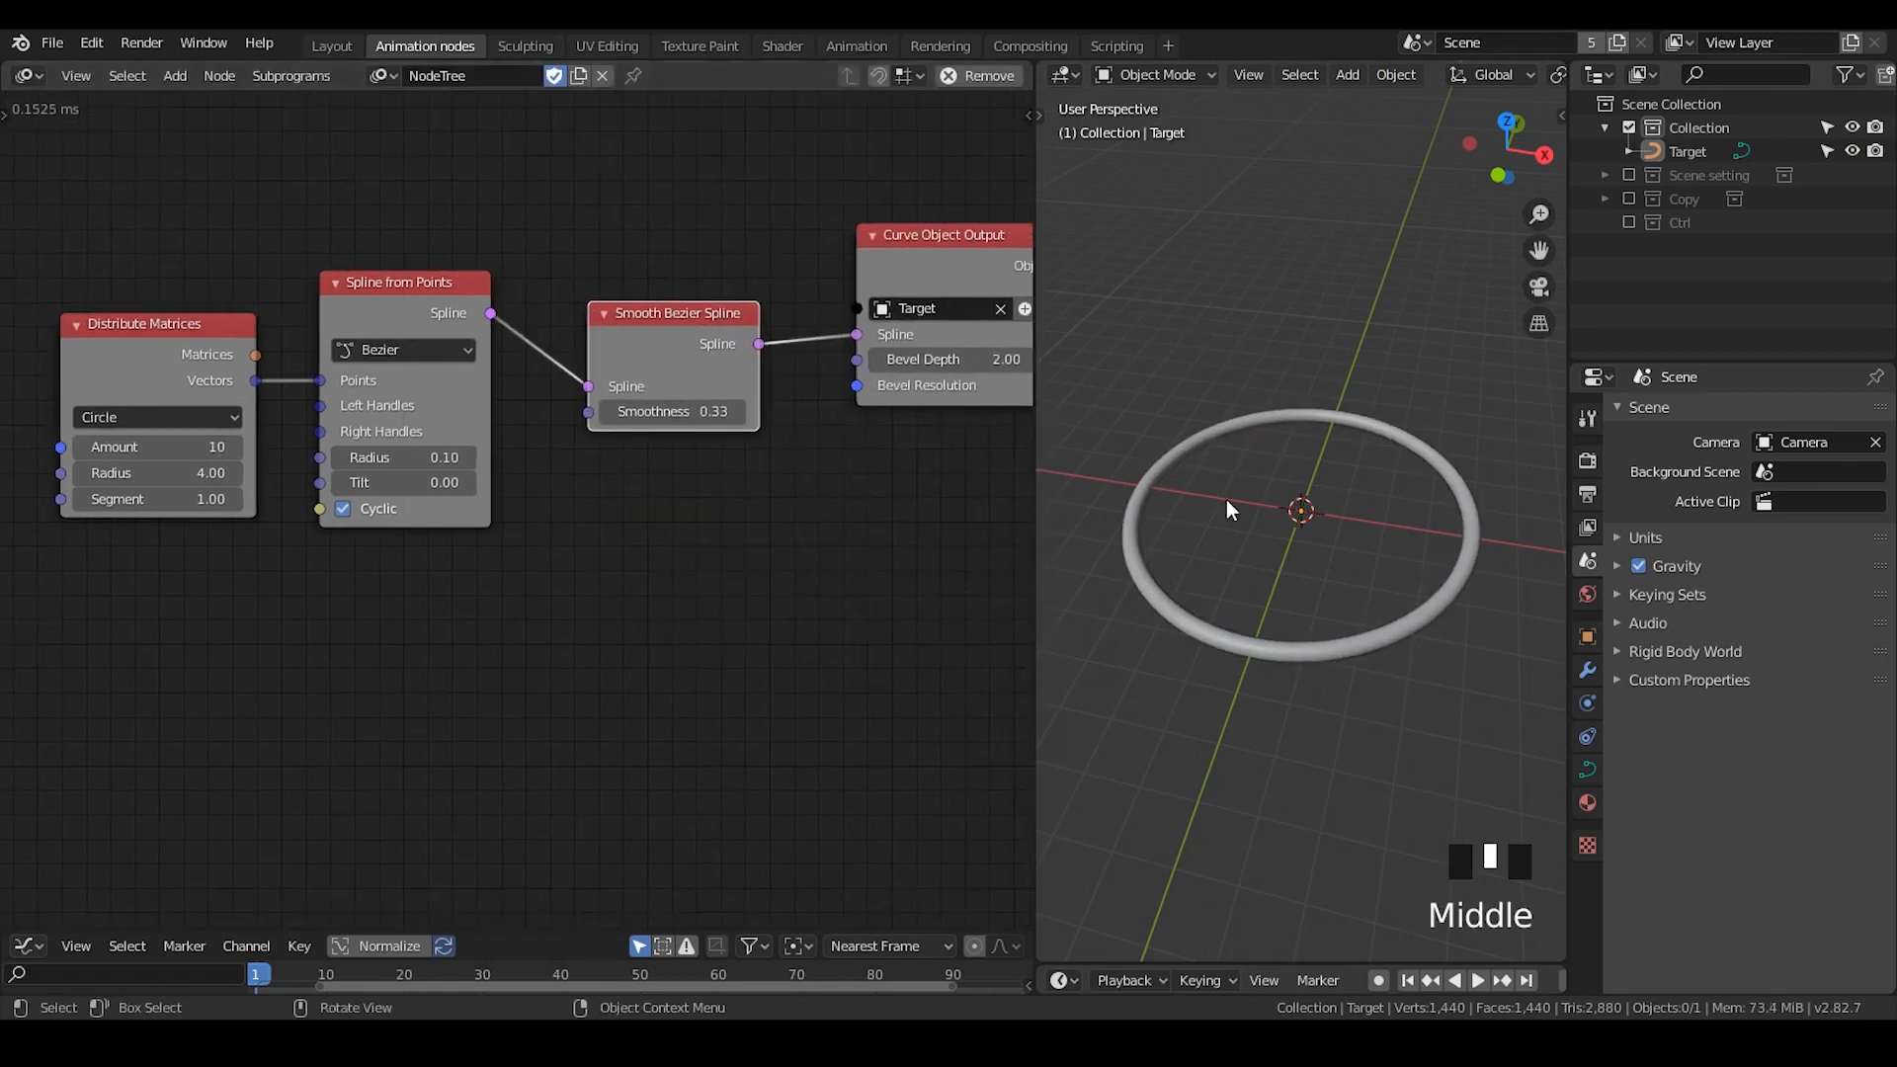
{"action": "left_click_drag", "start_coordinate": [670, 322], "coordinate": [641, 295]}
{"action": "middle_click_drag", "start_coordinate": [1211, 514], "coordinate": [1181, 449]}
{"action": "left_click", "coordinate": [1219, 410]}
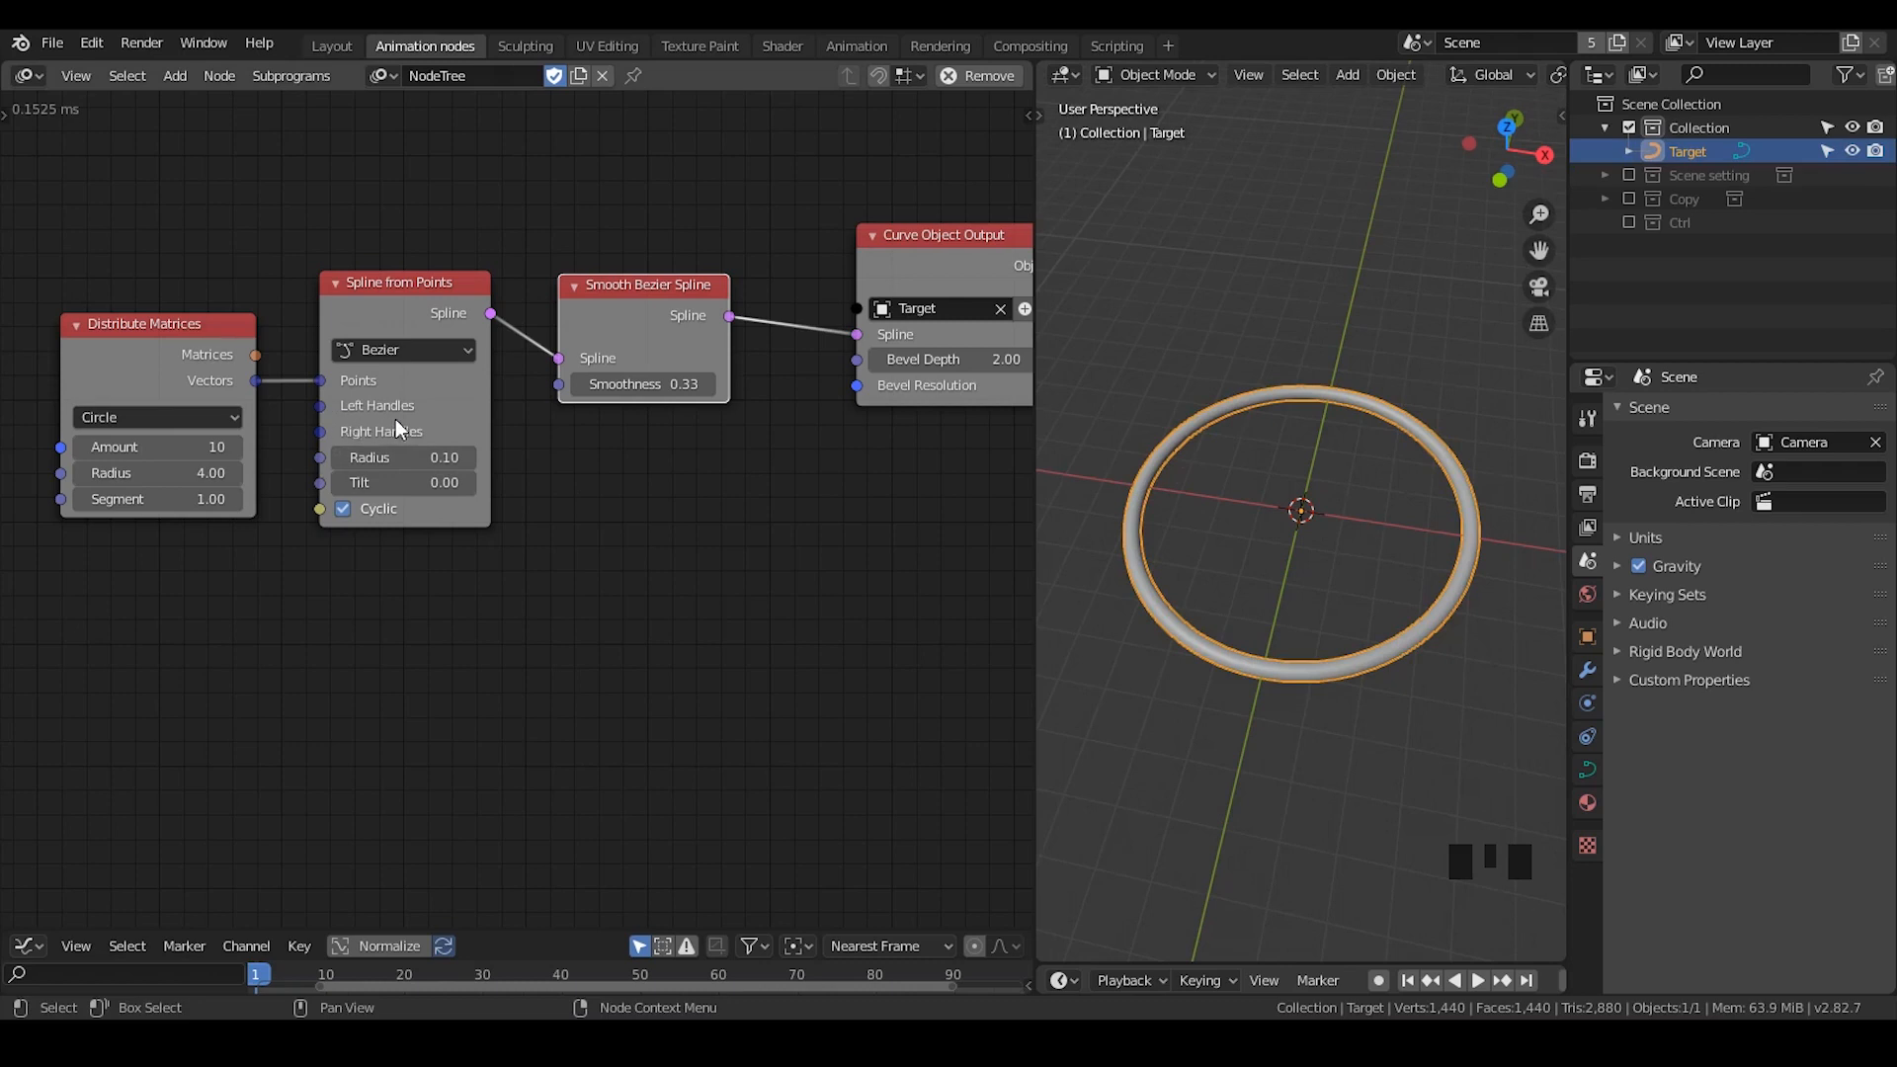
- Try a smoothness of 1.56 in the Smooth Bezier Spline node, and restore it to 0.33
{"action": "mouse_move", "coordinate": [642, 372]}
{"action": "left_mouse_down"}
{"action": "mouse_move", "coordinate": [780, 384]}
{"action": "mouse_move", "coordinate": [655, 383]}
{"action": "left_mouse_up"}
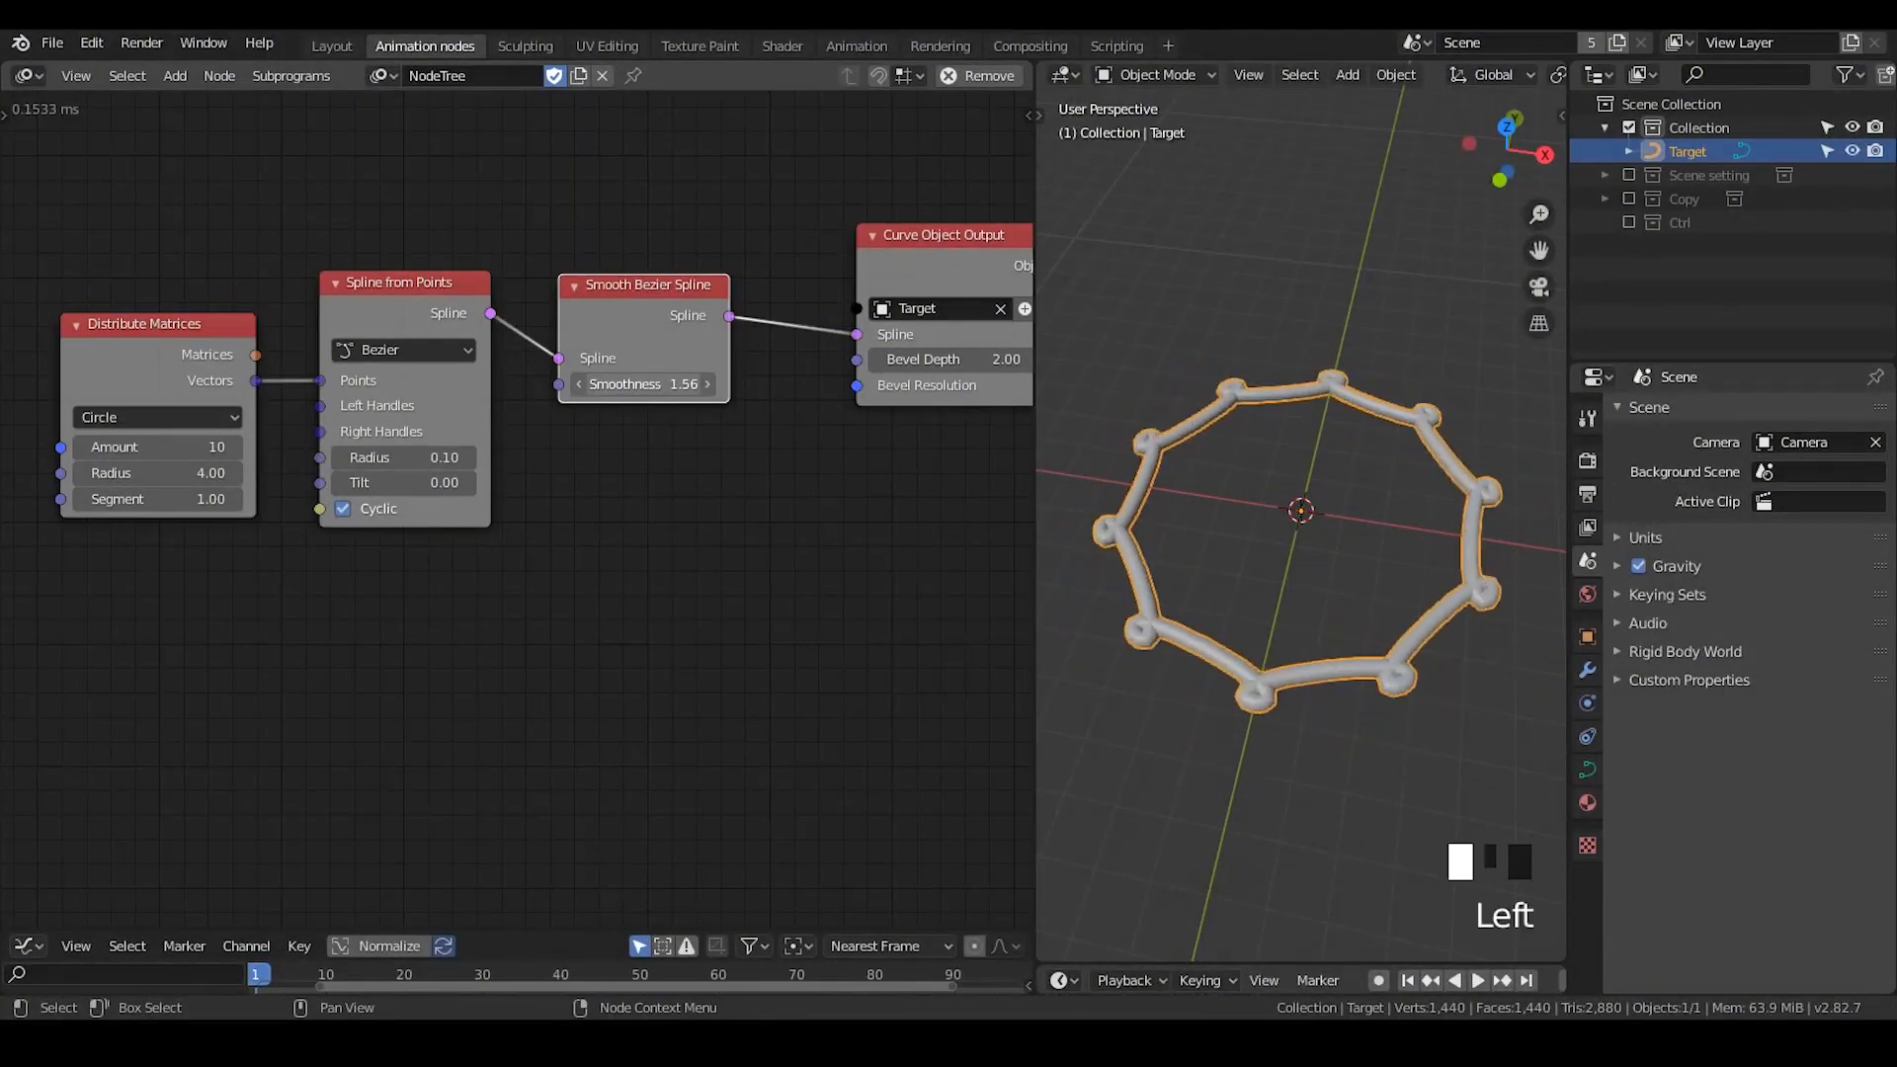
{"action": "left_click", "coordinate": [655, 383]}
{"action": "type", "text": "0.33"}
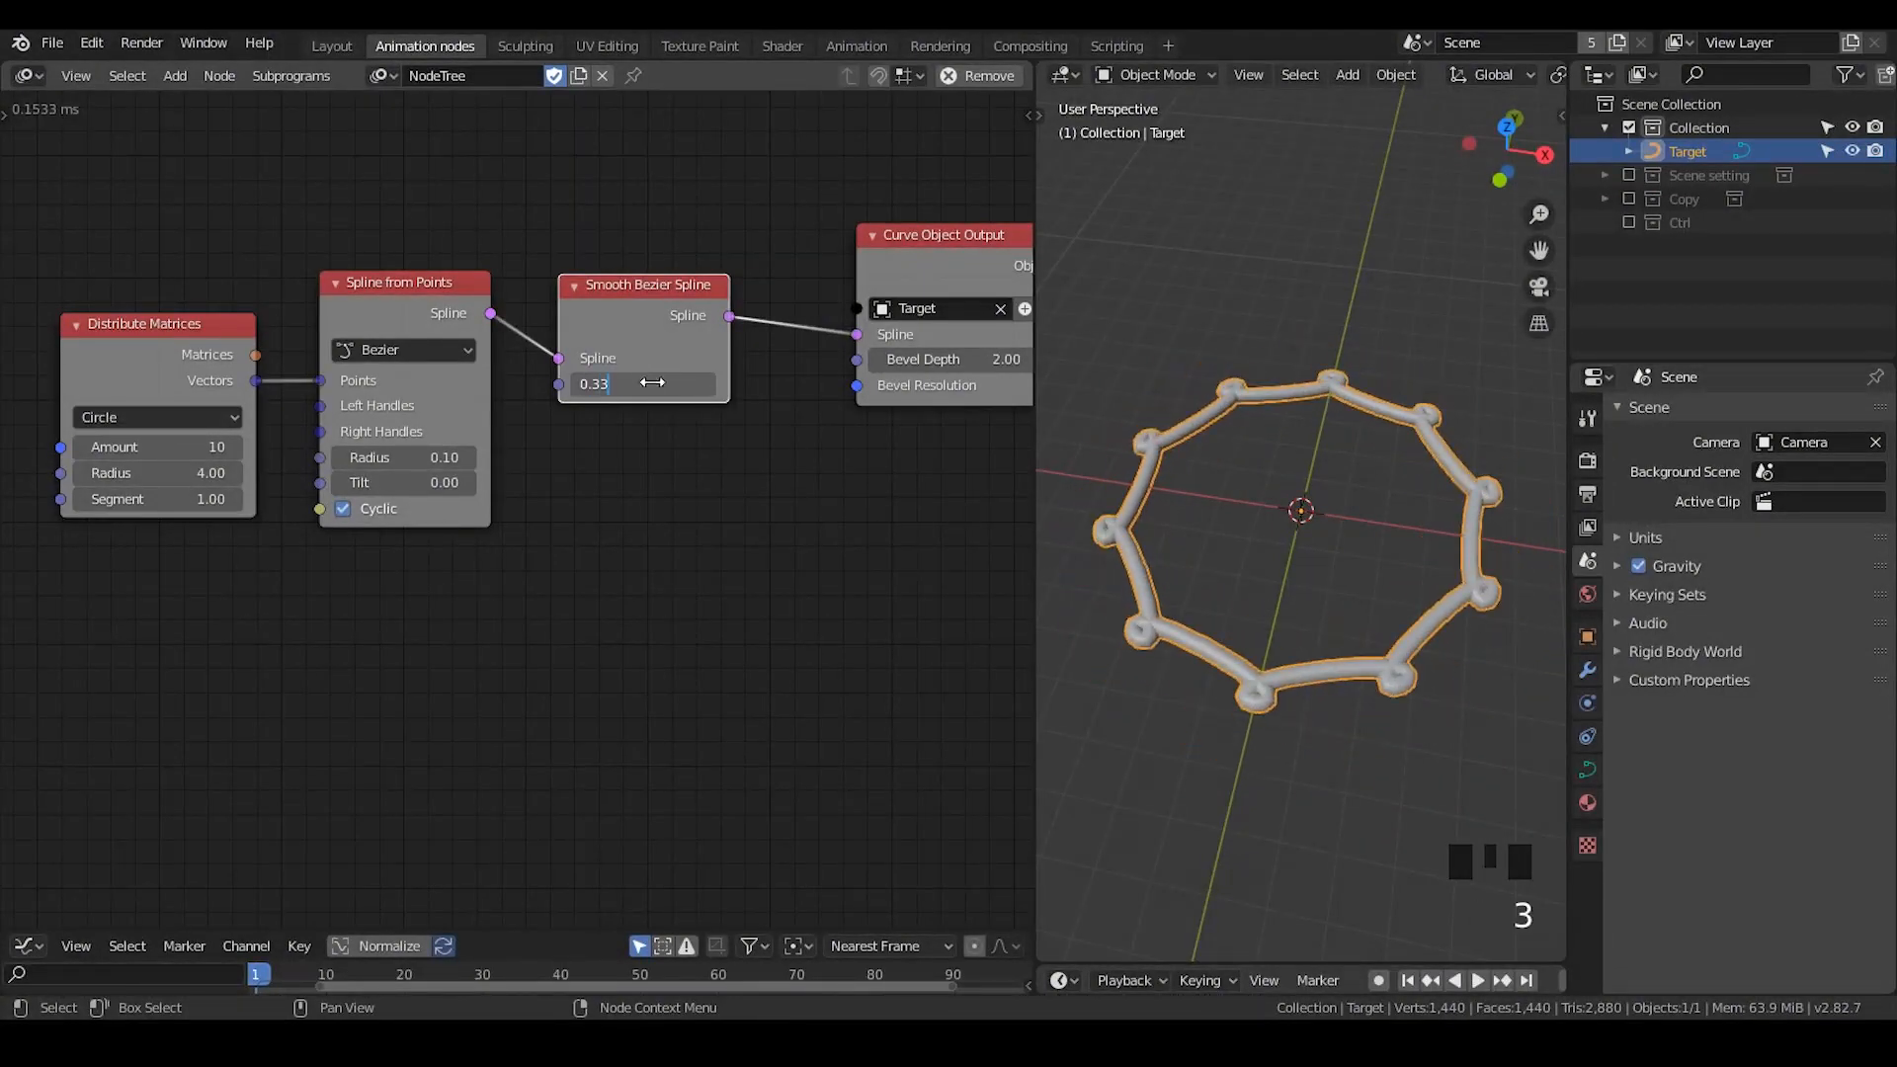
{"action": "key", "text": "Return"}
- Tidy the node layout by moving Curve Object Output and Smooth Bezier Spline closer and nudging Spline from Points
{"action": "left_click_drag", "start_coordinate": [923, 257], "coordinate": [862, 268]}
{"action": "left_click_drag", "start_coordinate": [652, 312], "coordinate": [631, 319]}
{"action": "left_click_drag", "start_coordinate": [733, 195], "coordinate": [310, 643]}
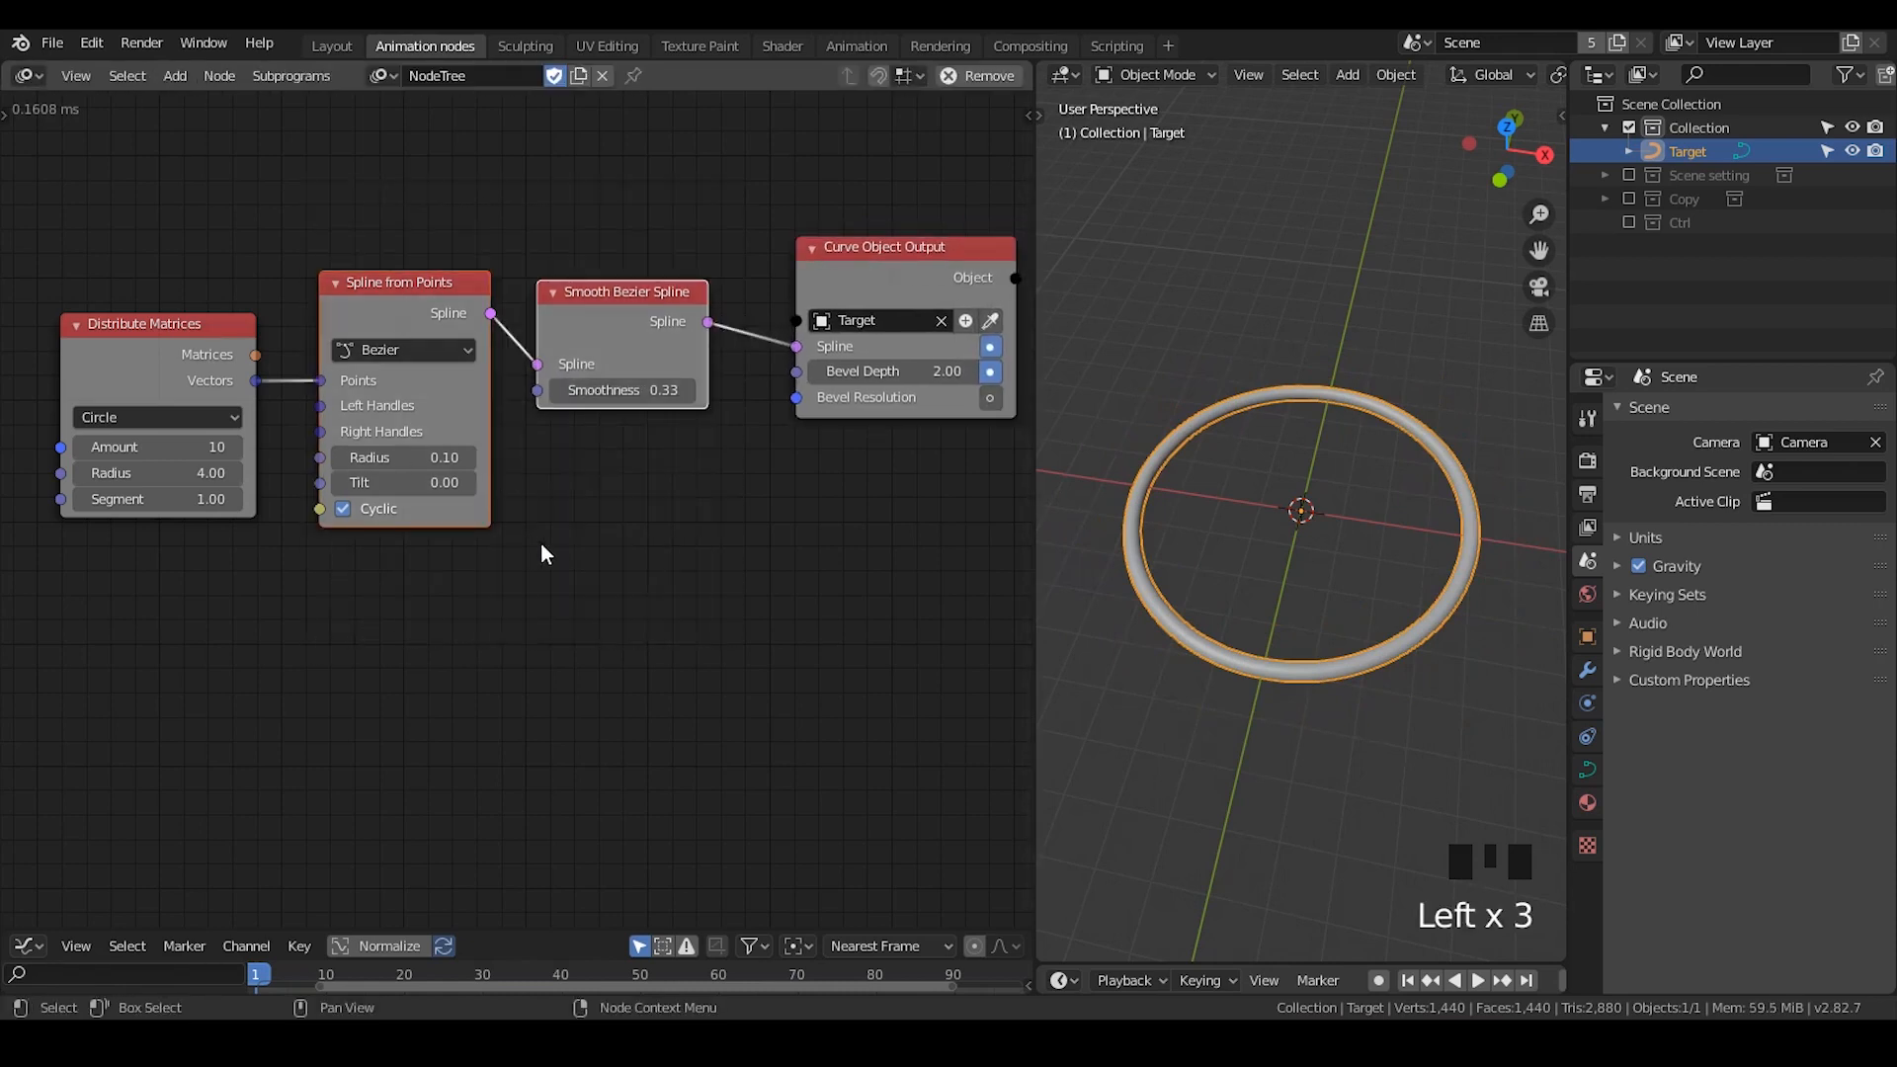
{"action": "middle_click_drag", "start_coordinate": [542, 550], "coordinate": [589, 442]}
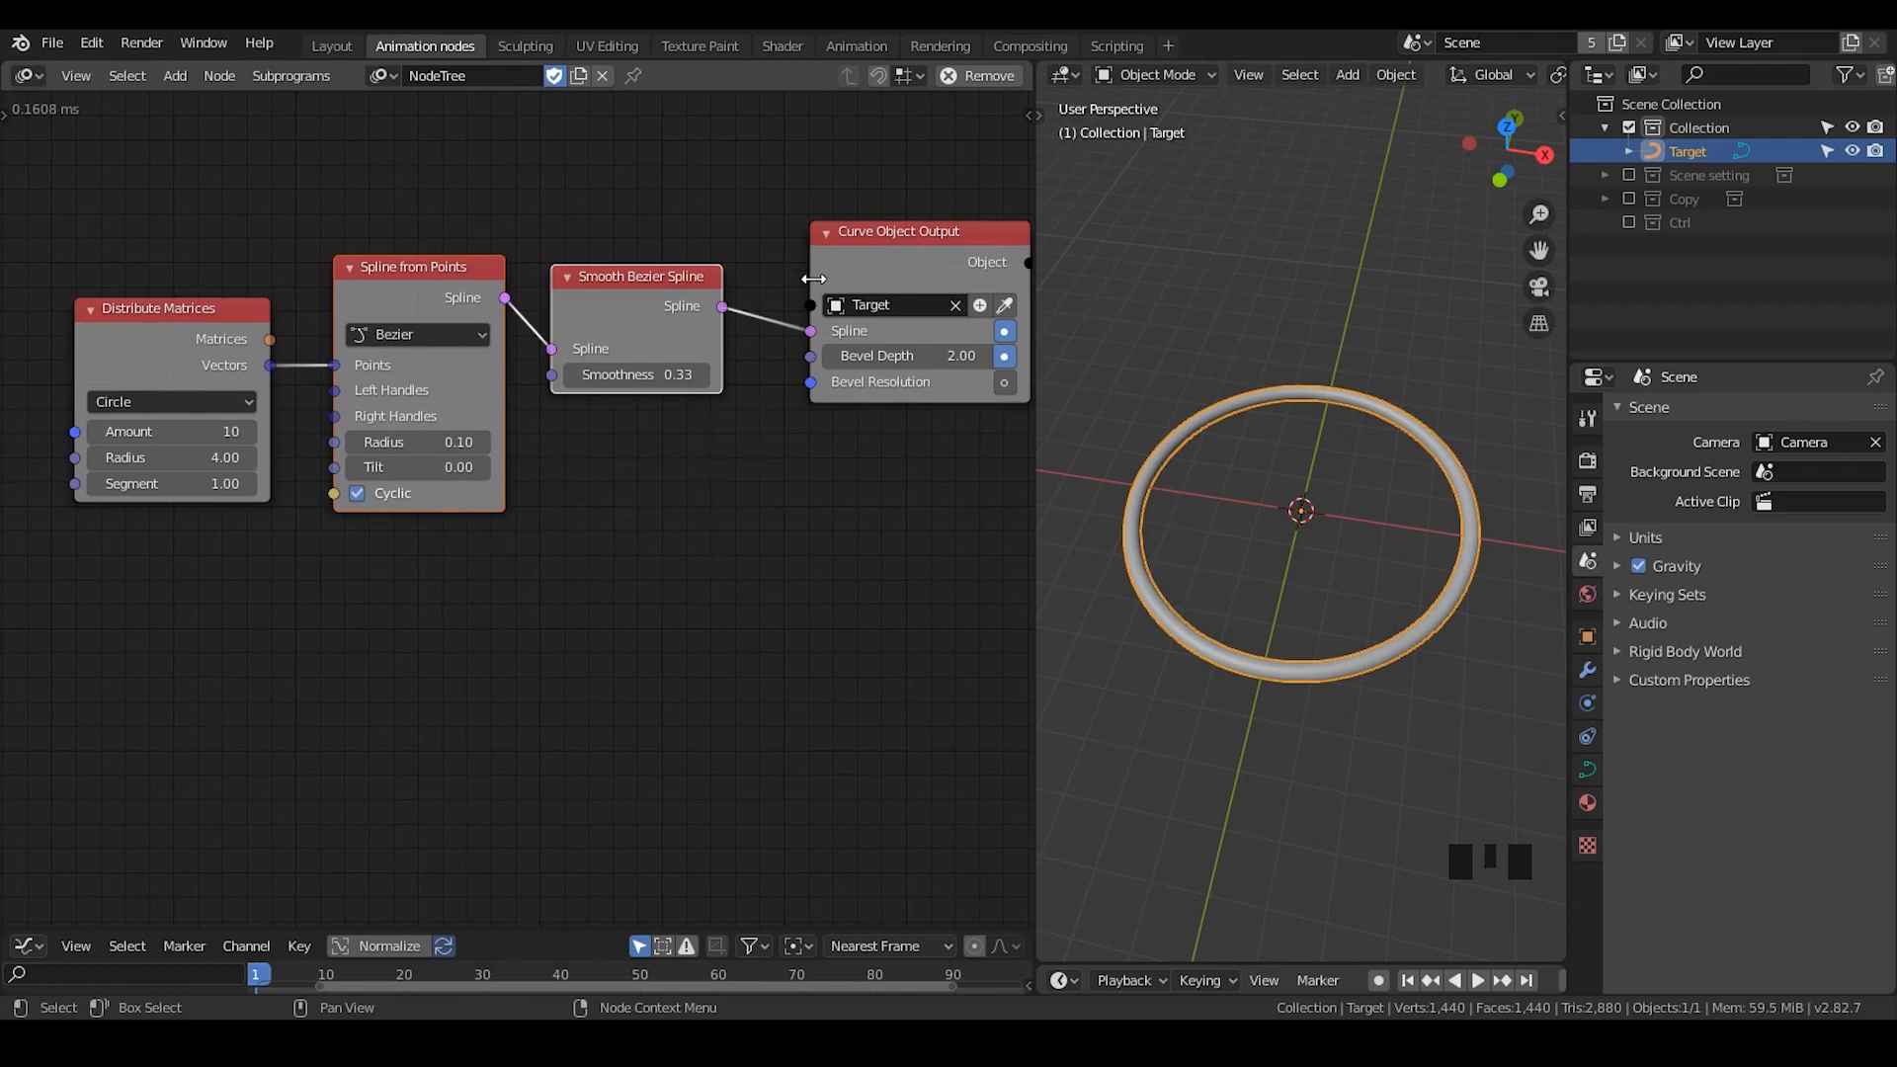
{"action": "left_click", "coordinate": [775, 236]}
{"action": "left_click_drag", "start_coordinate": [879, 224], "coordinate": [854, 228]}
{"action": "left_click_drag", "start_coordinate": [381, 302], "coordinate": [379, 296]}
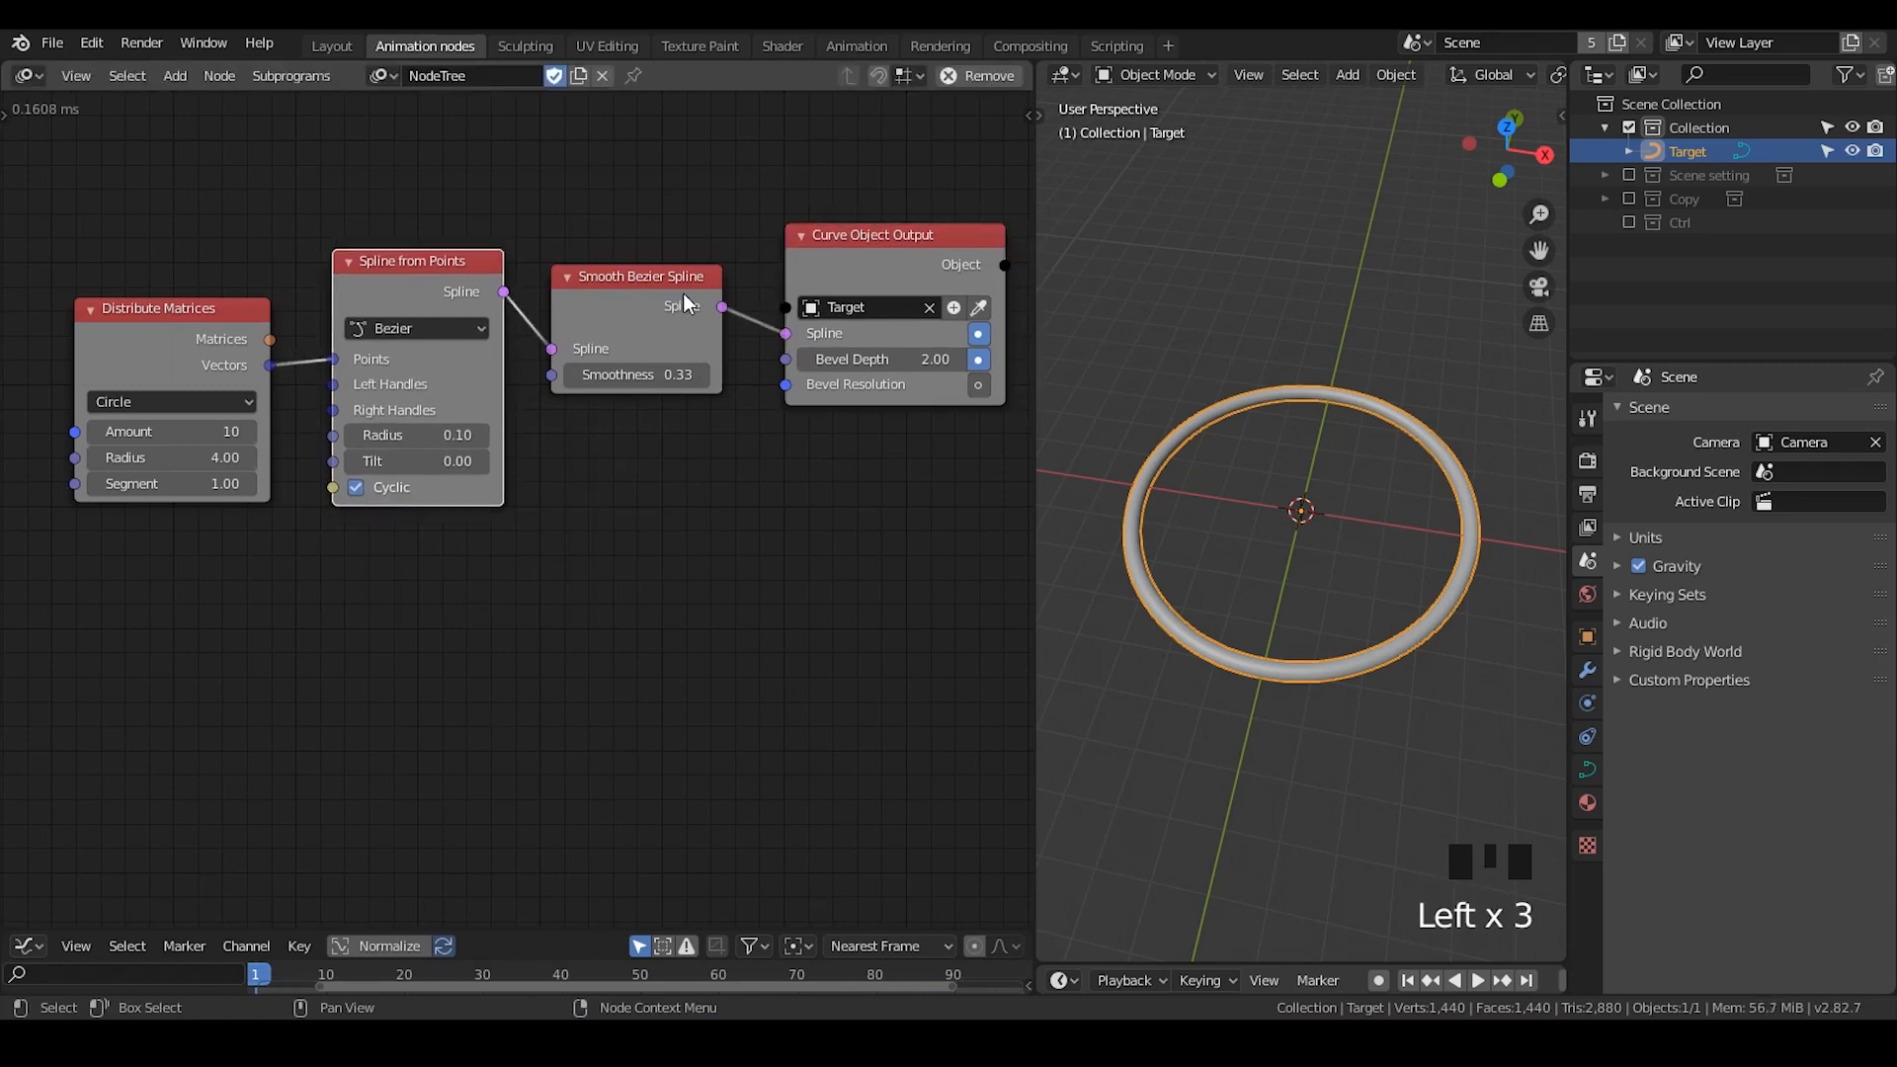
{"action": "left_click", "coordinate": [654, 437]}
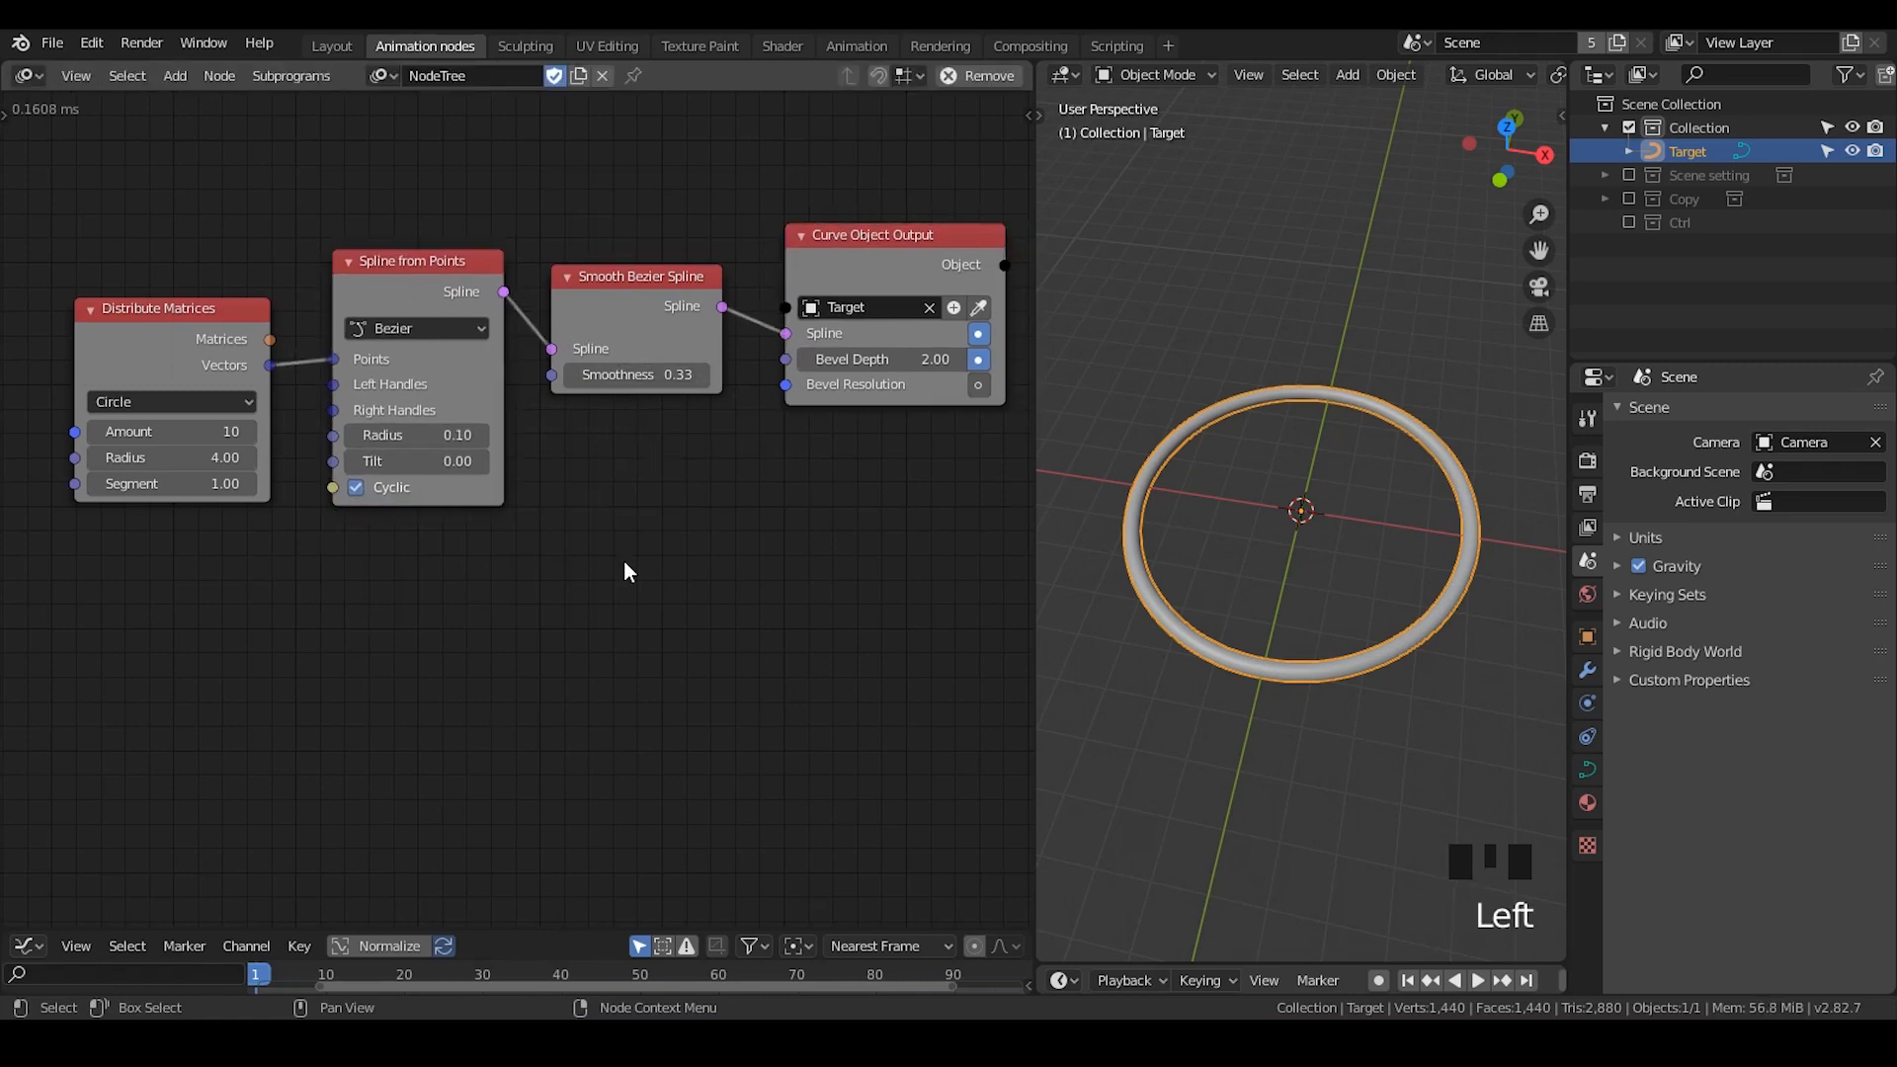
- Add a second Spline from Points node in the empty area below the existing node chain
{"action": "key", "text": "ctrl+a"}
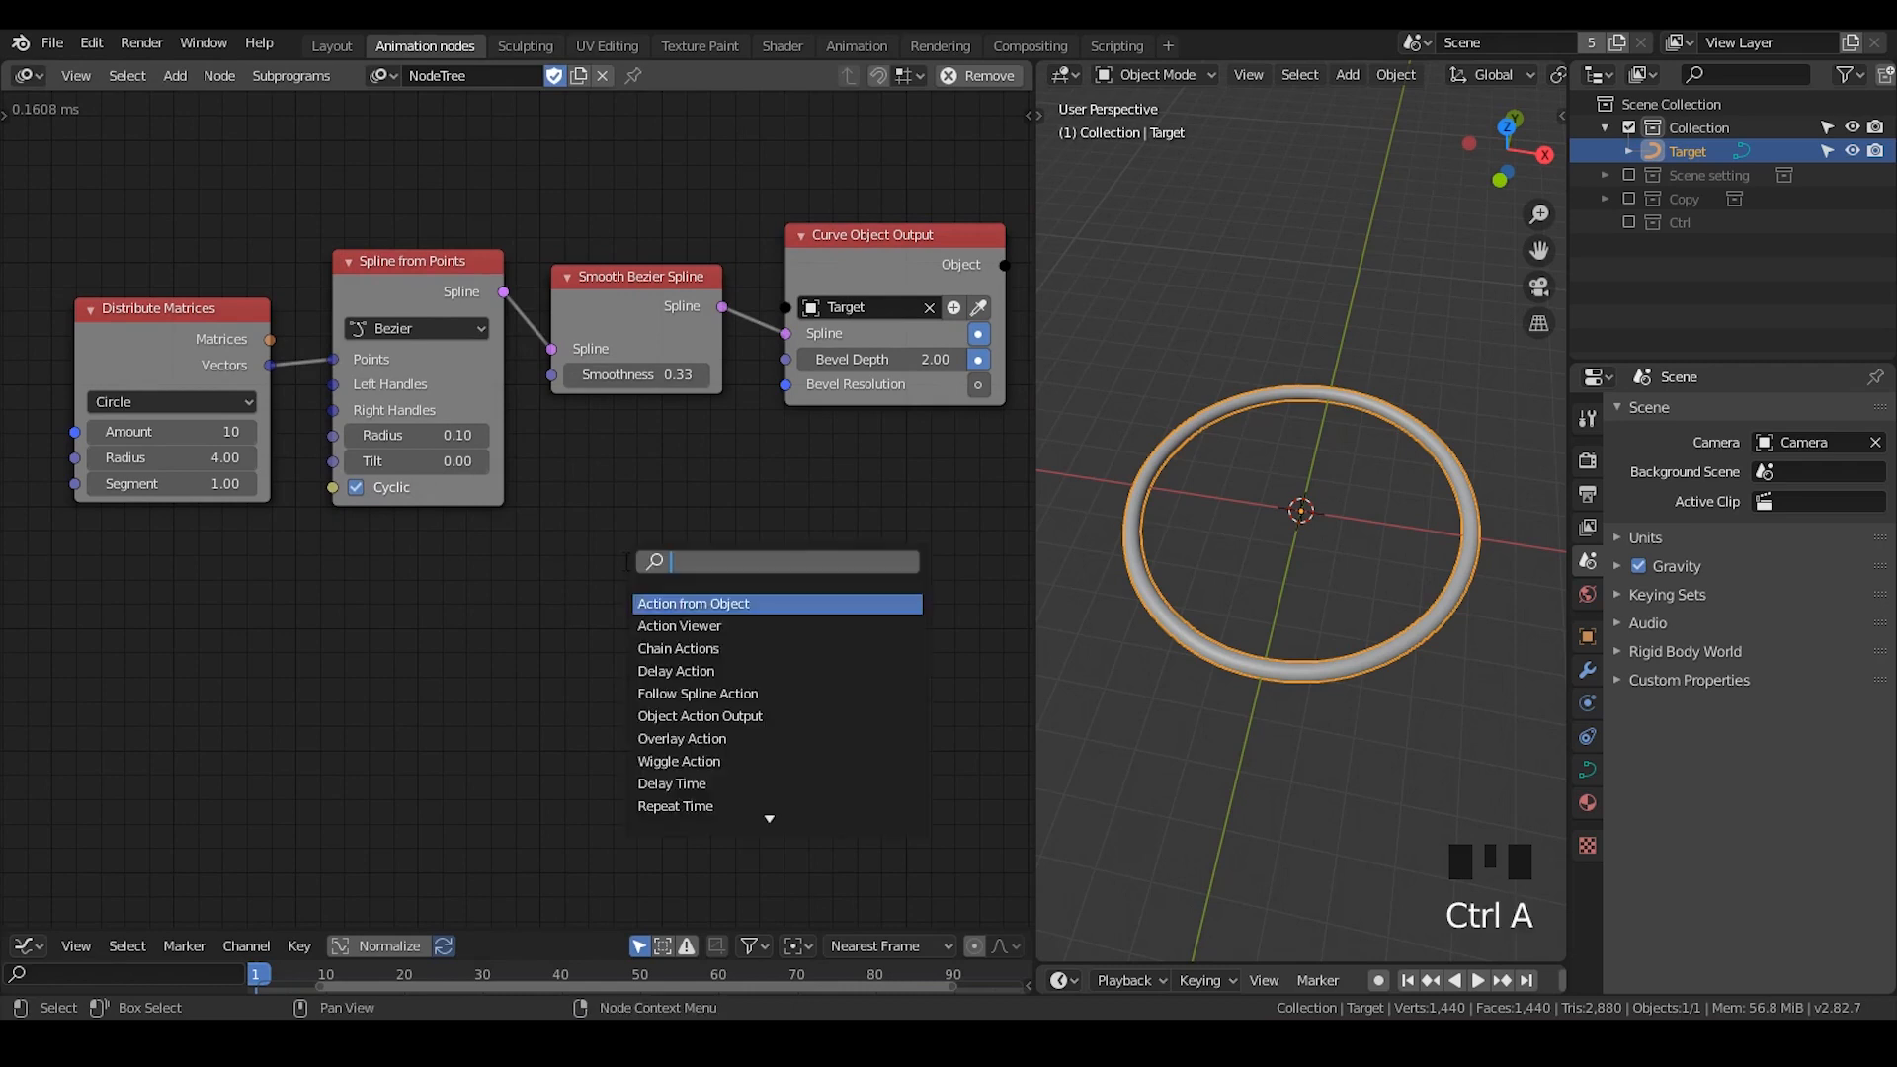
{"action": "type", "text": "spline fr"}
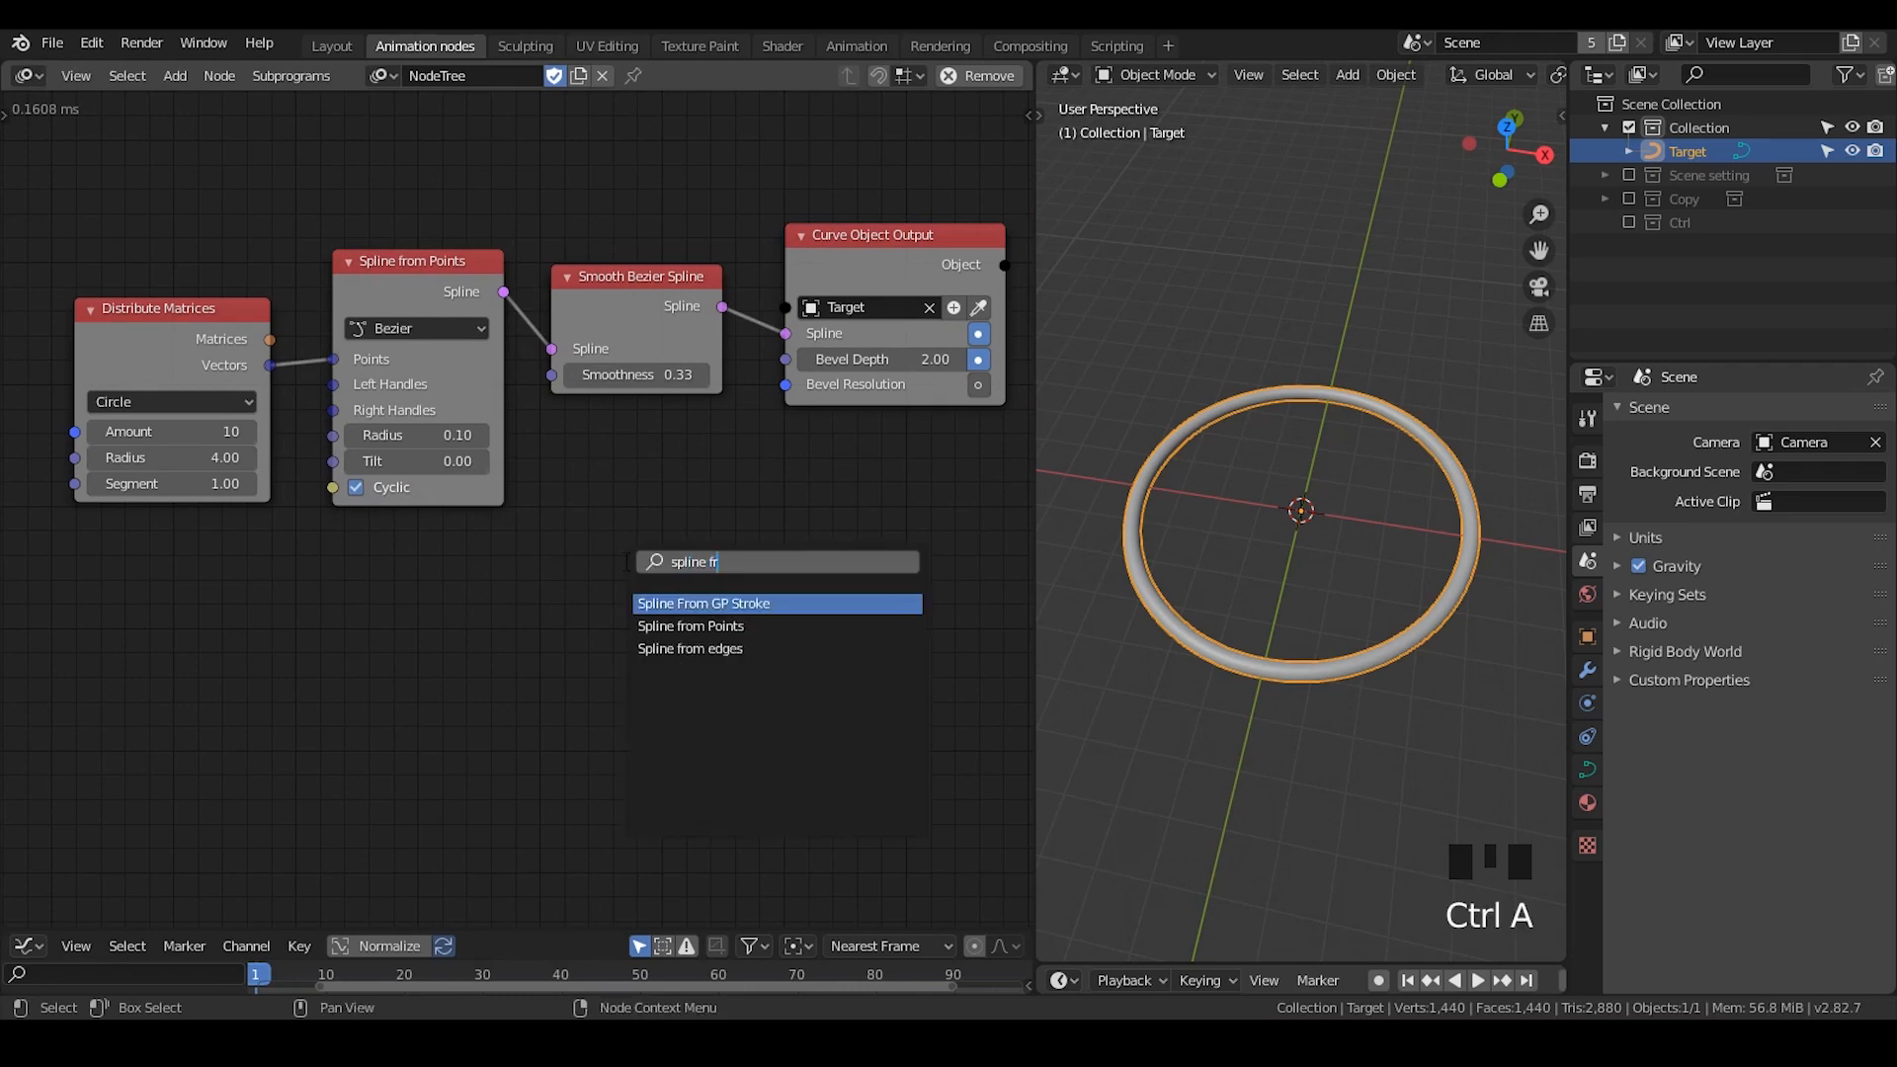
{"action": "key", "text": "Return"}
{"action": "left_click", "coordinate": [634, 537]}
- Add a second Smooth Bezier Spline node beside the extra Spline from Points node, and delete both extra nodes
{"action": "key", "text": "ctrl+a"}
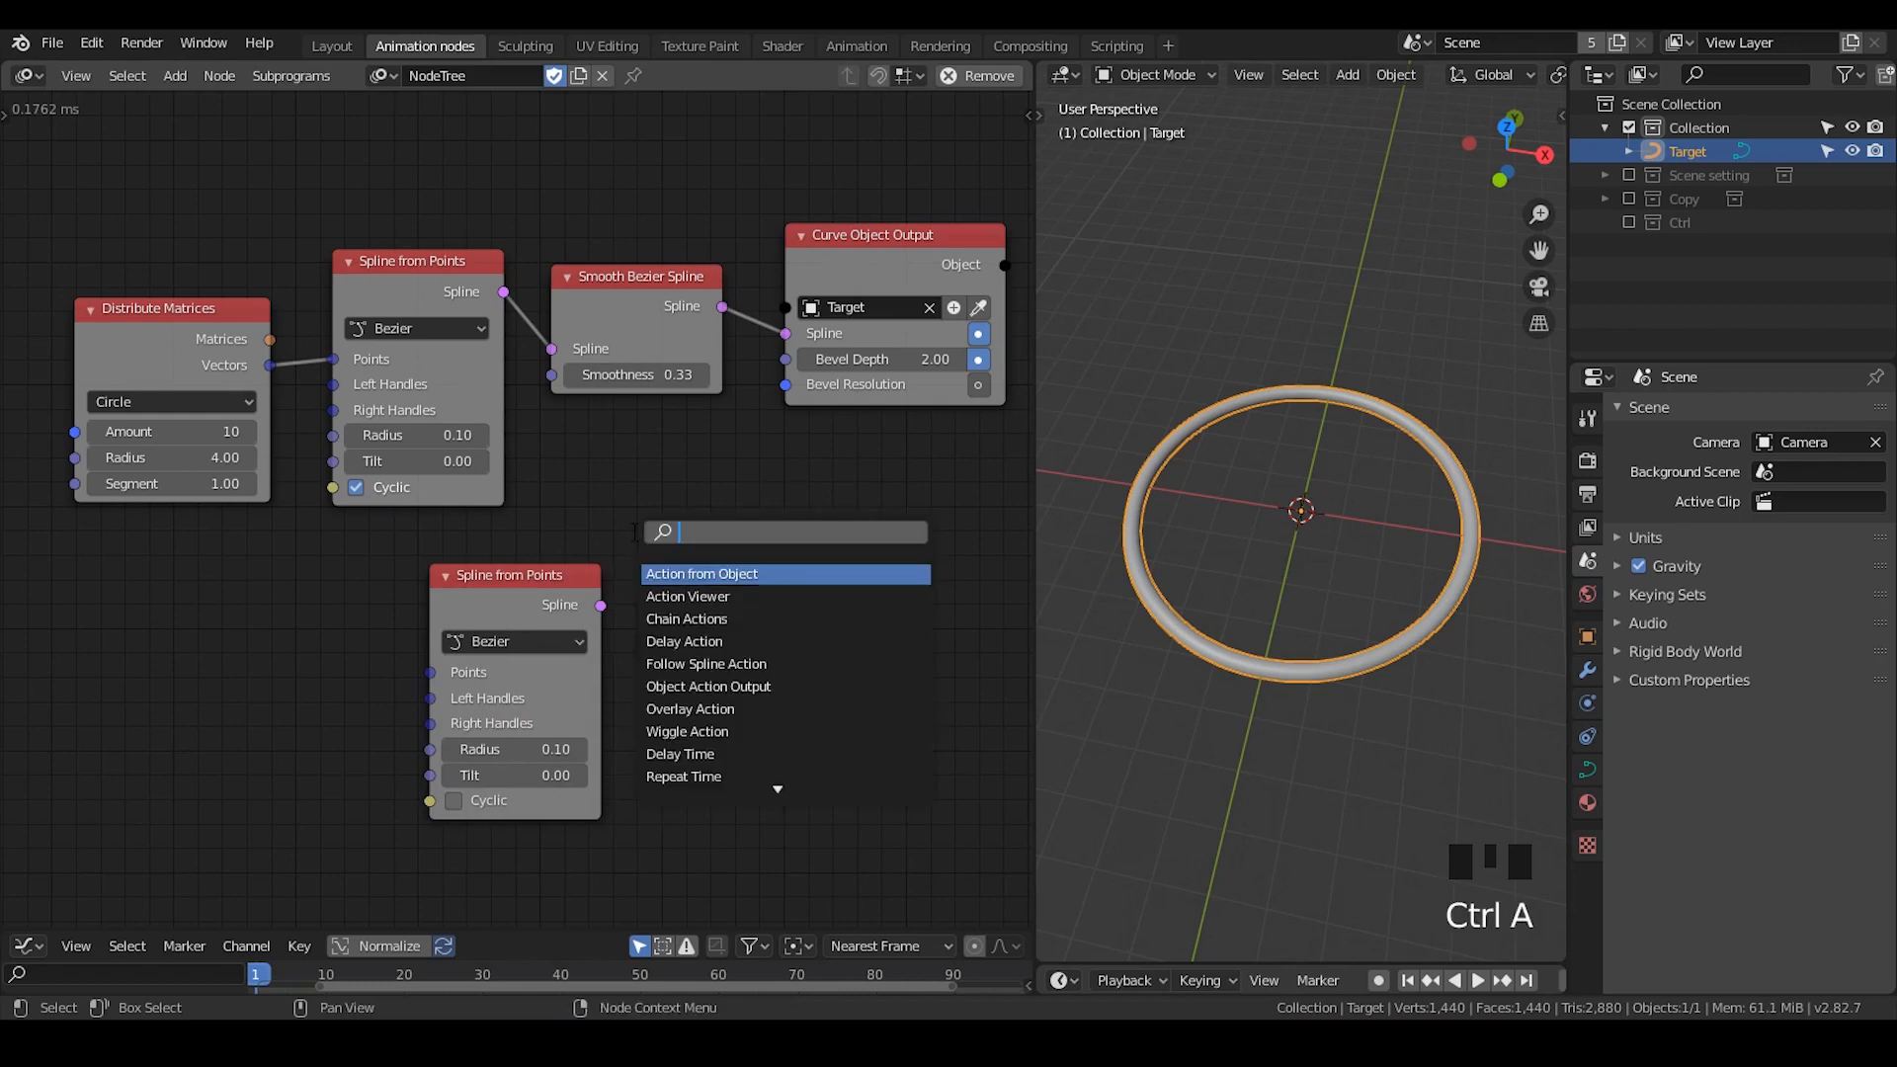
{"action": "type", "text": "smoth"}
{"action": "key", "text": "BackSpace"}
{"action": "key", "text": "BackSpace"}
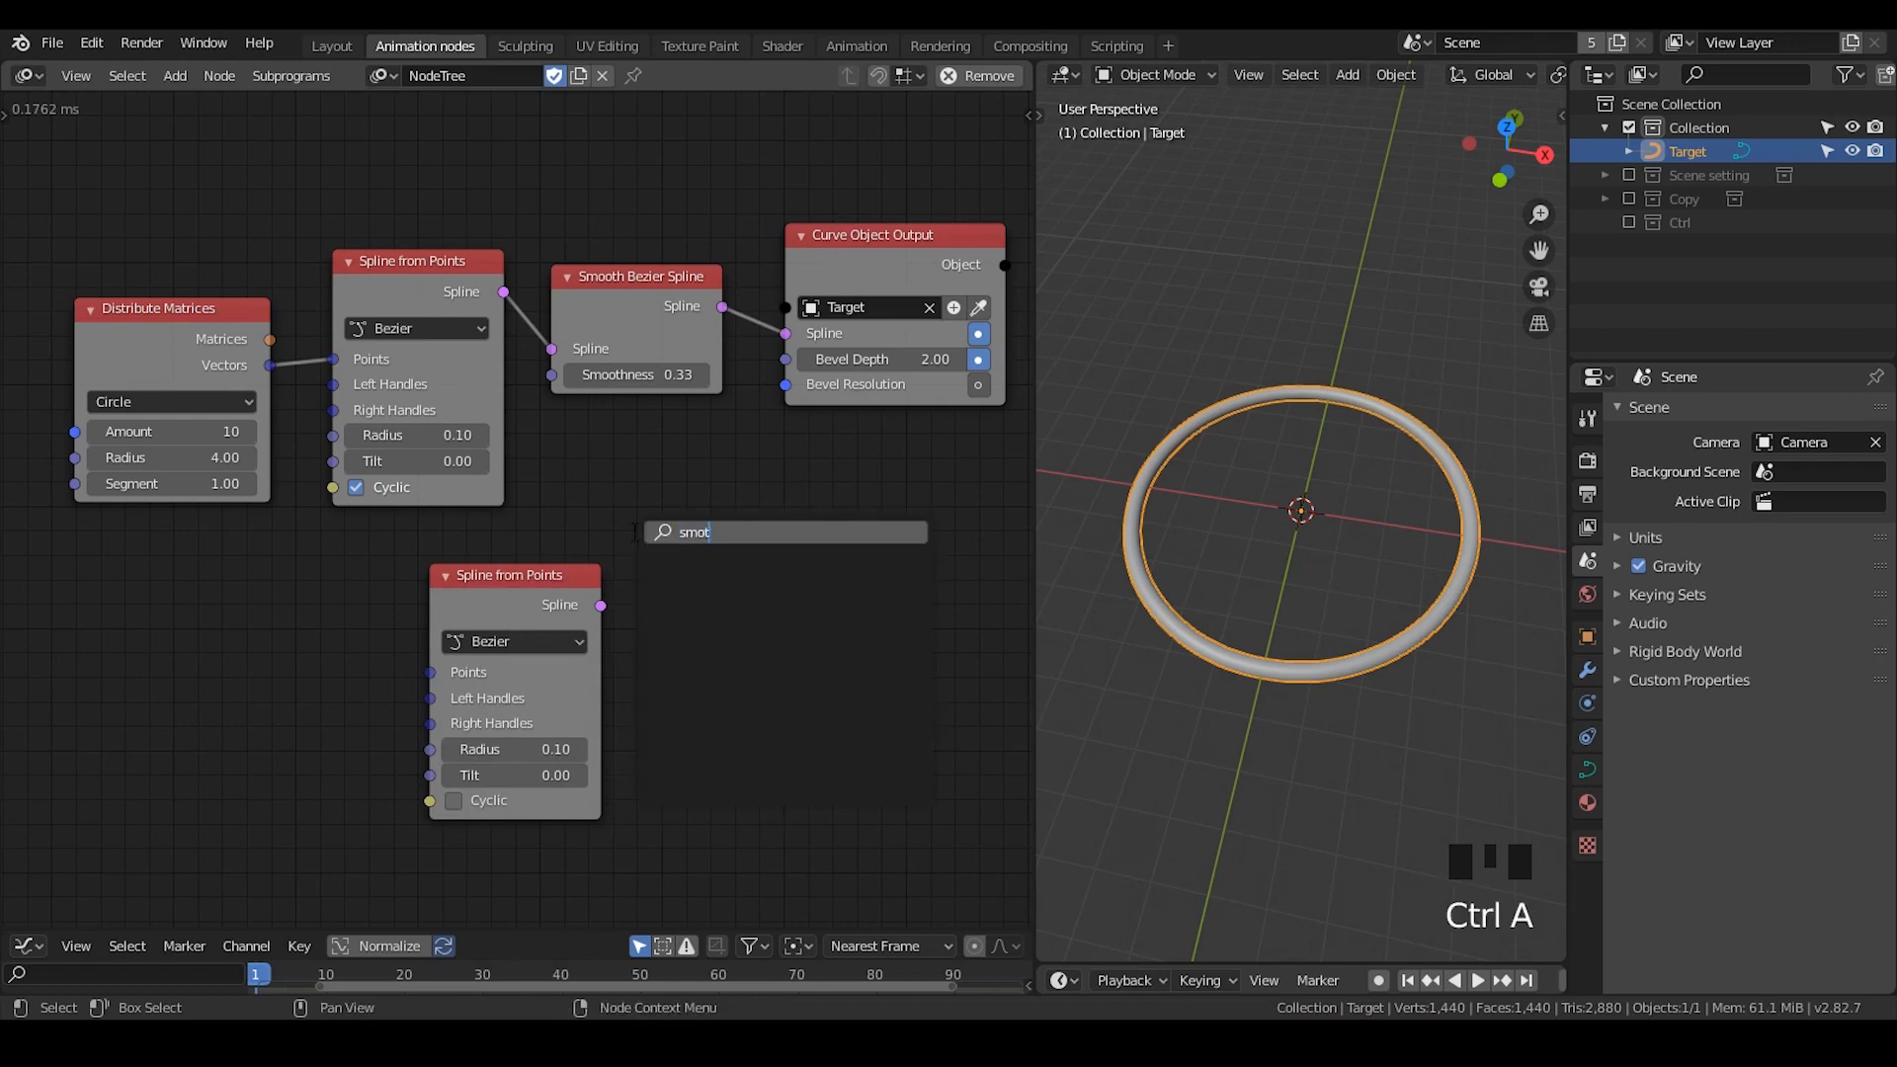
{"action": "type", "text": "o"}
{"action": "key", "text": "Down"}
{"action": "key", "text": "Return"}
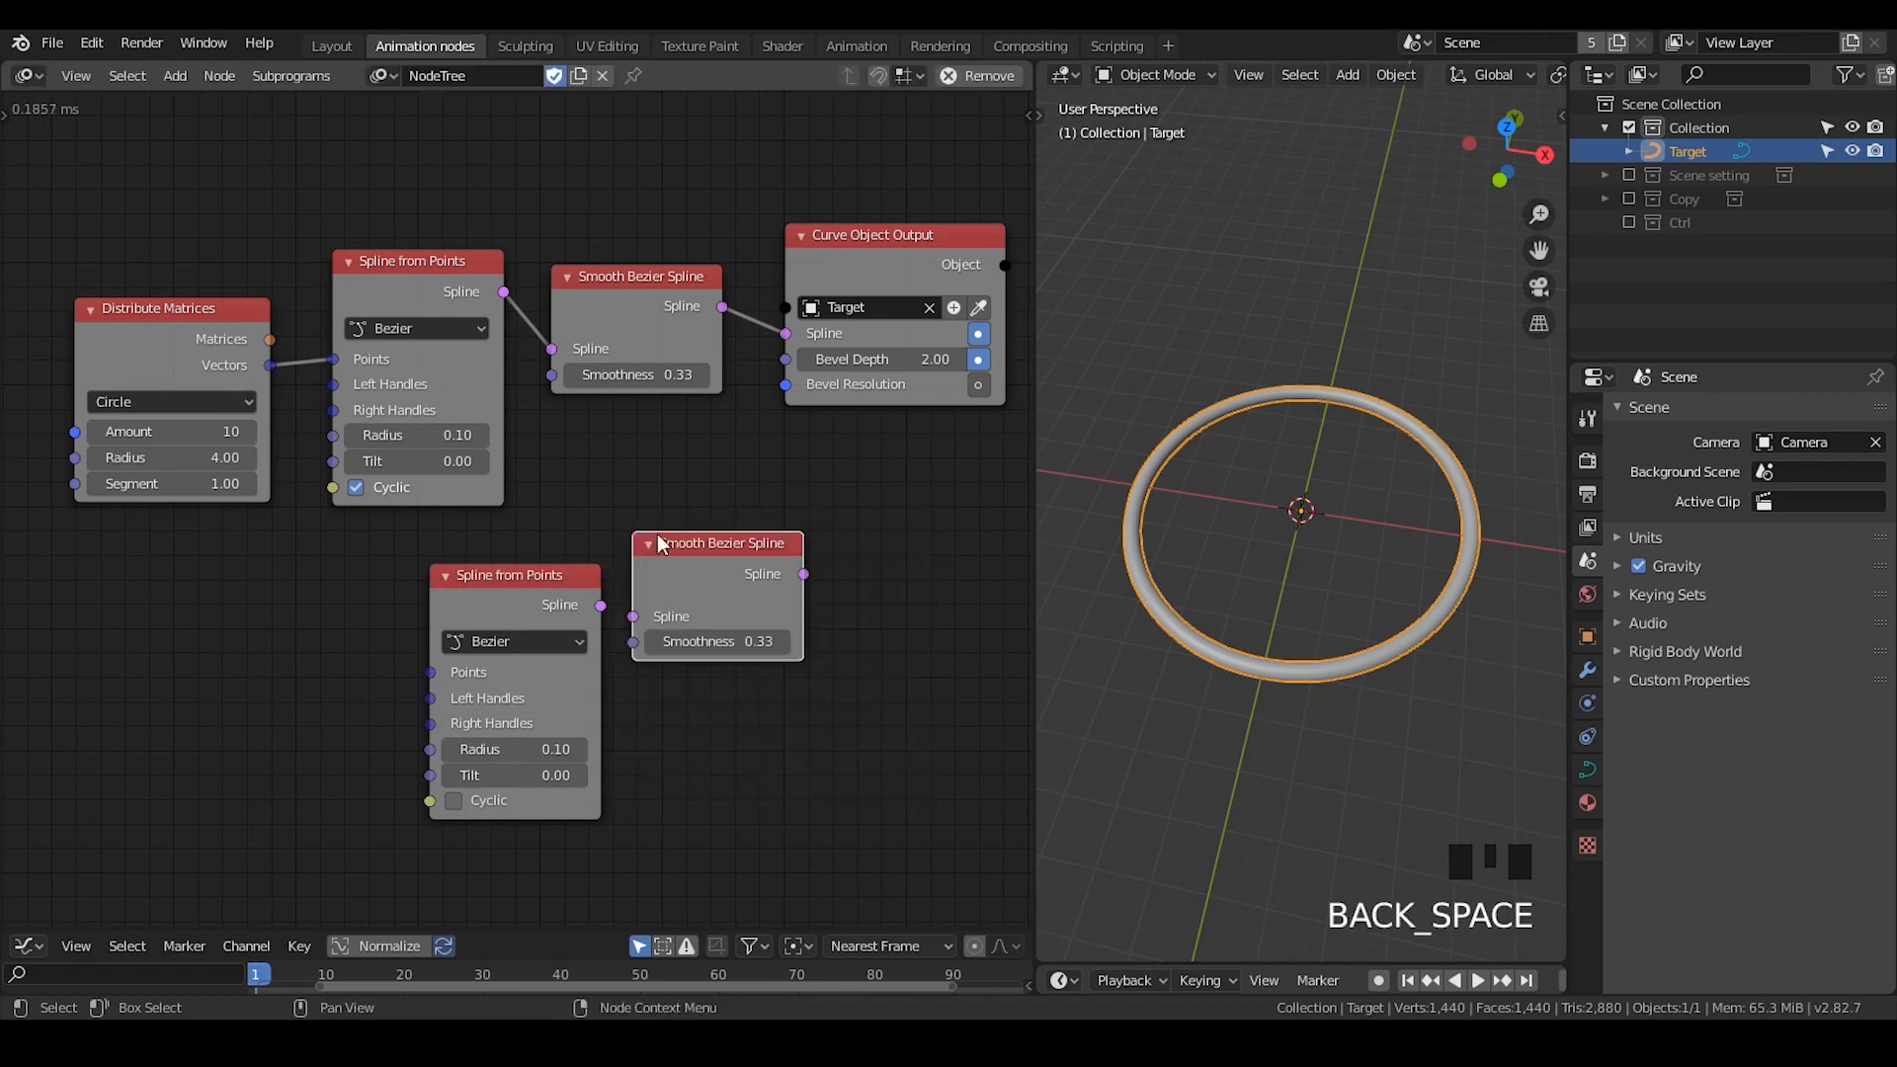
{"action": "left_click", "coordinate": [637, 538]}
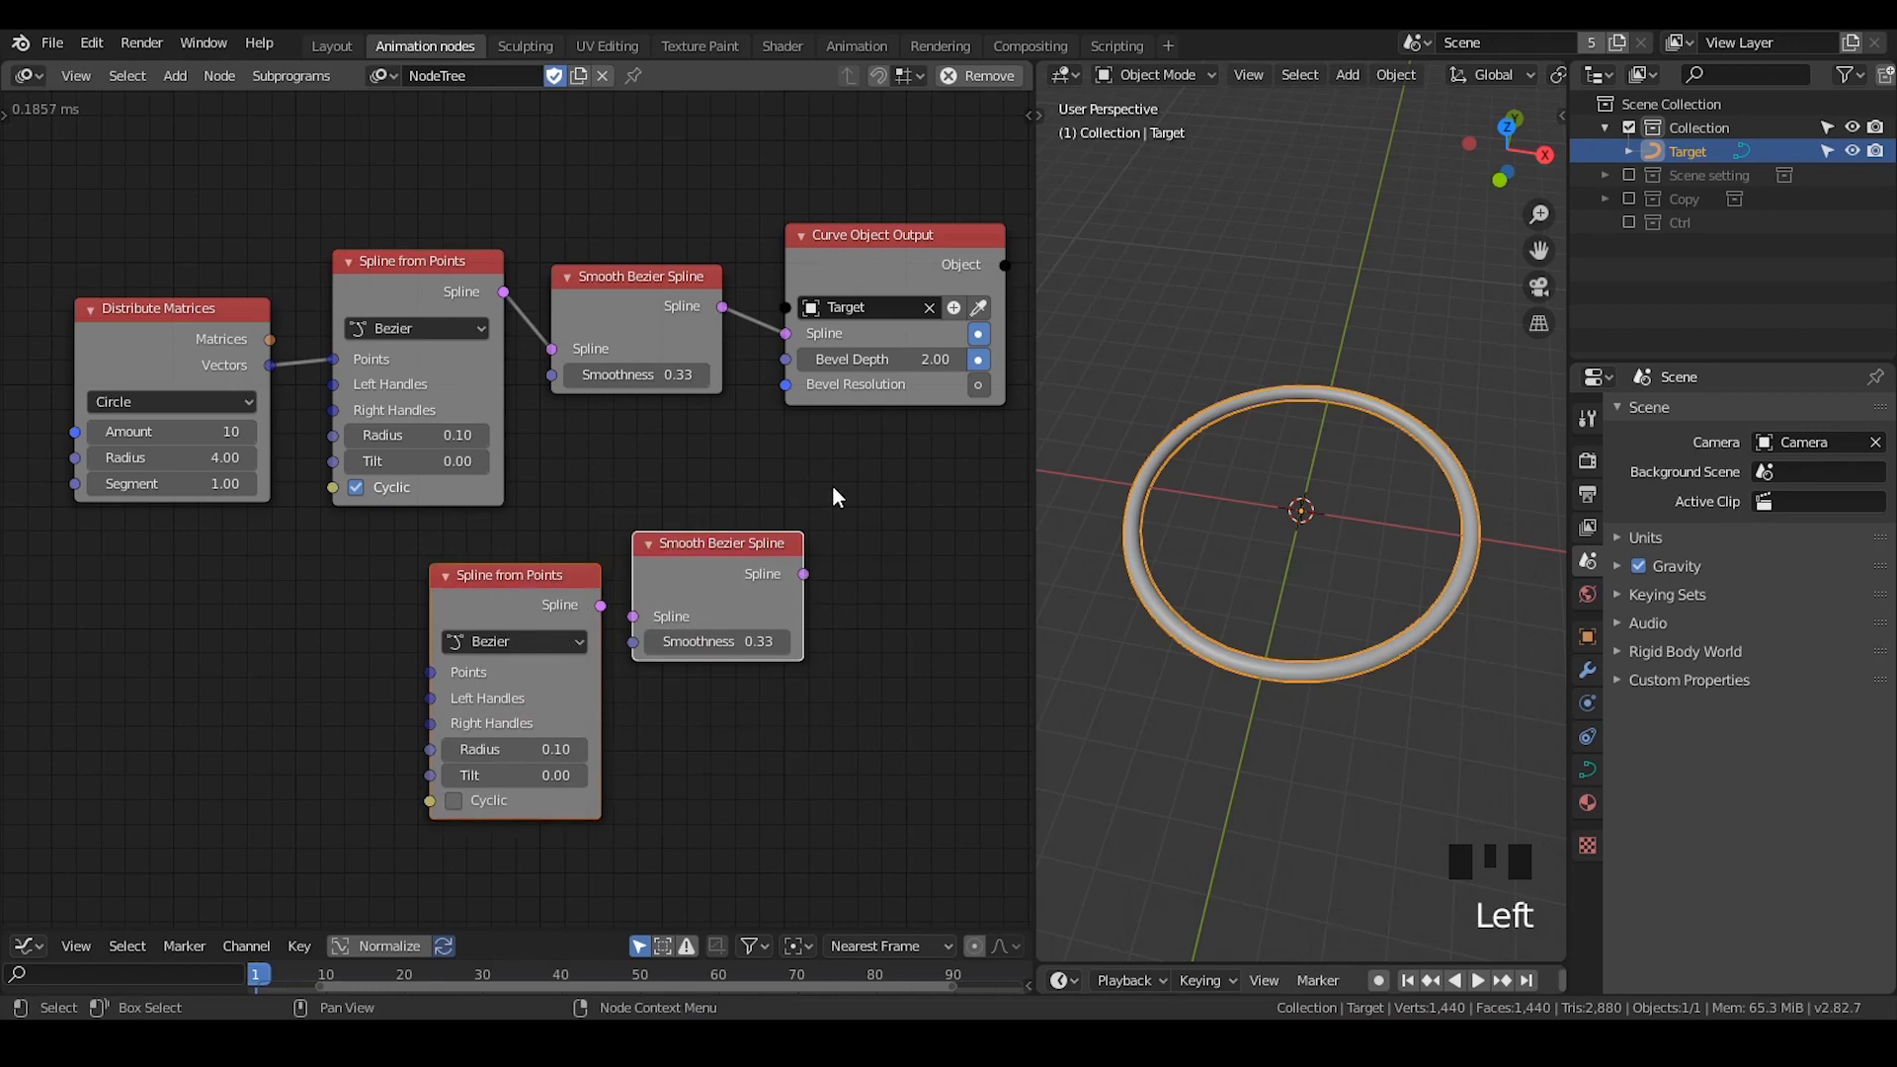
{"action": "key", "text": "x"}
- Add the Spline formation subprogram node below the Smooth Bezier Spline node
{"action": "middle_click_drag", "start_coordinate": [1391, 555], "coordinate": [1384, 521]}
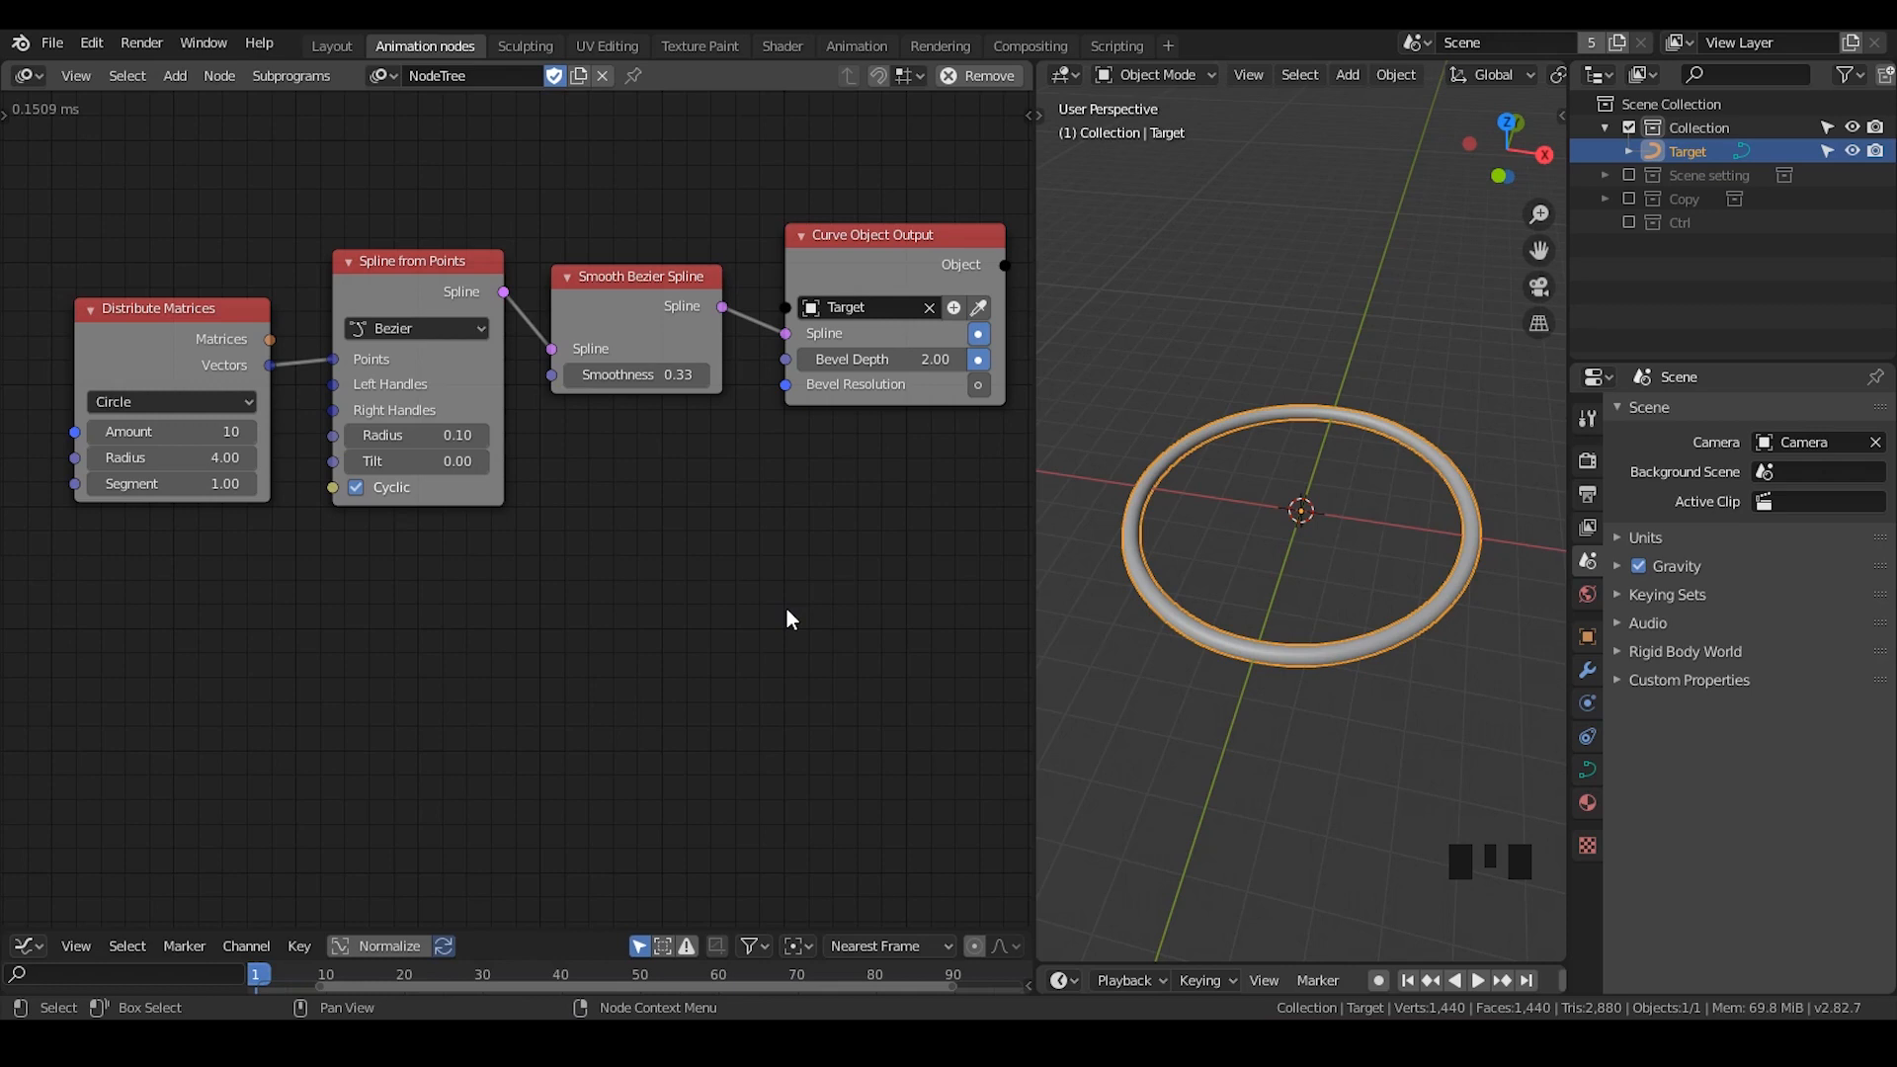
{"action": "key", "text": "ctrl+a"}
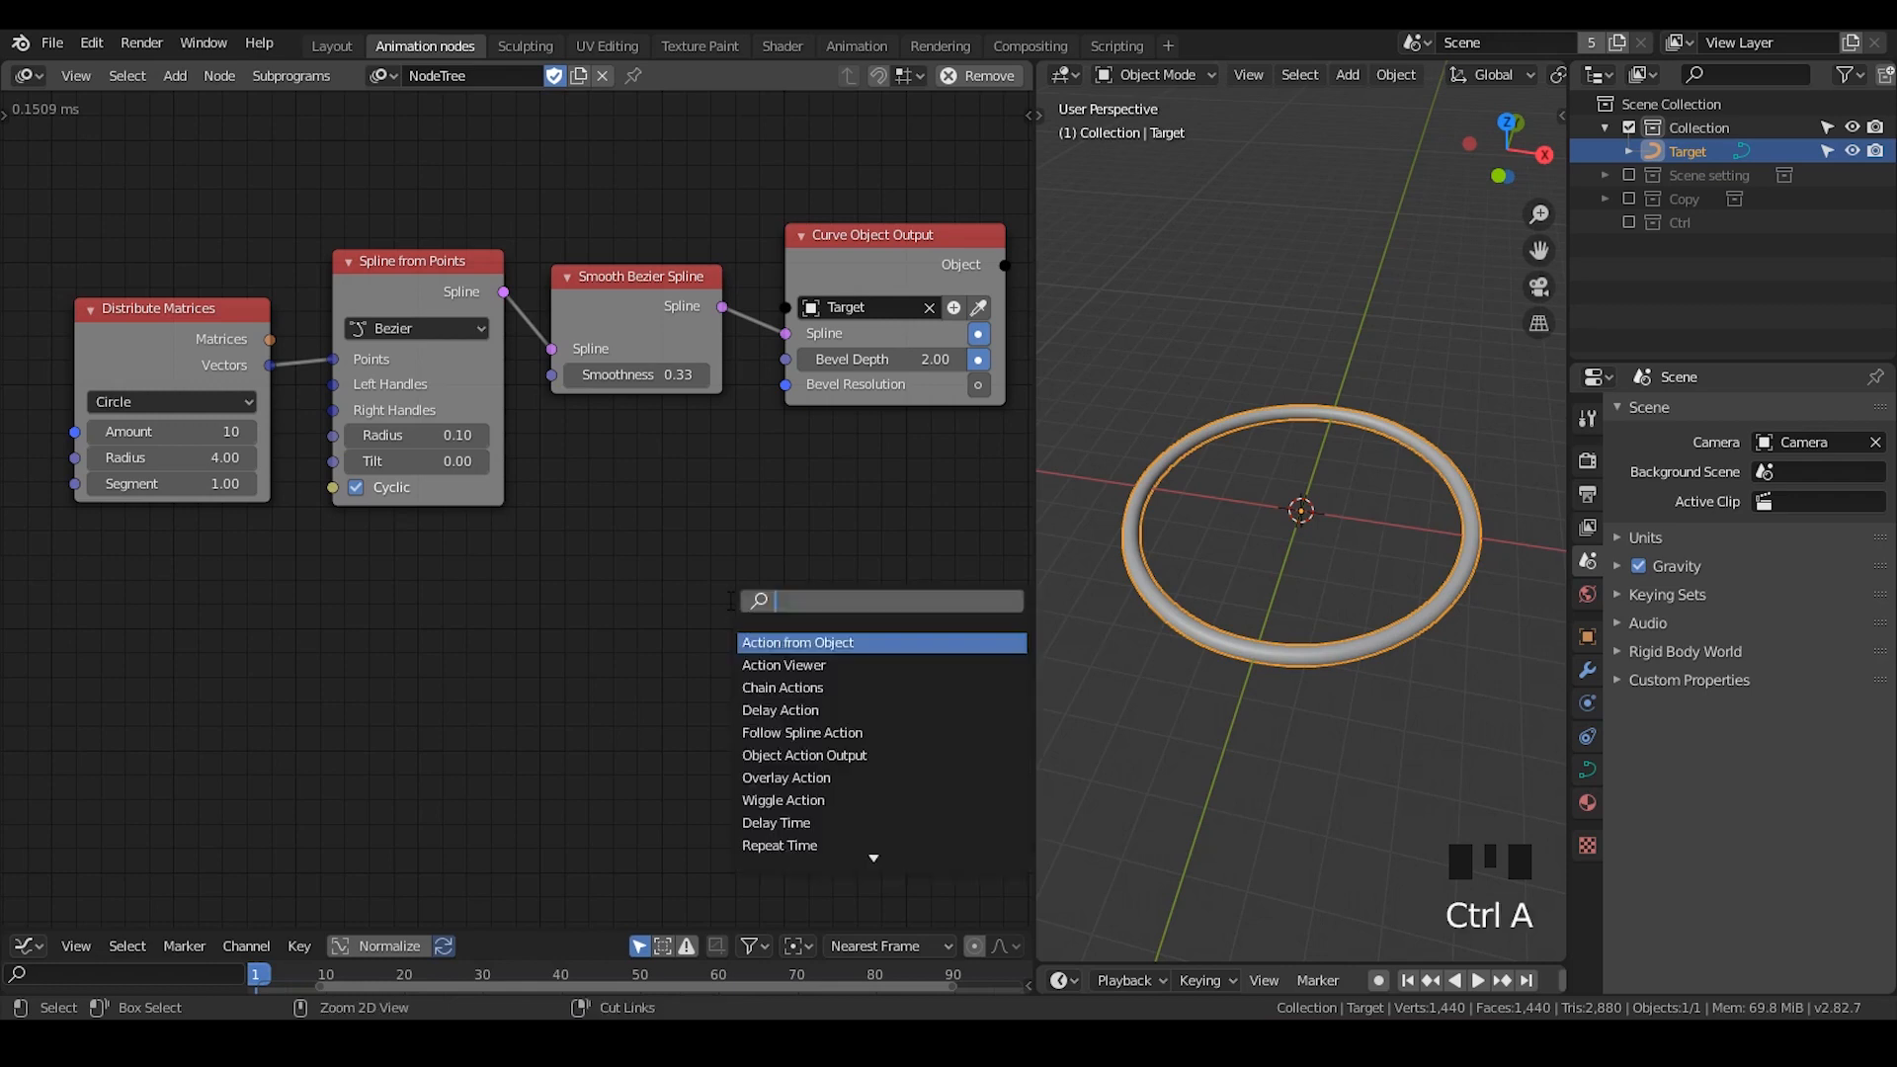
{"action": "type", "text": "spline fo"}
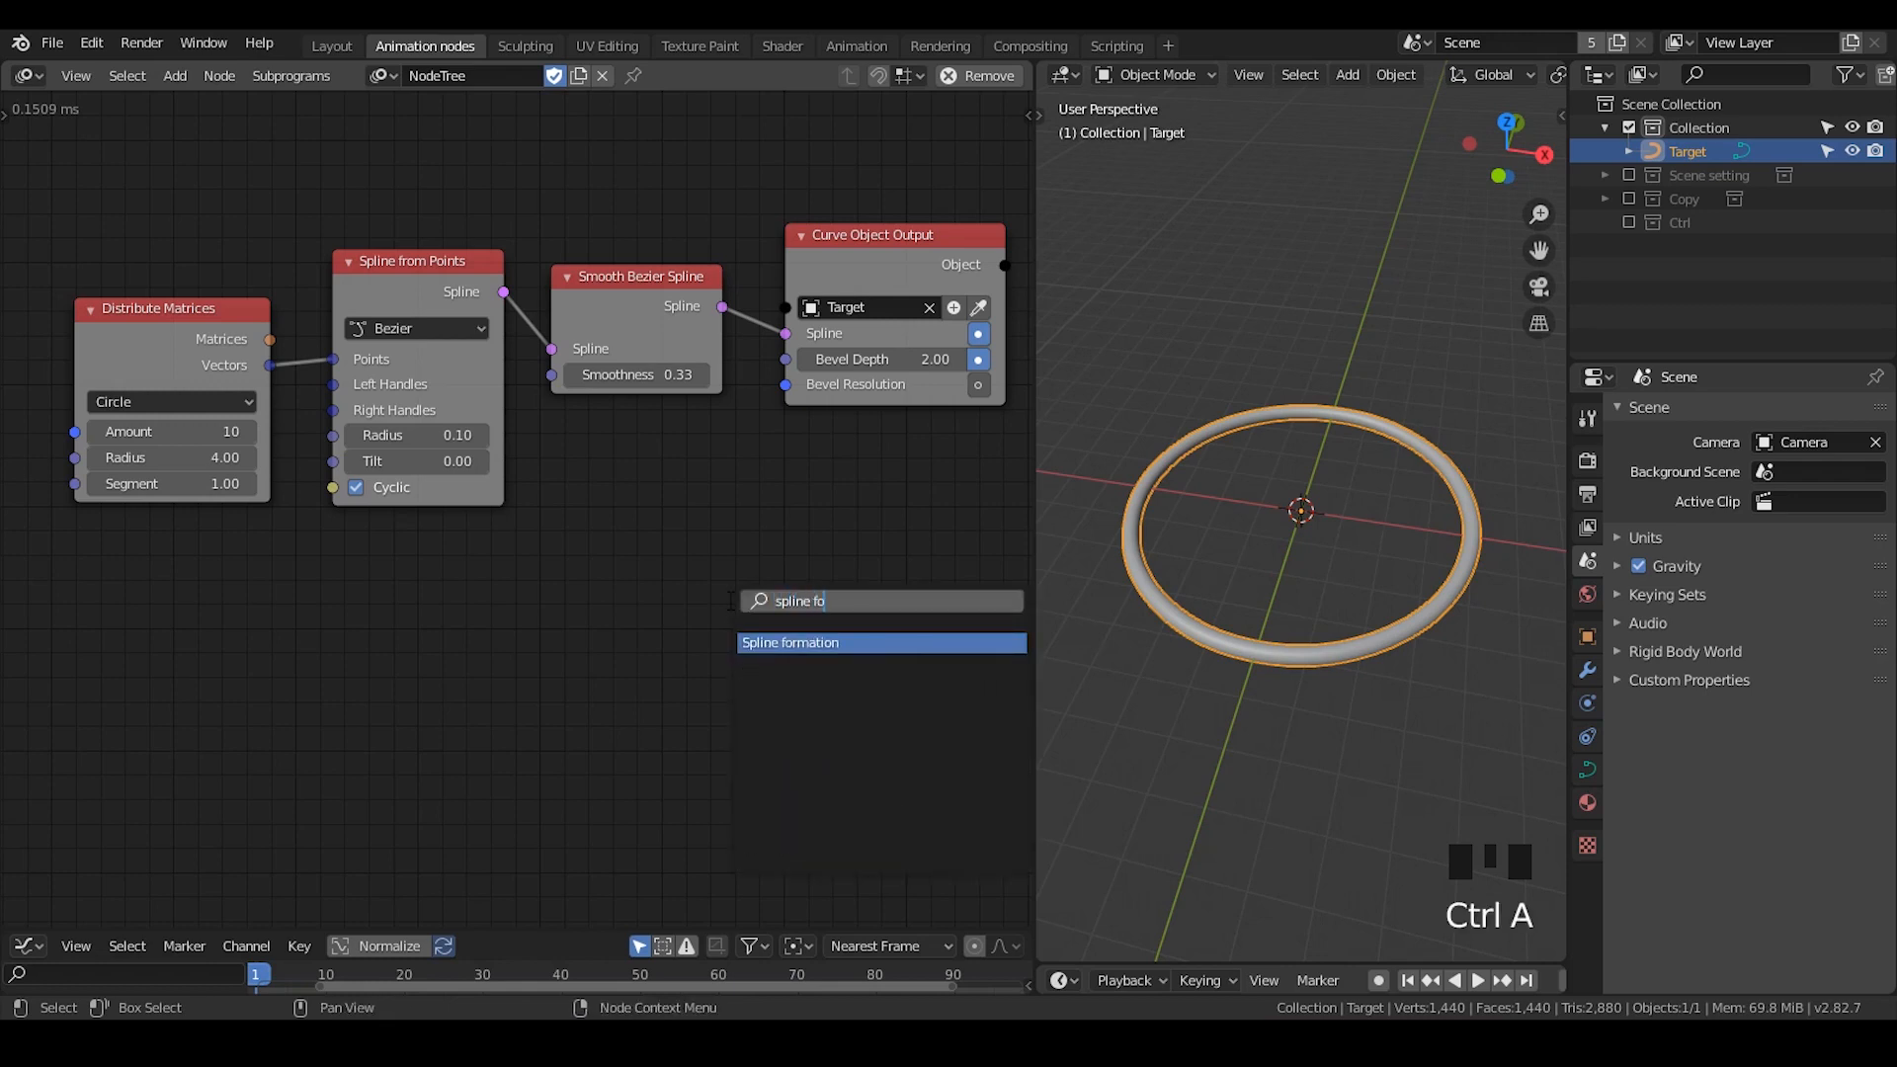
{"action": "key", "text": "Return"}
{"action": "left_click", "coordinate": [559, 464]}
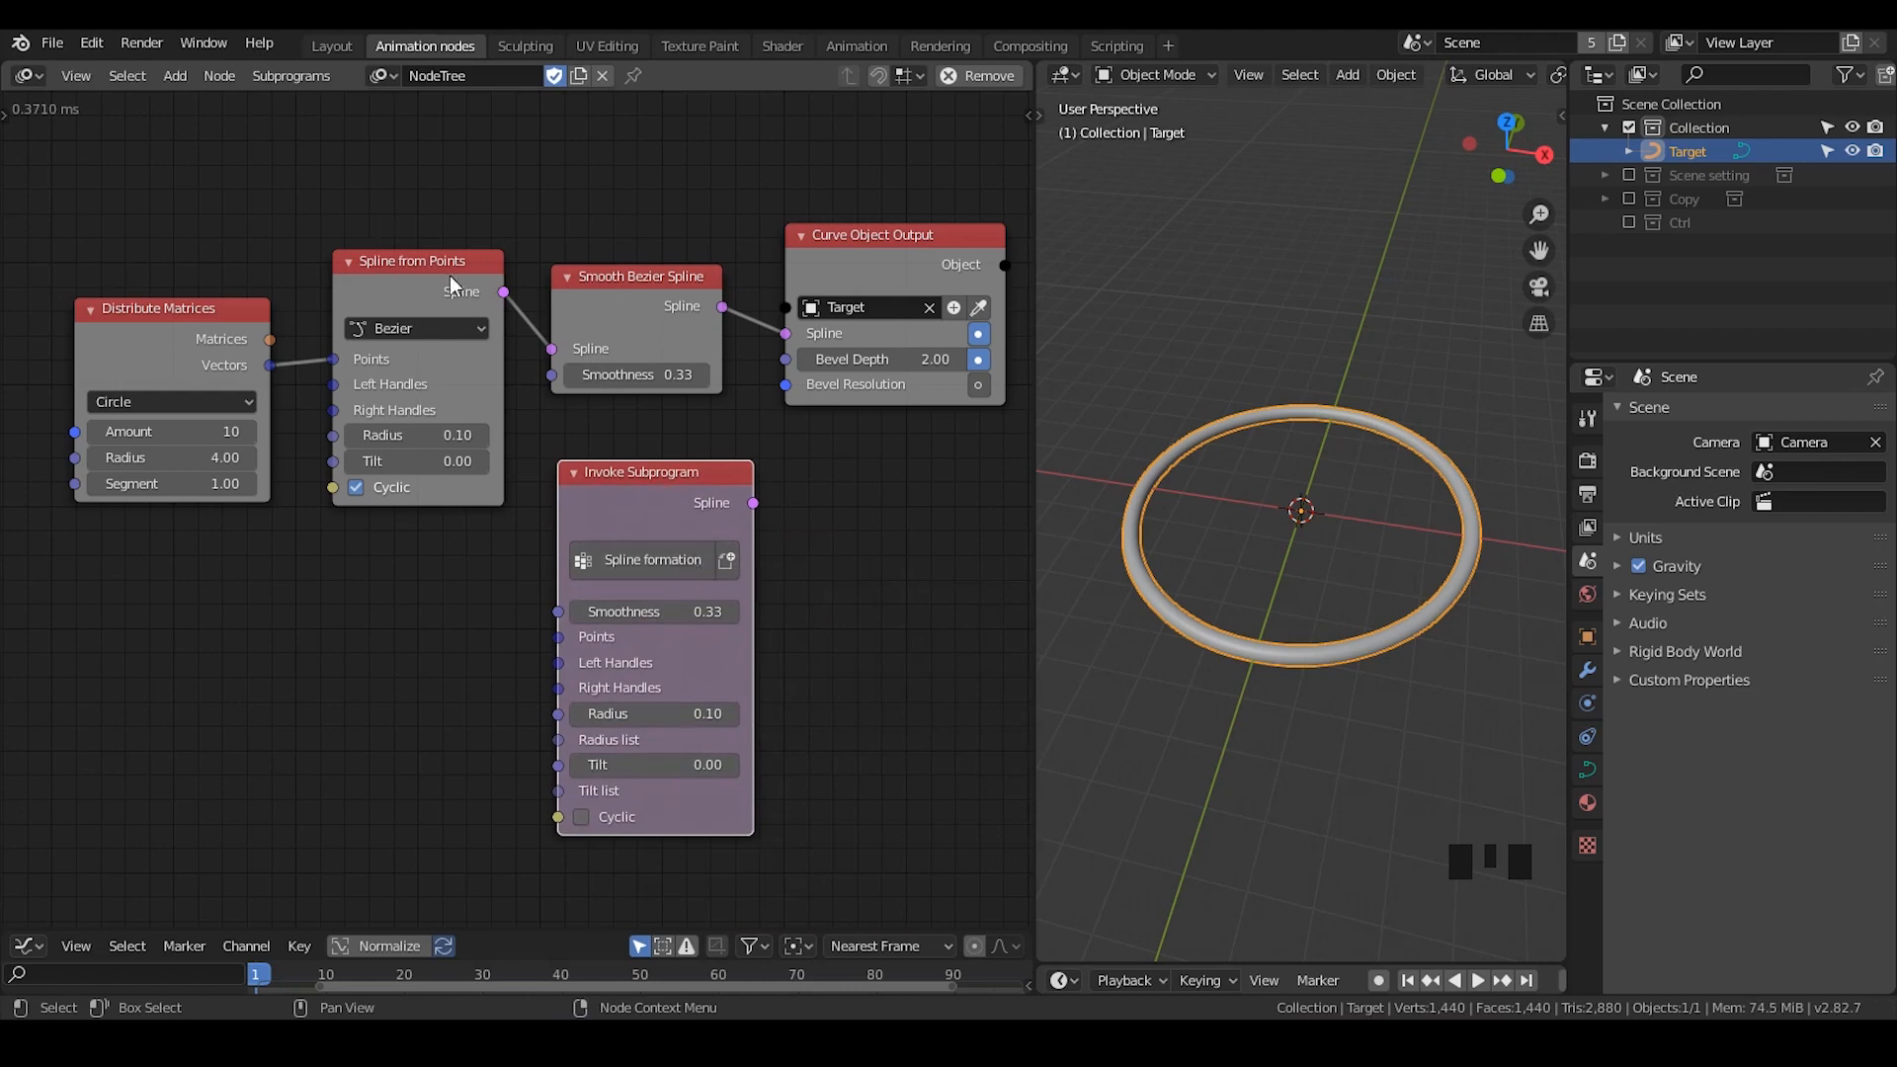
- Link the Distribute Matrices vectors to Spline formation's Points and its Spline output to Curve Object Output, and enable Cyclic
{"action": "left_click_drag", "start_coordinate": [332, 360], "coordinate": [562, 636]}
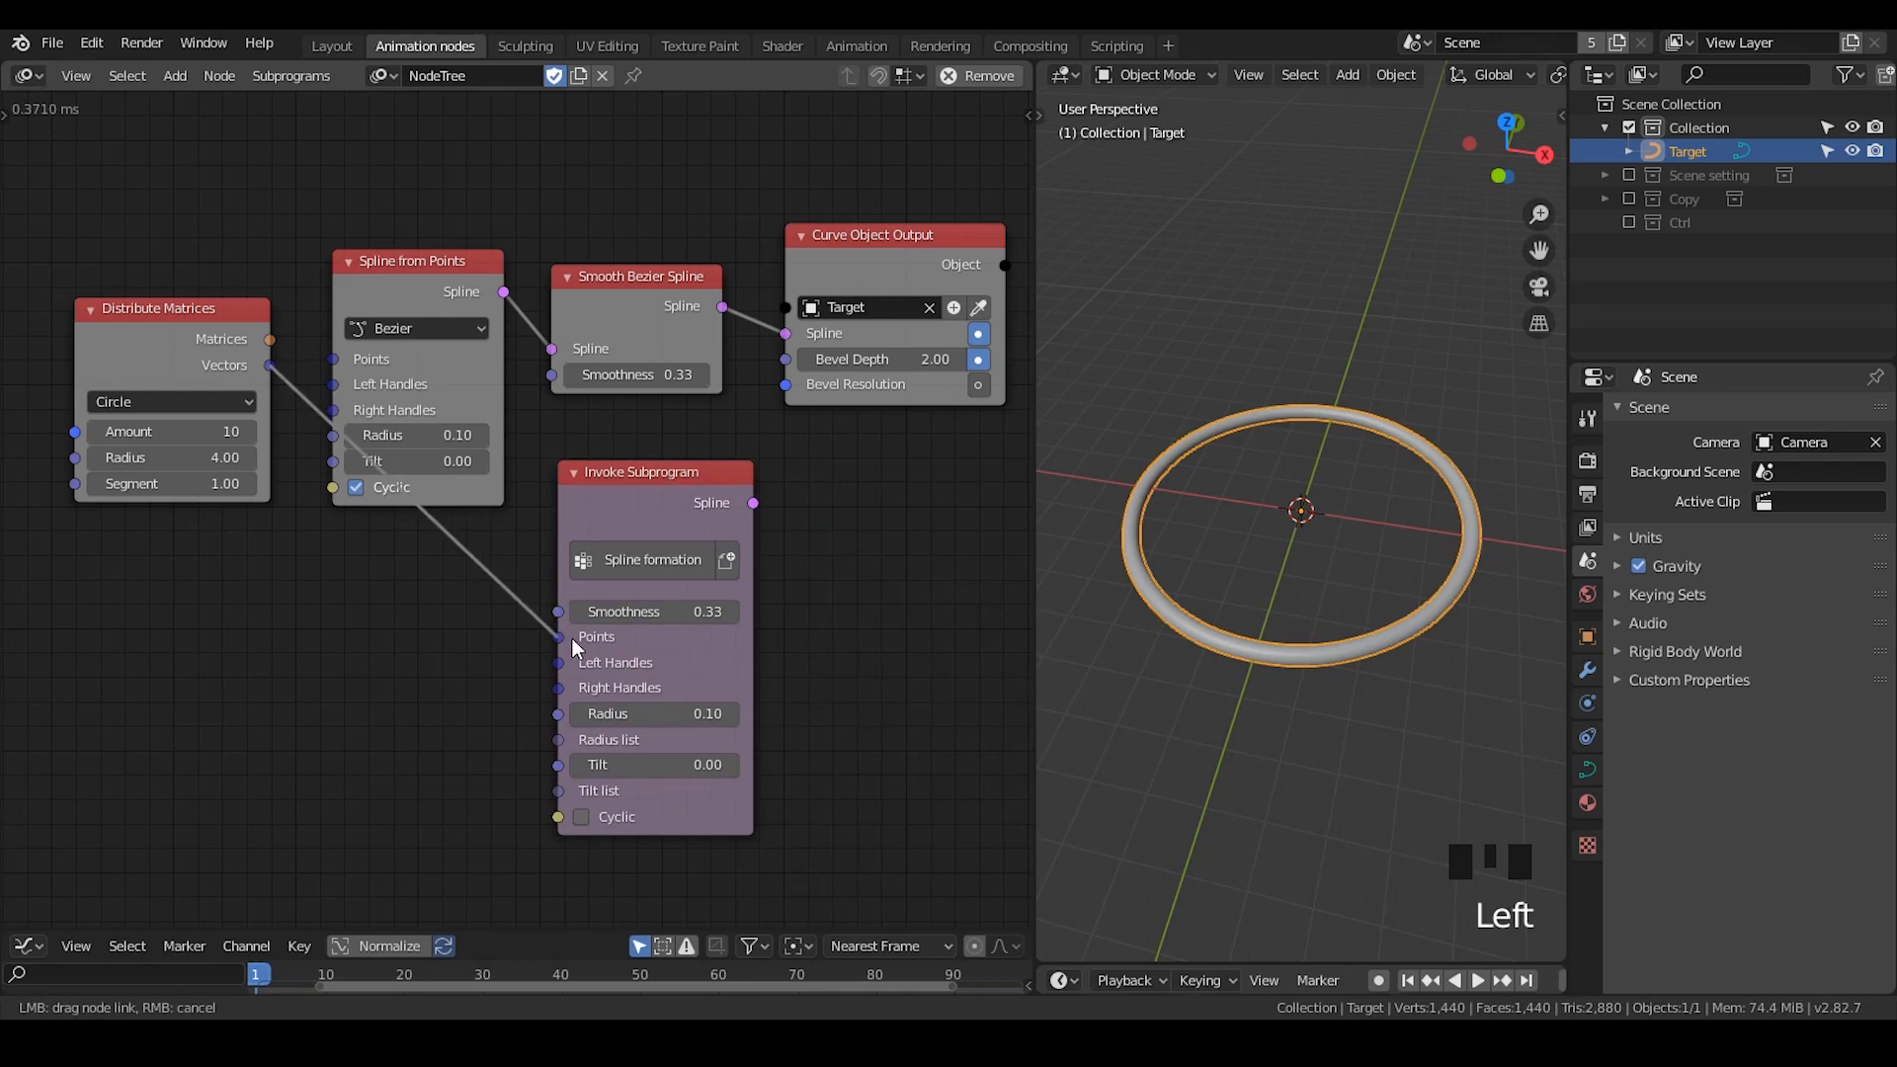
{"action": "left_click_drag", "start_coordinate": [757, 504], "coordinate": [785, 333]}
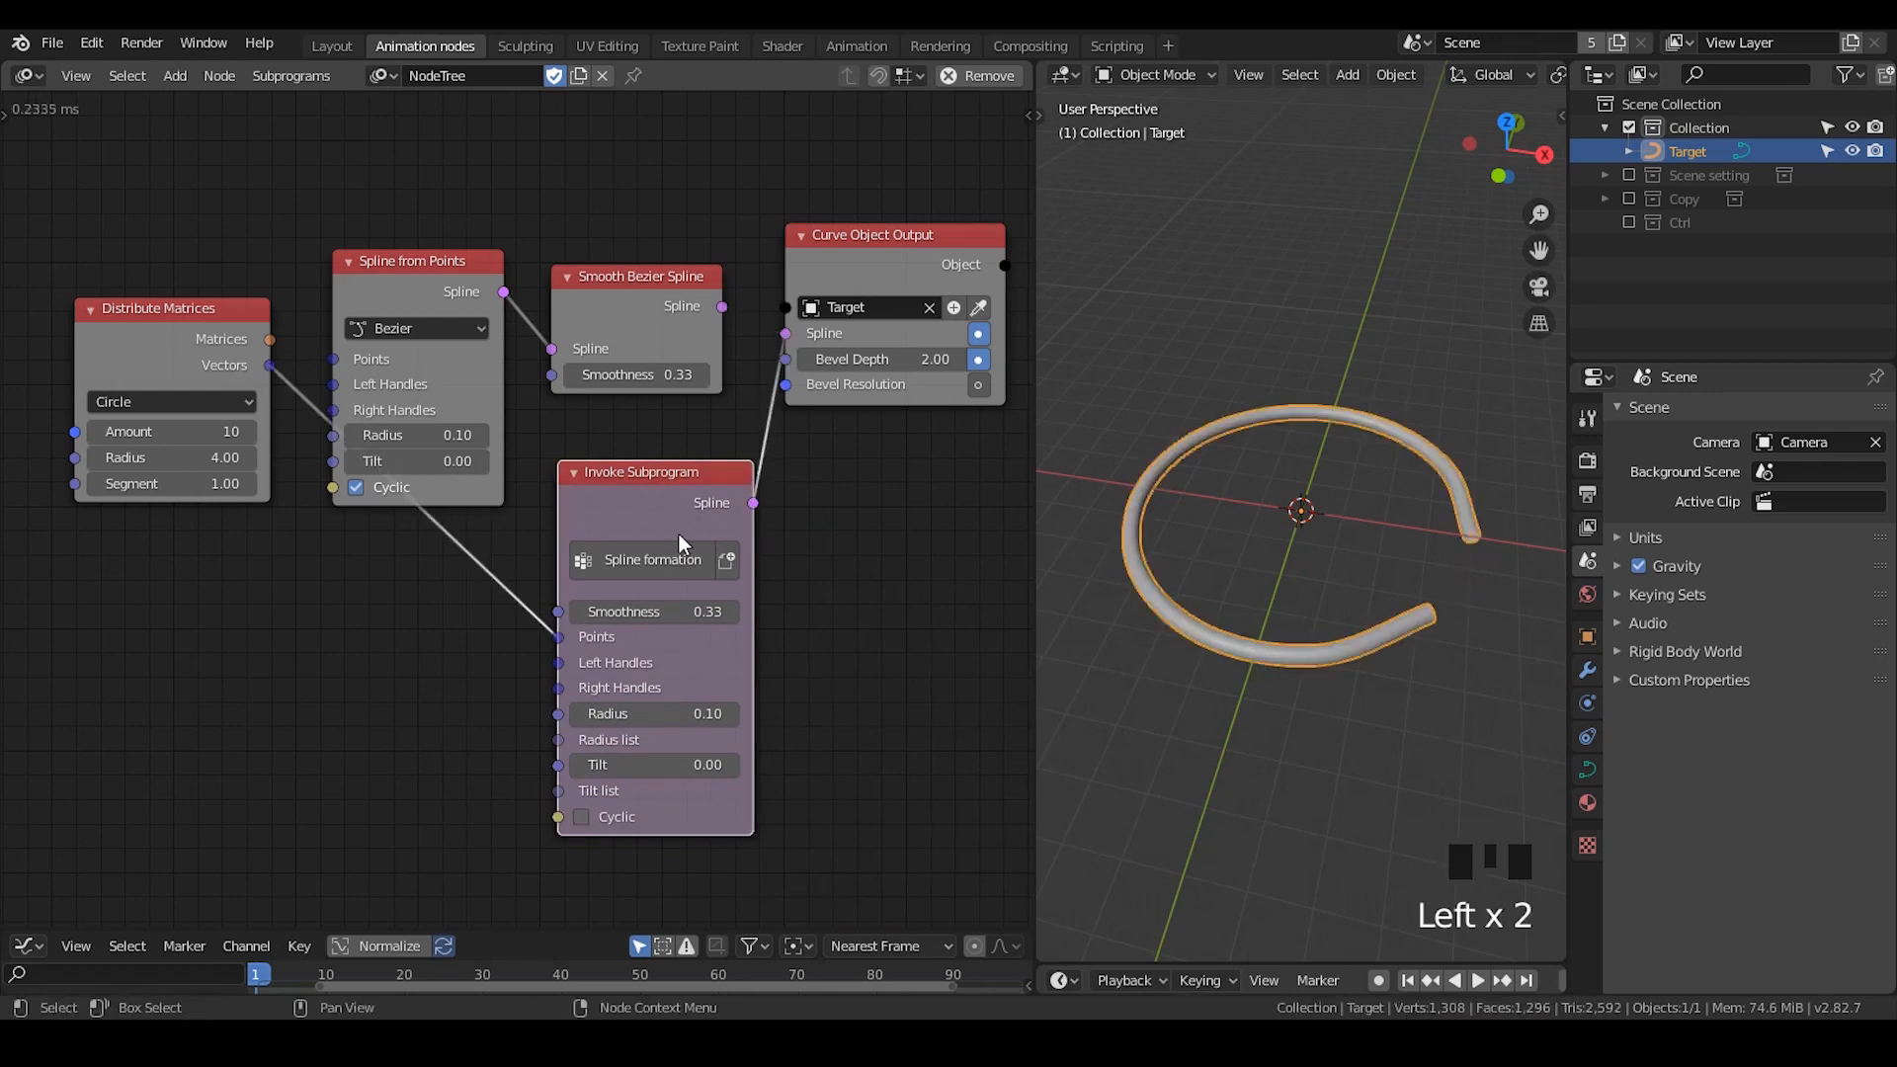
{"action": "left_click_drag", "start_coordinate": [677, 548], "coordinate": [643, 458]}
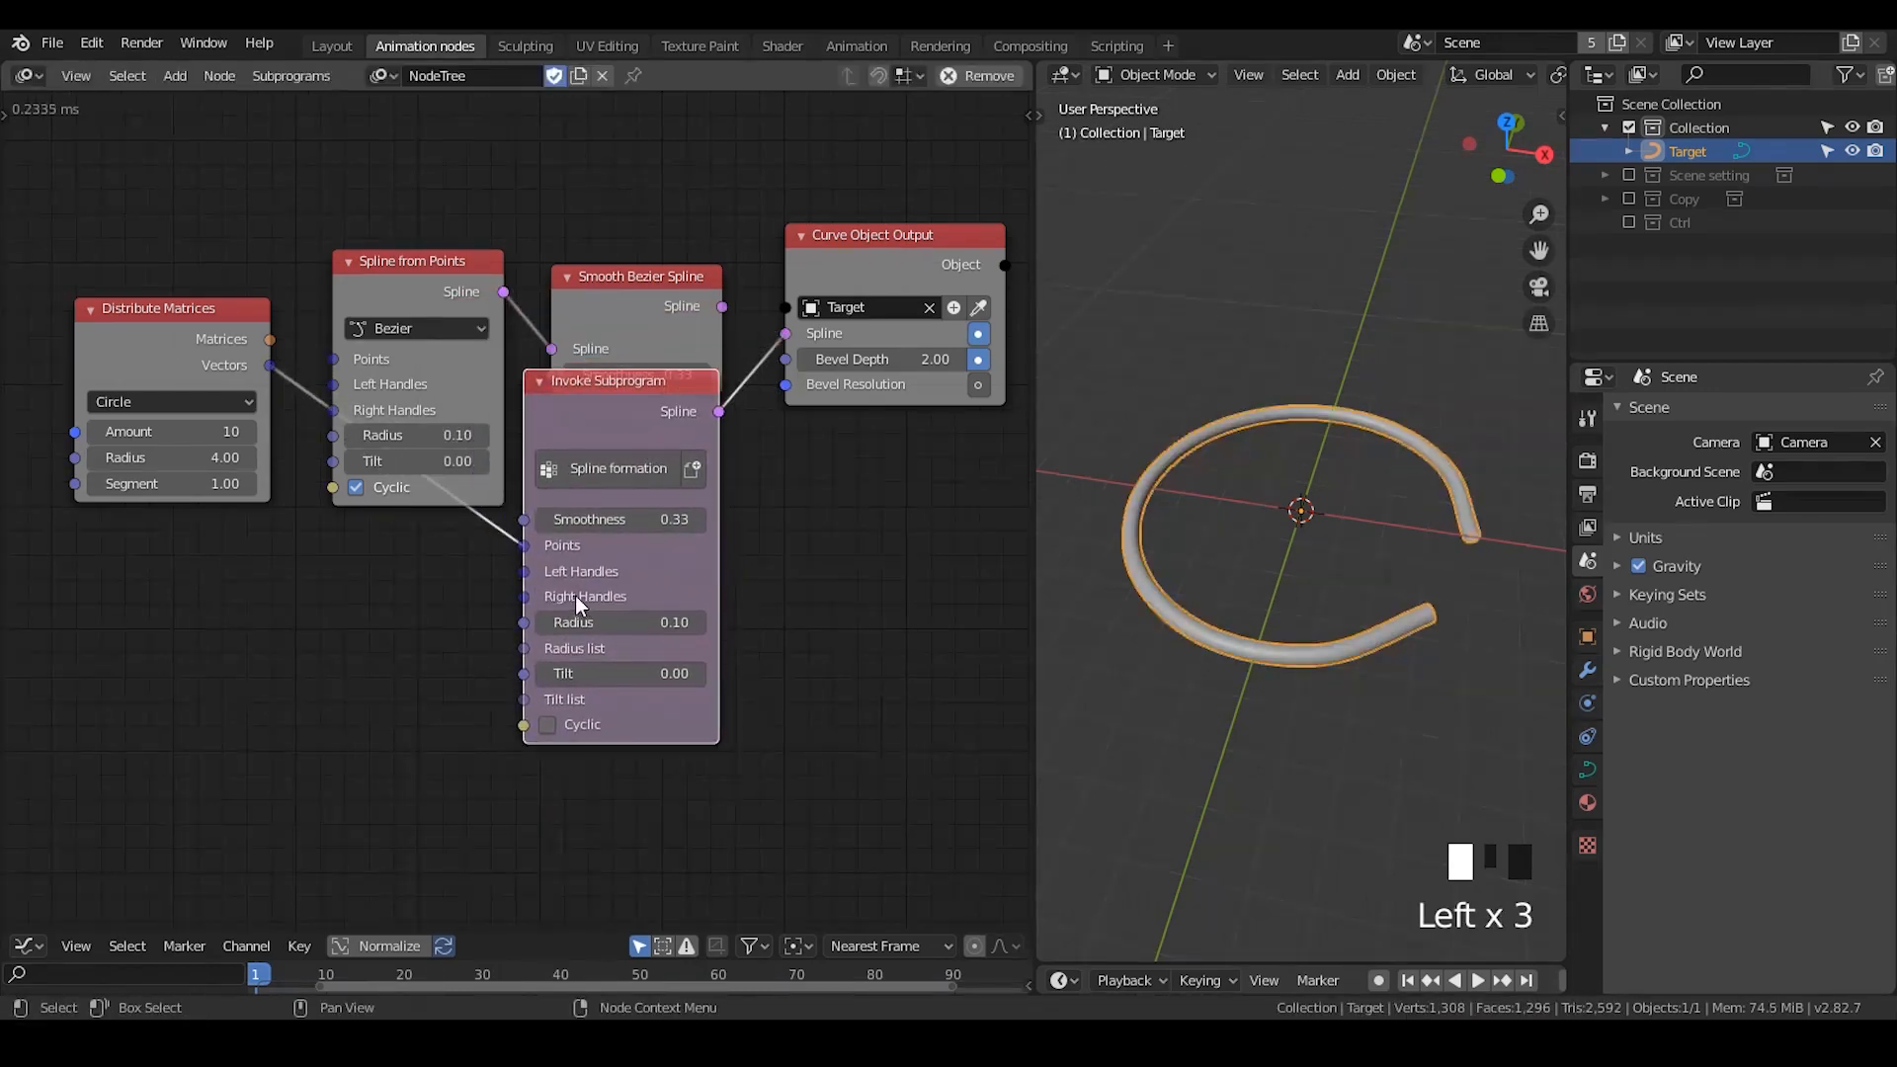
{"action": "left_click", "coordinate": [558, 727]}
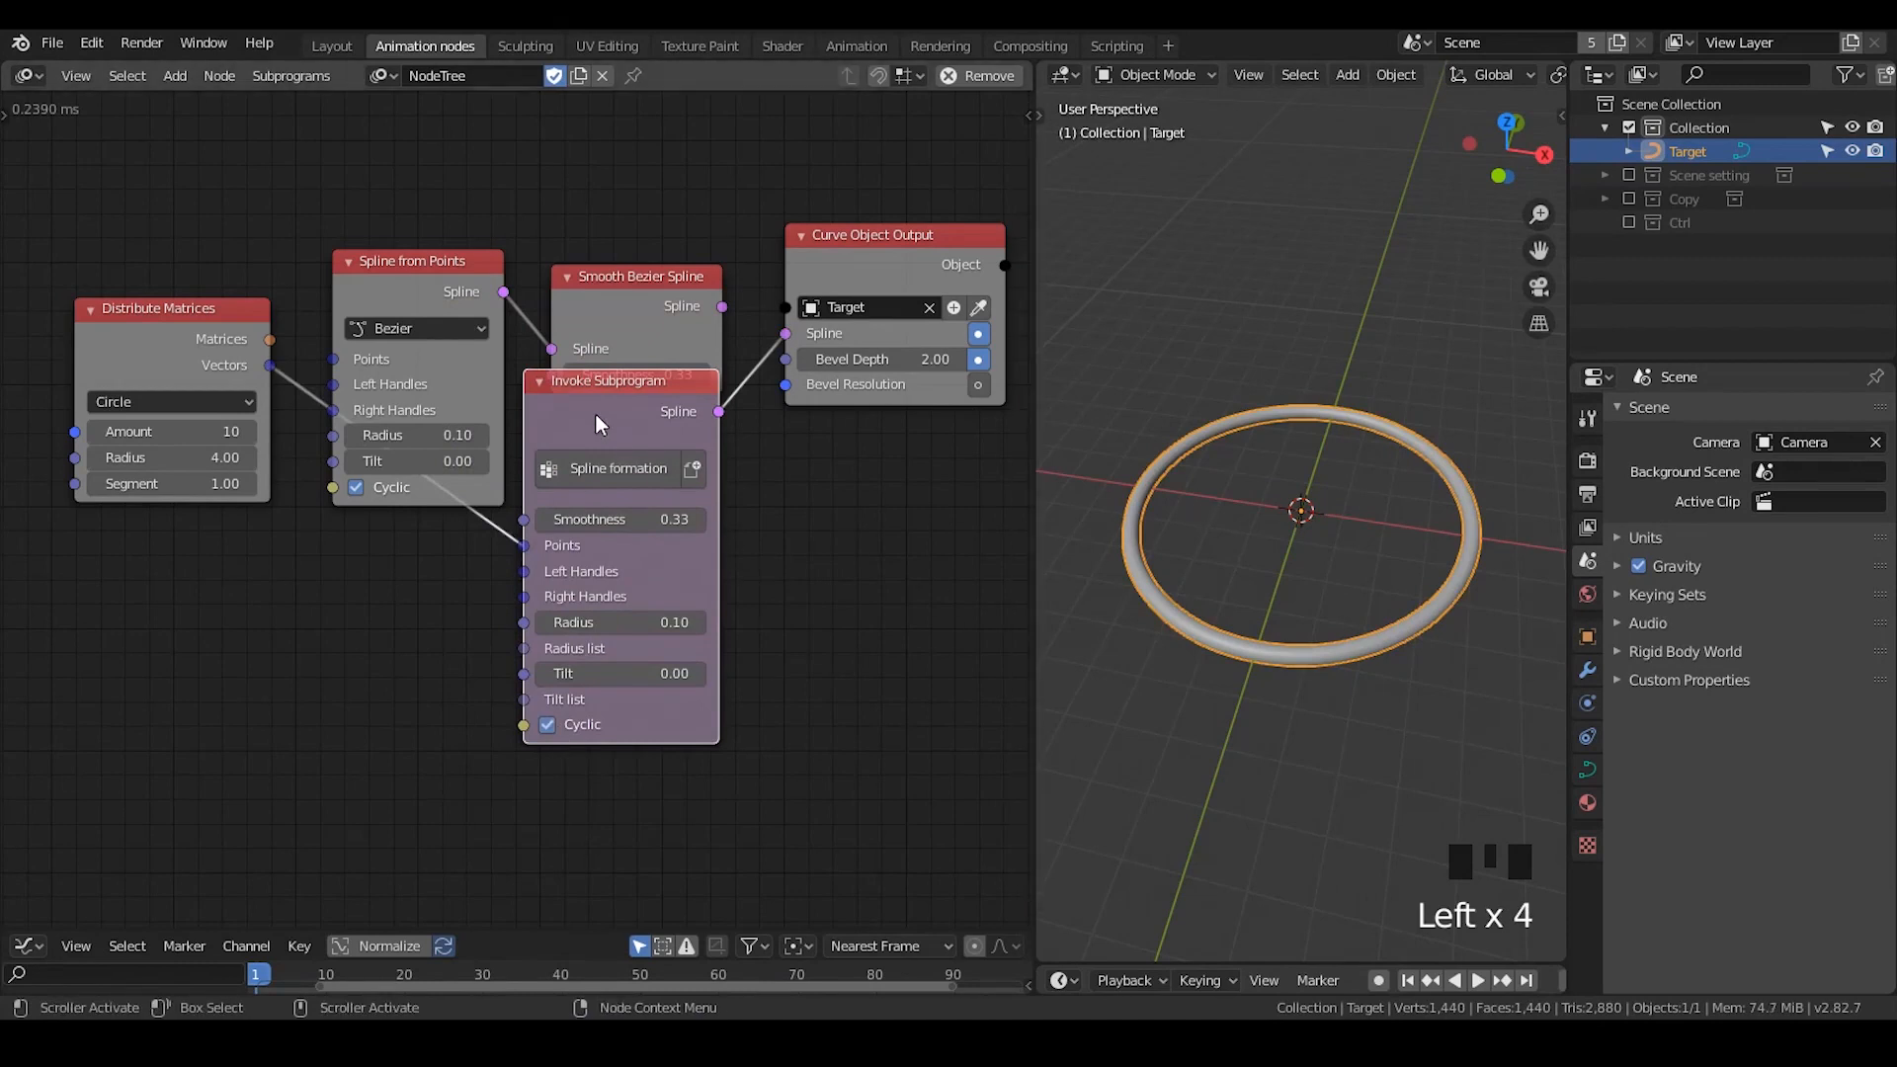
- Reposition the Spline formation node just below the Smooth Bezier Spline node so it no longer overlaps it
{"action": "left_click_drag", "start_coordinate": [602, 425], "coordinate": [582, 532]}
{"action": "left_click_drag", "start_coordinate": [641, 163], "coordinate": [384, 383]}
{"action": "middle_click_drag", "start_coordinate": [713, 482], "coordinate": [707, 429]}
{"action": "left_click_drag", "start_coordinate": [640, 468], "coordinate": [660, 403]}
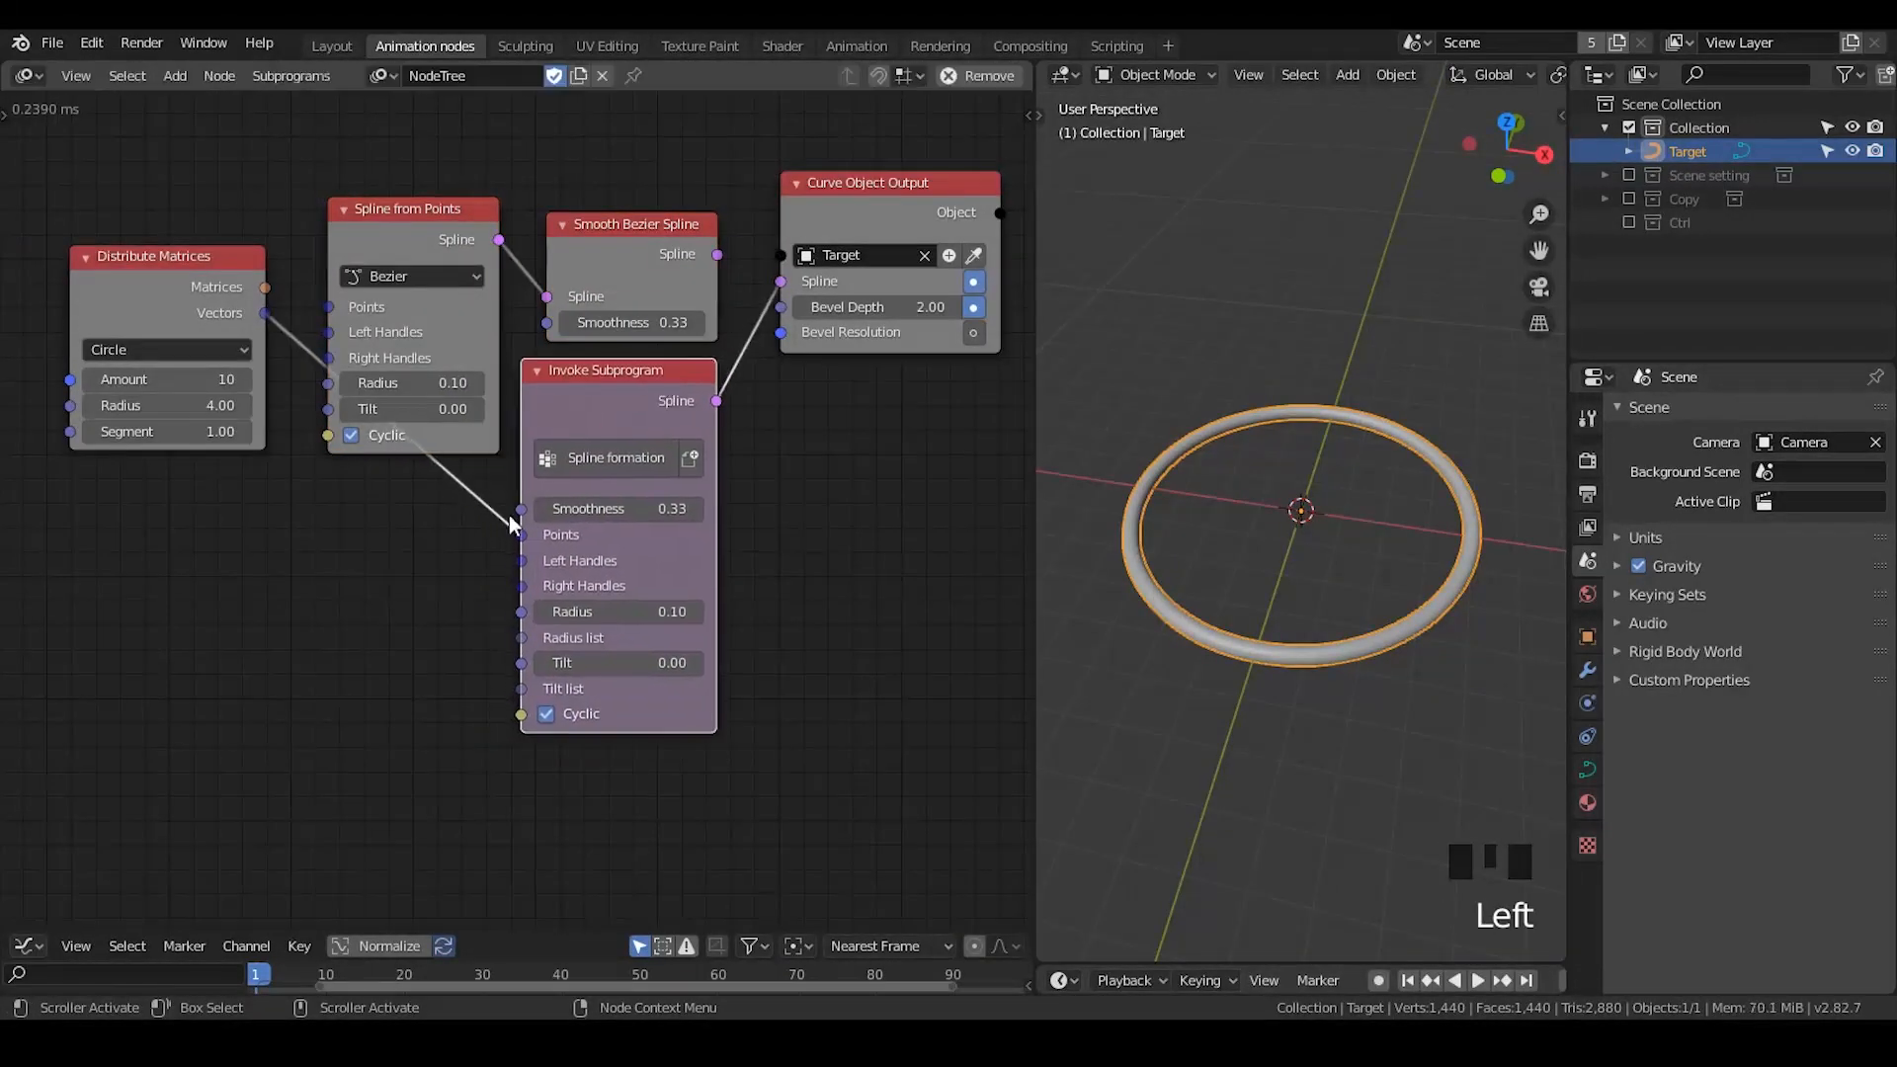
{"action": "middle_click_drag", "start_coordinate": [425, 447], "coordinate": [435, 441]}
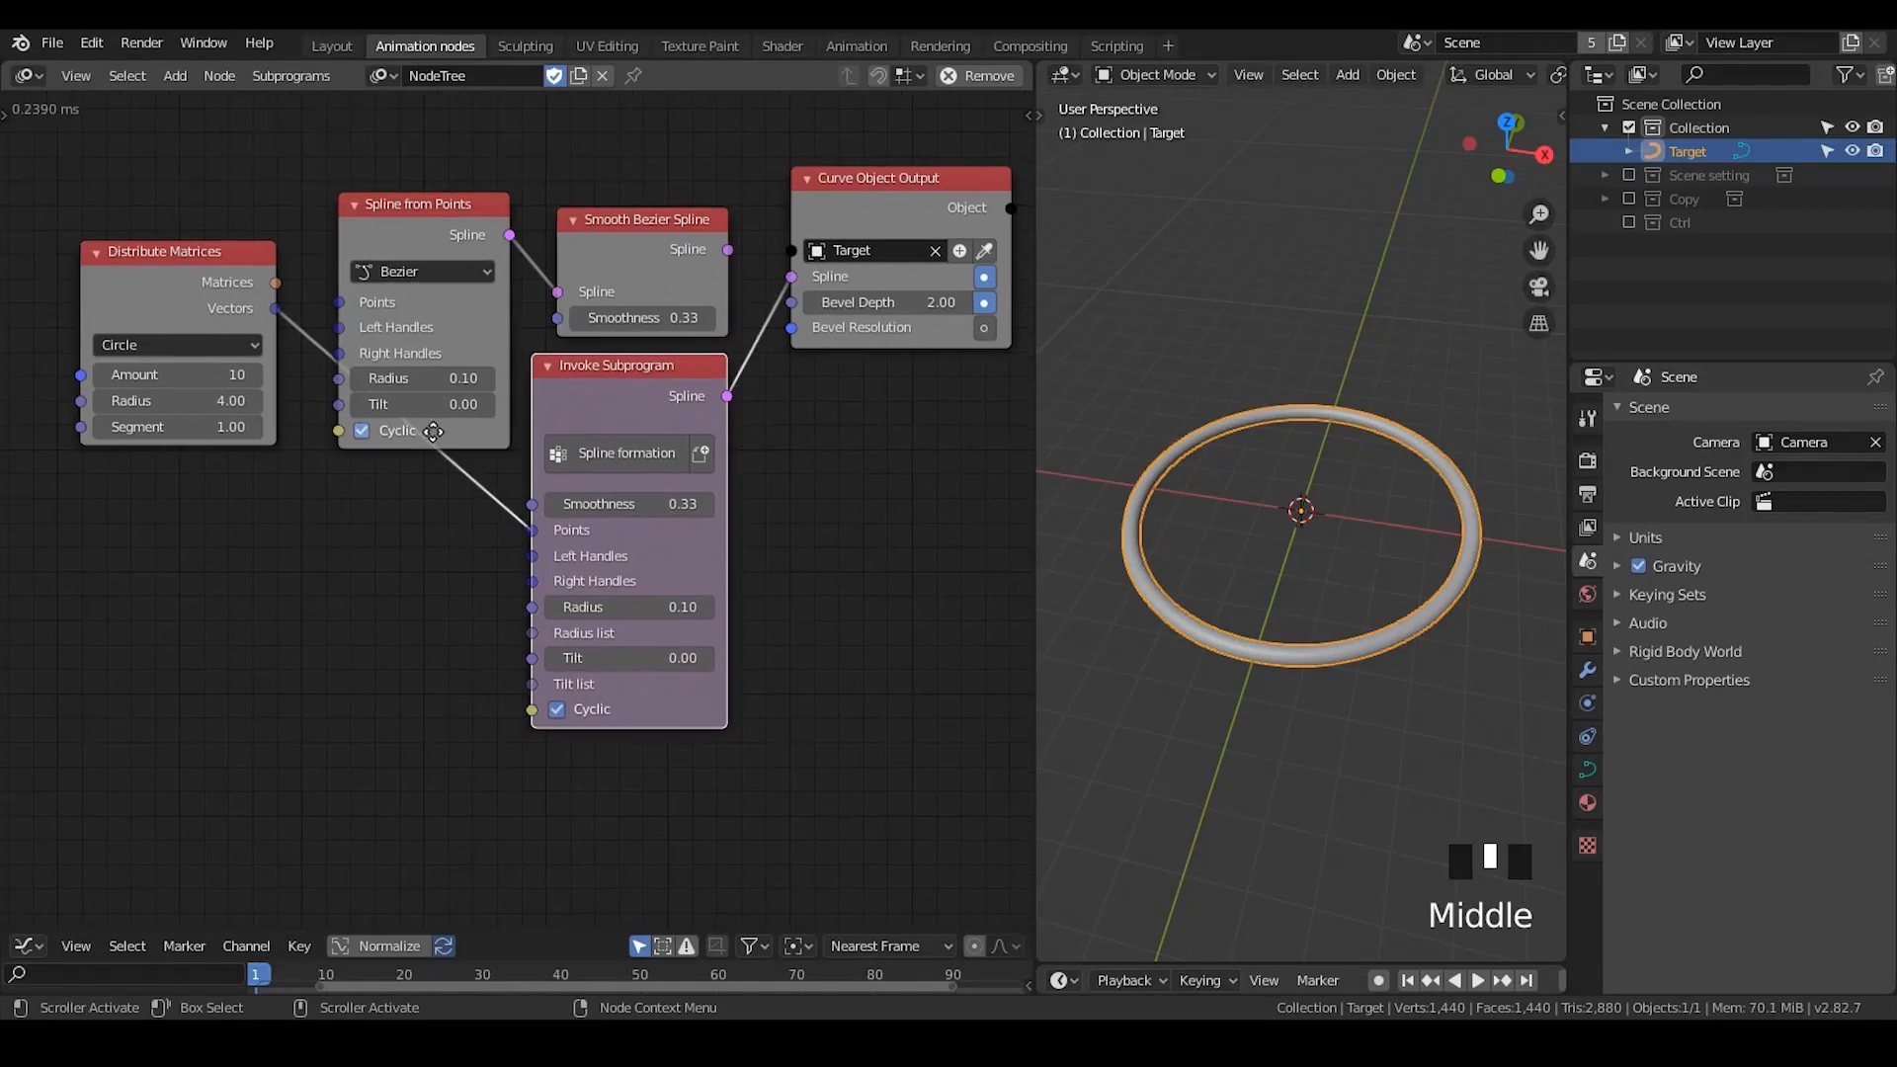
{"action": "middle_click_drag", "start_coordinate": [547, 582], "coordinate": [600, 527]}
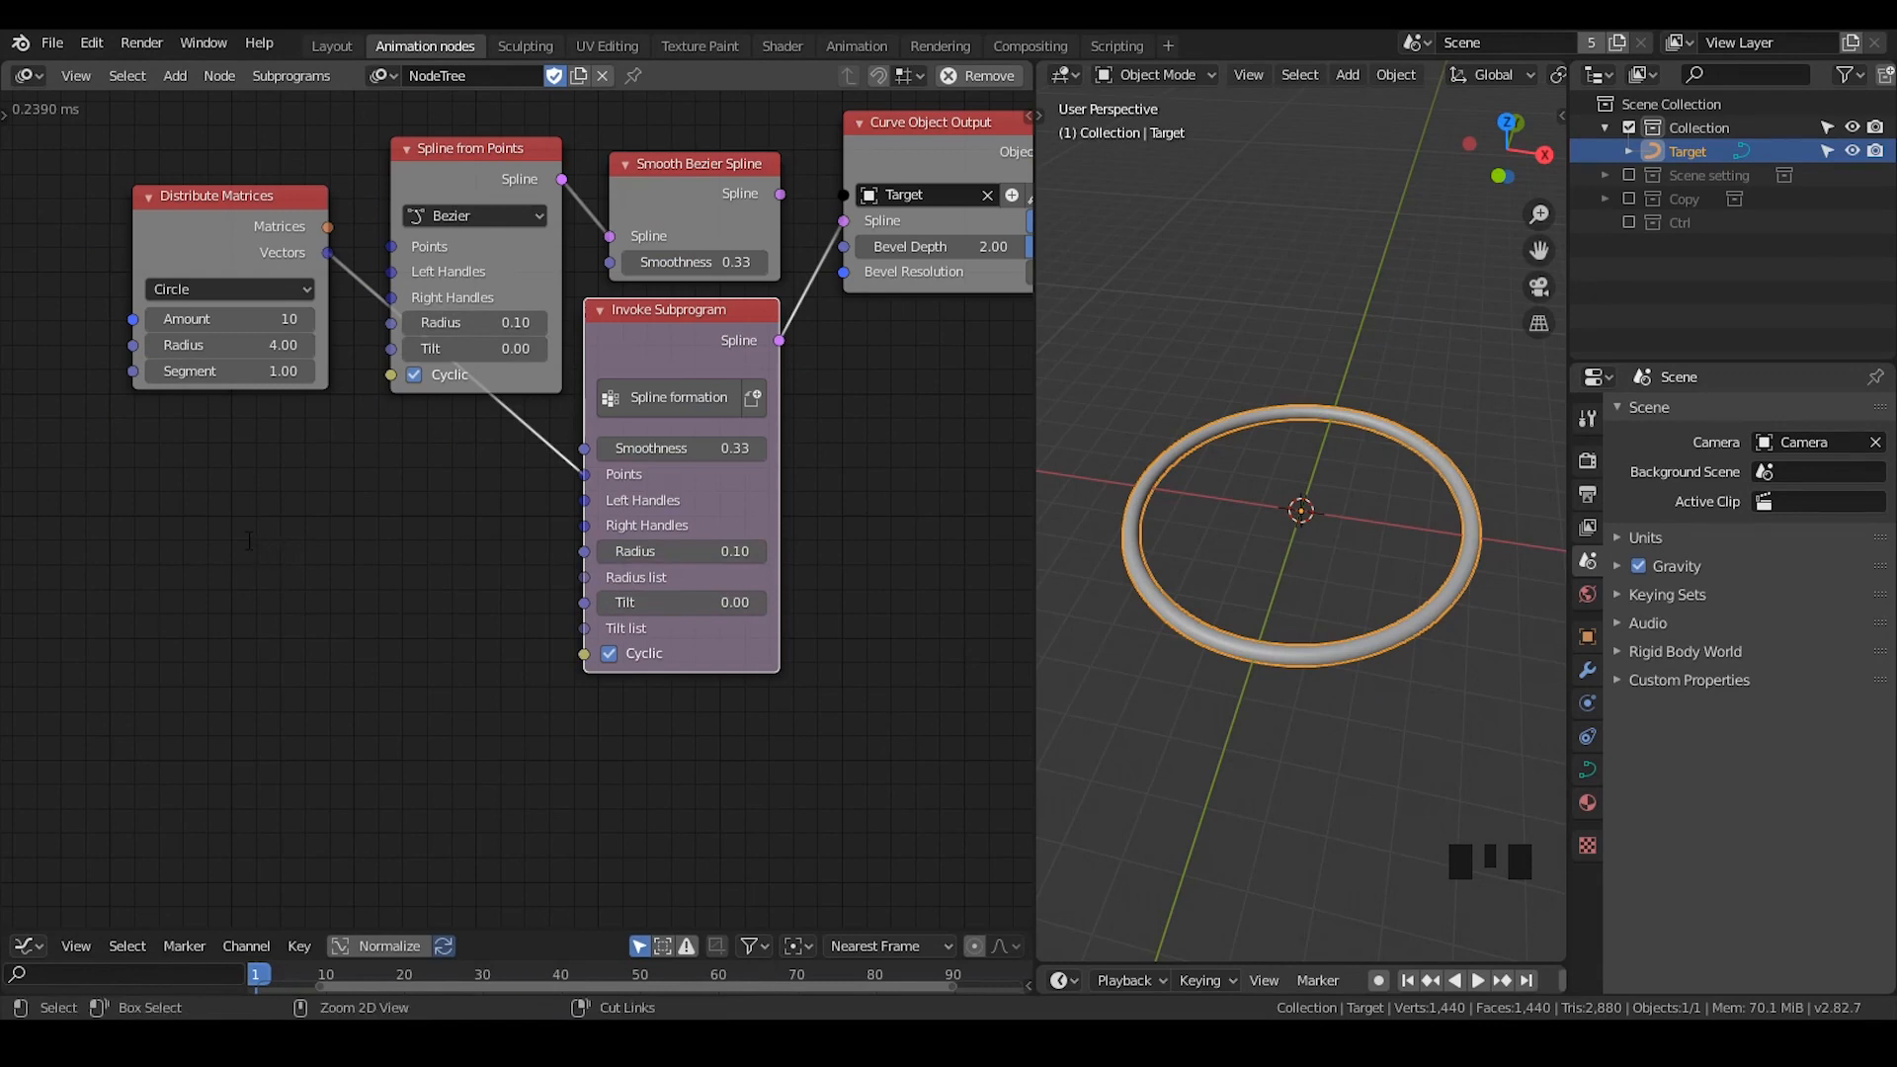
- Add a Float Range node below Distribute Matrices and link its list to the radius input of Spline from Points
{"action": "key", "text": "ctrl+a"}
{"action": "type", "text": "float range"}
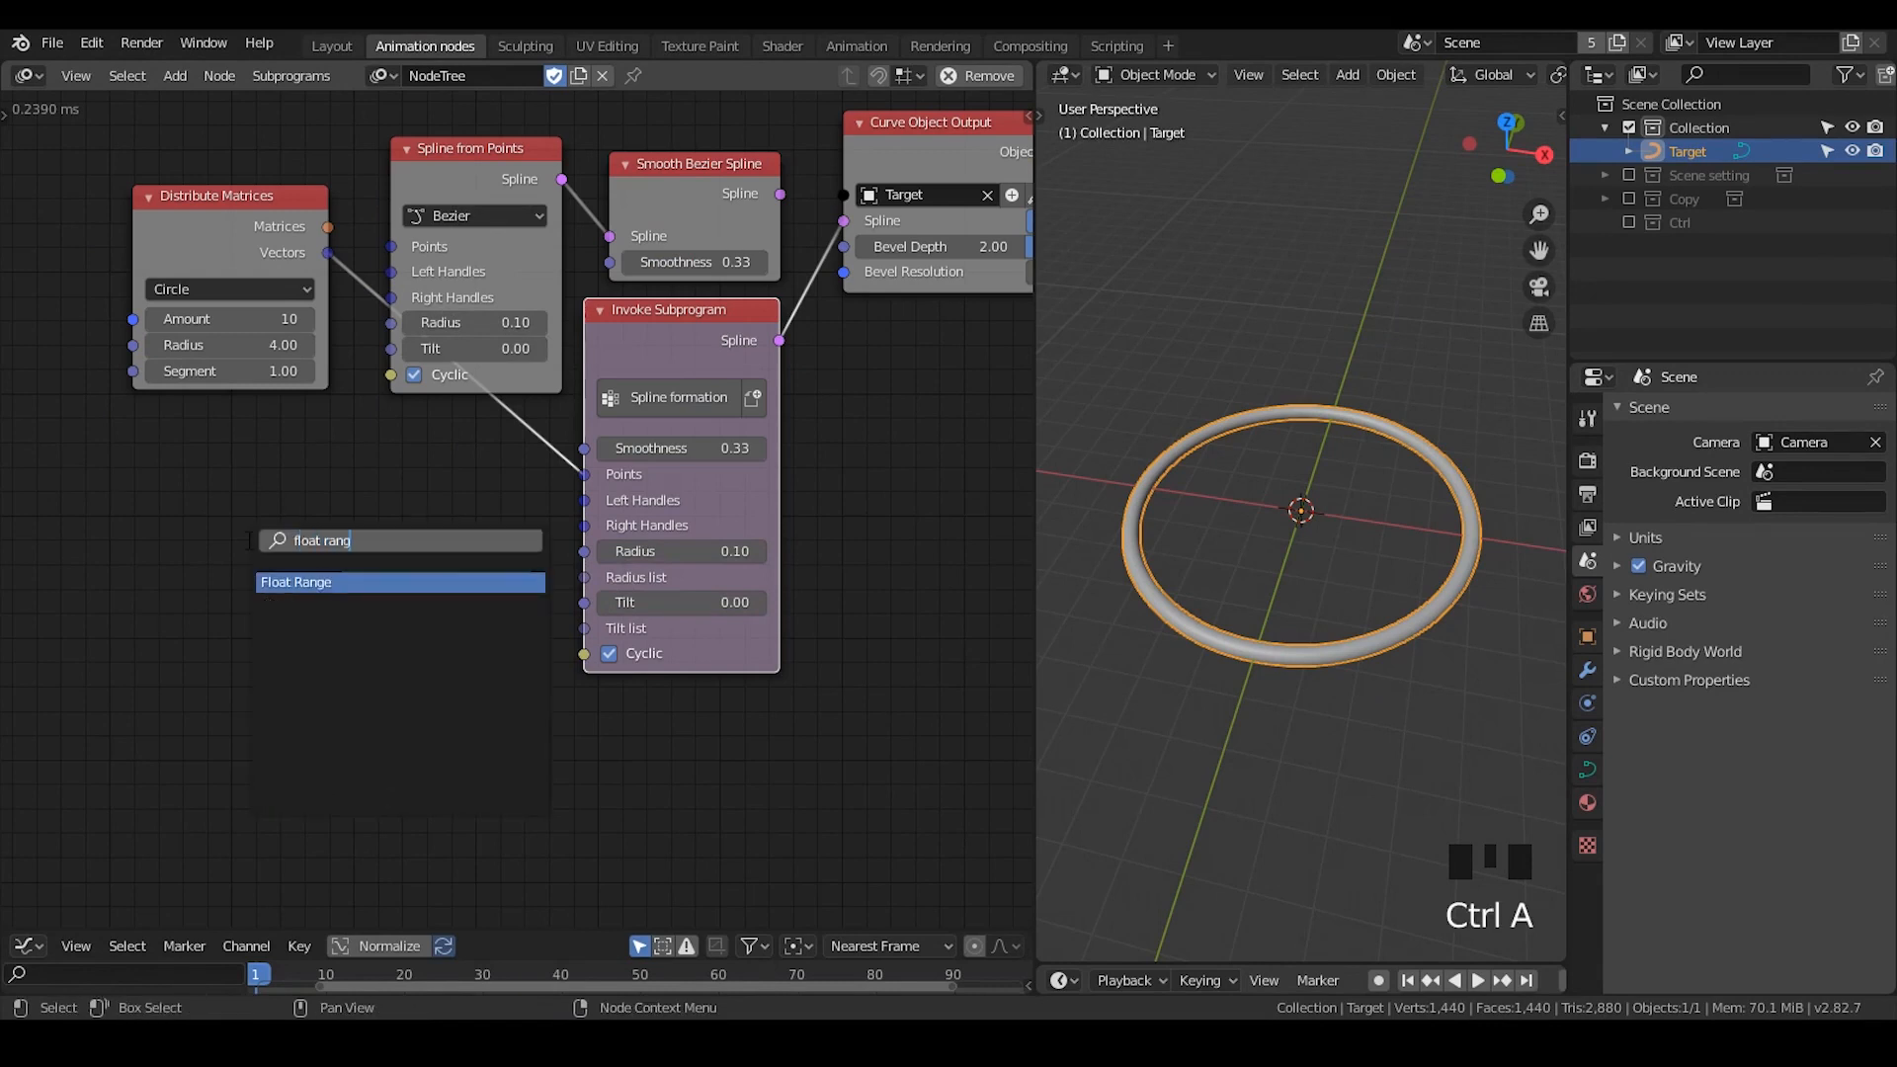
{"action": "key", "text": "Return"}
{"action": "left_click", "coordinate": [303, 518]}
{"action": "left_click_drag", "start_coordinate": [287, 506], "coordinate": [395, 319]}
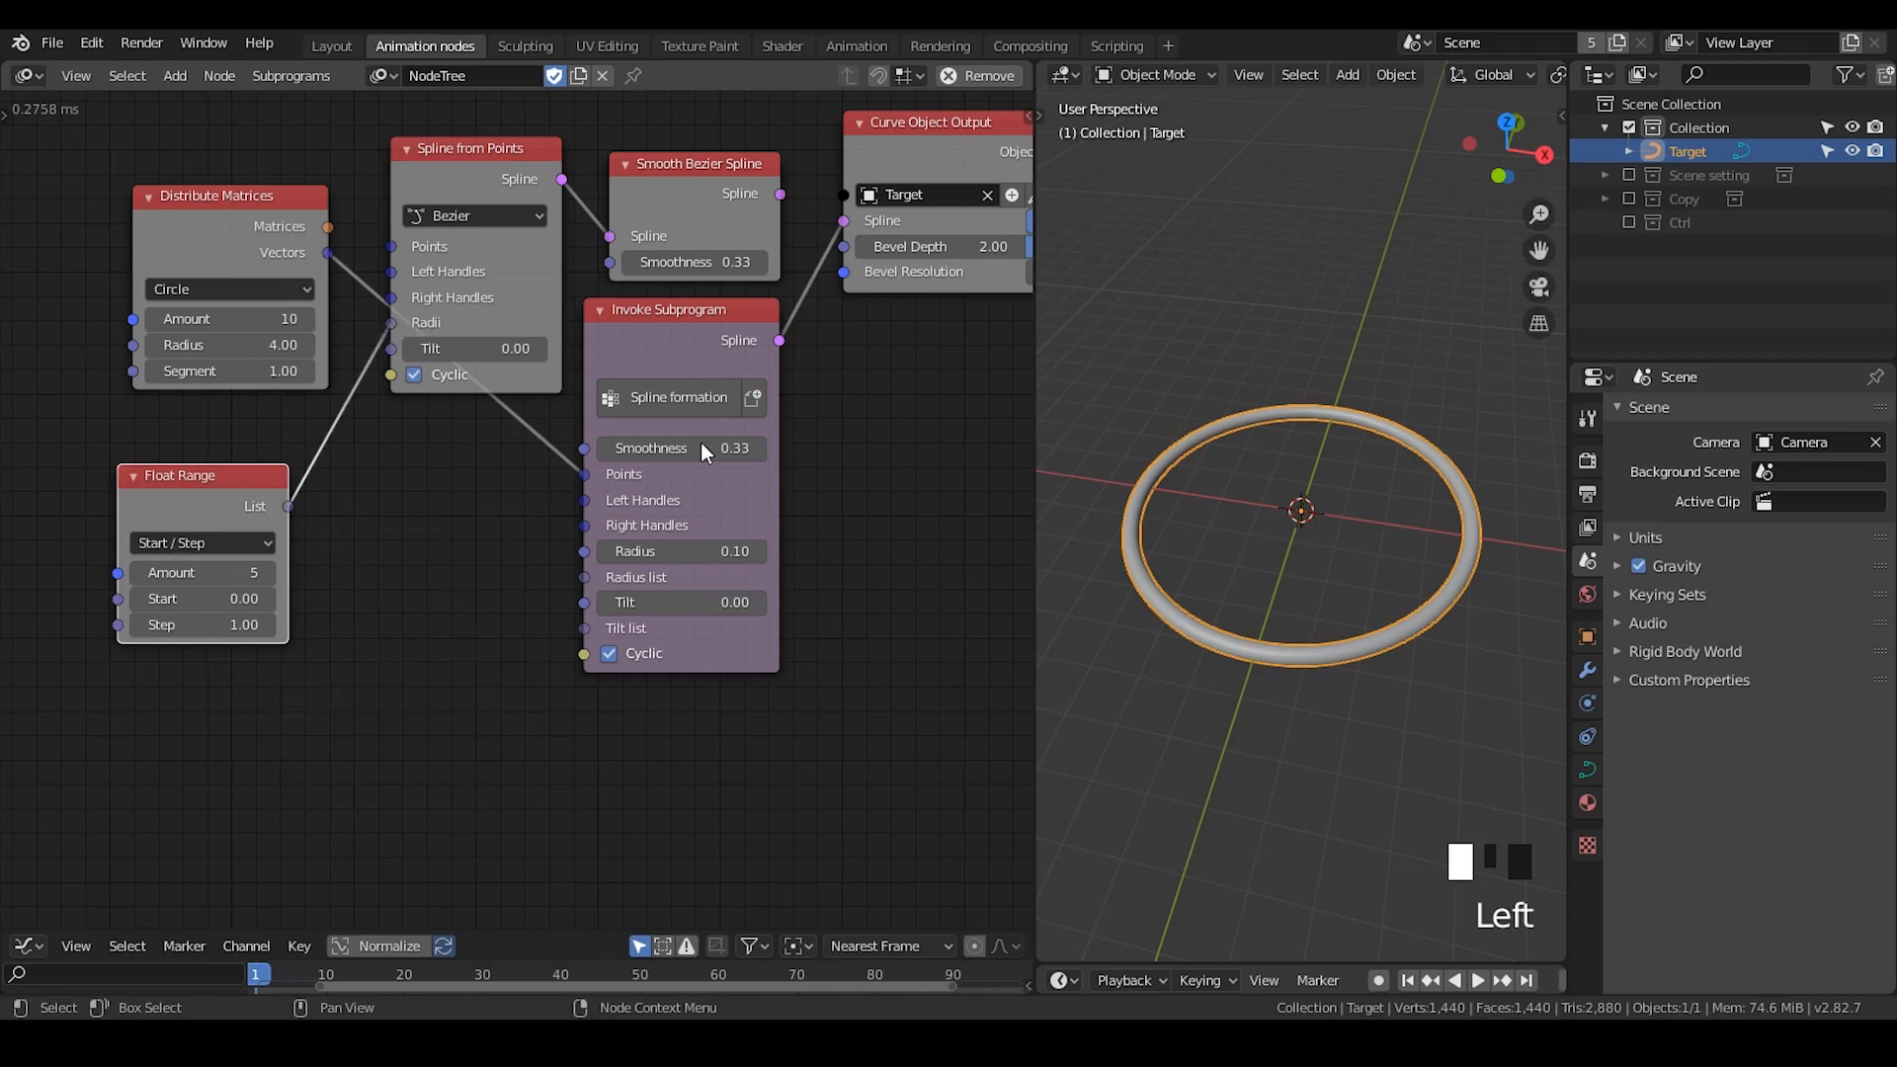
- Delete the Spline from Points and Smooth Bezier Spline nodes, and move the Spline formation node into the space they occupied
{"action": "left_click_drag", "start_coordinate": [701, 447], "coordinate": [720, 441]}
{"action": "left_click_drag", "start_coordinate": [757, 125], "coordinate": [508, 247]}
{"action": "key", "text": "ctrl+x"}
{"action": "left_click_drag", "start_coordinate": [680, 312], "coordinate": [557, 198]}
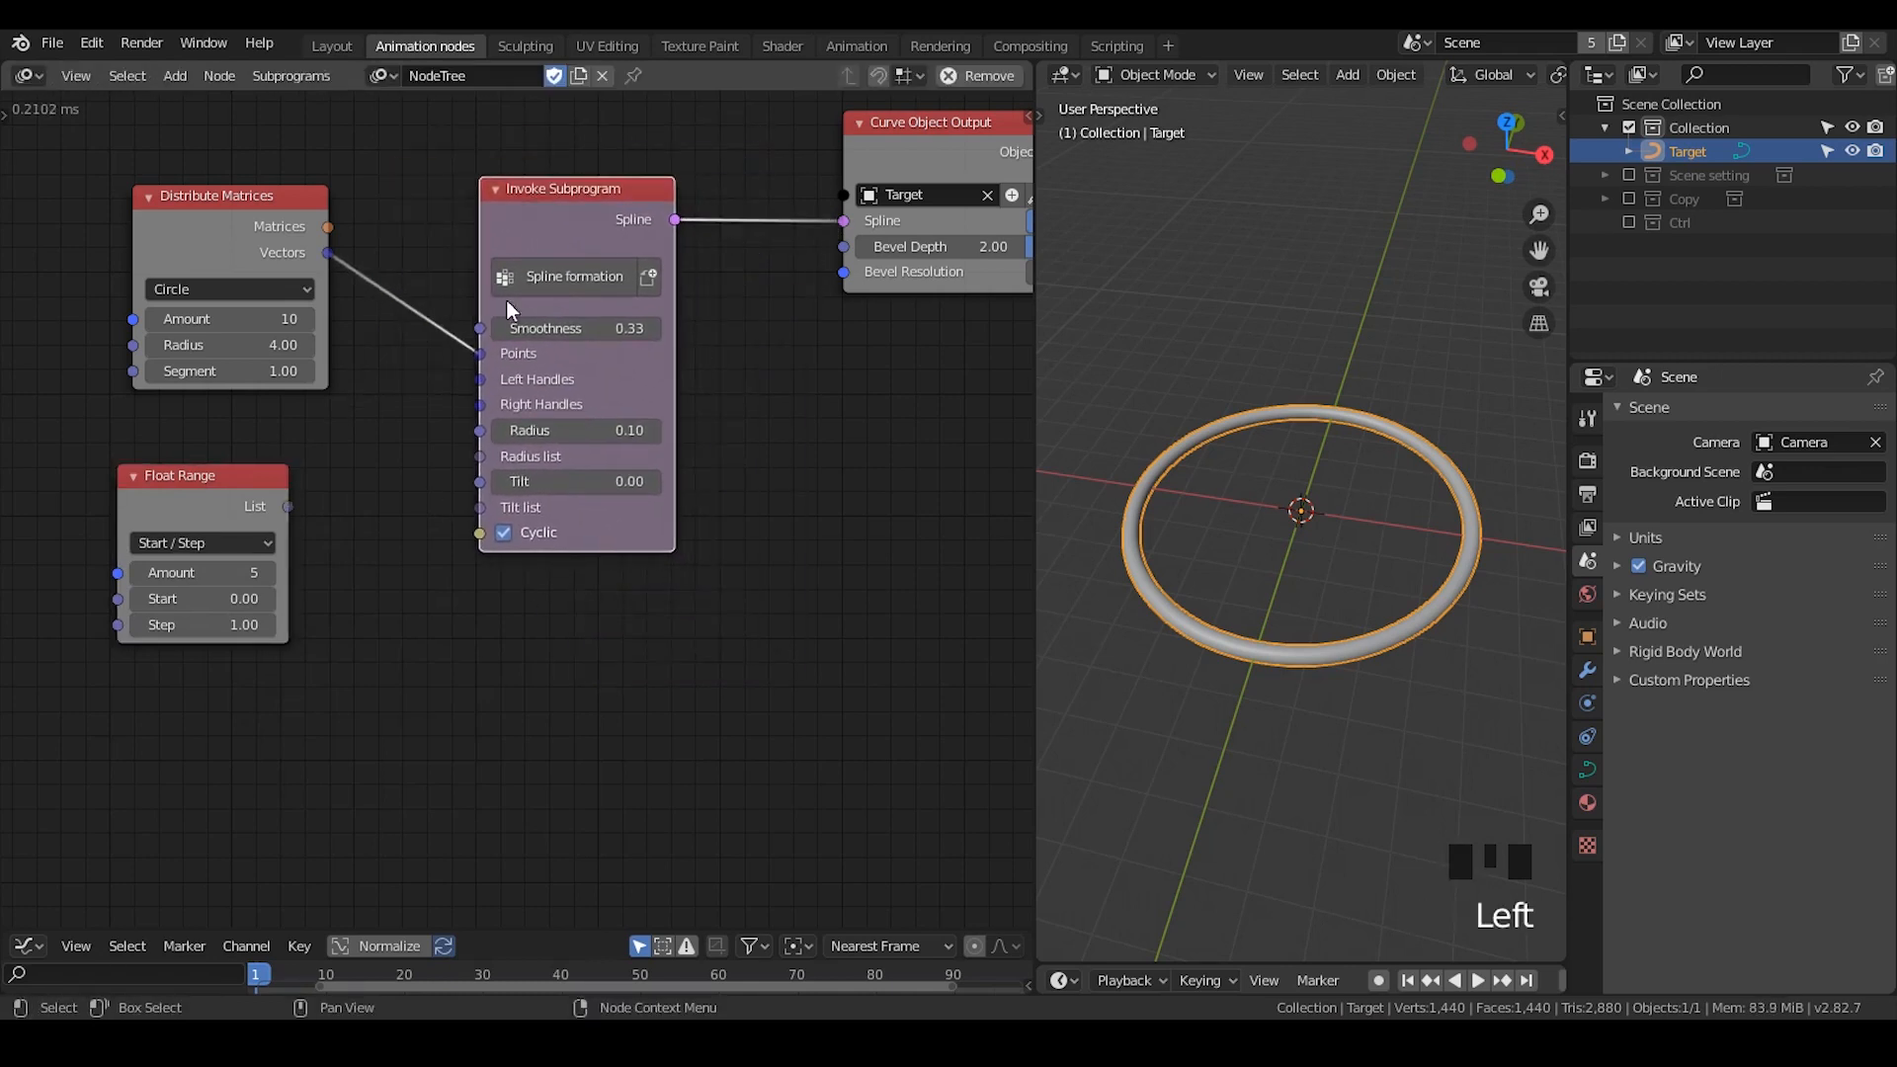
{"action": "middle_click_drag", "start_coordinate": [599, 491], "coordinate": [649, 560]}
{"action": "scroll", "coordinate": [650, 560], "scroll_direction": "up", "scroll_amount": 1}
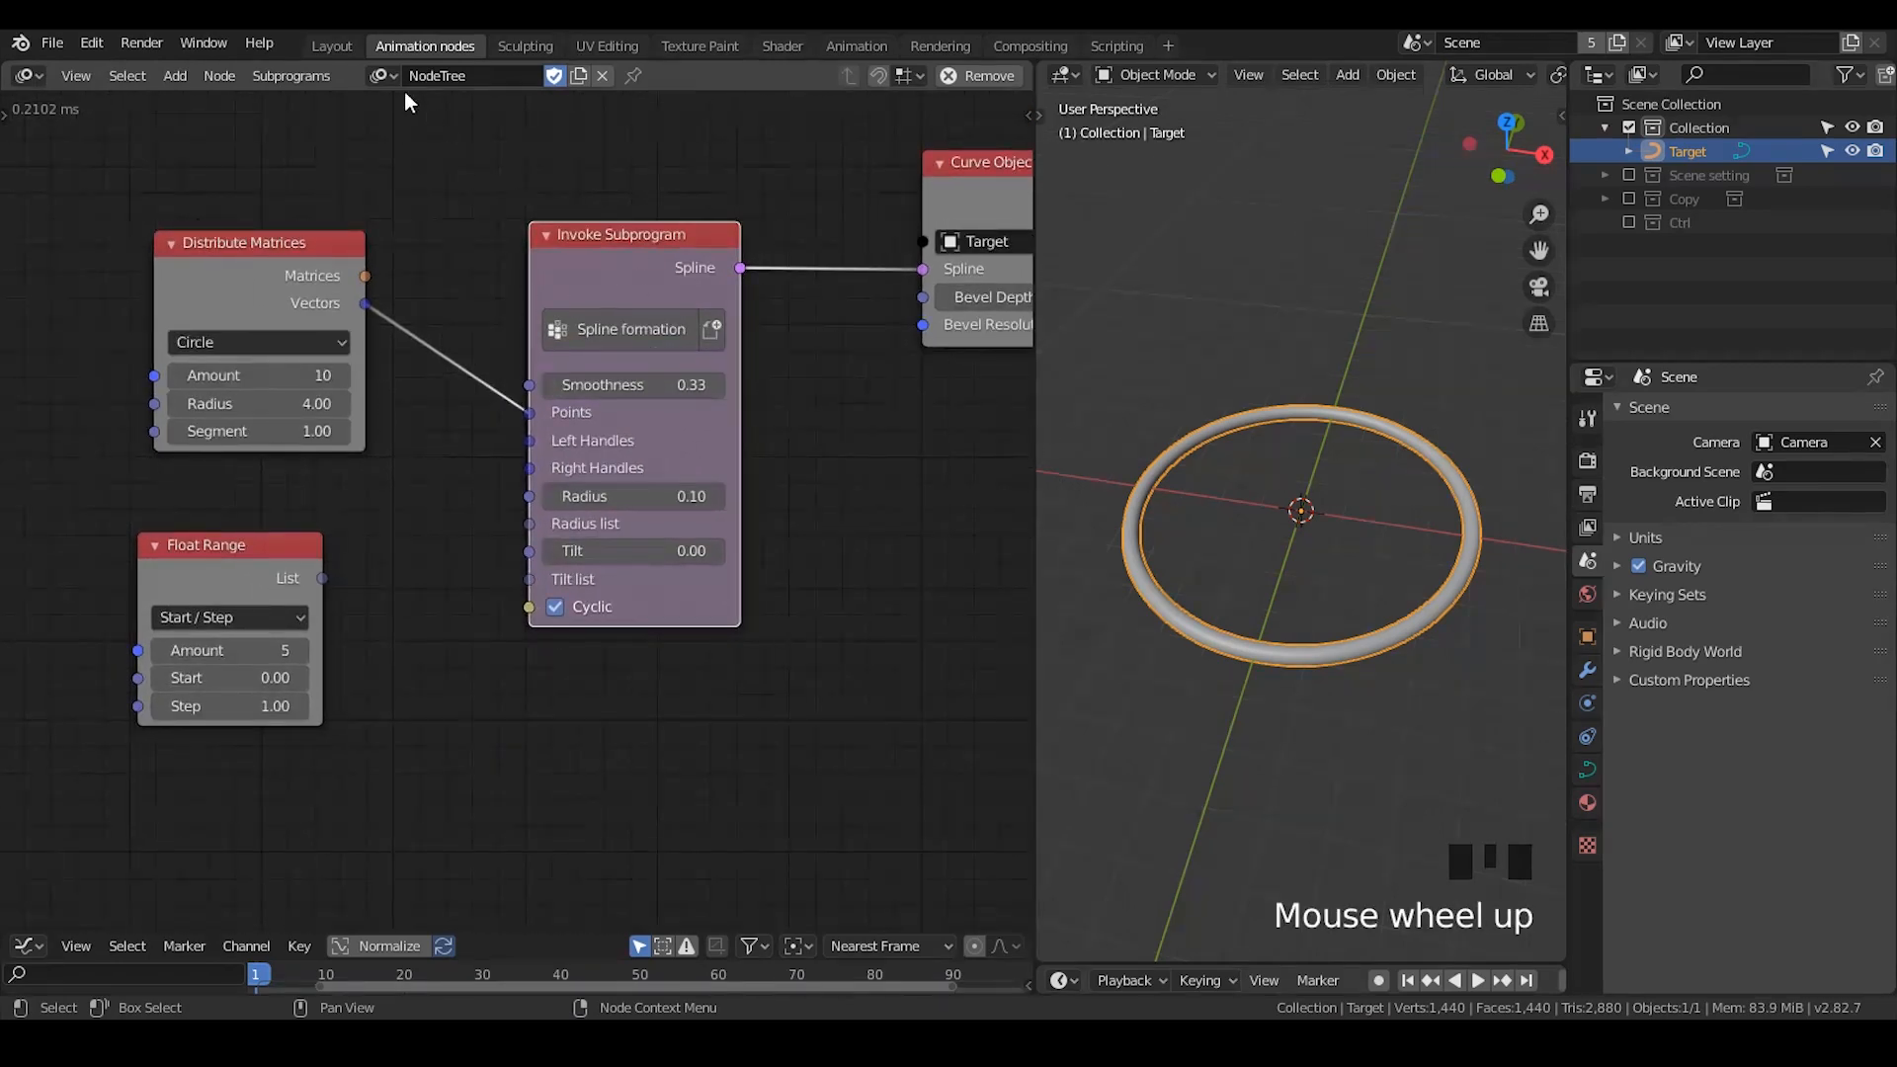
{"action": "left_click", "coordinate": [381, 76]}
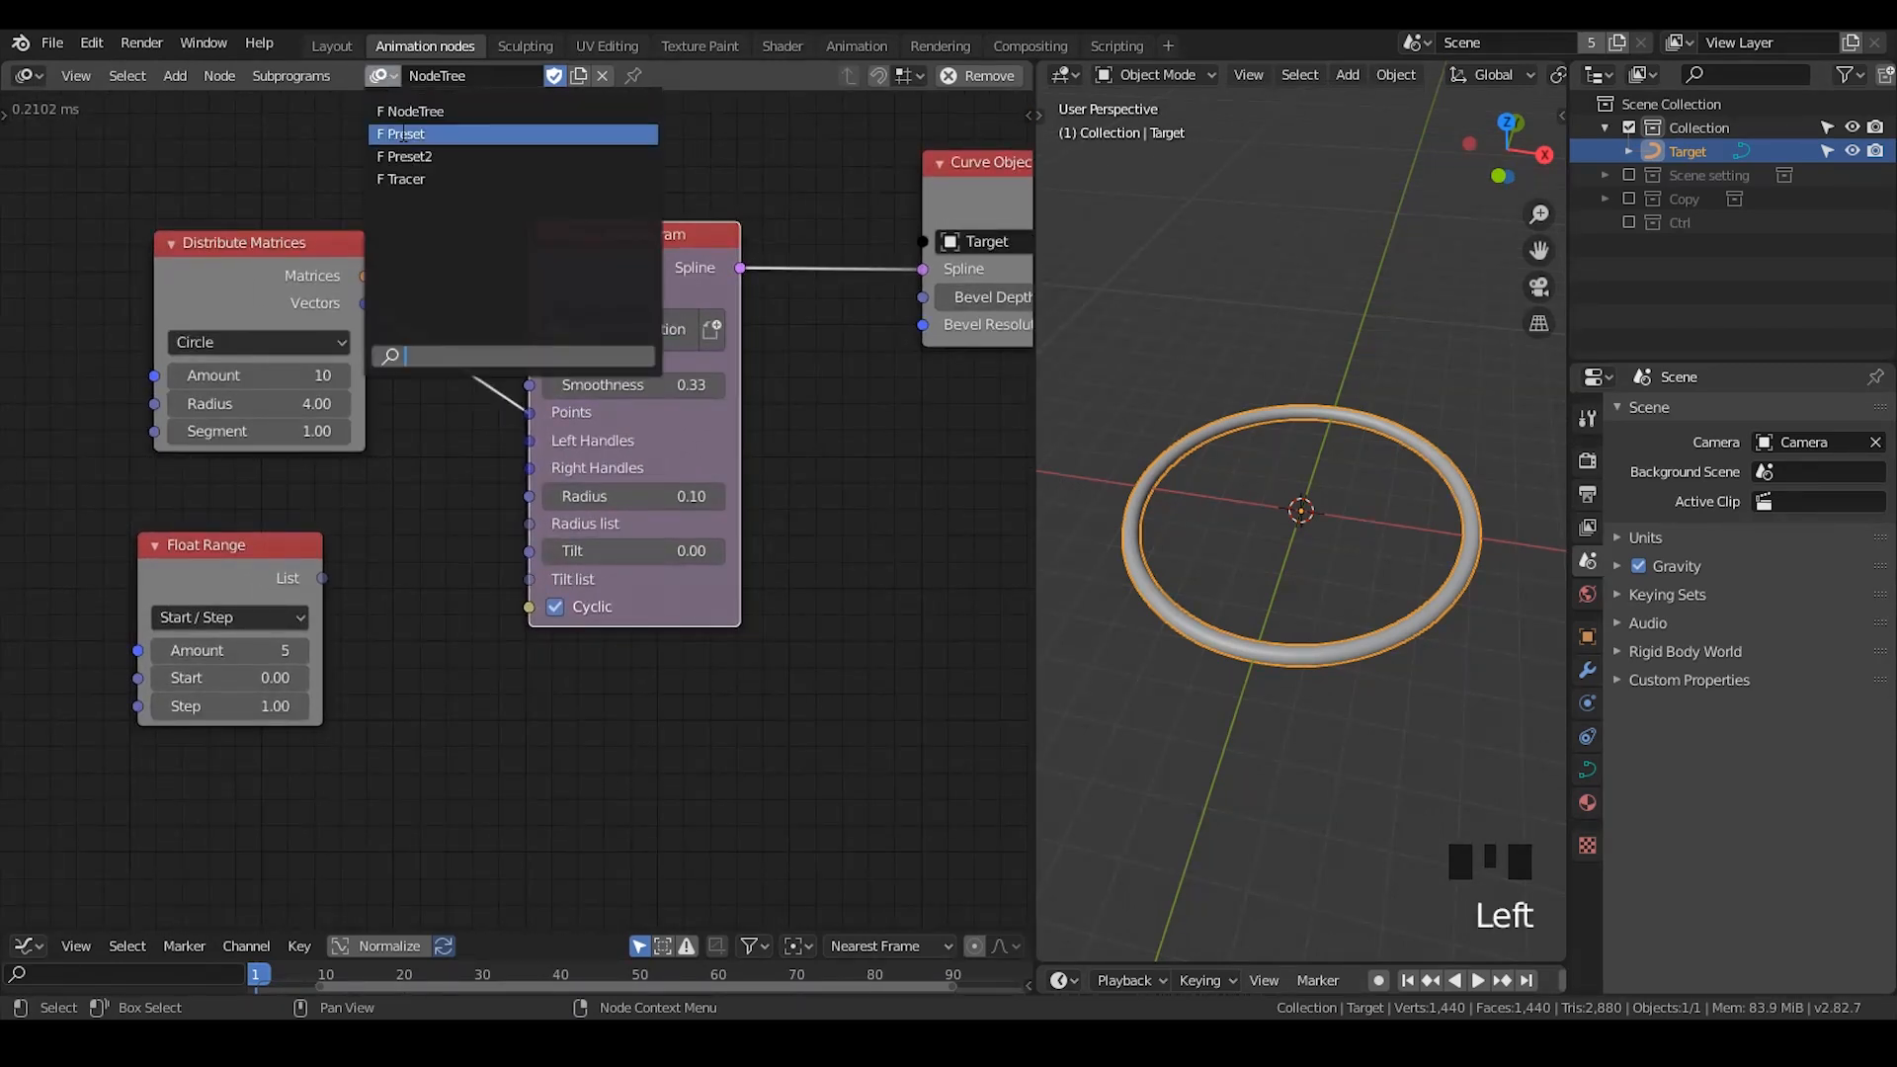
{"action": "left_click", "coordinate": [381, 76]}
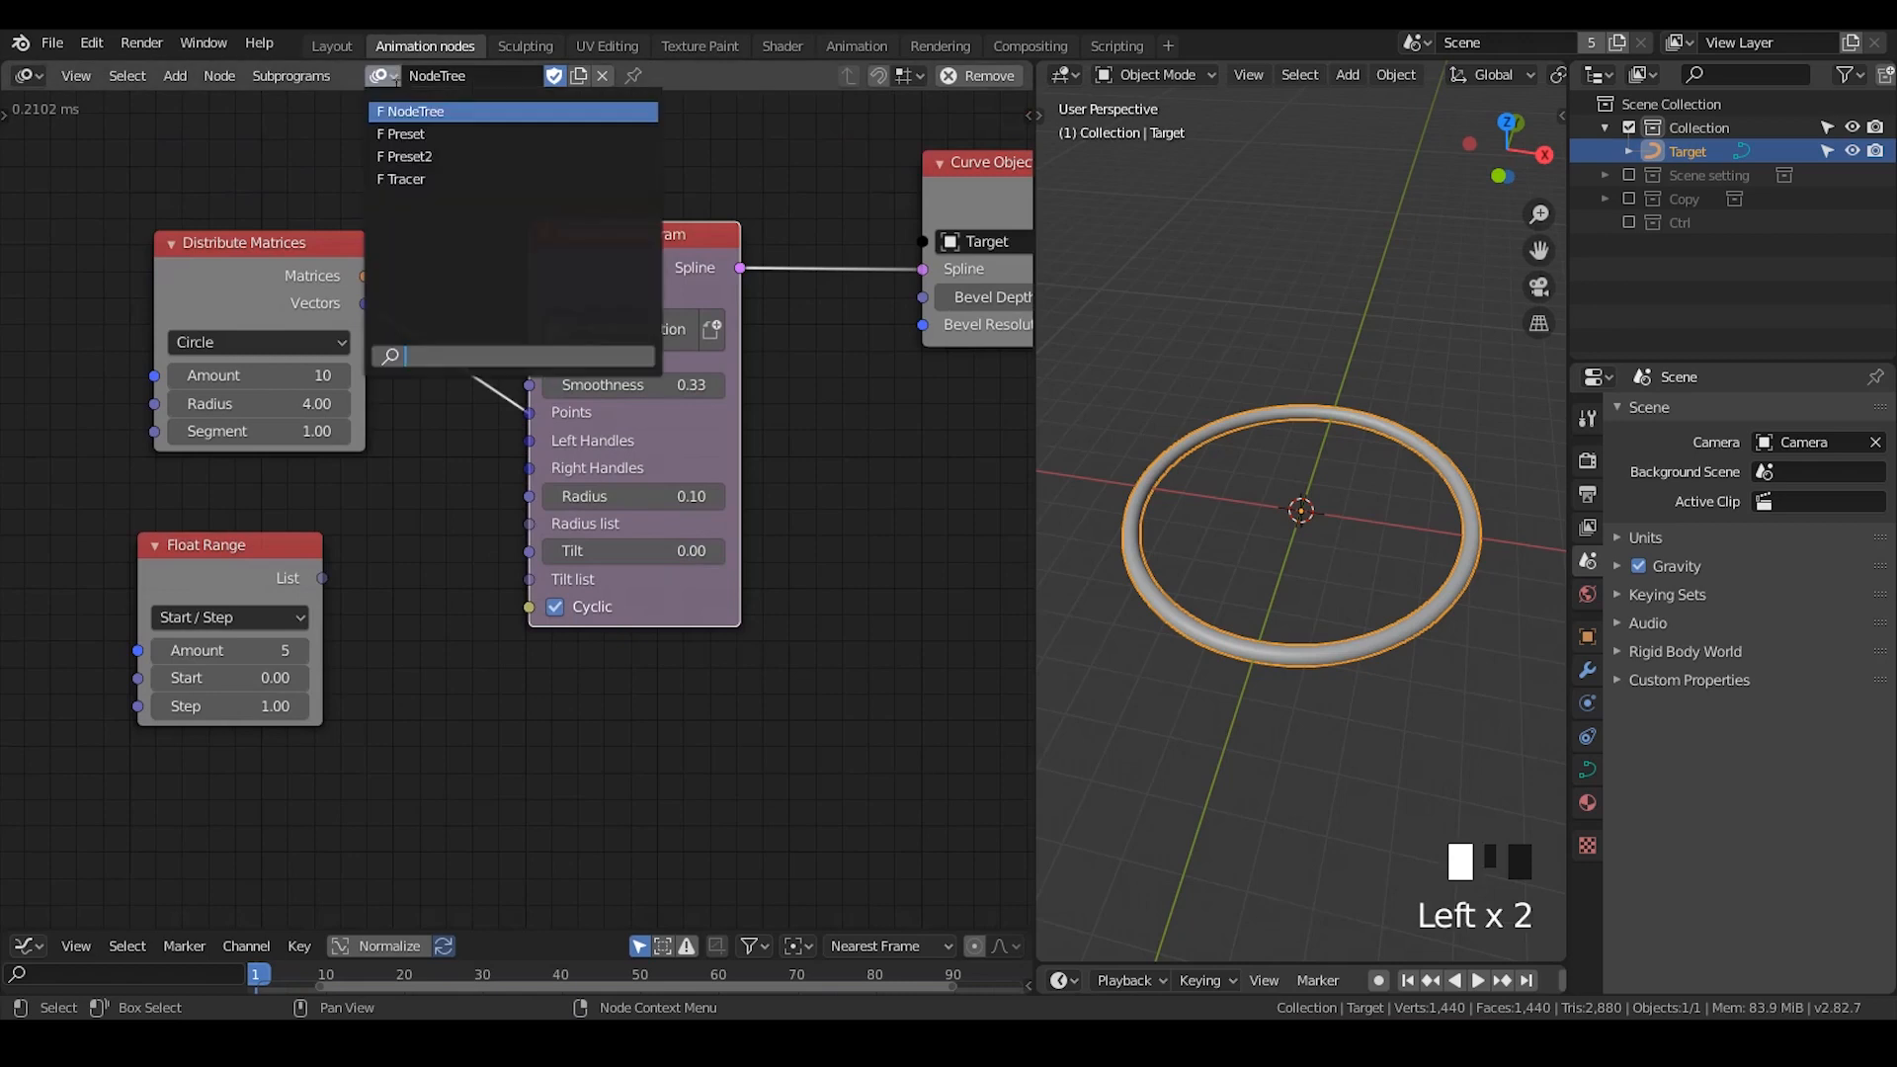
{"action": "left_click", "coordinate": [477, 136]}
{"action": "left_click_drag", "start_coordinate": [382, 76], "coordinate": [464, 115]}
{"action": "left_click", "coordinate": [52, 43]}
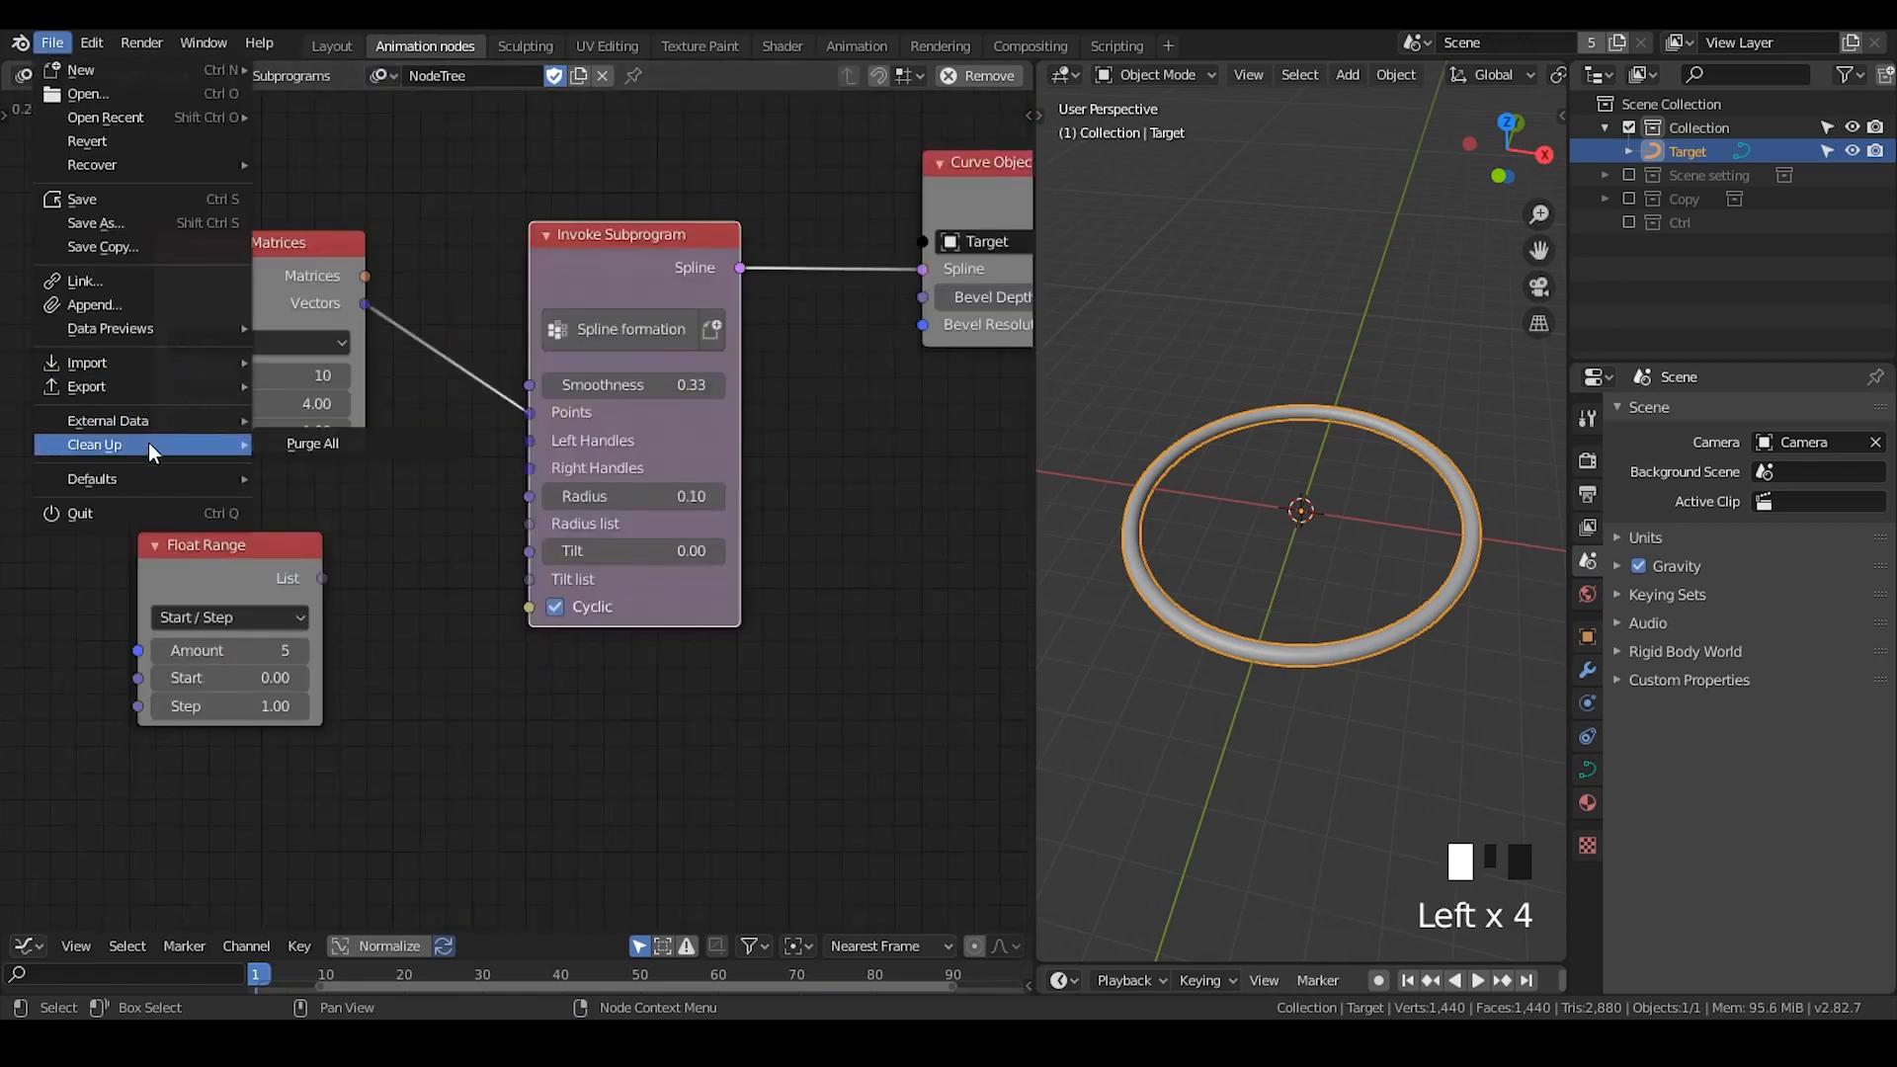
{"action": "left_click", "coordinate": [429, 254]}
- Move the Spline formation node up slightly and add a Group Input node in the empty area below it
{"action": "left_click_drag", "start_coordinate": [596, 257], "coordinate": [603, 186]}
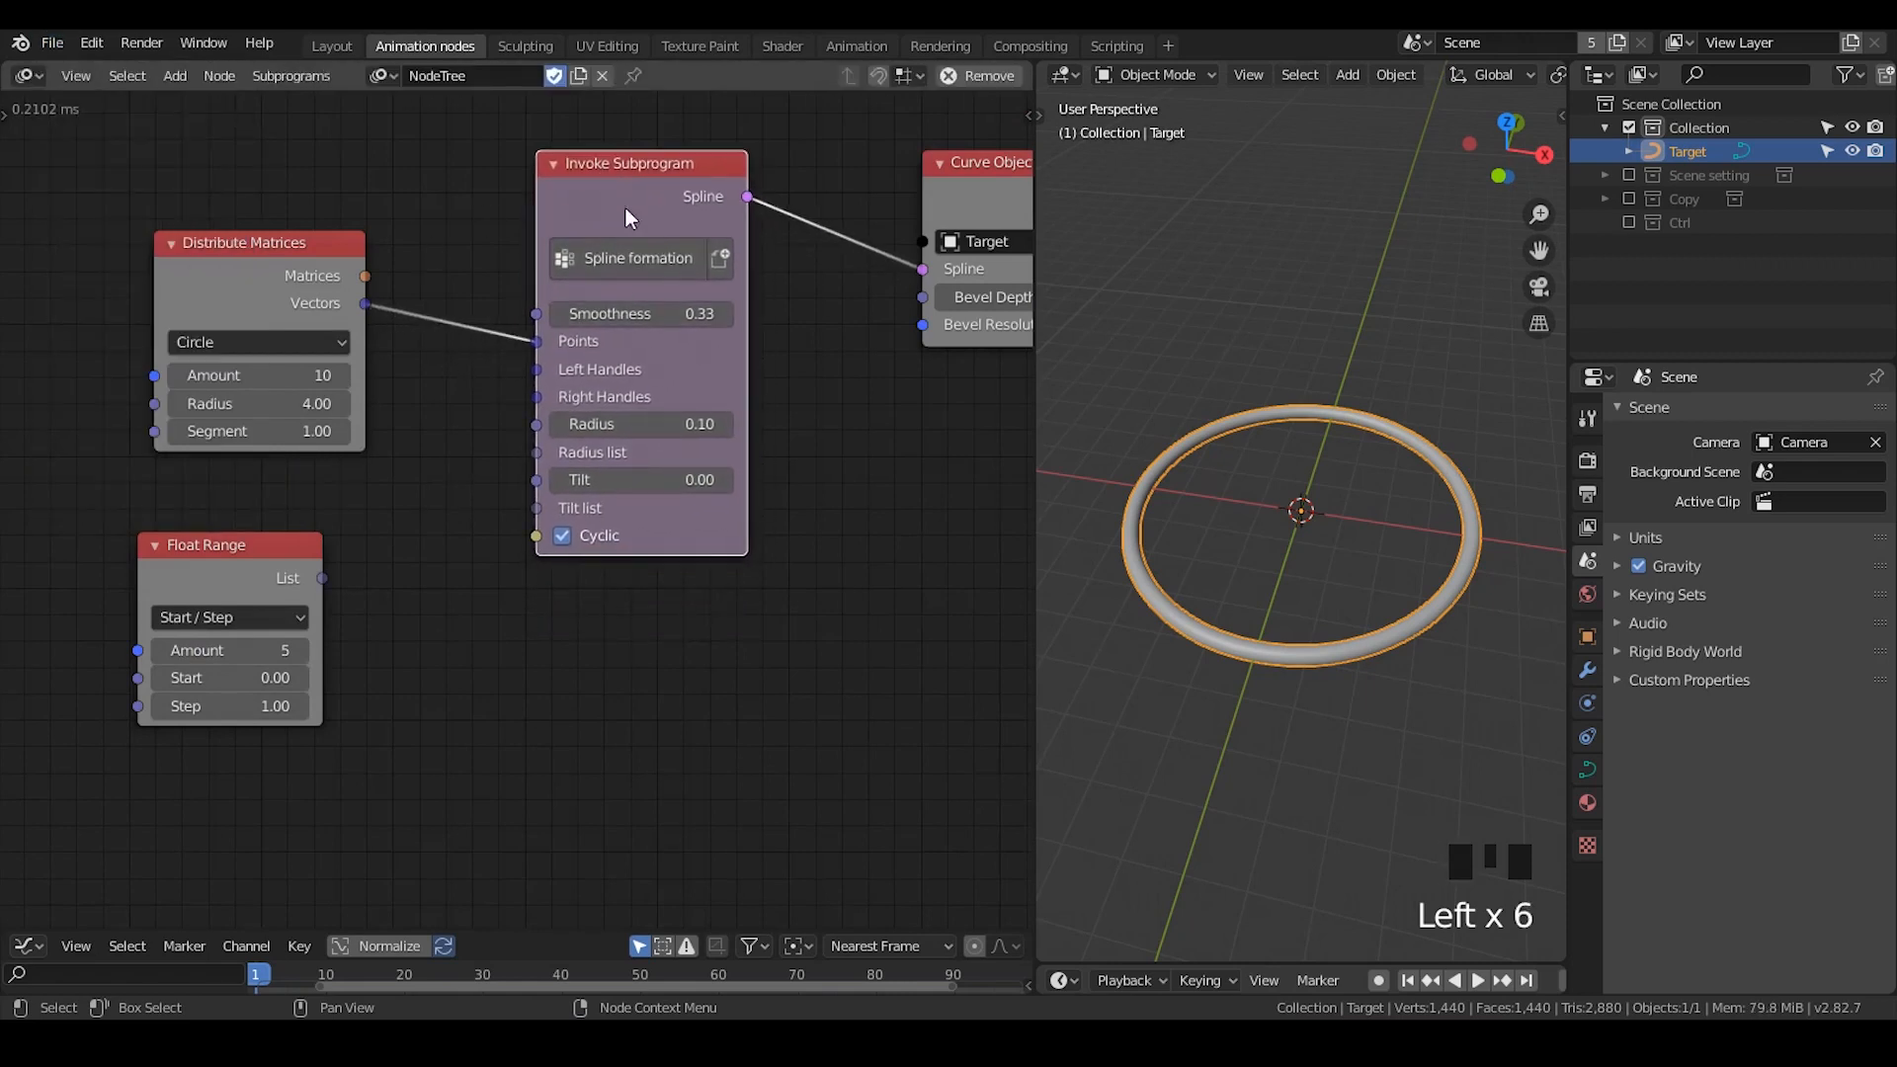
{"action": "middle_click_drag", "start_coordinate": [769, 377], "coordinate": [732, 350]}
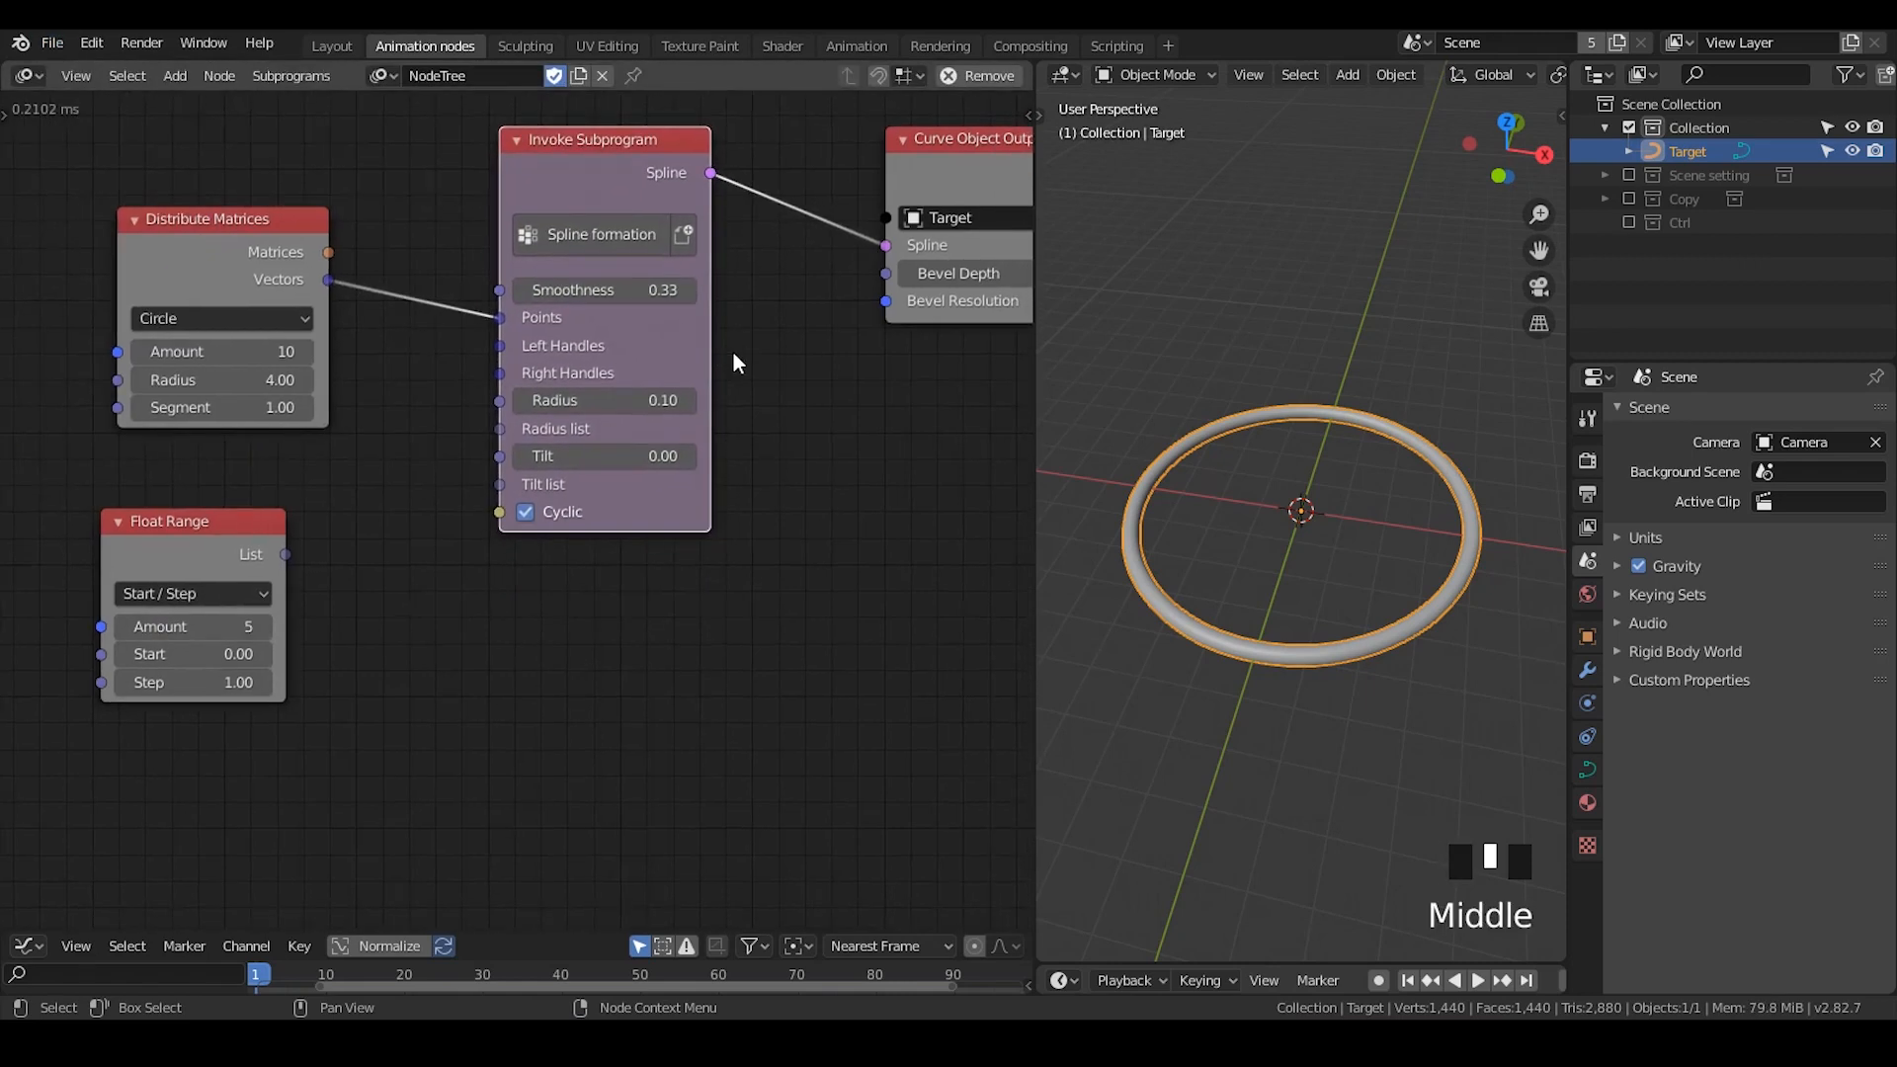
{"action": "middle_click_drag", "start_coordinate": [784, 677], "coordinate": [664, 389]}
{"action": "key", "text": "ctrl+a"}
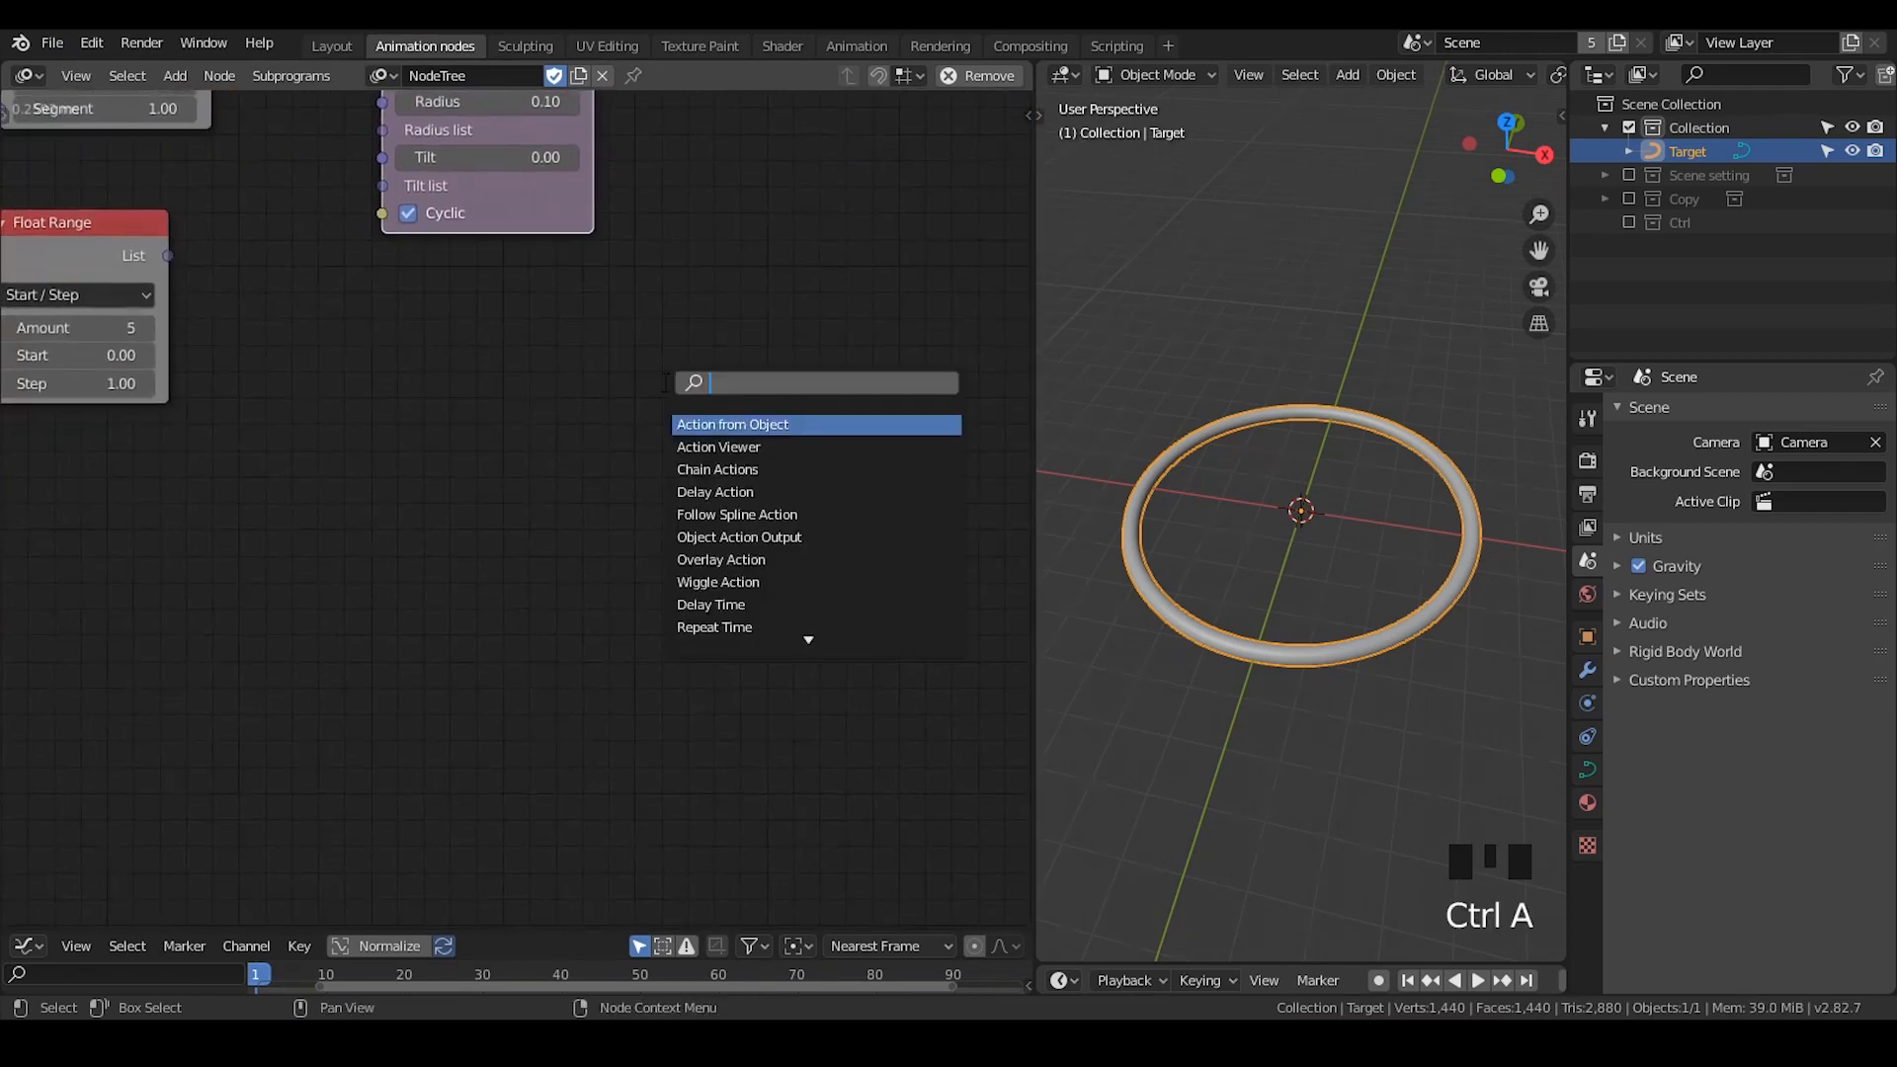
{"action": "type", "text": "group"}
{"action": "key", "text": "Down"}
{"action": "key", "text": "Return"}
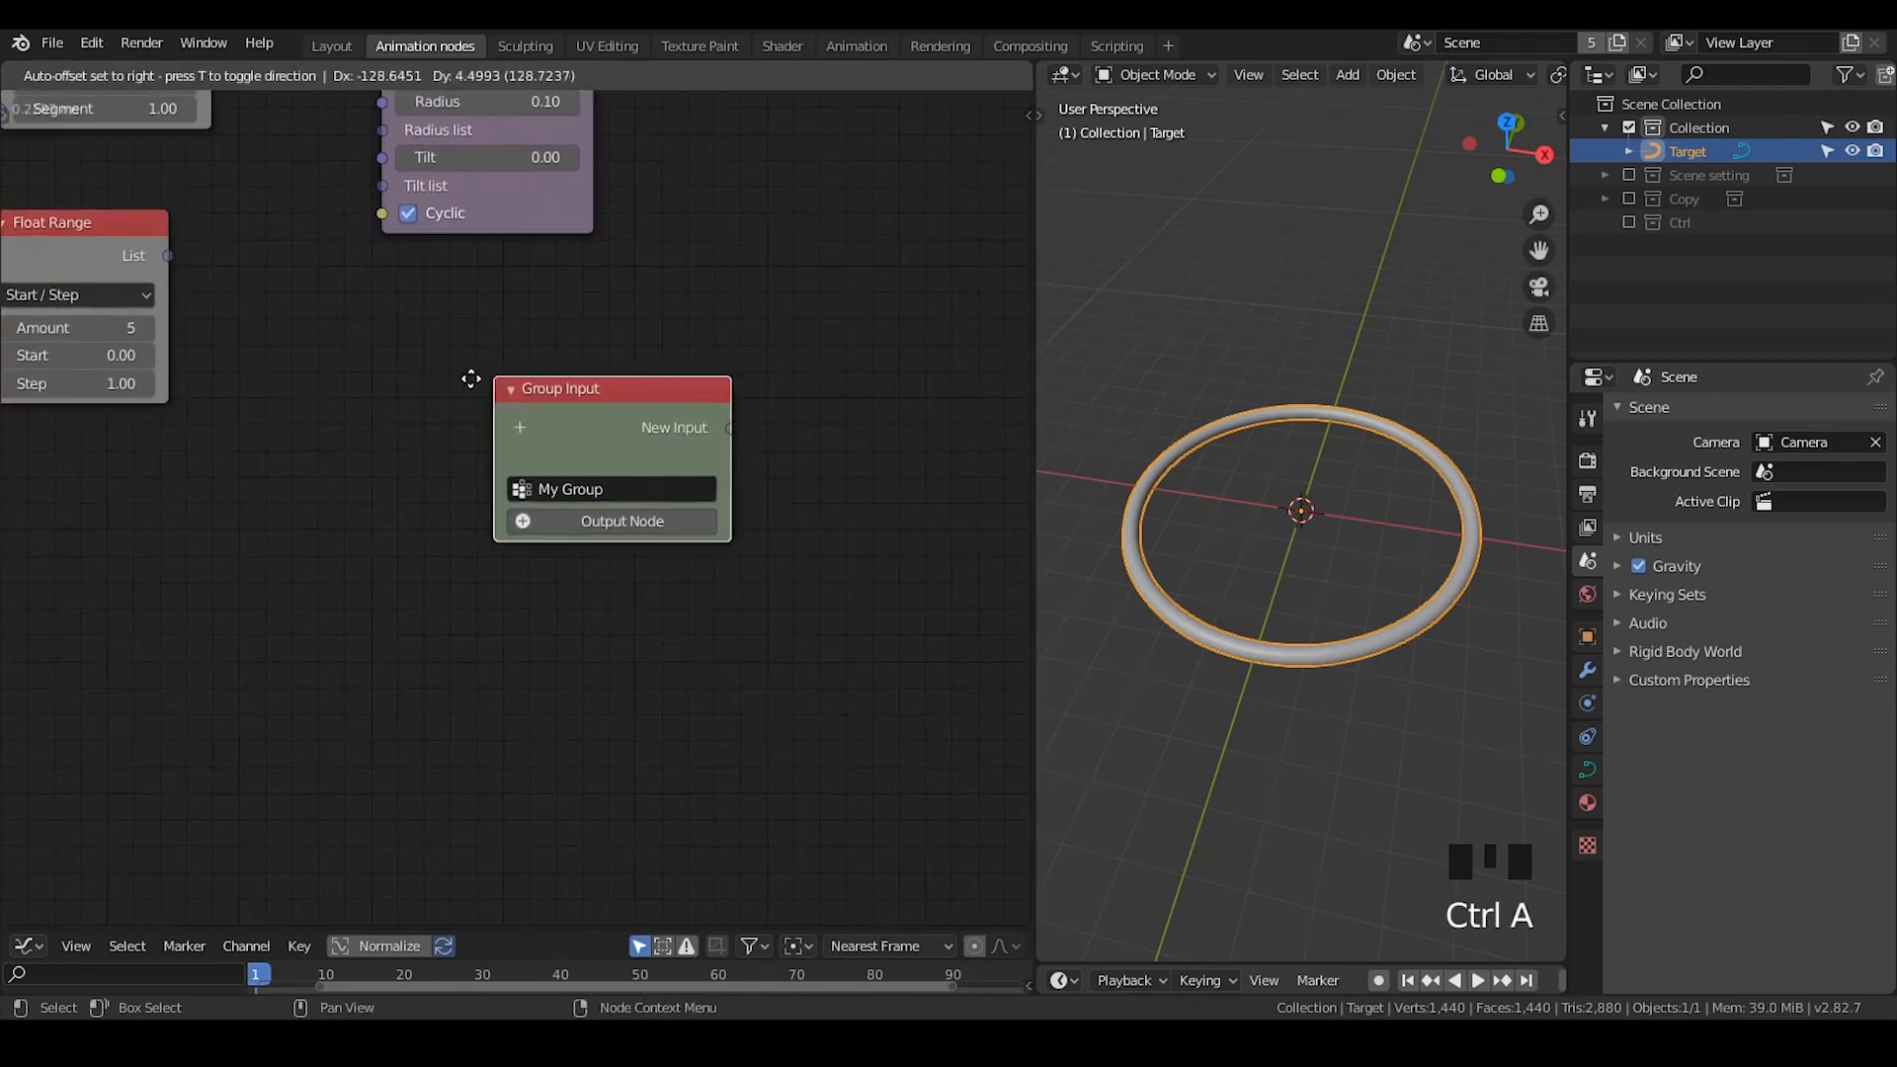
{"action": "left_click", "coordinate": [527, 431]}
- Add a Spline from Points node beside the Group Input node
{"action": "key", "text": "ctrl+a"}
{"action": "type", "text": "s"}
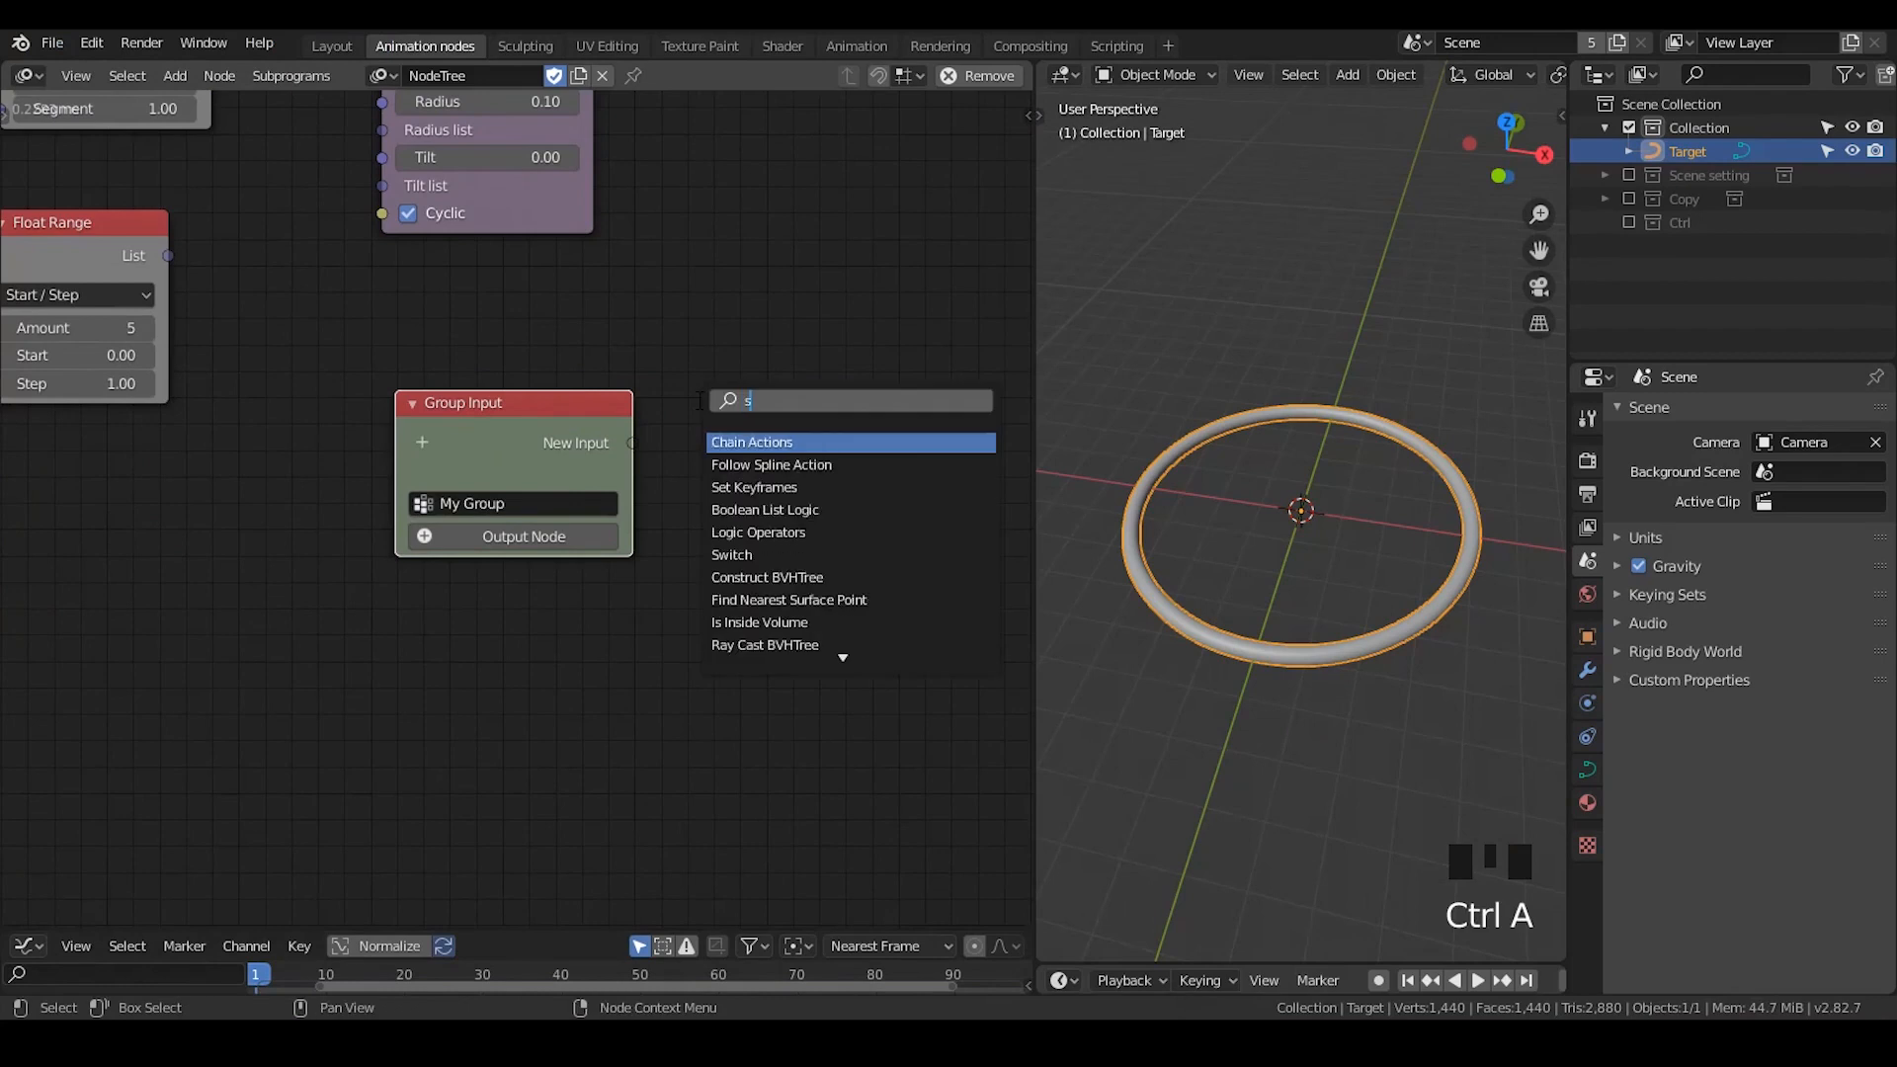
{"action": "type", "text": "pline from"}
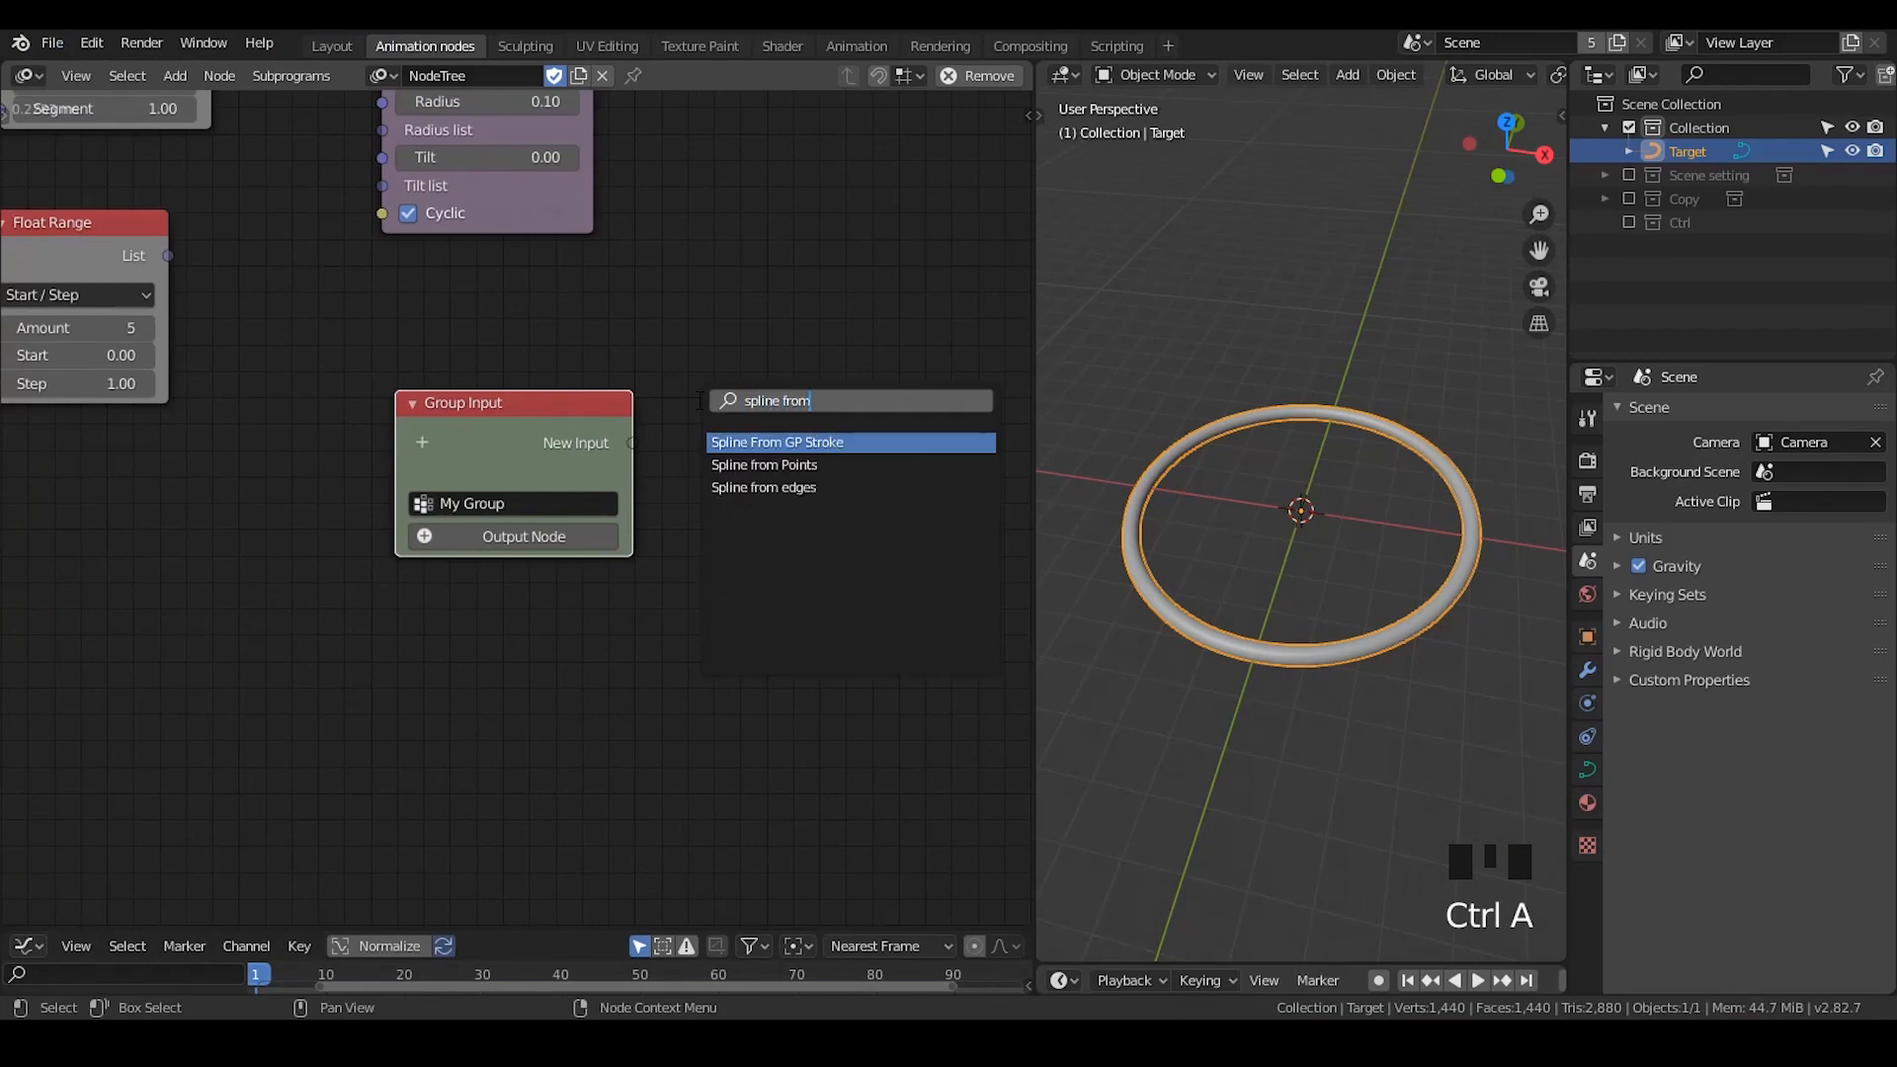
{"action": "key", "text": "Down"}
{"action": "key", "text": "Return"}
{"action": "left_click", "coordinate": [700, 400]}
- Add a Smooth Bezier Spline node and link the Spline output of the new Spline from Points node to it
{"action": "key", "text": "ctrl+a"}
{"action": "type", "text": "smoo"}
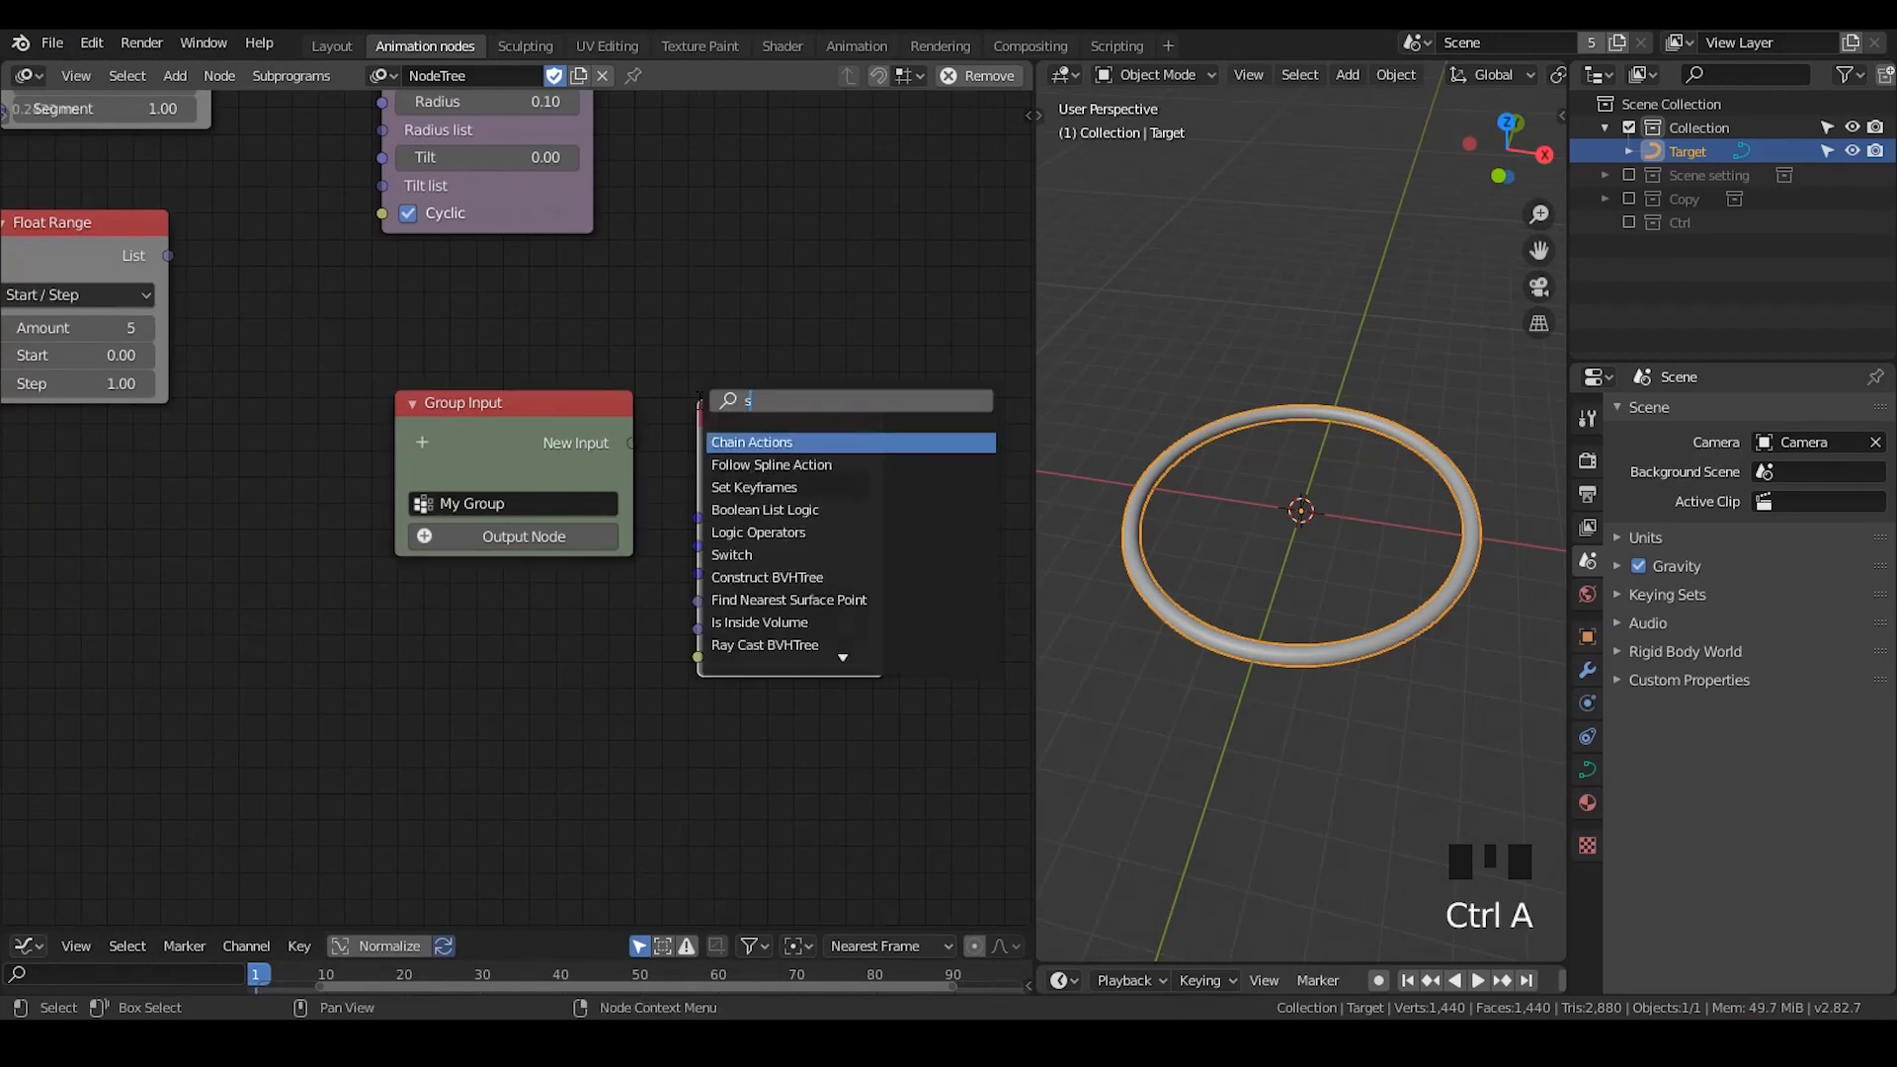
{"action": "key", "text": "Down"}
{"action": "key", "text": "Return"}
{"action": "left_click", "coordinate": [1010, 317]}
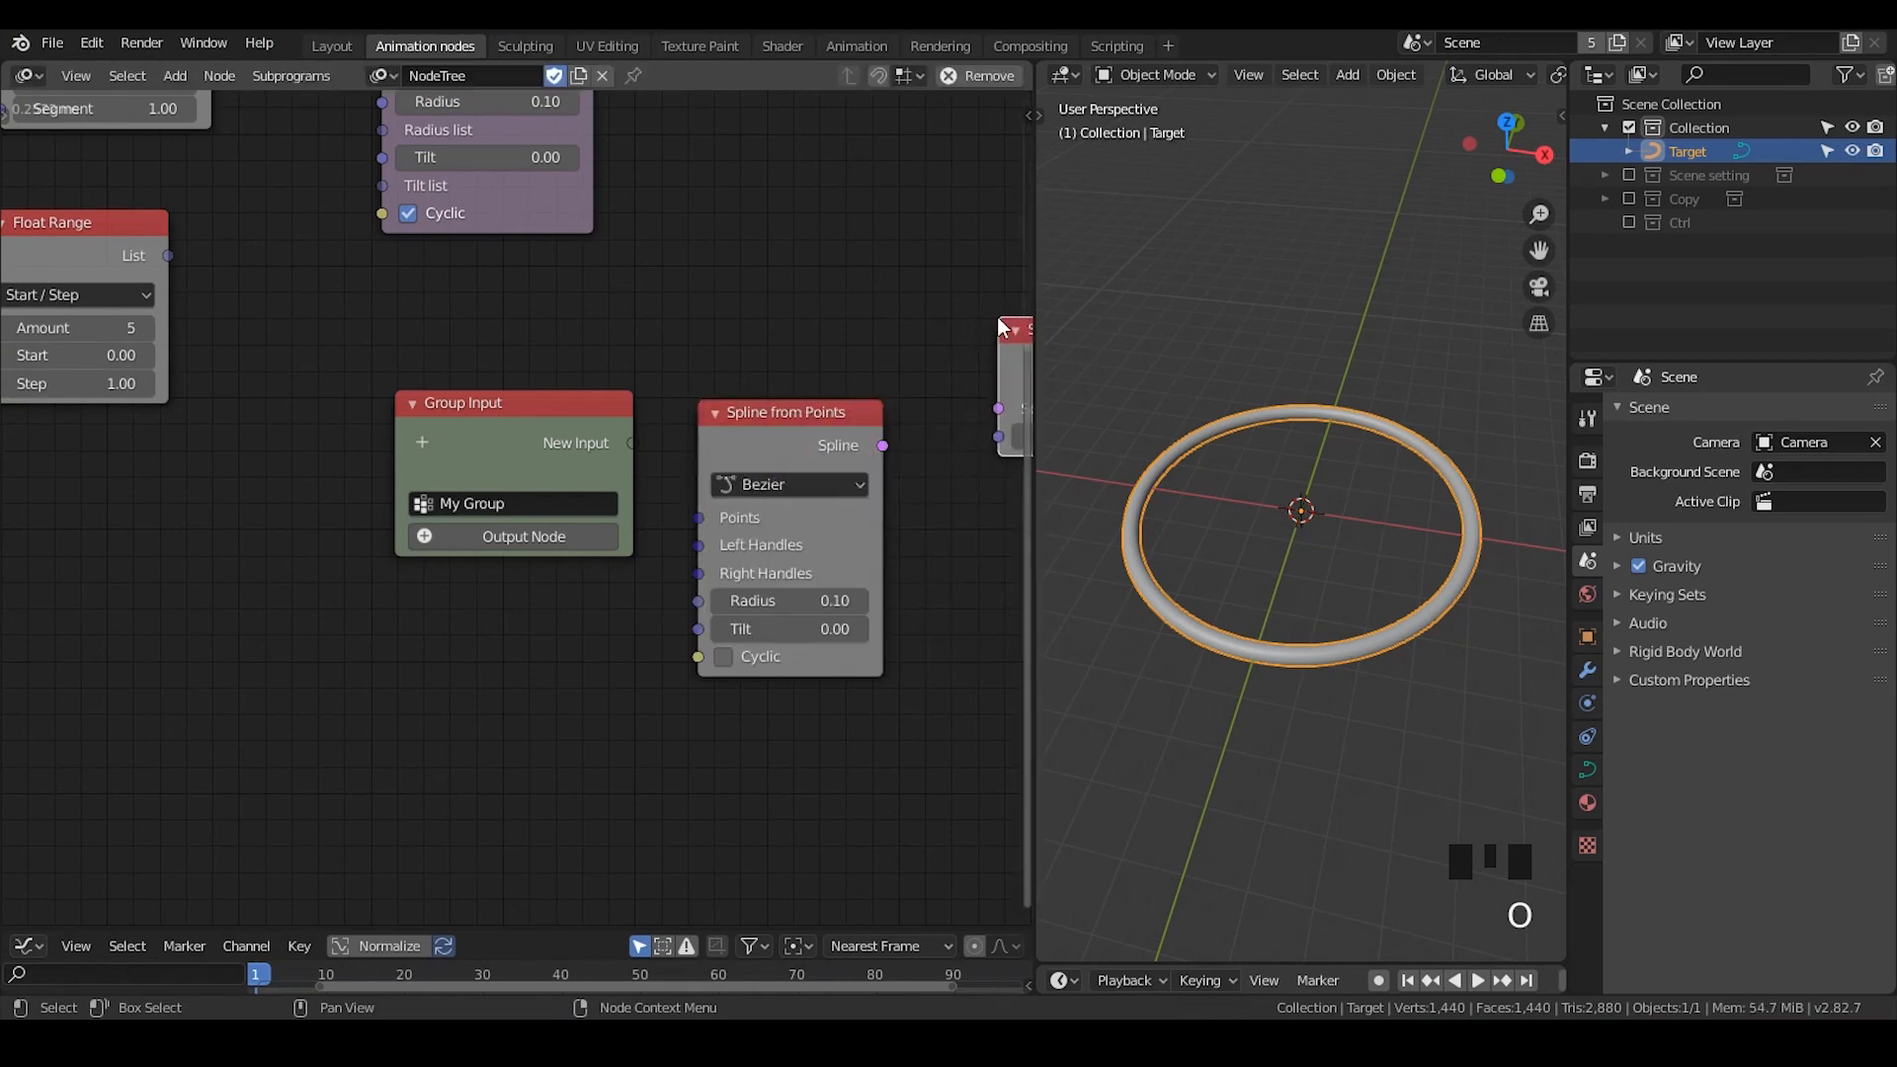
{"action": "middle_click_drag", "start_coordinate": [865, 367], "coordinate": [643, 332]}
{"action": "left_click_drag", "start_coordinate": [659, 410], "coordinate": [776, 371]}
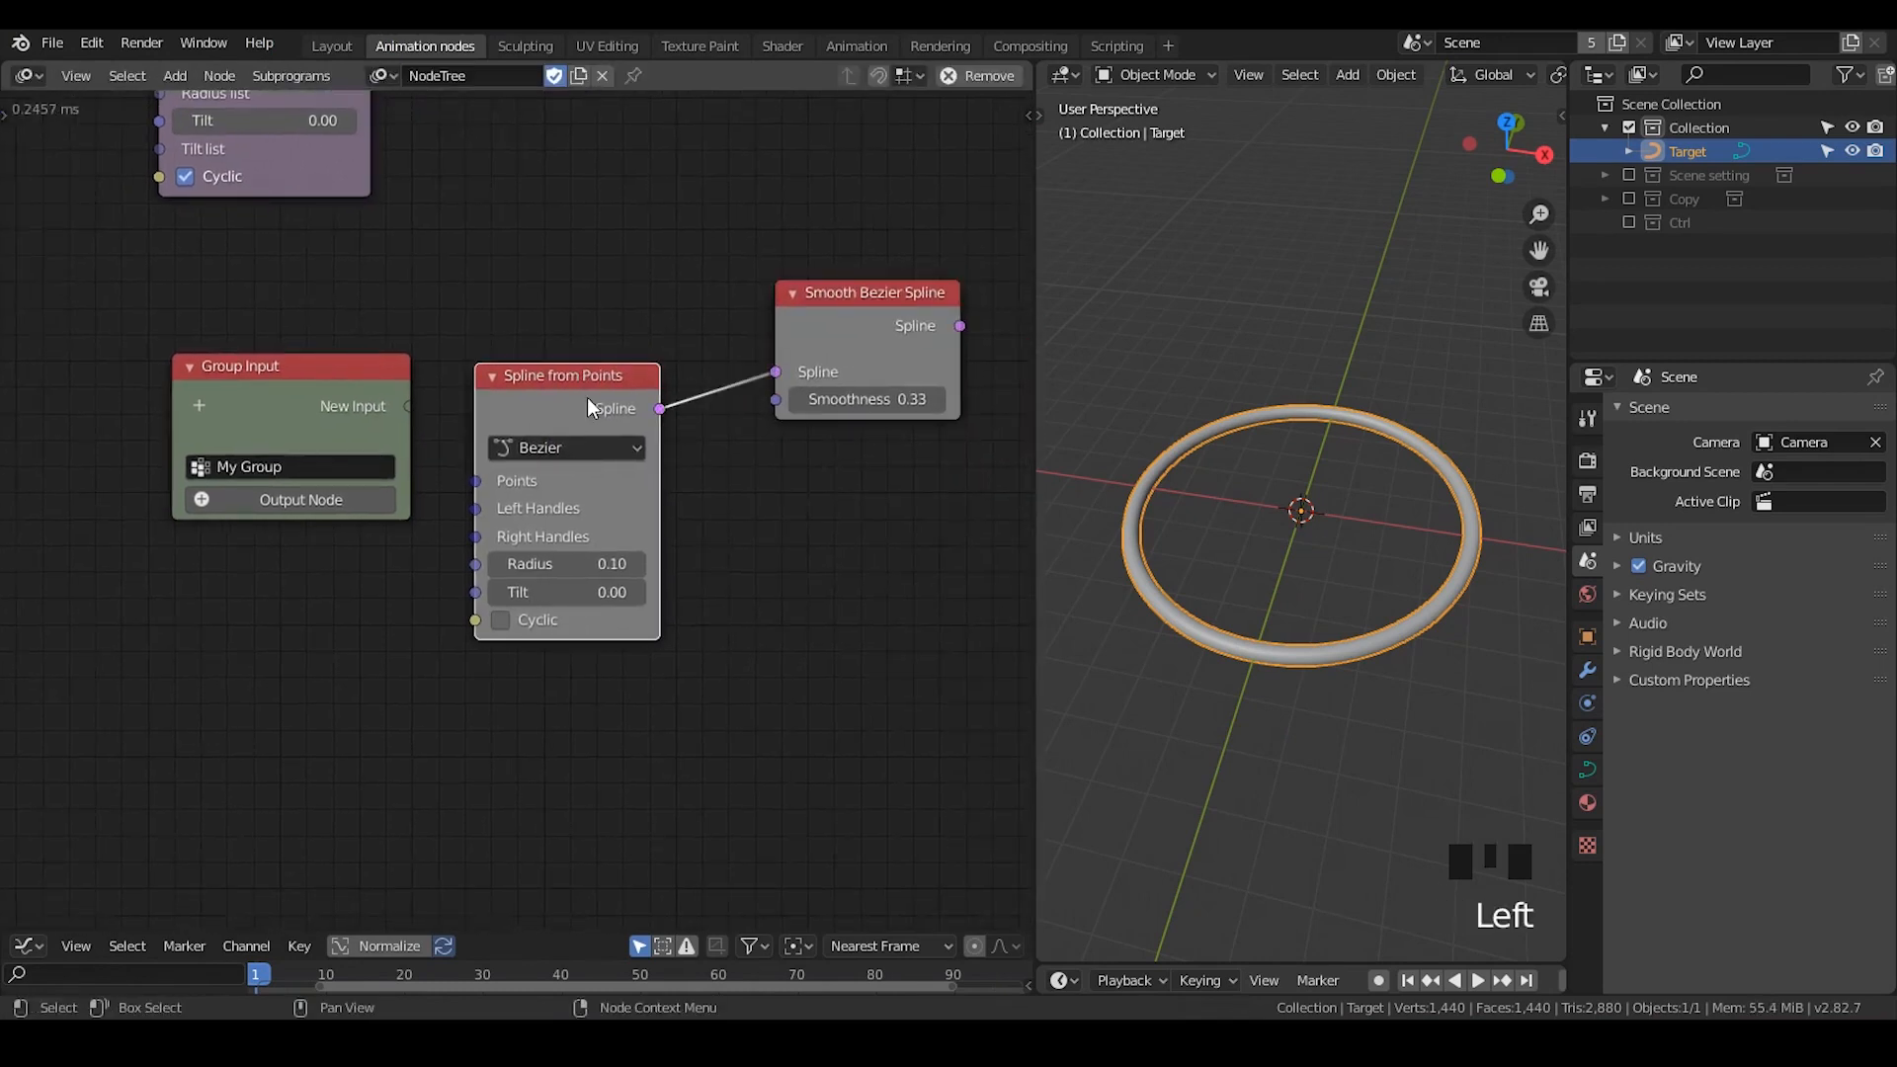
{"action": "left_click_drag", "start_coordinate": [587, 397], "coordinate": [621, 342]}
- Create My Group's Group Output node beyond Smooth Bezier Spline and connect the smoothed spline to it as a new output
{"action": "left_click", "coordinate": [241, 502]}
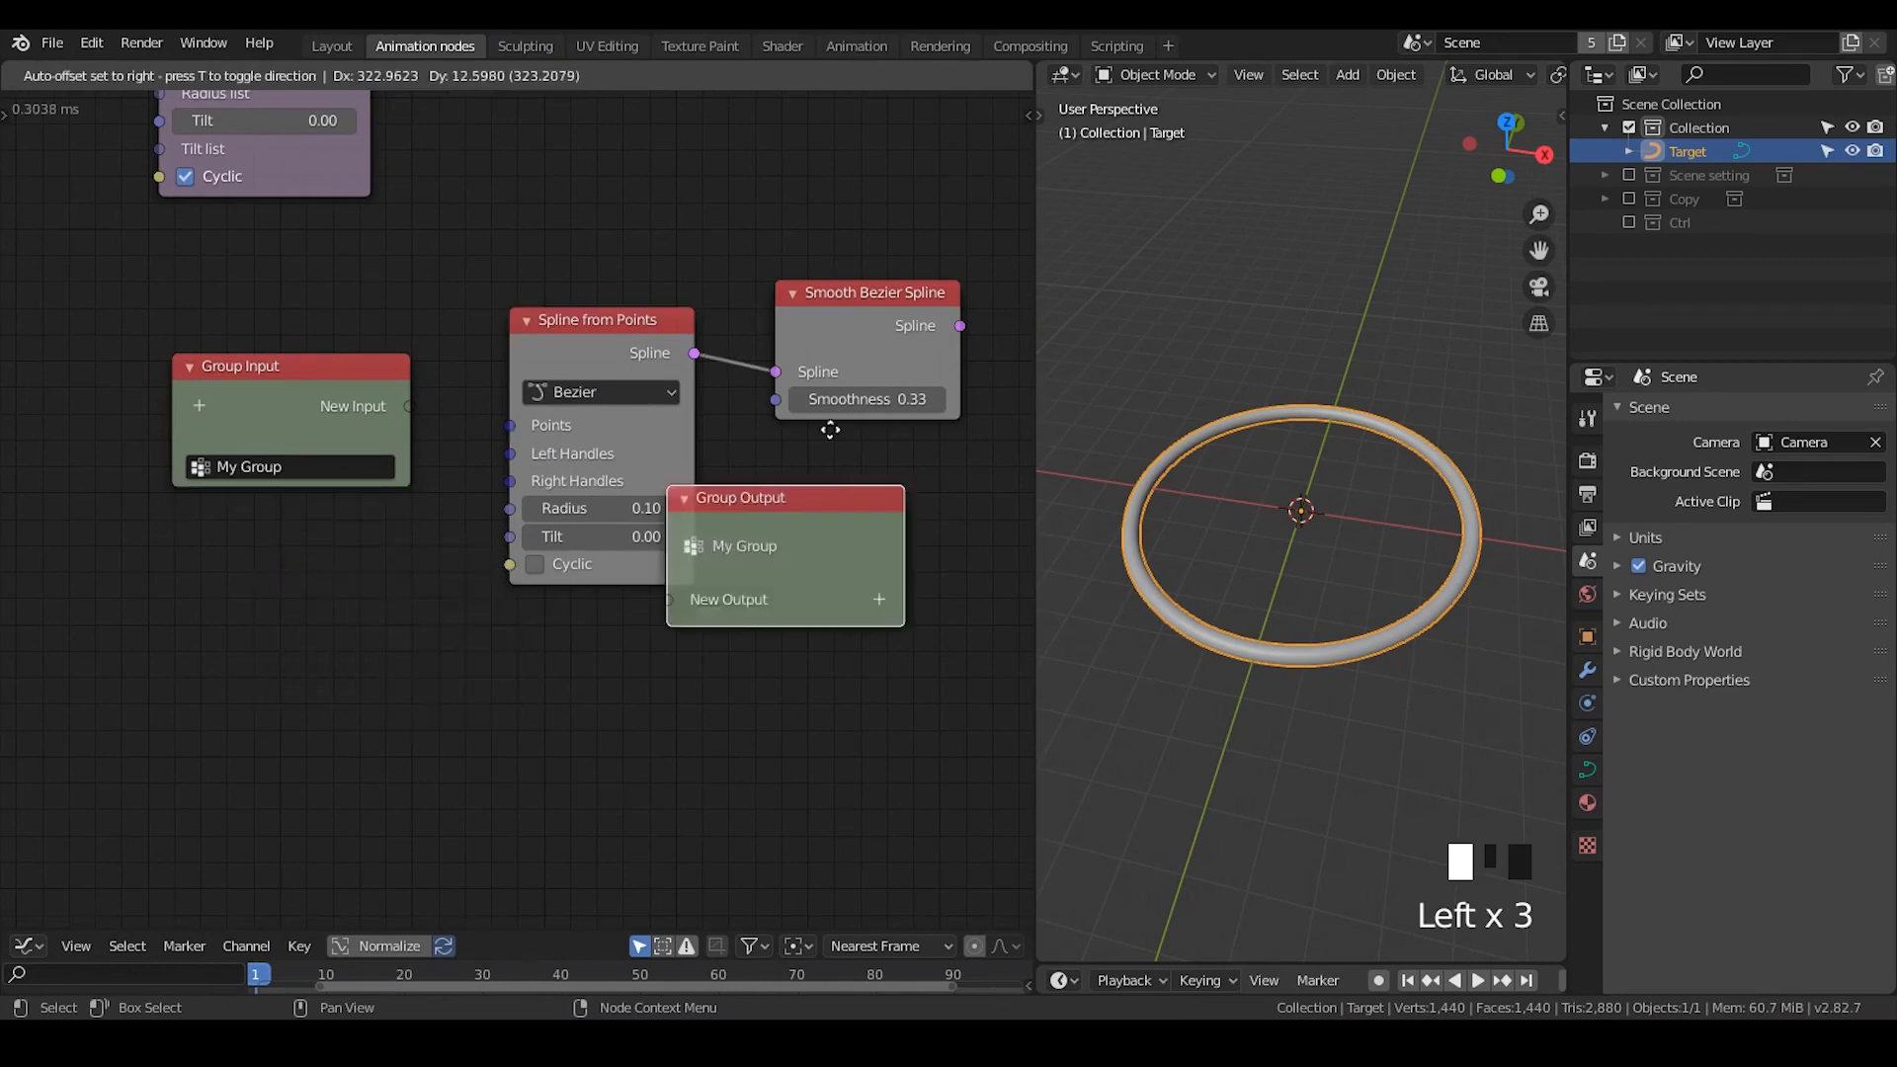
{"action": "left_click", "coordinate": [899, 372]}
{"action": "middle_click_drag", "start_coordinate": [901, 377], "coordinate": [748, 393]}
{"action": "key", "text": "g"}
{"action": "left_click", "coordinate": [881, 336]}
{"action": "left_click_drag", "start_coordinate": [805, 344], "coordinate": [866, 425]}
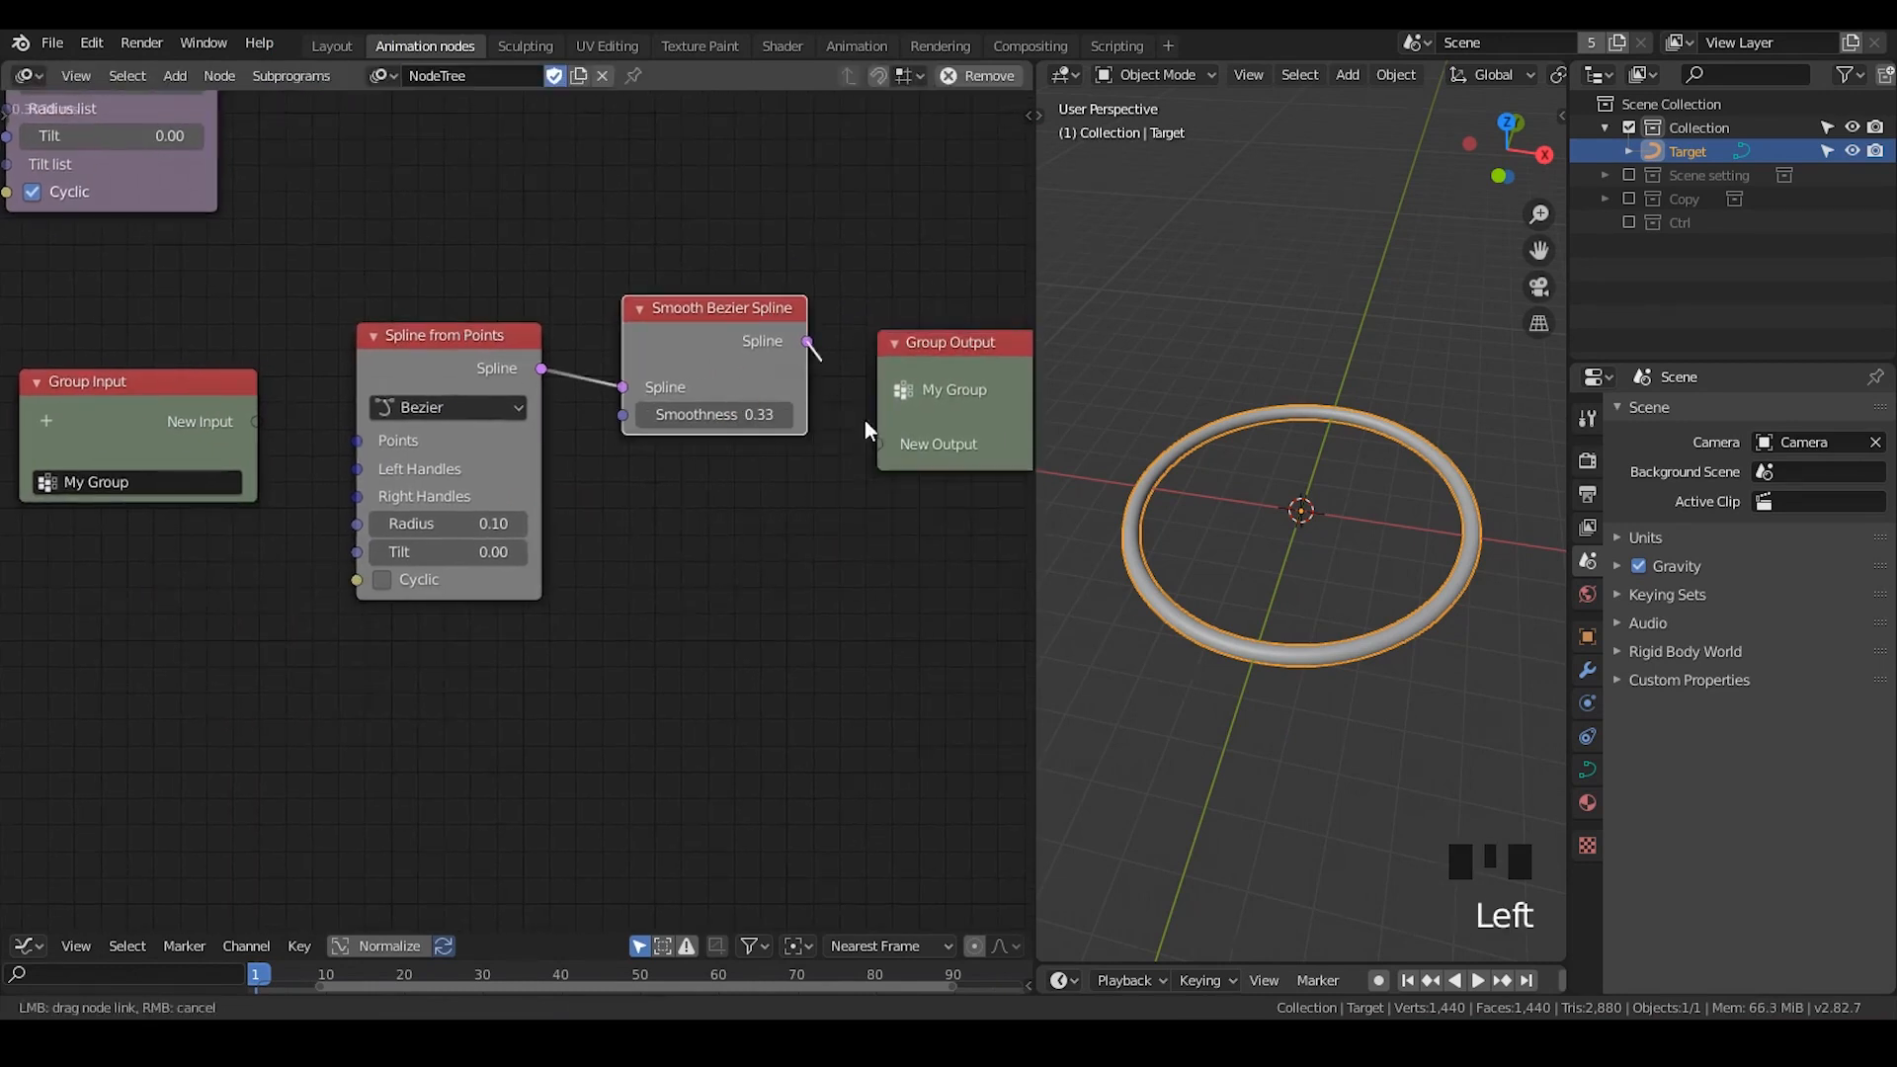
{"action": "left_click_drag", "start_coordinate": [642, 514], "coordinate": [633, 504]}
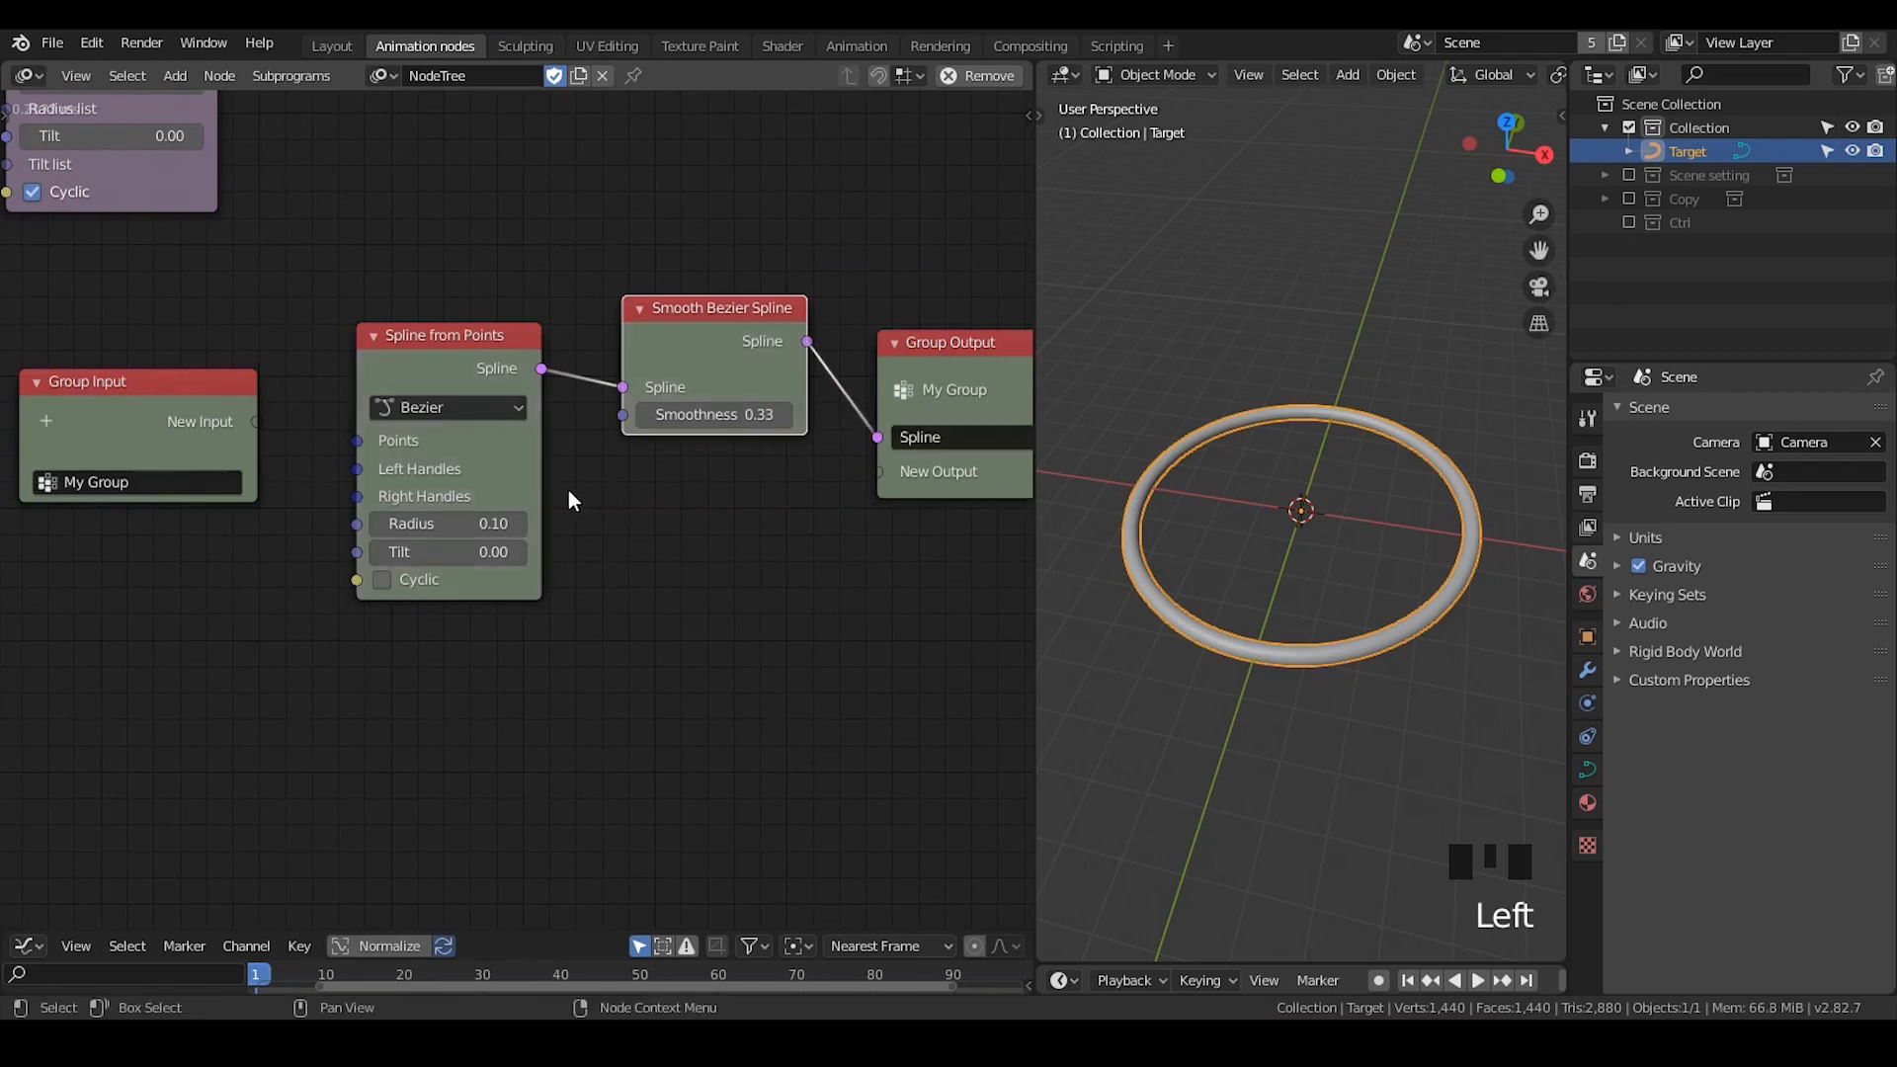
- Reposition the Group Input node and expose Points, Left Handles and Right Handles of Spline from Points as group inputs
{"action": "middle_click_drag", "start_coordinate": [126, 398], "coordinate": [348, 377]}
{"action": "left_click_drag", "start_coordinate": [348, 378], "coordinate": [311, 435]}
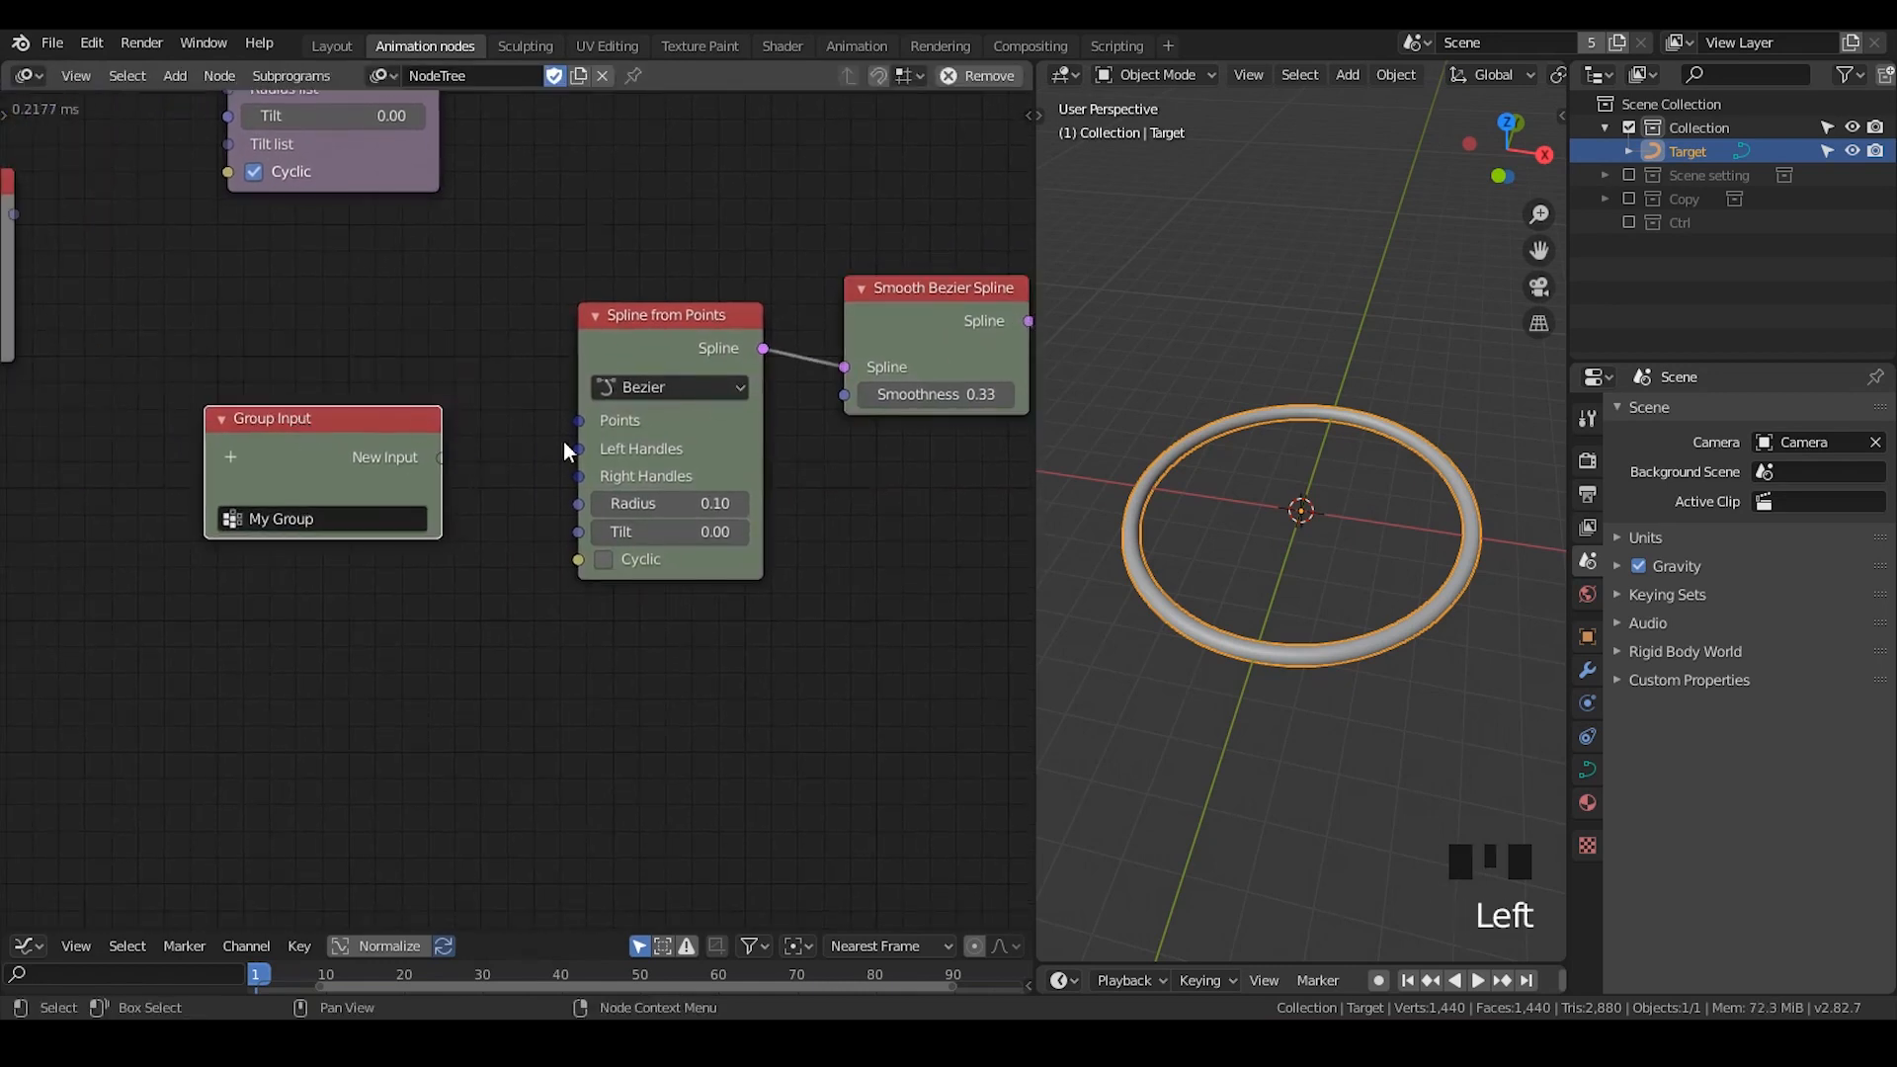
{"action": "left_click_drag", "start_coordinate": [578, 420], "coordinate": [443, 458]}
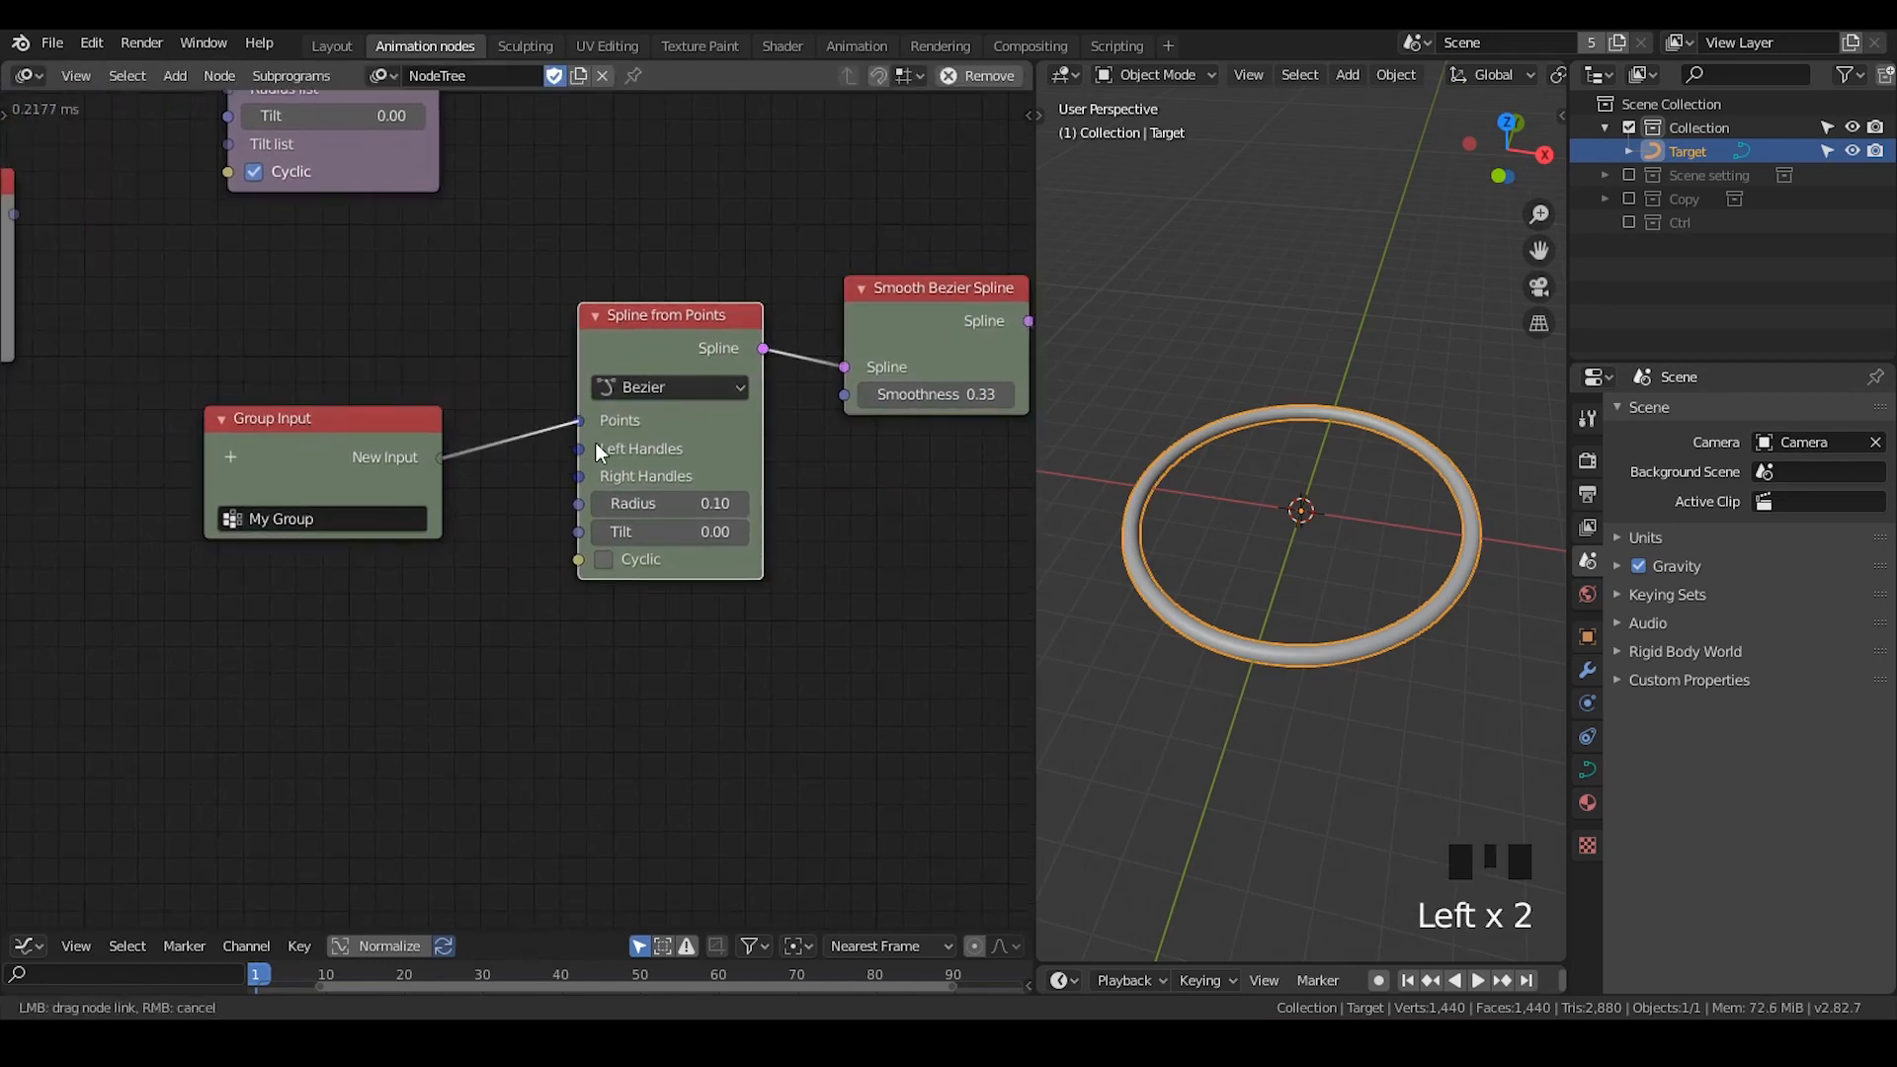
{"action": "left_click_drag", "start_coordinate": [595, 443], "coordinate": [579, 449]}
{"action": "left_click_drag", "start_coordinate": [579, 448], "coordinate": [447, 488]}
{"action": "left_click_drag", "start_coordinate": [269, 461], "coordinate": [312, 466]}
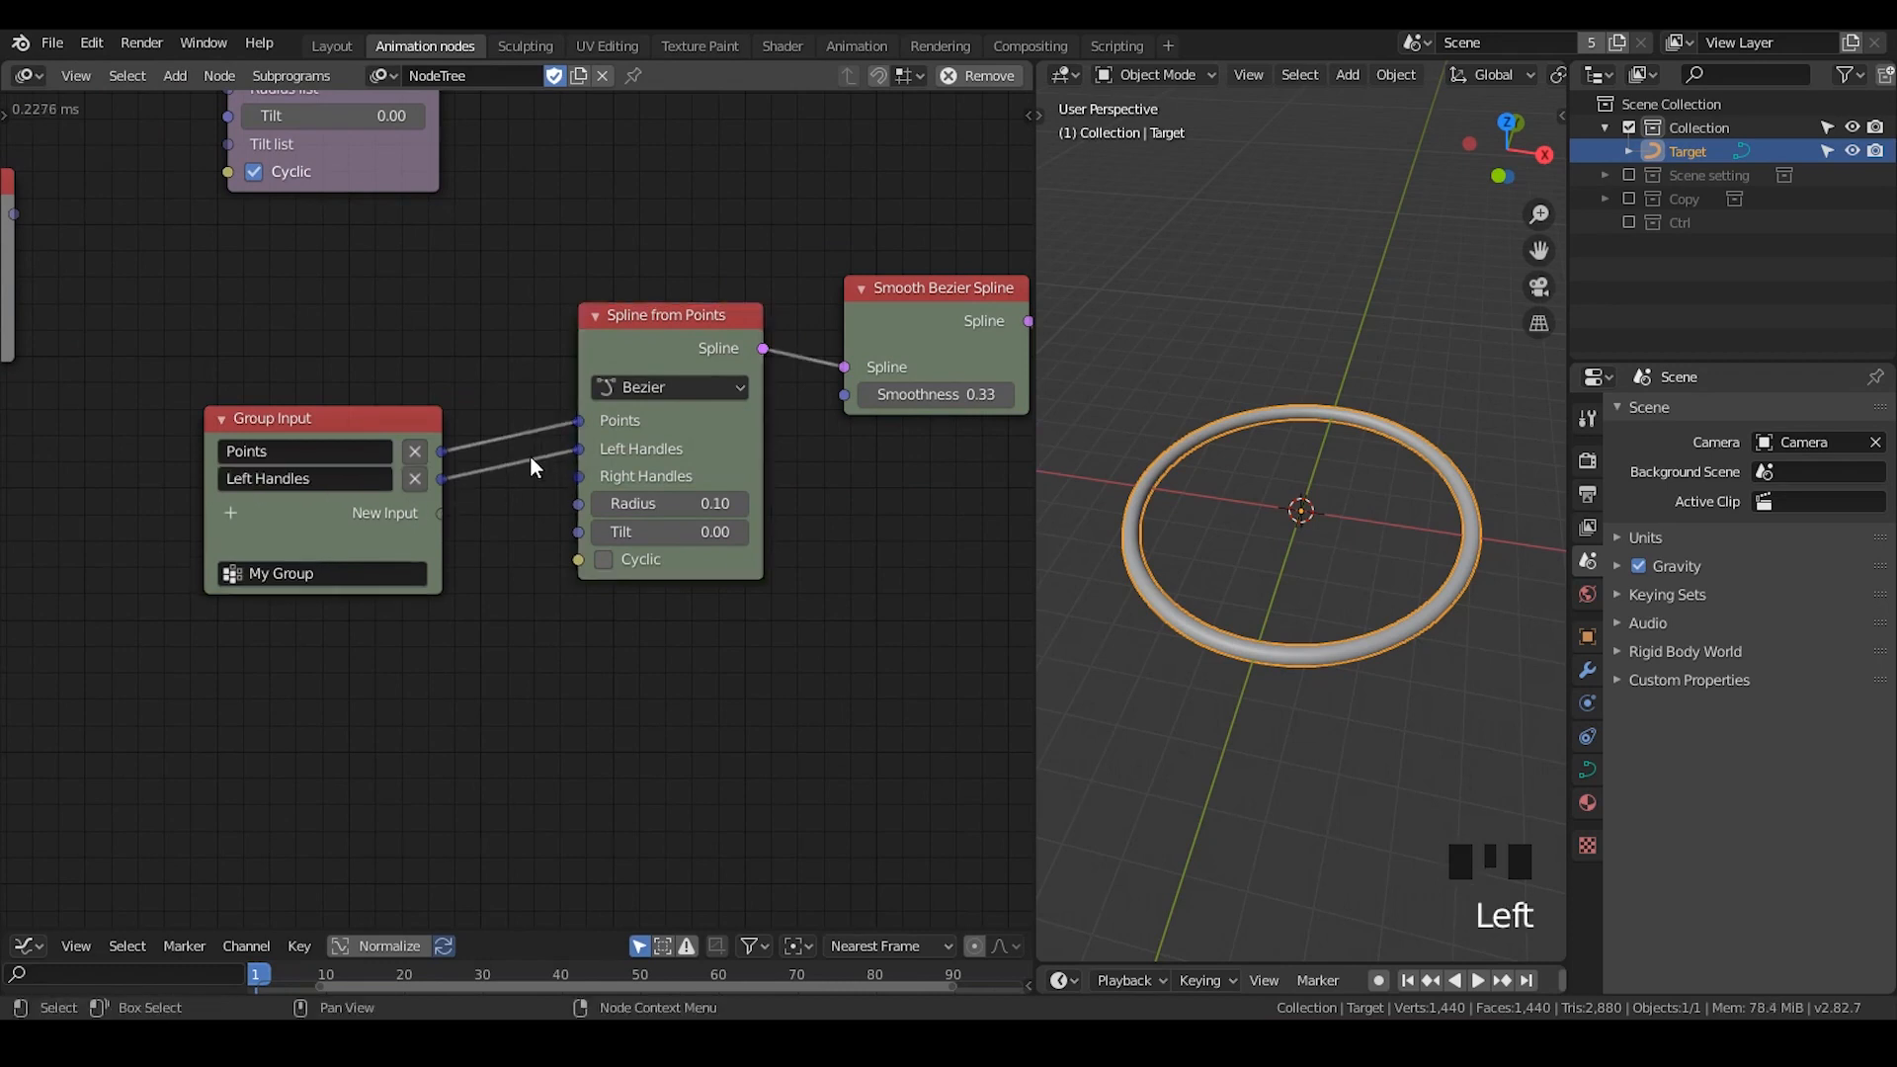
{"action": "left_click_drag", "start_coordinate": [575, 479], "coordinate": [442, 510]}
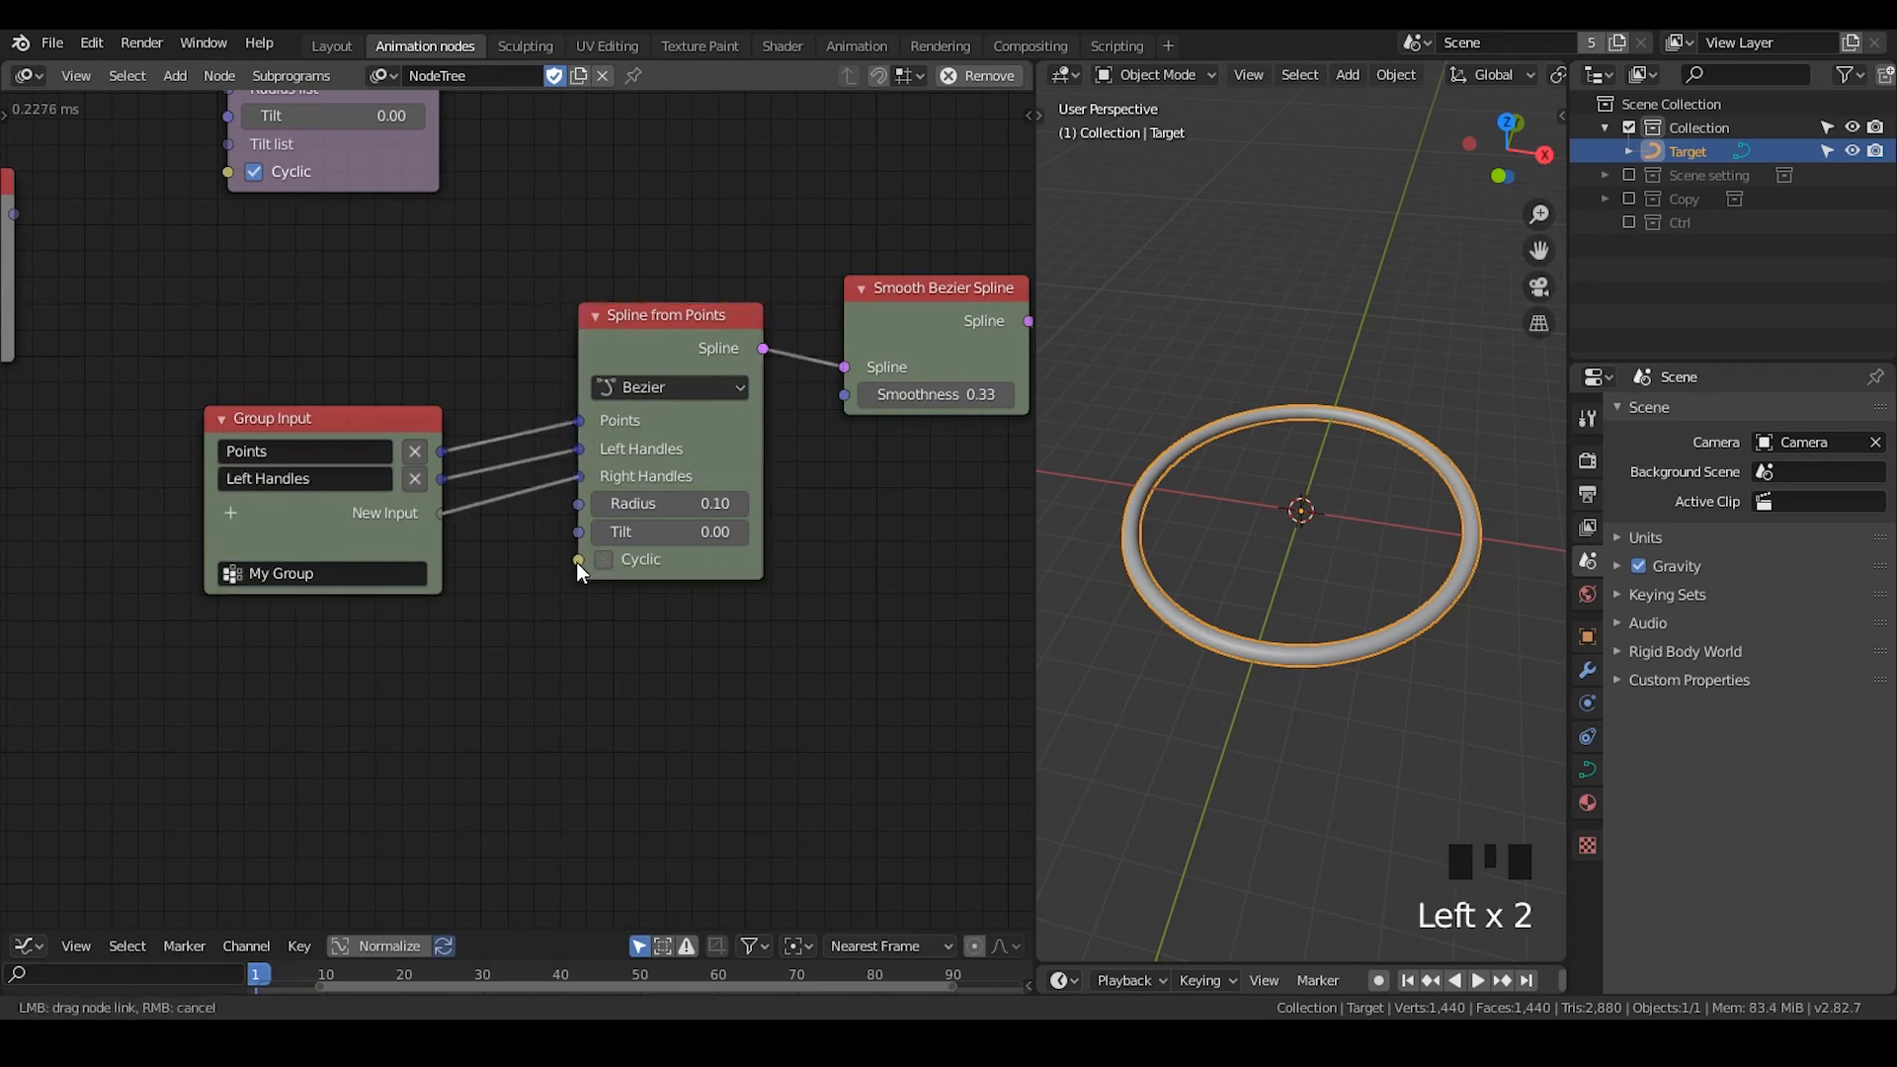
- Expose the Radius, Tilt and Cyclic sockets of Spline from Points as further group inputs, in that order
{"action": "left_click_drag", "start_coordinate": [577, 560], "coordinate": [442, 550]}
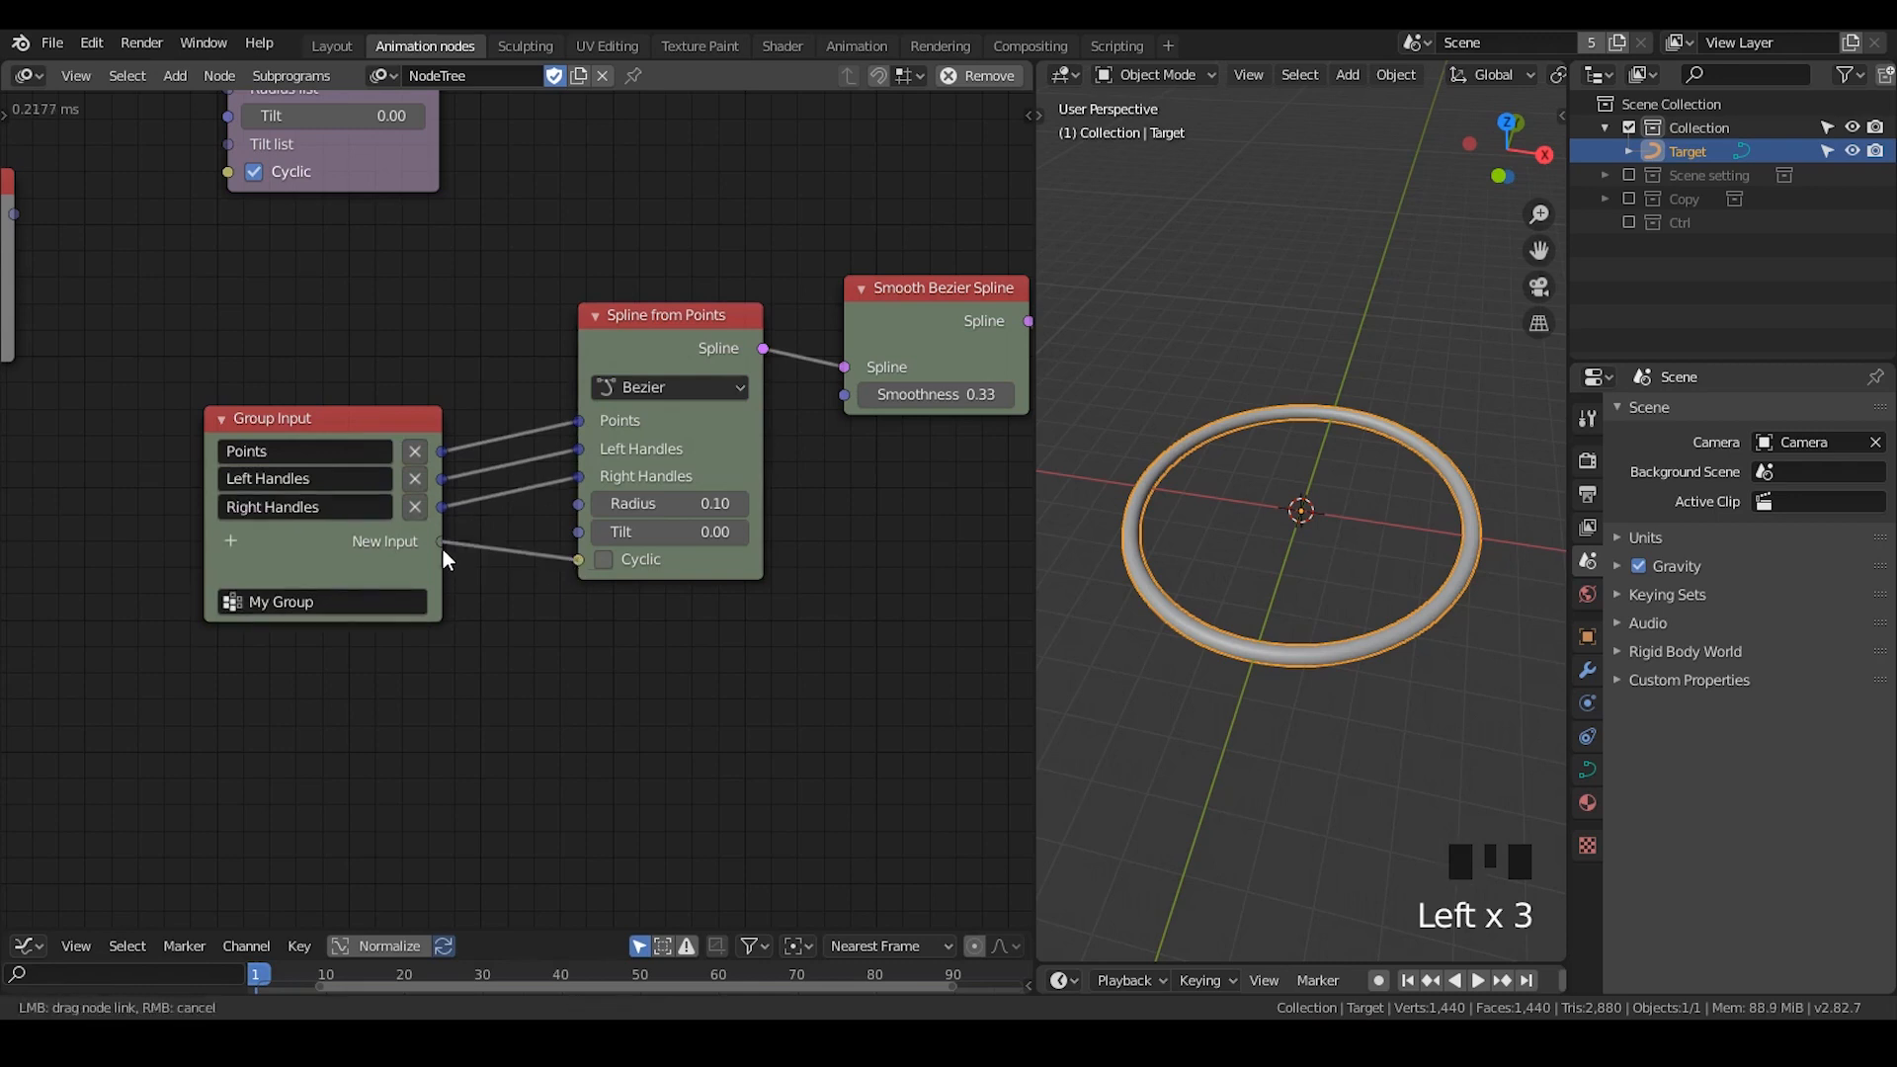
{"action": "left_click_drag", "start_coordinate": [559, 576], "coordinate": [431, 541]}
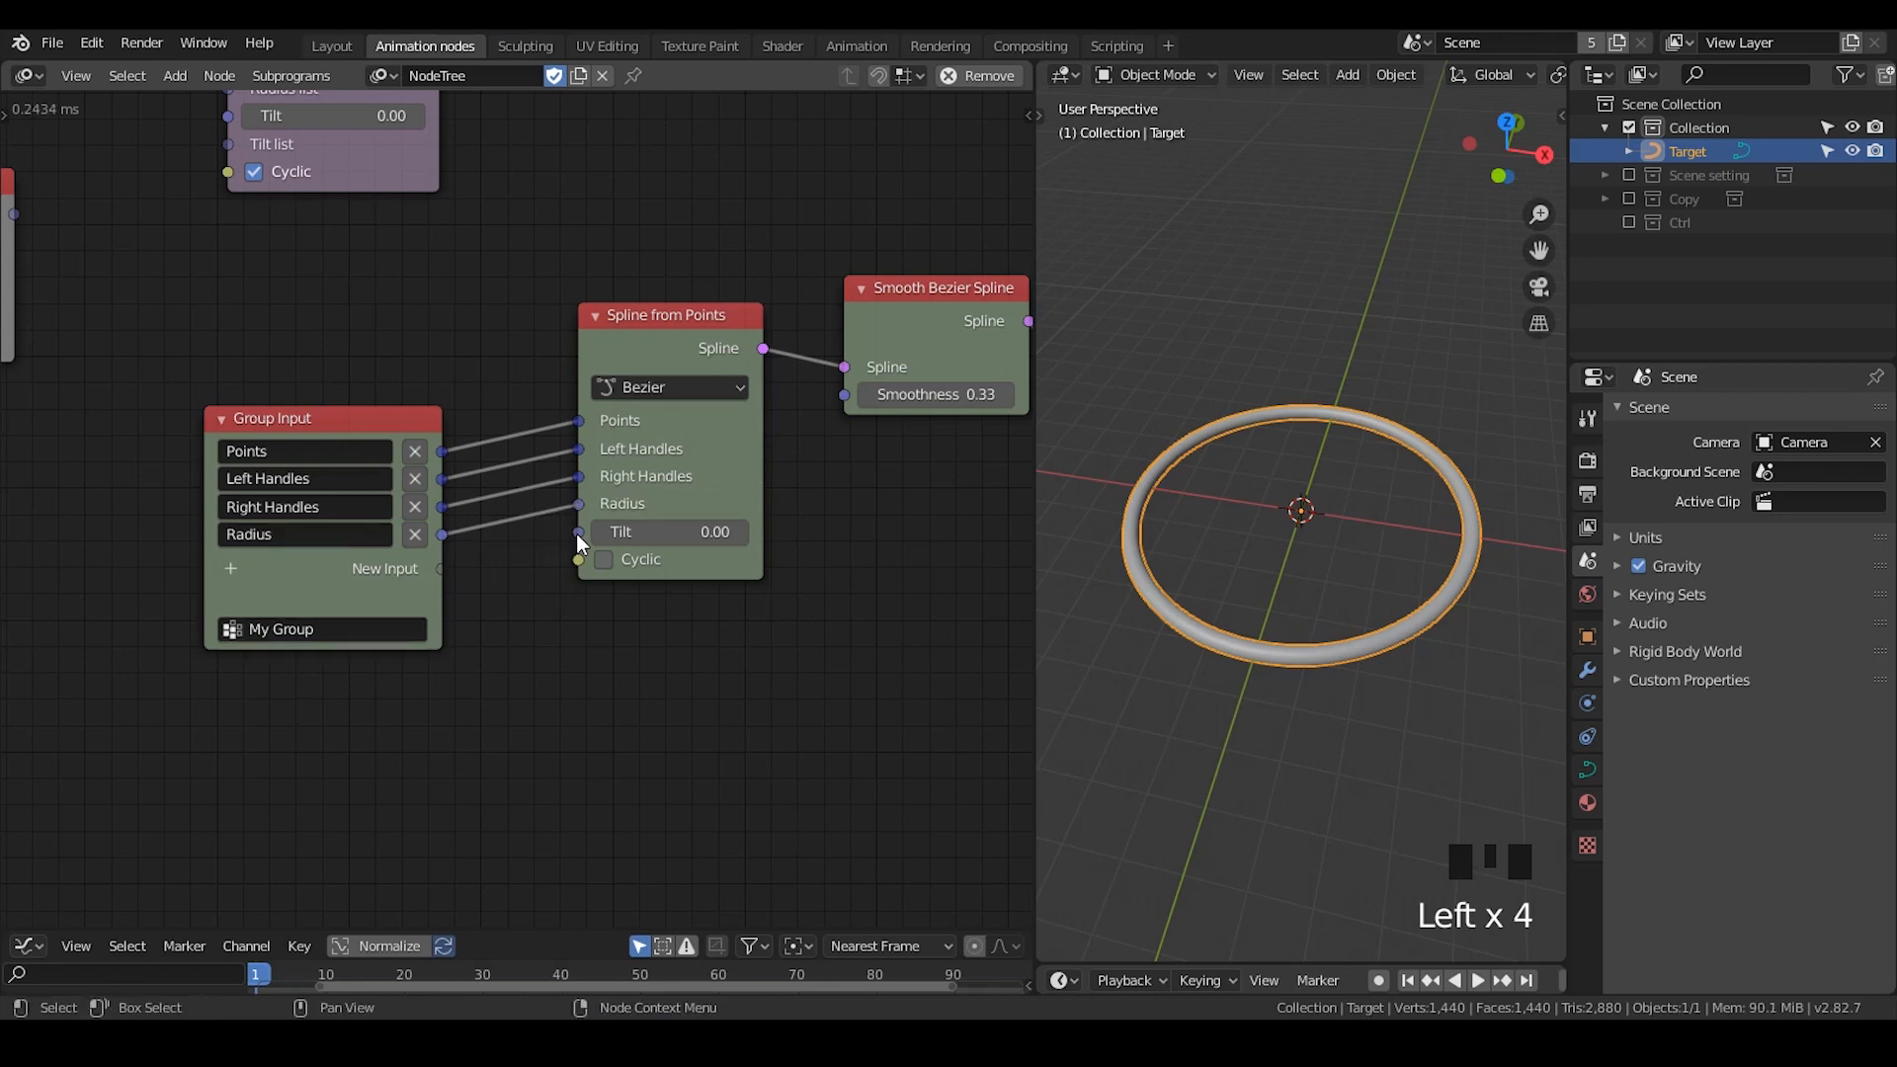
{"action": "left_click_drag", "start_coordinate": [577, 534], "coordinate": [442, 567]}
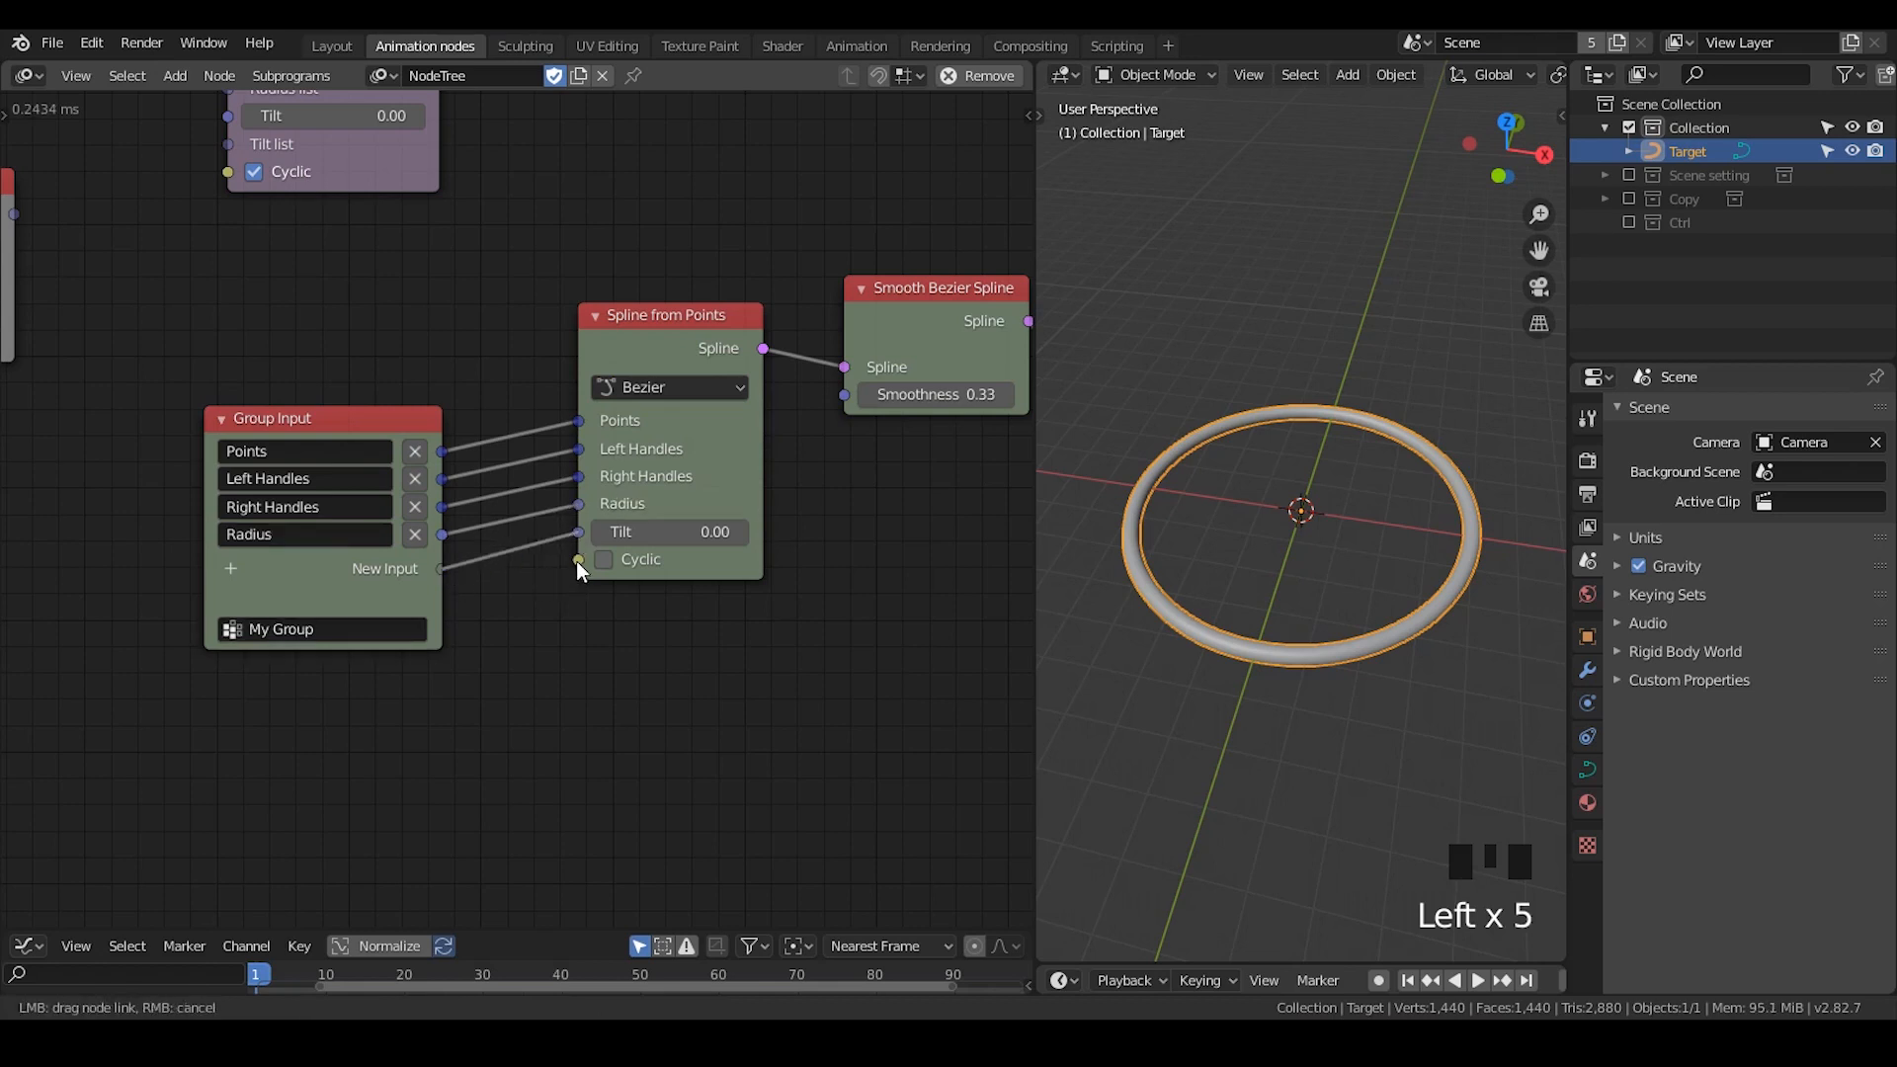
{"action": "left_click_drag", "start_coordinate": [577, 560], "coordinate": [440, 594]}
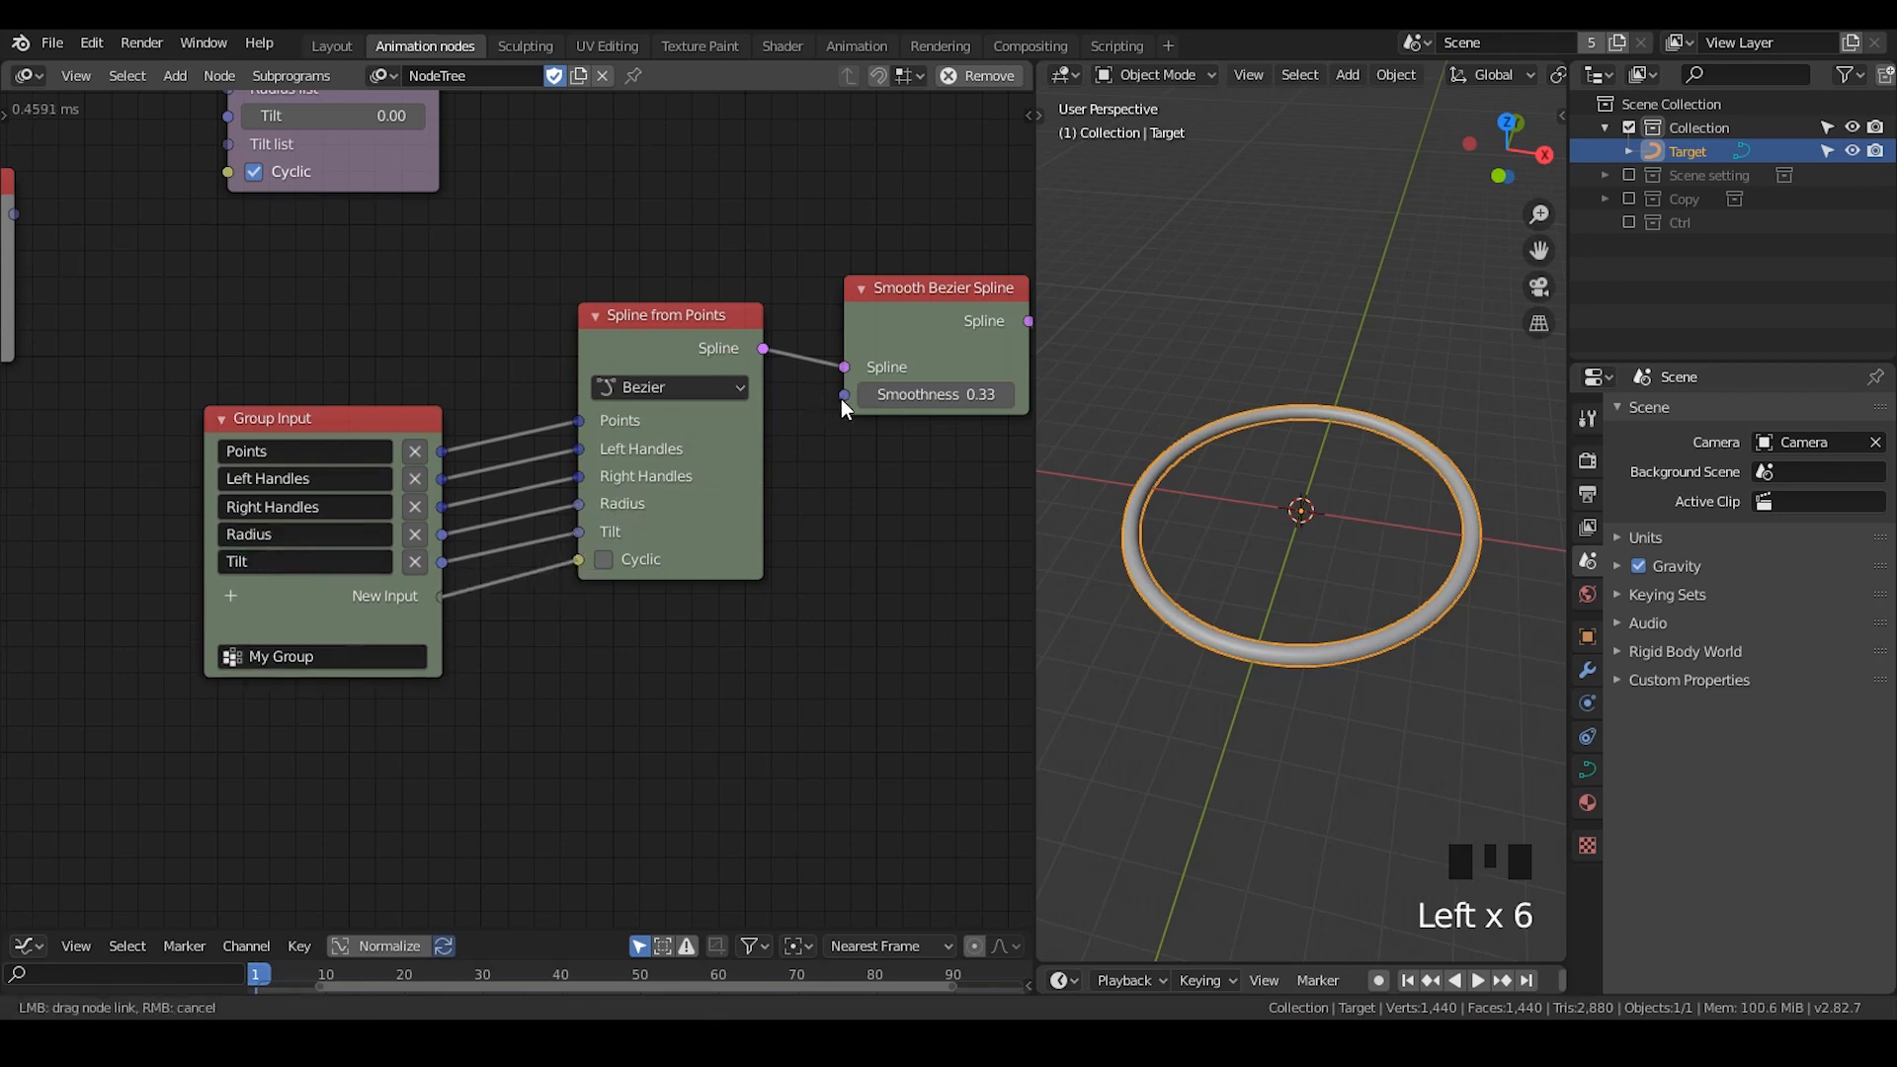
- Expose Smoothness of Smooth Bezier Spline as a group input and route its link through a reroute point below Spline from Points
{"action": "left_click_drag", "start_coordinate": [845, 397], "coordinate": [447, 625]}
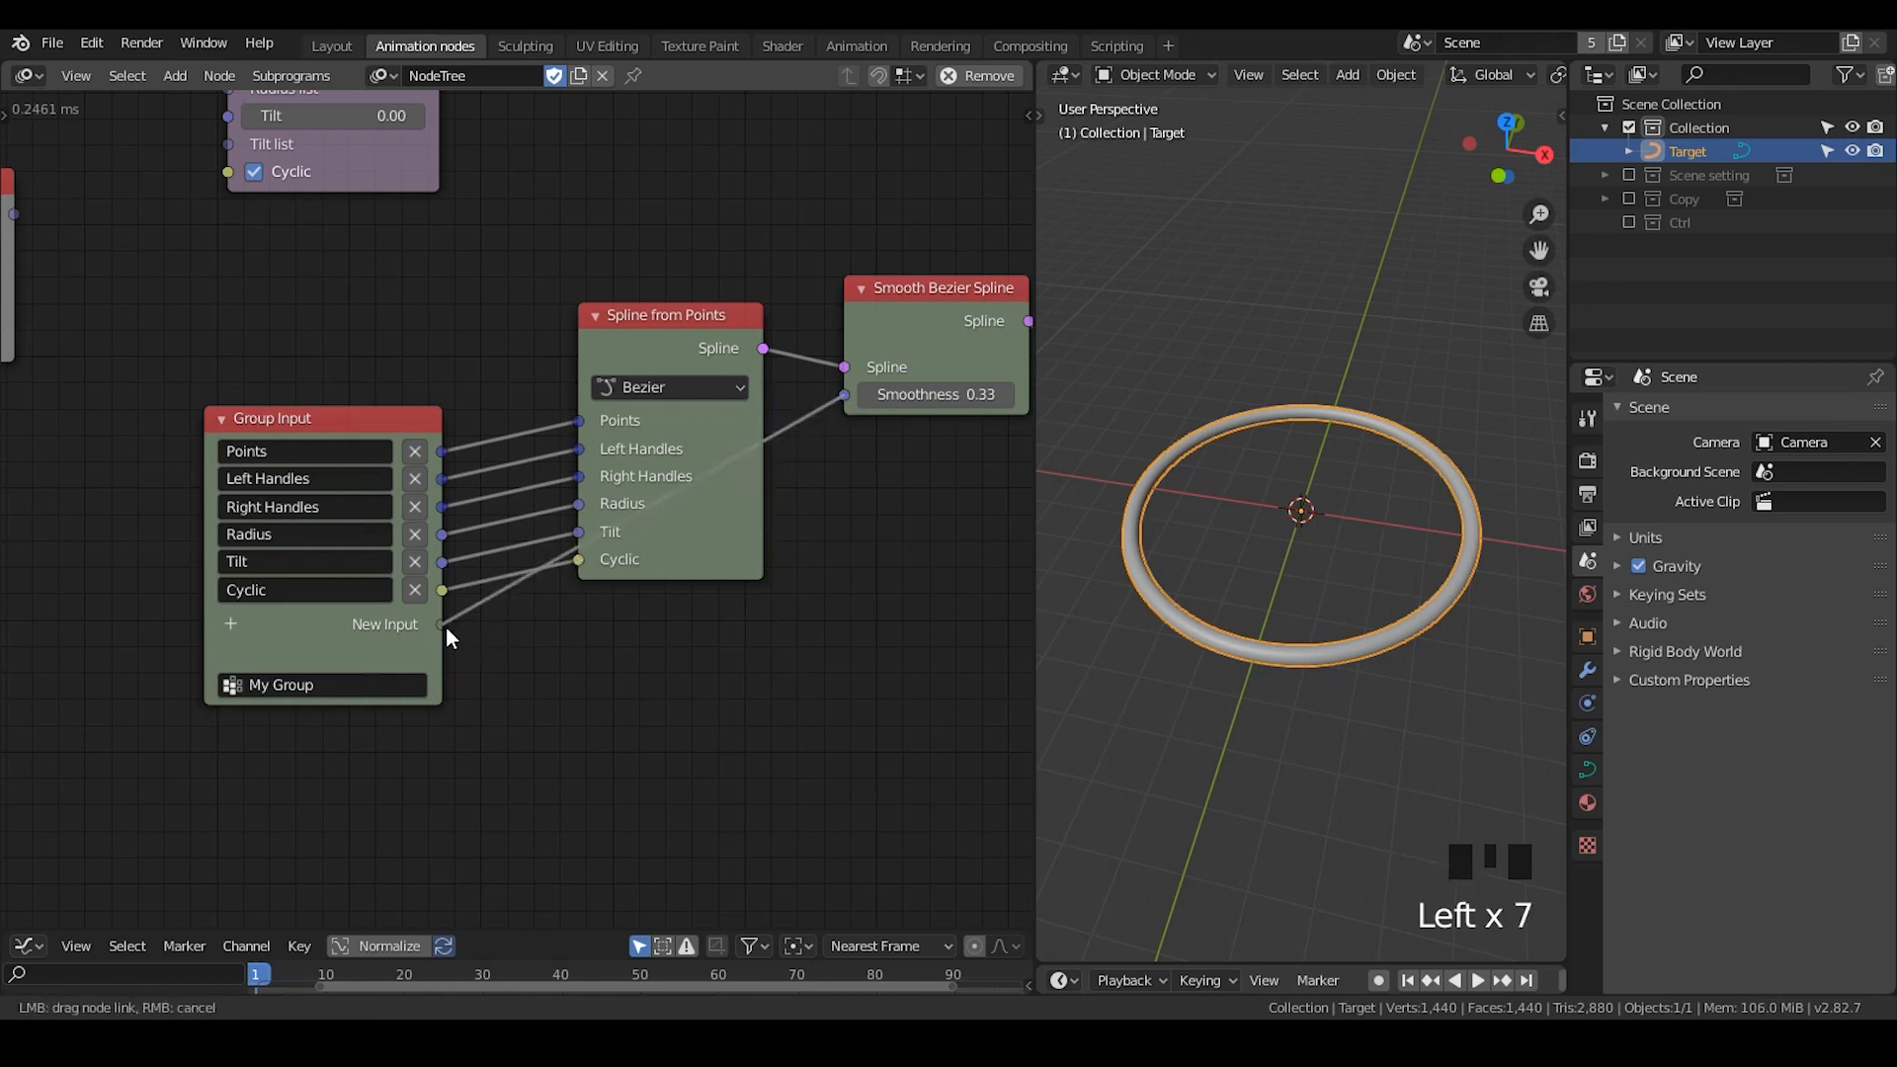
{"action": "right_click_drag", "start_coordinate": [466, 597], "coordinate": [483, 644], "text": "shift"}
{"action": "key", "text": "g"}
{"action": "left_click", "coordinate": [799, 600]}
{"action": "middle_click_drag", "start_coordinate": [802, 610], "coordinate": [868, 510]}
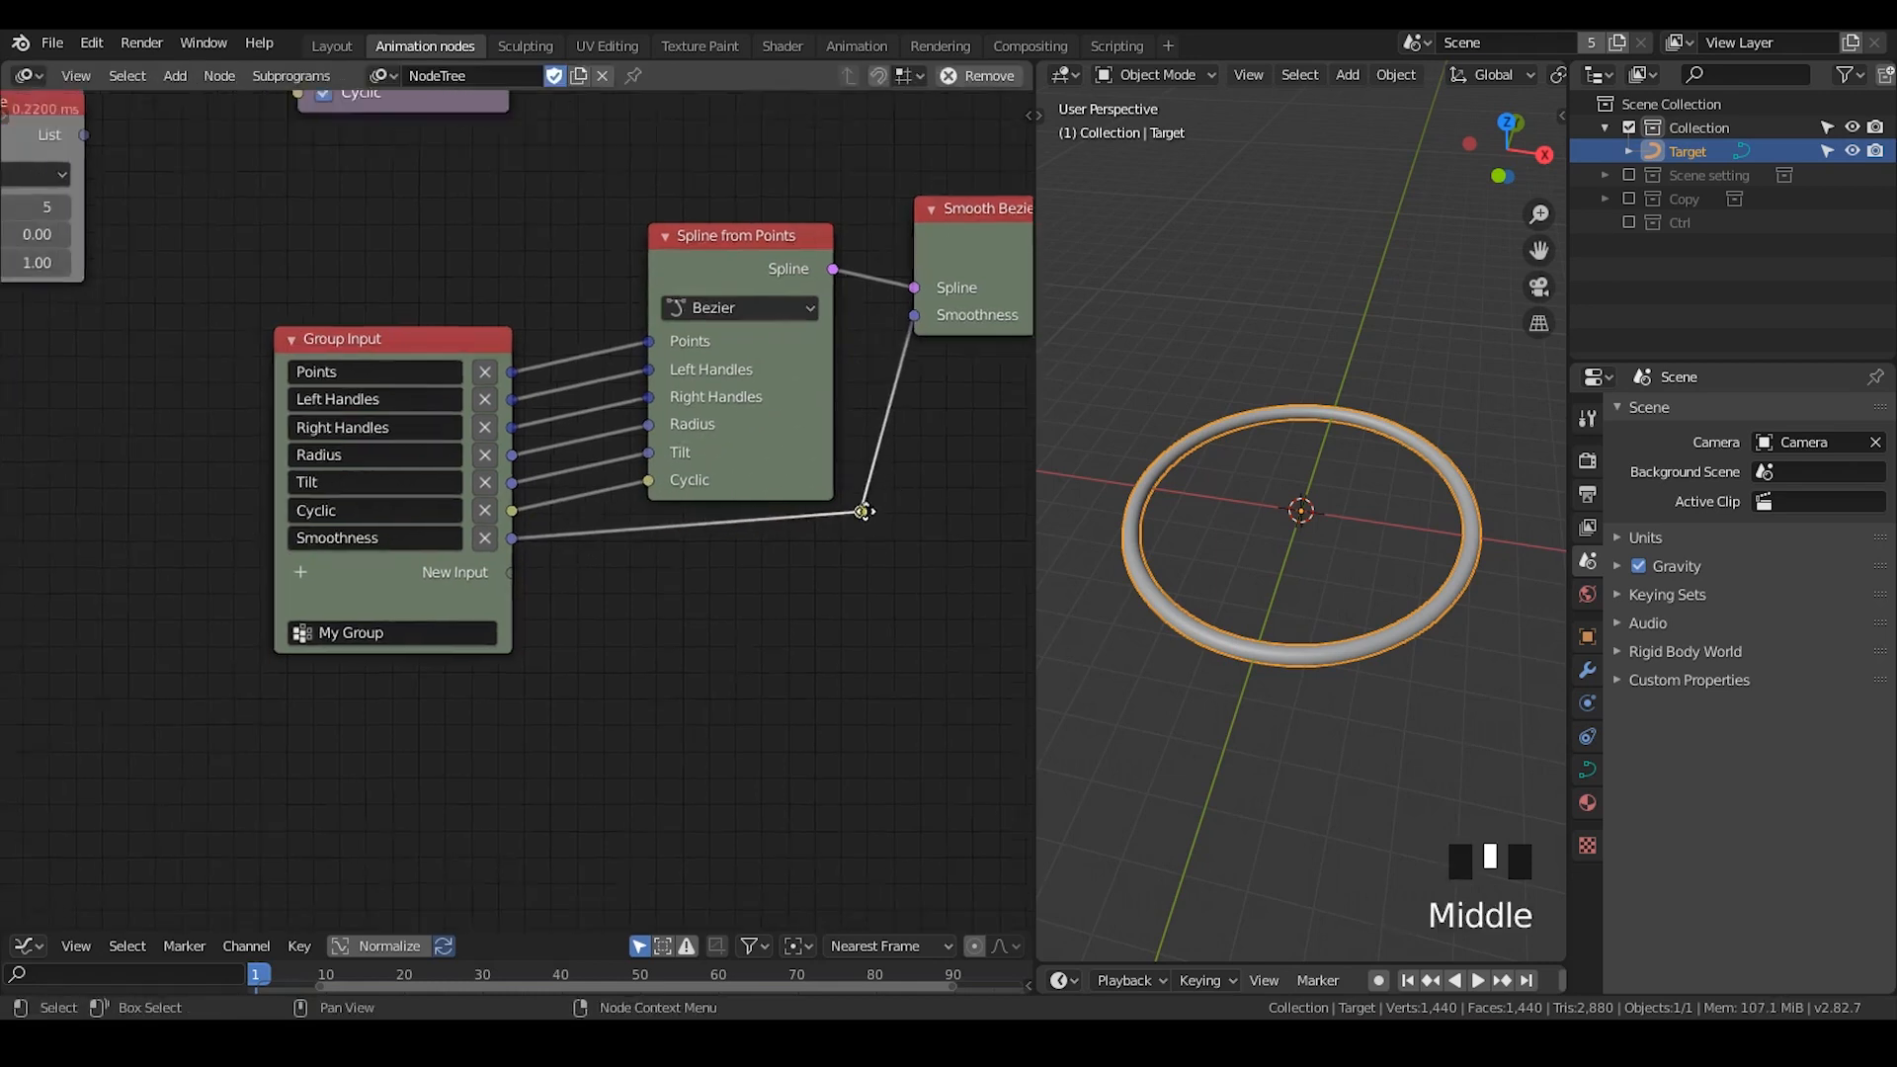
- Search the data types available for a new group input for float
{"action": "scroll", "coordinate": [869, 510], "scroll_direction": "up", "scroll_amount": 2}
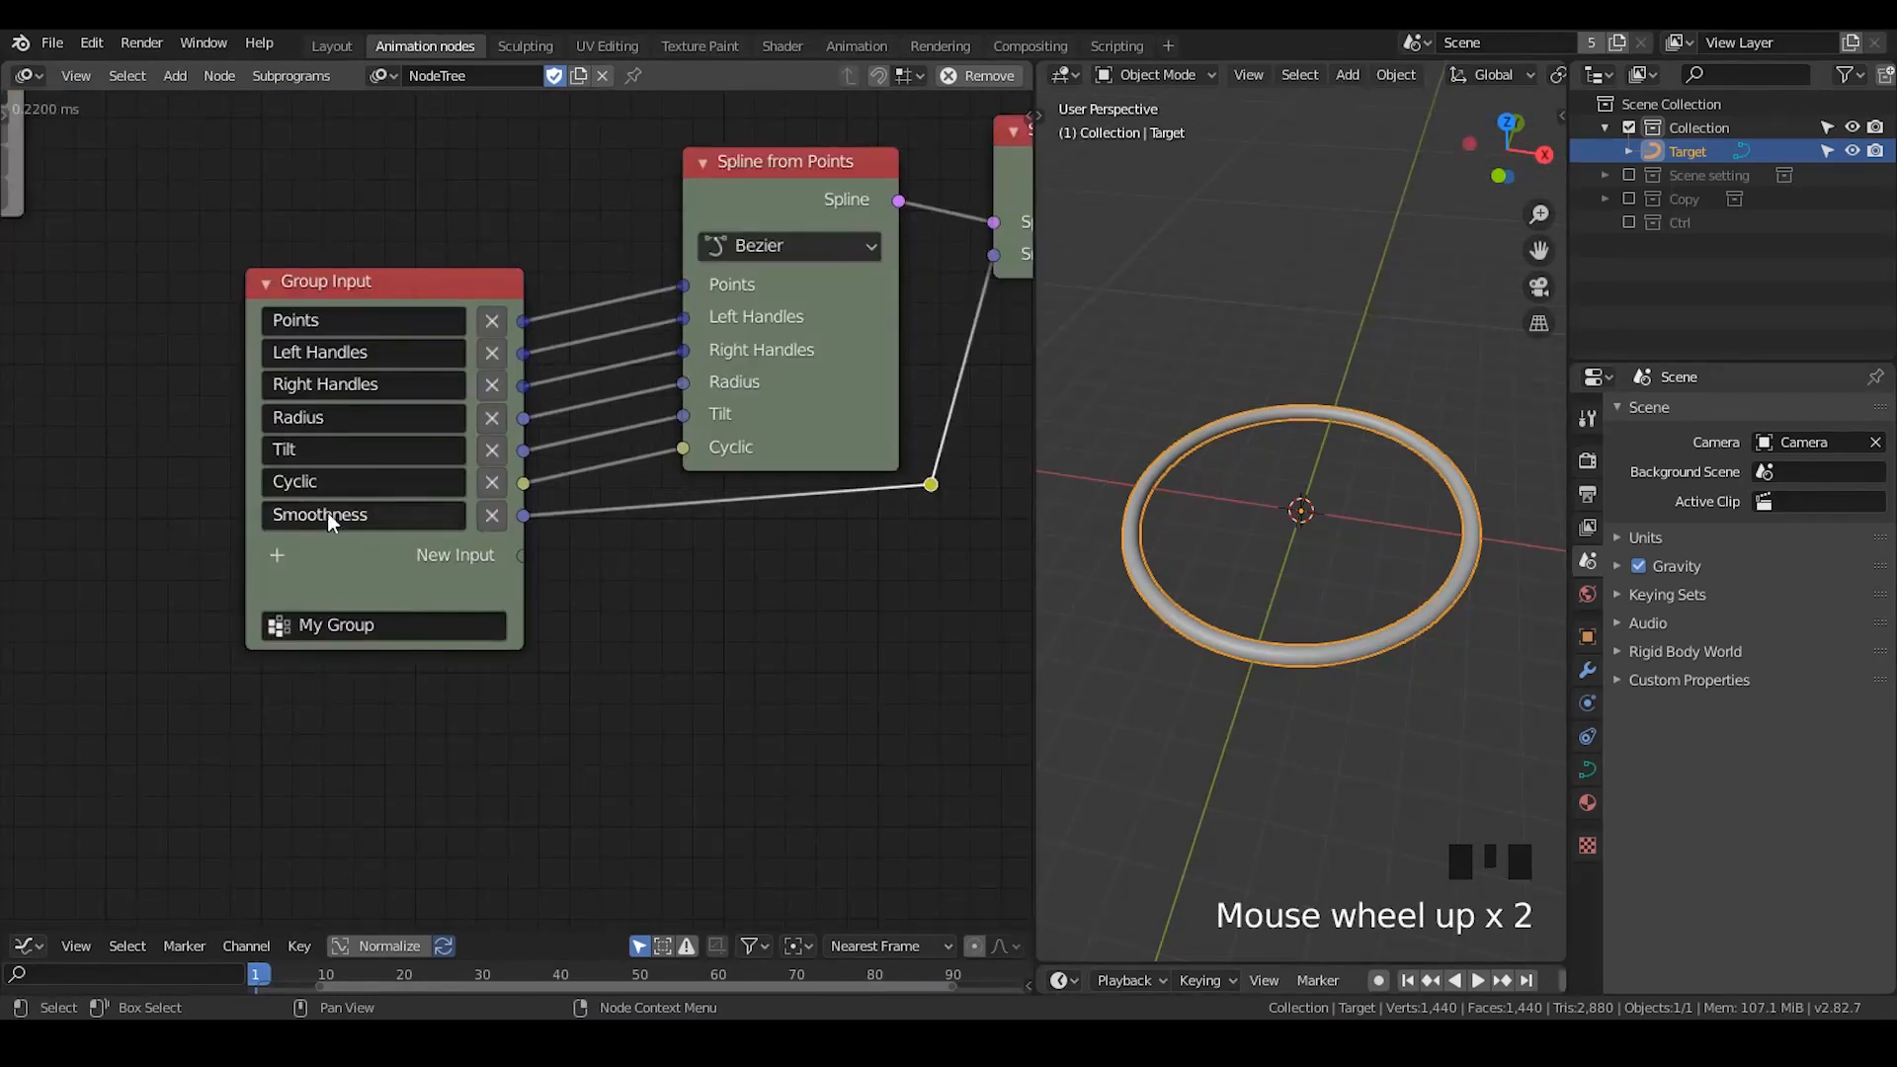
{"action": "left_click", "coordinate": [275, 559]}
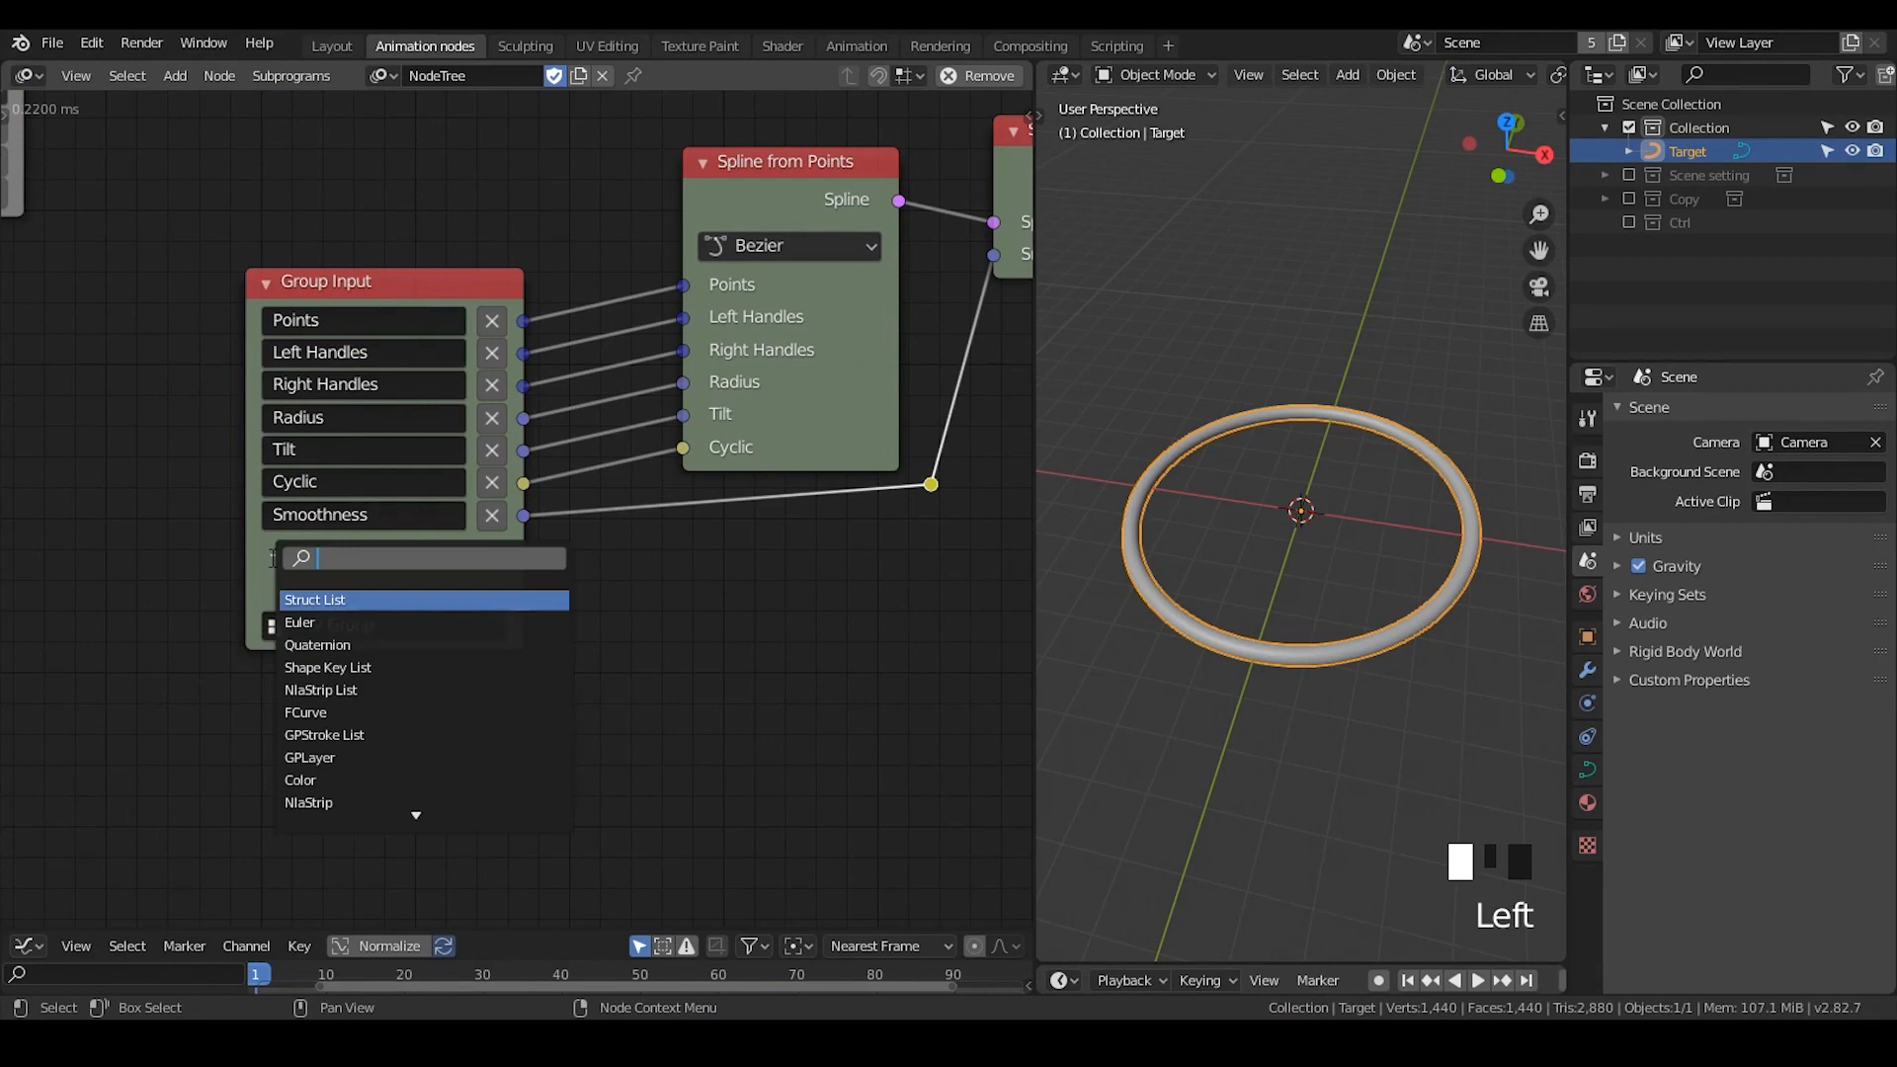
{"action": "type", "text": "float"}
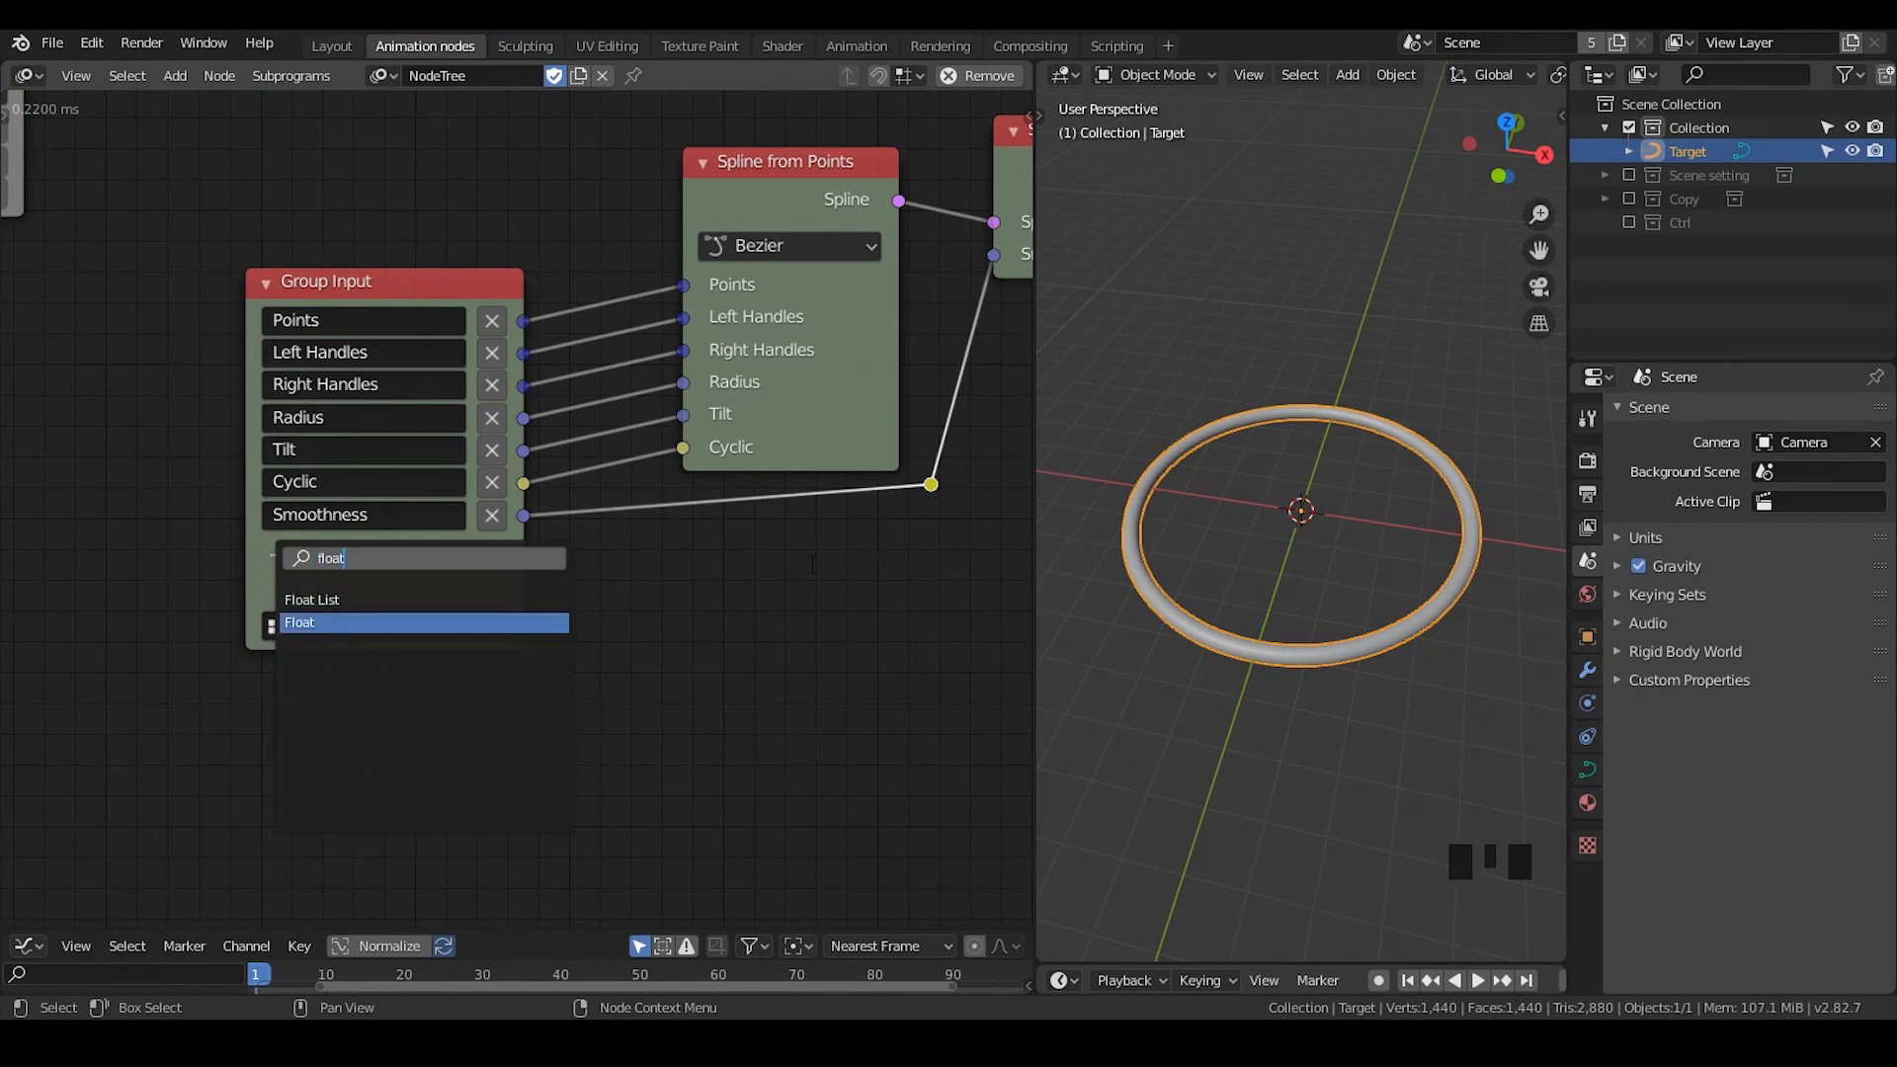
- Move the Group Input and Spline from Points nodes farther apart to make room between them
{"action": "left_click_drag", "start_coordinate": [799, 196], "coordinate": [811, 192]}
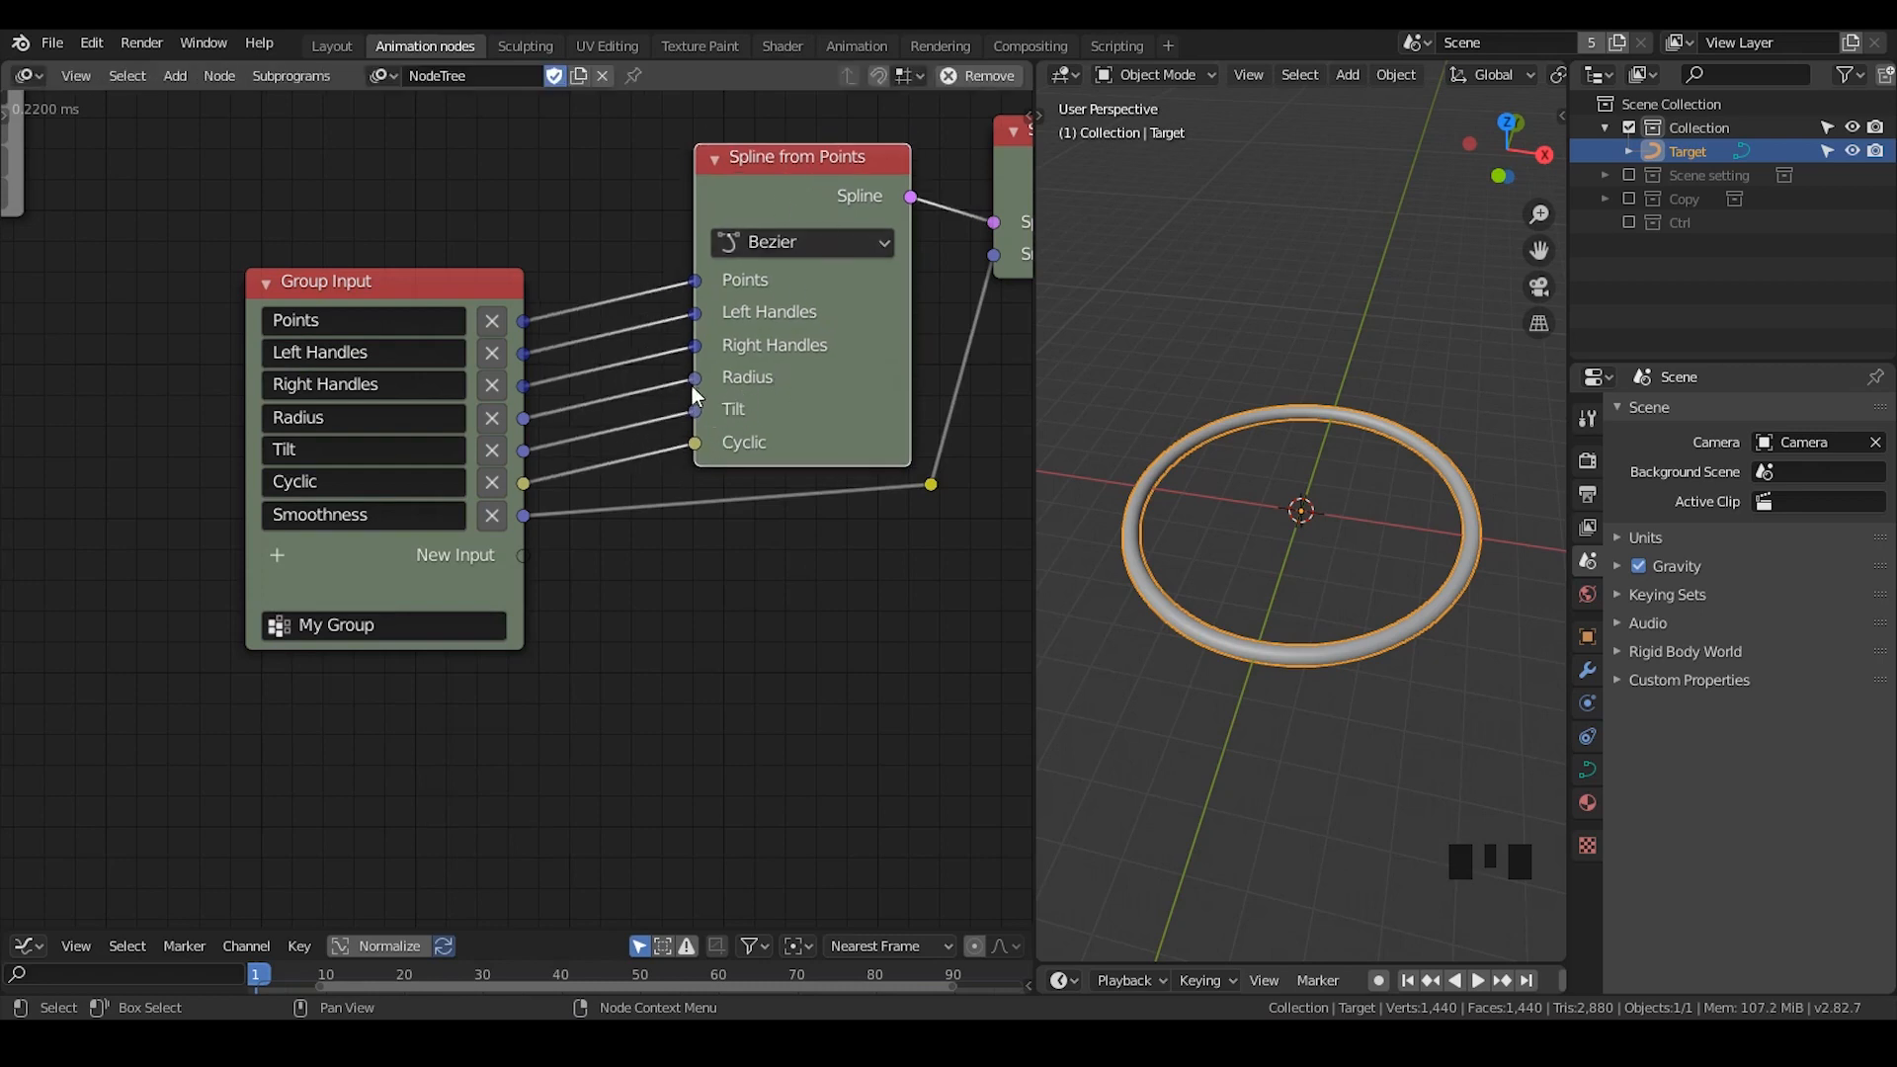
{"action": "middle_click_drag", "start_coordinate": [750, 391], "coordinate": [793, 378]}
{"action": "left_click_drag", "start_coordinate": [583, 255], "coordinate": [348, 284]}
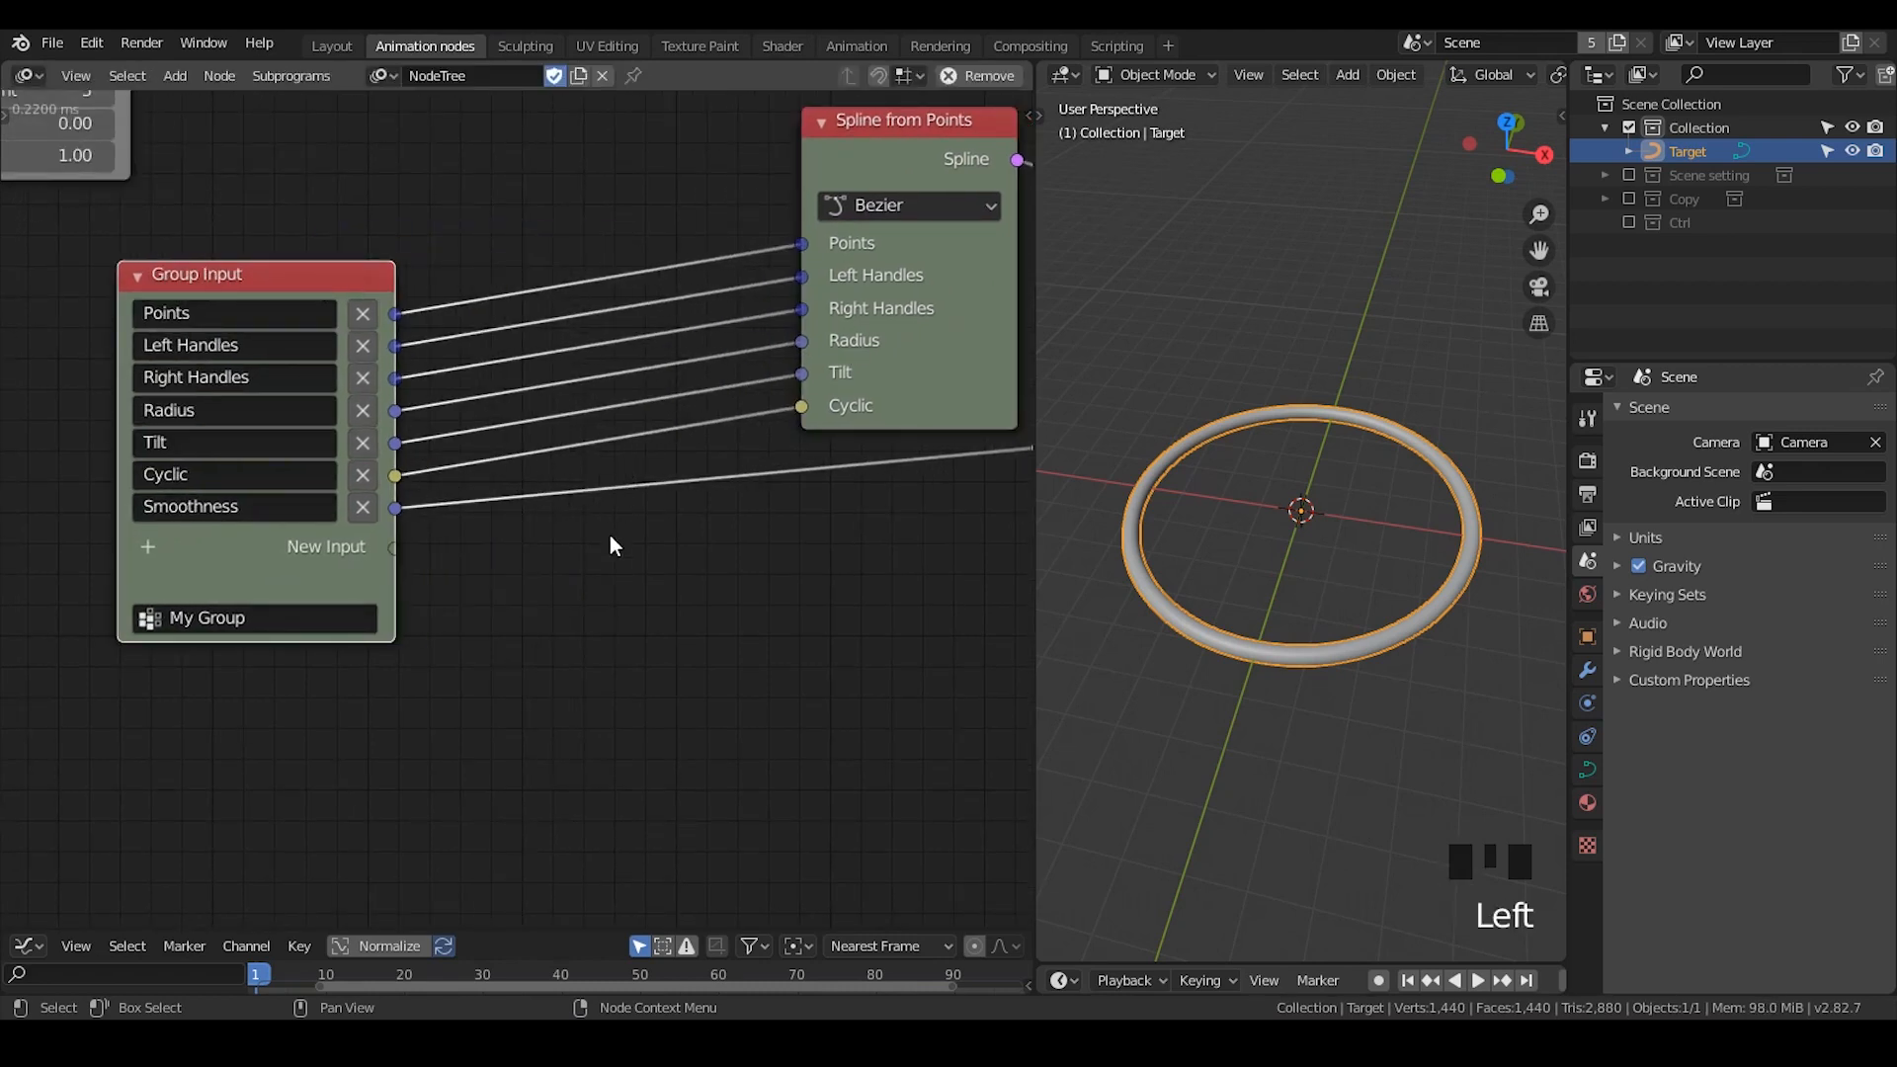
{"action": "scroll", "coordinate": [695, 602], "scroll_direction": "down", "scroll_amount": 1}
{"action": "middle_click_drag", "start_coordinate": [739, 544], "coordinate": [690, 550]}
{"action": "left_click", "coordinate": [791, 195]}
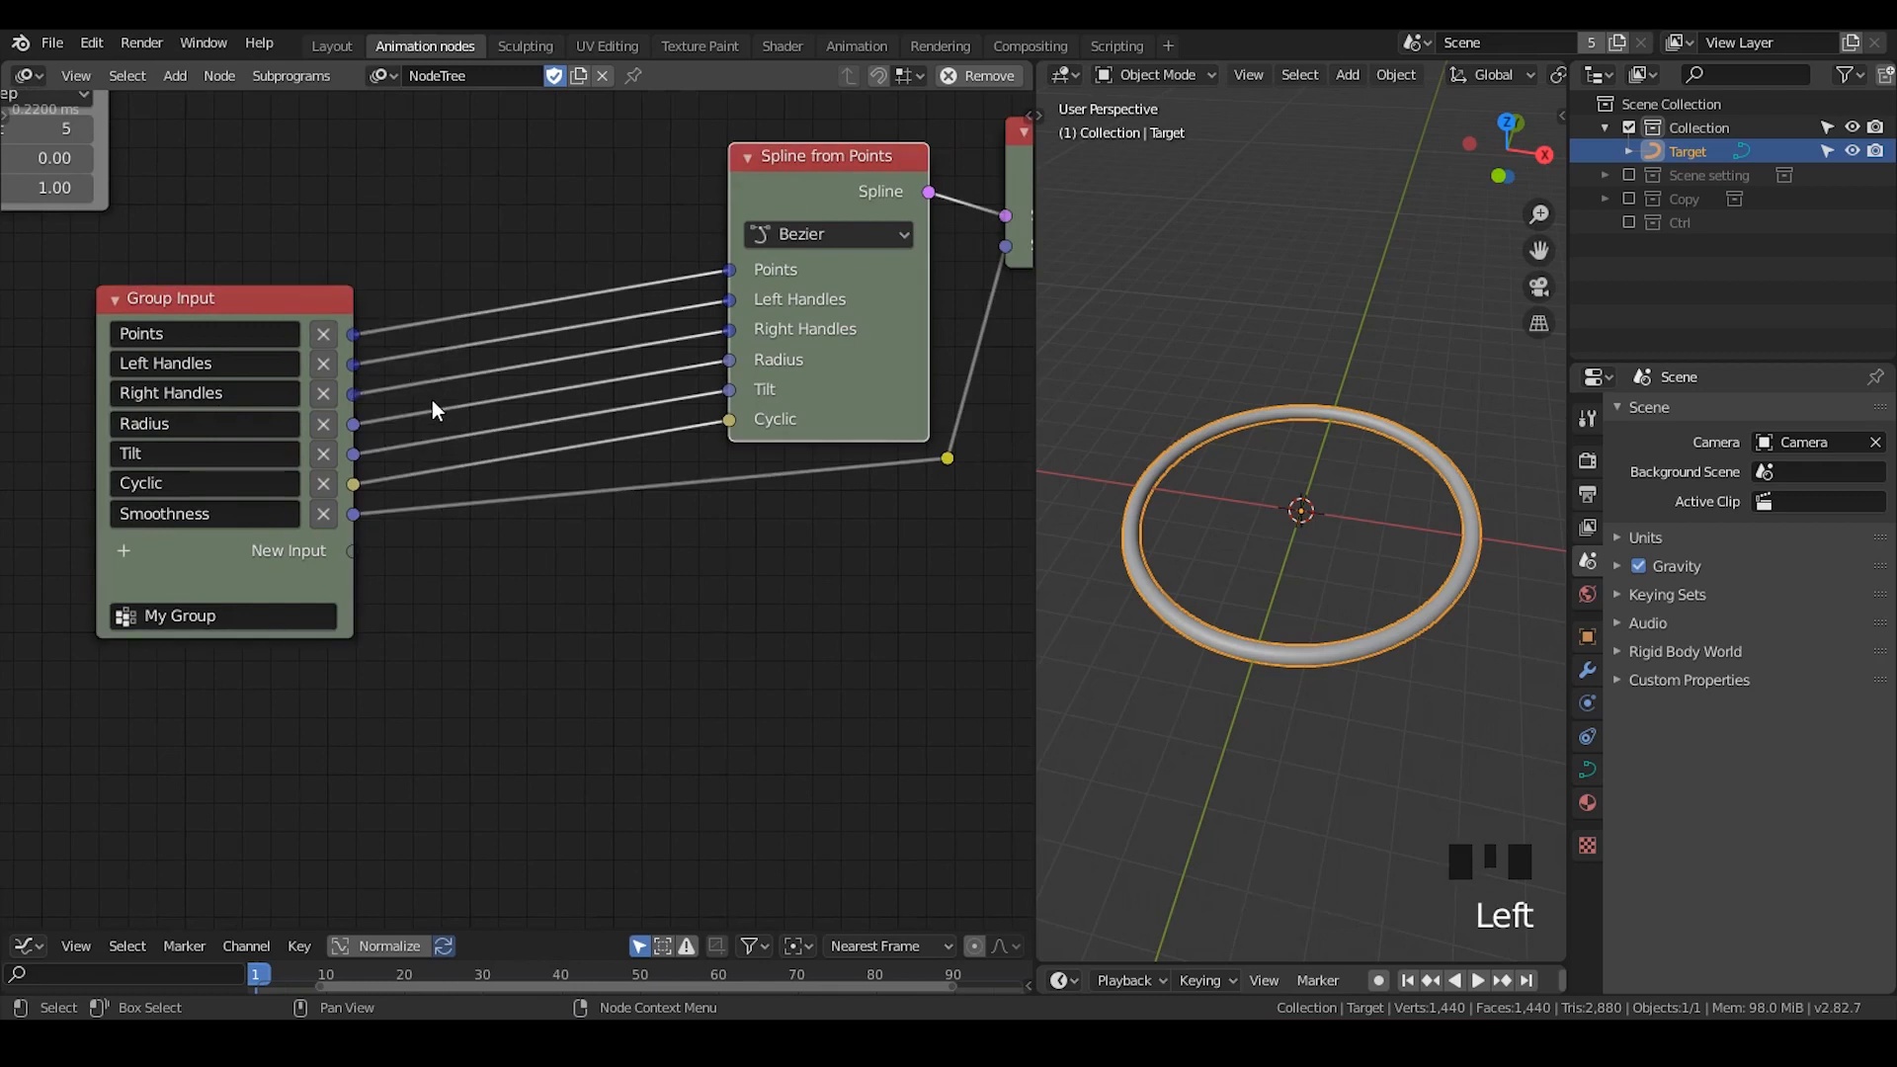
- Add a Switch node in the empty space below Spline from Points
{"action": "middle_click_drag", "start_coordinate": [779, 598], "coordinate": [792, 449]}
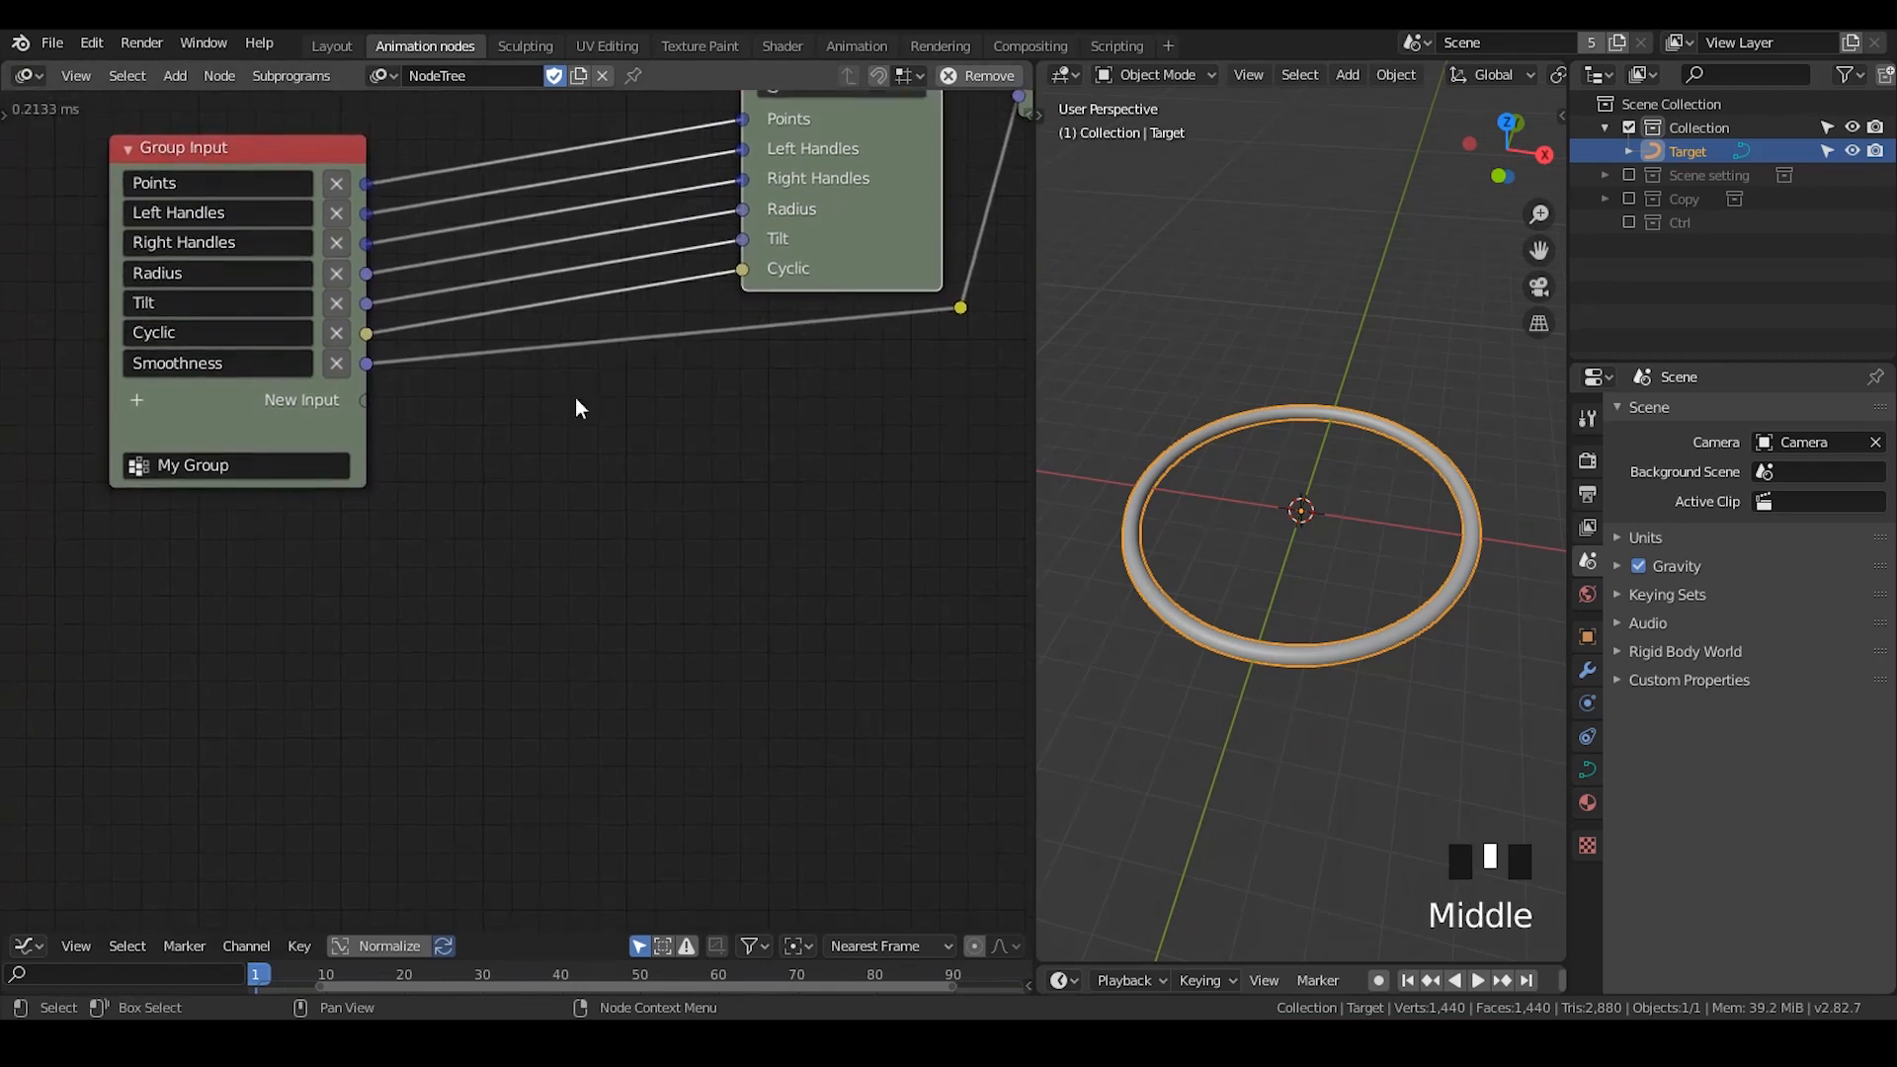
{"action": "key", "text": "ctrl+a"}
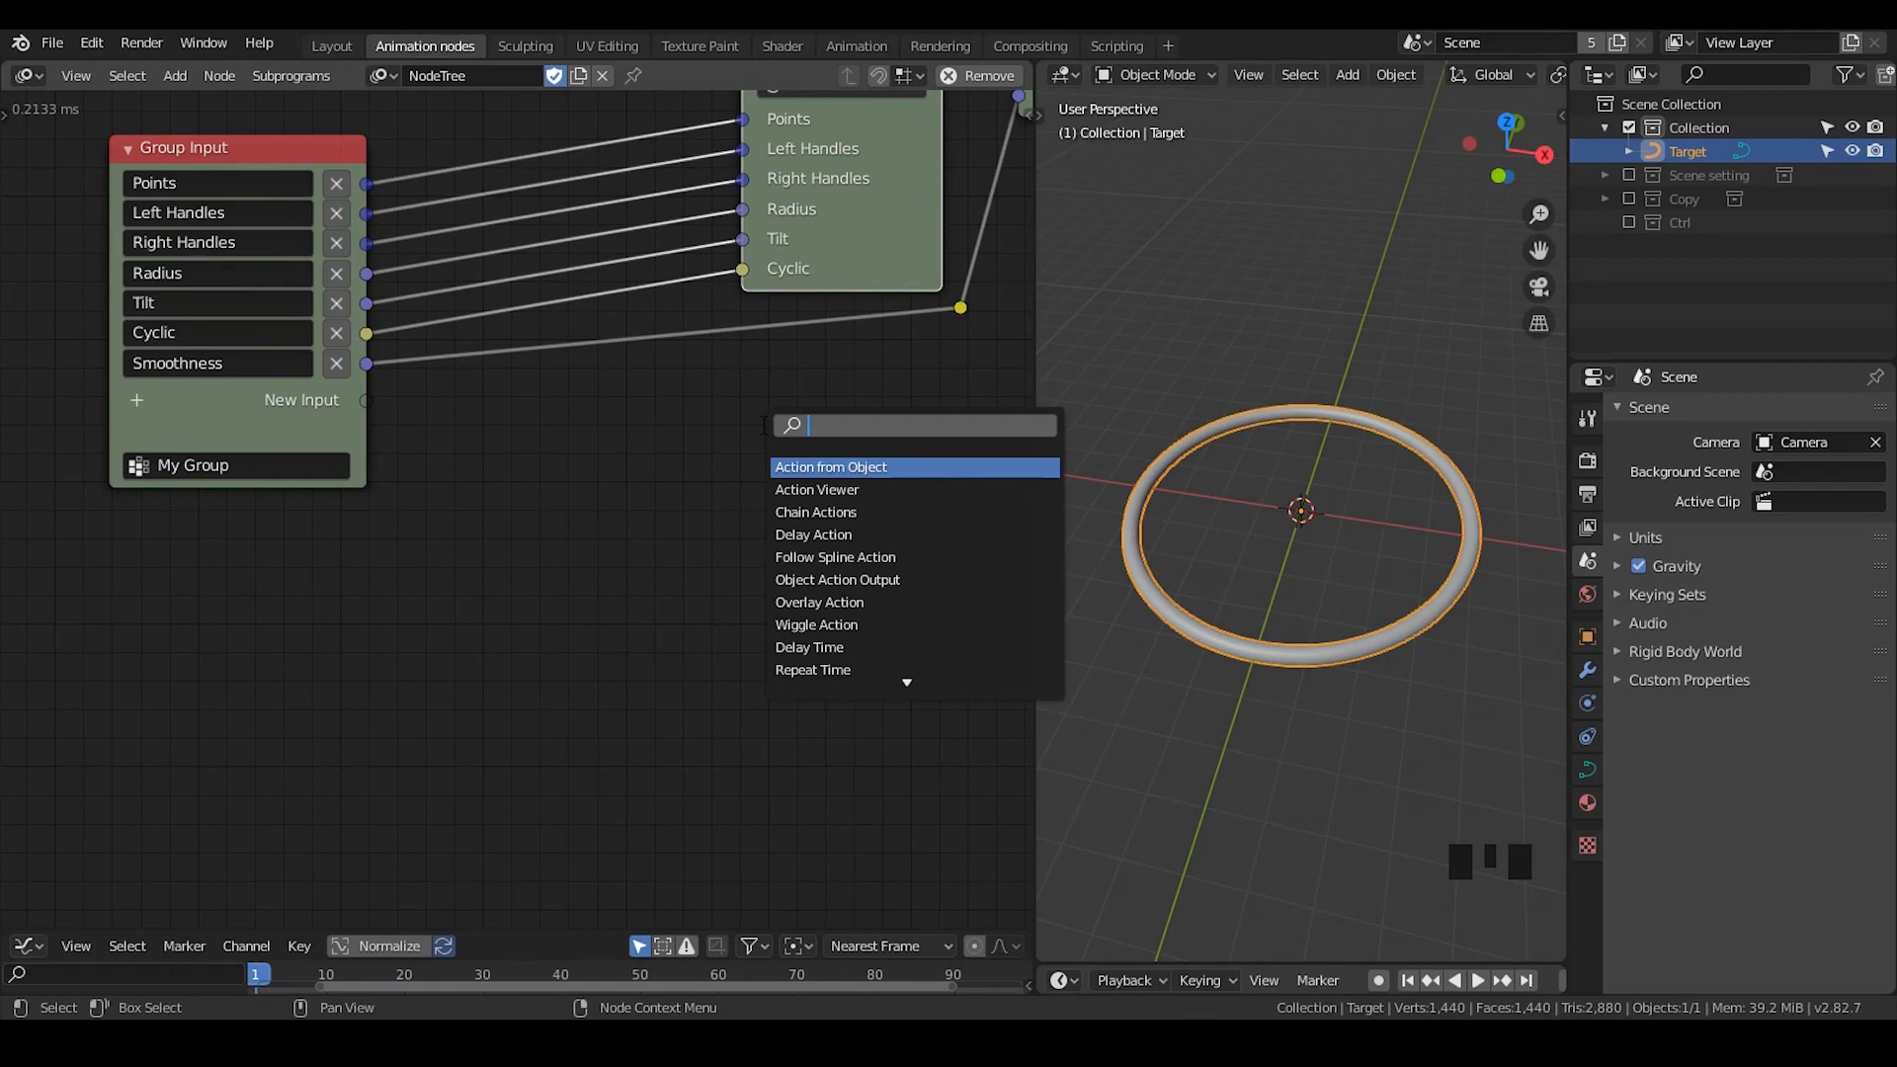
{"action": "type", "text": "switch"}
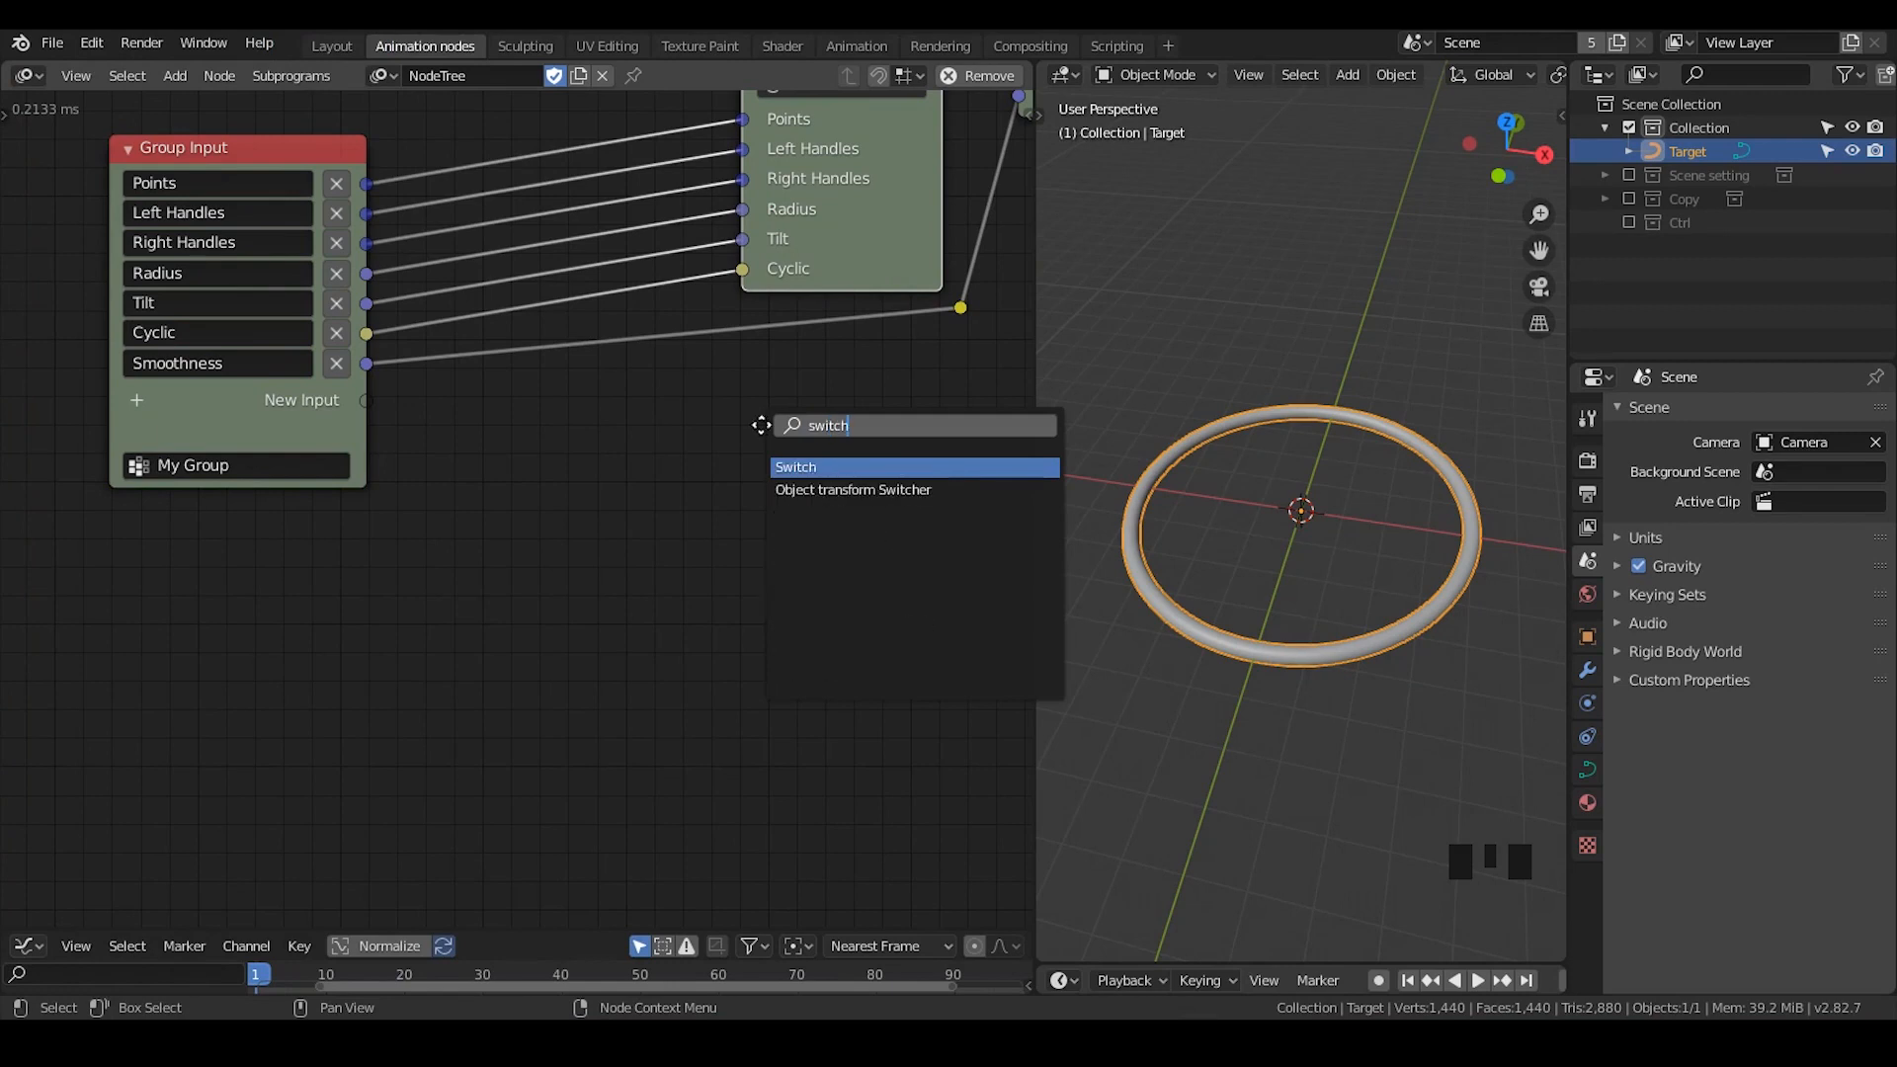
{"action": "key", "text": "Return"}
{"action": "left_click", "coordinate": [718, 396]}
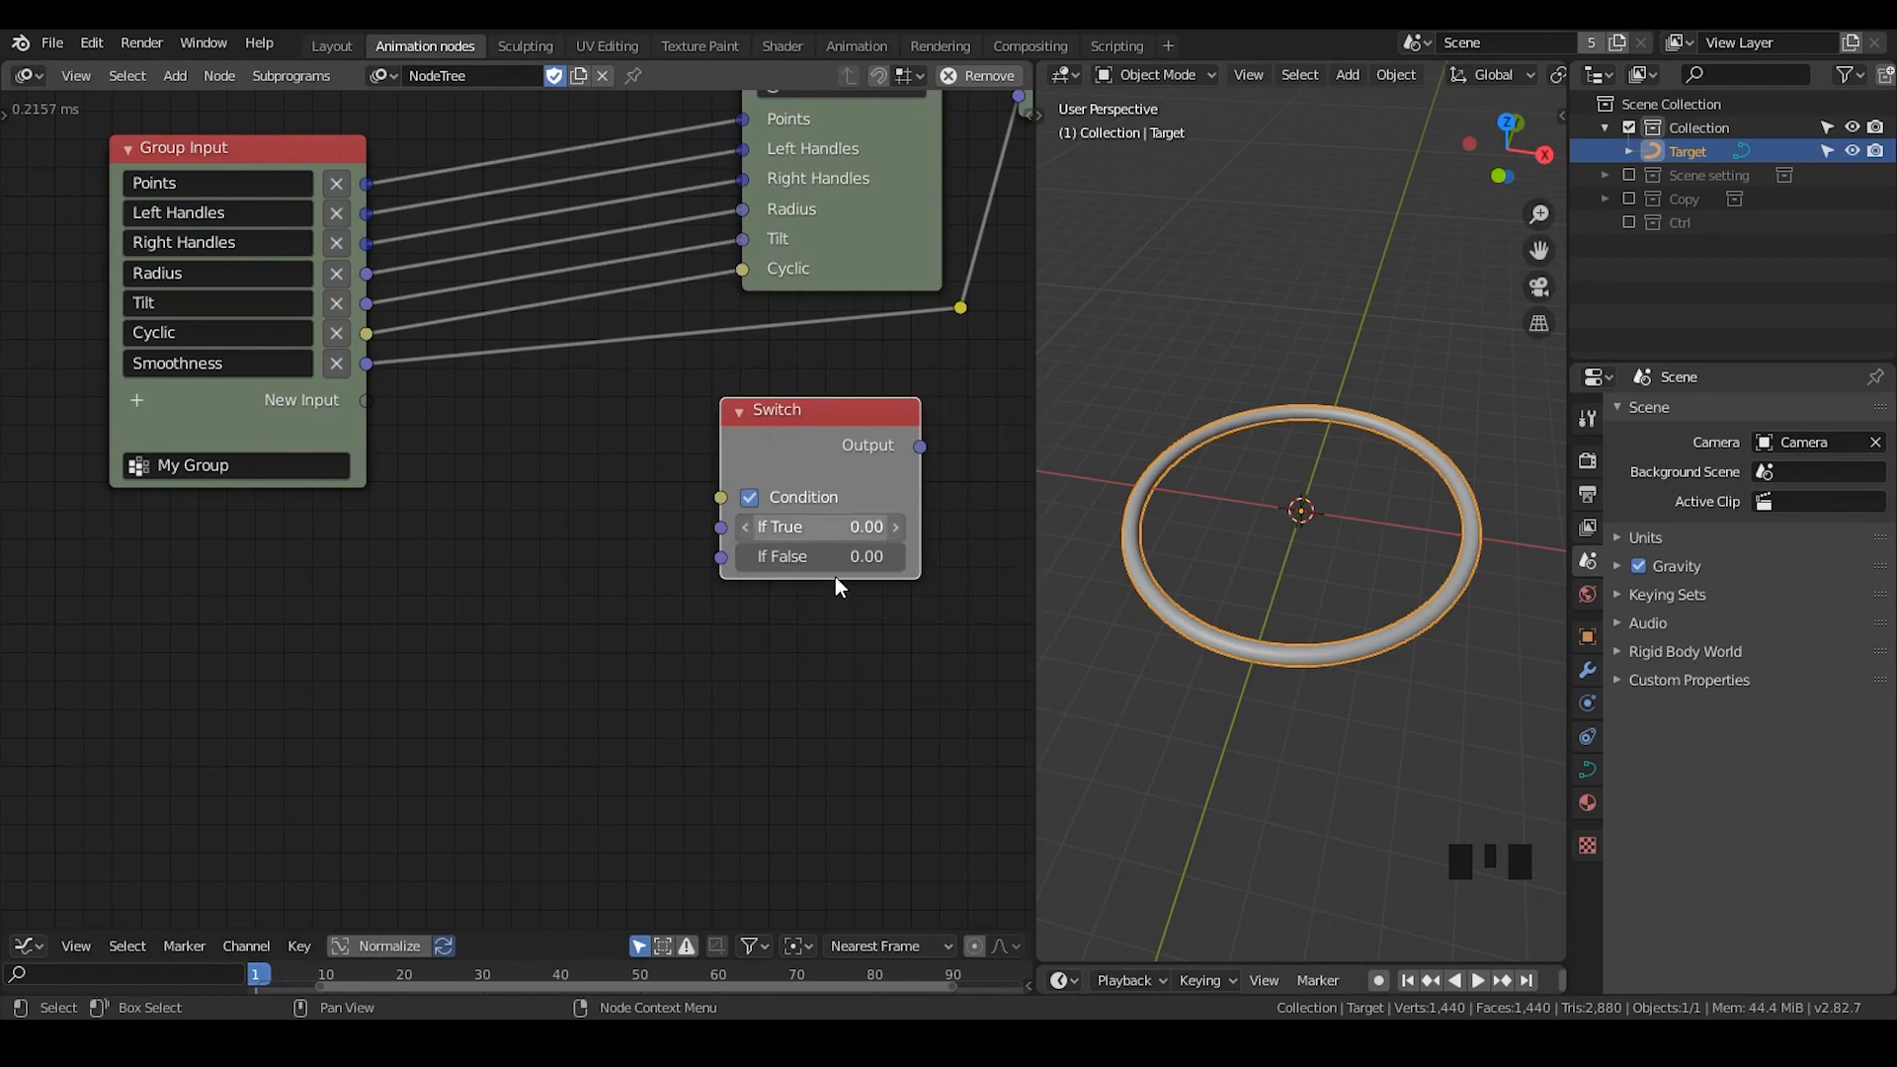
- Add a Float List input to the Group Input node and name it Radius list
{"action": "middle_click_drag", "start_coordinate": [542, 568], "coordinate": [619, 583]}
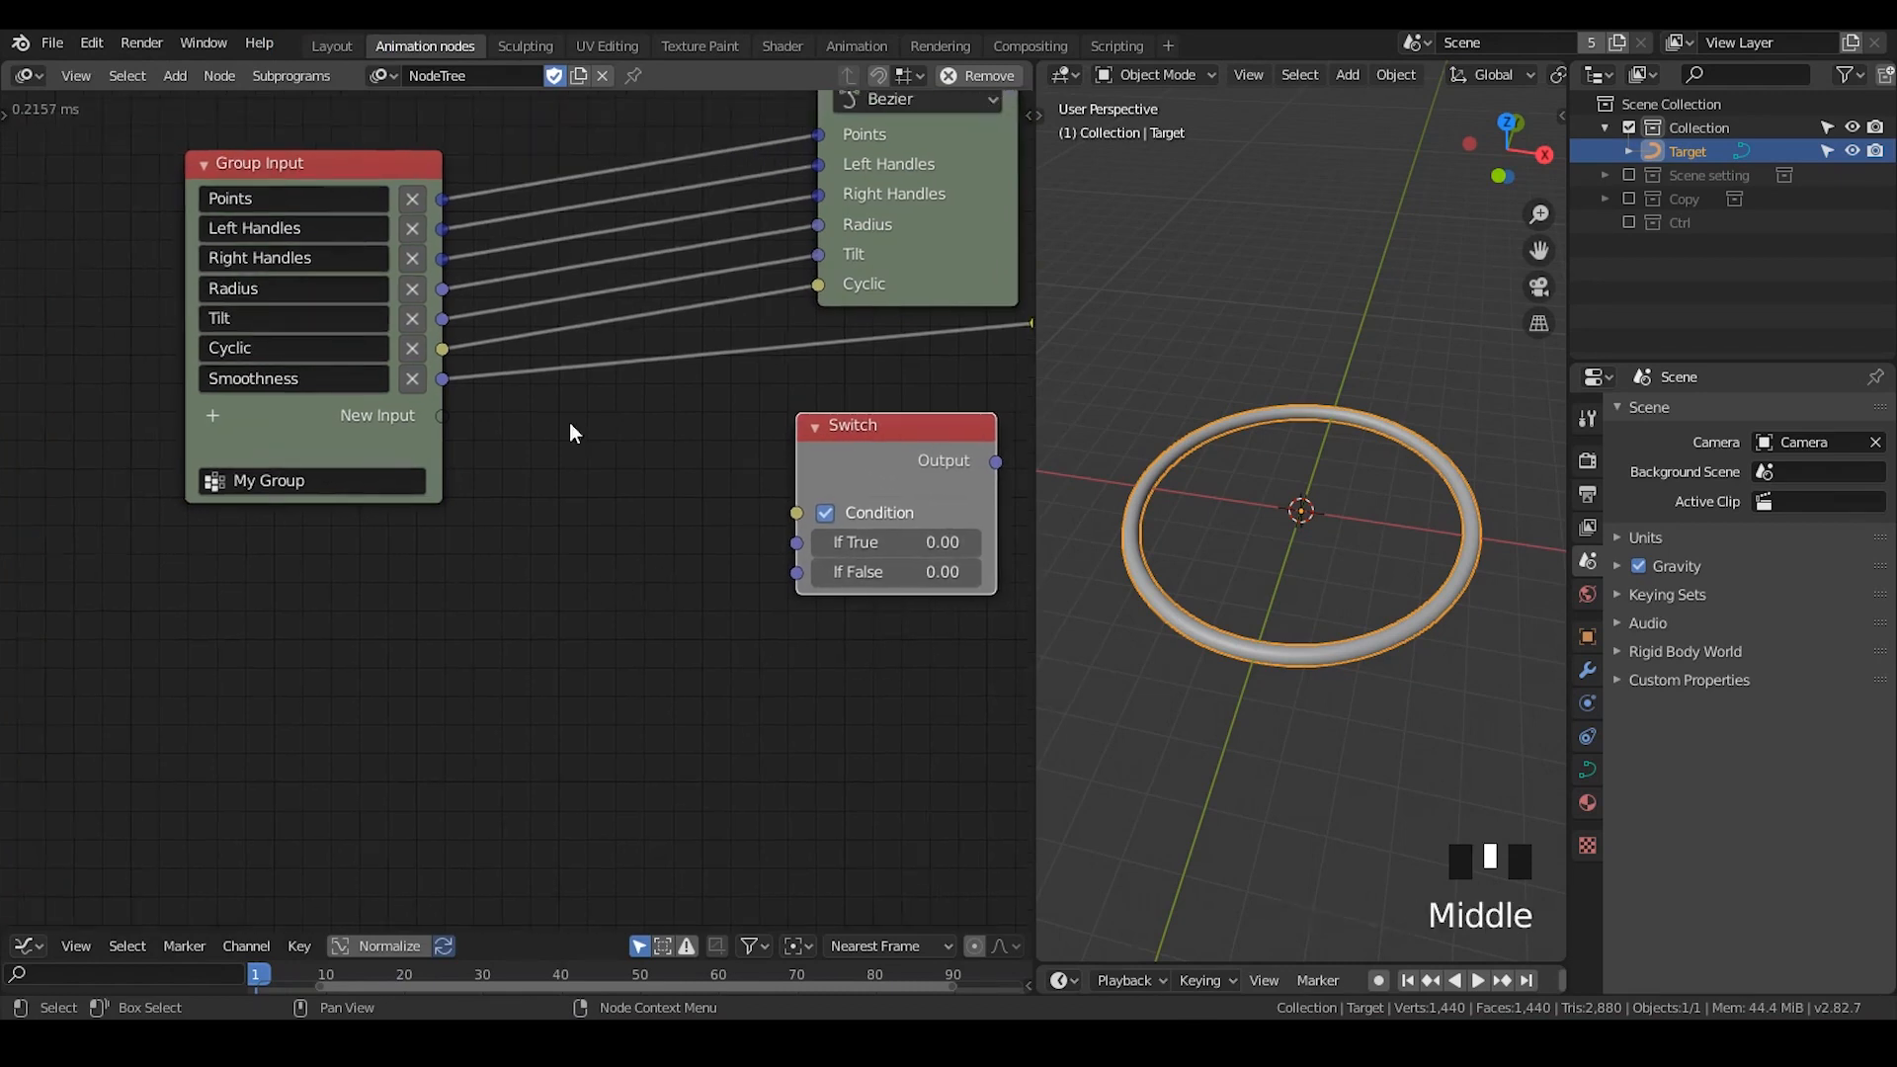
{"action": "left_click_drag", "start_coordinate": [389, 176], "coordinate": [317, 179]}
{"action": "left_click", "coordinate": [142, 421]}
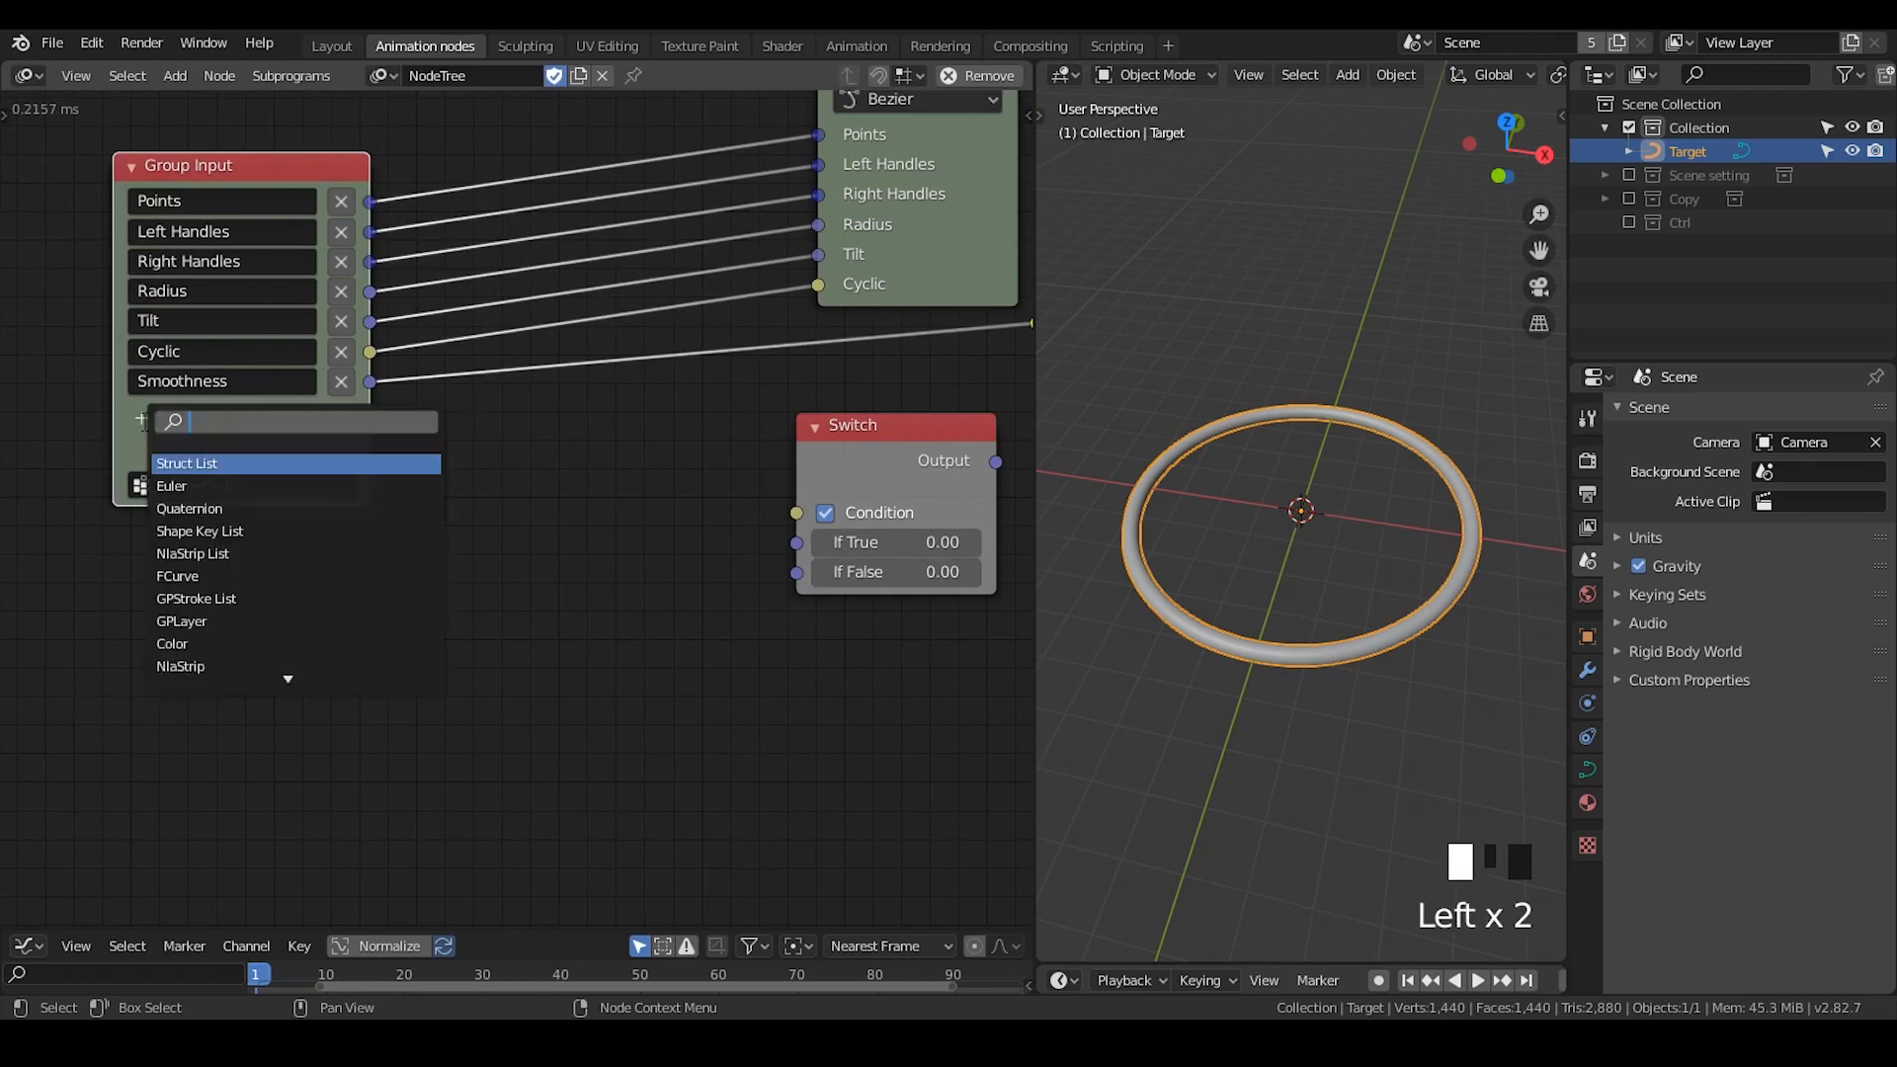
{"action": "type", "text": "float"}
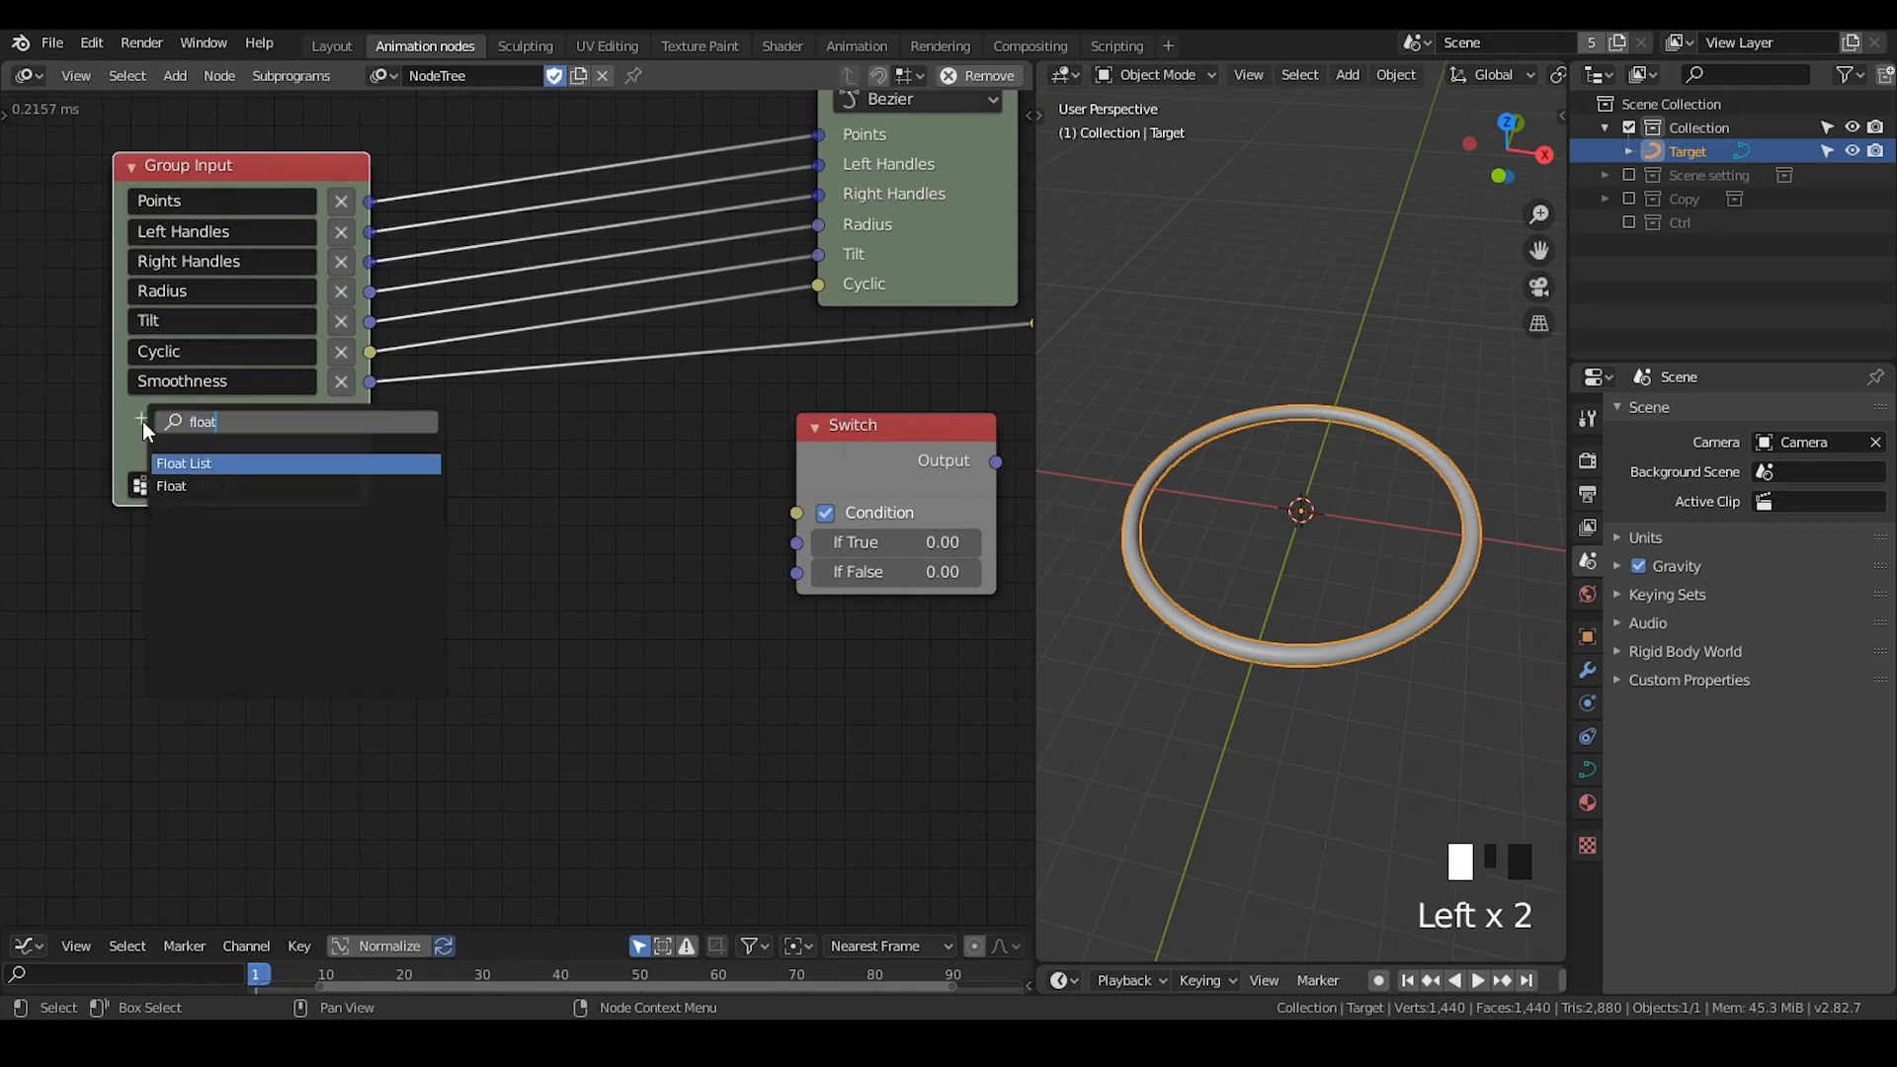
{"action": "key", "text": "Return"}
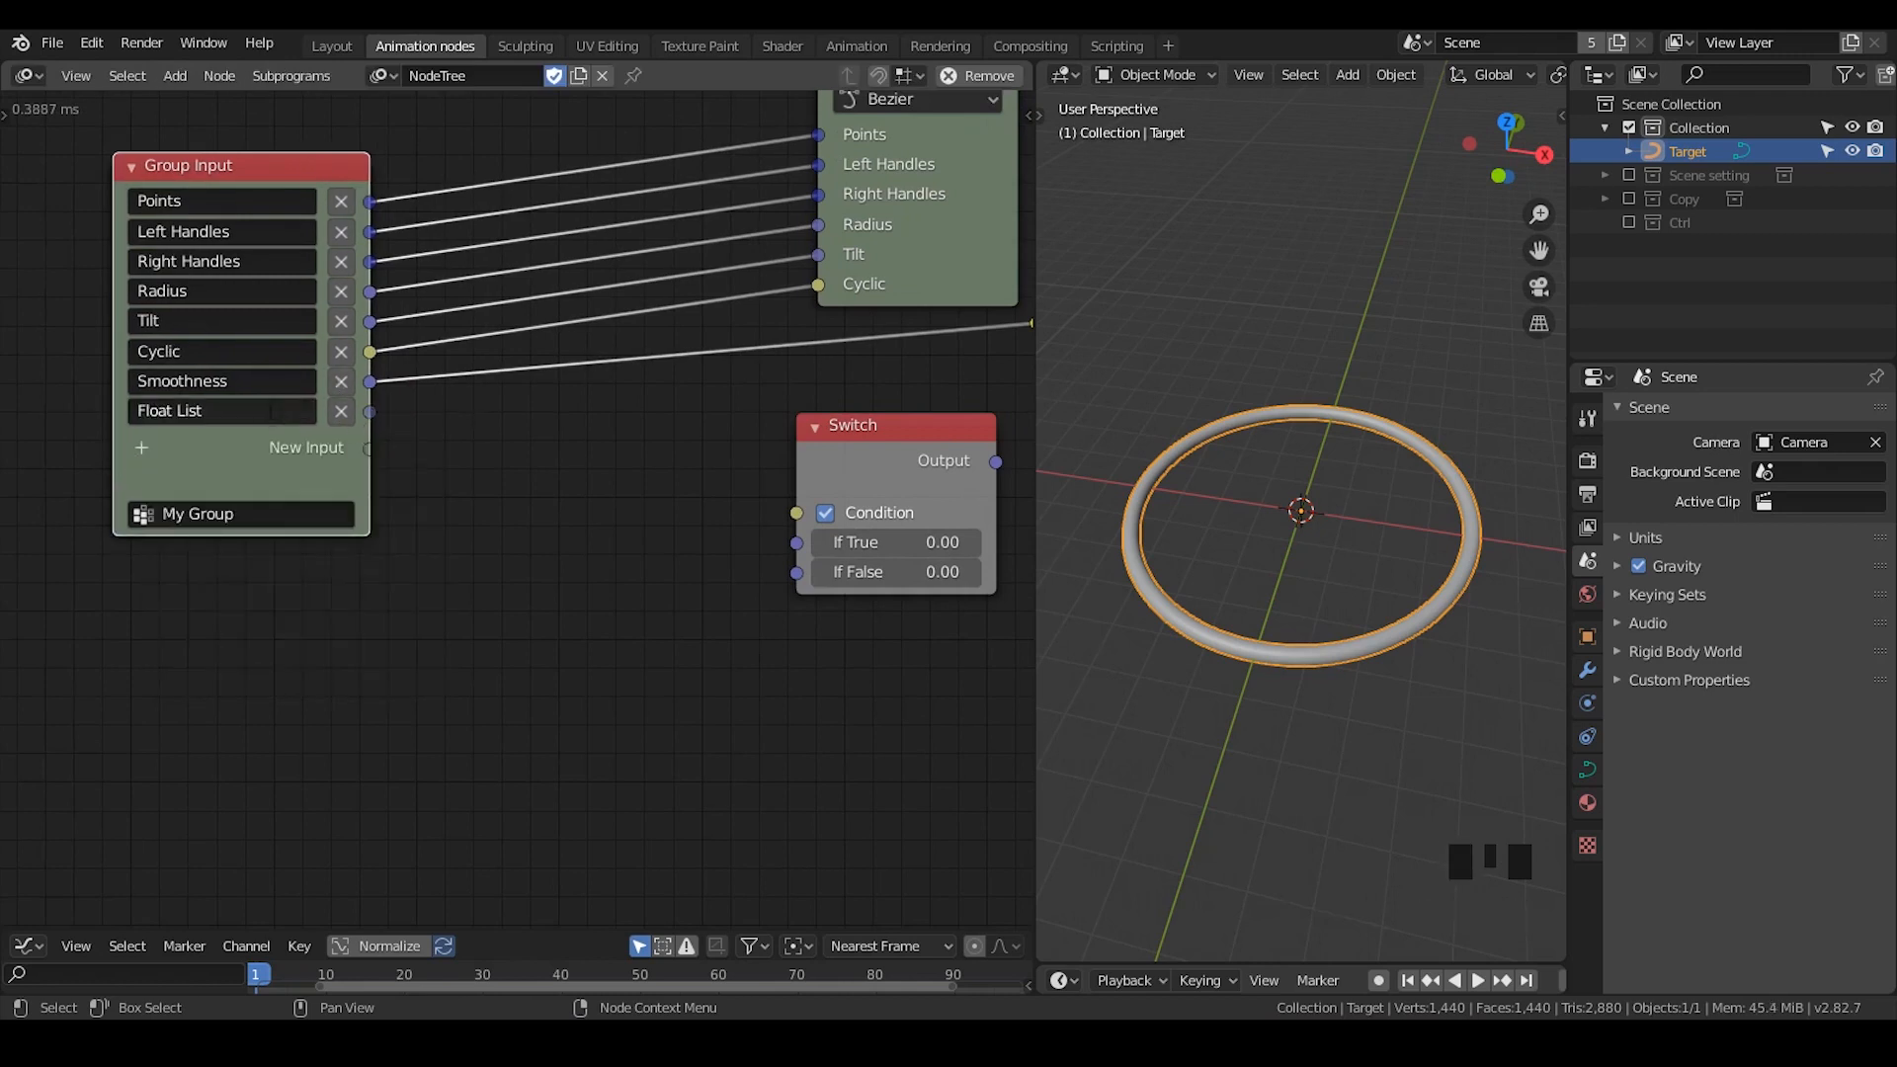
{"action": "left_click", "coordinate": [270, 410]}
{"action": "type", "text": "Radius list"}
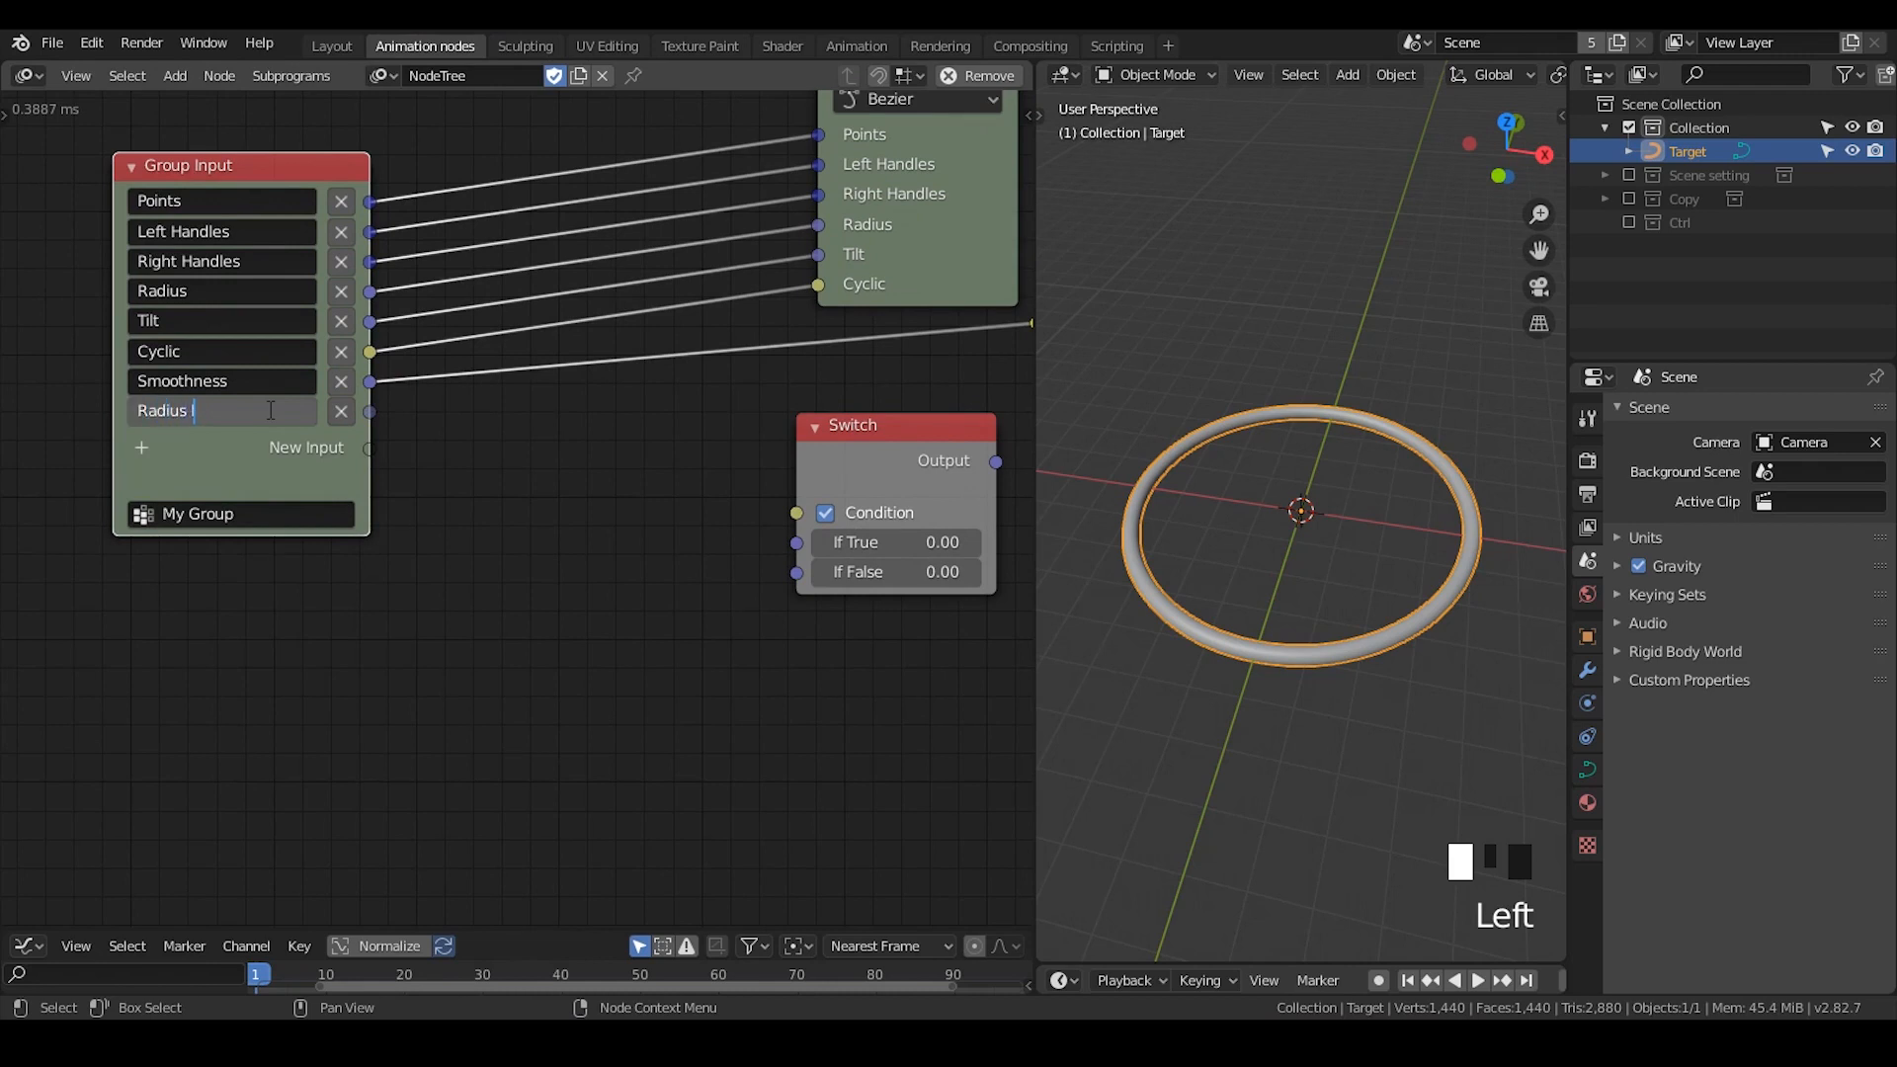
{"action": "left_click", "coordinate": [367, 392]}
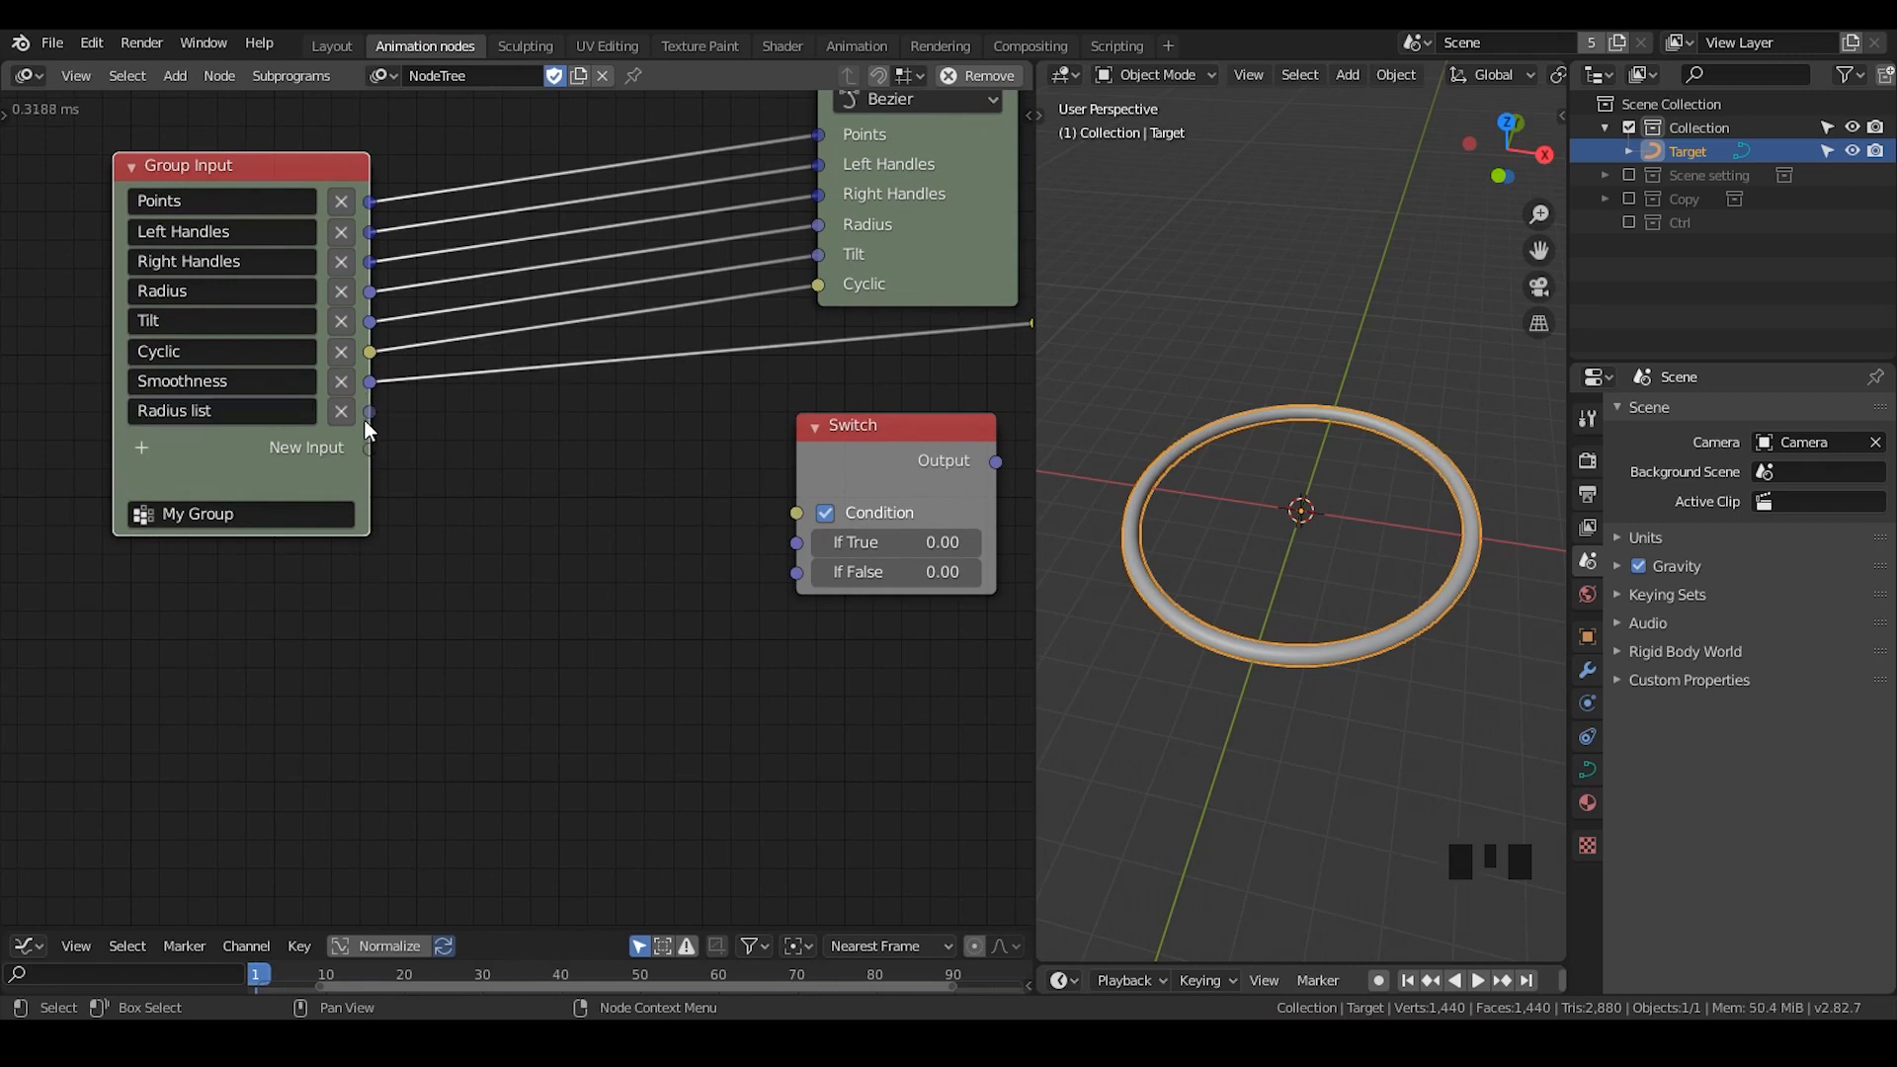
- Link Radius list to the Switch's If True socket and the Switch's Output to the Radius socket of Spline from Points
{"action": "left_click_drag", "start_coordinate": [370, 412], "coordinate": [801, 561]}
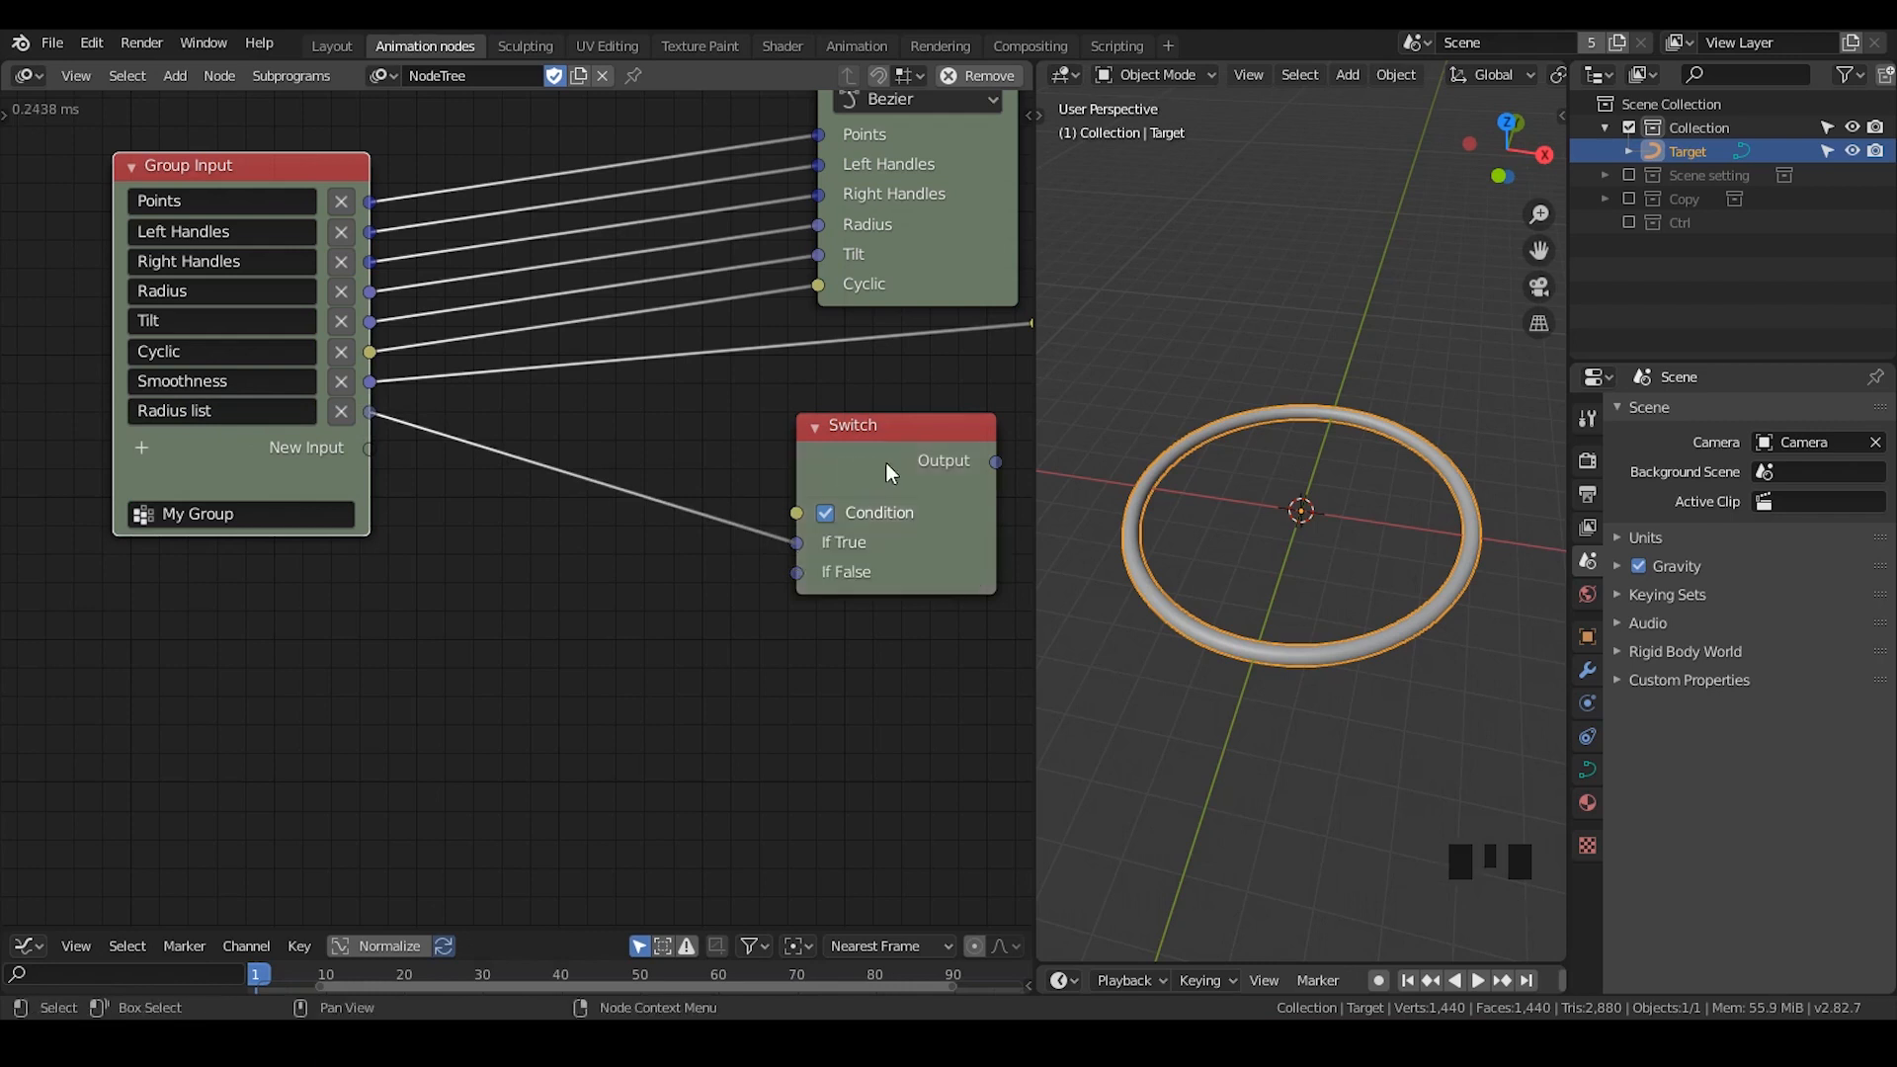
{"action": "left_click_drag", "start_coordinate": [884, 463], "coordinate": [737, 454]}
{"action": "scroll", "coordinate": [737, 453], "scroll_direction": "up", "scroll_amount": 1}
{"action": "middle_click_drag", "start_coordinate": [737, 453], "coordinate": [762, 450]}
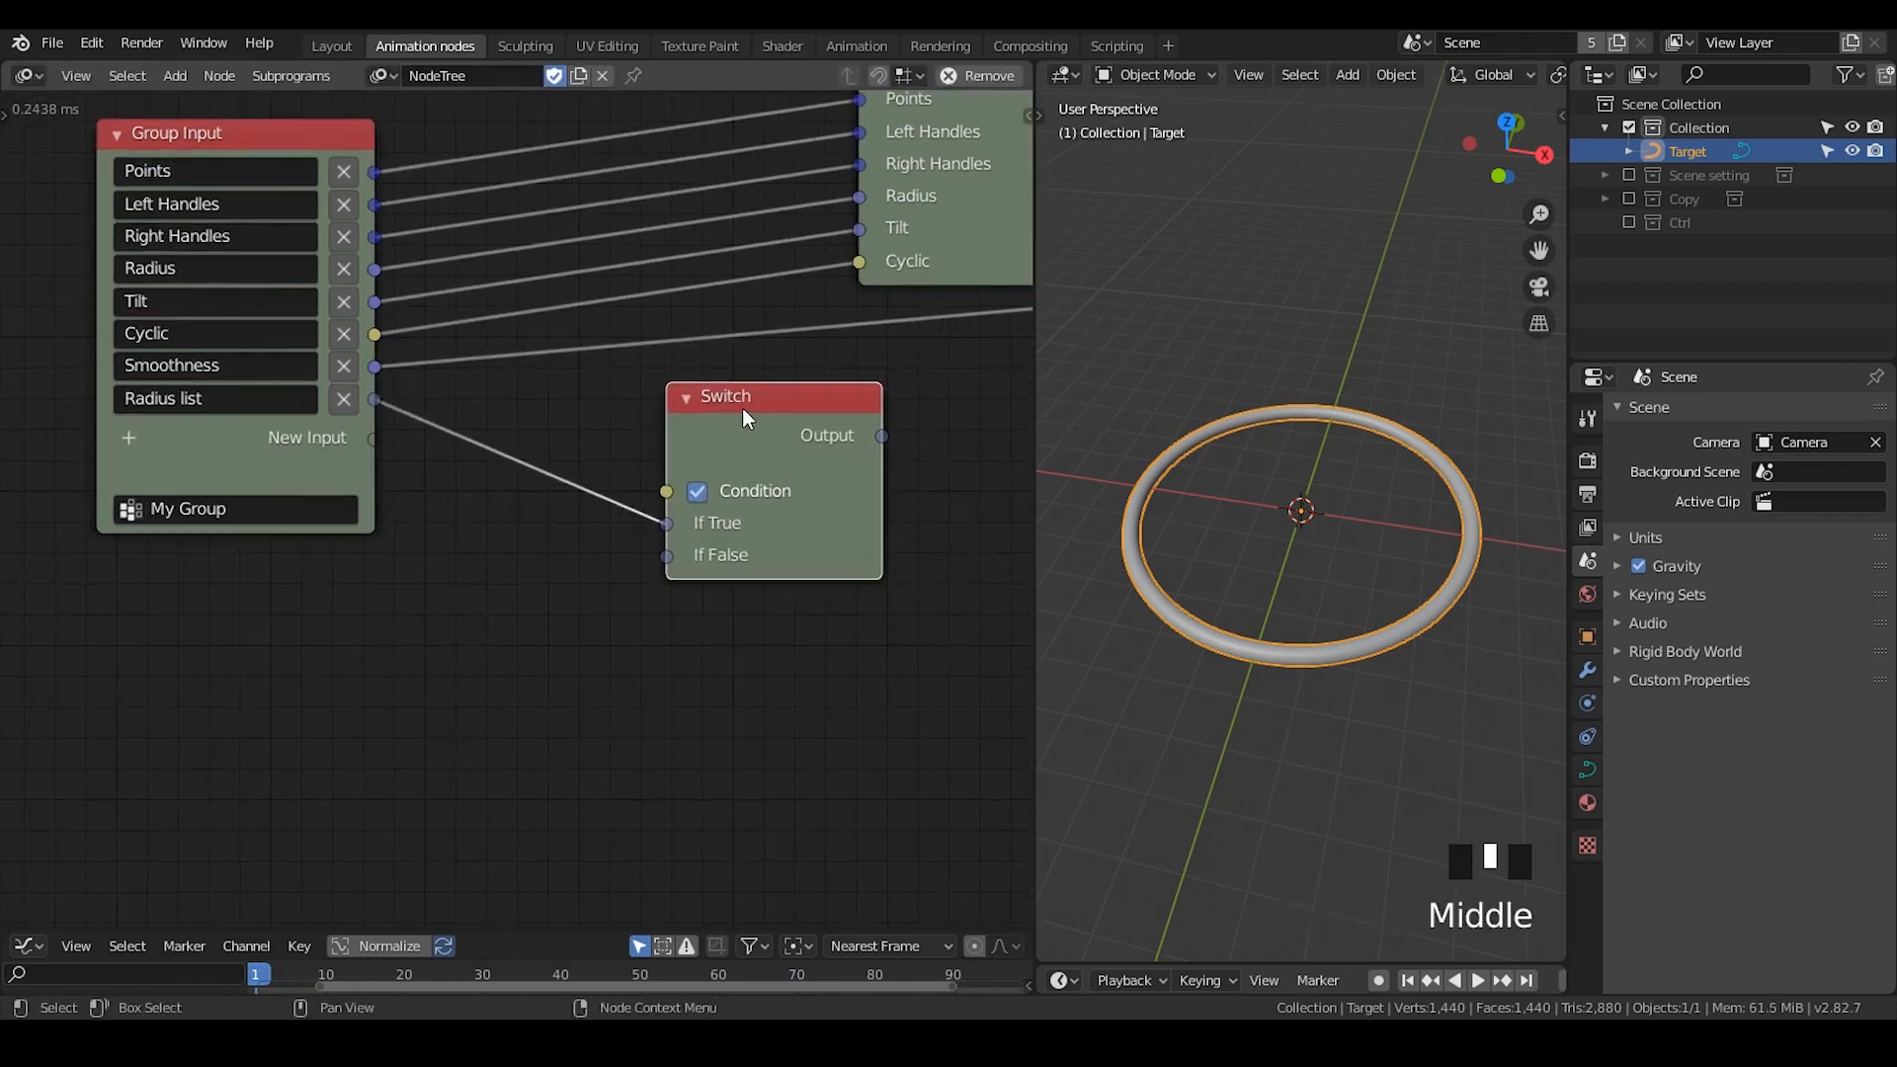
{"action": "left_click_drag", "start_coordinate": [743, 407], "coordinate": [755, 403]}
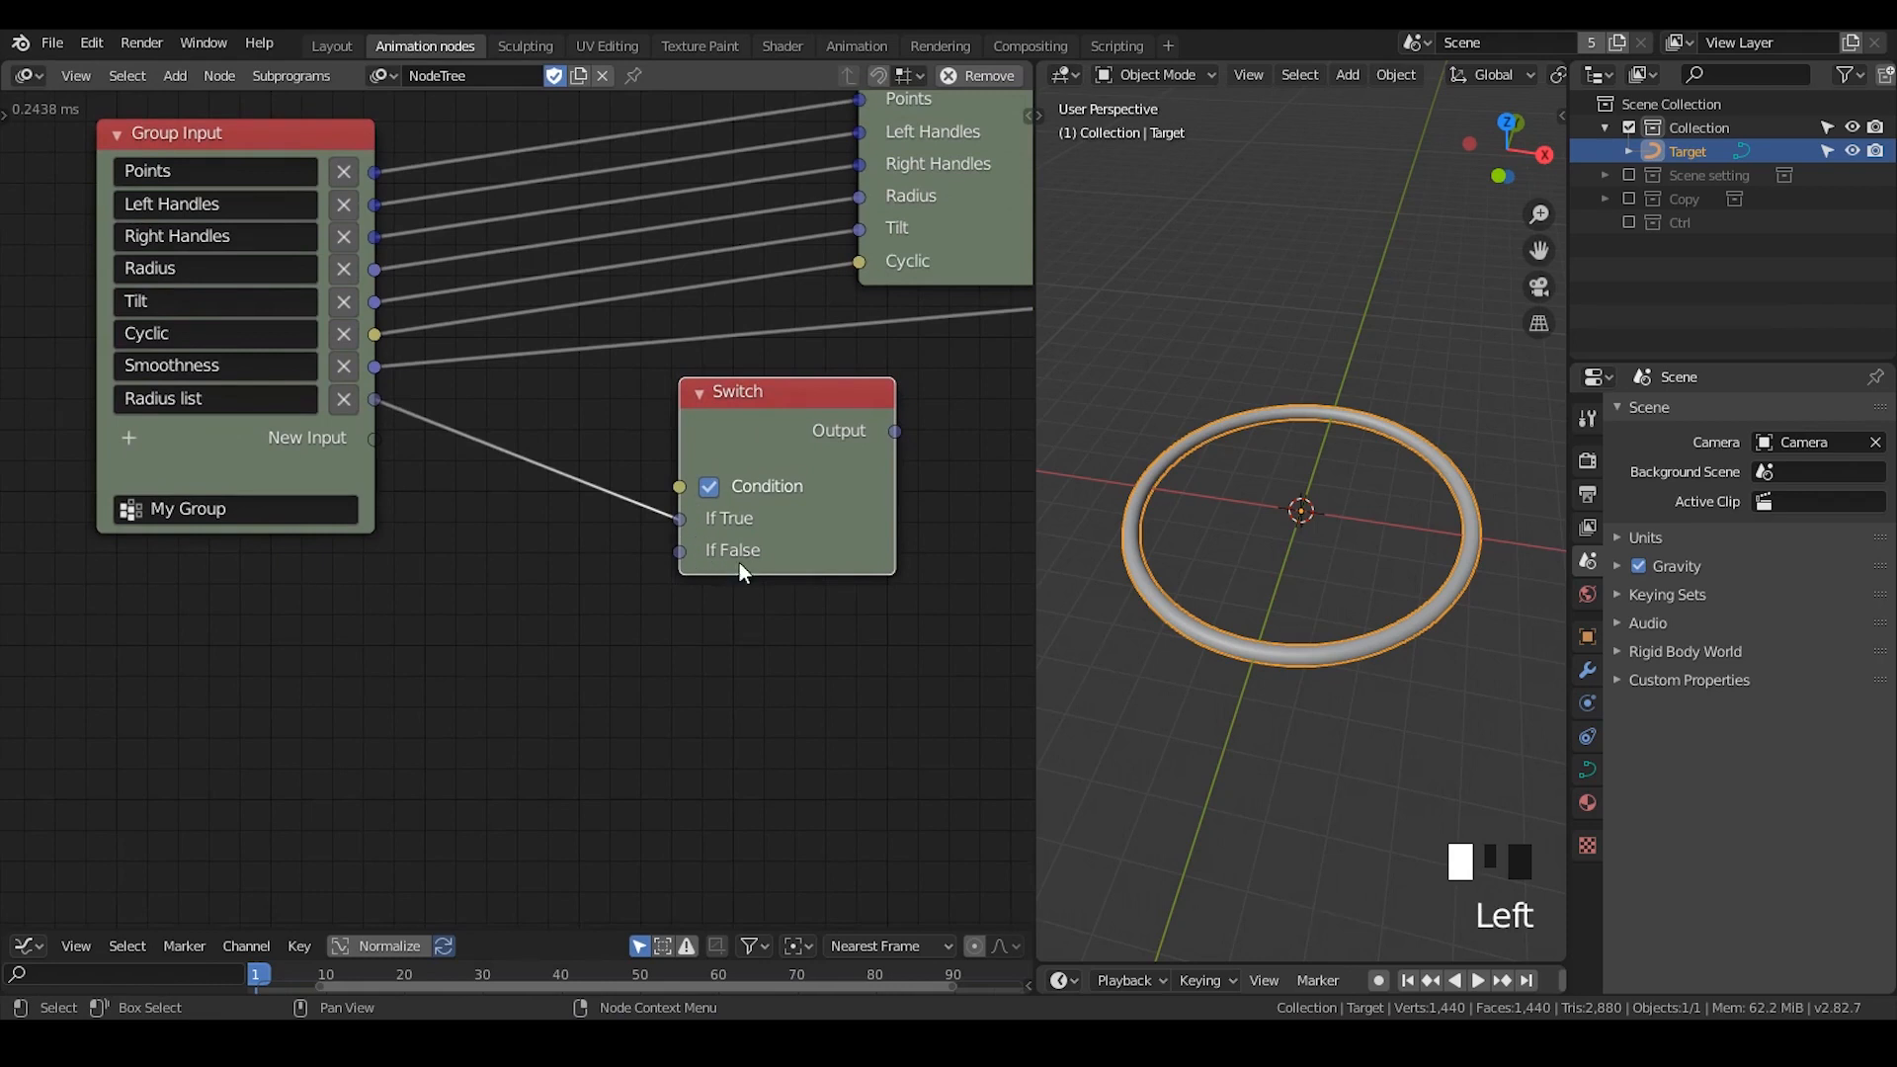
{"action": "left_click_drag", "start_coordinate": [781, 530], "coordinate": [723, 537]}
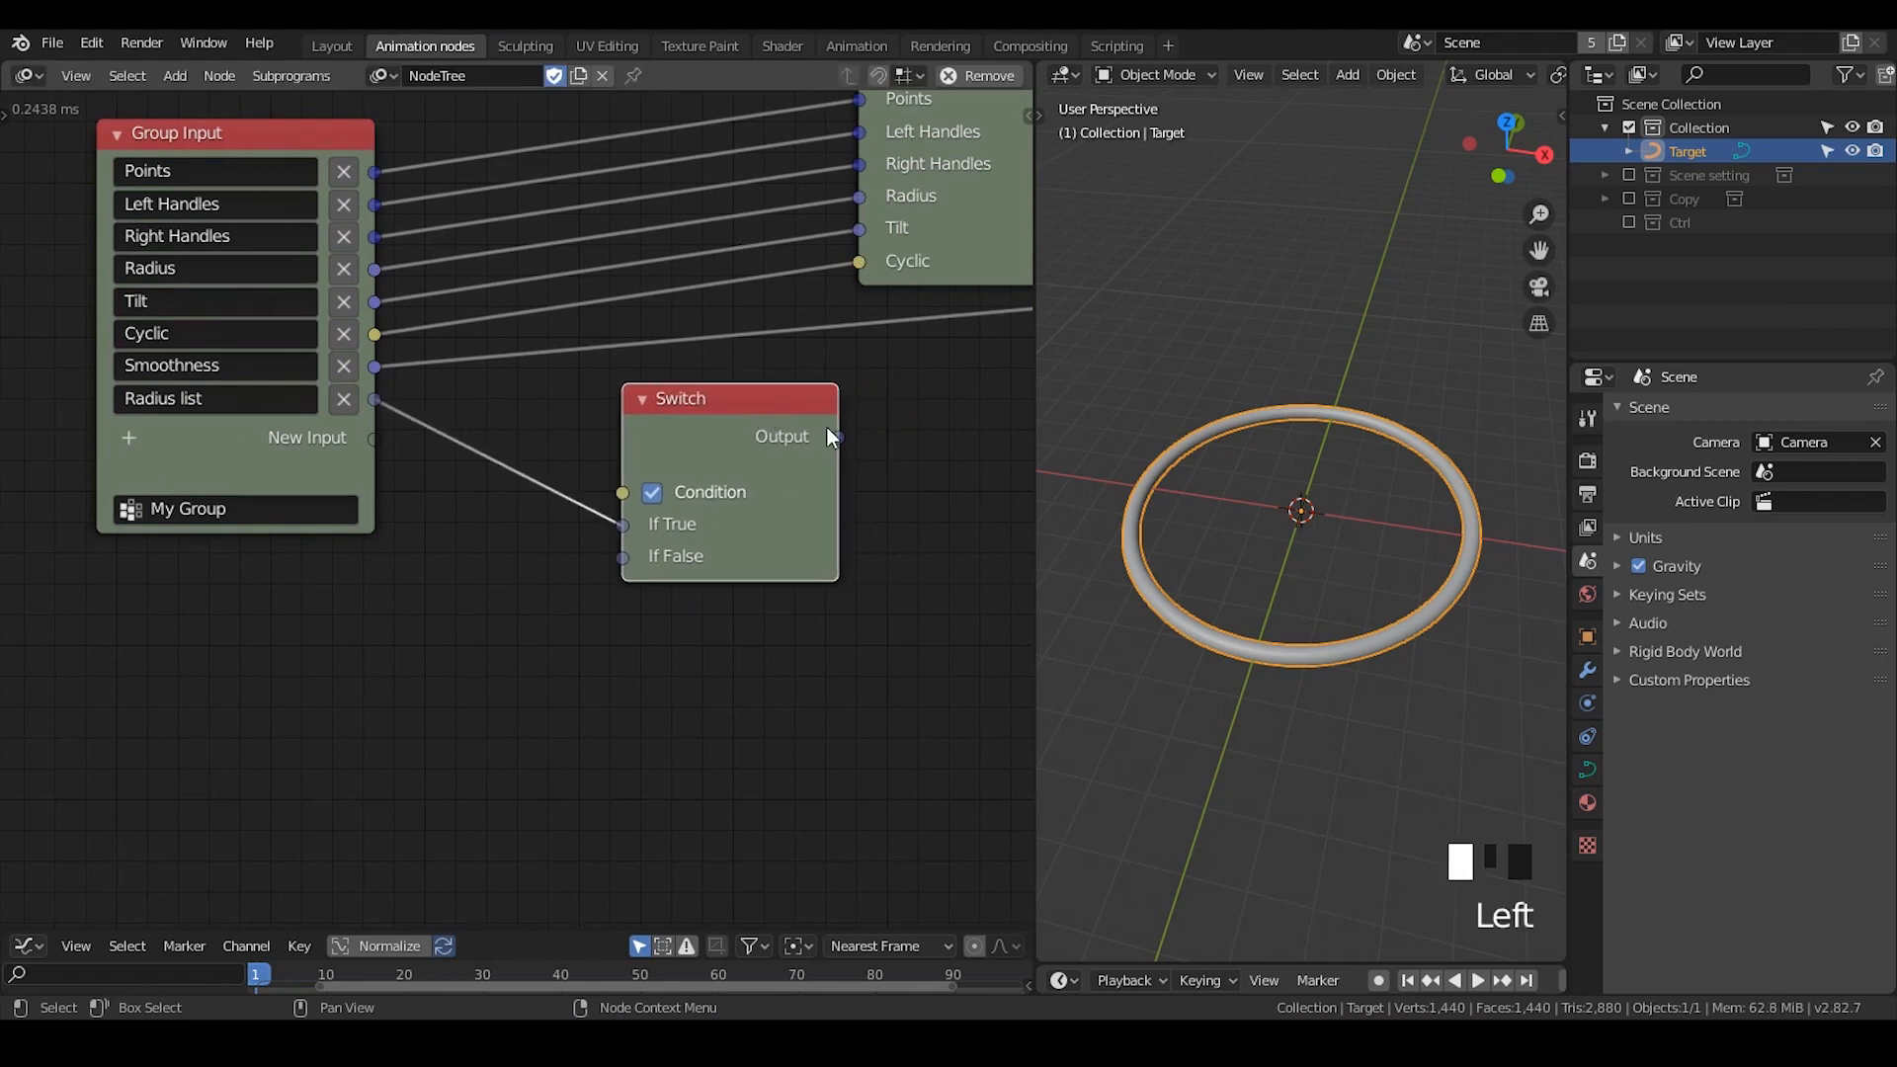
{"action": "left_click_drag", "start_coordinate": [837, 437], "coordinate": [847, 195]}
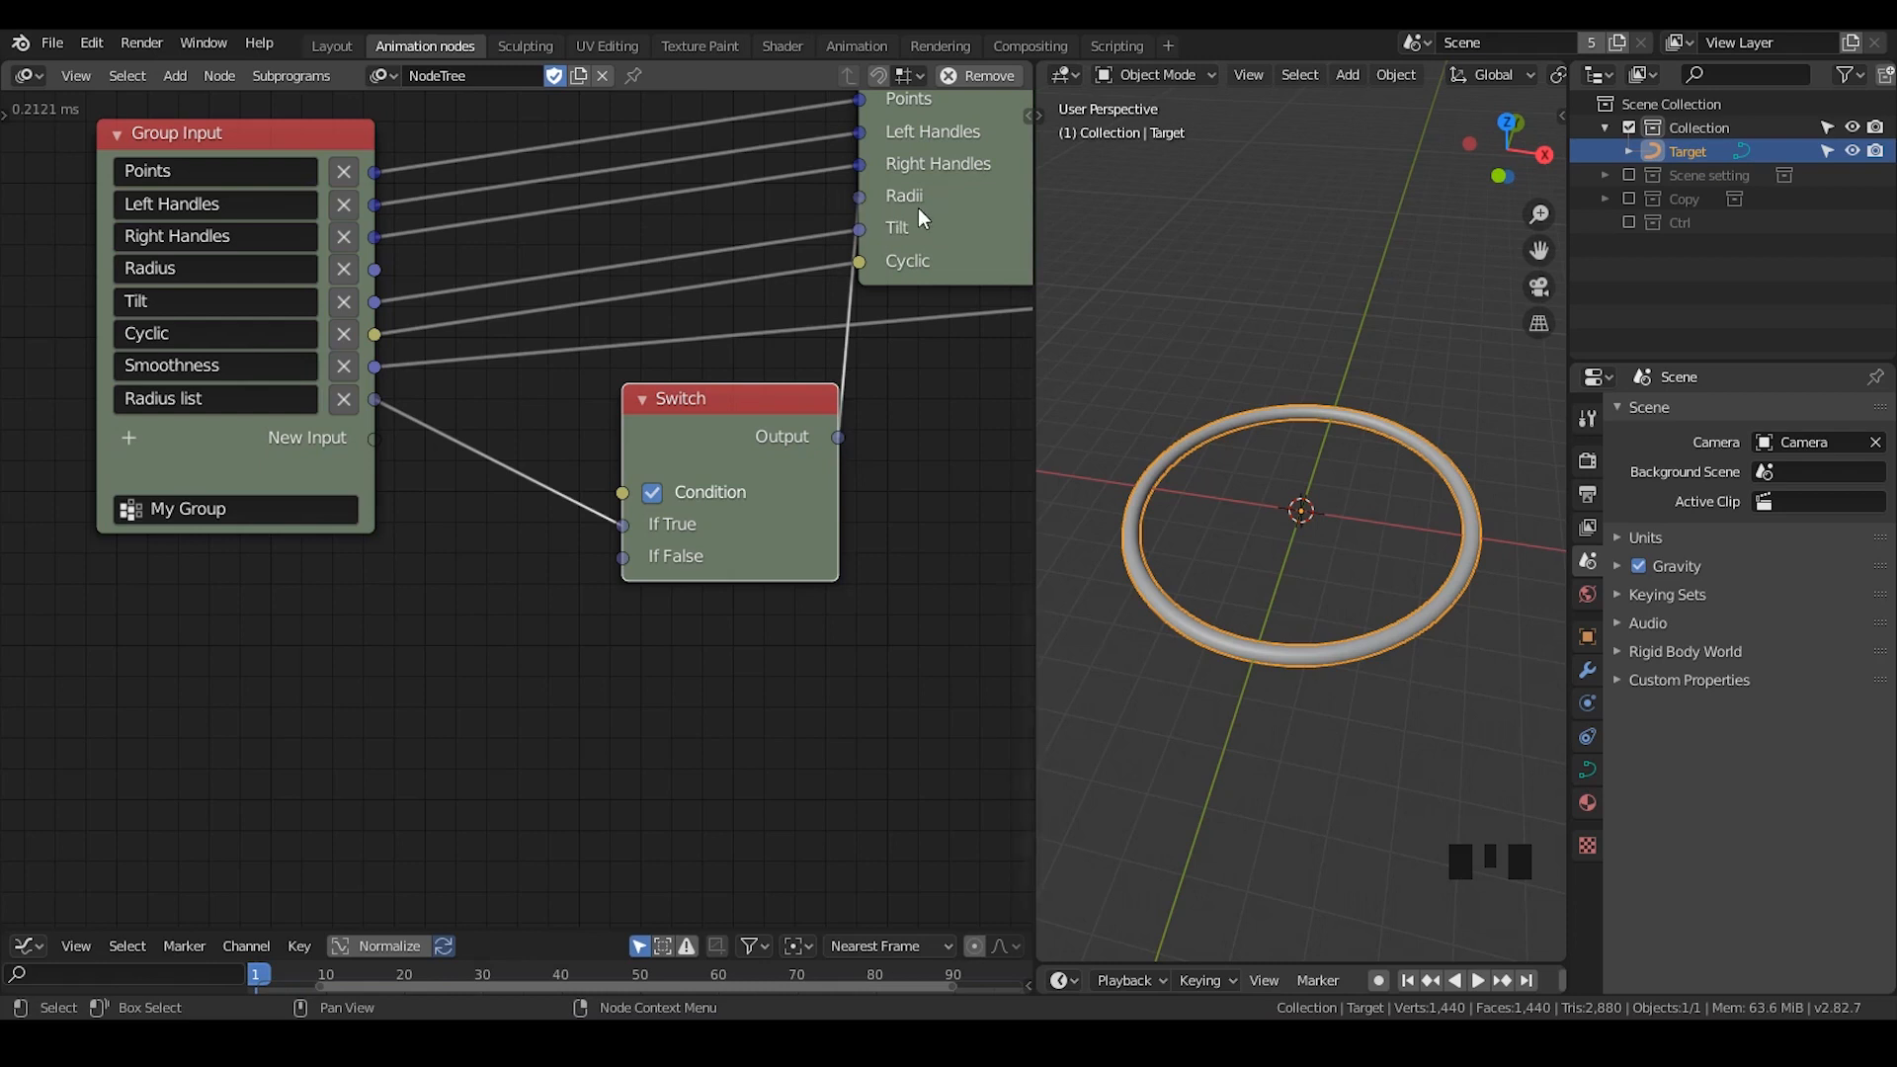
- Link the Radius group input to the Switch's If False socket, placing the resulting Create Float List node between Group Input and Switch
{"action": "middle_click_drag", "start_coordinate": [495, 291], "coordinate": [549, 303]}
{"action": "left_click_drag", "start_coordinate": [389, 149], "coordinate": [296, 146]}
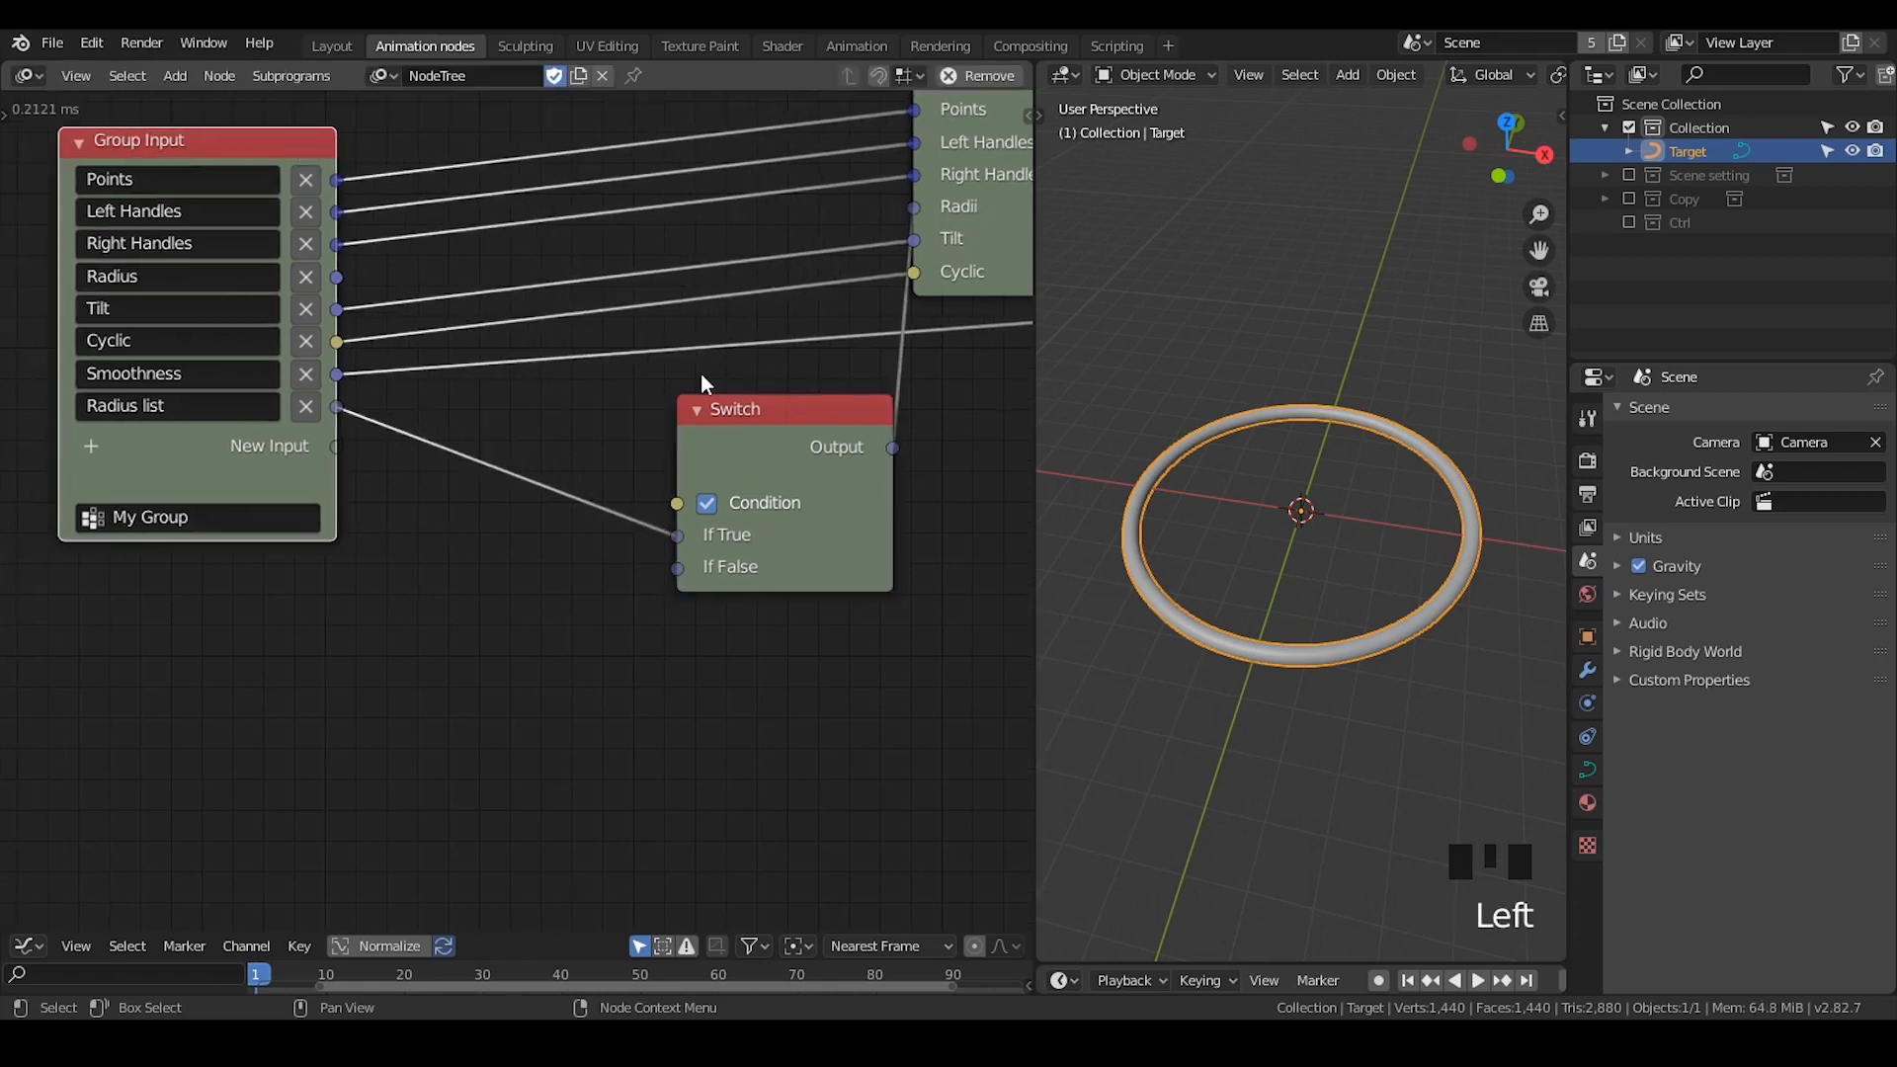
{"action": "left_click_drag", "start_coordinate": [723, 406], "coordinate": [660, 340]}
{"action": "mouse_move", "coordinate": [337, 277]}
{"action": "left_mouse_down"}
{"action": "mouse_move", "coordinate": [407, 245]}
{"action": "mouse_move", "coordinate": [460, 328]}
{"action": "mouse_move", "coordinate": [439, 369]}
{"action": "mouse_move", "coordinate": [614, 518]}
{"action": "mouse_move", "coordinate": [450, 318]}
{"action": "mouse_move", "coordinate": [341, 284]}
{"action": "left_mouse_up"}
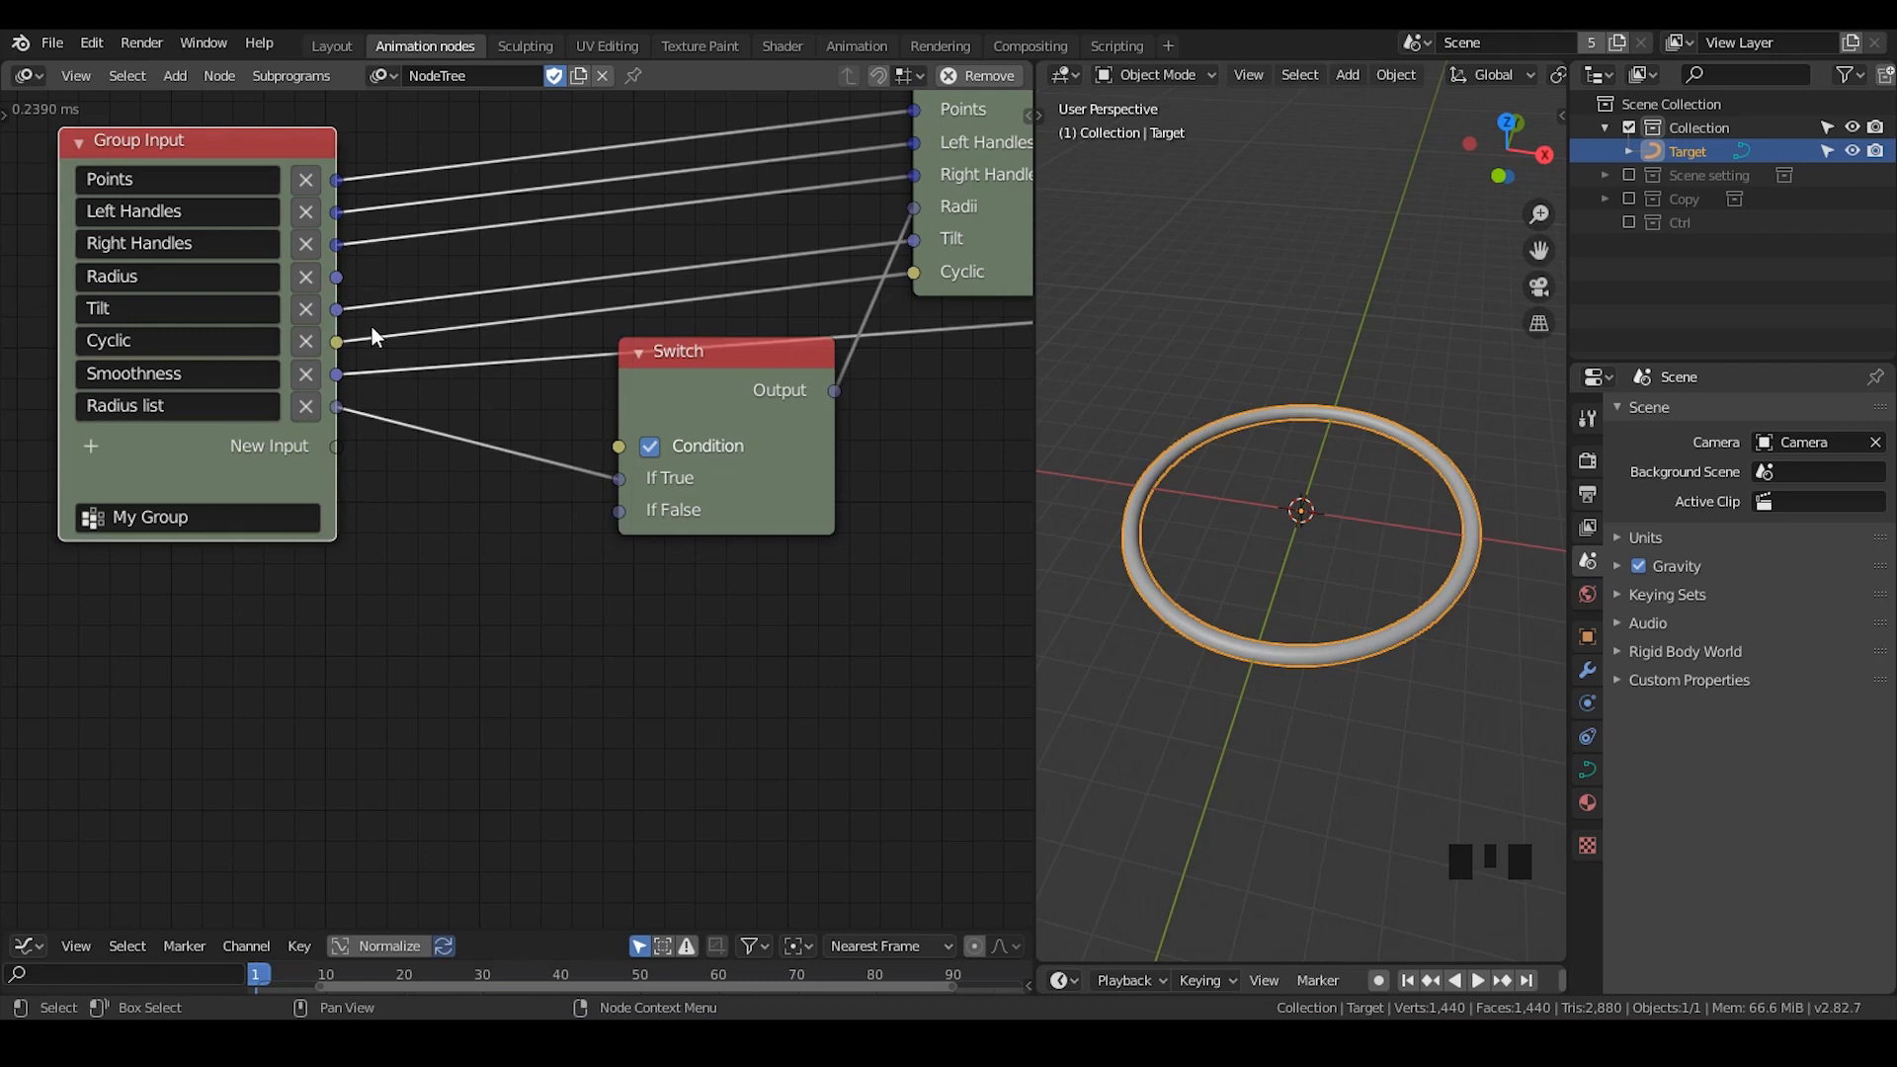
{"action": "left_click_drag", "start_coordinate": [339, 276], "coordinate": [619, 510]}
{"action": "left_click", "coordinate": [450, 280]}
{"action": "left_click_drag", "start_coordinate": [449, 280], "coordinate": [495, 383]}
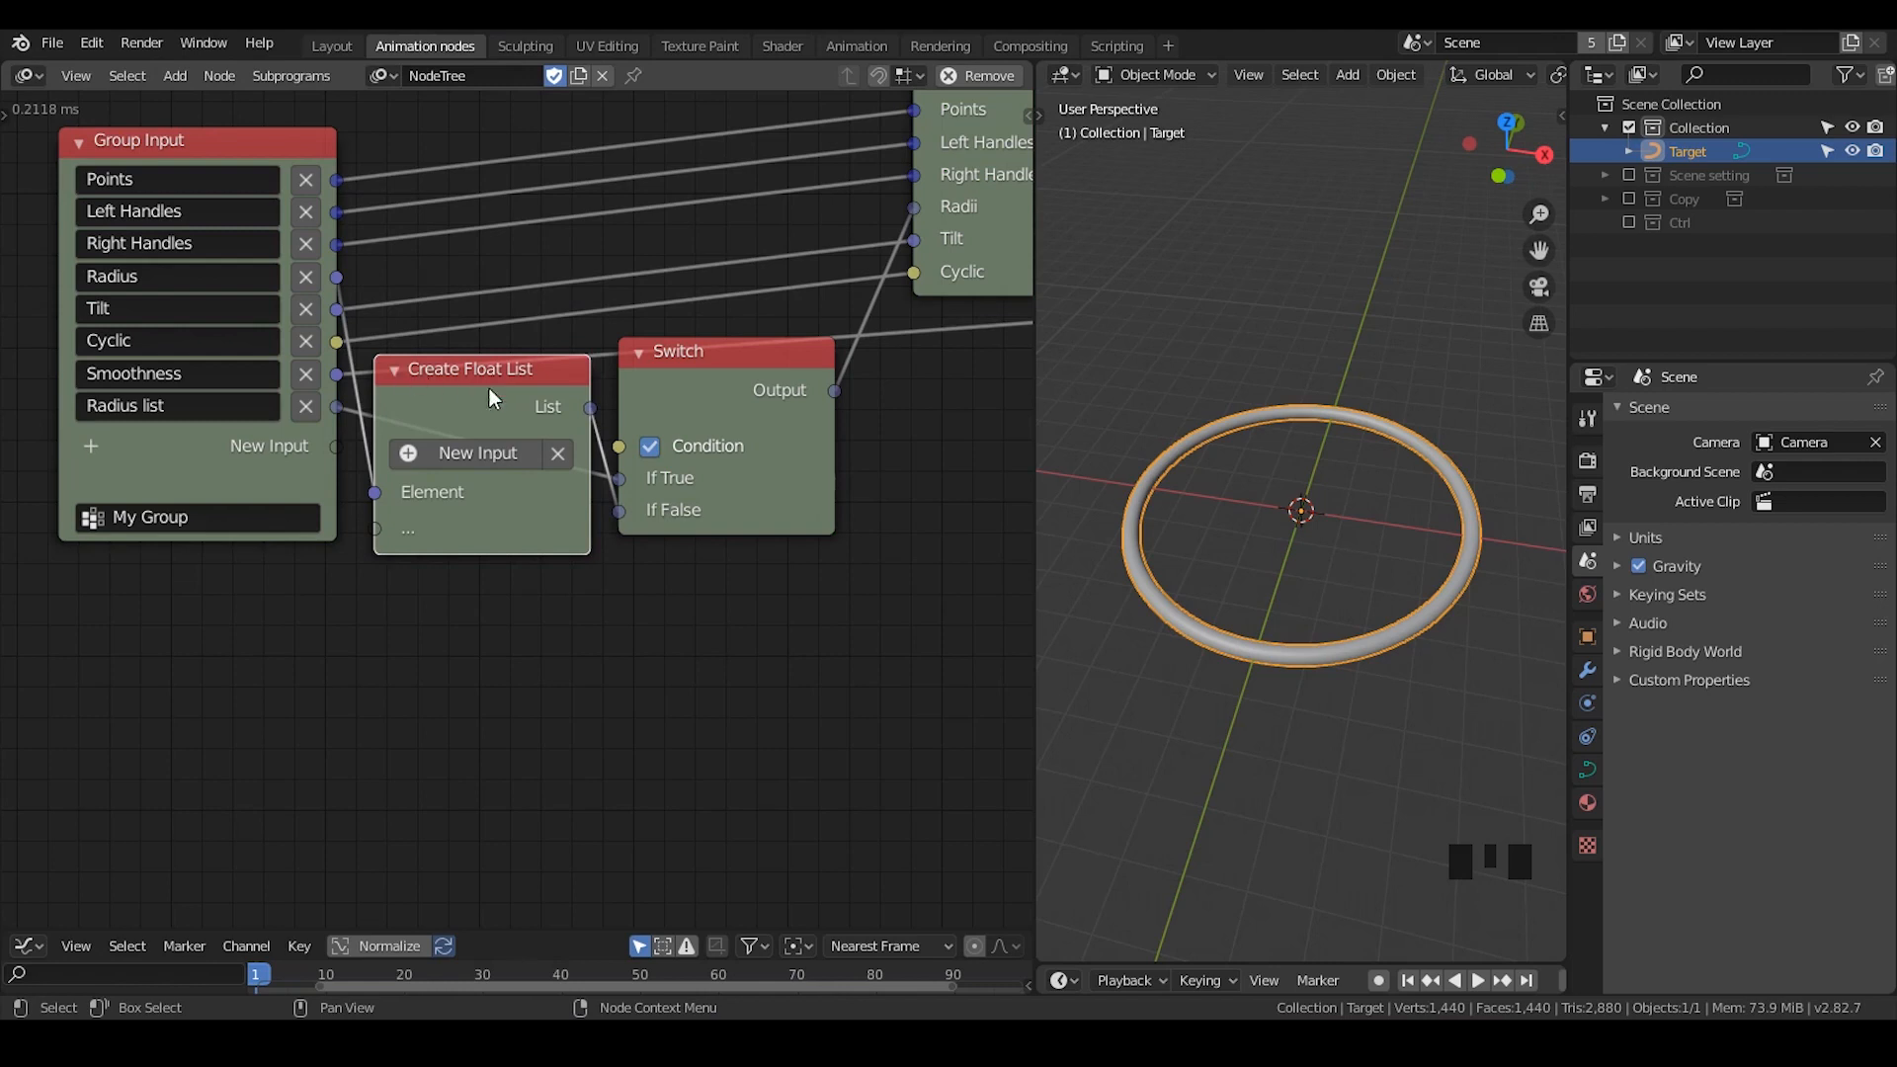
{"action": "left_click_drag", "start_coordinate": [745, 353], "coordinate": [757, 338]}
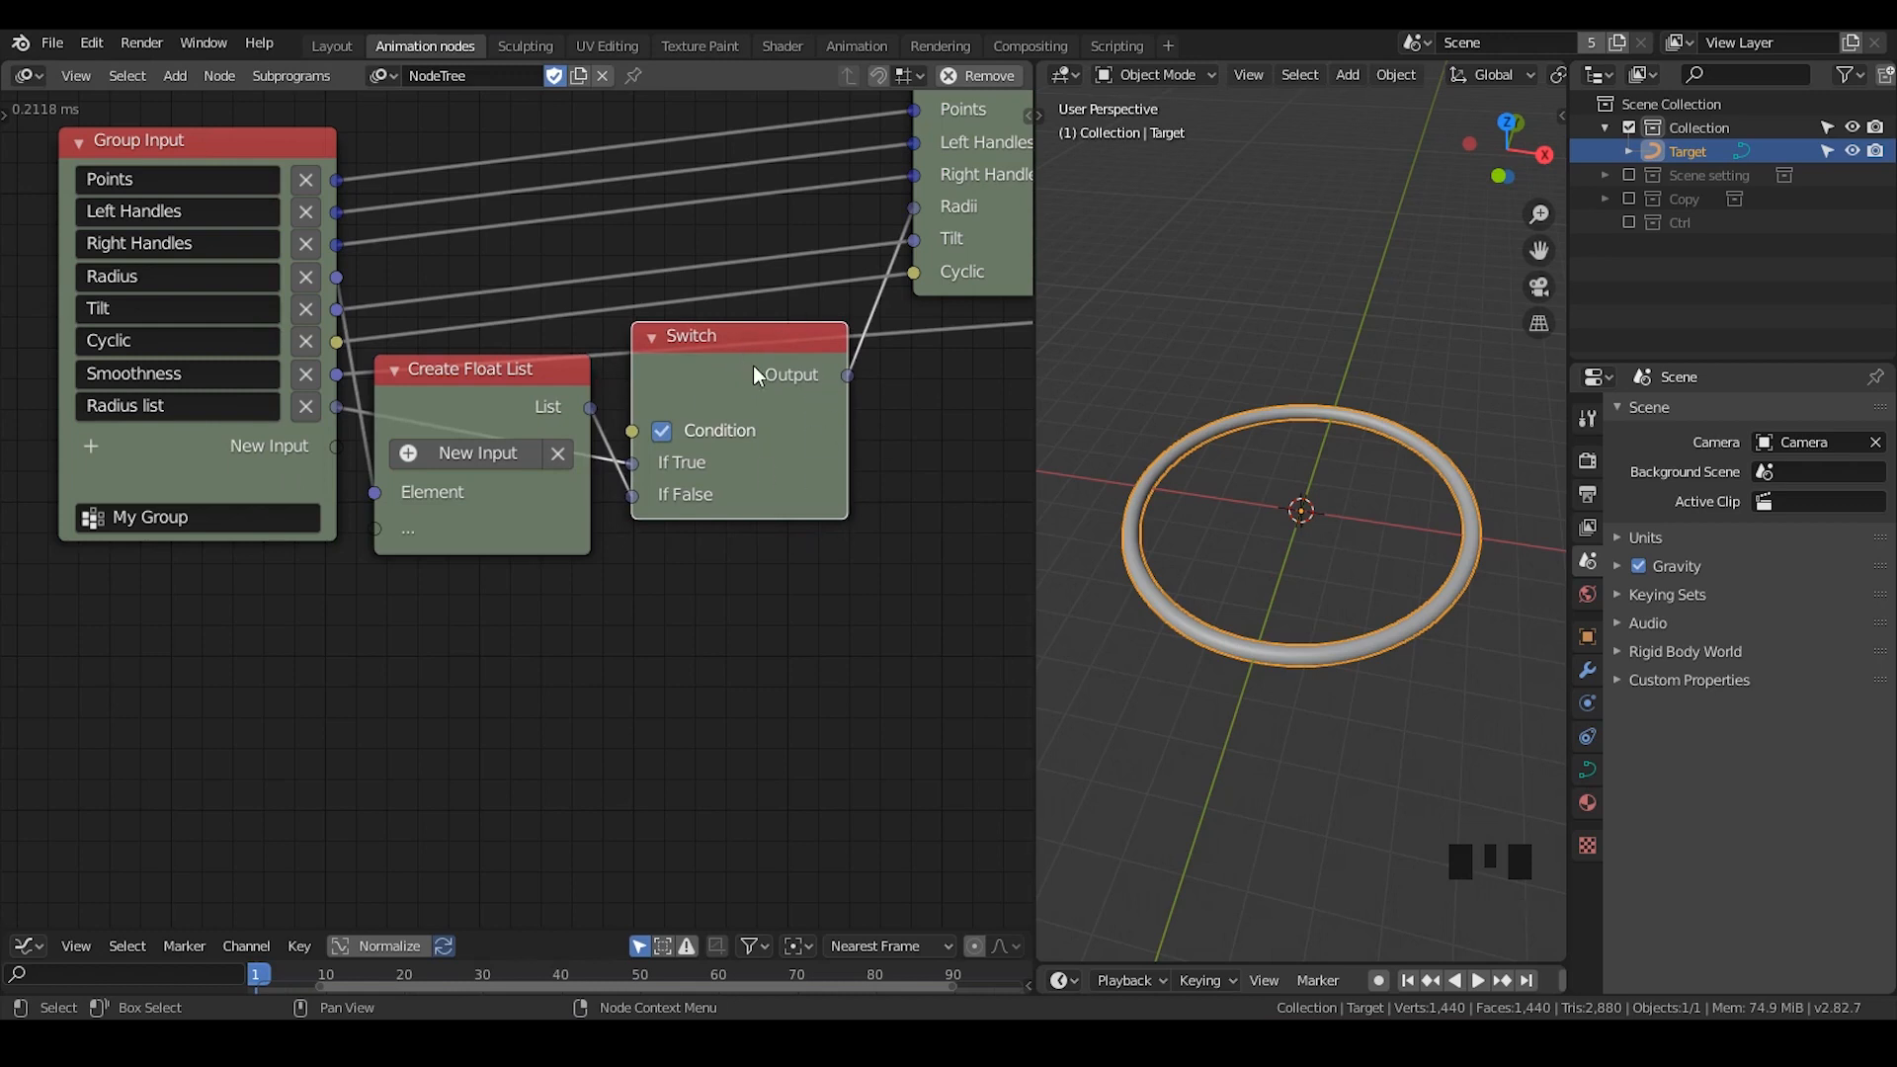
- Collapse the Switch and Create Float List nodes and arrange them beside the Group Input node
{"action": "left_click_drag", "start_coordinate": [669, 351], "coordinate": [723, 435]}
{"action": "left_click", "coordinate": [664, 315]}
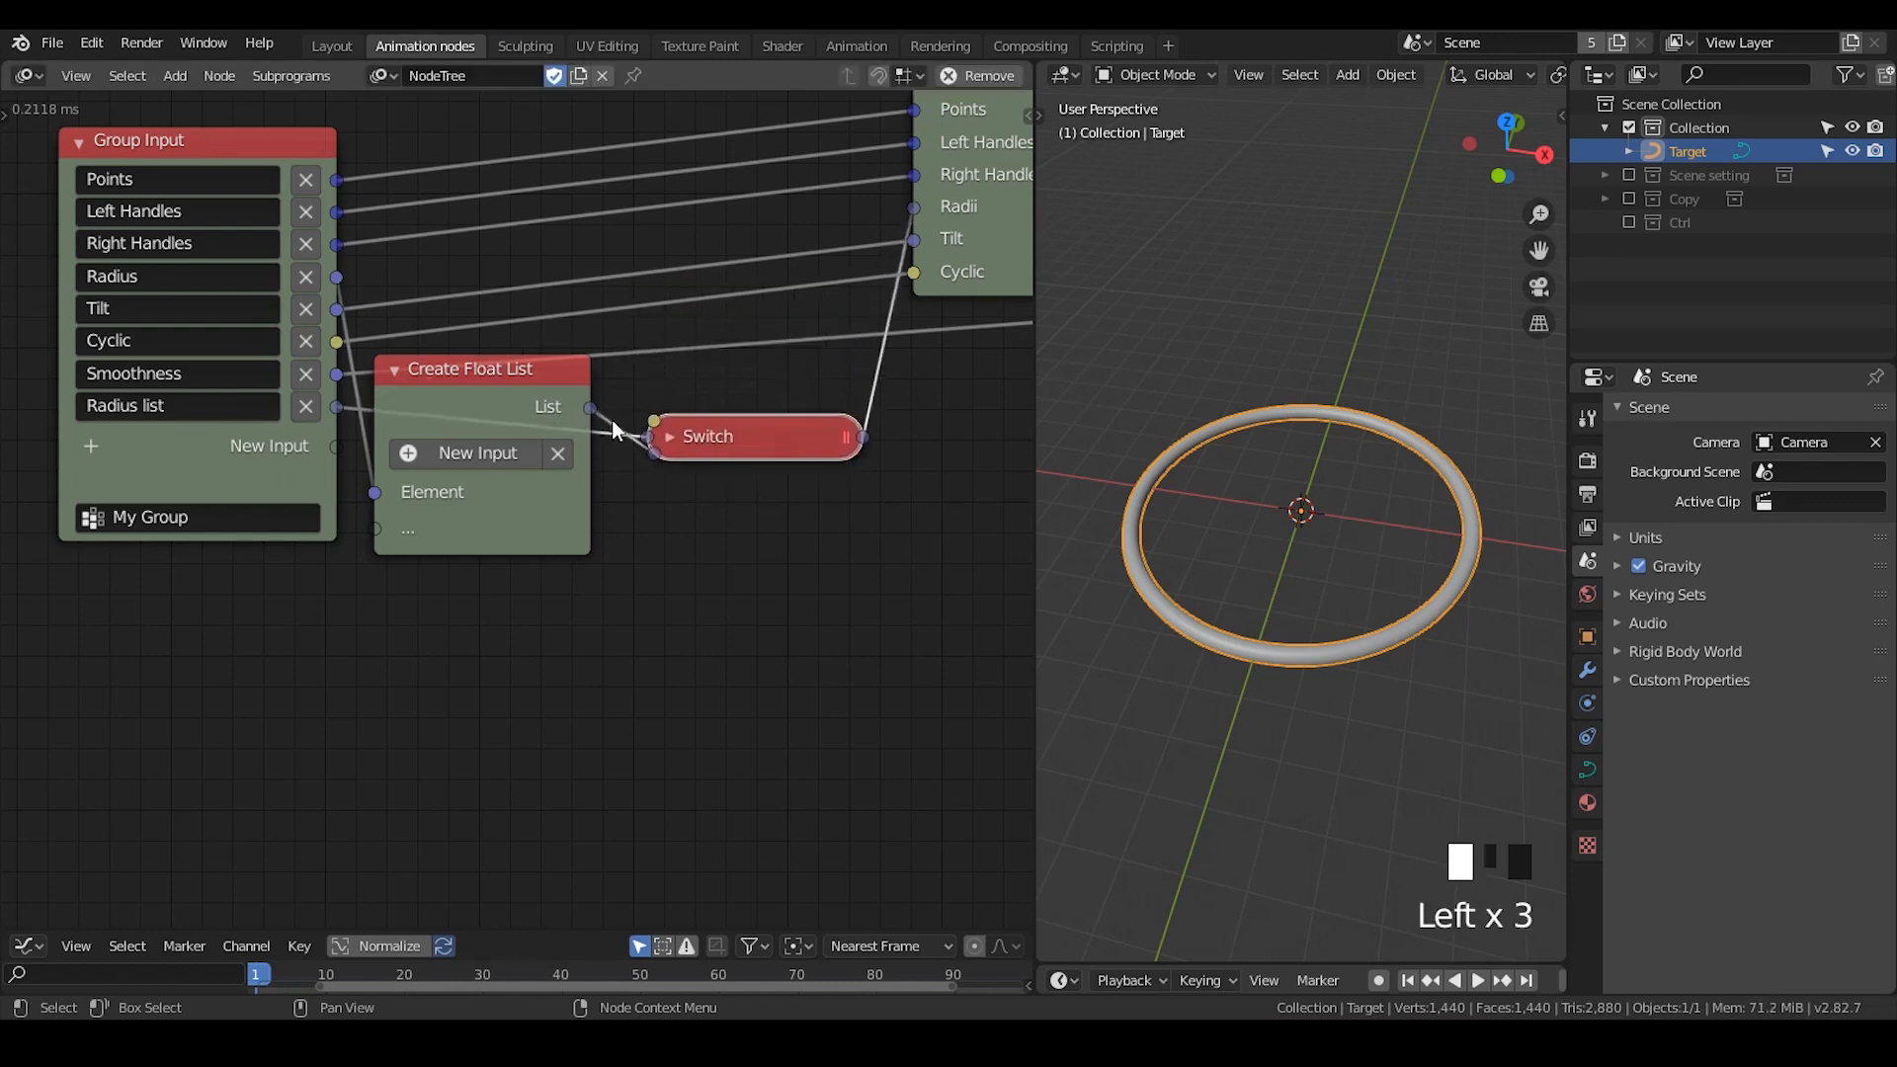
{"action": "left_click", "coordinate": [396, 372]}
{"action": "left_click_drag", "start_coordinate": [396, 376], "coordinate": [400, 475]}
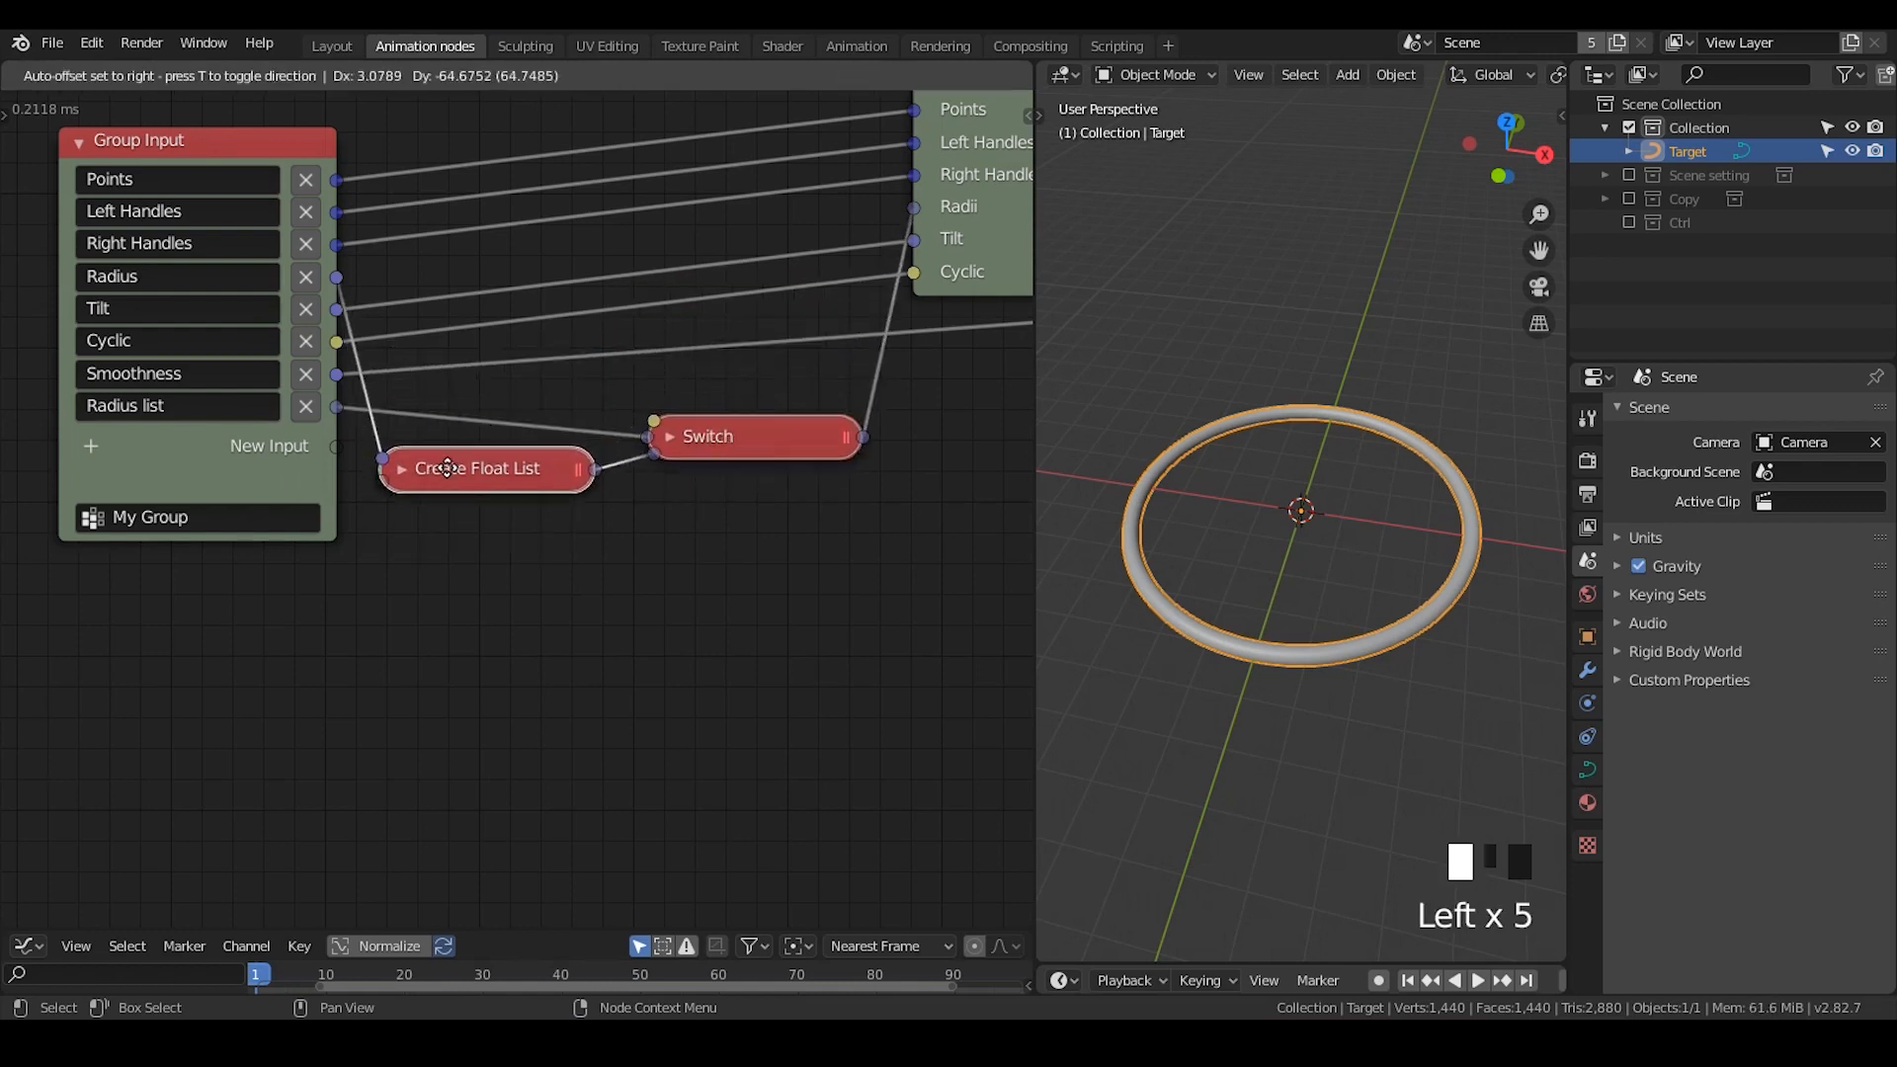
- Expand the Switch node and toggle its Condition off and on to compare the true and false cases
{"action": "left_click", "coordinate": [668, 437]}
{"action": "left_click", "coordinate": [680, 533]}
{"action": "left_click", "coordinate": [680, 532]}
{"action": "left_click", "coordinate": [680, 532]}
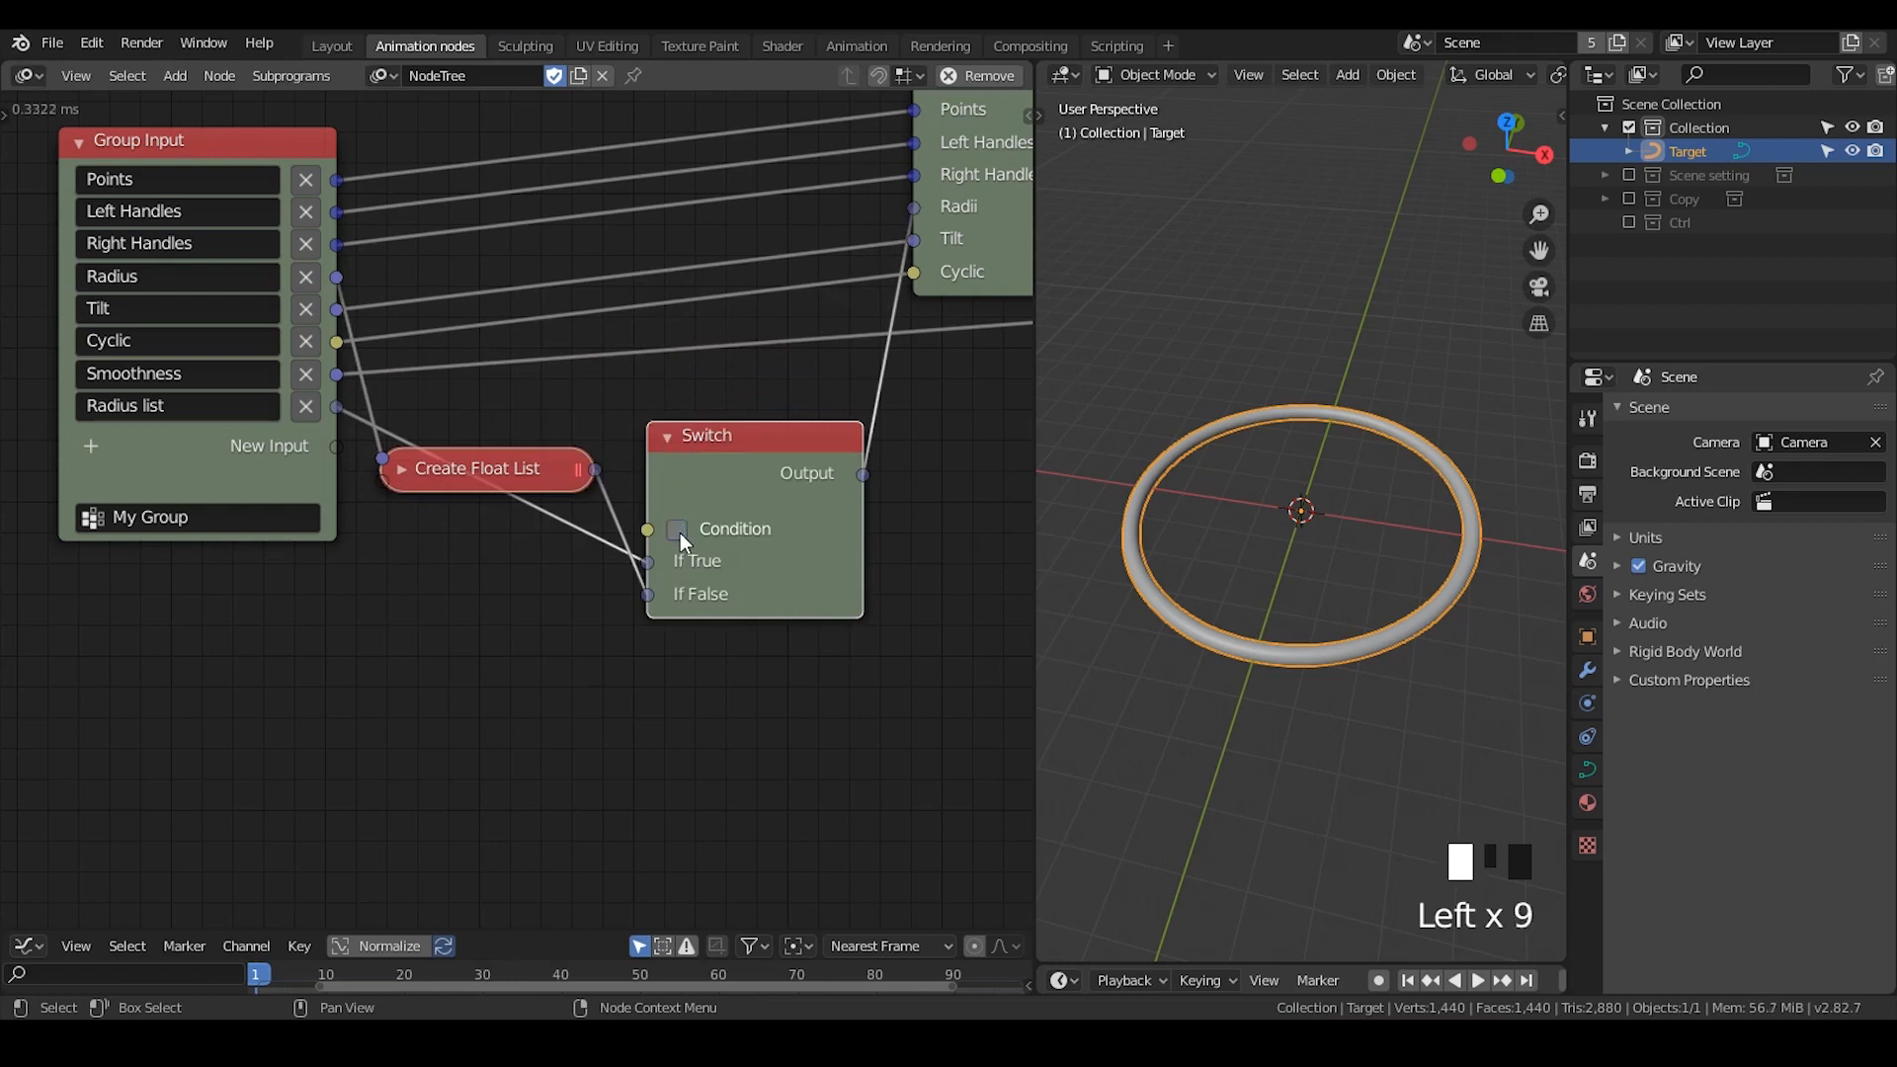
{"action": "left_click", "coordinate": [680, 532]}
{"action": "left_click", "coordinate": [679, 533]}
{"action": "left_click", "coordinate": [679, 531]}
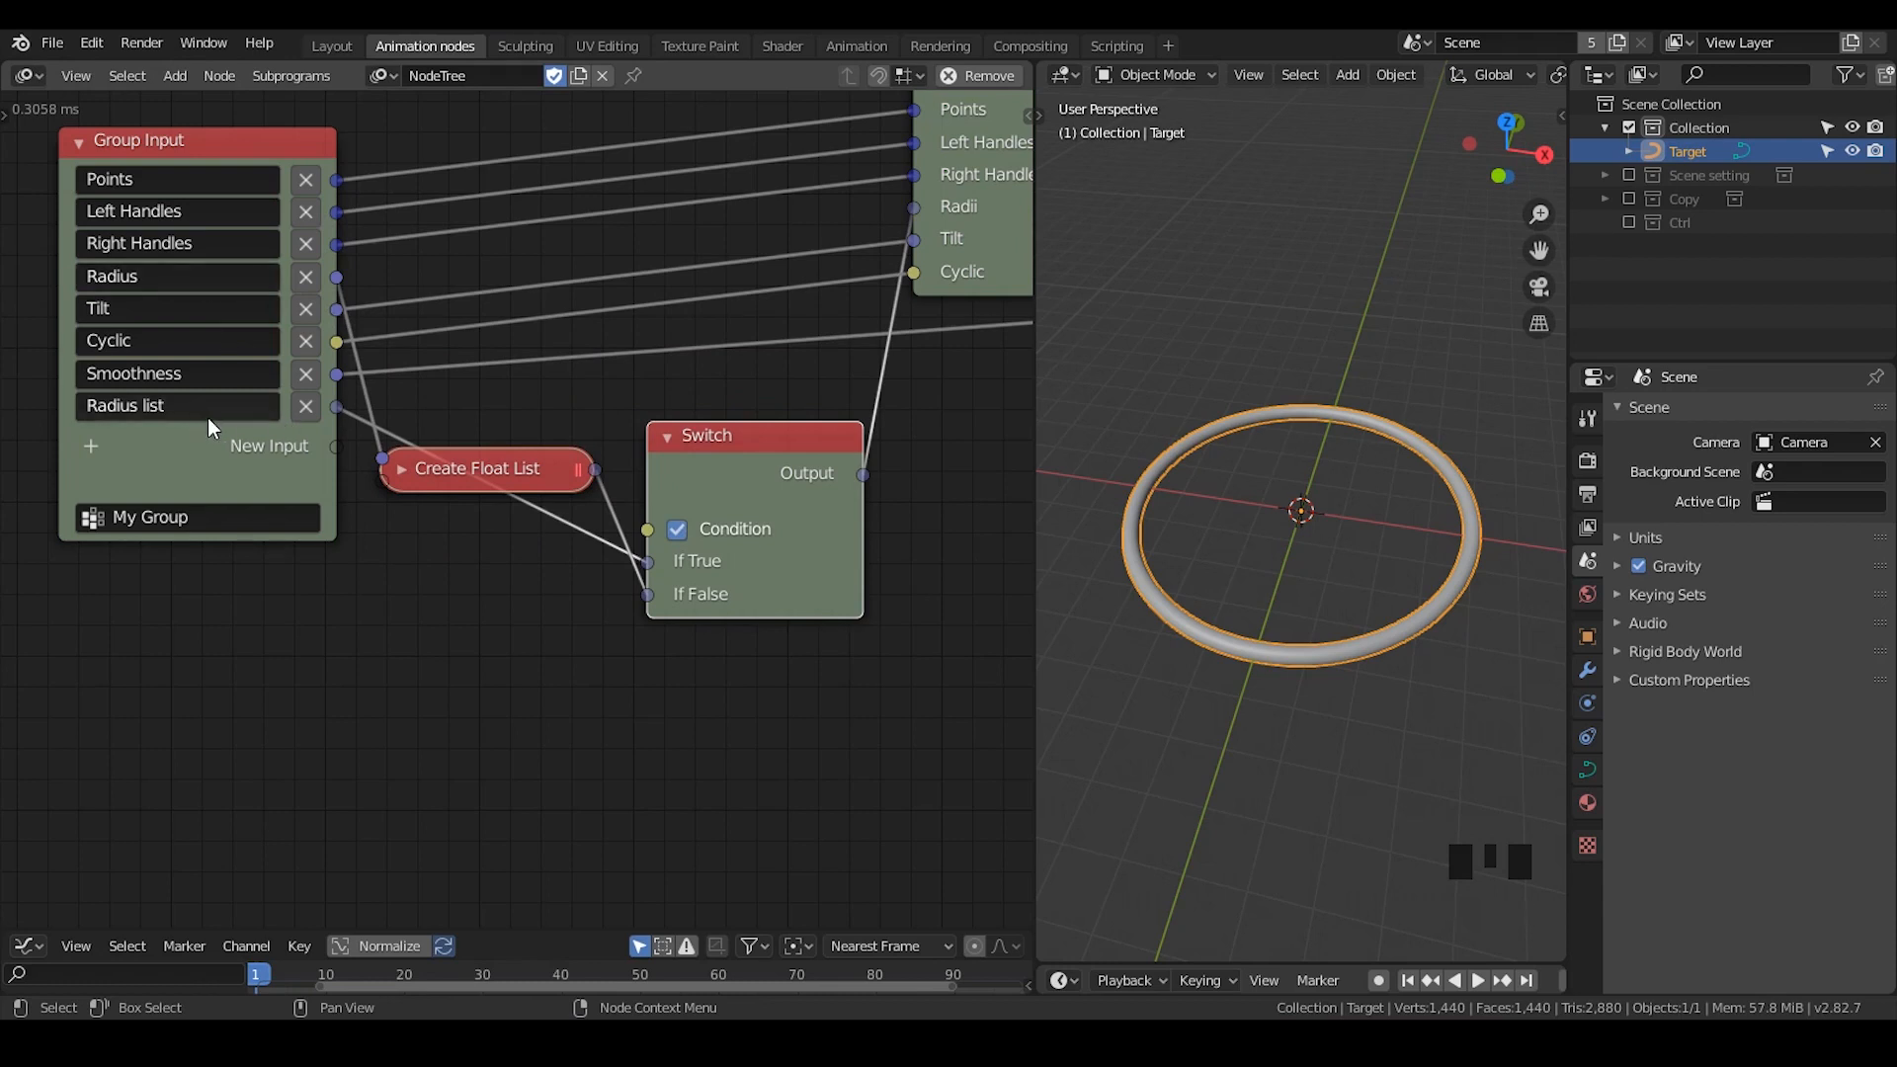
{"action": "left_click", "coordinate": [668, 440]}
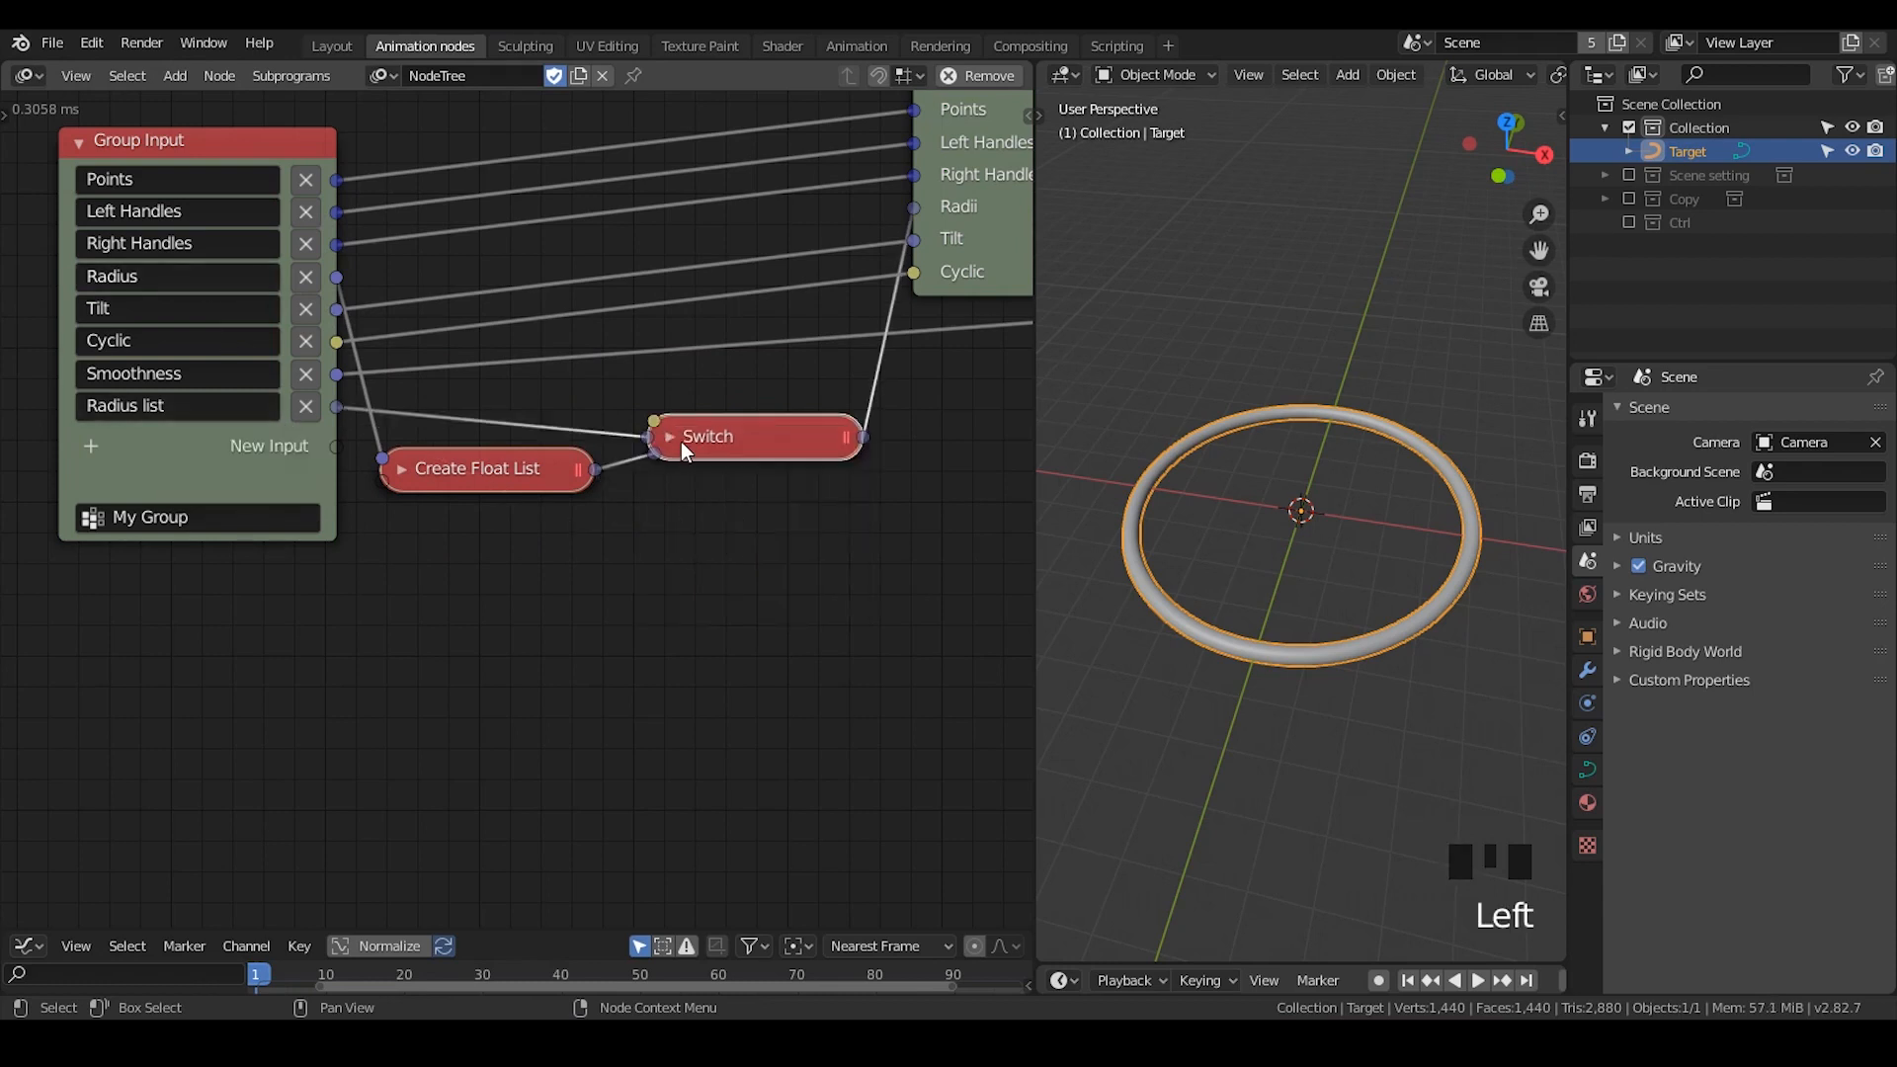
{"action": "left_click", "coordinate": [678, 440]}
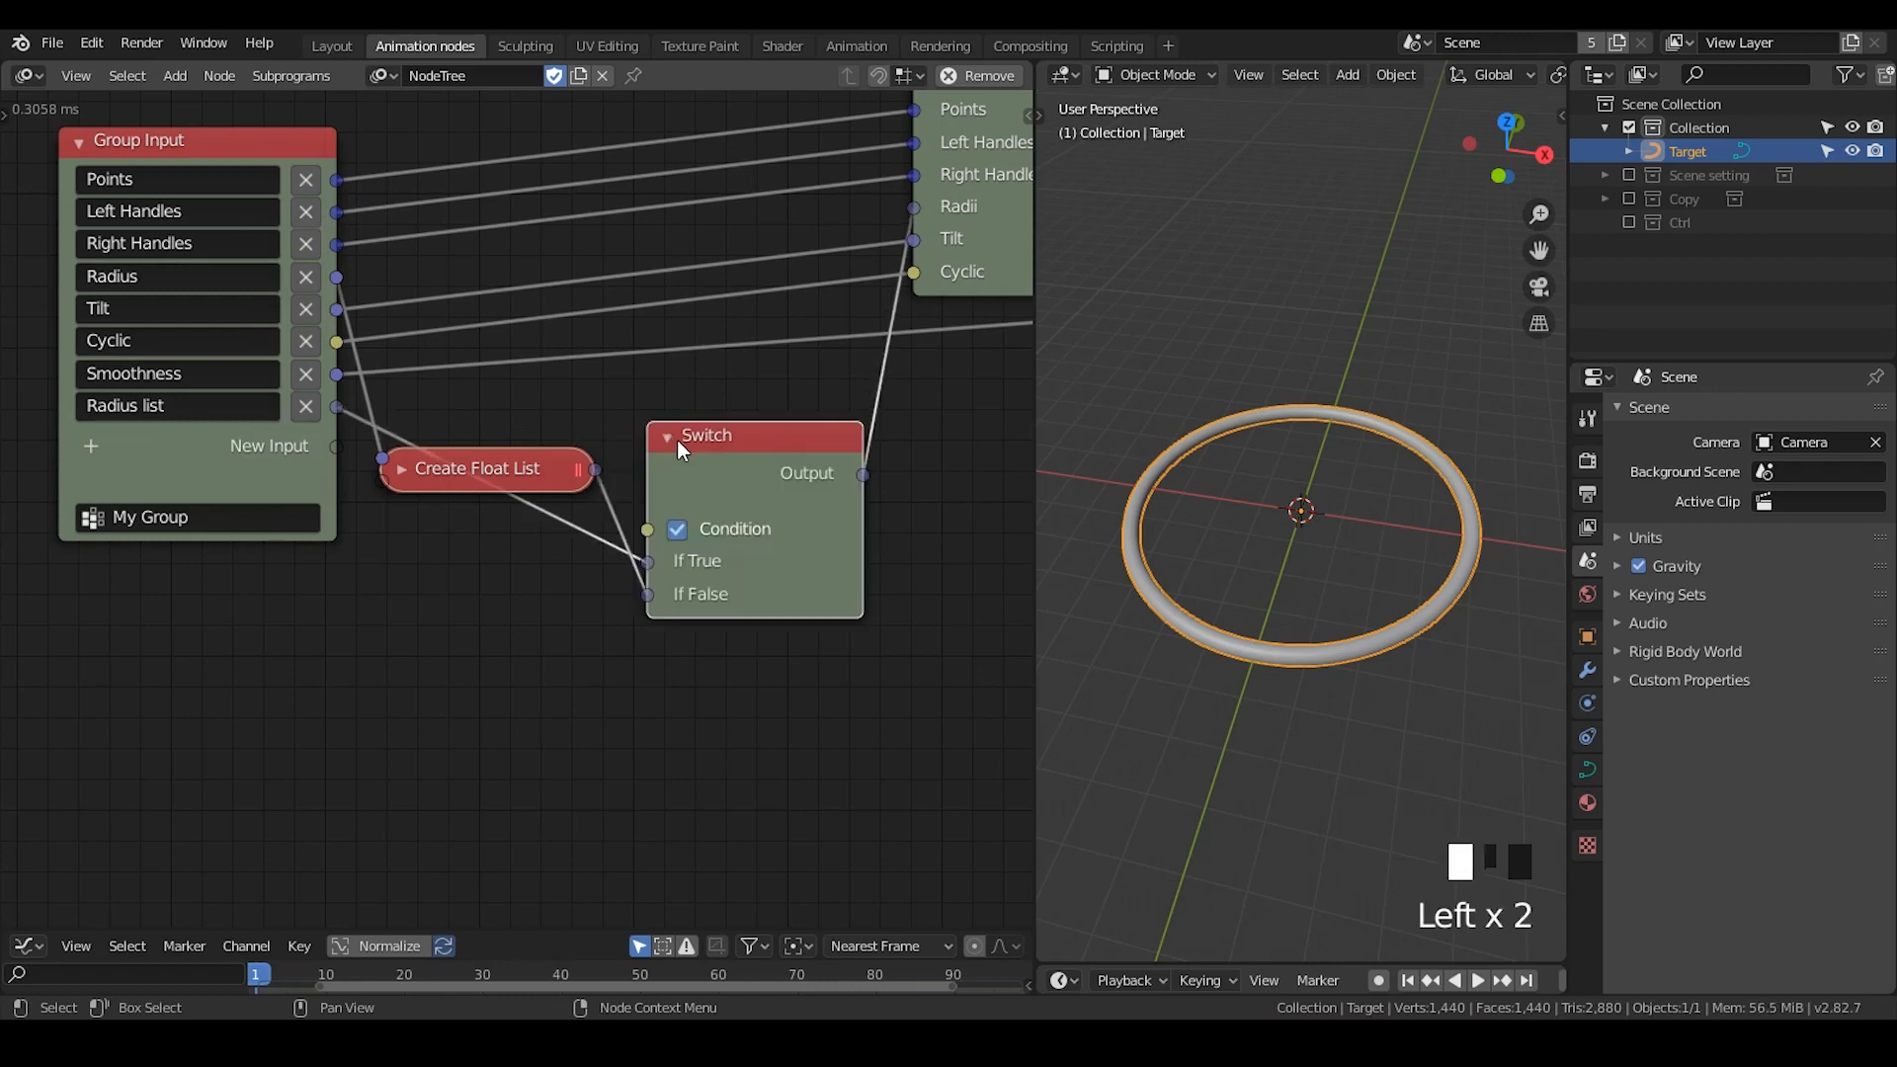
{"action": "left_click", "coordinate": [686, 530]}
{"action": "triple_click", "coordinate": [686, 530]}
{"action": "triple_click", "coordinate": [686, 530]}
{"action": "left_click", "coordinate": [686, 530]}
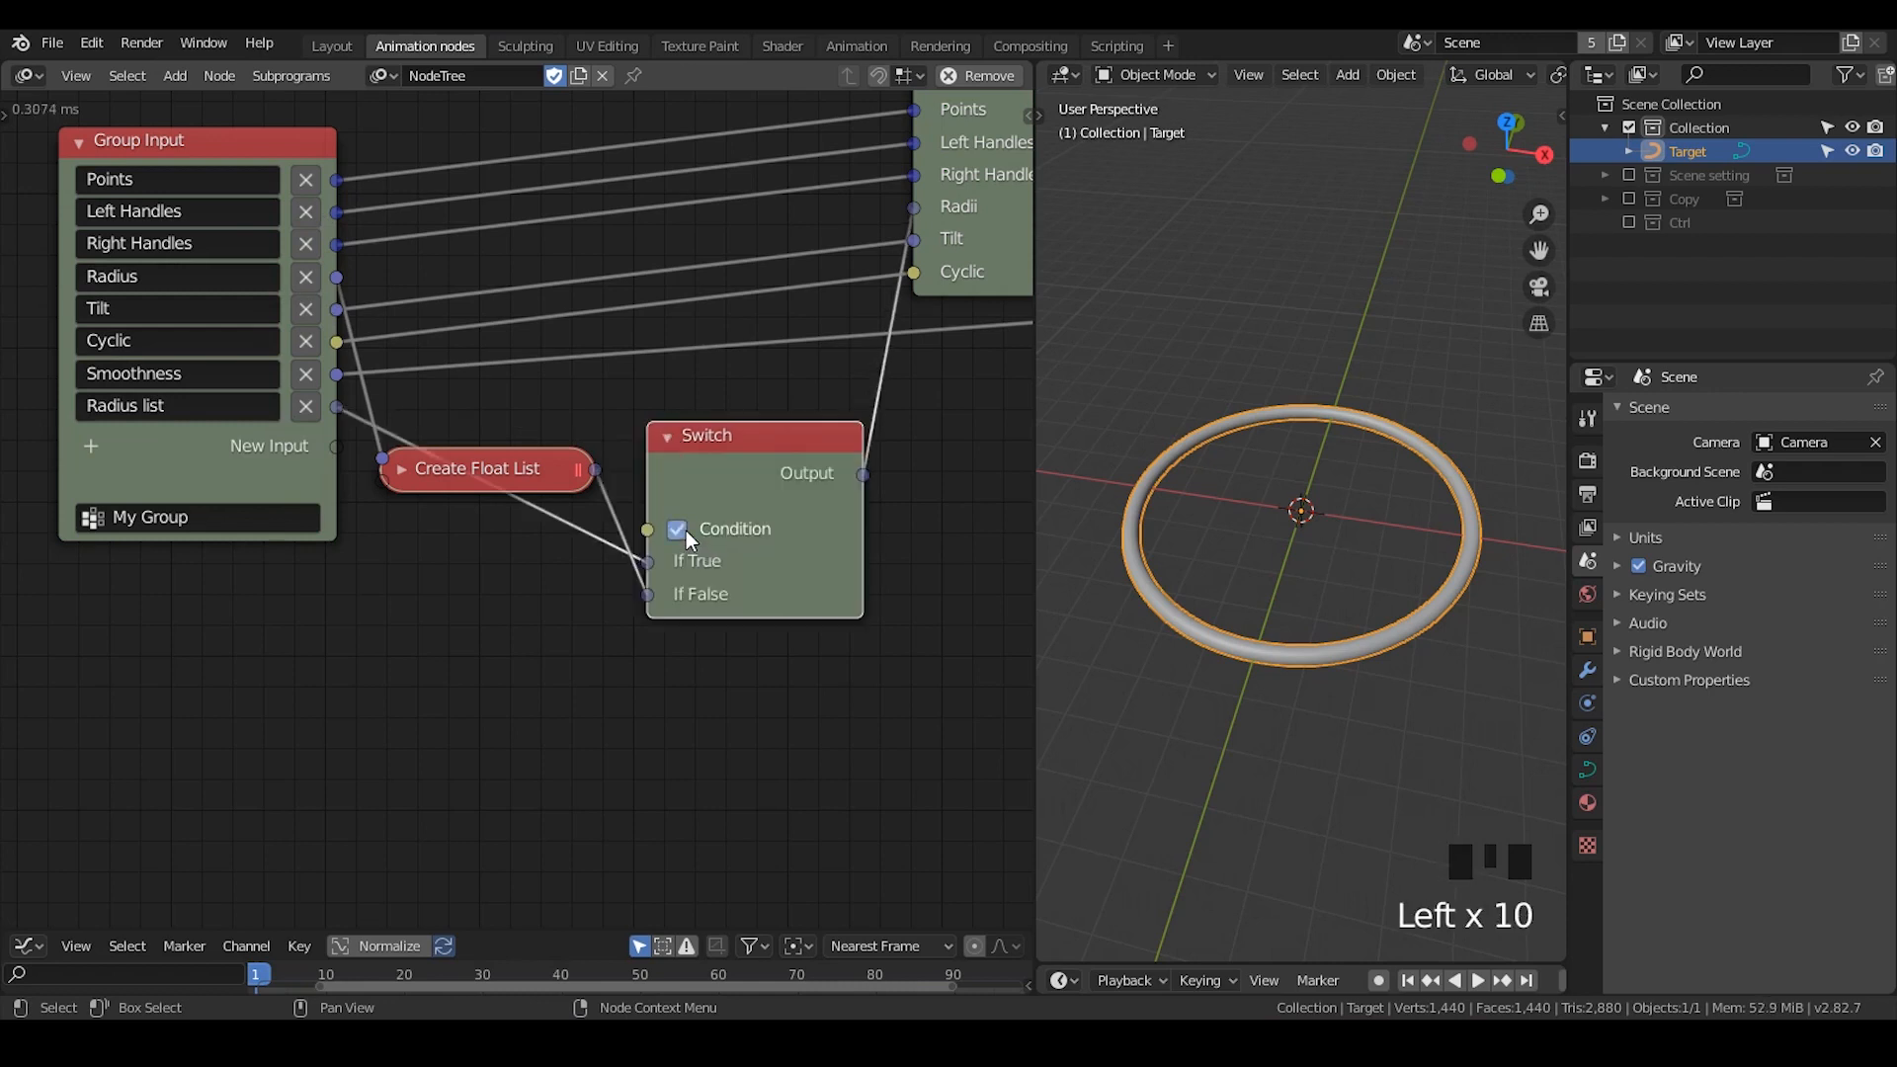
{"action": "left_click", "coordinate": [90, 446]}
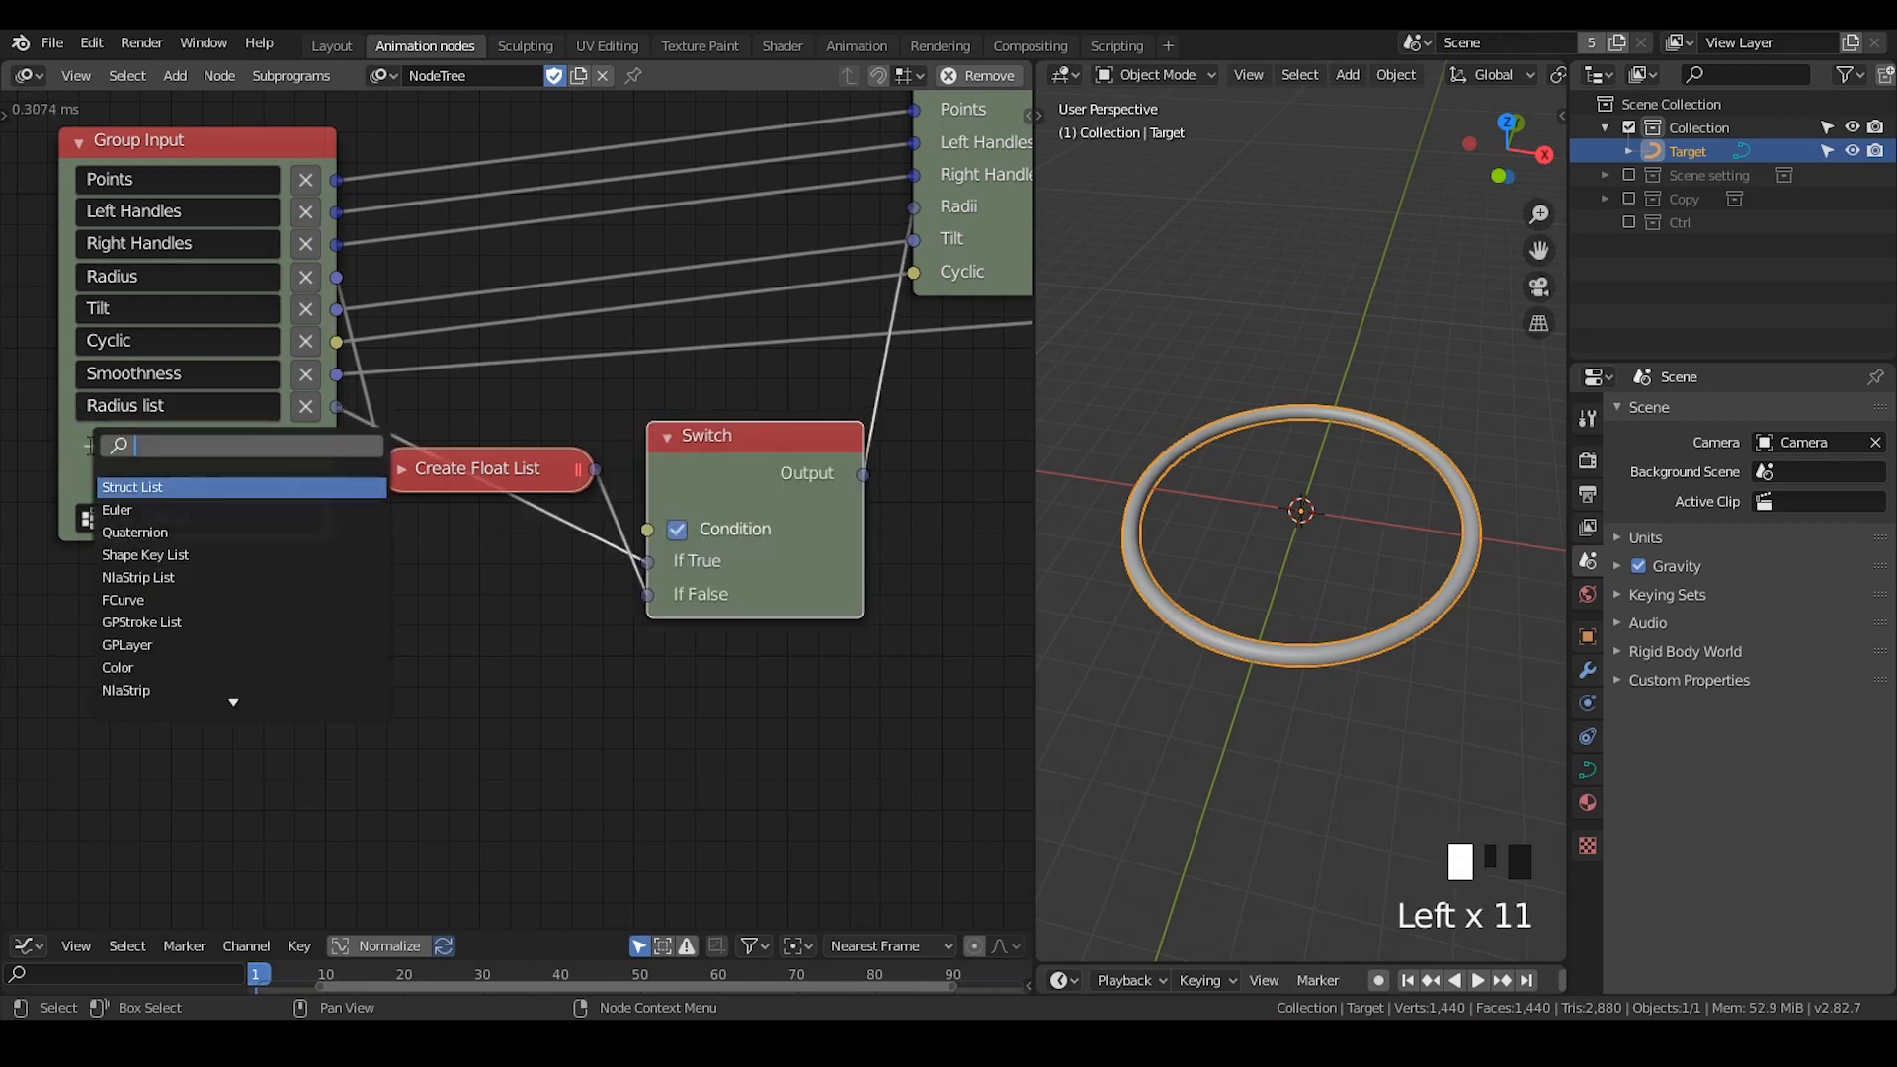
{"action": "type", "text": "boo"}
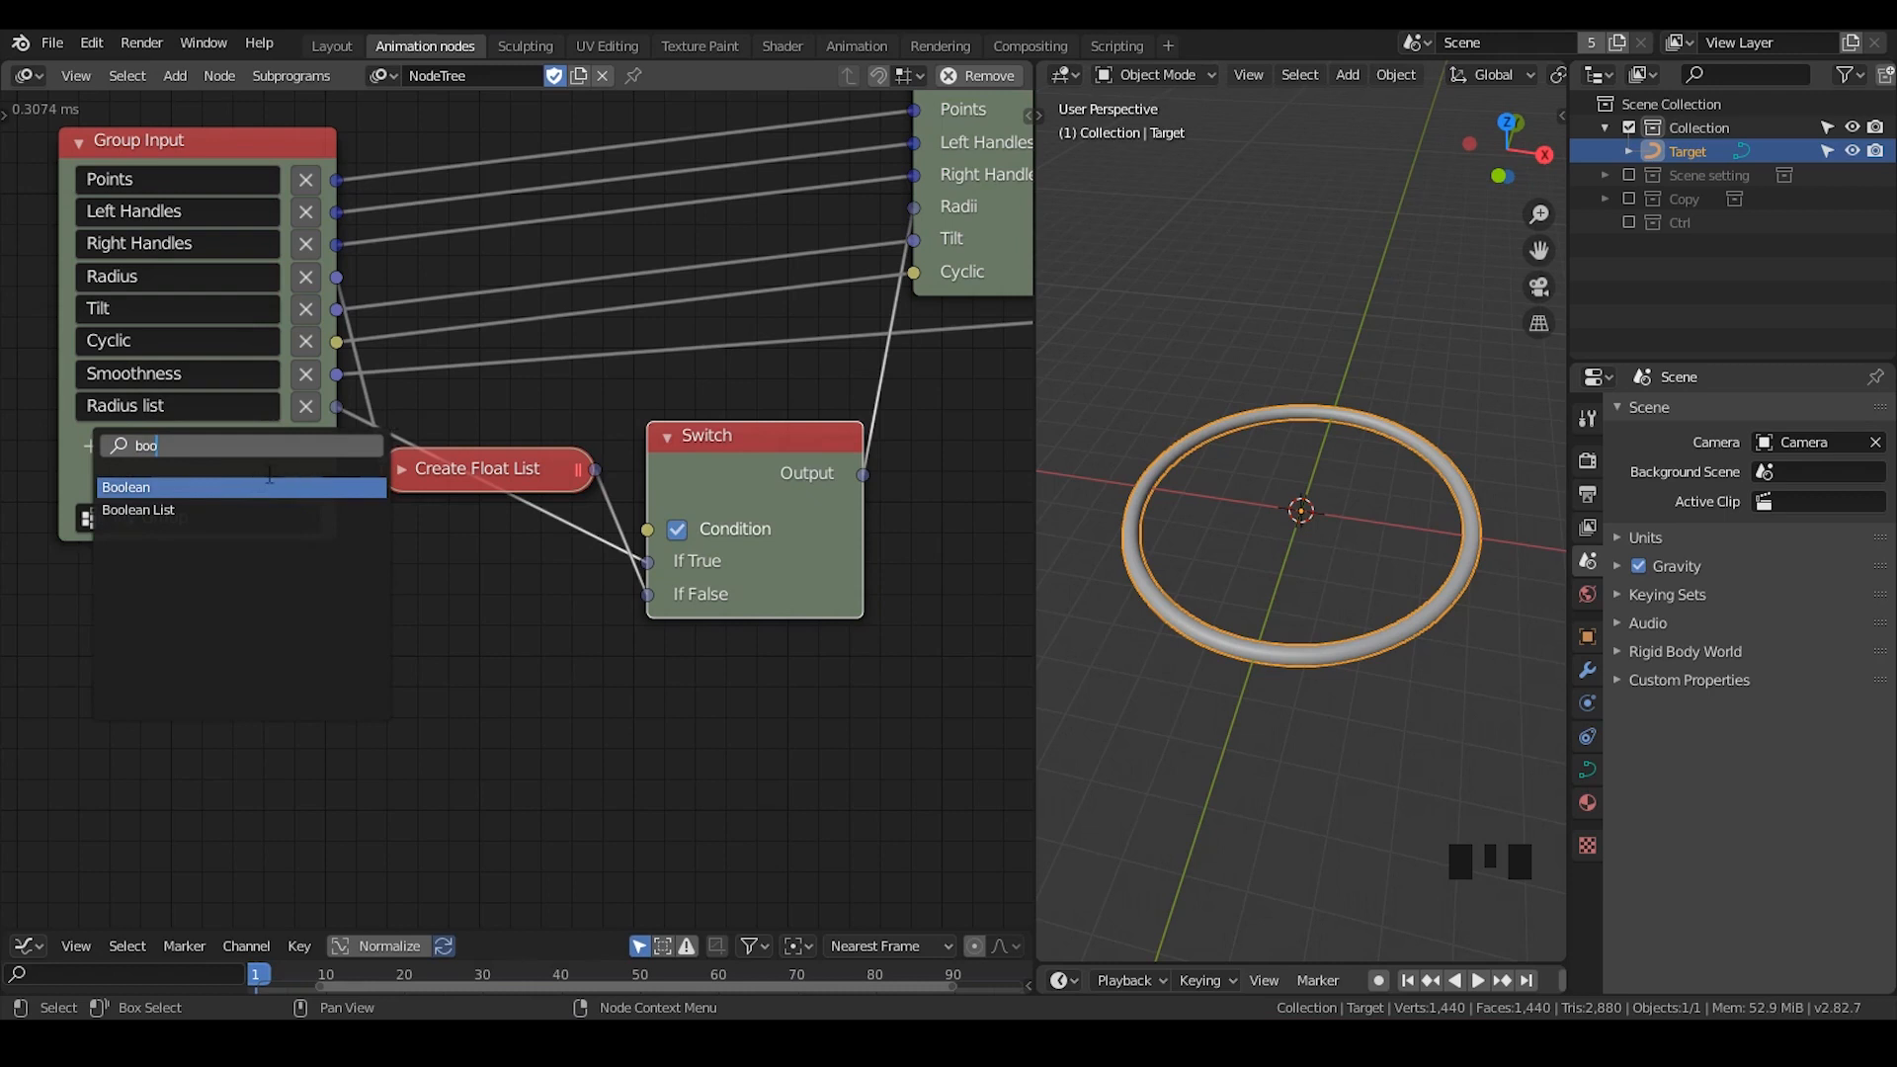
{"action": "left_click", "coordinate": [405, 386]}
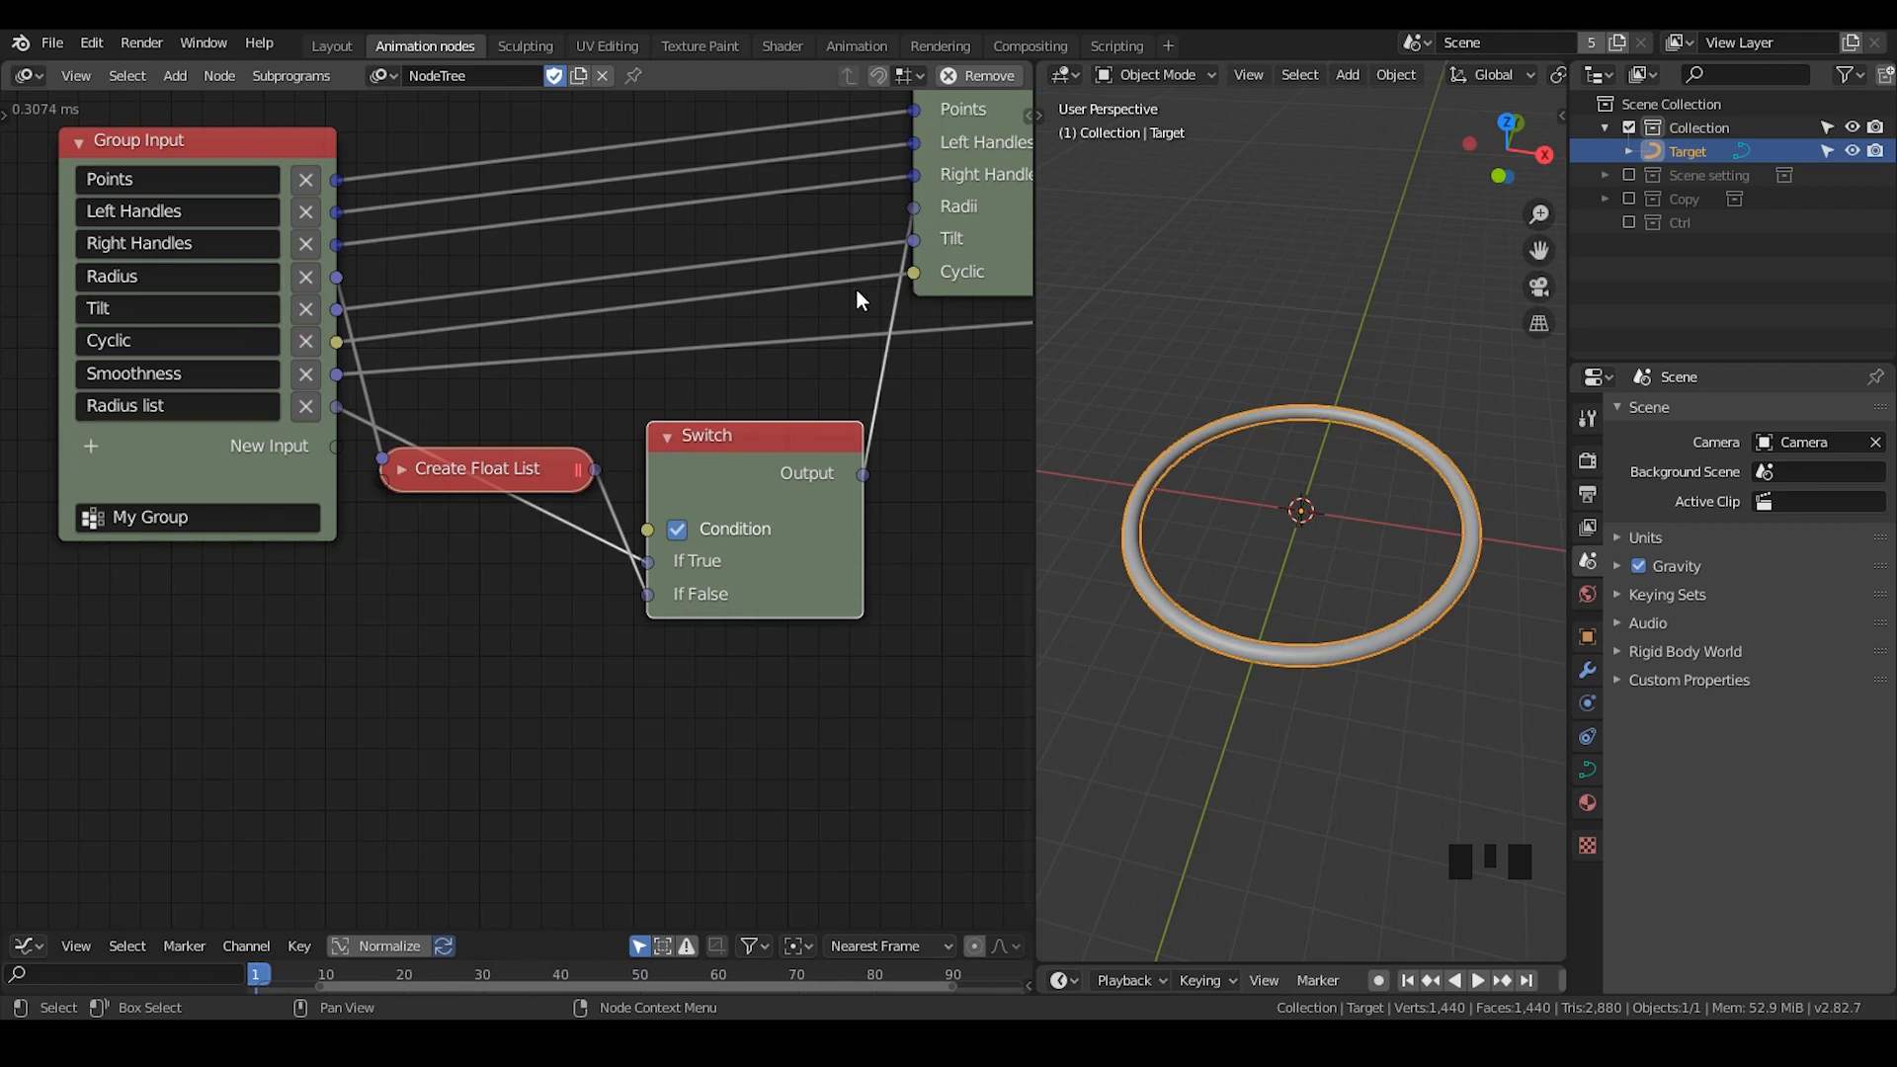
{"action": "left_click", "coordinate": [644, 530]}
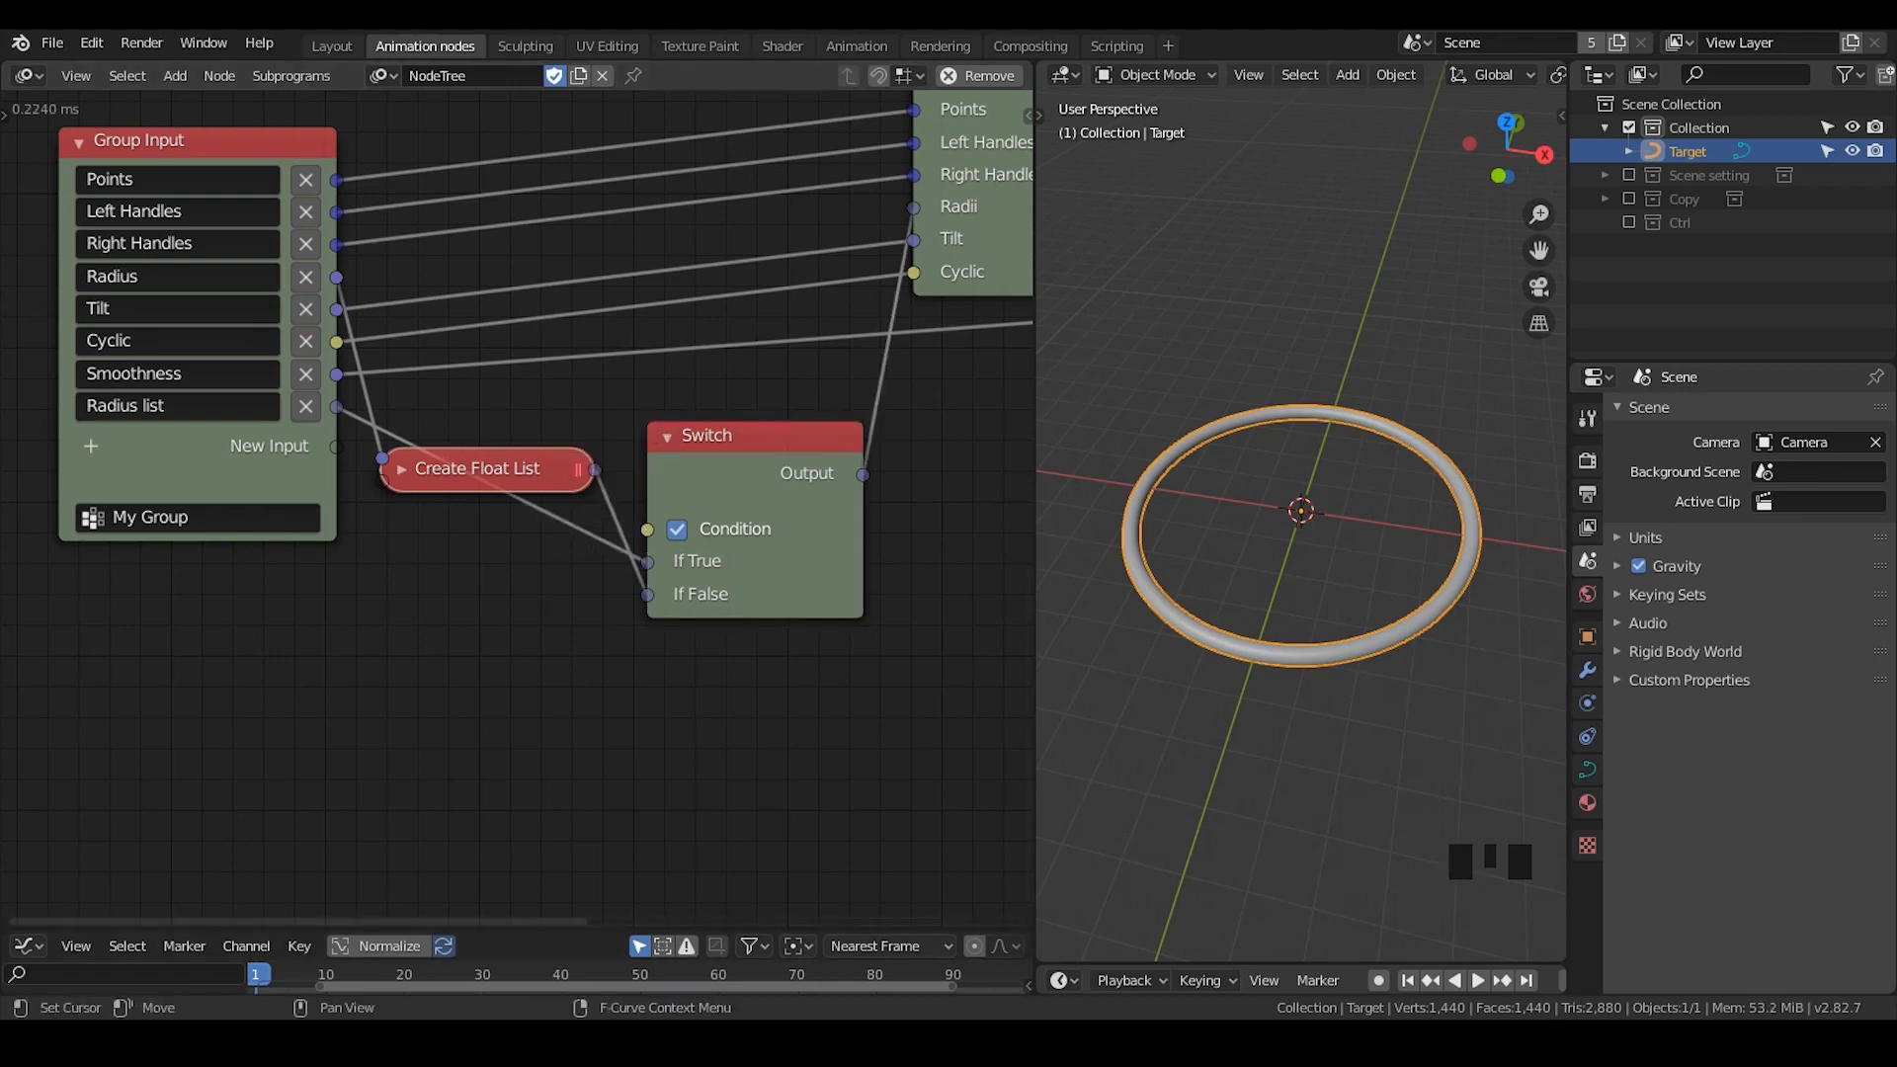
- Add a Get List Length node below the Switch and link Radius list to its List socket
{"action": "key", "text": "ctrl+a"}
{"action": "type", "text": "get list"}
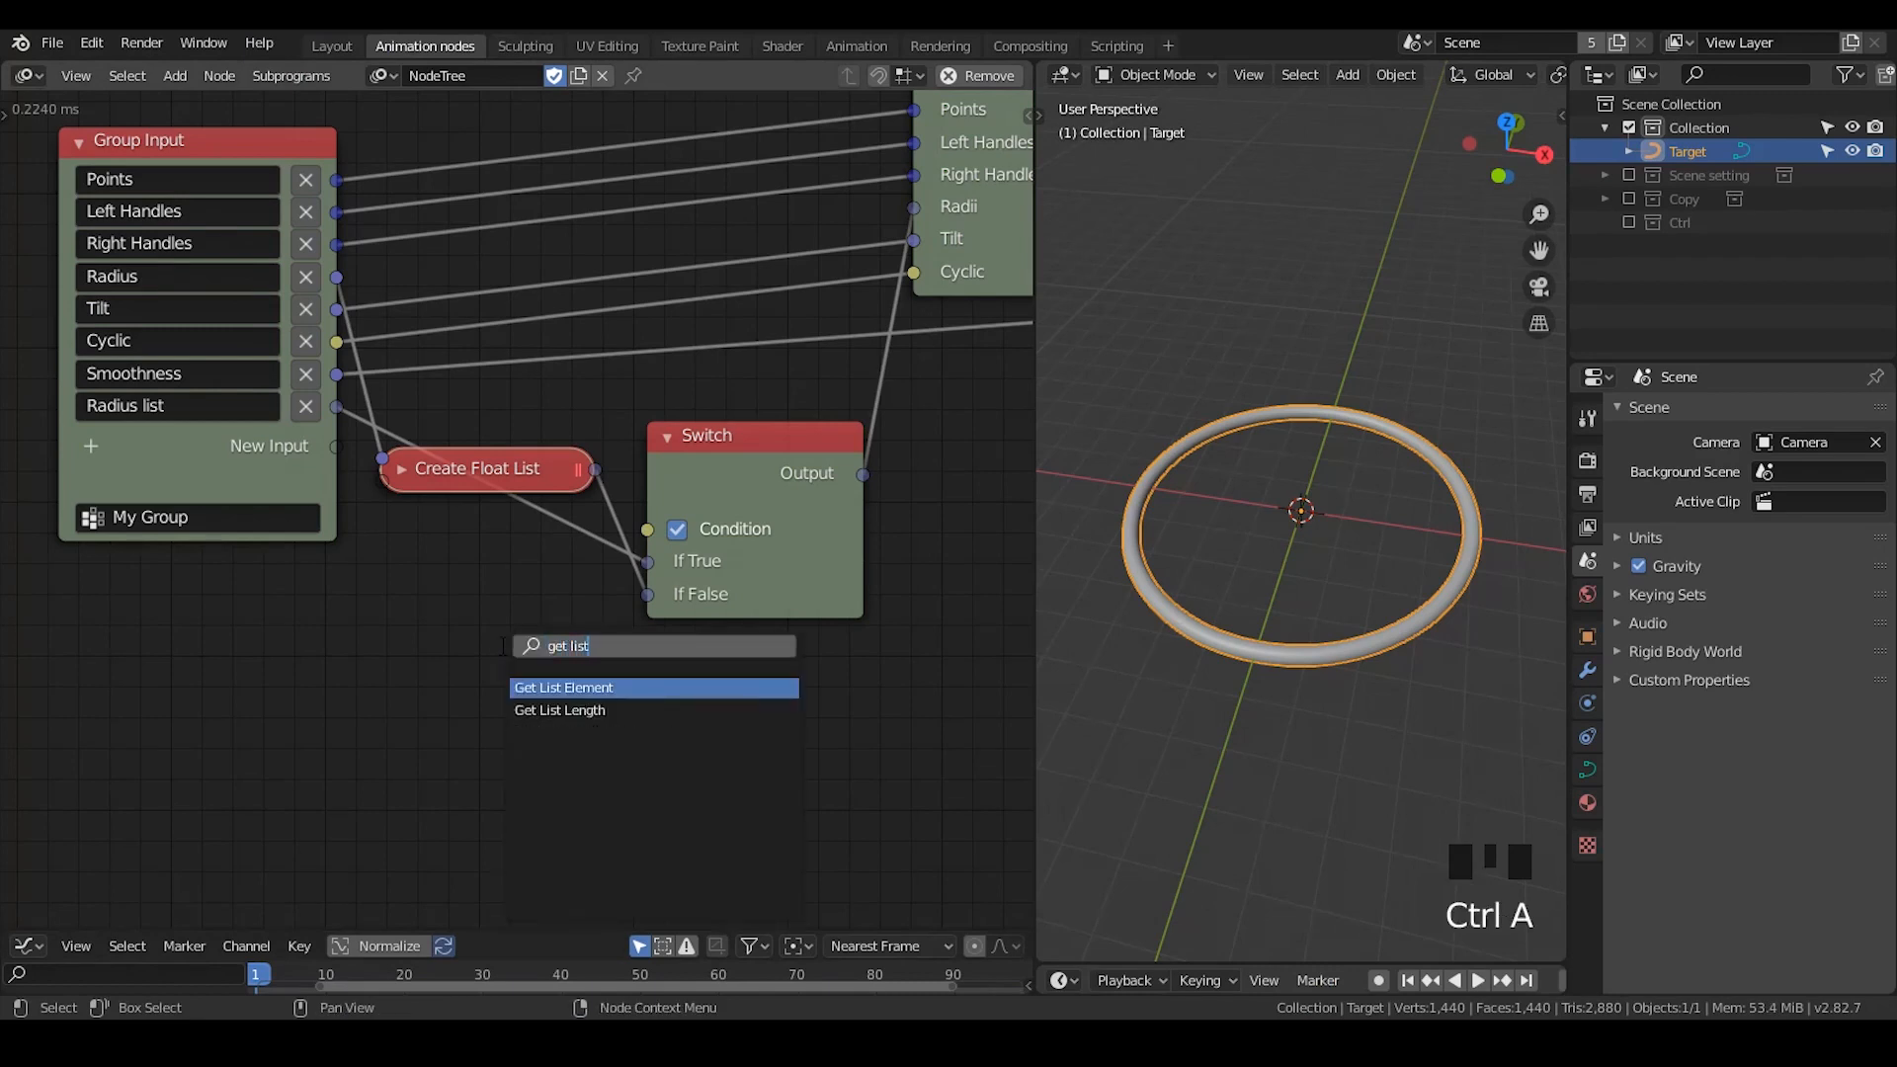
{"action": "key", "text": "Down"}
{"action": "key", "text": "Return"}
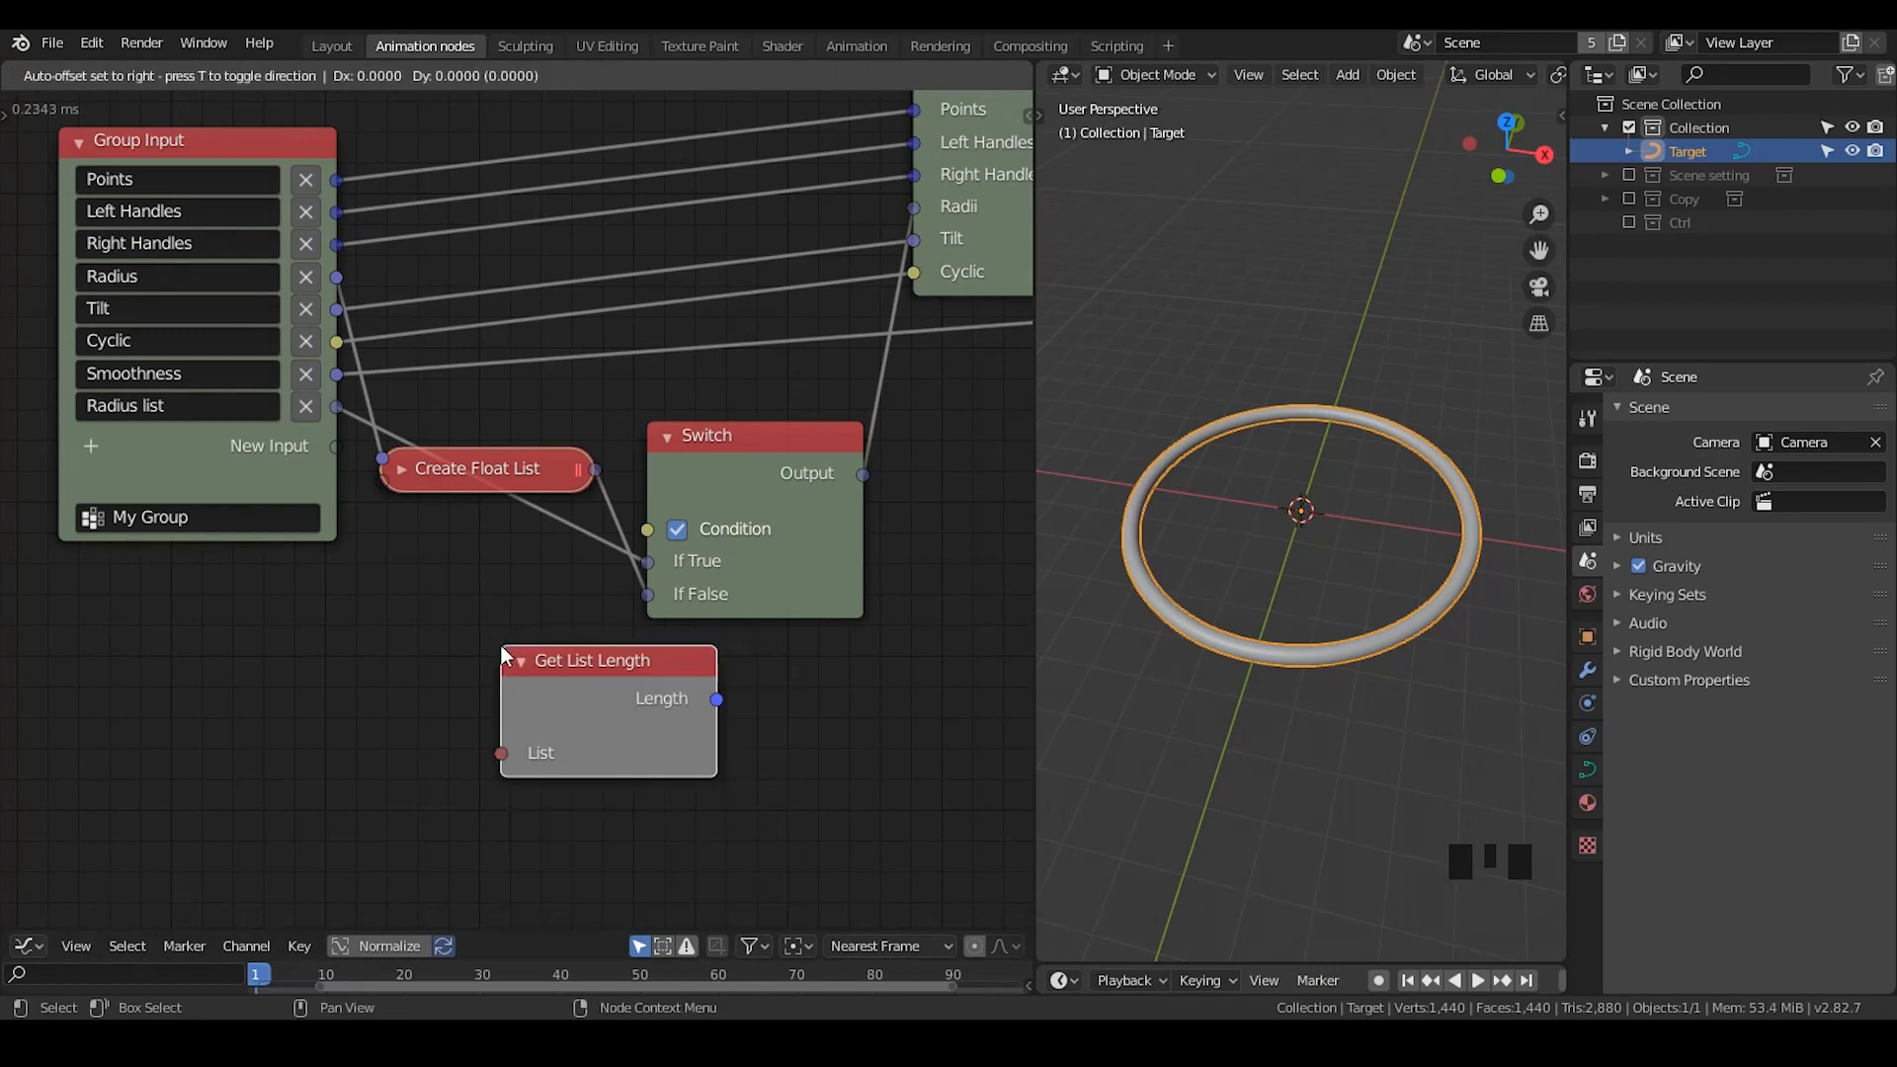
{"action": "left_click_drag", "start_coordinate": [337, 406], "coordinate": [501, 753]}
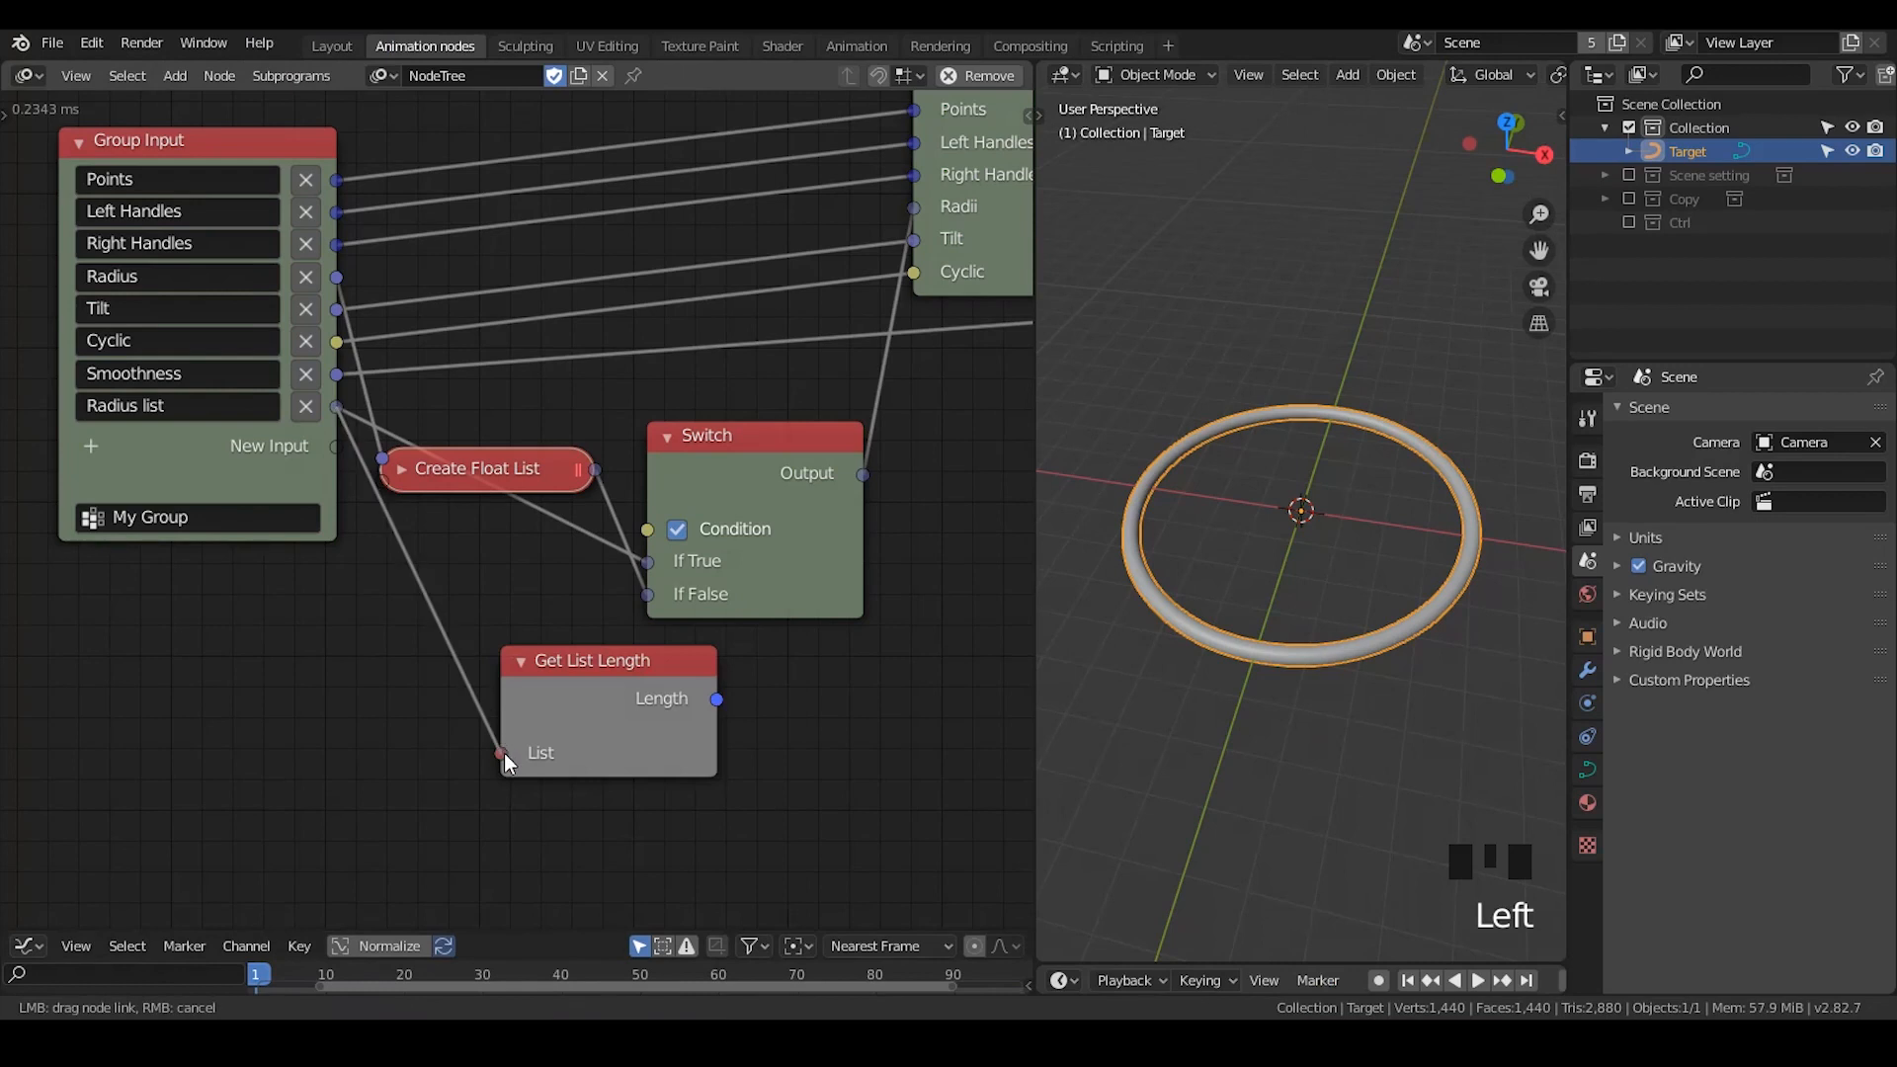
- Position Get List Length below Create Float List and attach a Viewer node to its Length output
{"action": "left_click_drag", "start_coordinate": [581, 701], "coordinate": [573, 706]}
{"action": "key", "text": "w"}
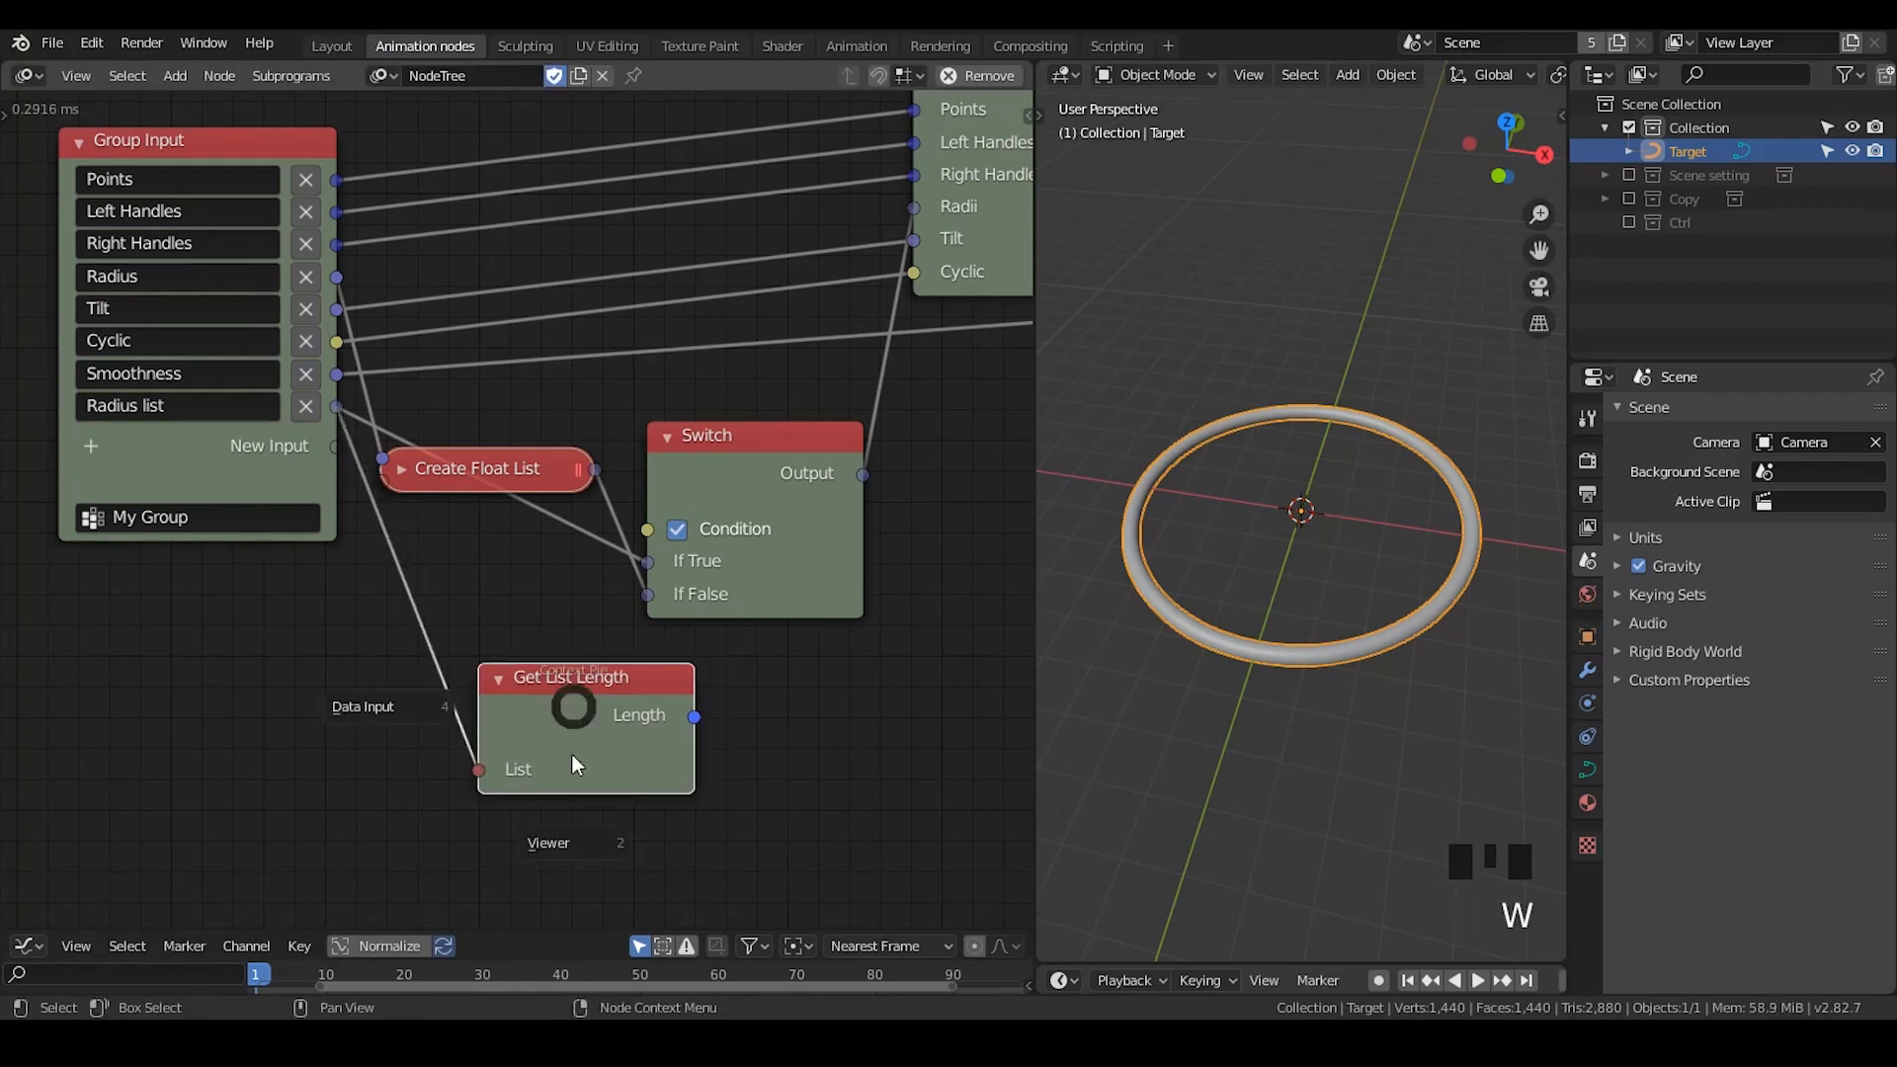
{"action": "left_click", "coordinate": [576, 842]}
{"action": "middle_click_drag", "start_coordinate": [814, 732], "coordinate": [796, 664]}
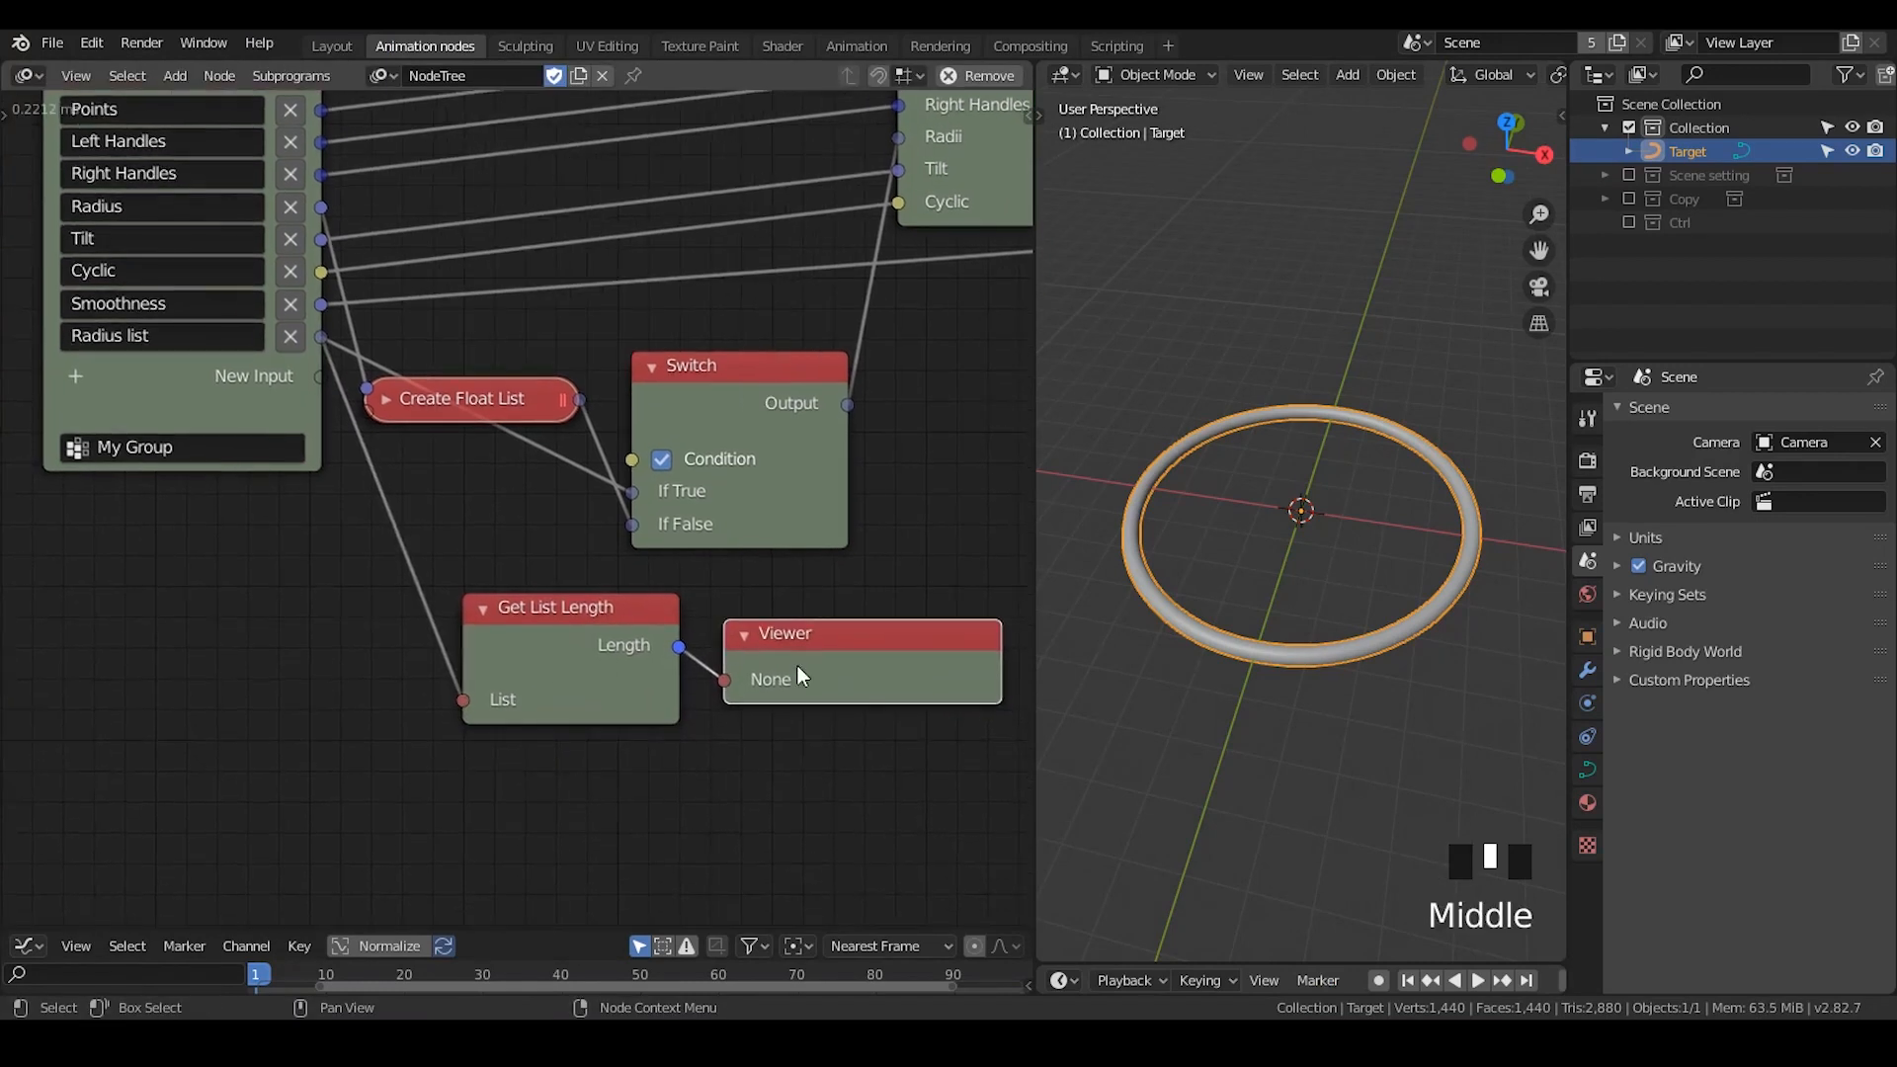
- Position the Viewer beside Get List Length and move the Group Input node farther from the Create Float List node
{"action": "scroll", "coordinate": [780, 667], "scroll_direction": "up", "scroll_amount": 1}
{"action": "left_click_drag", "start_coordinate": [781, 676], "coordinate": [826, 668]}
{"action": "scroll", "coordinate": [824, 678], "scroll_direction": "down", "scroll_amount": 2}
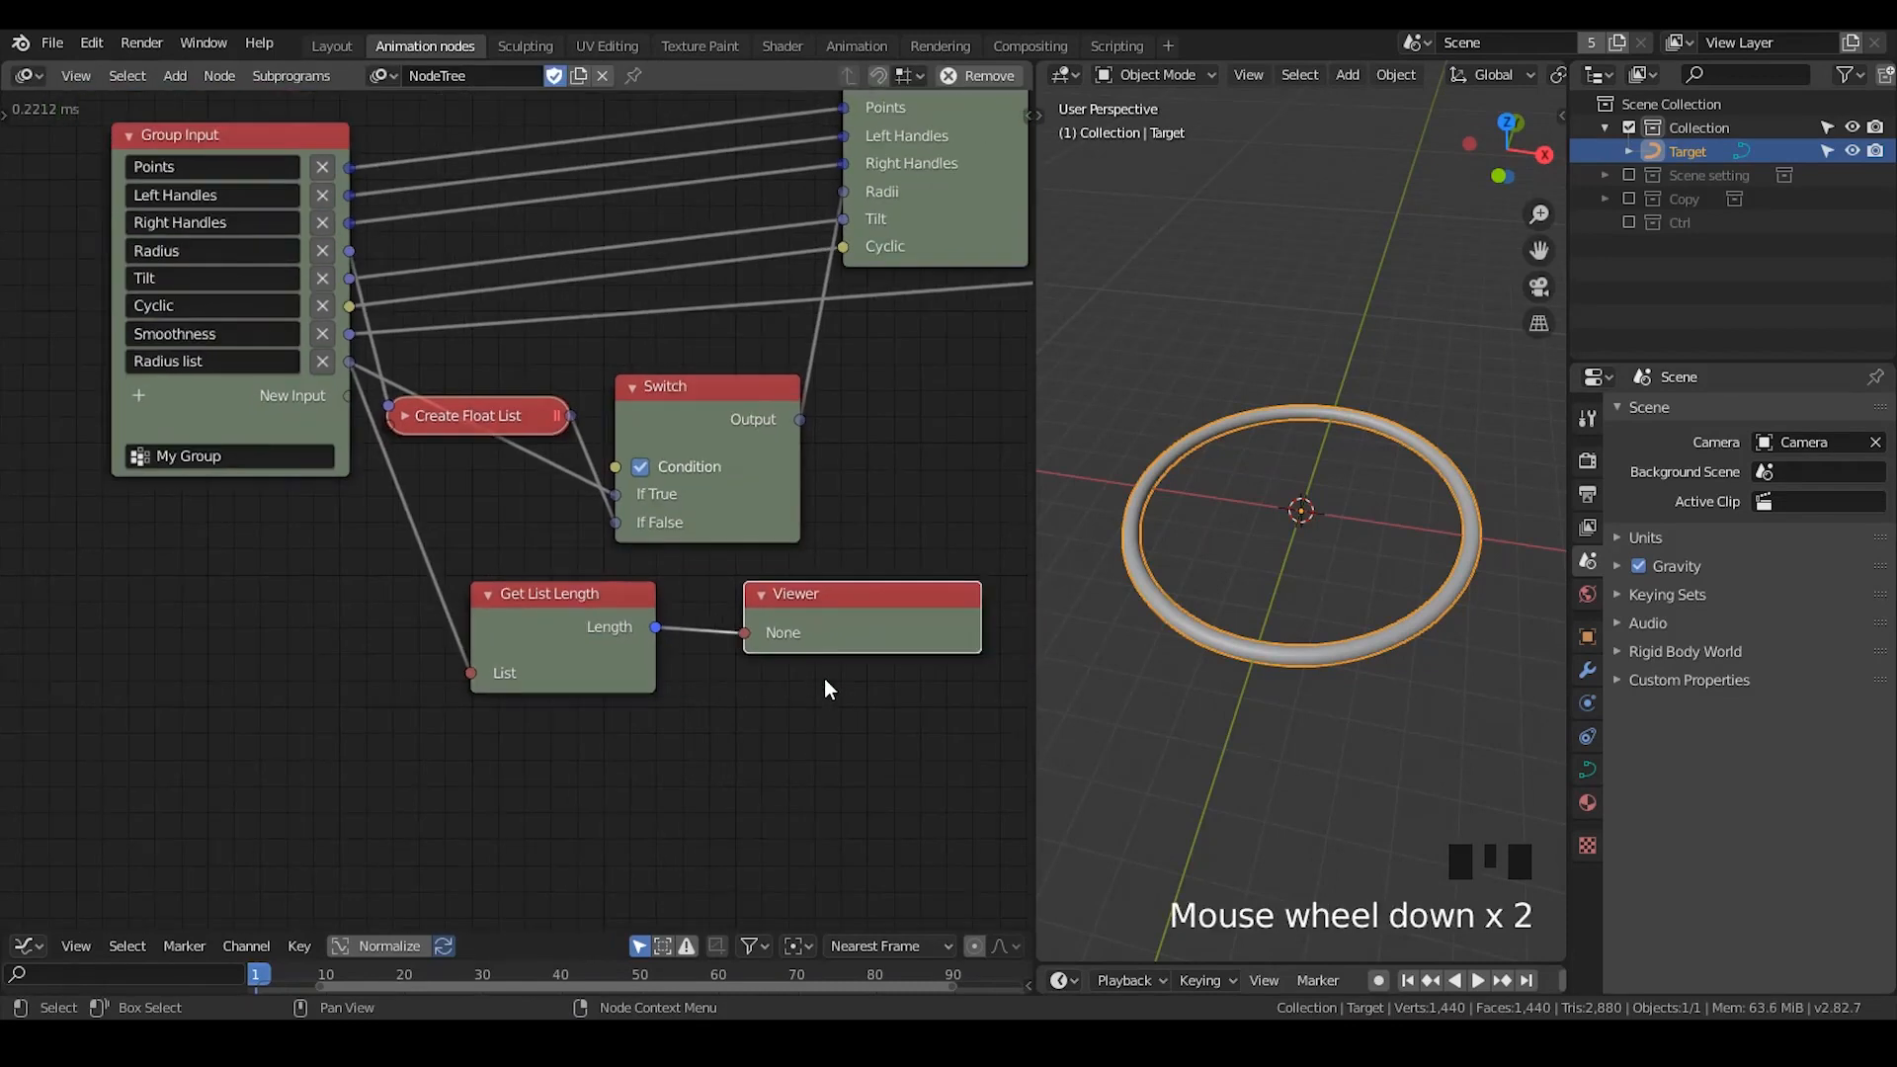
{"action": "middle_click_drag", "start_coordinate": [824, 678], "coordinate": [789, 695]}
{"action": "left_click_drag", "start_coordinate": [237, 160], "coordinate": [134, 162]}
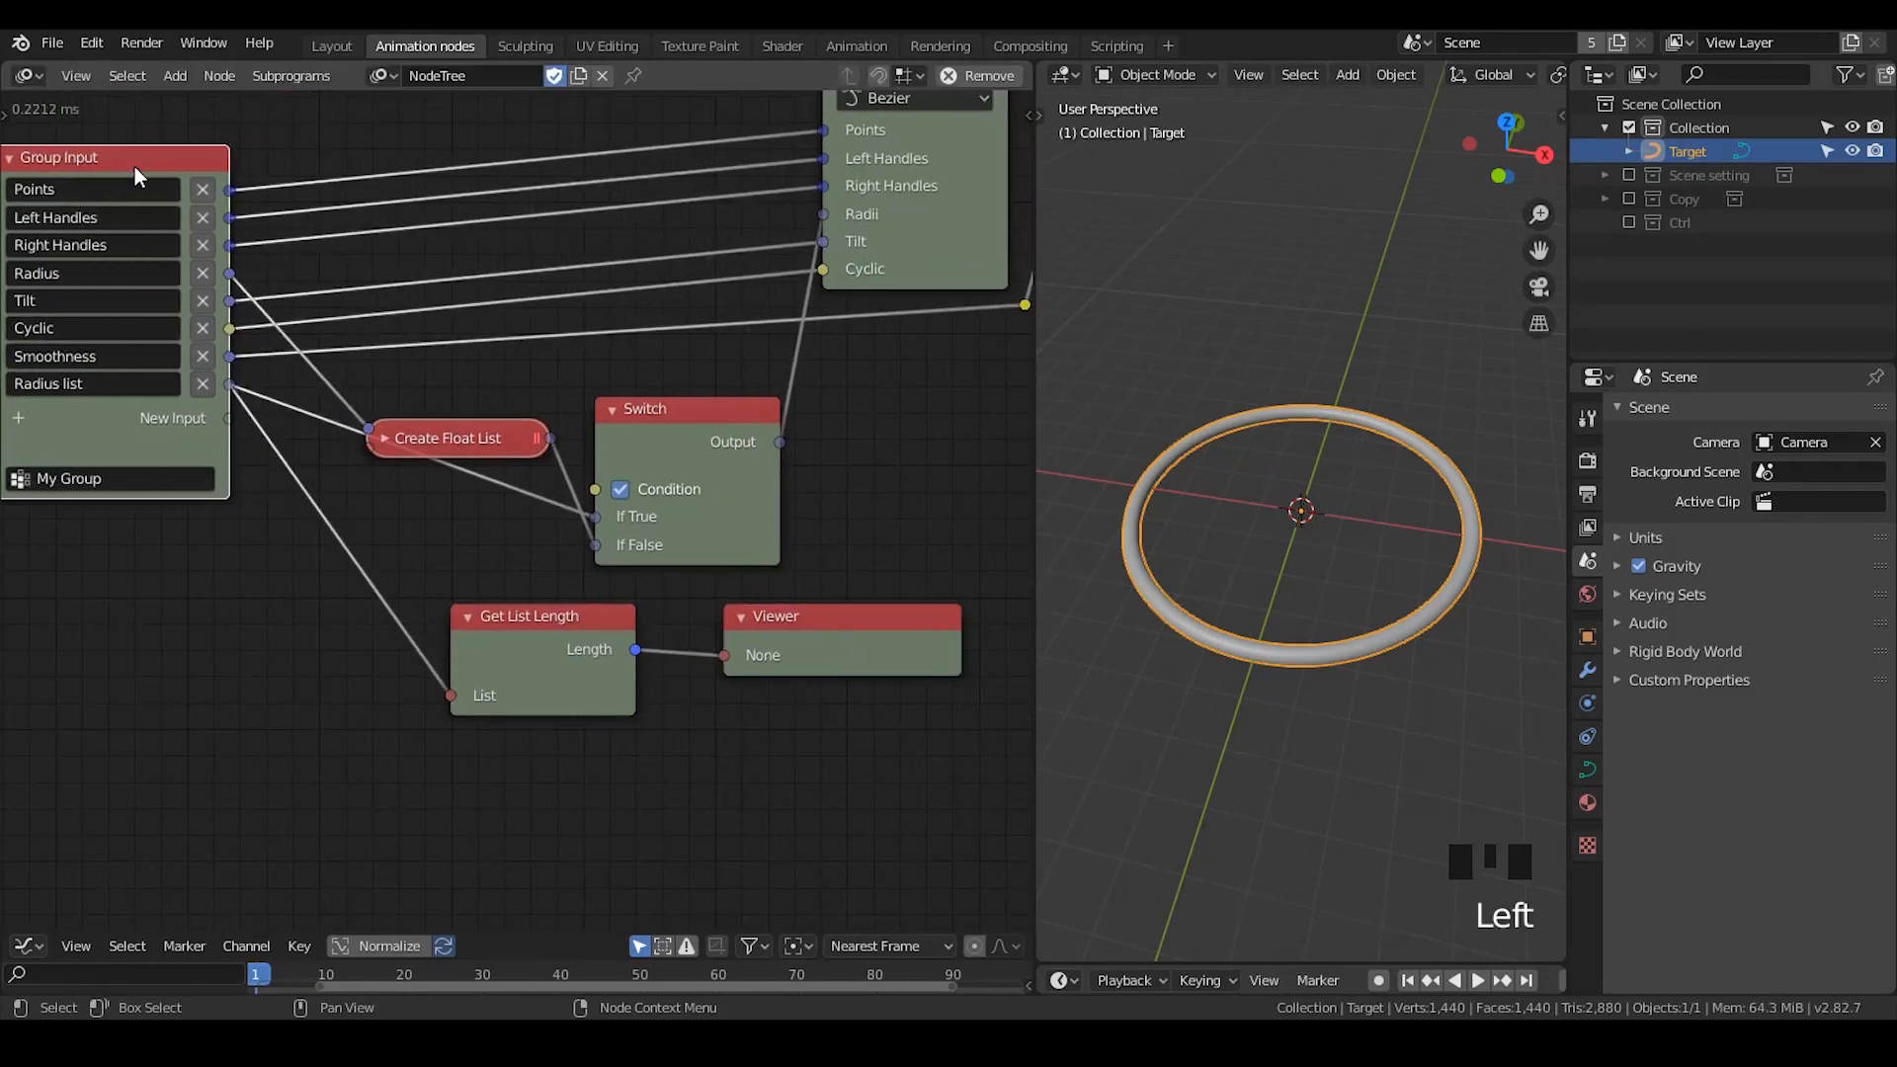
- Create an Invoke Subprogram node for My Group and place it below the Group Input node
{"action": "key", "text": "w"}
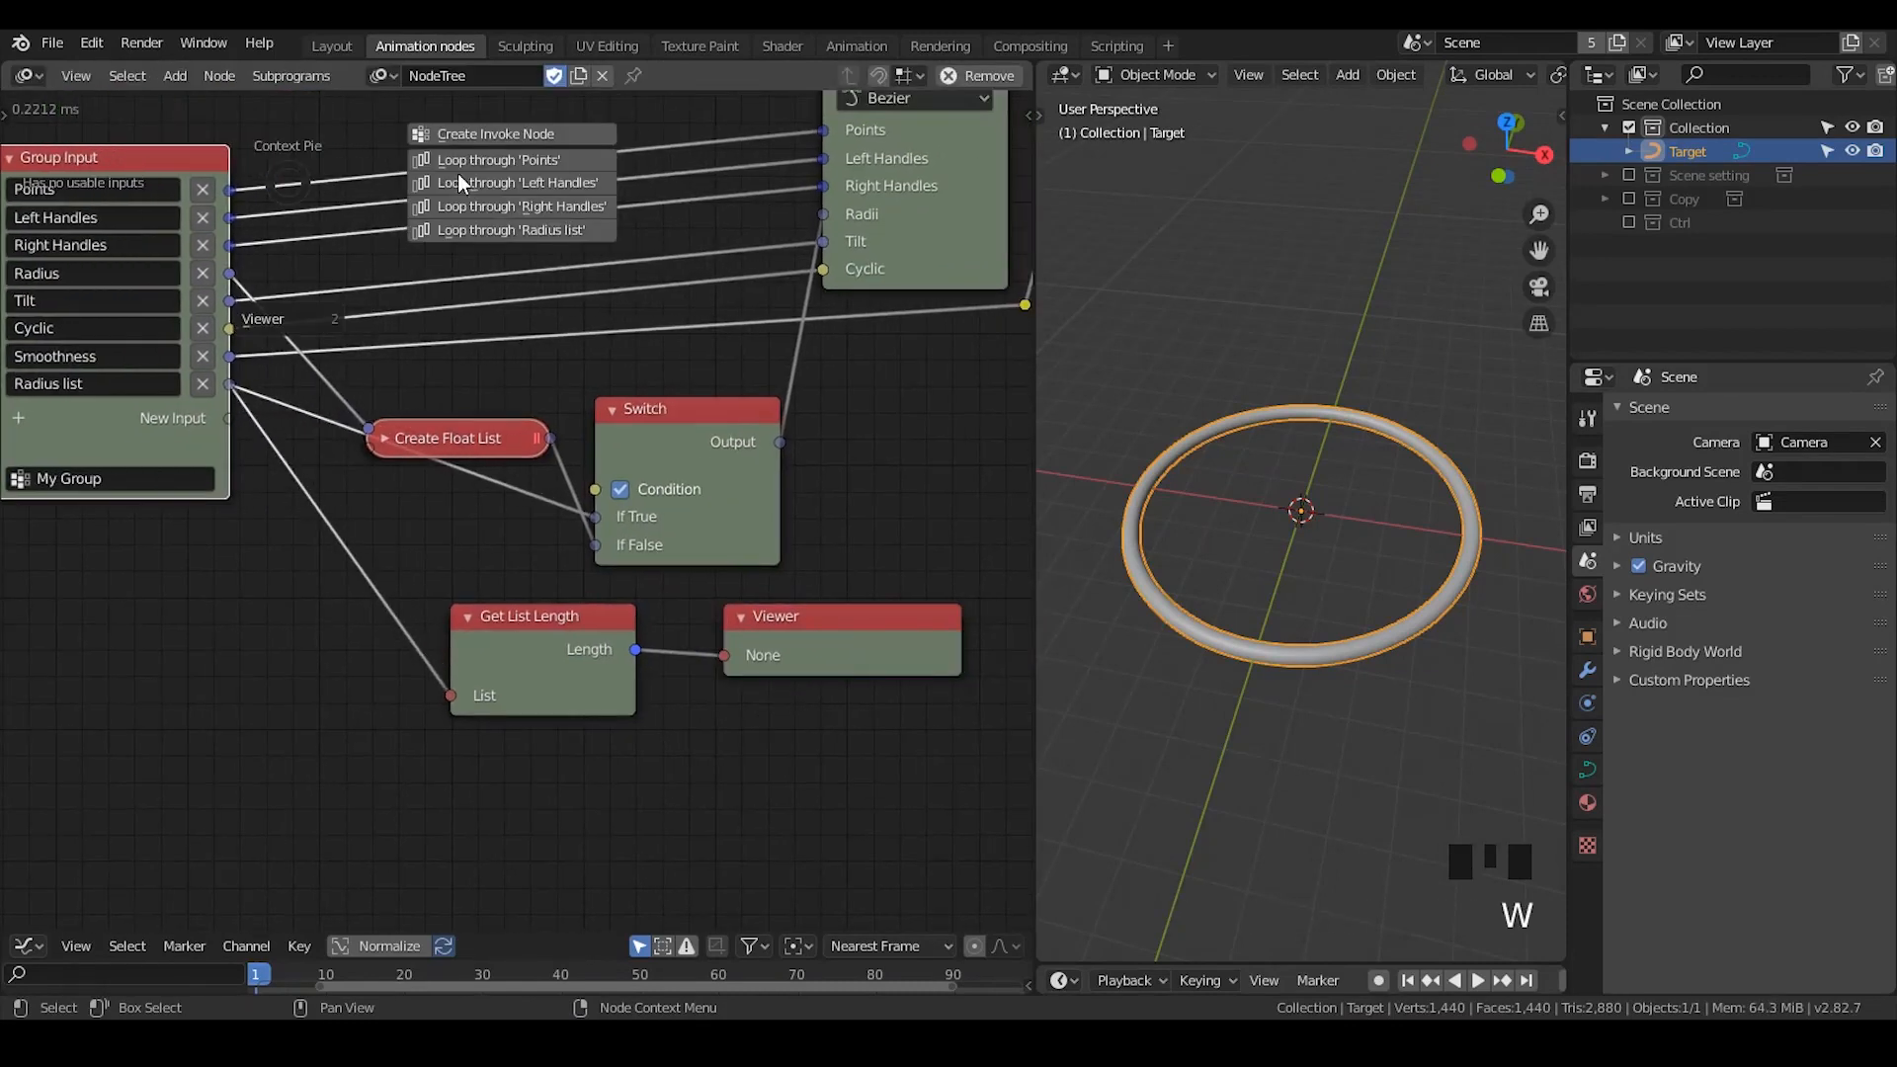
{"action": "left_click", "coordinate": [486, 132]}
{"action": "left_click", "coordinate": [127, 660]}
{"action": "middle_click_drag", "start_coordinate": [187, 703], "coordinate": [223, 603]}
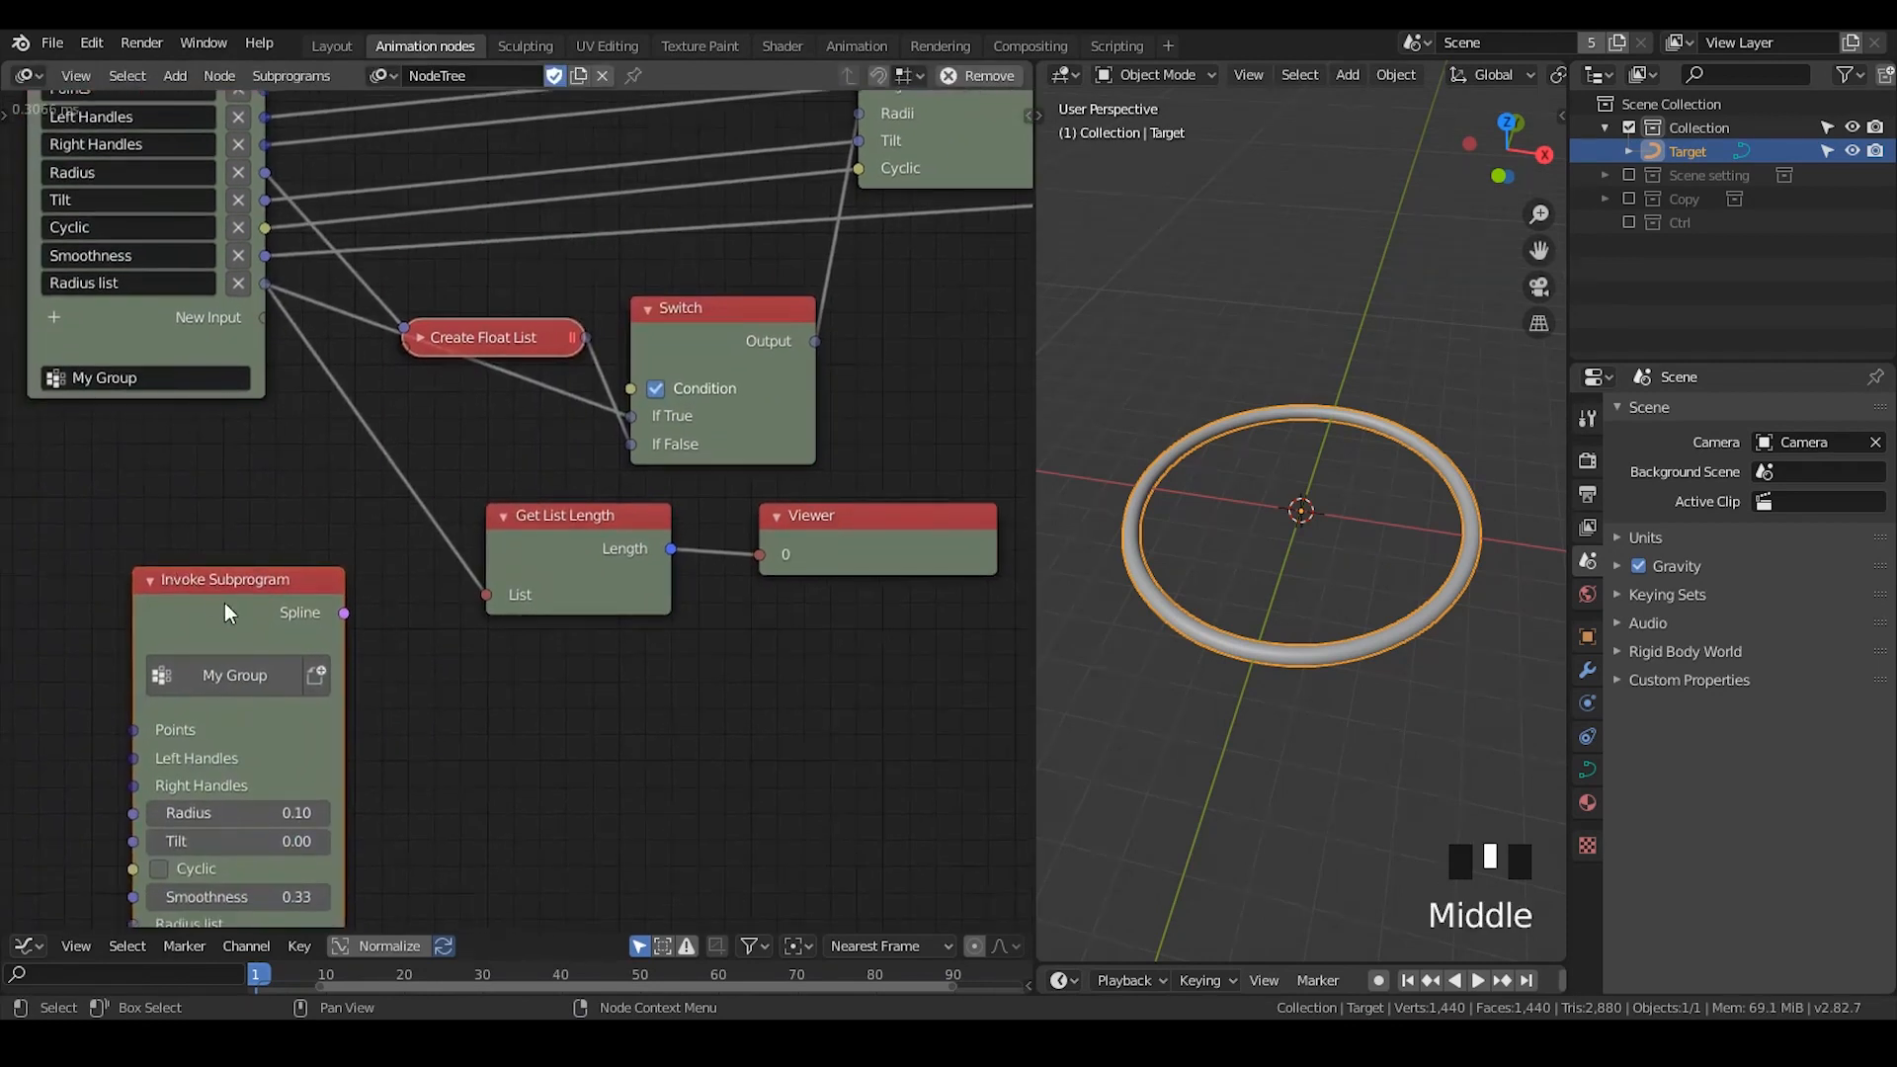
- Check the list length in the Viewer against the invoked group's Radius list input, nudging the Viewer away from Get List Length
{"action": "left_click", "coordinate": [770, 535]}
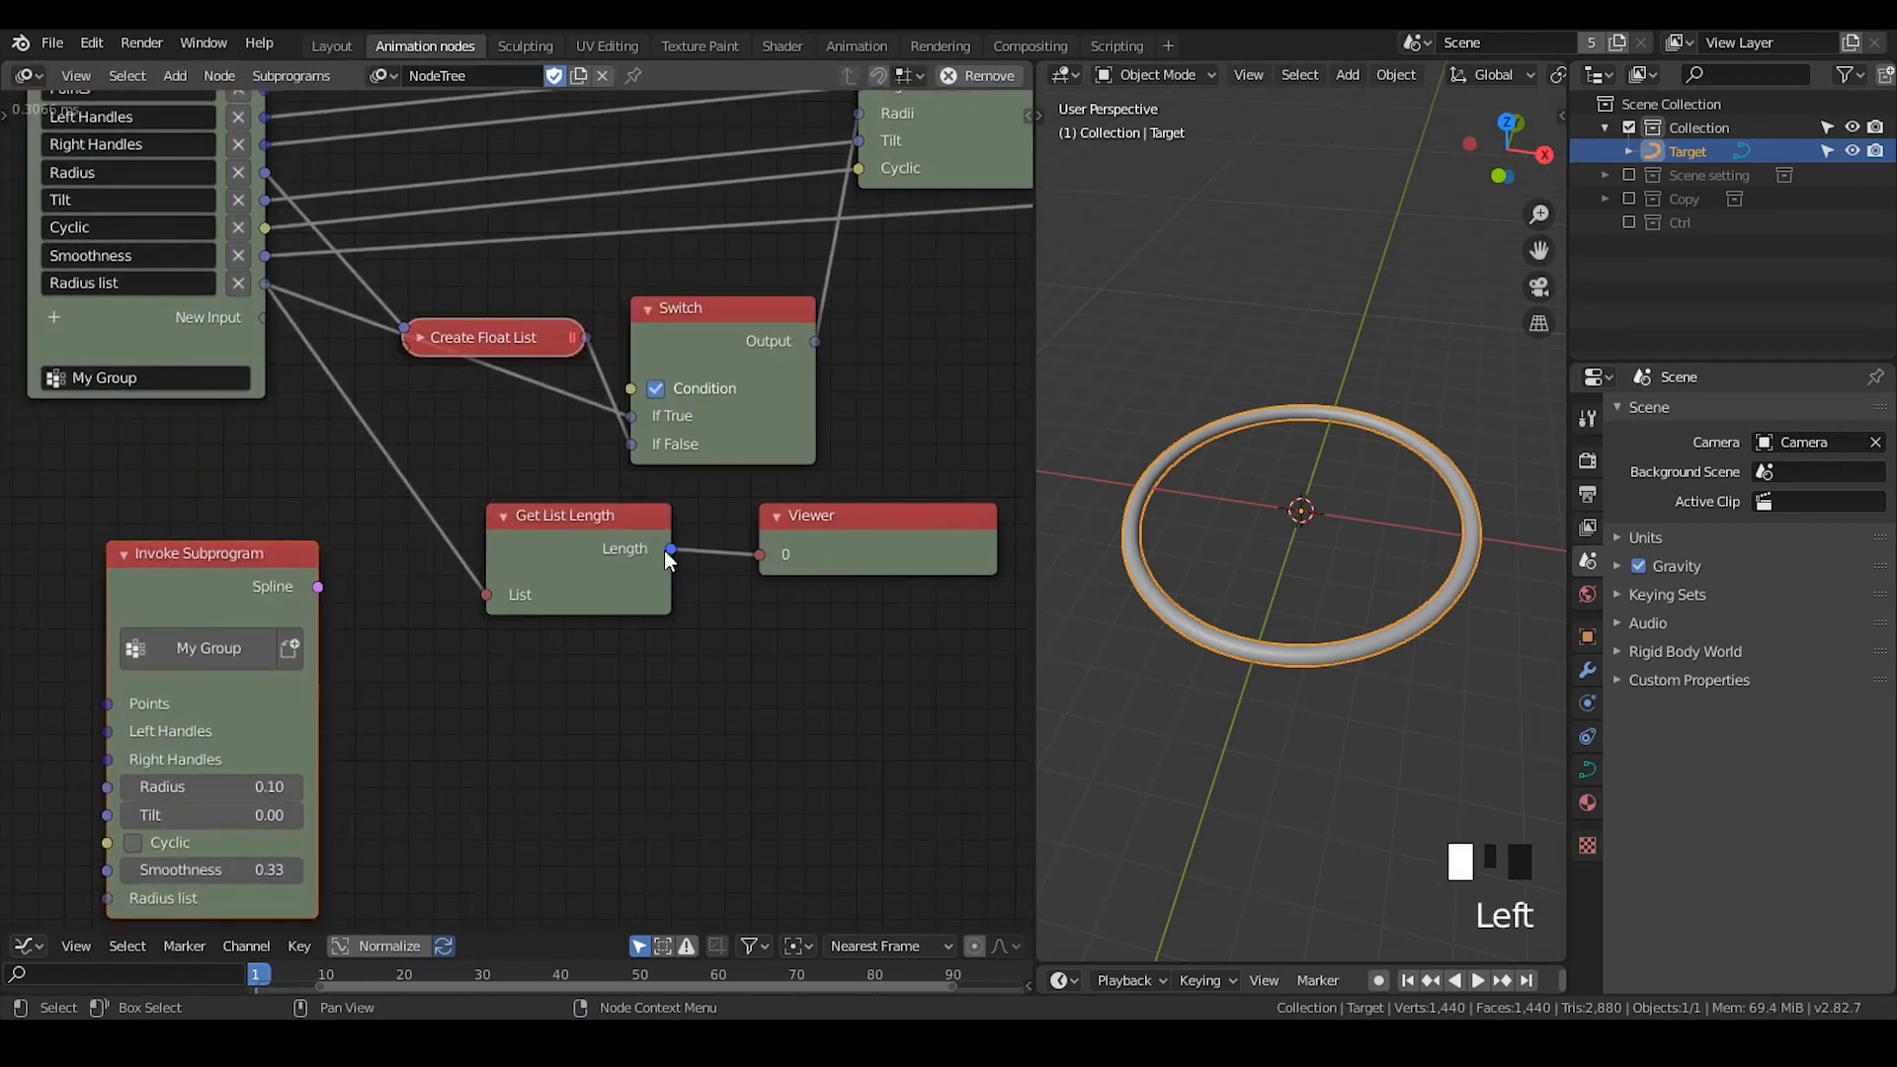
{"action": "middle_click_drag", "start_coordinate": [198, 814], "coordinate": [281, 736]}
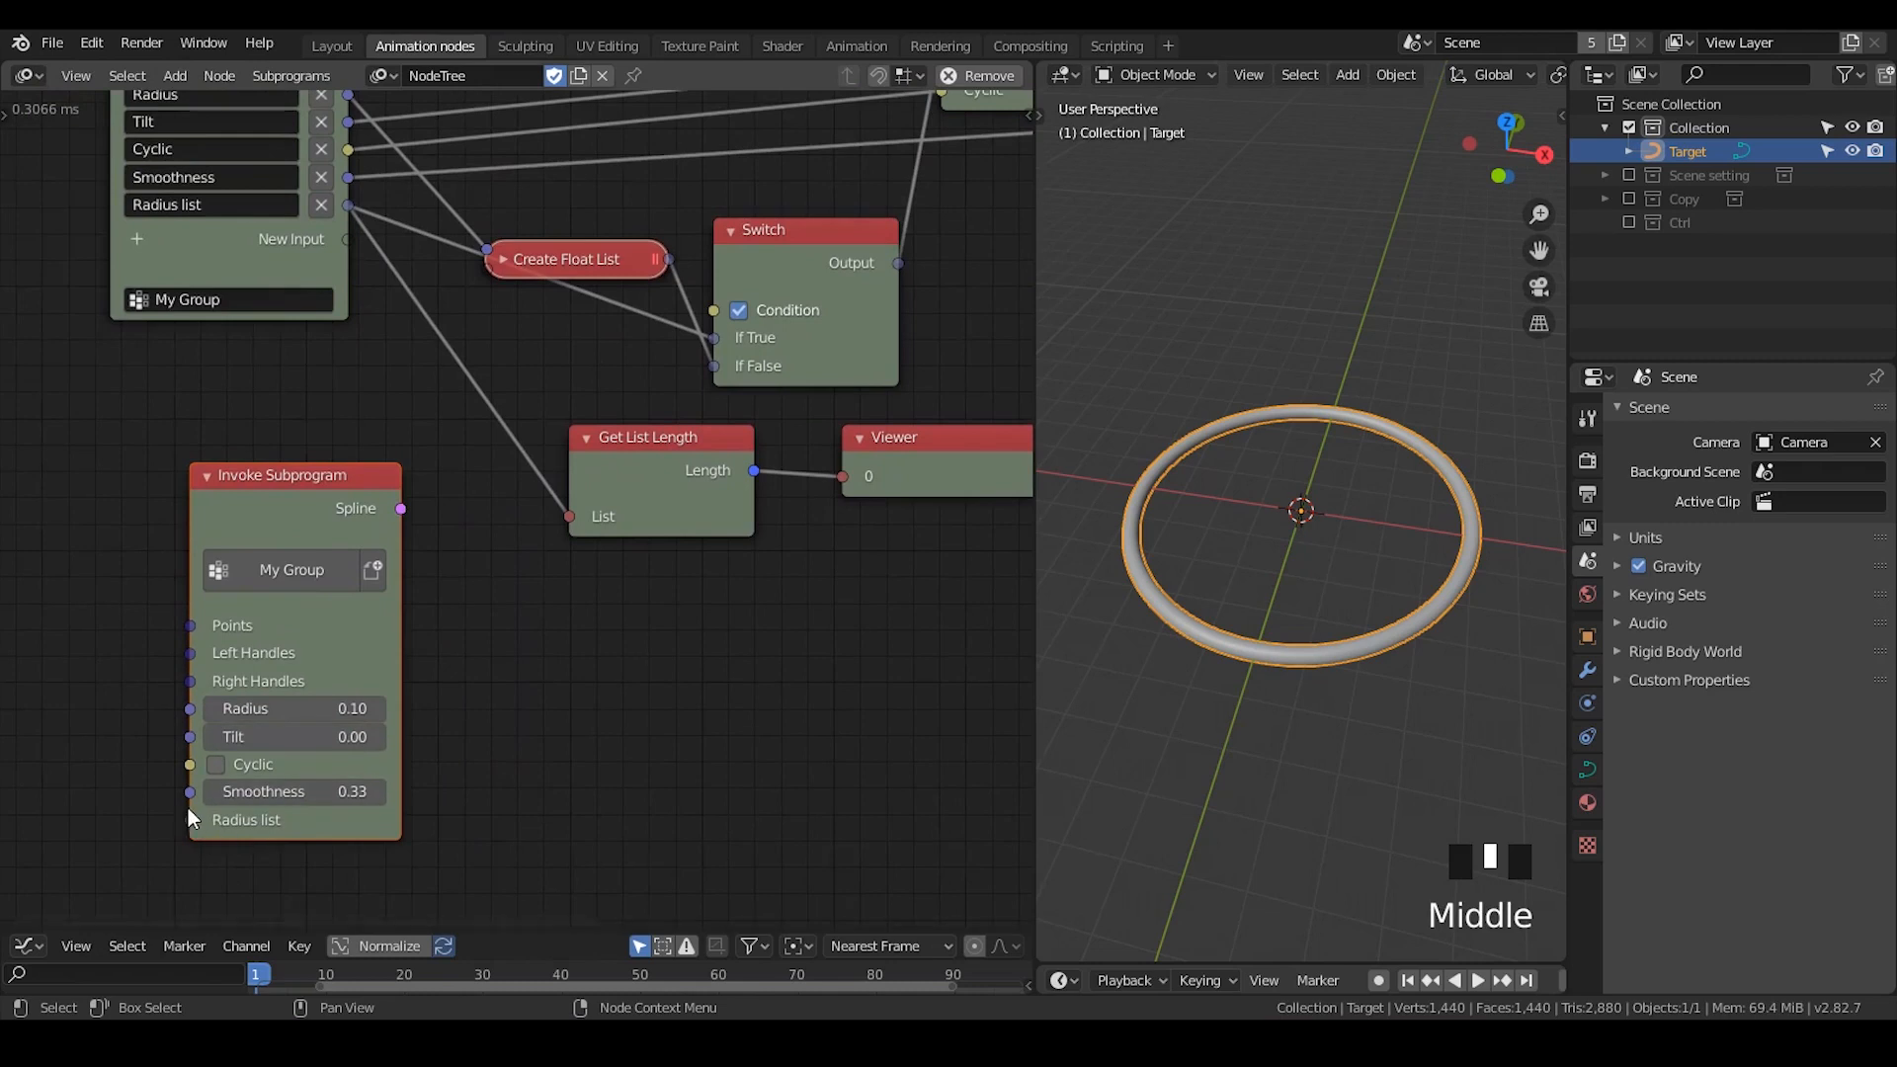
{"action": "left_click_drag", "start_coordinate": [190, 820], "coordinate": [144, 838]}
{"action": "middle_click_drag", "start_coordinate": [636, 654], "coordinate": [555, 739]}
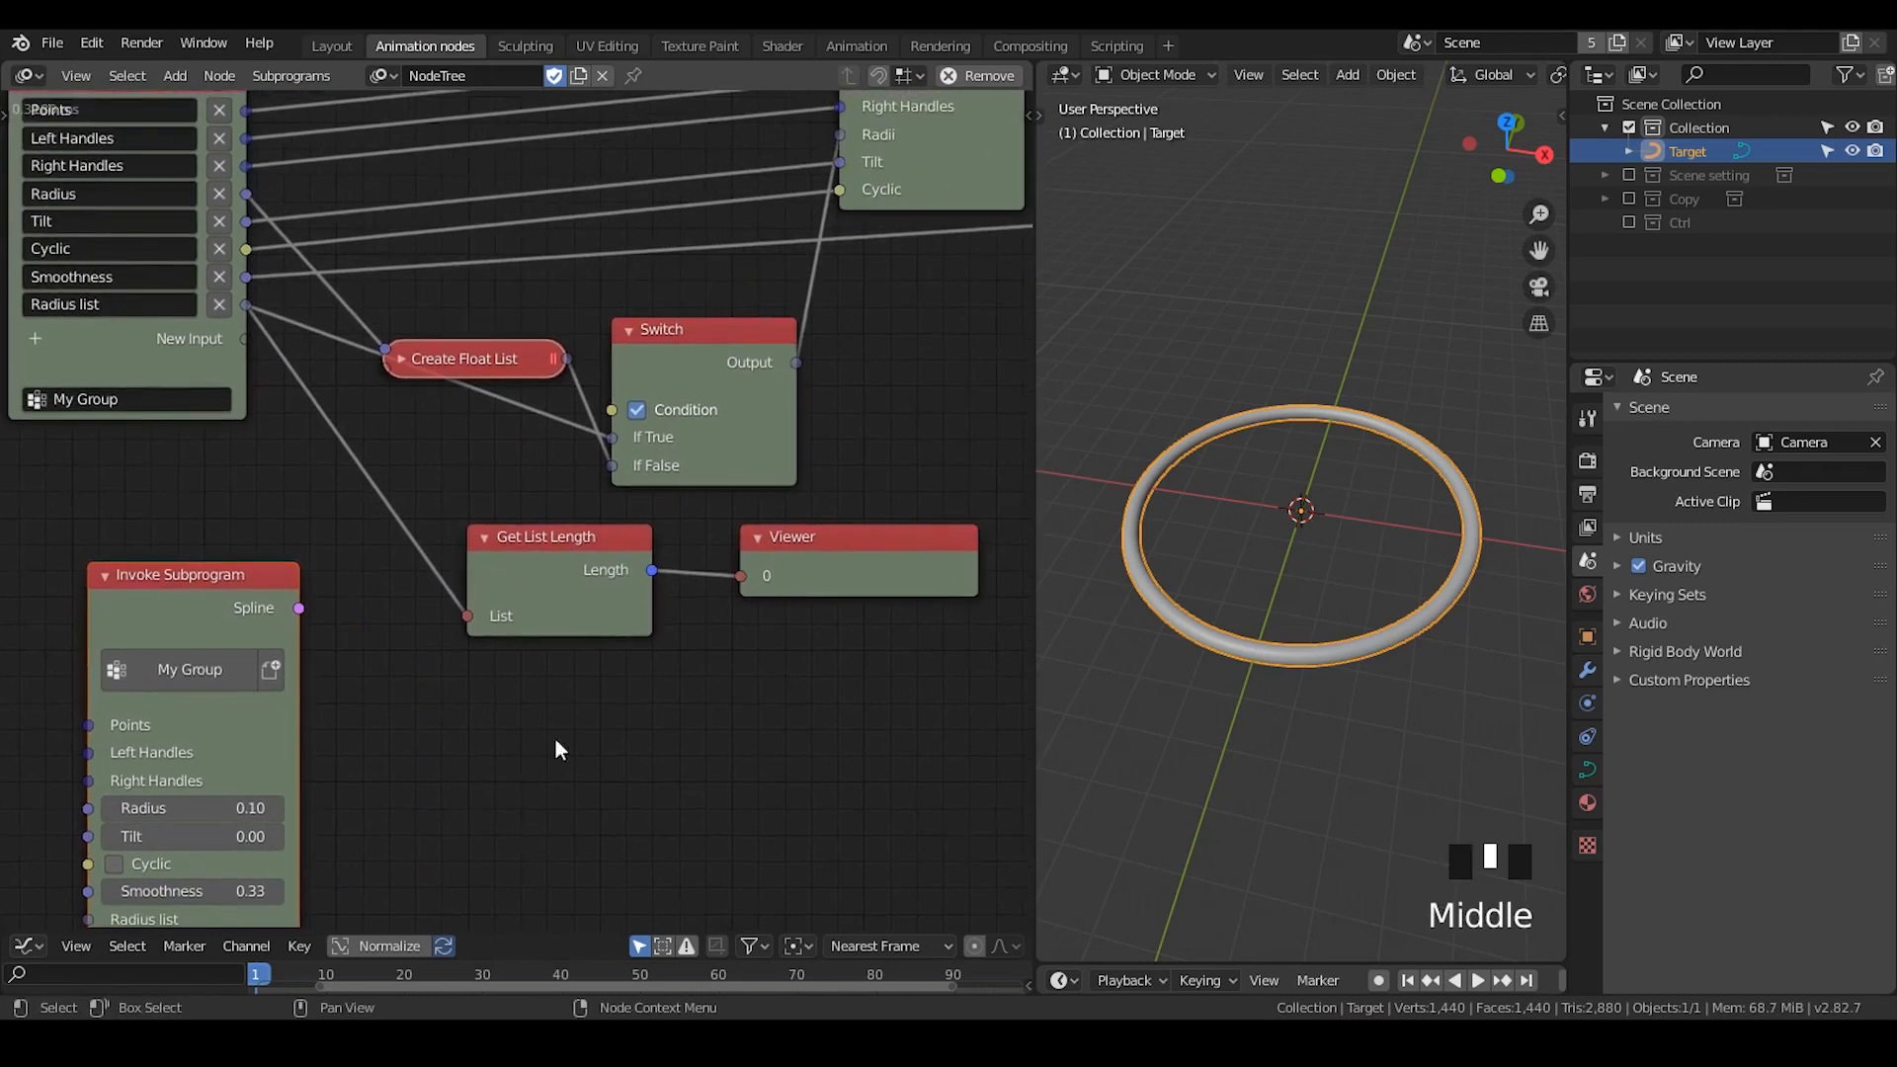
{"action": "left_click_drag", "start_coordinate": [830, 575], "coordinate": [854, 571]}
- Add a Boolean Input node below the Viewer and expose its value as an input socket
{"action": "key", "text": "ctrl+a"}
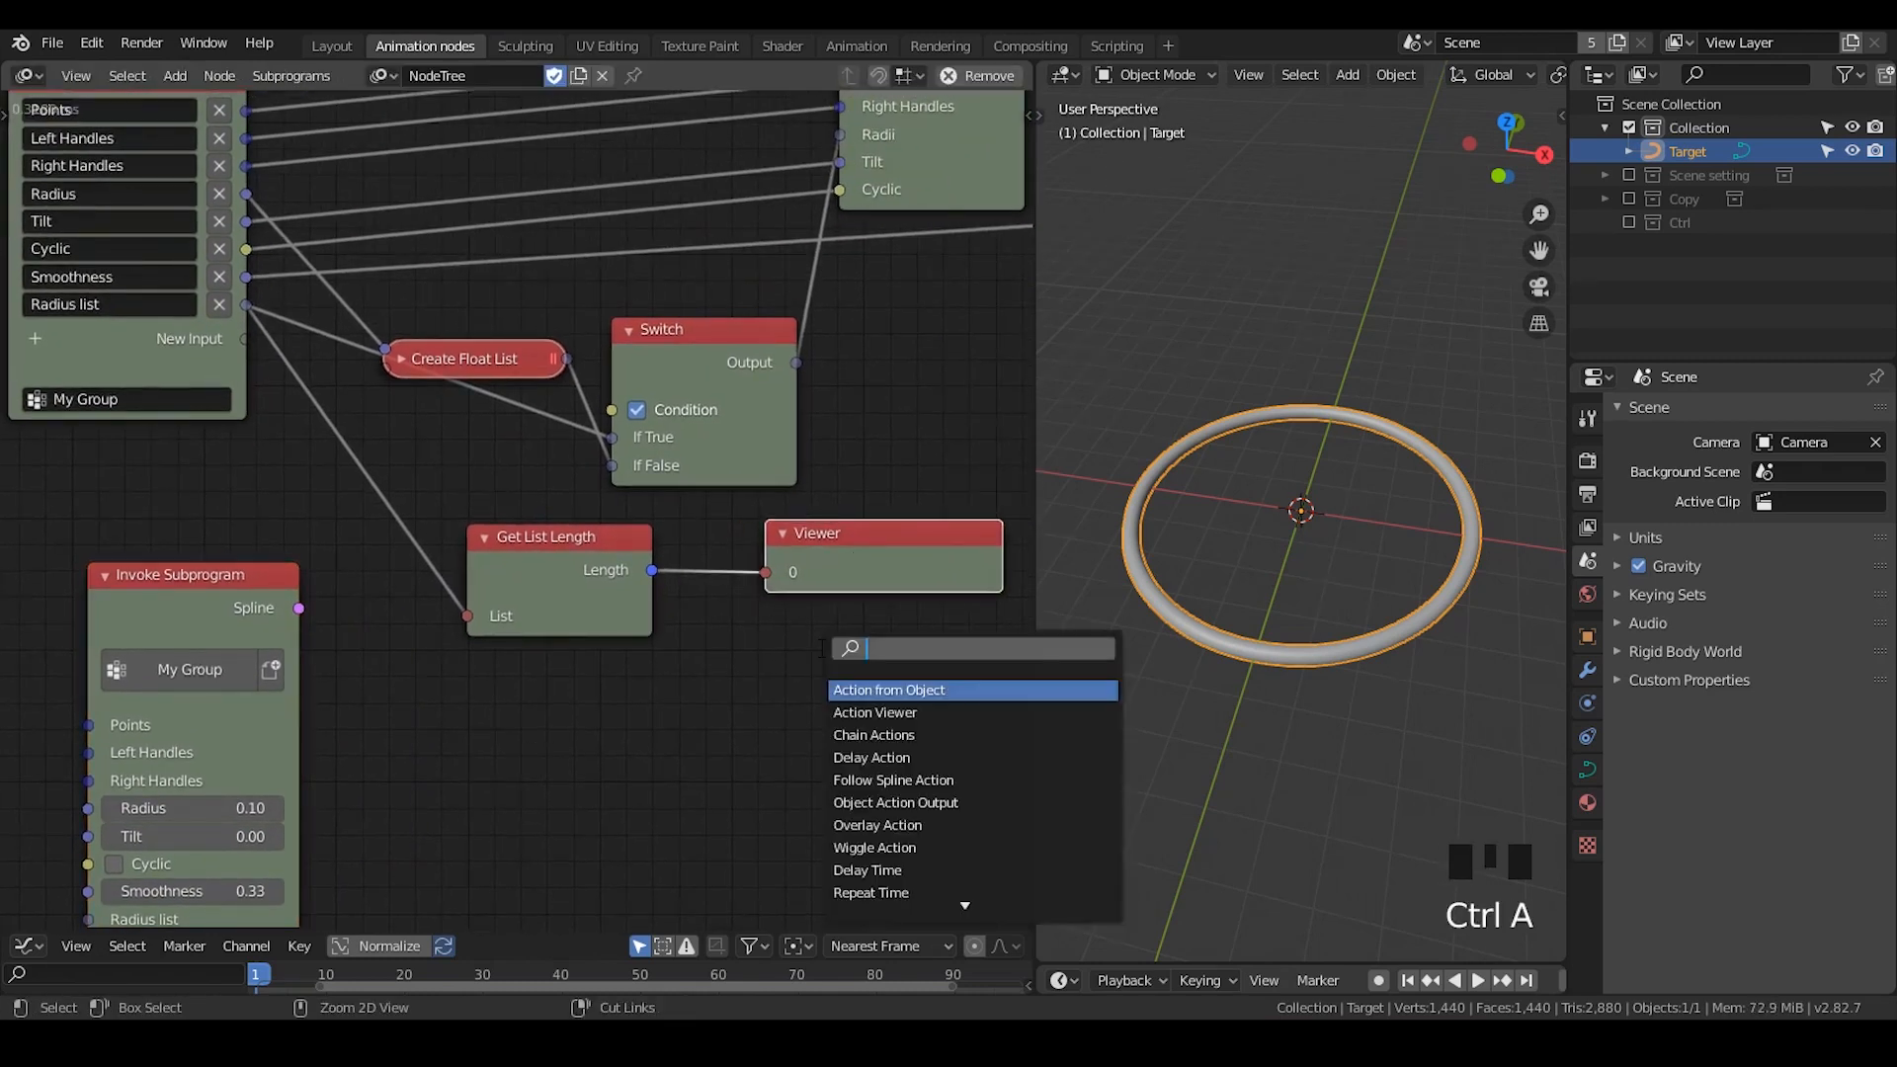
{"action": "type", "text": "boo"}
{"action": "key", "text": "Down"}
{"action": "key", "text": "Down"}
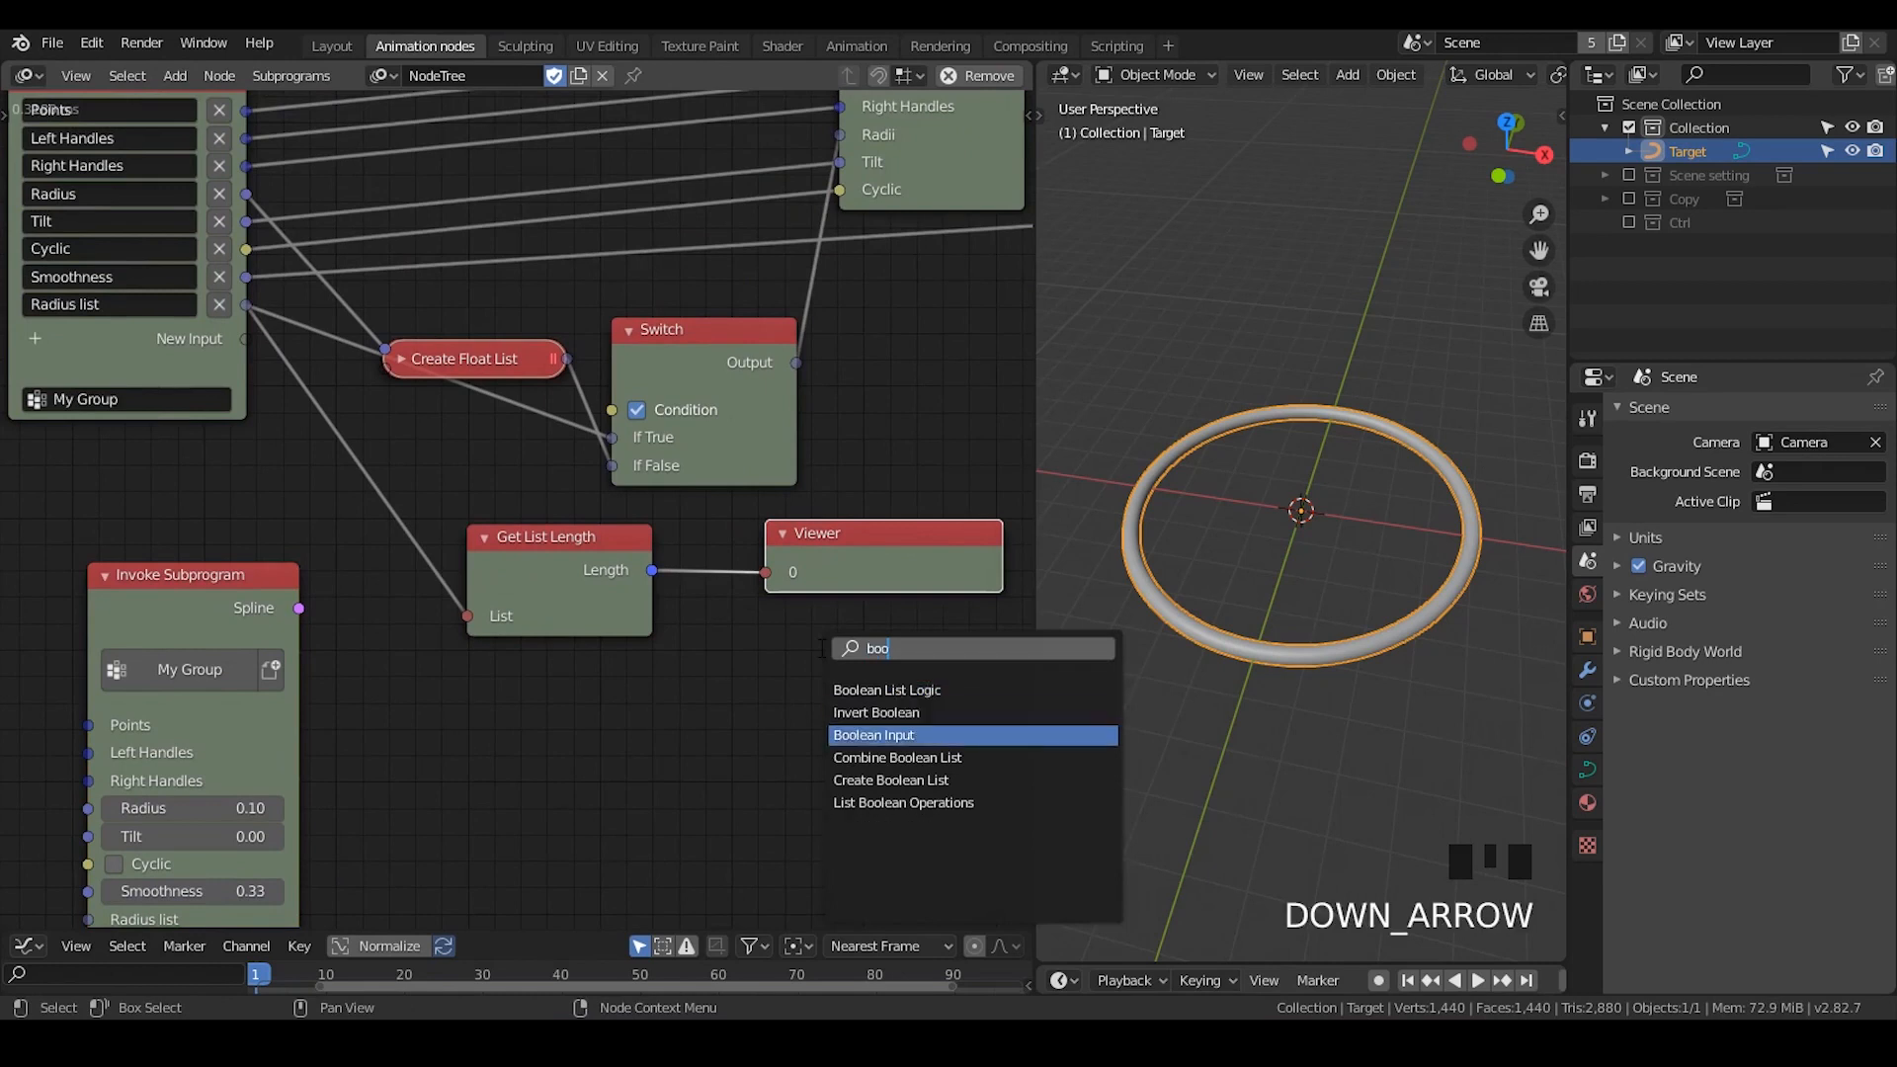
{"action": "key", "text": "Return"}
{"action": "left_click", "coordinate": [800, 636]}
{"action": "middle_click_drag", "start_coordinate": [800, 637], "coordinate": [774, 619]}
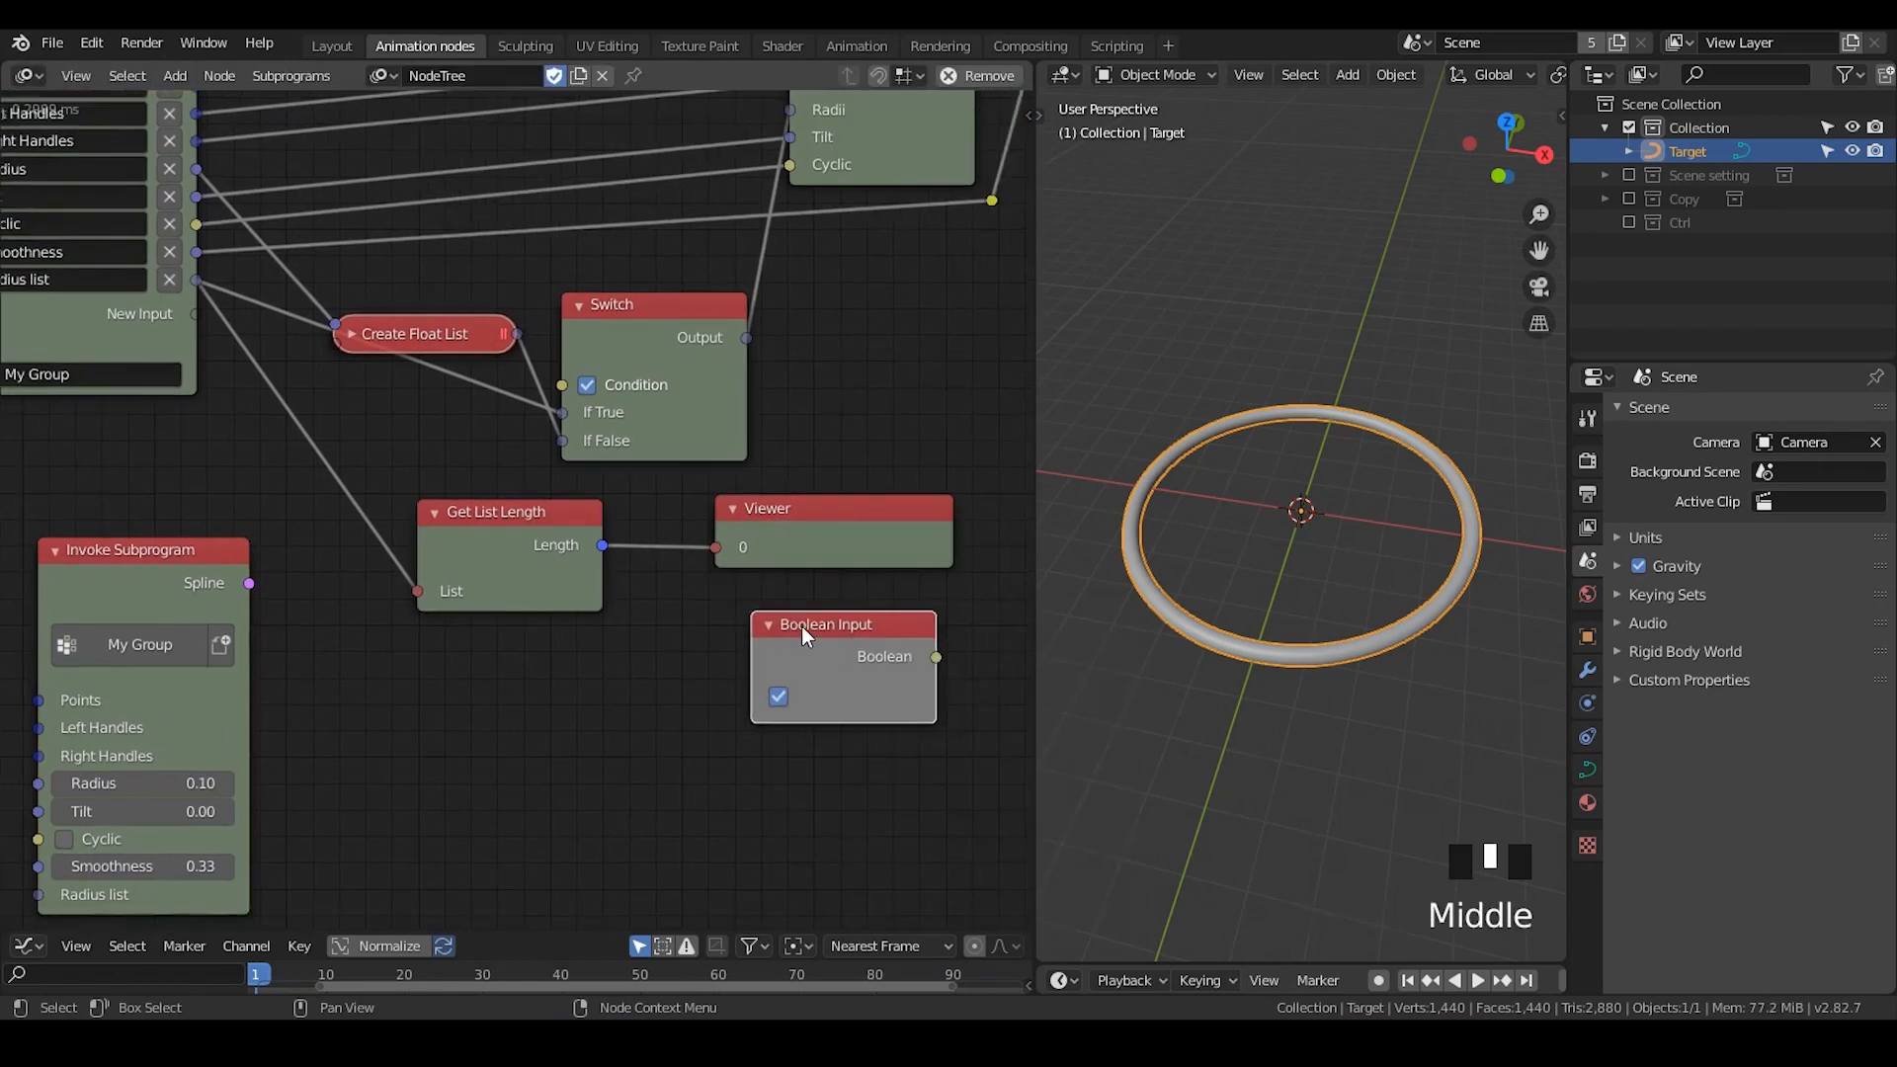
{"action": "key", "text": "n"}
{"action": "left_click", "coordinate": [868, 317]}
{"action": "key", "text": "n"}
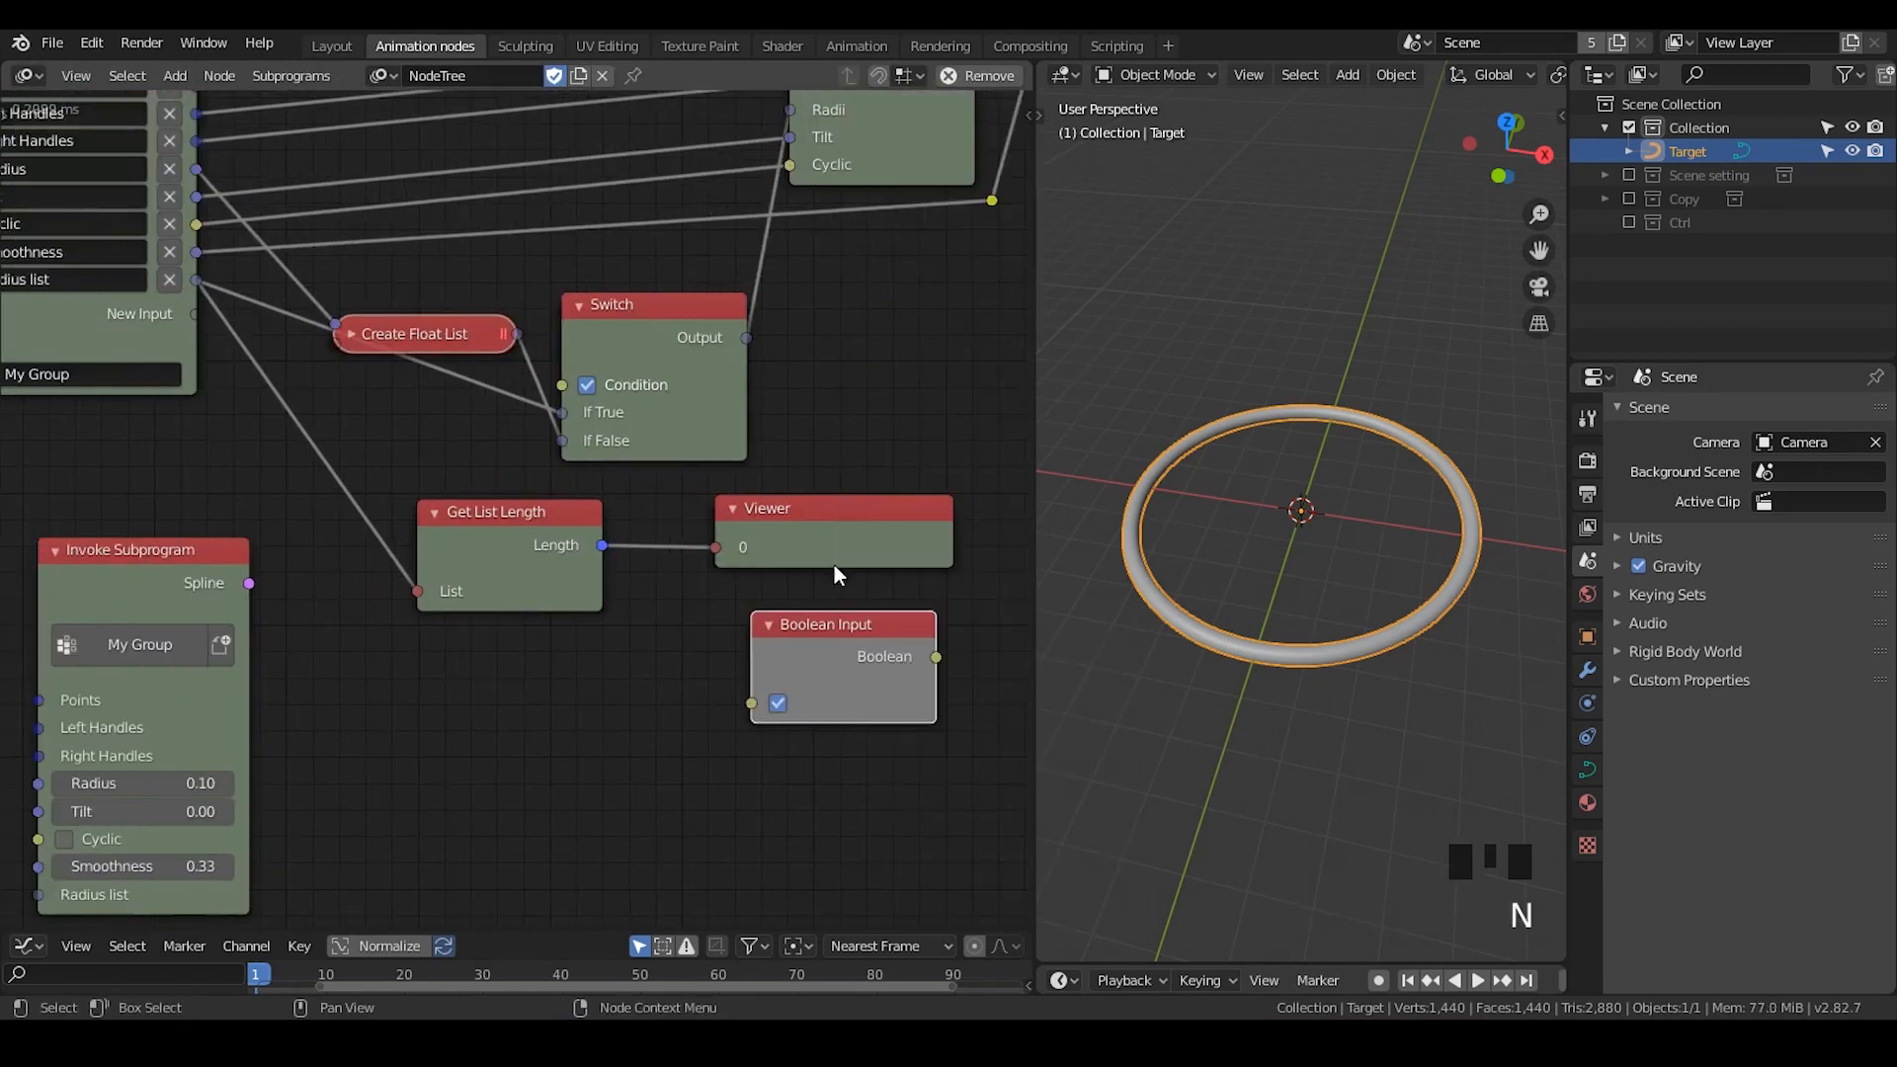
- Link the Length output to the Boolean Input node and attach a second Viewer to its Boolean output
{"action": "middle_click_drag", "start_coordinate": [834, 565], "coordinate": [727, 505]}
{"action": "left_click_drag", "start_coordinate": [495, 485], "coordinate": [685, 580]}
{"action": "key", "text": "w"}
{"action": "left_click", "coordinate": [679, 699]}
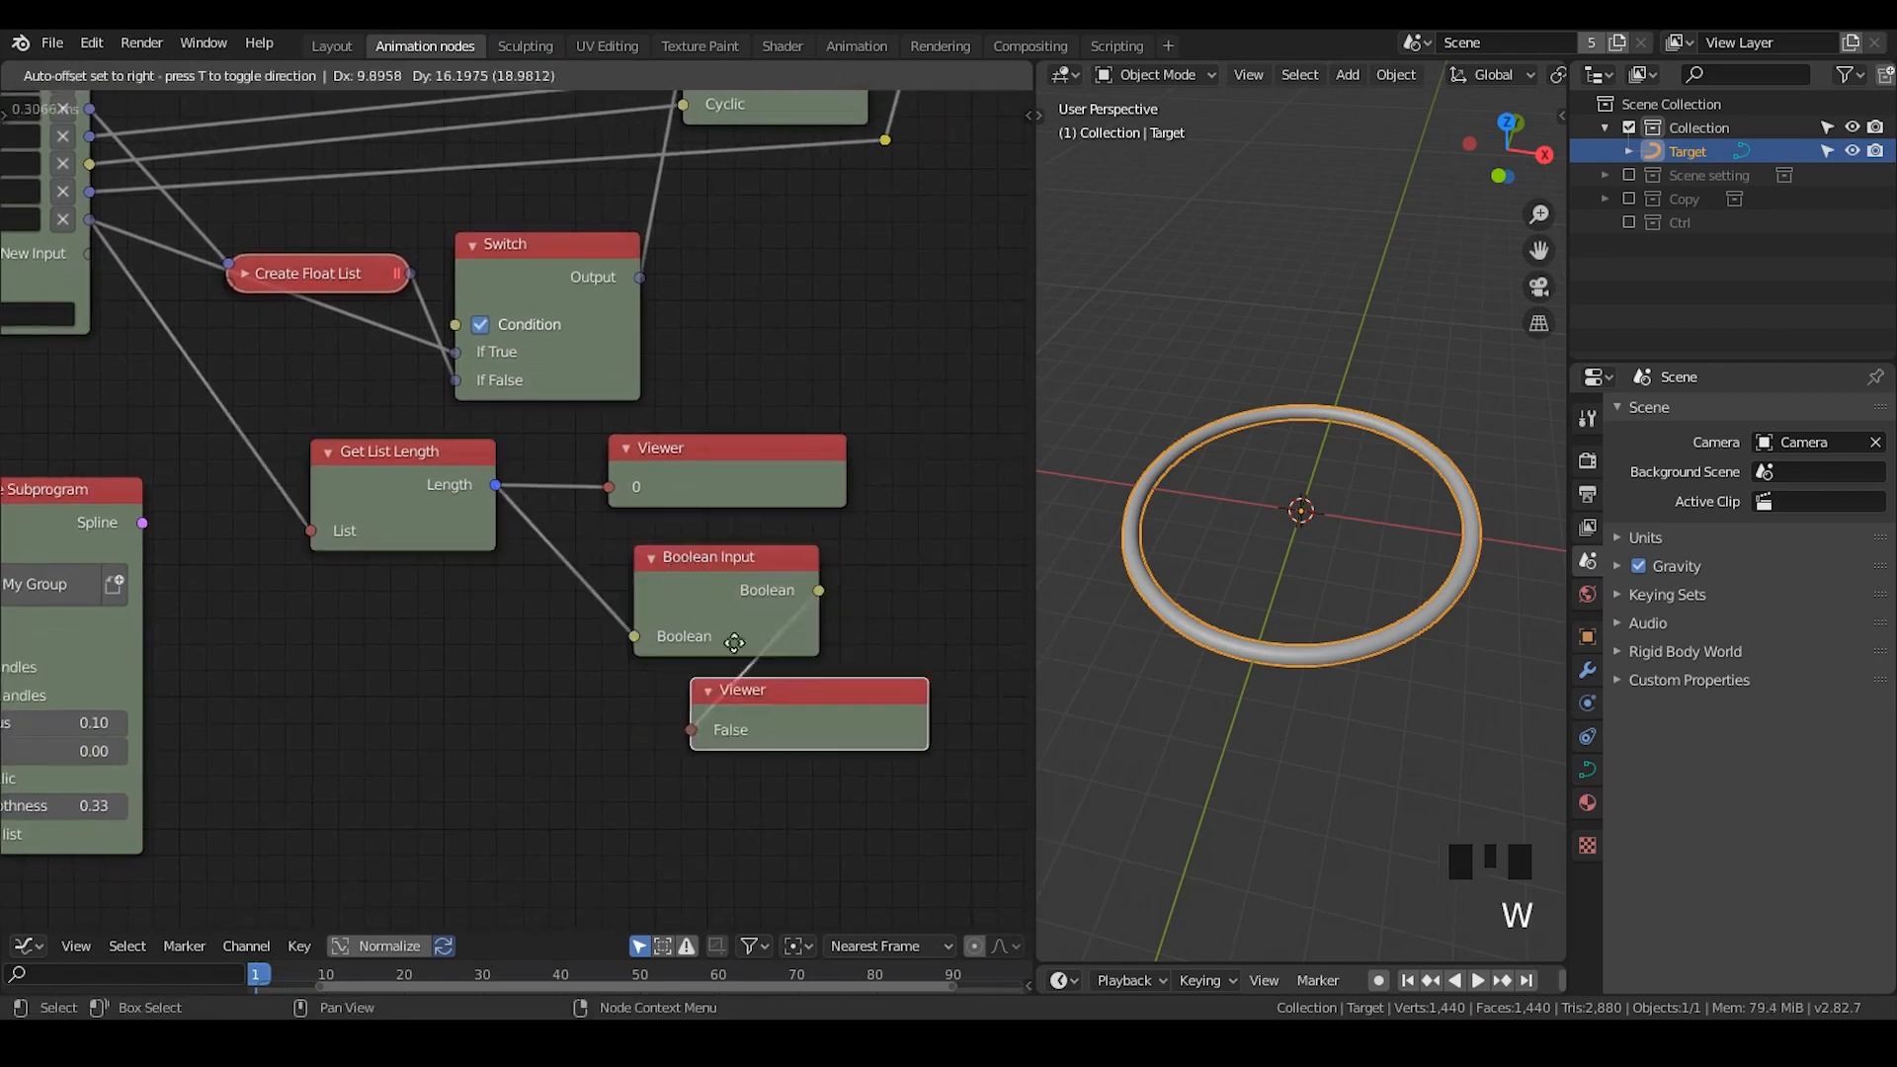
{"action": "left_click", "coordinate": [891, 532]}
{"action": "middle_click_drag", "start_coordinate": [816, 601], "coordinate": [709, 563]}
{"action": "left_click_drag", "start_coordinate": [788, 552], "coordinate": [815, 537]}
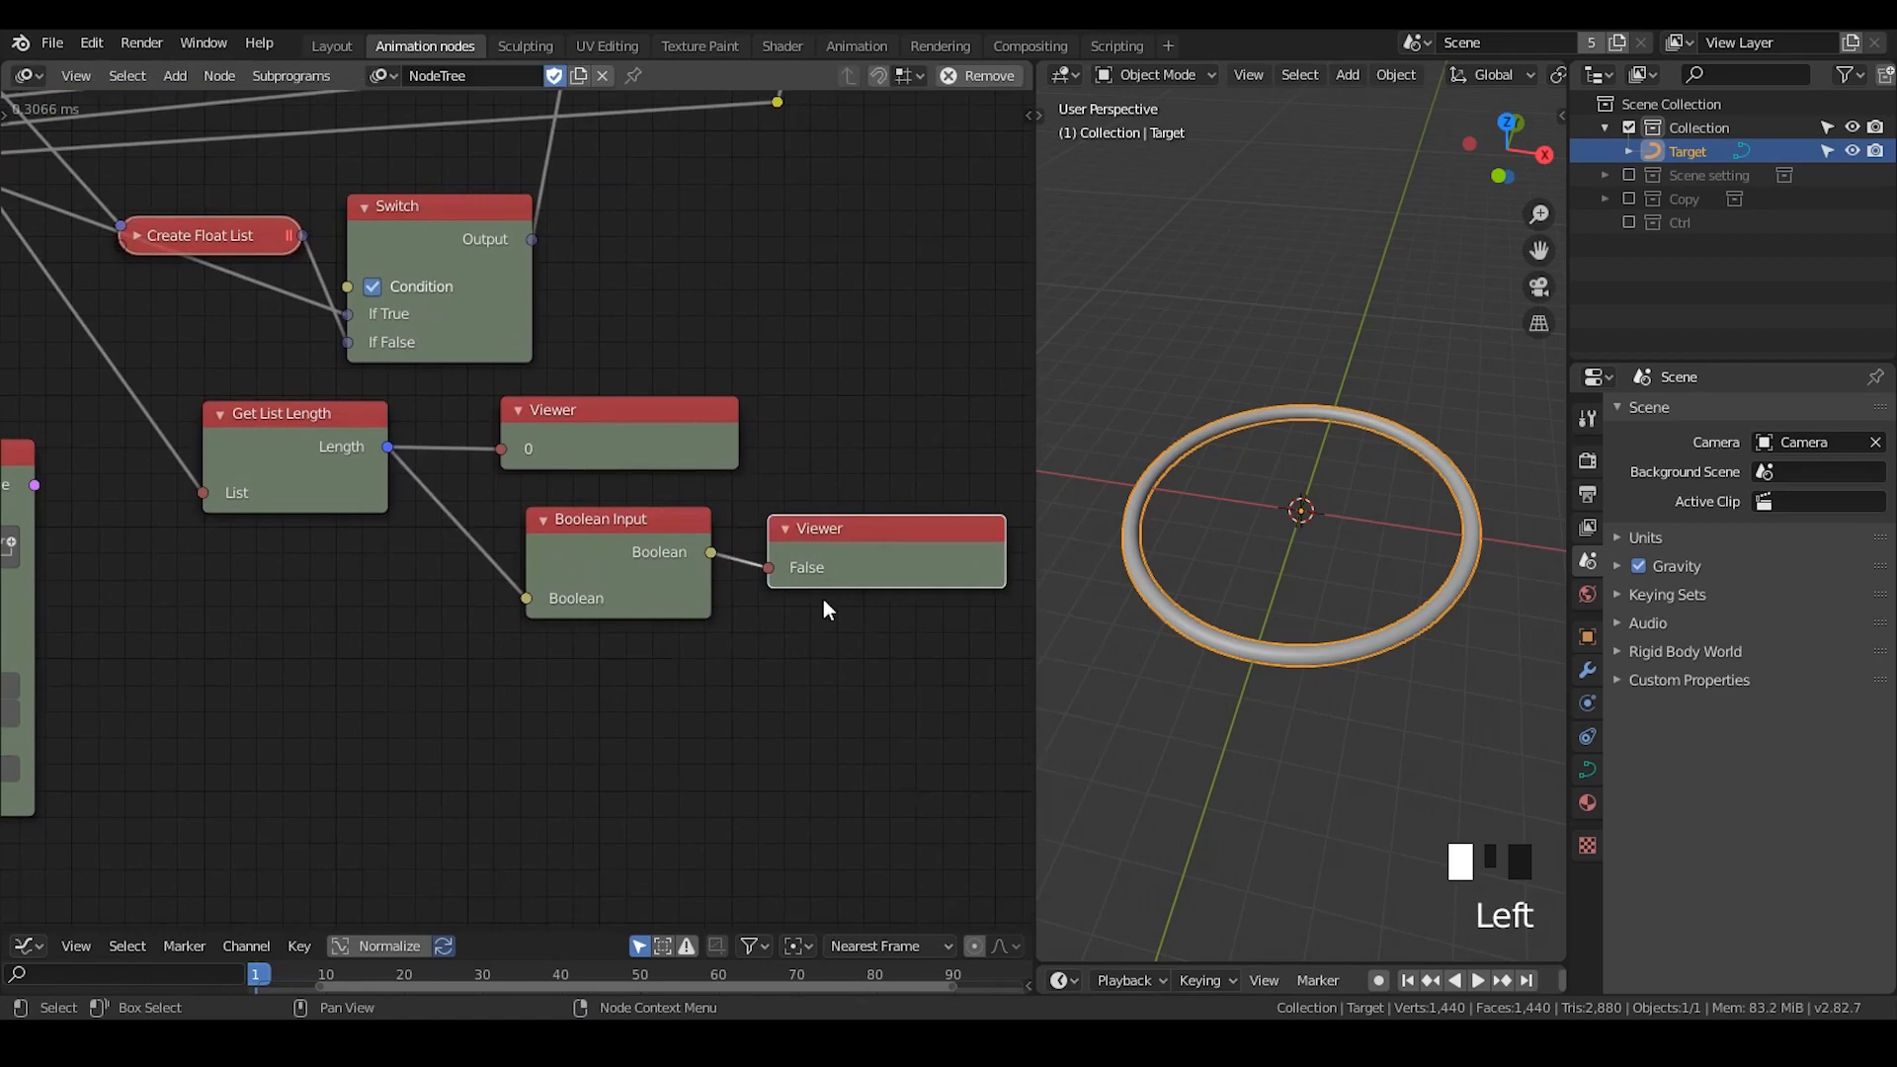
- Arrange the two Viewers one above the other to compare the length with its Boolean equivalent
{"action": "left_click_drag", "start_coordinate": [659, 457], "coordinate": [879, 441]}
{"action": "left_click_drag", "start_coordinate": [848, 545], "coordinate": [840, 523]}
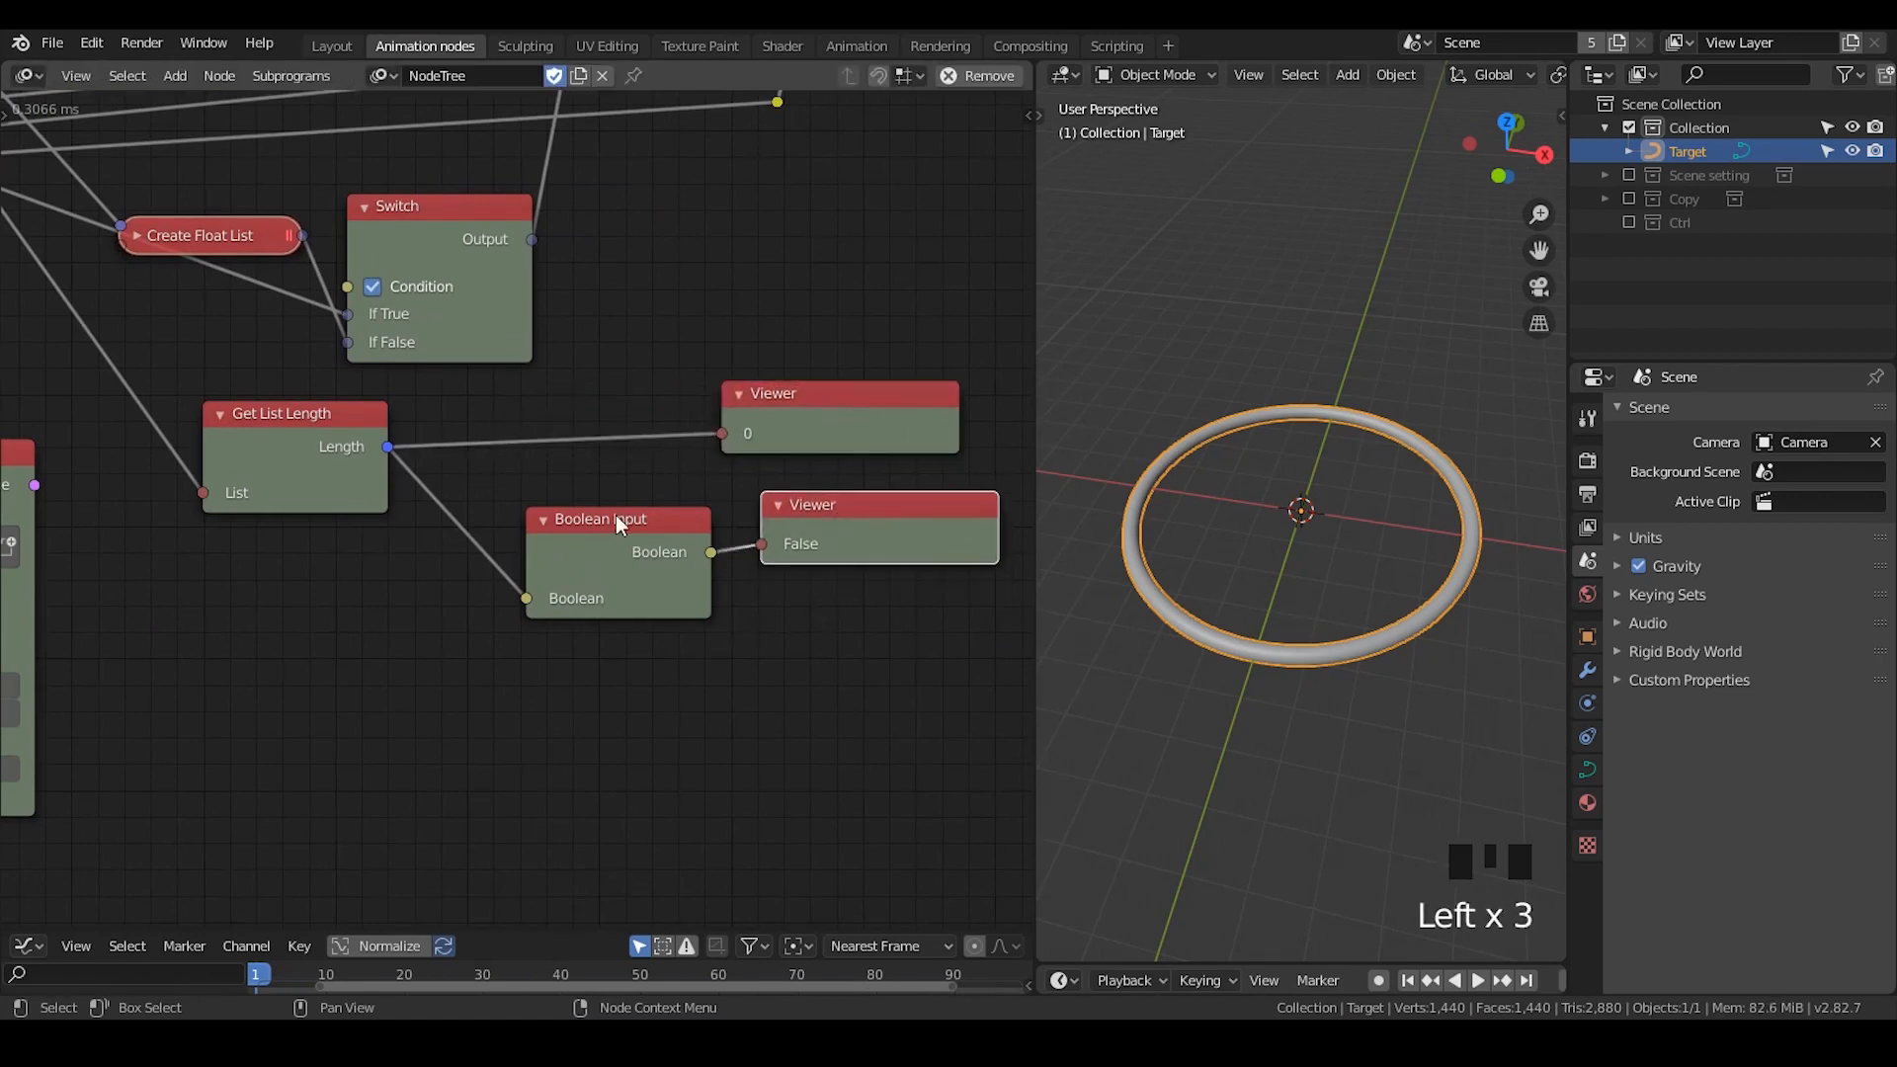
{"action": "scroll", "coordinate": [666, 491], "scroll_direction": "up", "scroll_amount": 2}
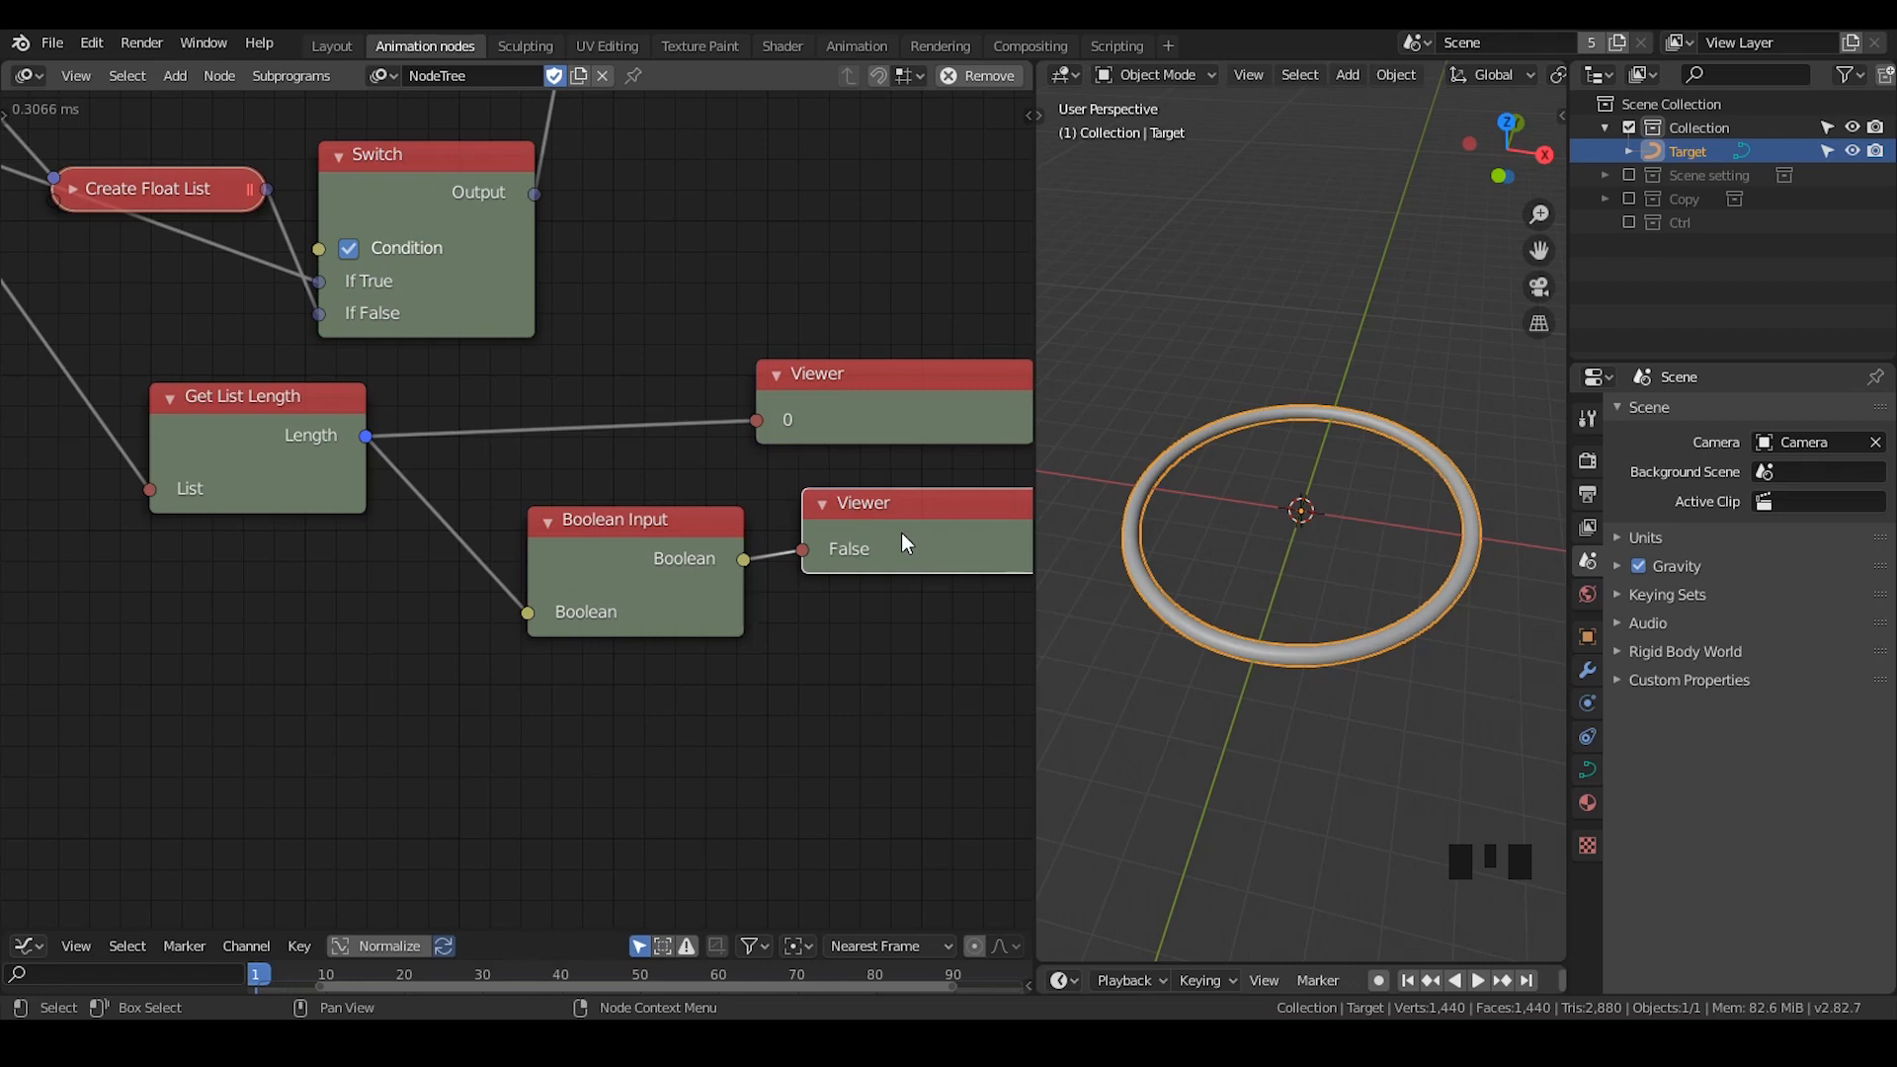
{"action": "scroll", "coordinate": [901, 532], "scroll_direction": "down", "scroll_amount": 1}
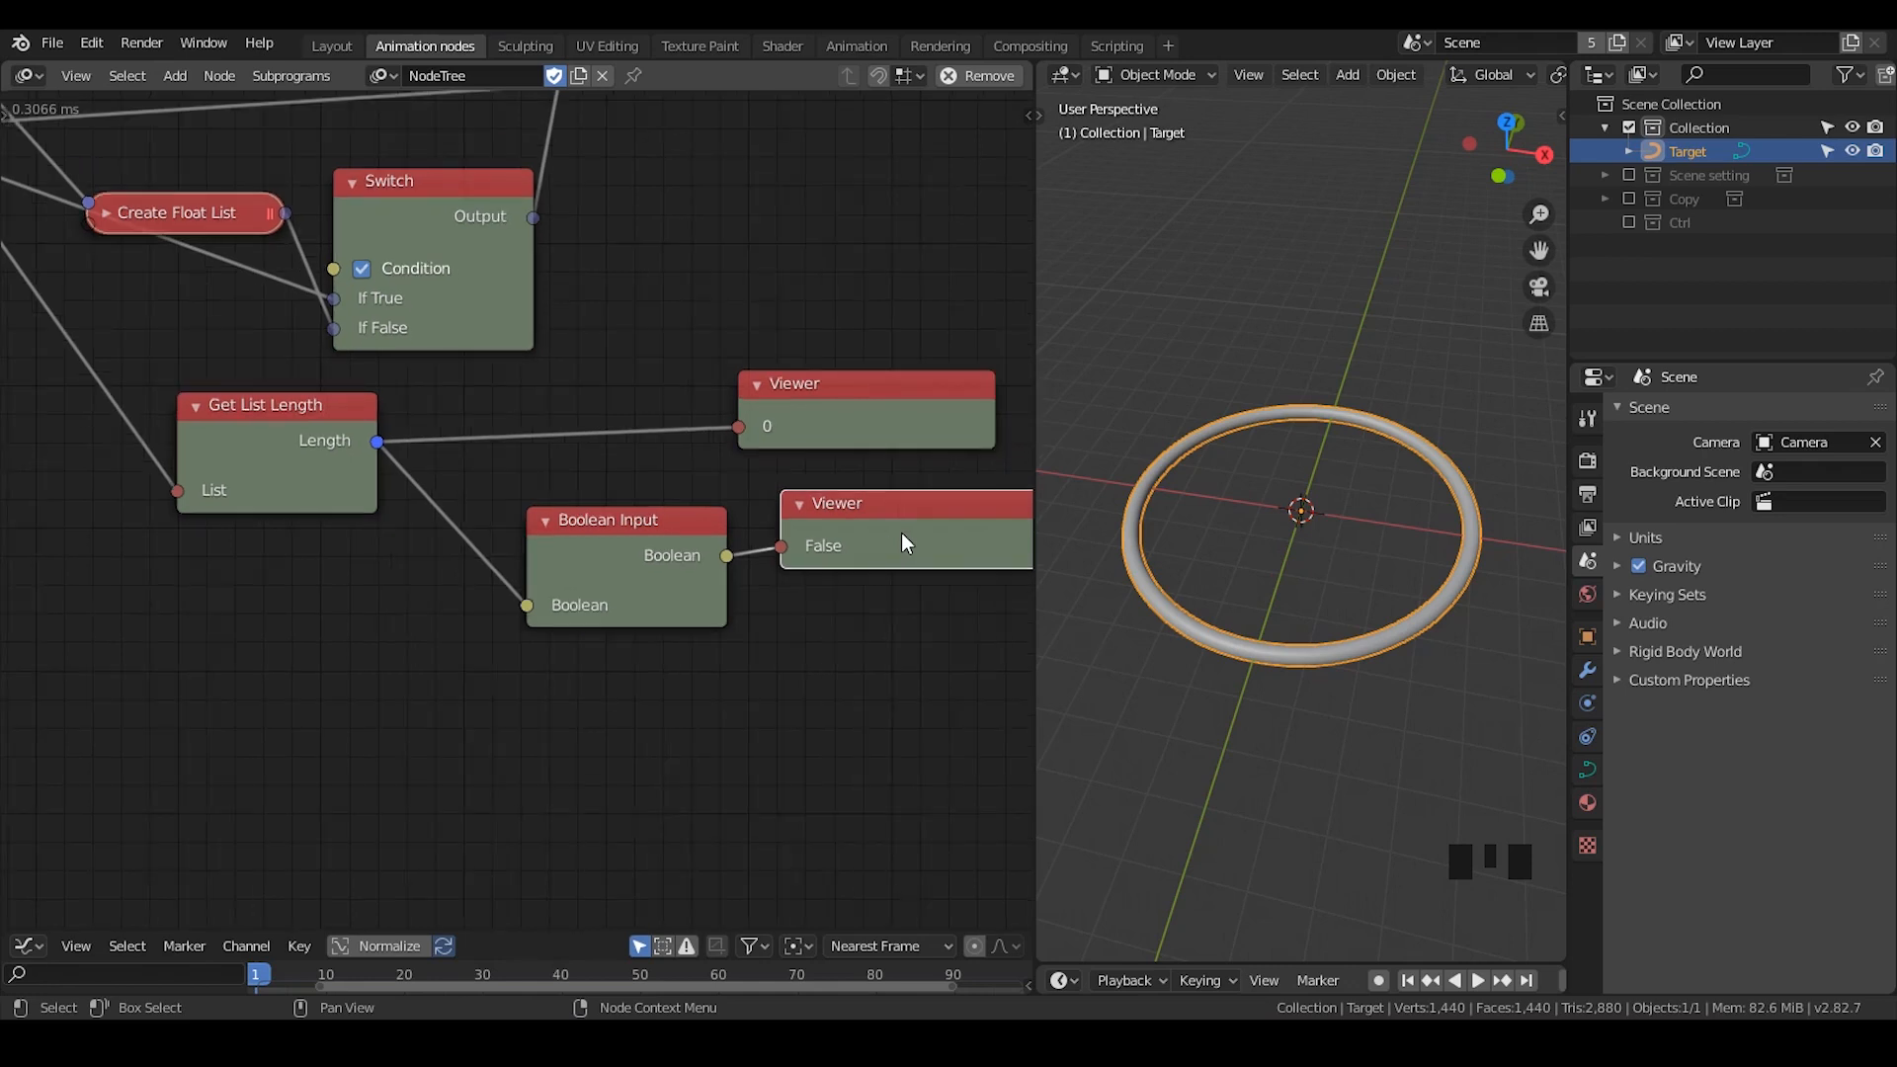
- Link Get List Length's Length output to the Switch's Condition socket and move Get List Length closer to the Switch
{"action": "middle_click_drag", "start_coordinate": [406, 425], "coordinate": [696, 506]}
{"action": "left_click_drag", "start_coordinate": [598, 490], "coordinate": [622, 349]}
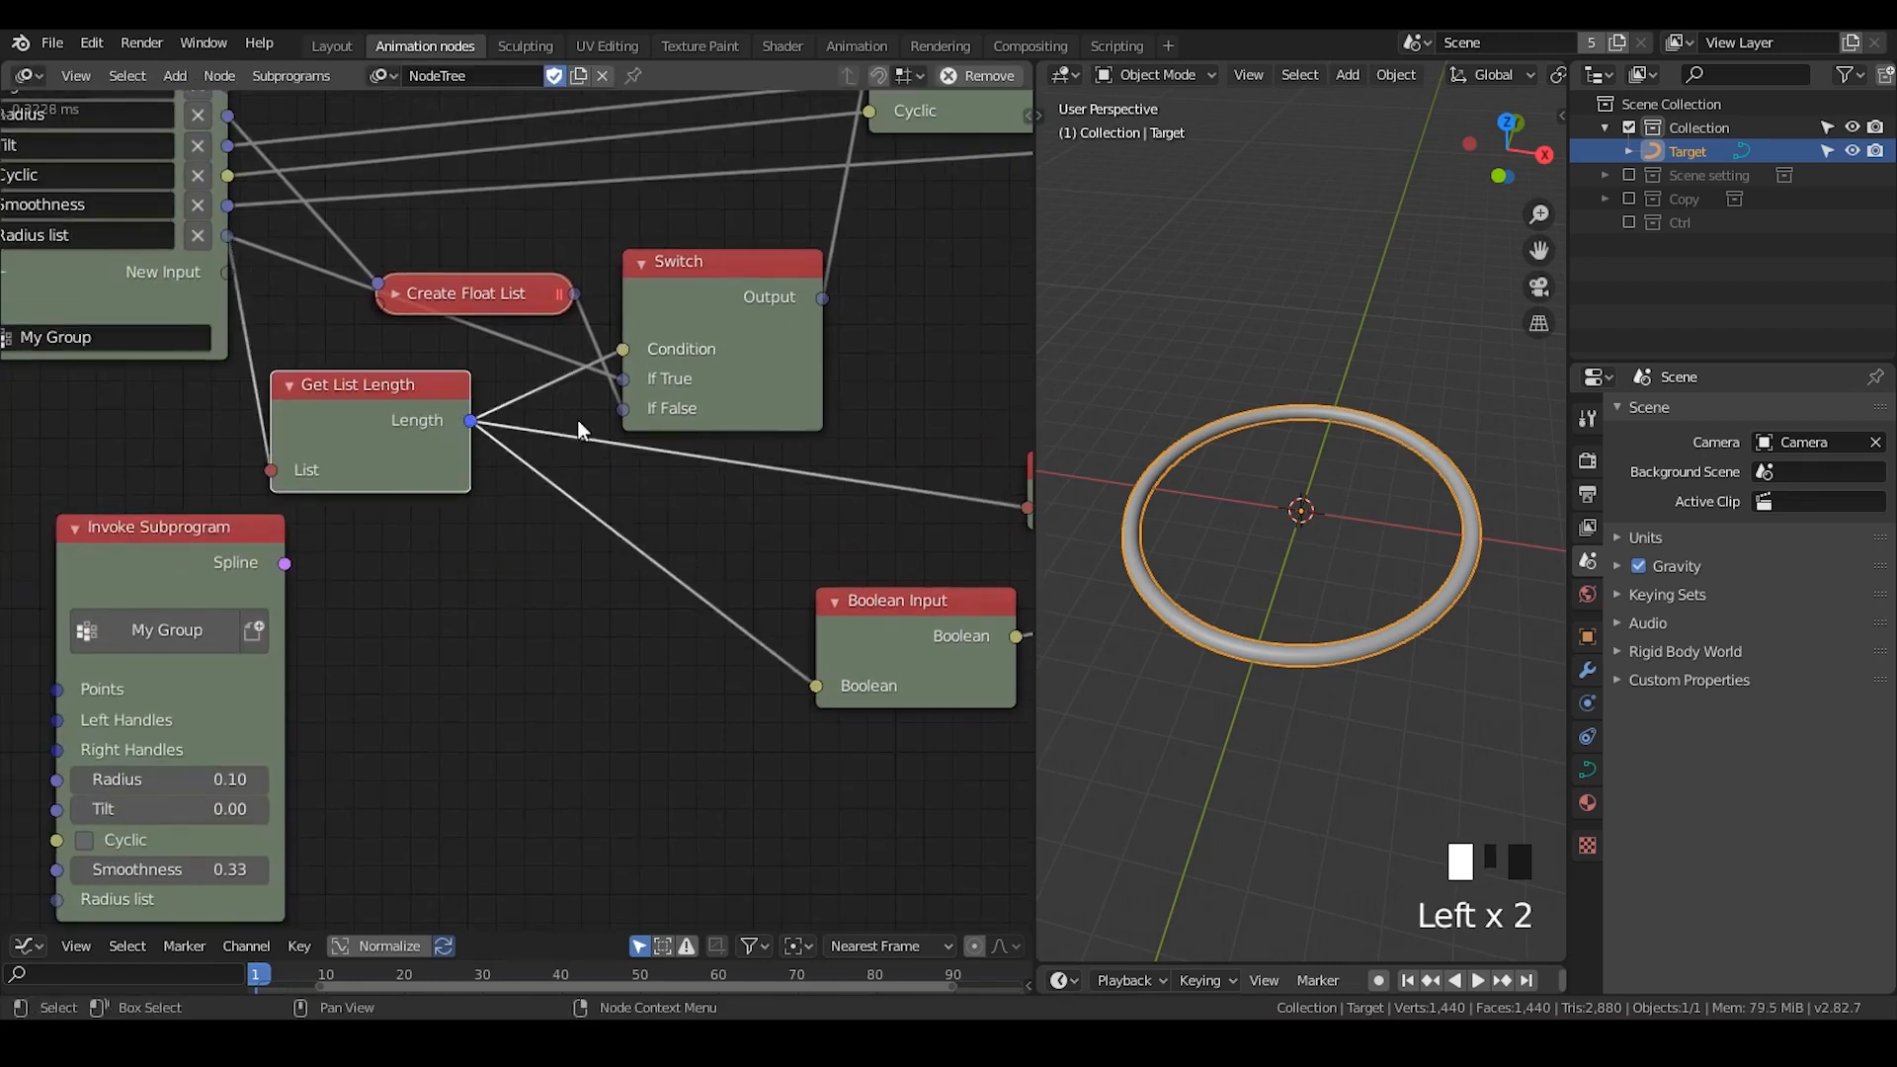
{"action": "left_click_drag", "start_coordinate": [426, 481], "coordinate": [494, 460]}
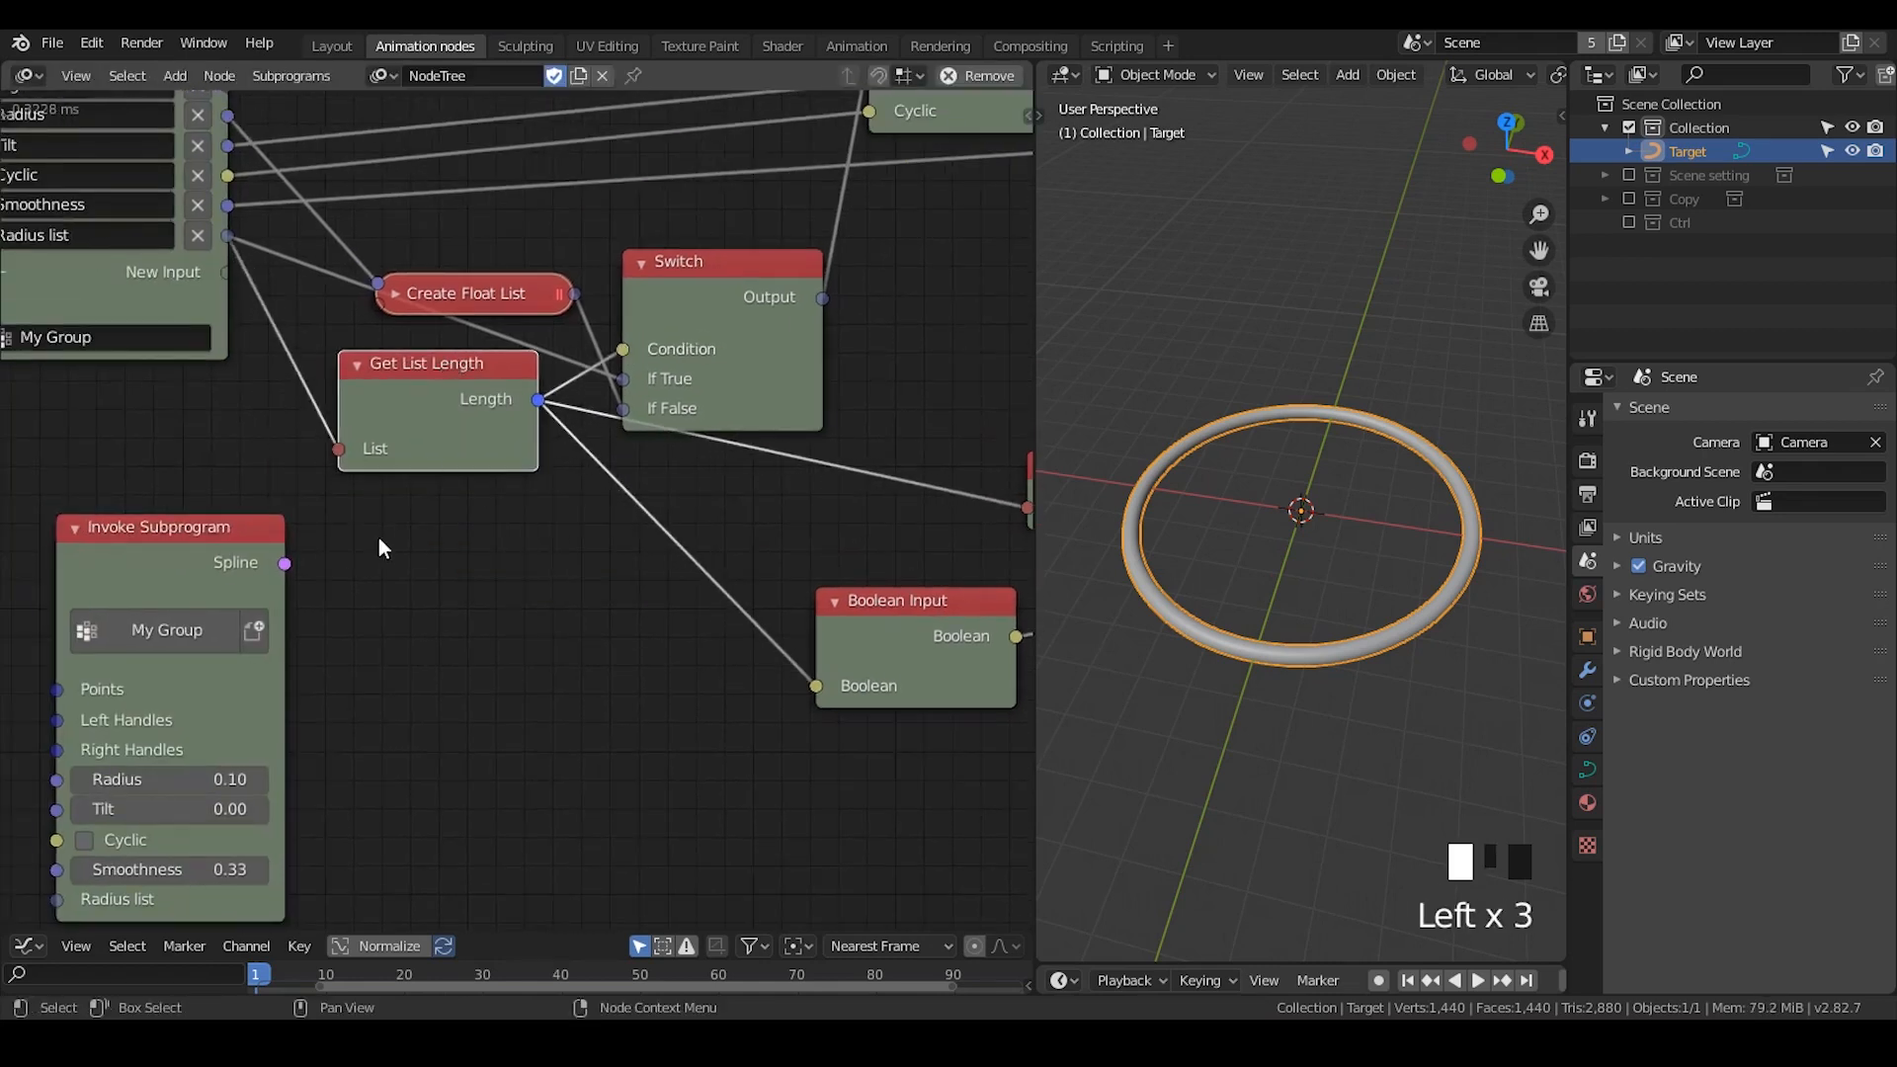
{"action": "middle_click_drag", "start_coordinate": [433, 442], "coordinate": [559, 387]}
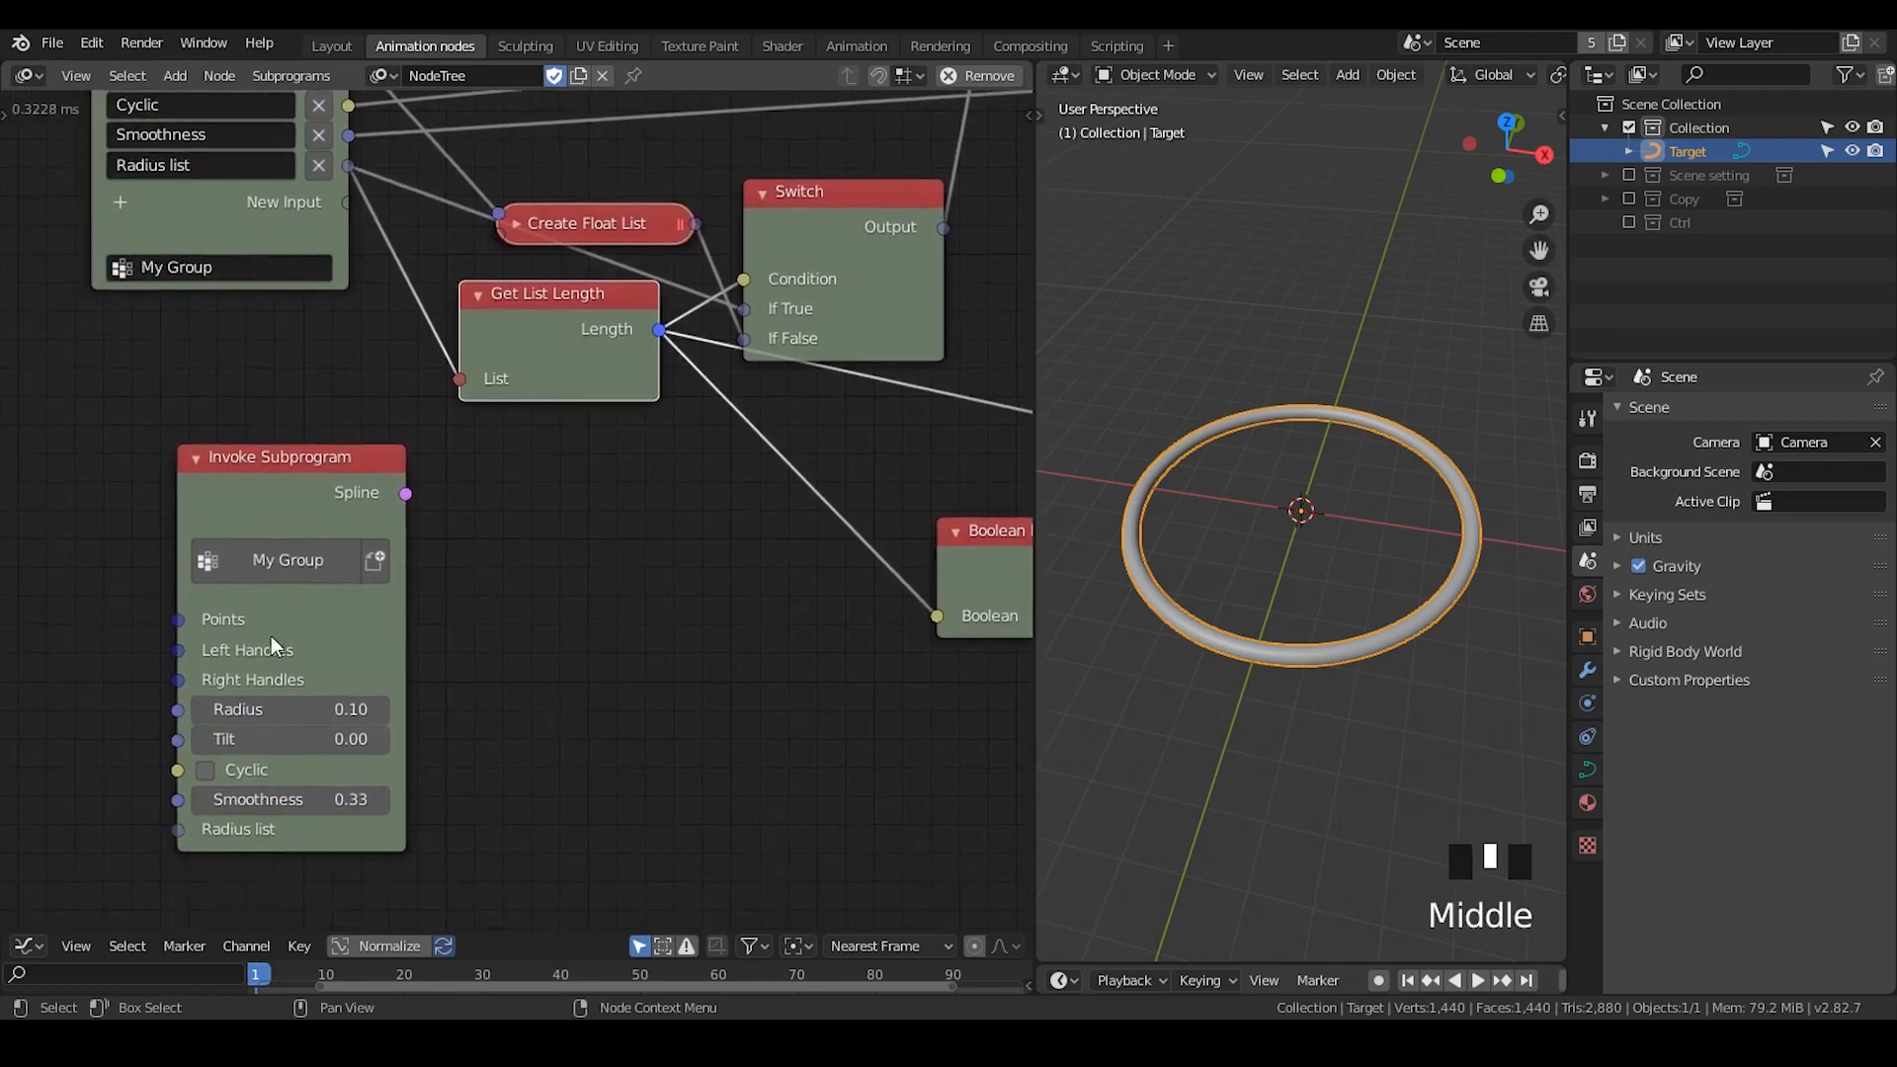
{"action": "mouse_move", "coordinate": [269, 534]}
{"action": "left_mouse_down"}
{"action": "mouse_move", "coordinate": [324, 526]}
{"action": "mouse_move", "coordinate": [301, 514]}
{"action": "left_mouse_up"}
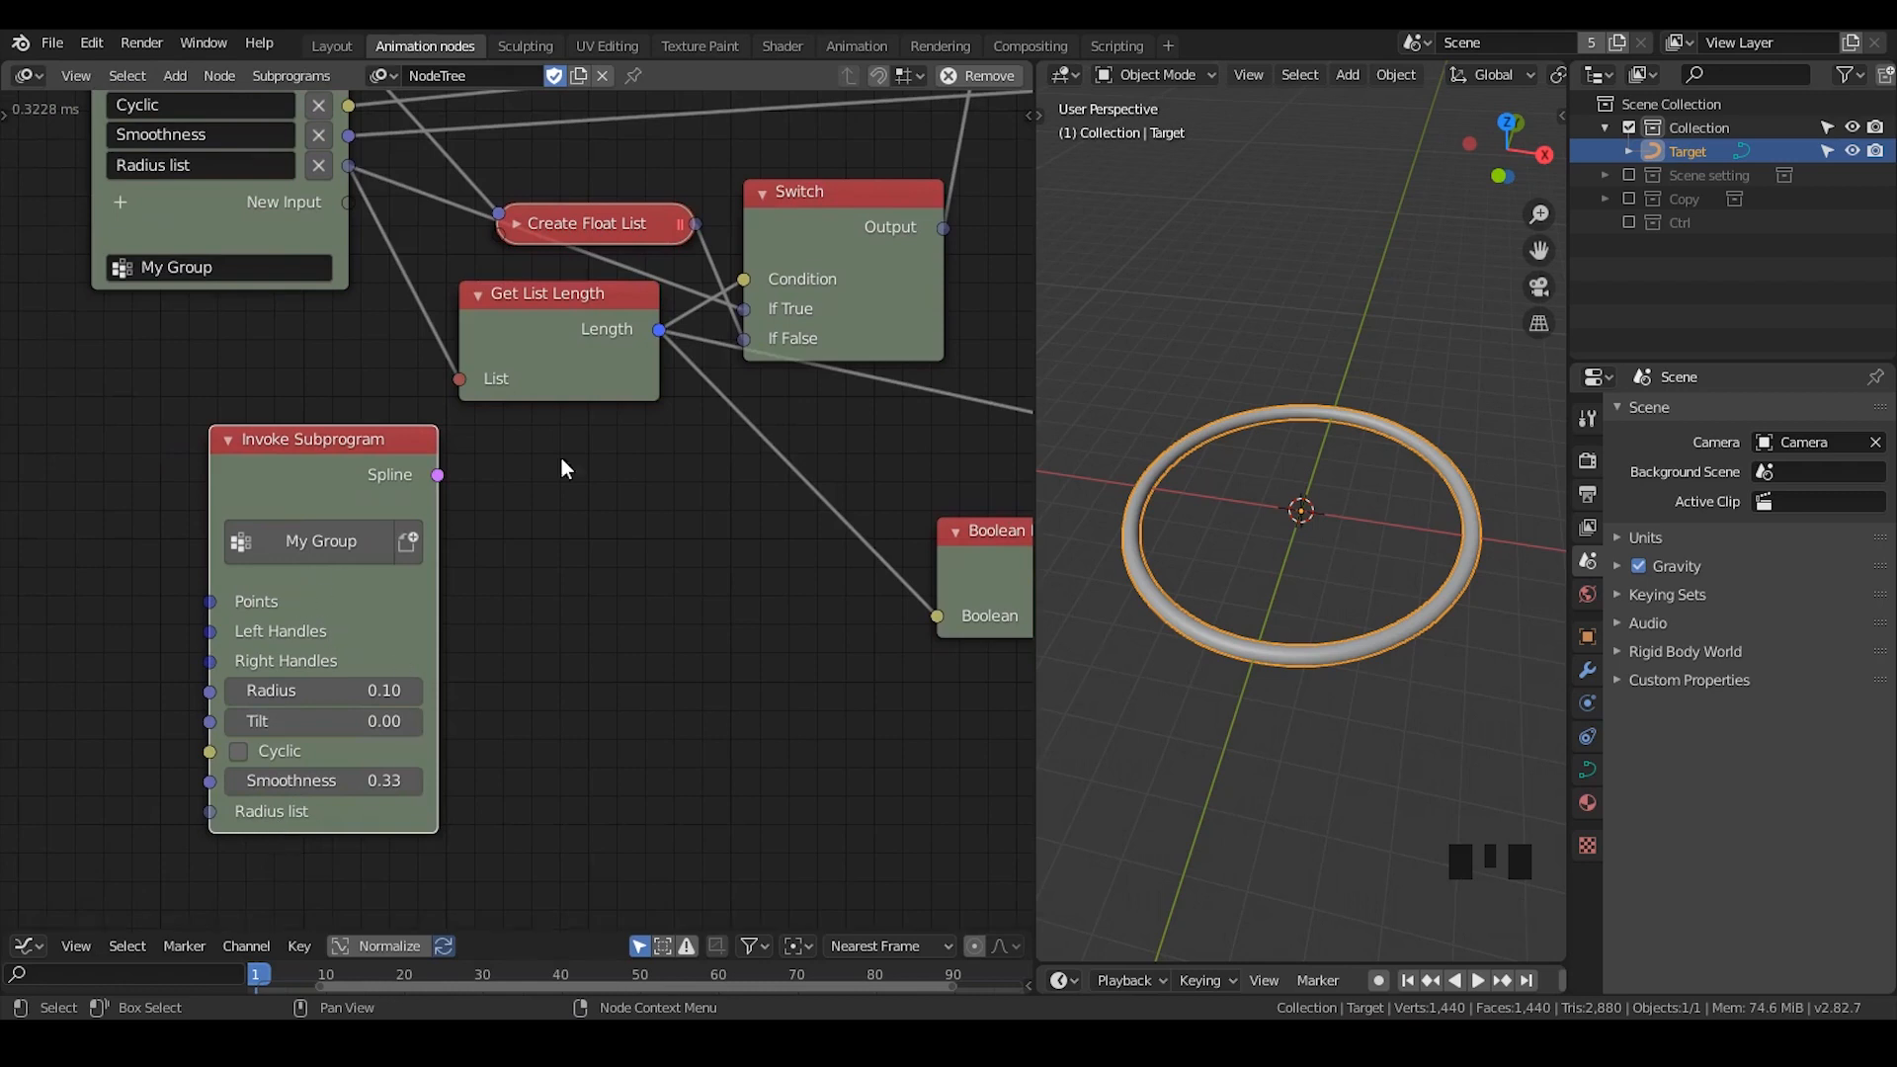
- Collapse the Switch and Get List Length nodes and arrange them with Create Float List between Group Input and Spline from Points
{"action": "middle_click_drag", "start_coordinate": [561, 464], "coordinate": [550, 650]}
{"action": "left_click_drag", "start_coordinate": [545, 400], "coordinate": [532, 218]}
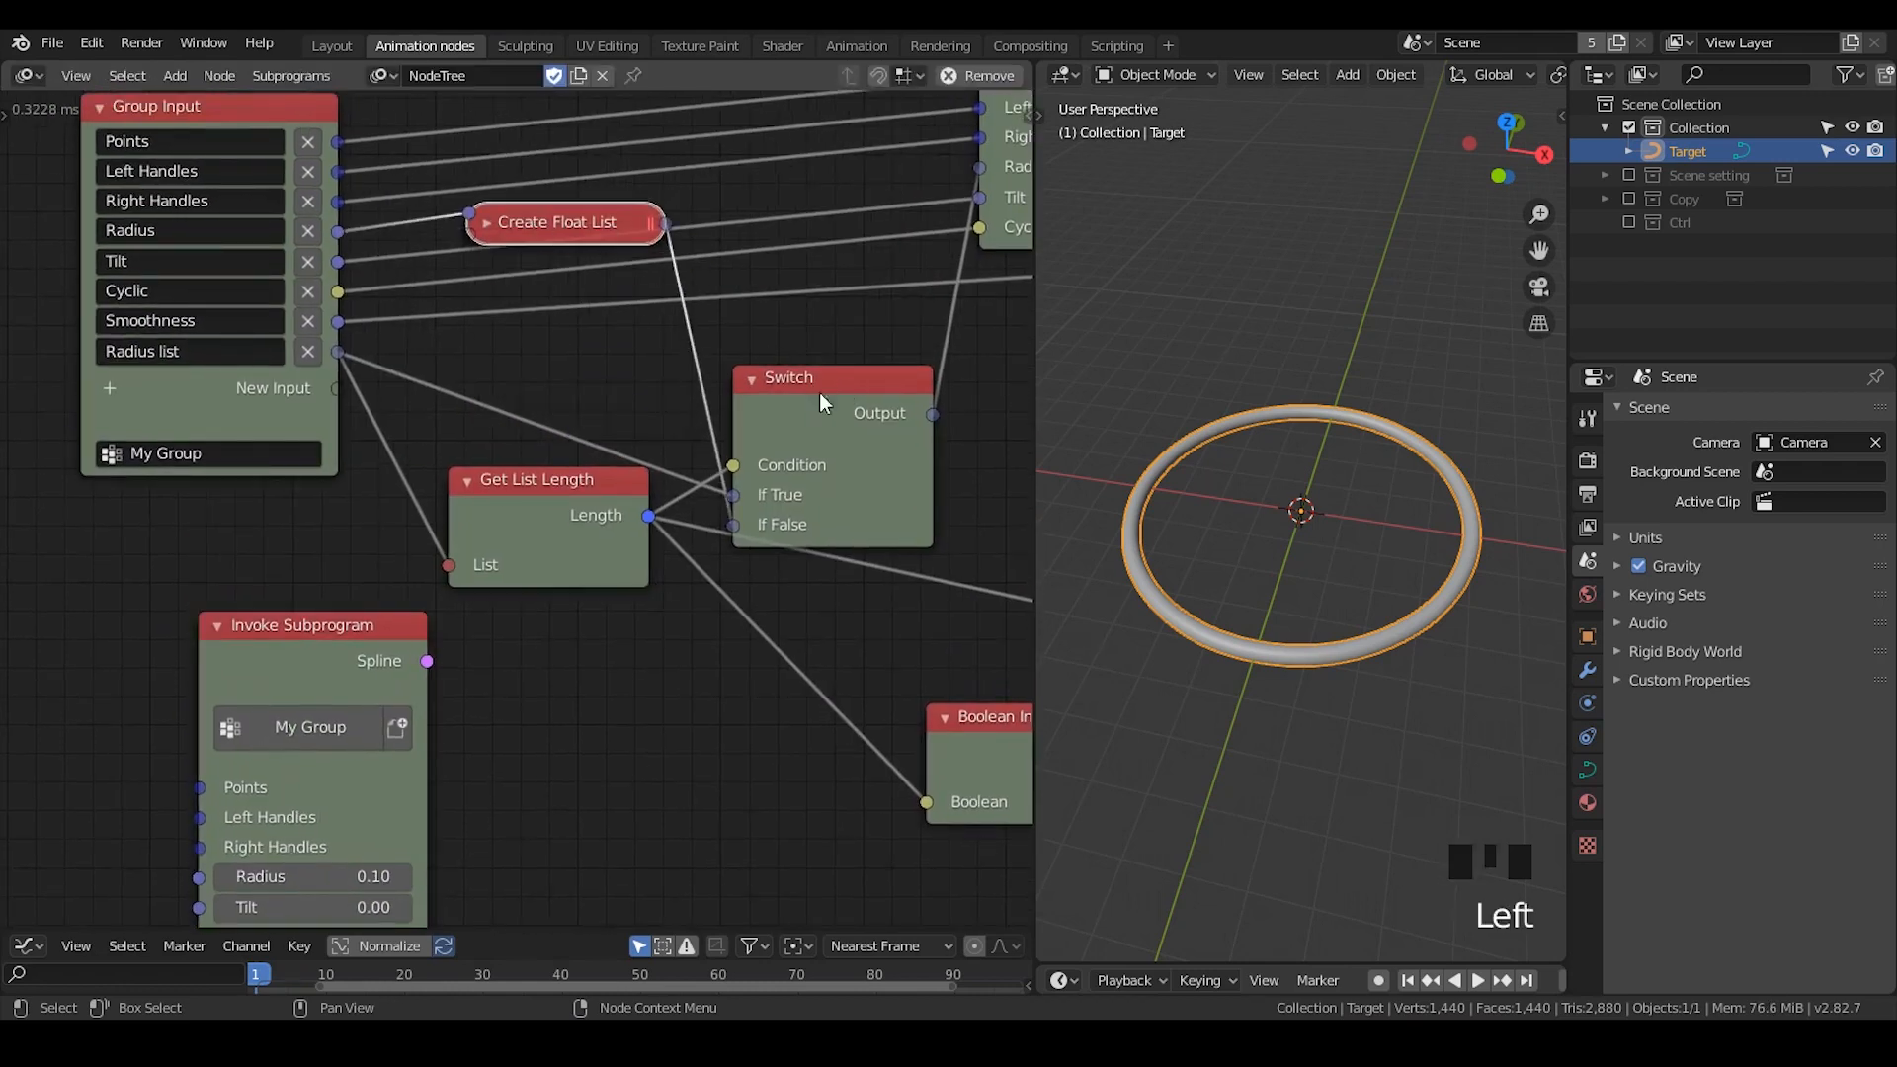
{"action": "left_click", "coordinate": [752, 378]}
{"action": "left_click_drag", "start_coordinate": [790, 376], "coordinate": [769, 191]}
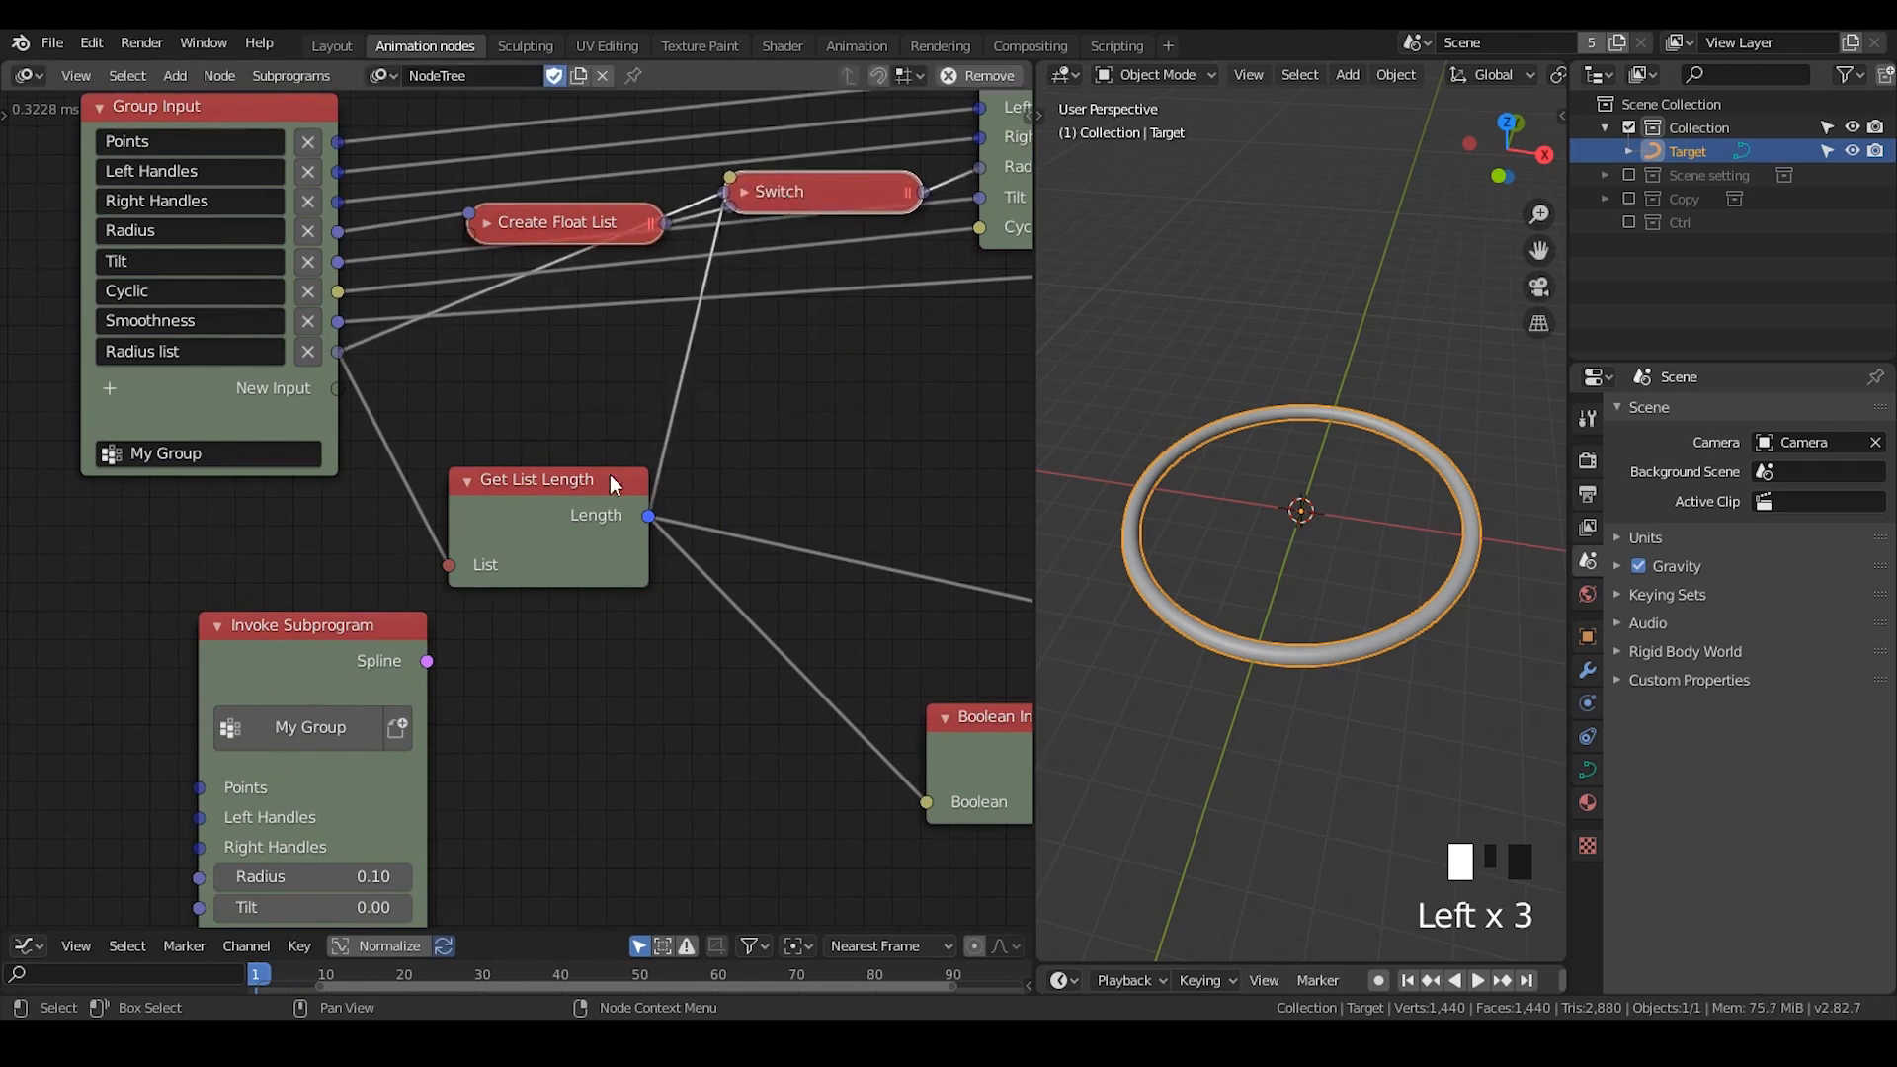
{"action": "left_click", "coordinate": [478, 483]}
{"action": "left_click_drag", "start_coordinate": [478, 483], "coordinate": [497, 336]}
{"action": "middle_click_drag", "start_coordinate": [682, 458], "coordinate": [593, 508]}
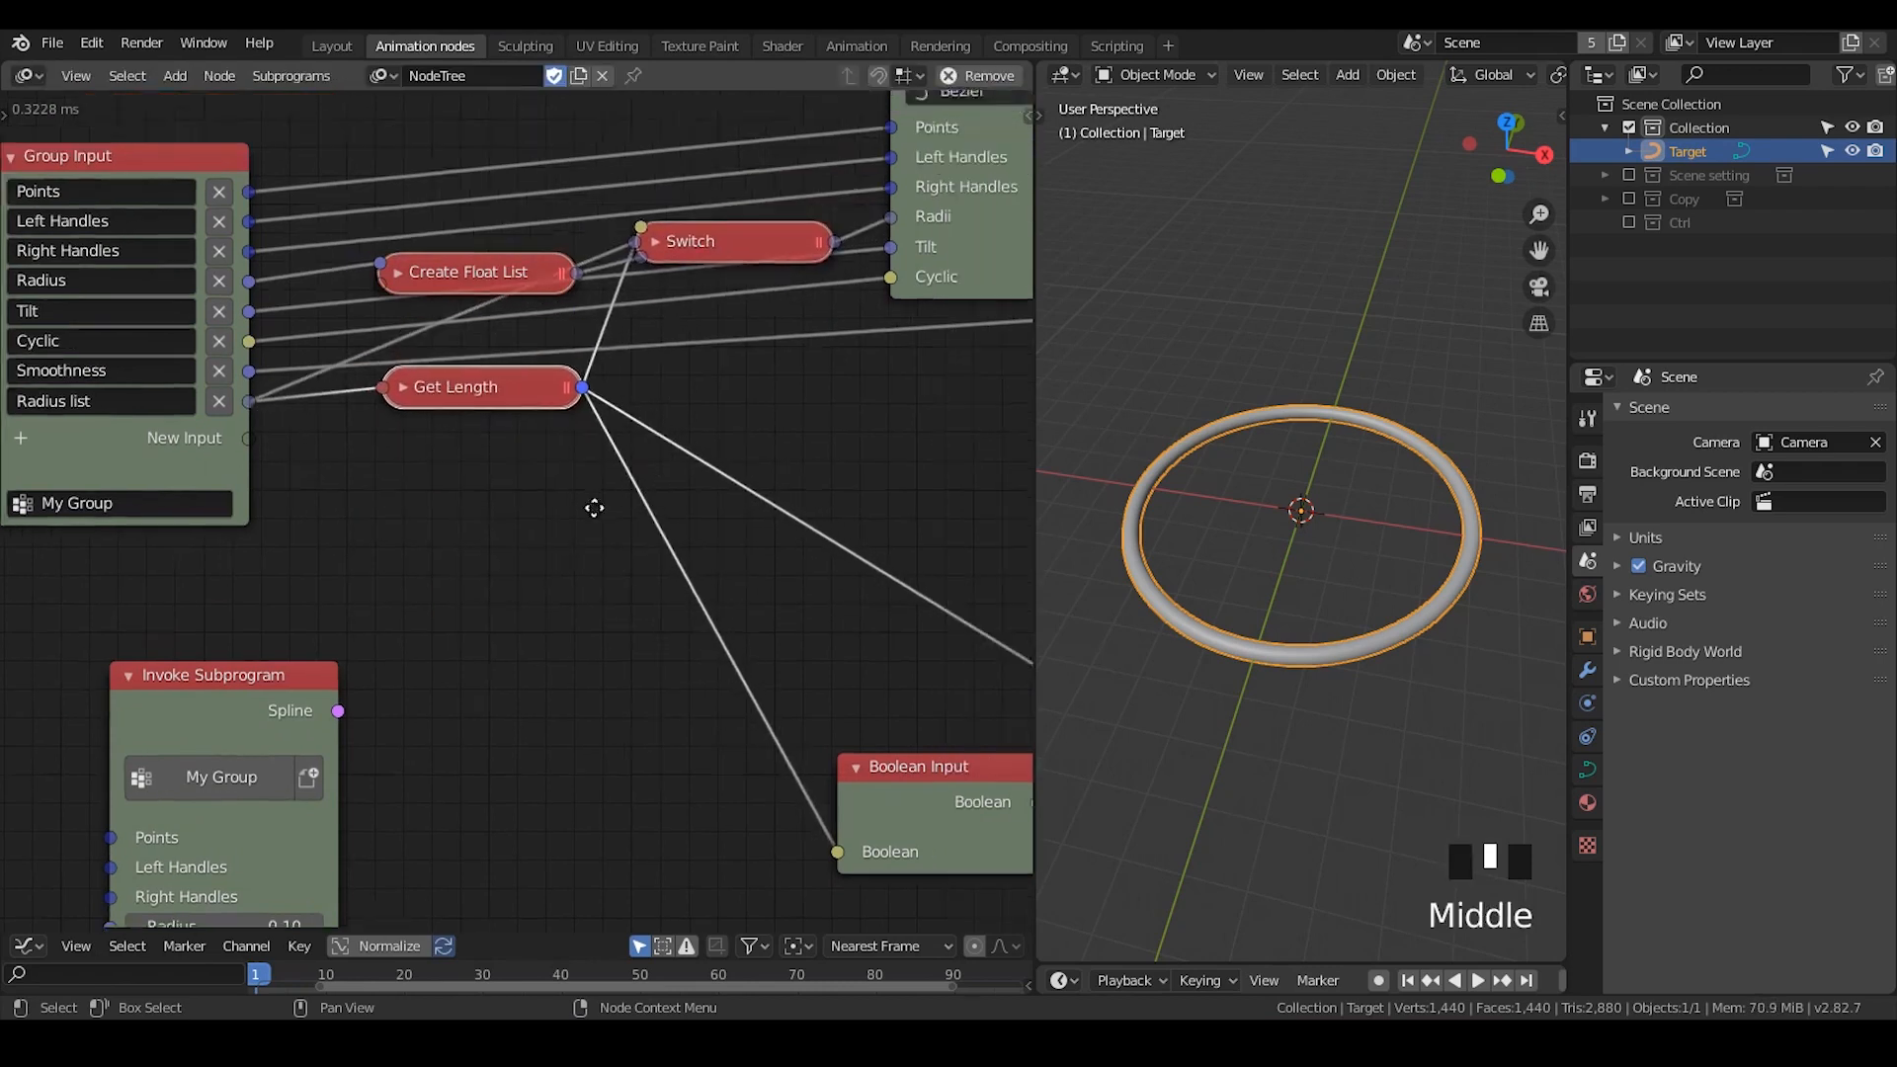
- Delete the Boolean Input node and both Viewer nodes
{"action": "scroll", "coordinate": [767, 680], "scroll_direction": "down", "scroll_amount": 2}
{"action": "middle_click_drag", "start_coordinate": [767, 679], "coordinate": [774, 474]}
{"action": "left_click_drag", "start_coordinate": [826, 423], "coordinate": [591, 802]}
{"action": "key", "text": "x"}
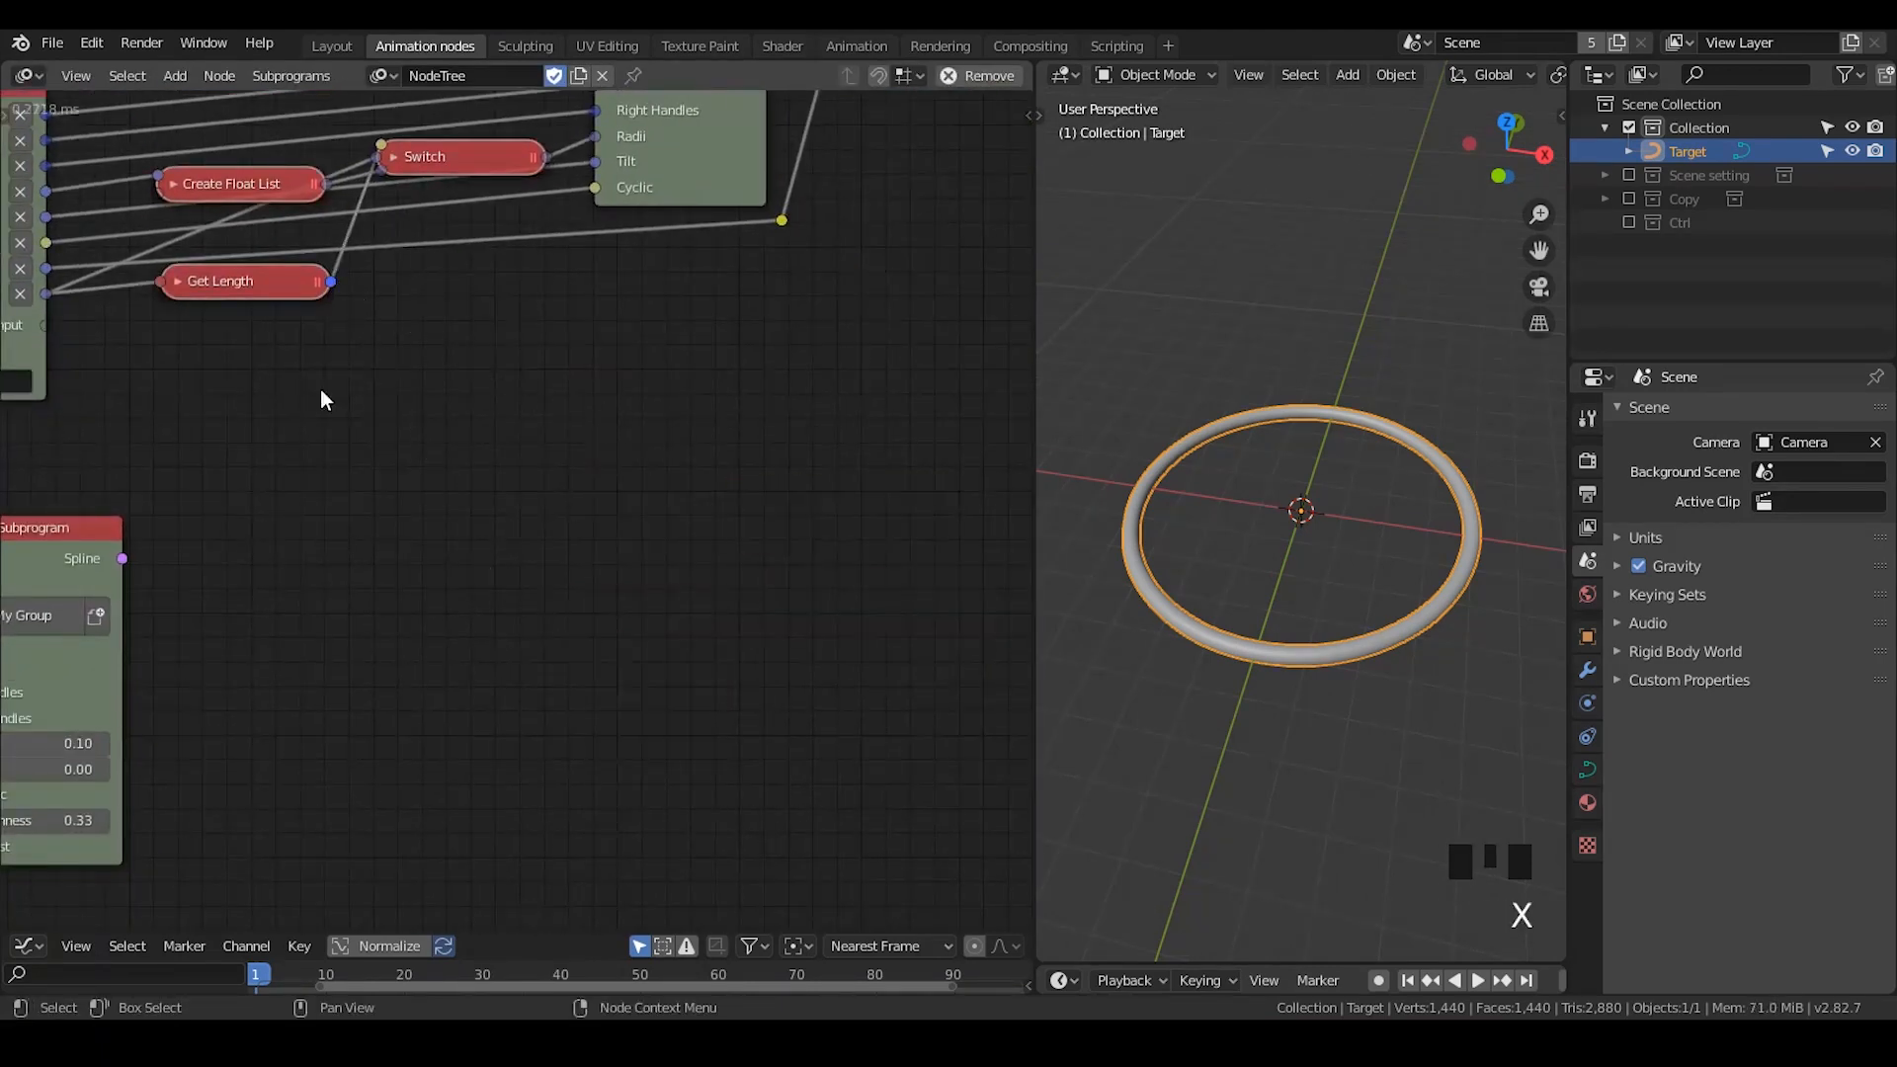
- Expand the Switch node and align the collapsed Create Float List and Get Length nodes in front of its inputs
{"action": "scroll", "coordinate": [504, 490], "scroll_direction": "up", "scroll_amount": 3}
{"action": "left_click_drag", "start_coordinate": [365, 205], "coordinate": [355, 251]}
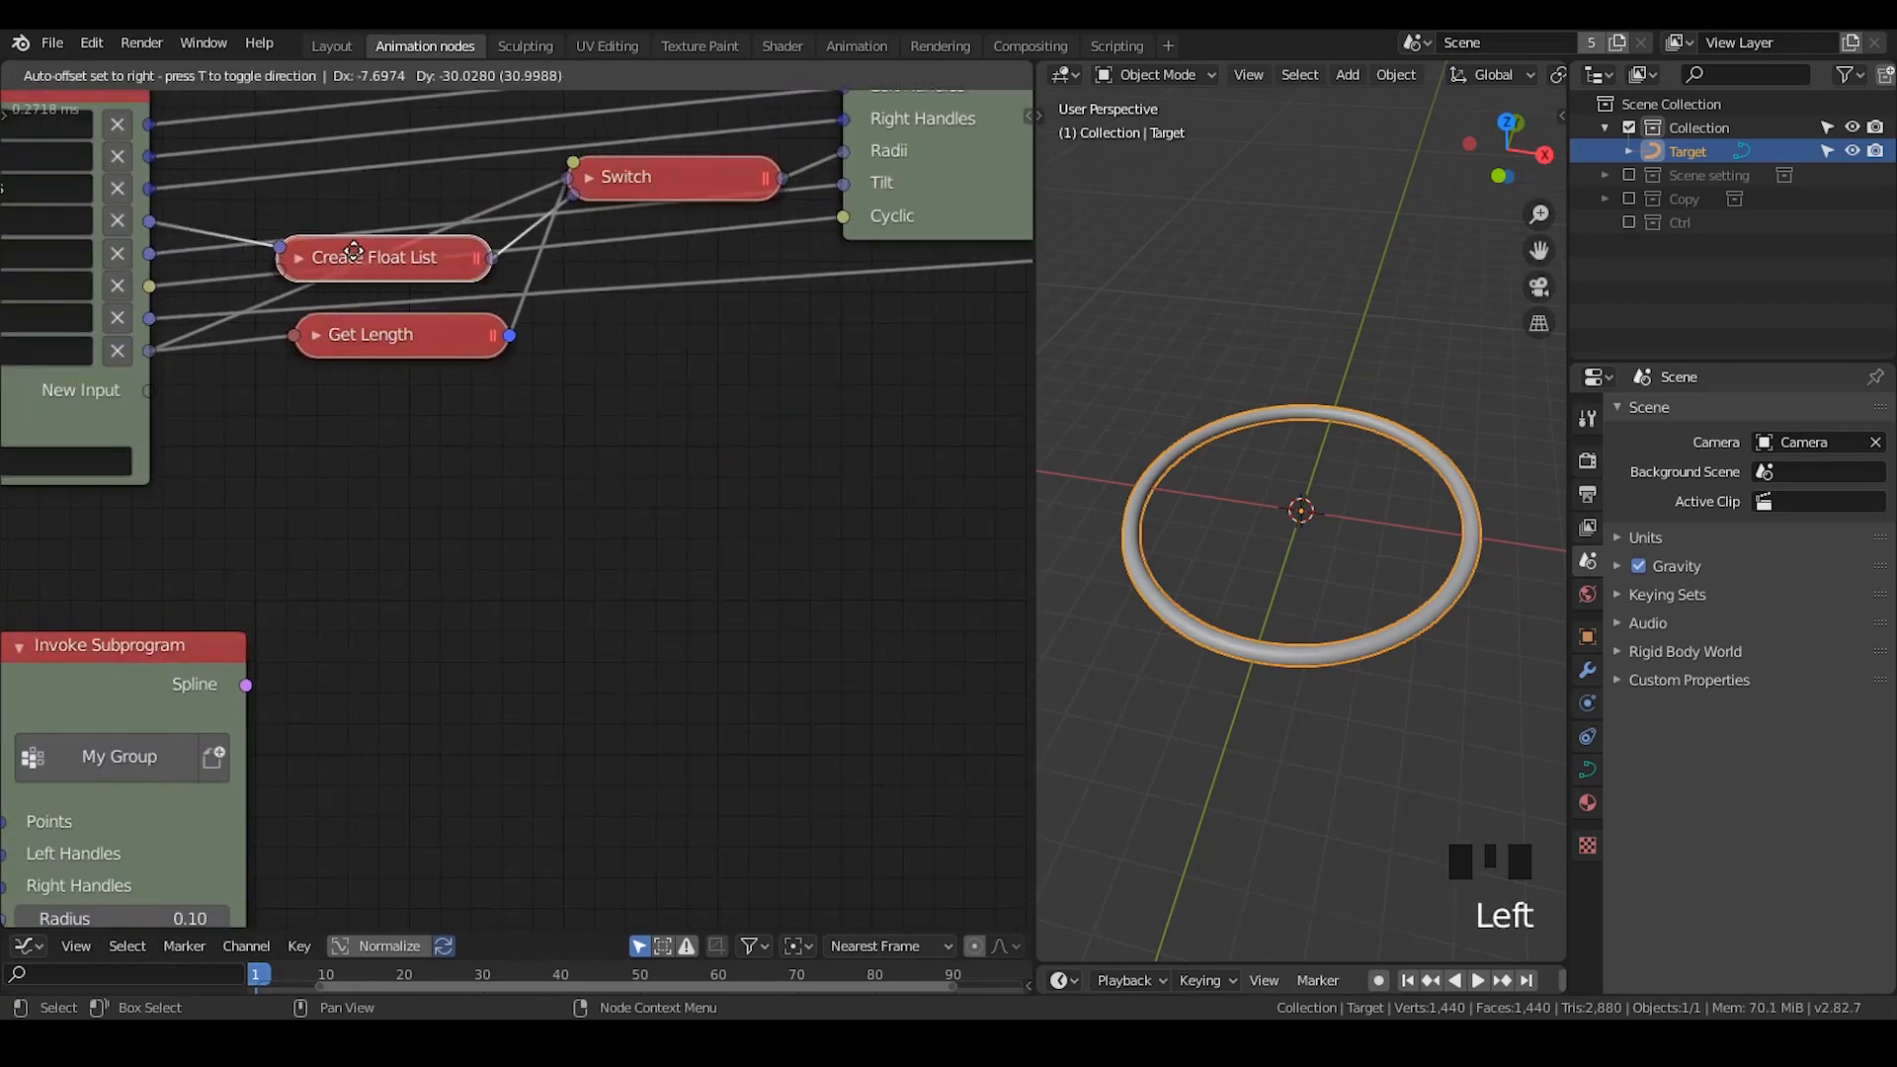
{"action": "left_click", "coordinate": [593, 177]}
{"action": "left_click_drag", "start_coordinate": [637, 176], "coordinate": [635, 195]}
{"action": "left_click_drag", "start_coordinate": [391, 338], "coordinate": [364, 364]}
{"action": "middle_click_drag", "start_coordinate": [358, 278], "coordinate": [470, 328]}
{"action": "left_click", "coordinate": [470, 337]}
{"action": "left_click", "coordinate": [383, 417]}
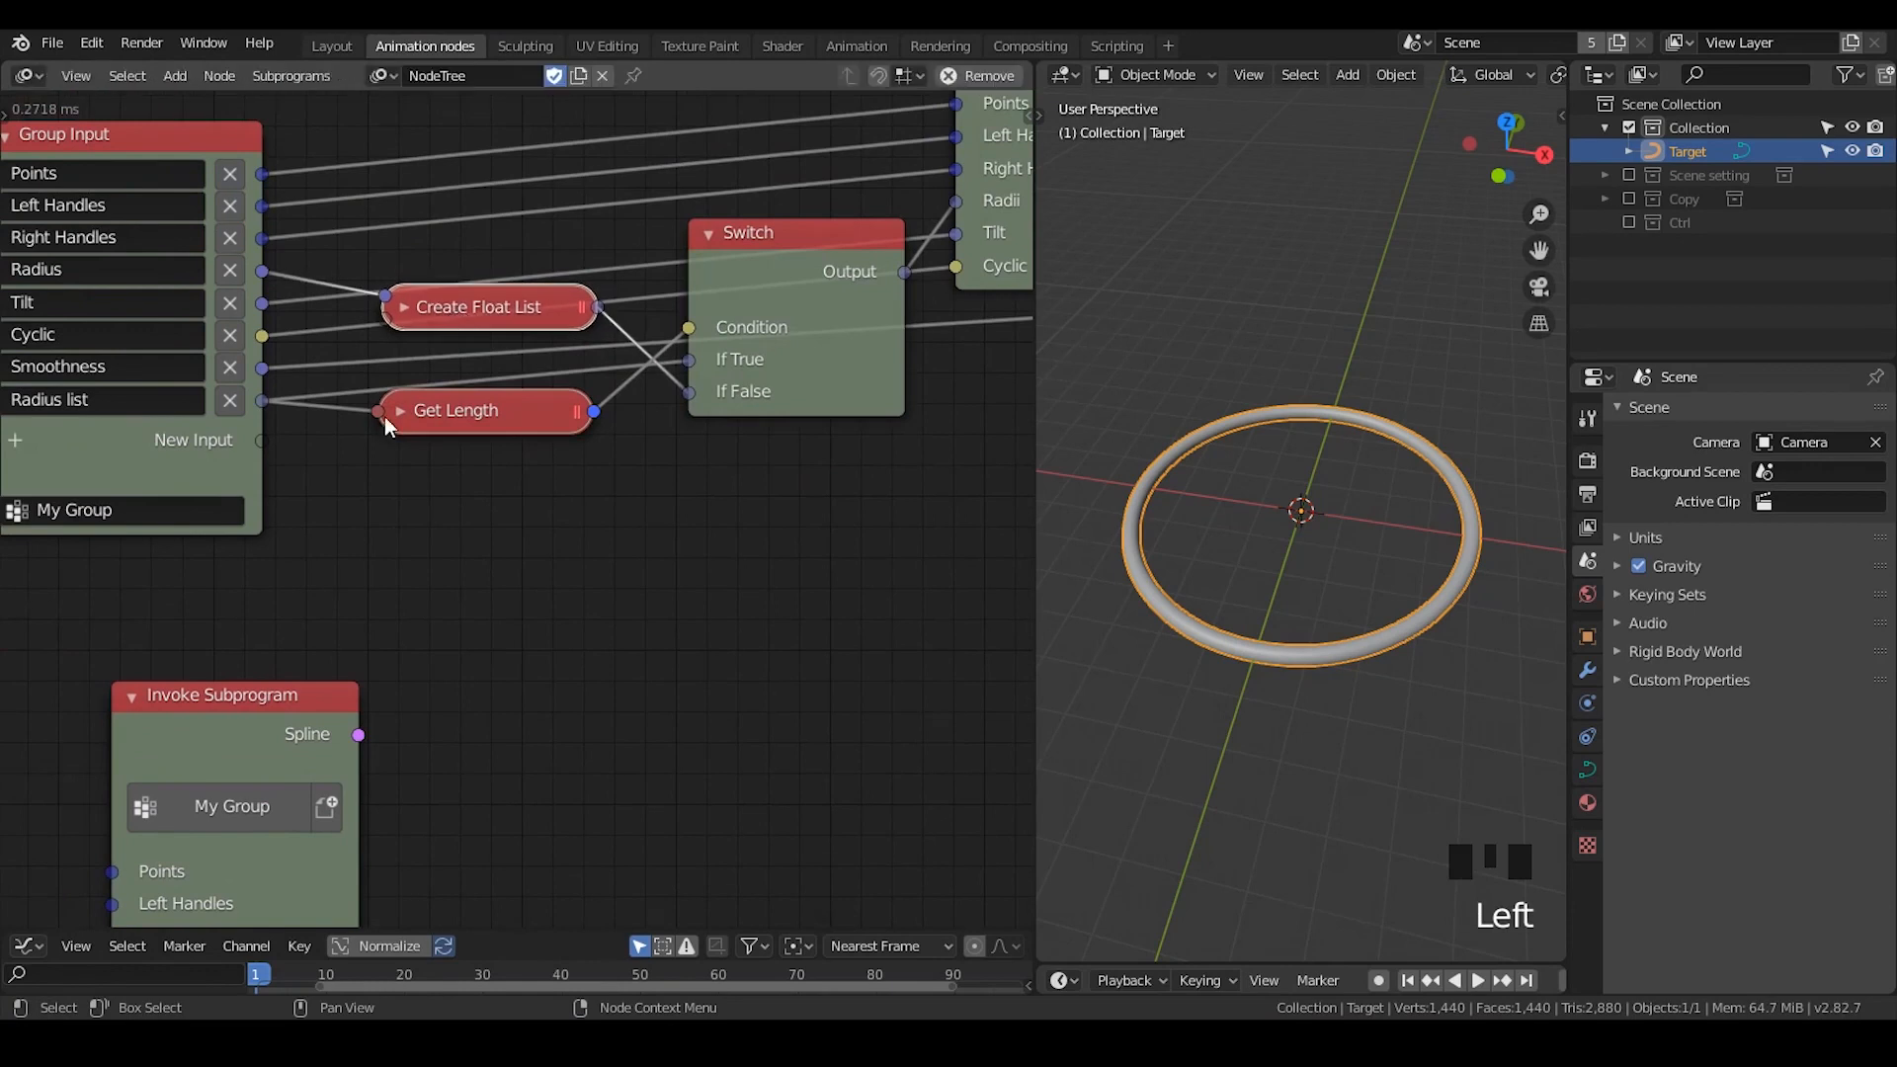
{"action": "middle_click_drag", "start_coordinate": [383, 417], "coordinate": [392, 423]}
{"action": "left_click_drag", "start_coordinate": [454, 407], "coordinate": [463, 342]}
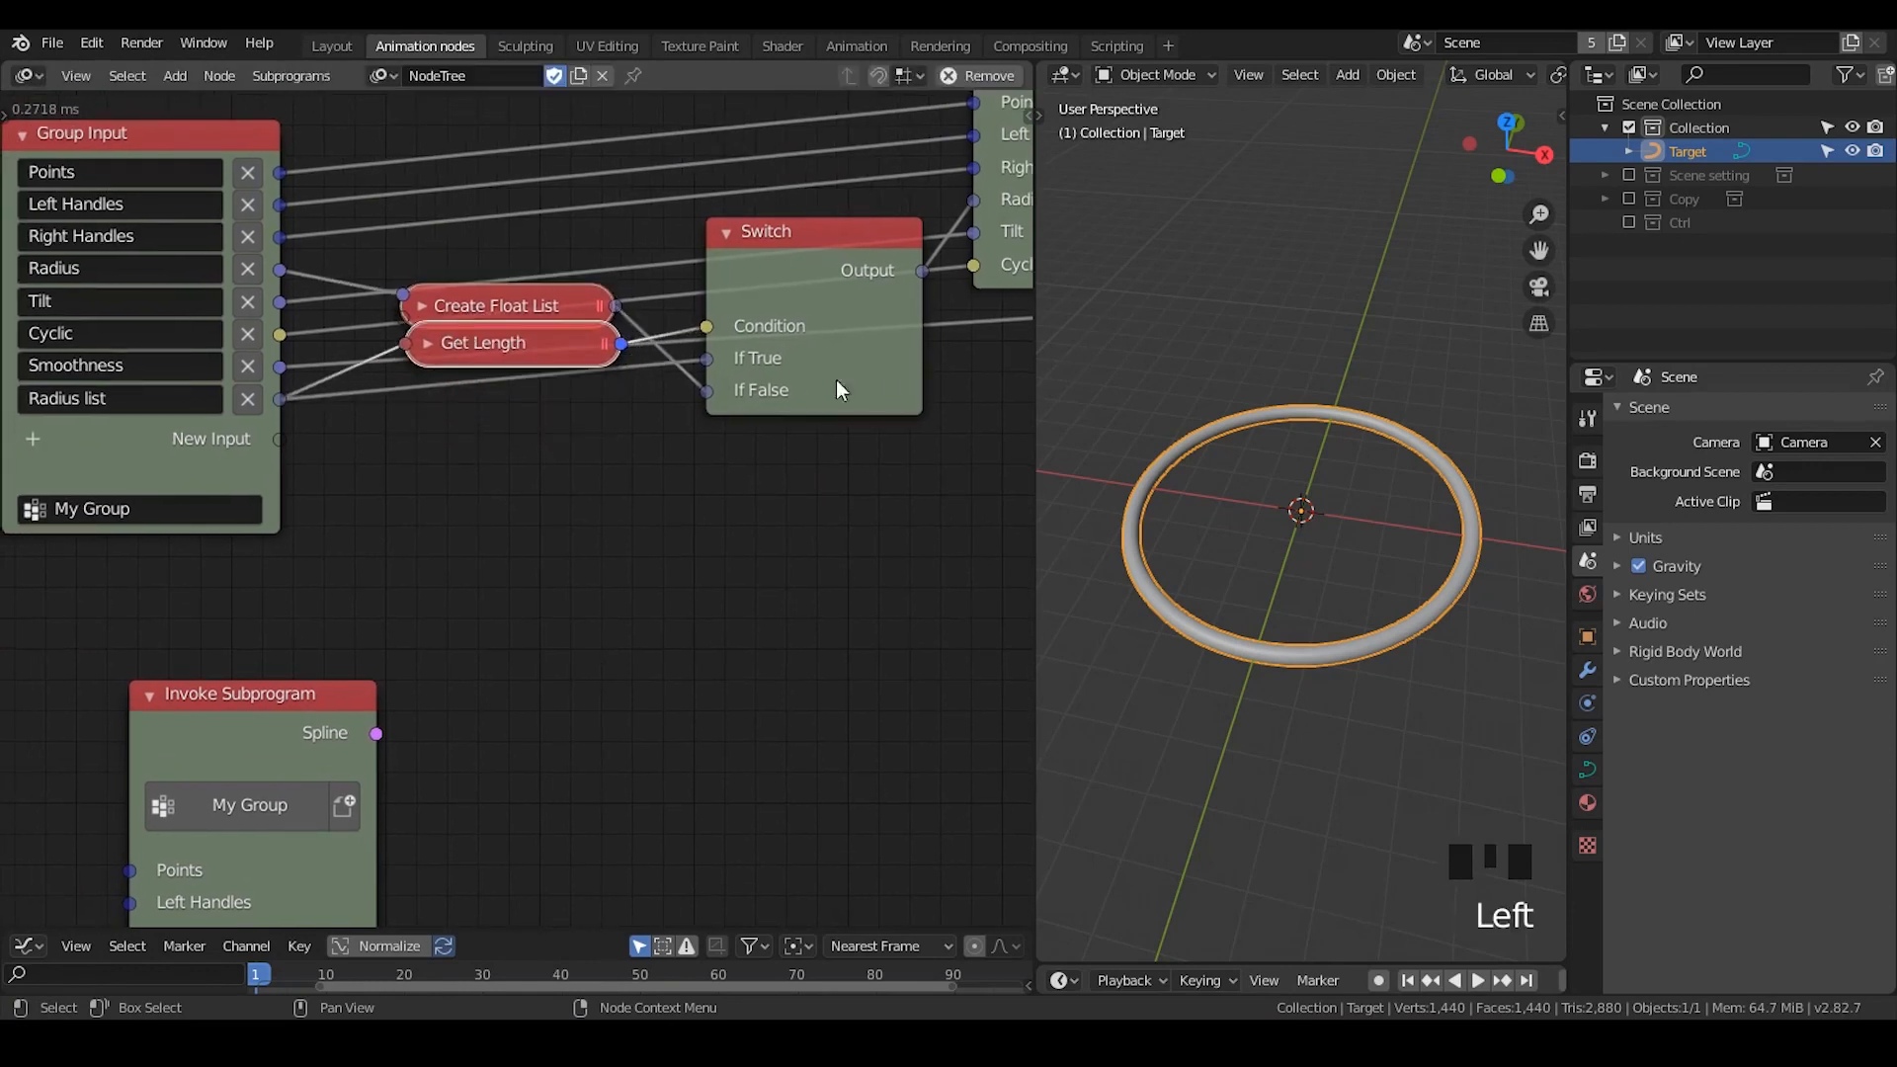
{"action": "left_click_drag", "start_coordinate": [577, 350], "coordinate": [574, 395]}
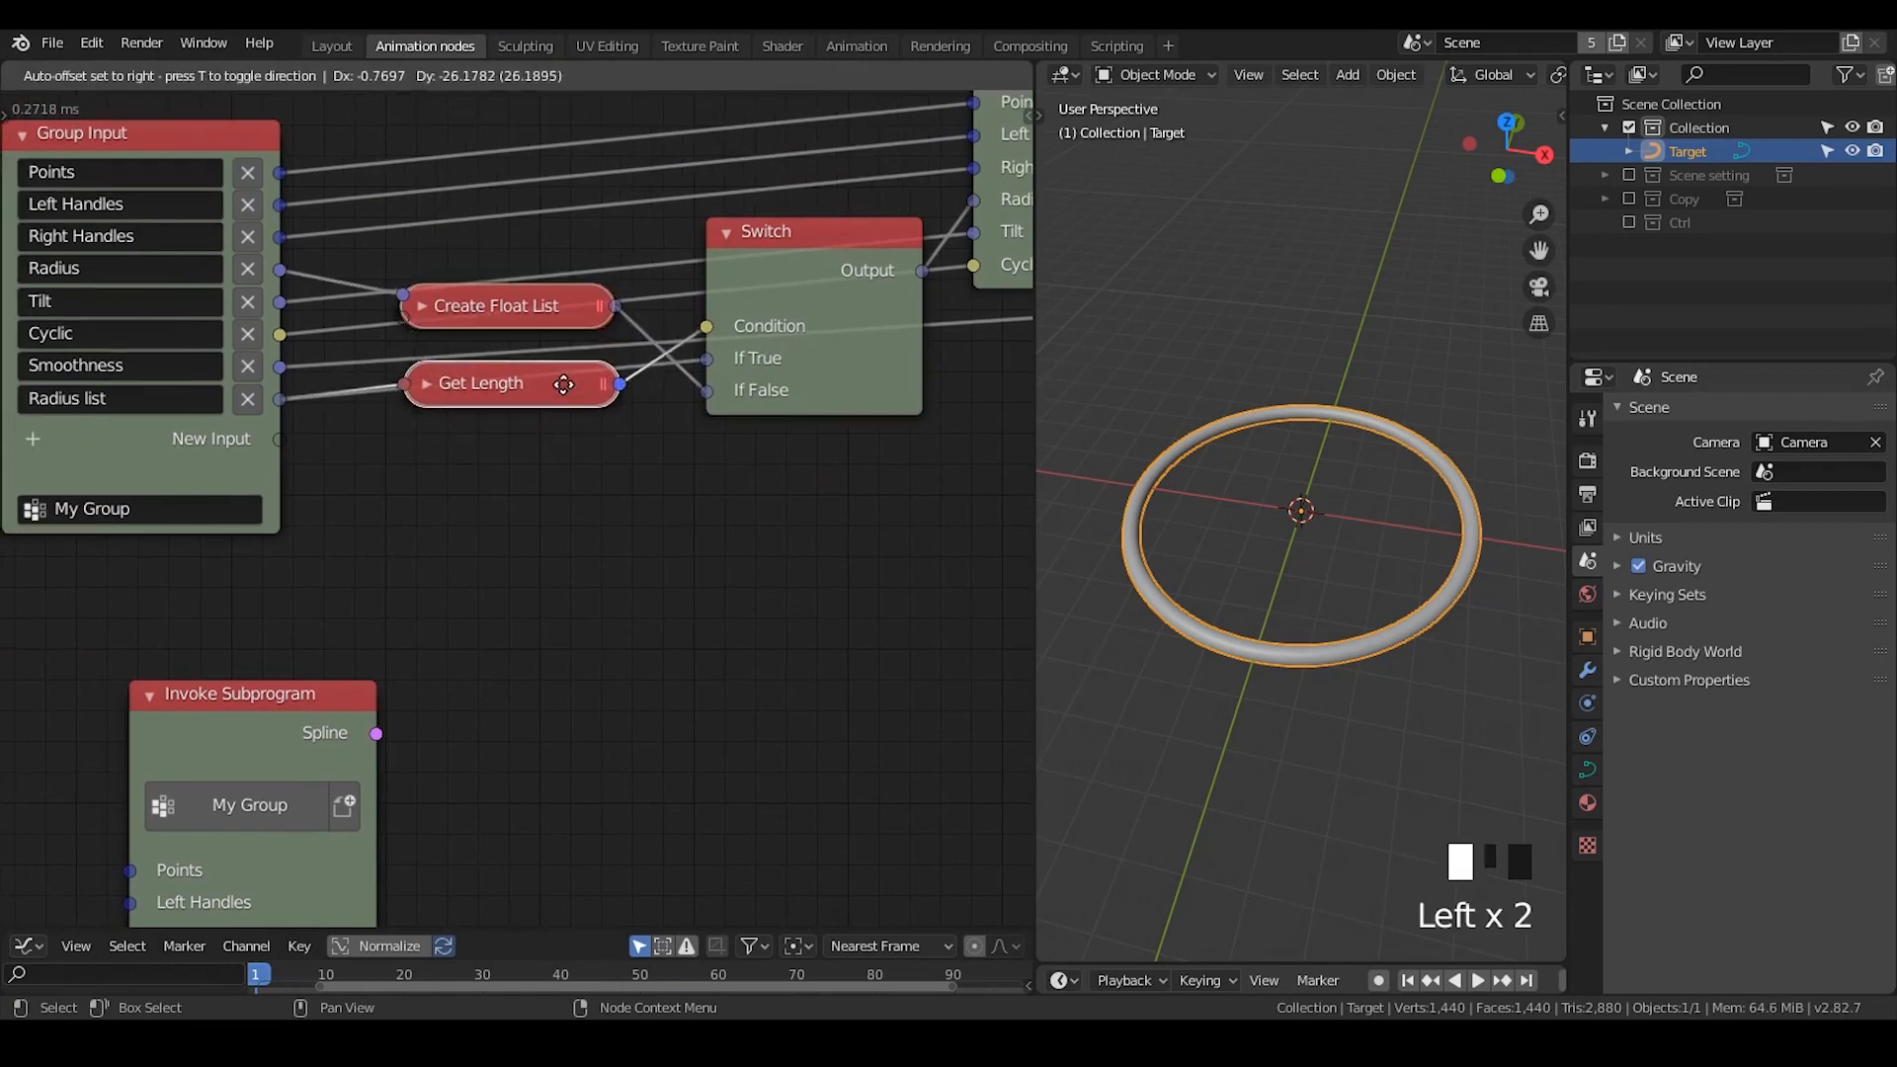
- Collapse the Switch node again and reposition the Invoke Subprogram node below the group's nodes
{"action": "left_click", "coordinate": [726, 232]}
{"action": "left_click_drag", "start_coordinate": [765, 228], "coordinate": [766, 215]}
{"action": "scroll", "coordinate": [769, 395], "scroll_direction": "down", "scroll_amount": 3}
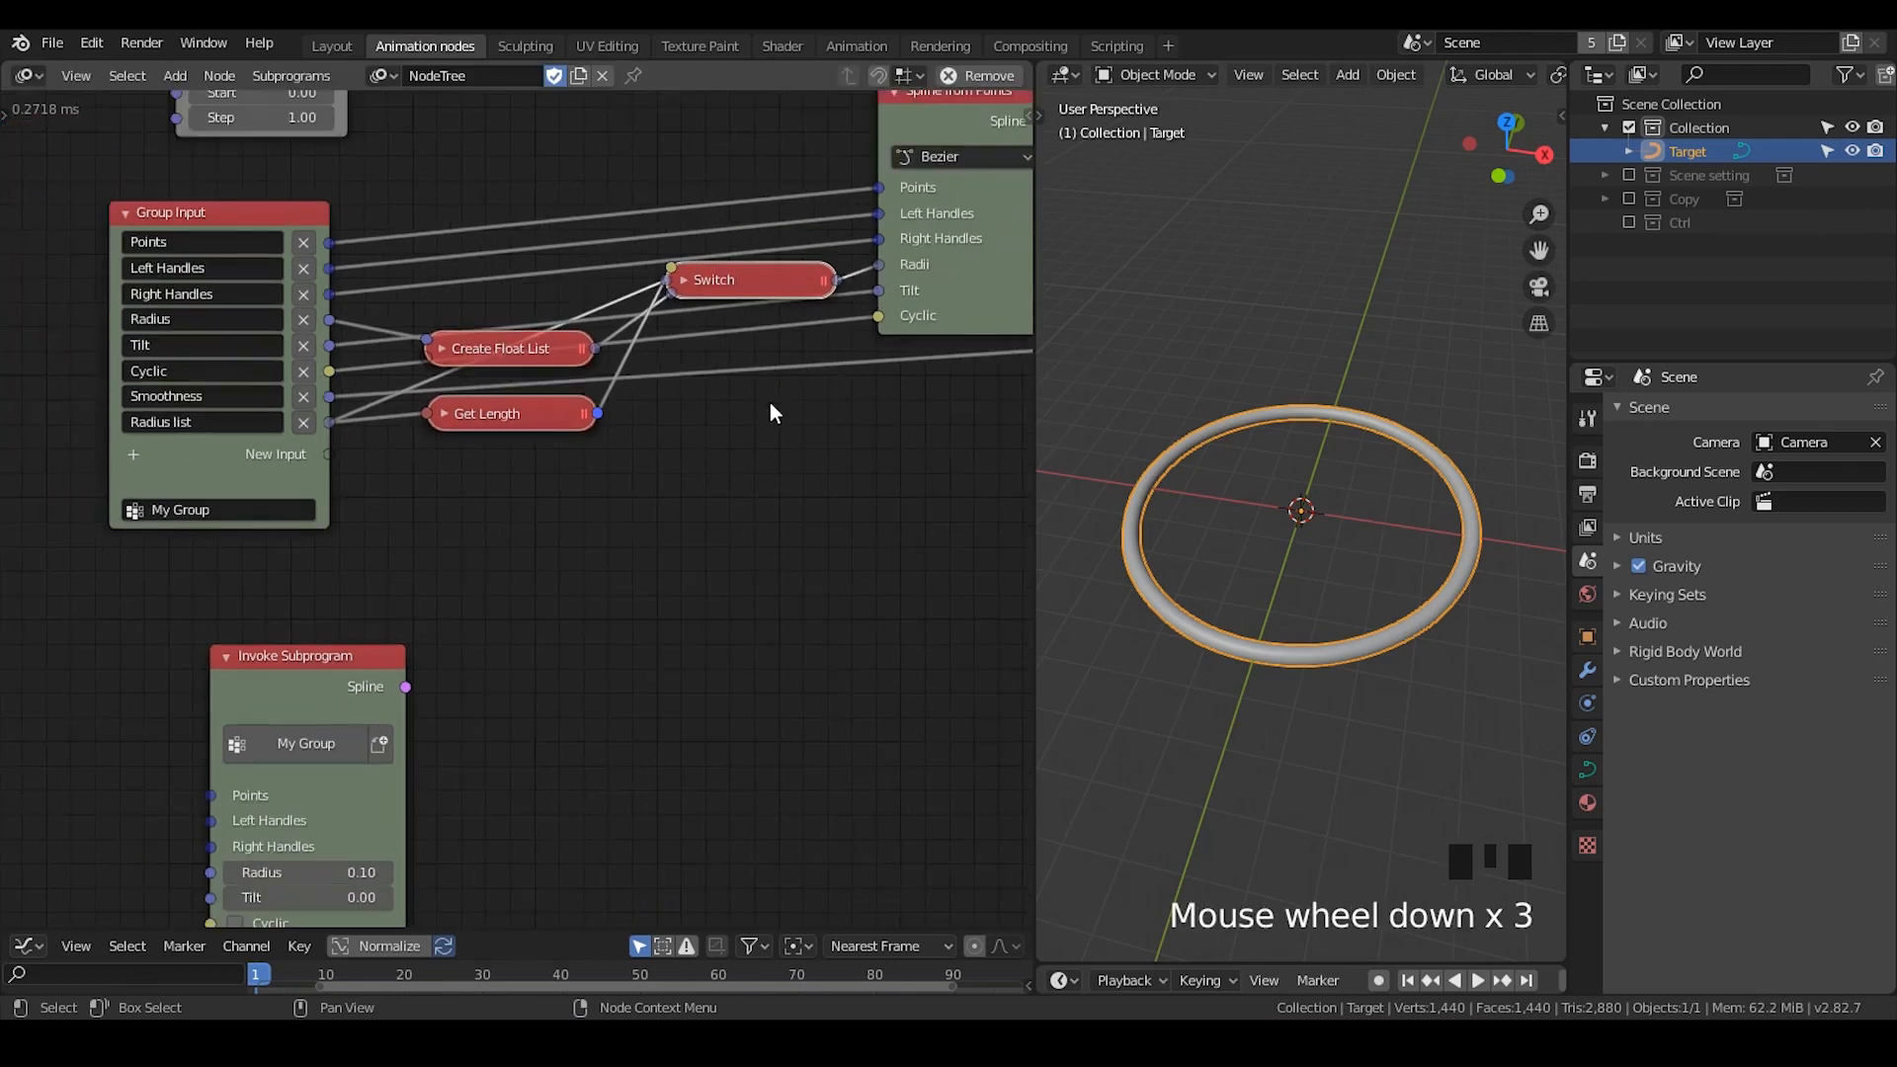
{"action": "middle_click_drag", "start_coordinate": [859, 502], "coordinate": [877, 425]}
{"action": "middle_click_drag", "start_coordinate": [484, 609], "coordinate": [779, 309]}
{"action": "left_click_drag", "start_coordinate": [613, 287], "coordinate": [652, 308]}
{"action": "scroll", "coordinate": [648, 309], "scroll_direction": "down", "scroll_amount": 4}
- Duplicate the Distribute Matrices, Float Range and Curve Object Output nodes and place them around the new Invoke Subprogram node
{"action": "middle_click_drag", "start_coordinate": [704, 306], "coordinate": [613, 624]}
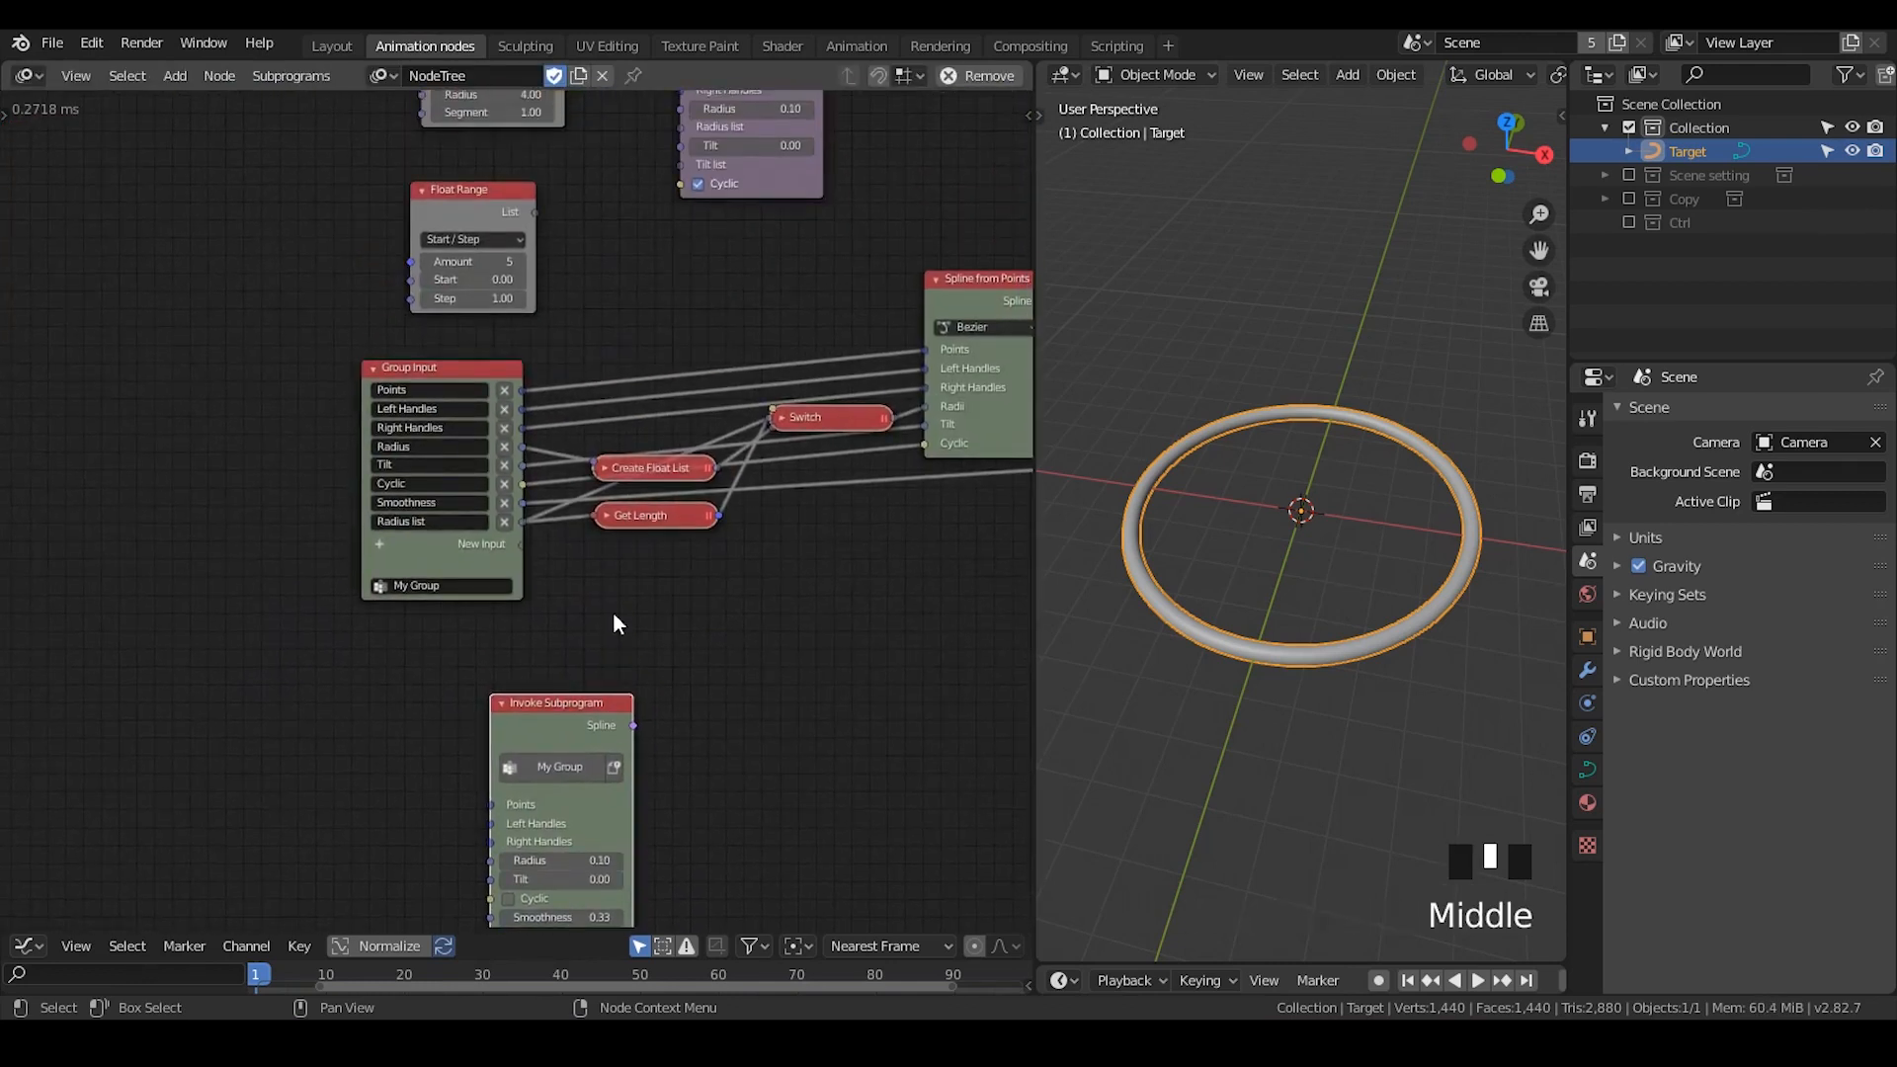
{"action": "middle_click_drag", "start_coordinate": [514, 213], "coordinate": [494, 389]}
{"action": "left_click", "coordinate": [502, 193]}
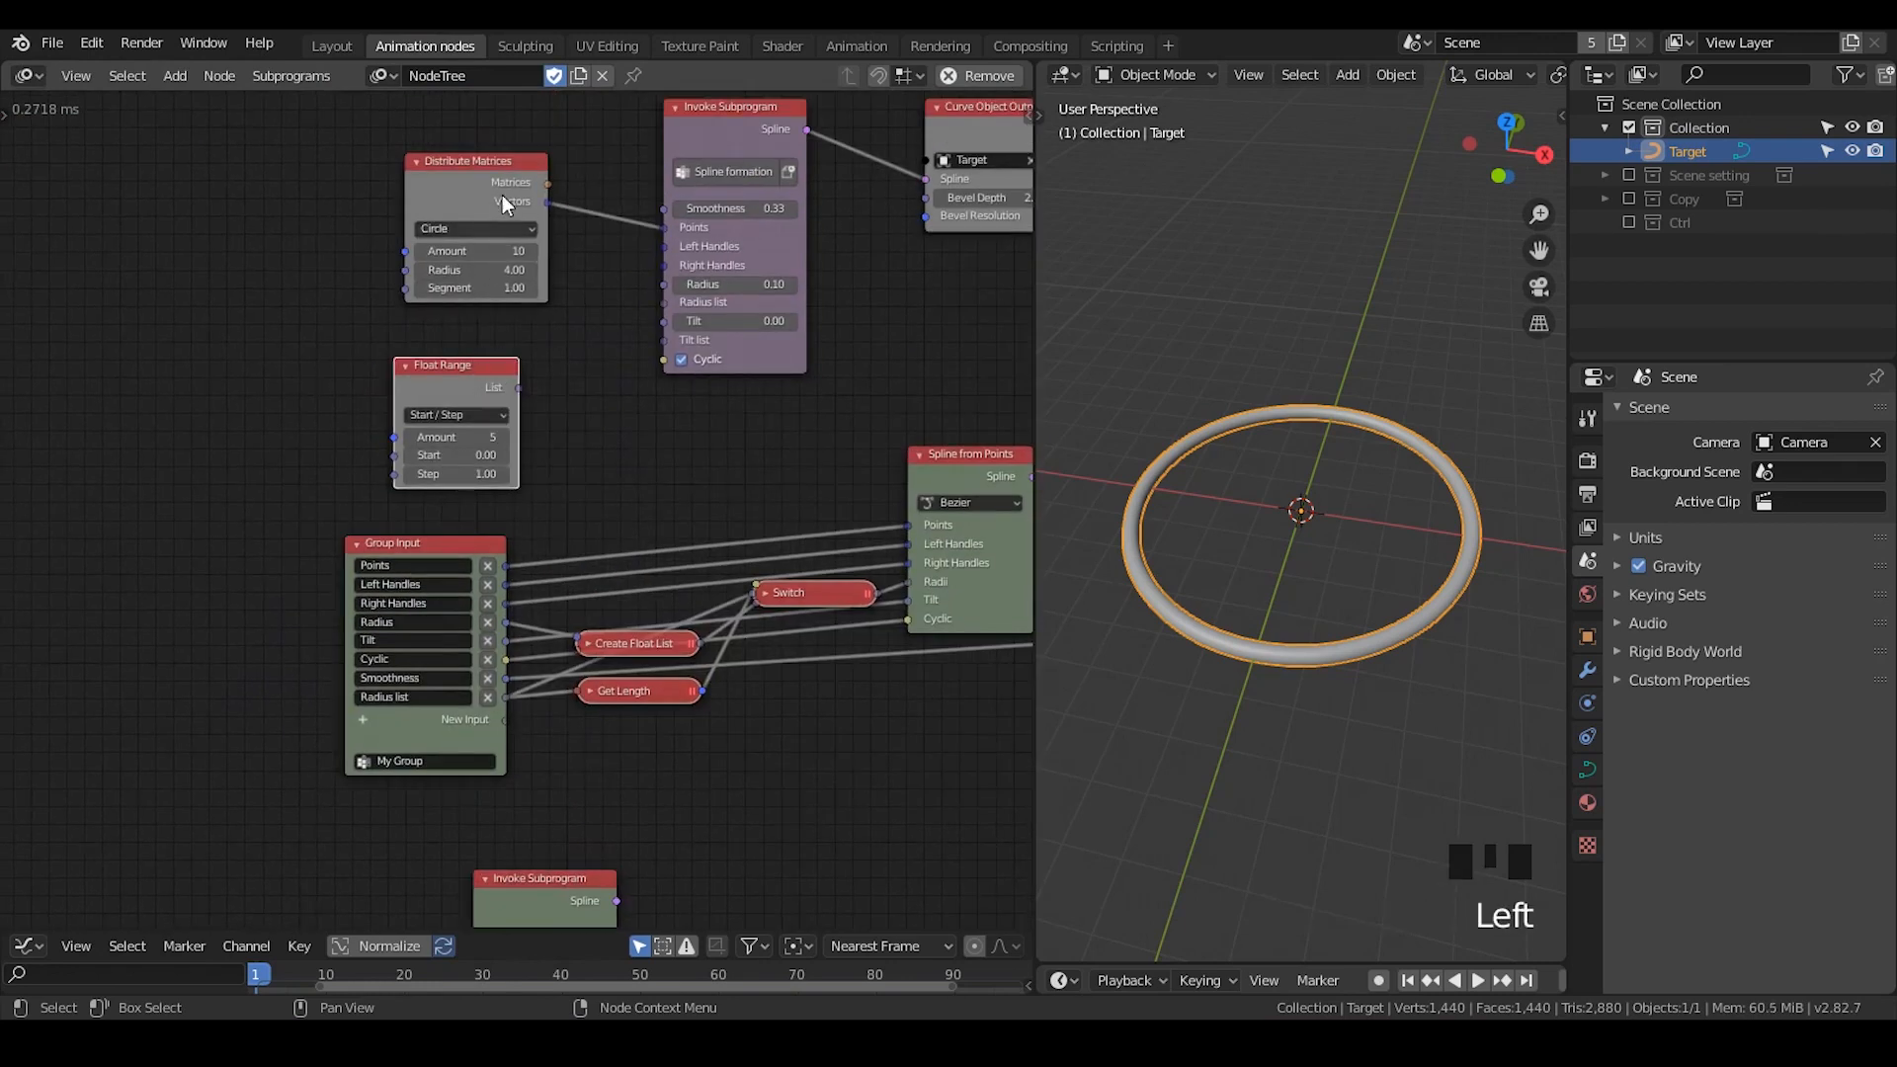
{"action": "key", "text": "shift+d"}
{"action": "left_click", "coordinate": [386, 830]}
{"action": "key", "text": "shift+d"}
- Rename the group from My Group to "Spline formation tut" in its Group Input node
{"action": "middle_click_drag", "start_coordinate": [474, 692], "coordinate": [488, 298]}
{"action": "double_click", "coordinate": [485, 292]}
{"action": "type", "text": "Spline formation tut"}
- Link Distribute Matrices' Vectors output to the Invoke Subprogram's Points input and space the two nodes apart
{"action": "middle_click_drag", "start_coordinate": [508, 377], "coordinate": [465, 288]}
{"action": "left_click_drag", "start_coordinate": [342, 326], "coordinate": [189, 331]}
{"action": "left_click_drag", "start_coordinate": [312, 350], "coordinate": [513, 472]}
{"action": "left_click_drag", "start_coordinate": [591, 394], "coordinate": [591, 341]}
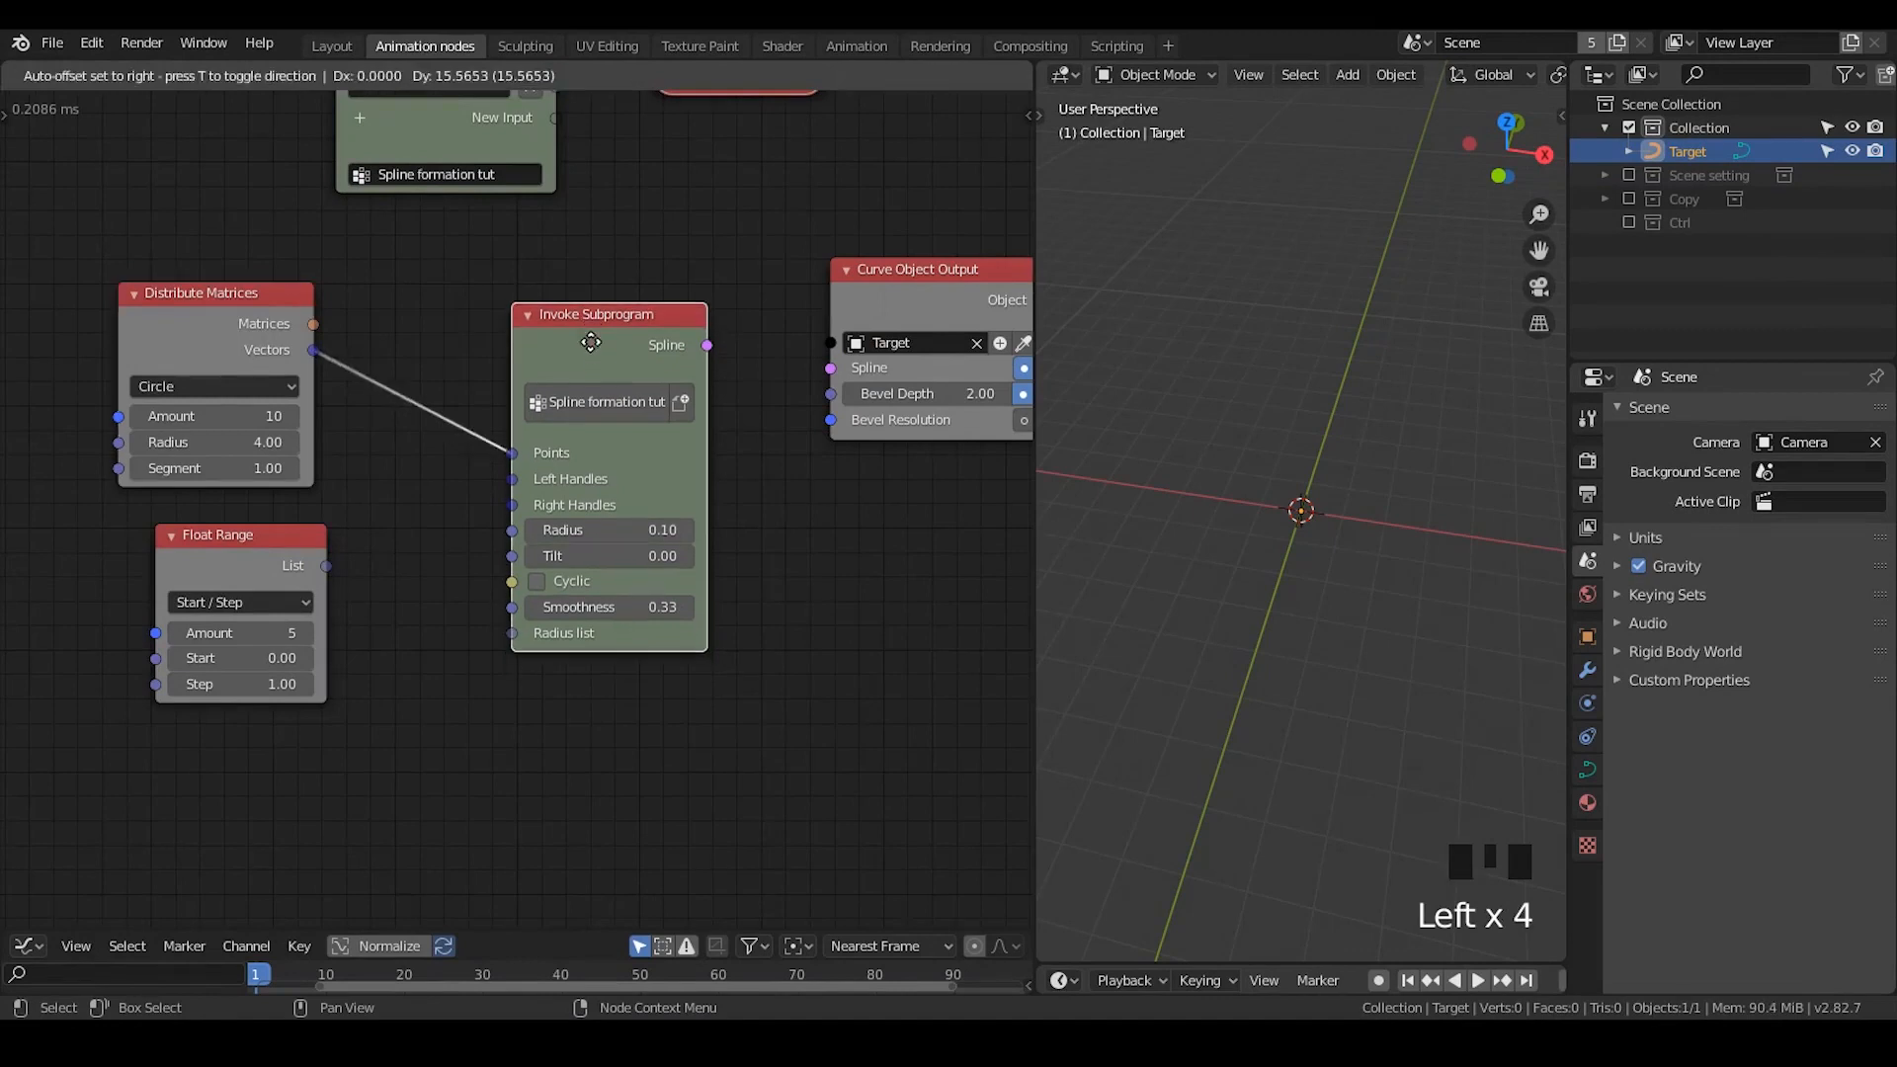
- Link the invoked subprogram's Spline output to Curve Object Output and enable Cyclic on the Invoke Subprogram node
{"action": "left_click_drag", "start_coordinate": [707, 345], "coordinate": [829, 368]}
{"action": "left_click", "coordinate": [915, 269]}
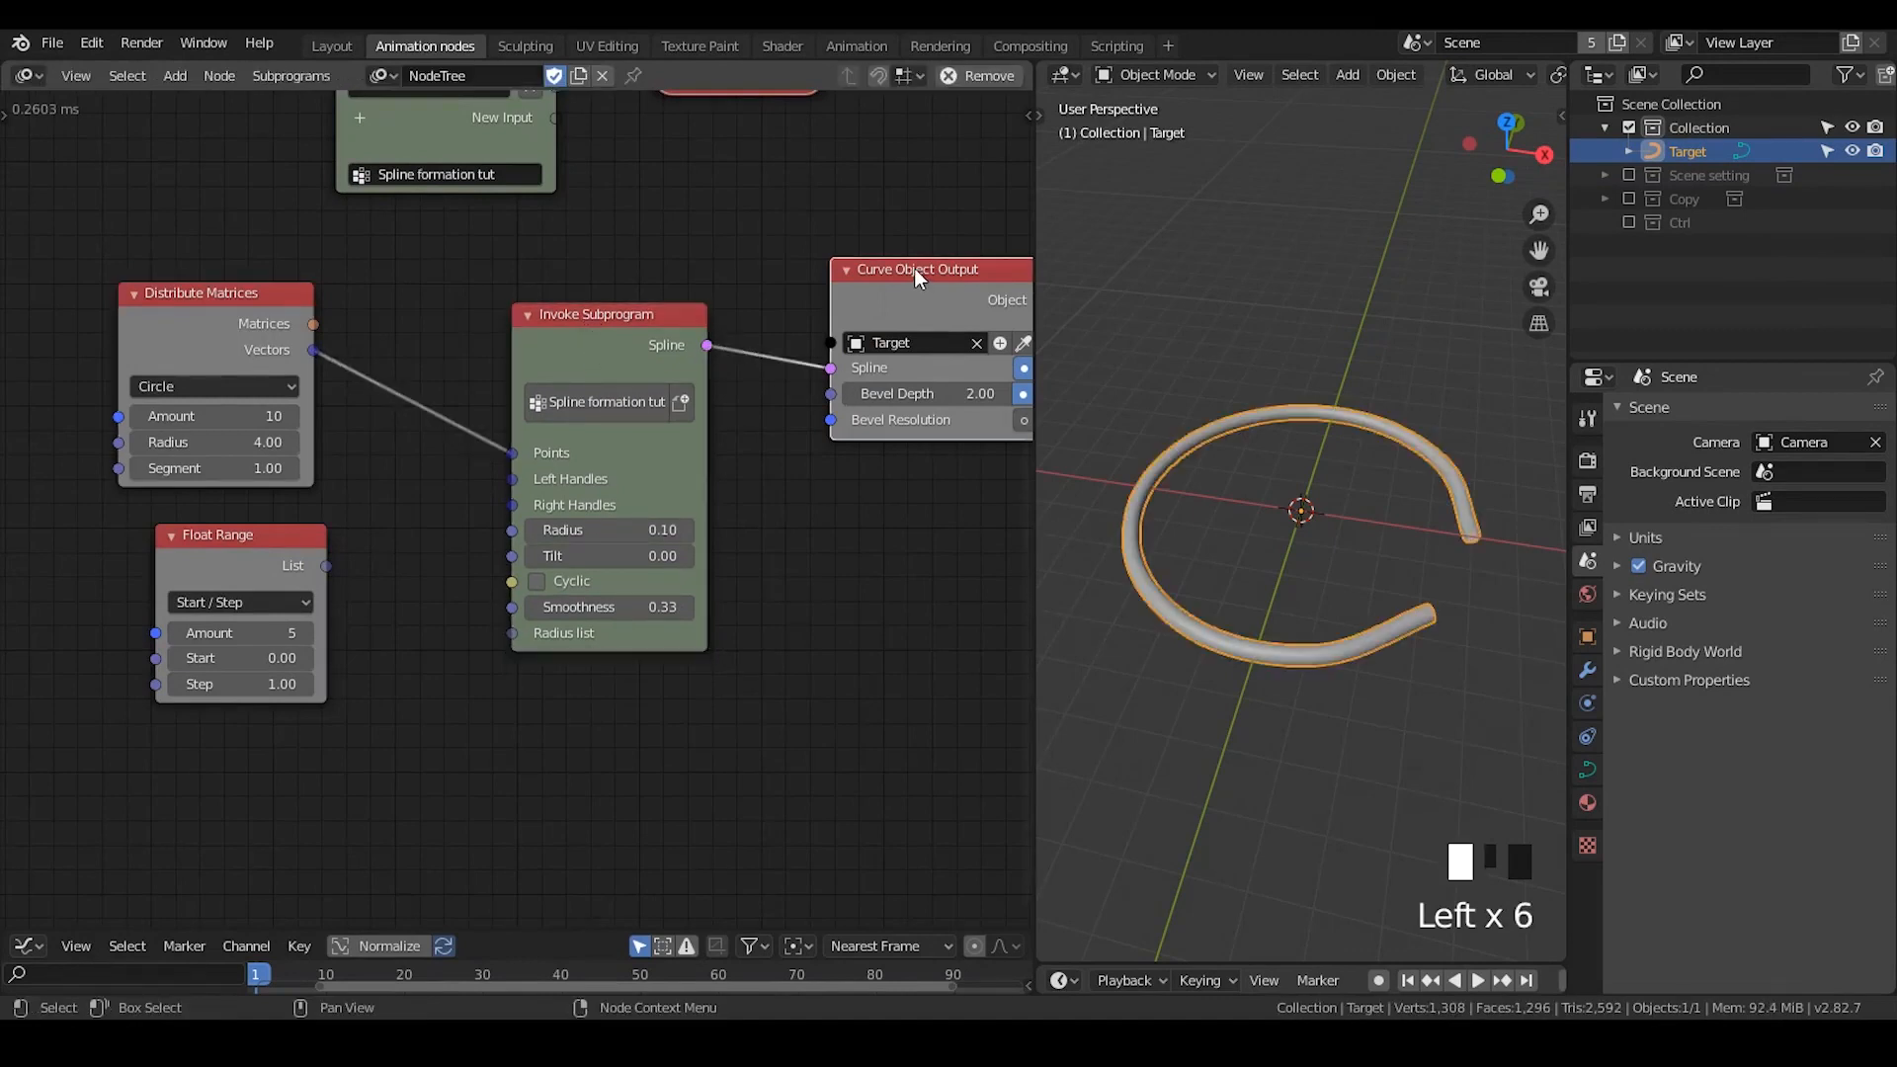
{"action": "left_click", "coordinate": [540, 581]}
{"action": "middle_click_drag", "start_coordinate": [540, 581], "coordinate": [557, 516]}
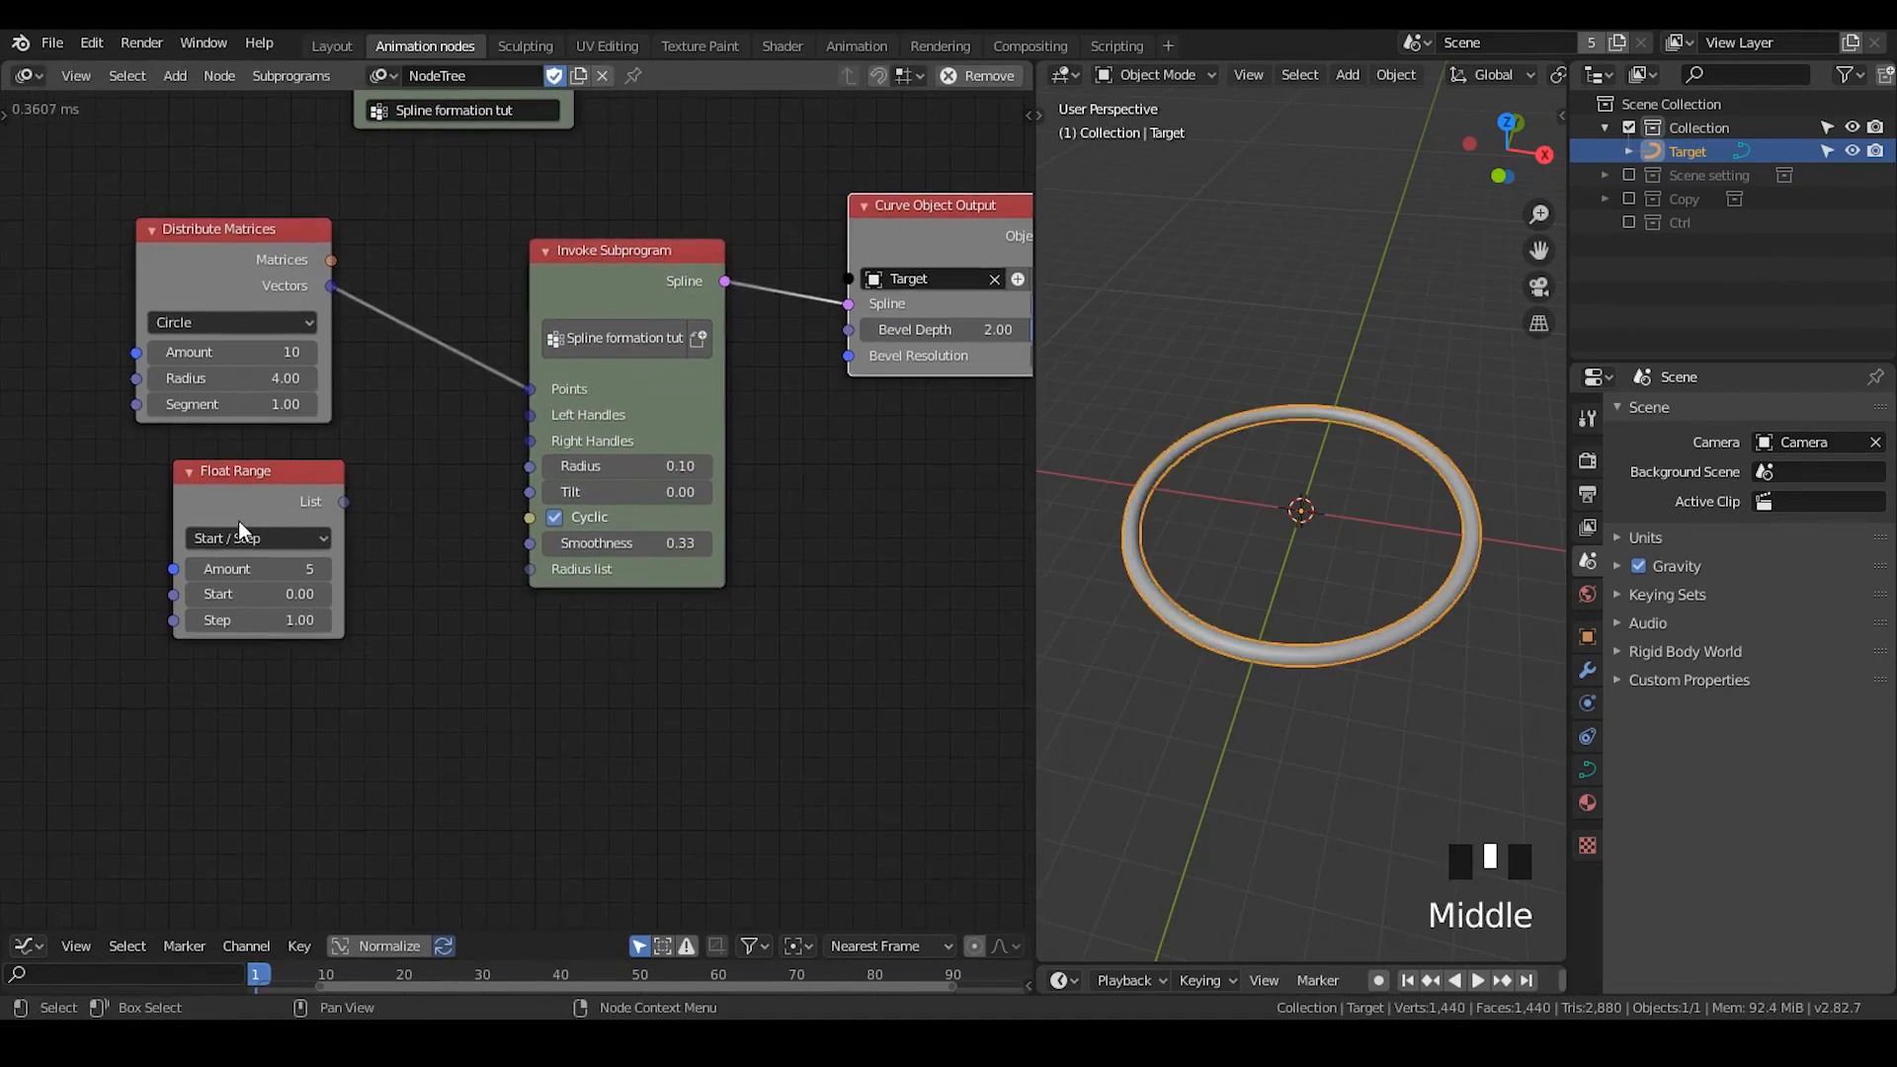
- Link Float Range's List output to the Invoke Subprogram's Radius list input and inspect the resulting curve
{"action": "left_click_drag", "start_coordinate": [239, 520], "coordinate": [535, 571]}
{"action": "scroll", "coordinate": [1264, 638], "scroll_direction": "up", "scroll_amount": 1}
{"action": "scroll", "coordinate": [1212, 702], "scroll_direction": "down", "scroll_amount": 3}
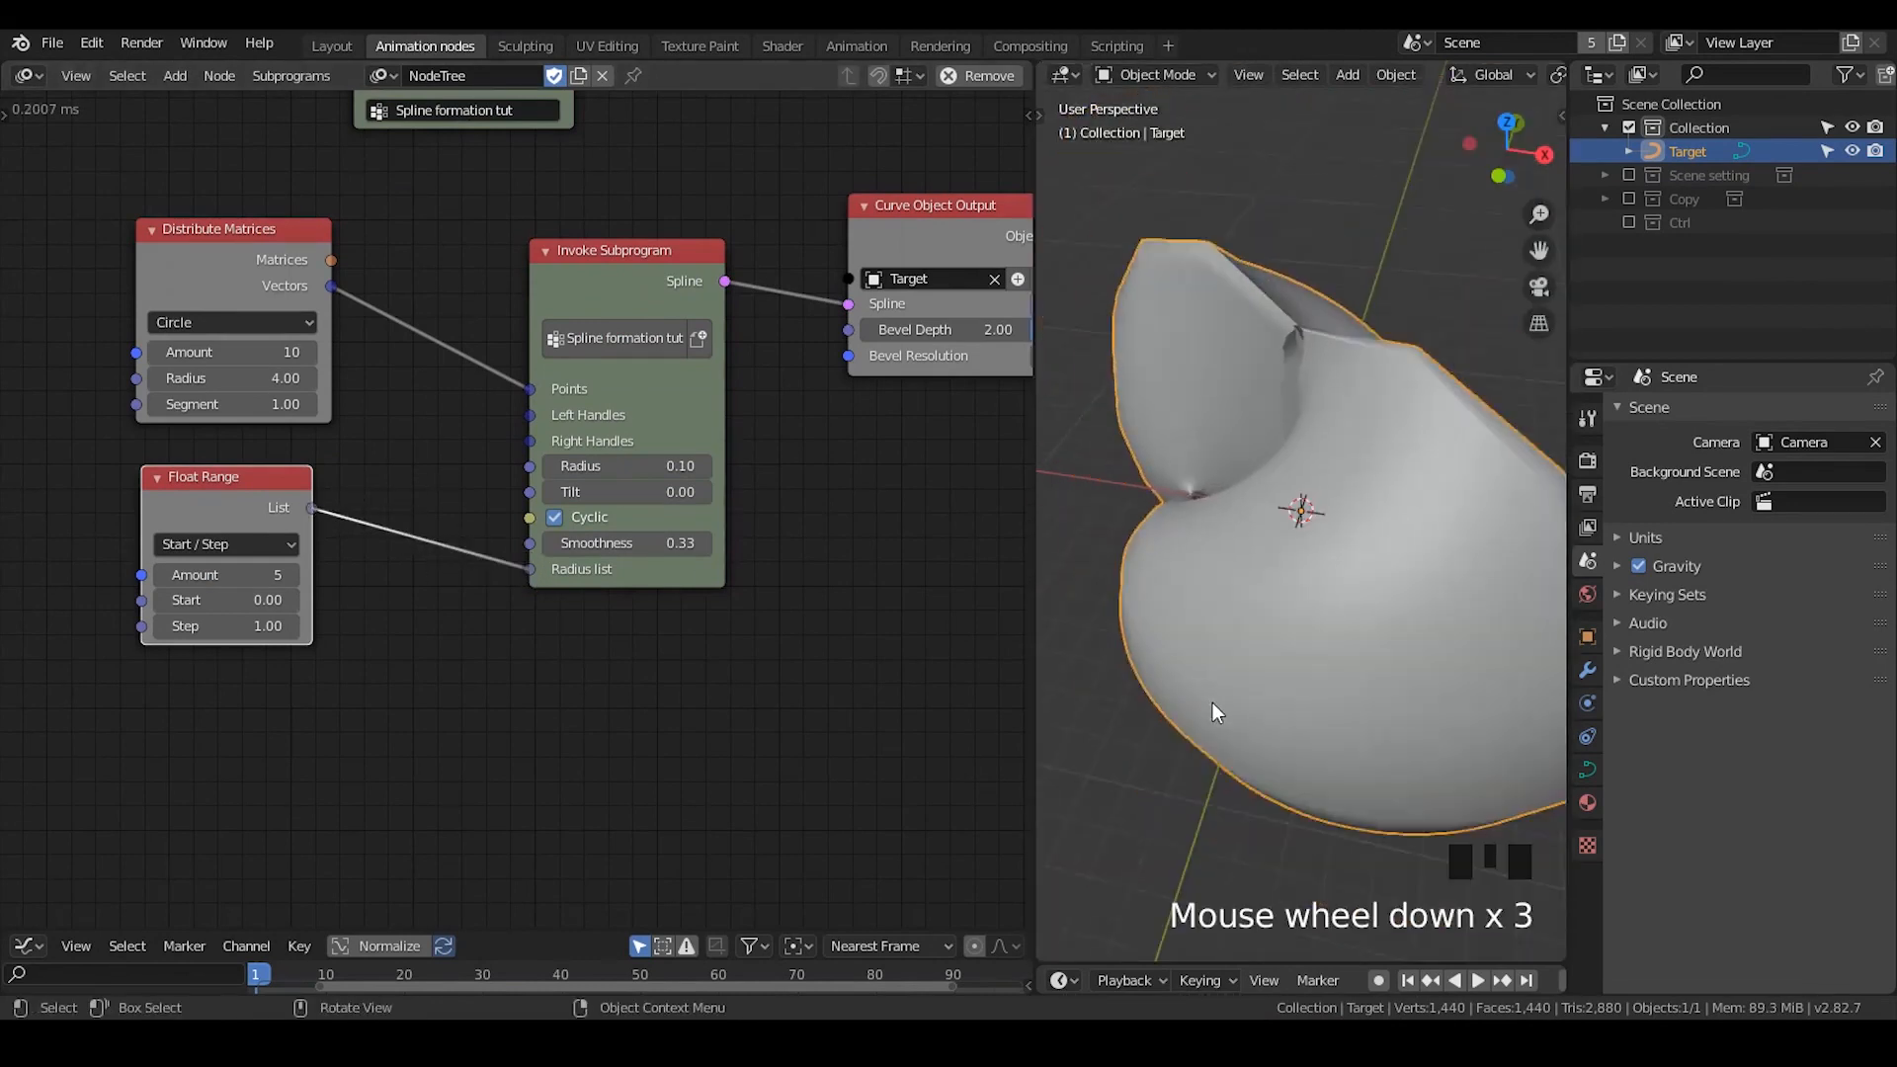
- Switch the Float Range node to Start / Stop, set its Stop to 0.30, and inspect the resulting curve
{"action": "middle_click_drag", "start_coordinate": [1212, 702], "coordinate": [1302, 647]}
{"action": "scroll", "coordinate": [520, 507], "scroll_direction": "up", "scroll_amount": 2}
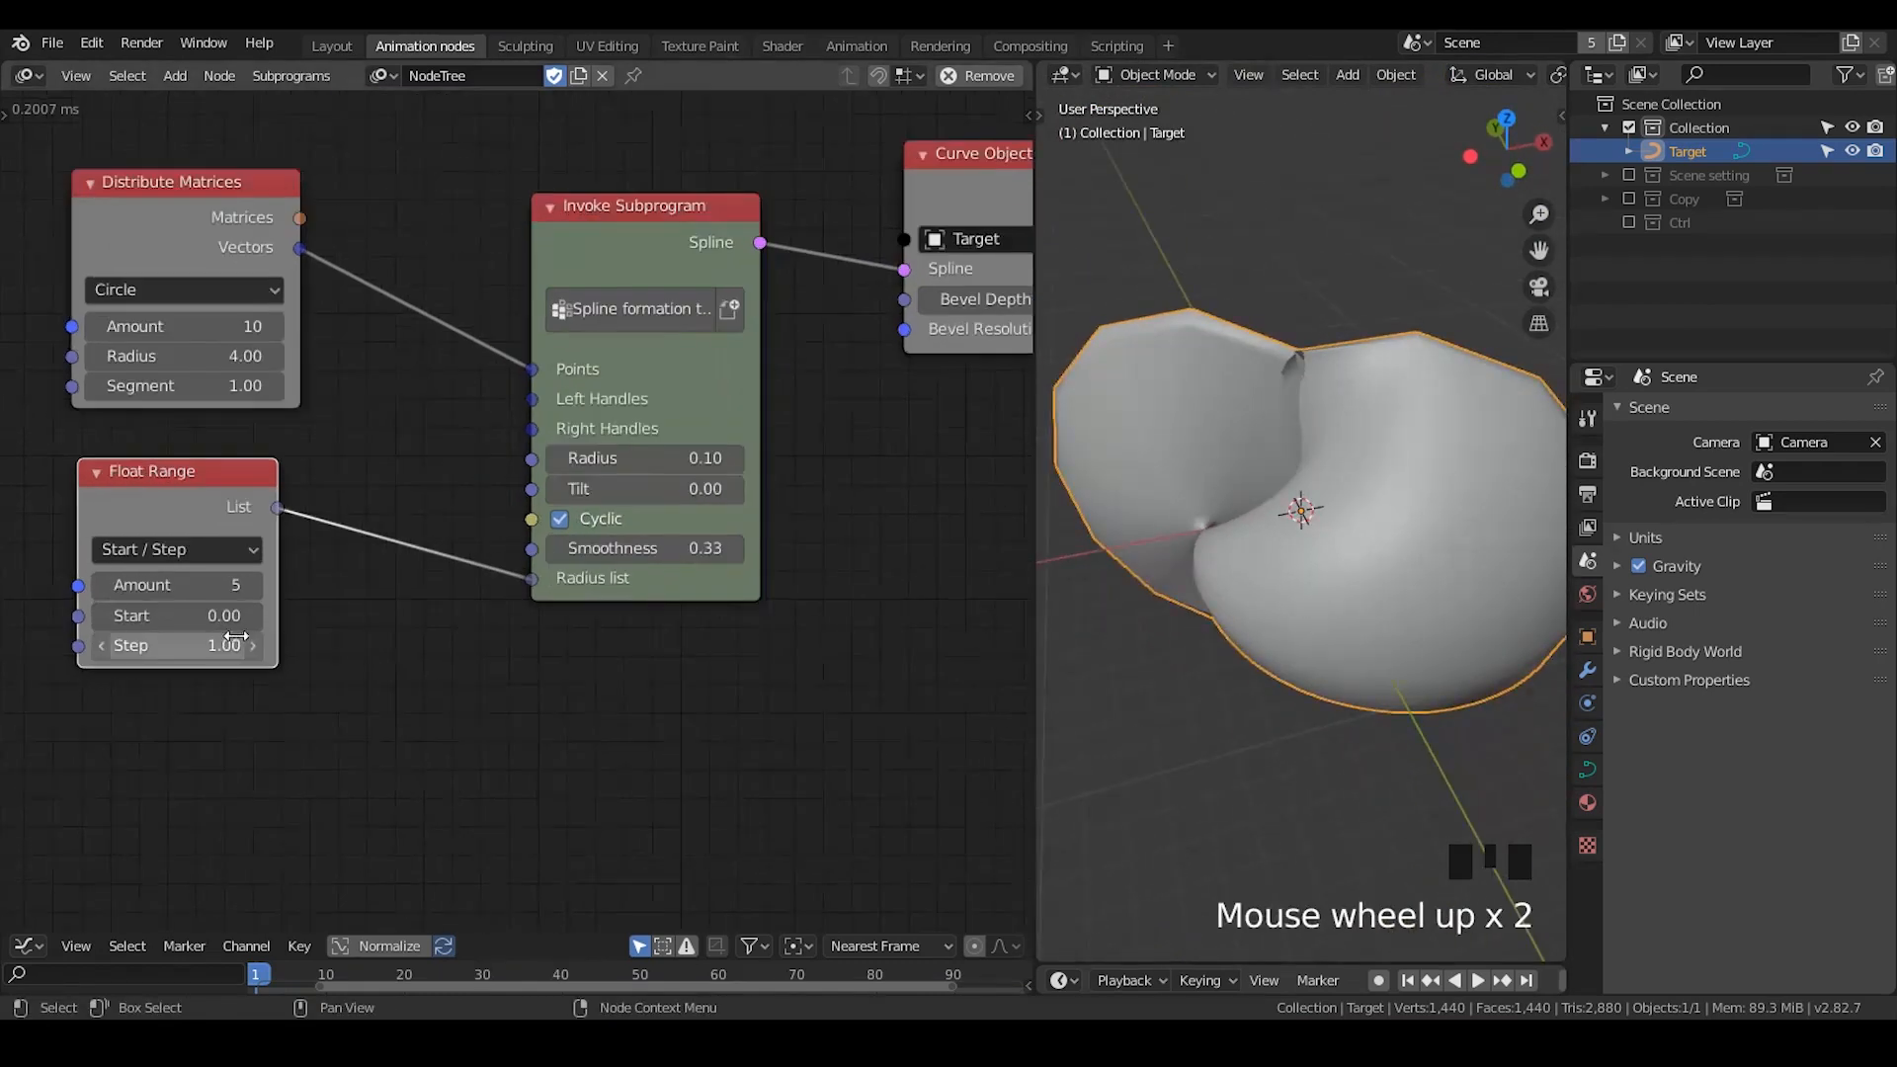
{"action": "left_click", "coordinate": [229, 544]}
{"action": "left_click", "coordinate": [197, 613]}
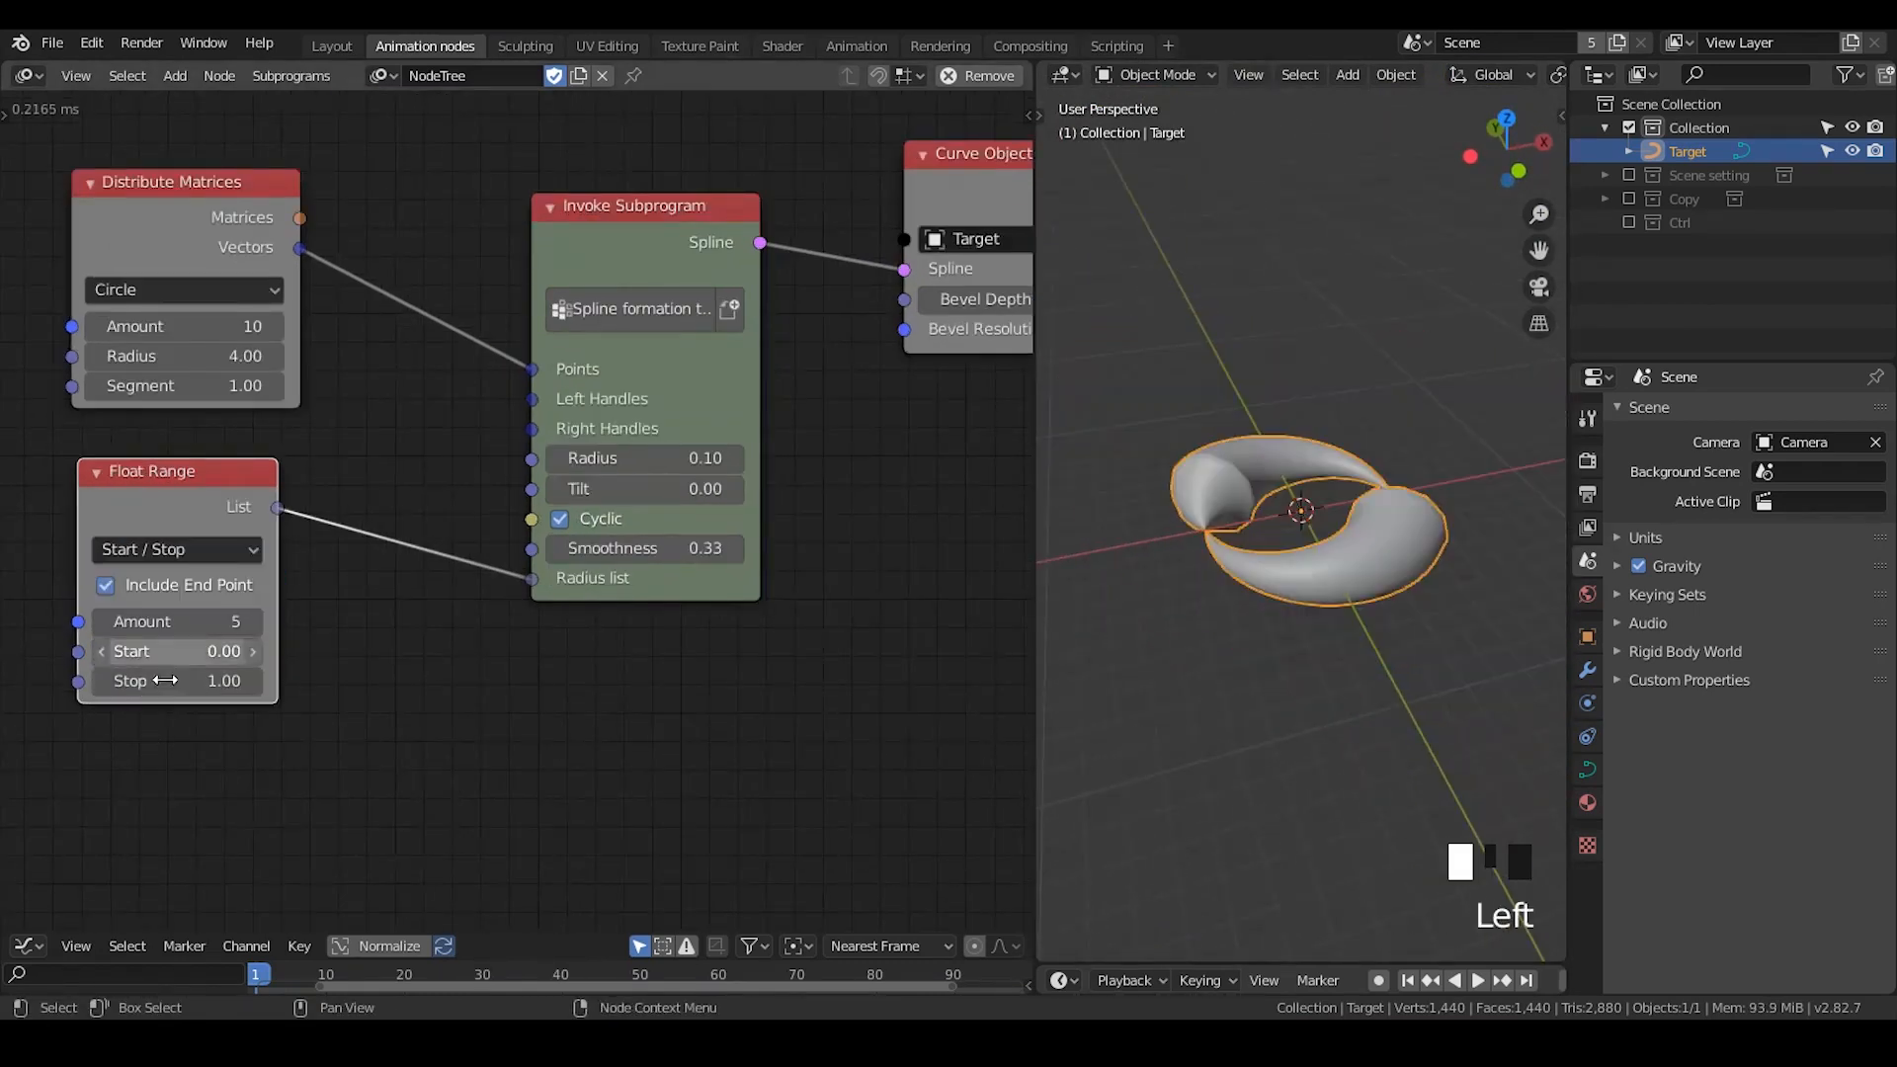
{"action": "left_click", "coordinate": [178, 680], "text": "shift"}
{"action": "left_click_drag", "start_coordinate": [178, 681], "coordinate": [119, 681], "text": "shift"}
{"action": "middle_click_drag", "start_coordinate": [1300, 589], "coordinate": [1267, 456]}
{"action": "scroll", "coordinate": [1262, 613], "scroll_direction": "down", "scroll_amount": 2}
{"action": "left_click", "coordinate": [1307, 501]}
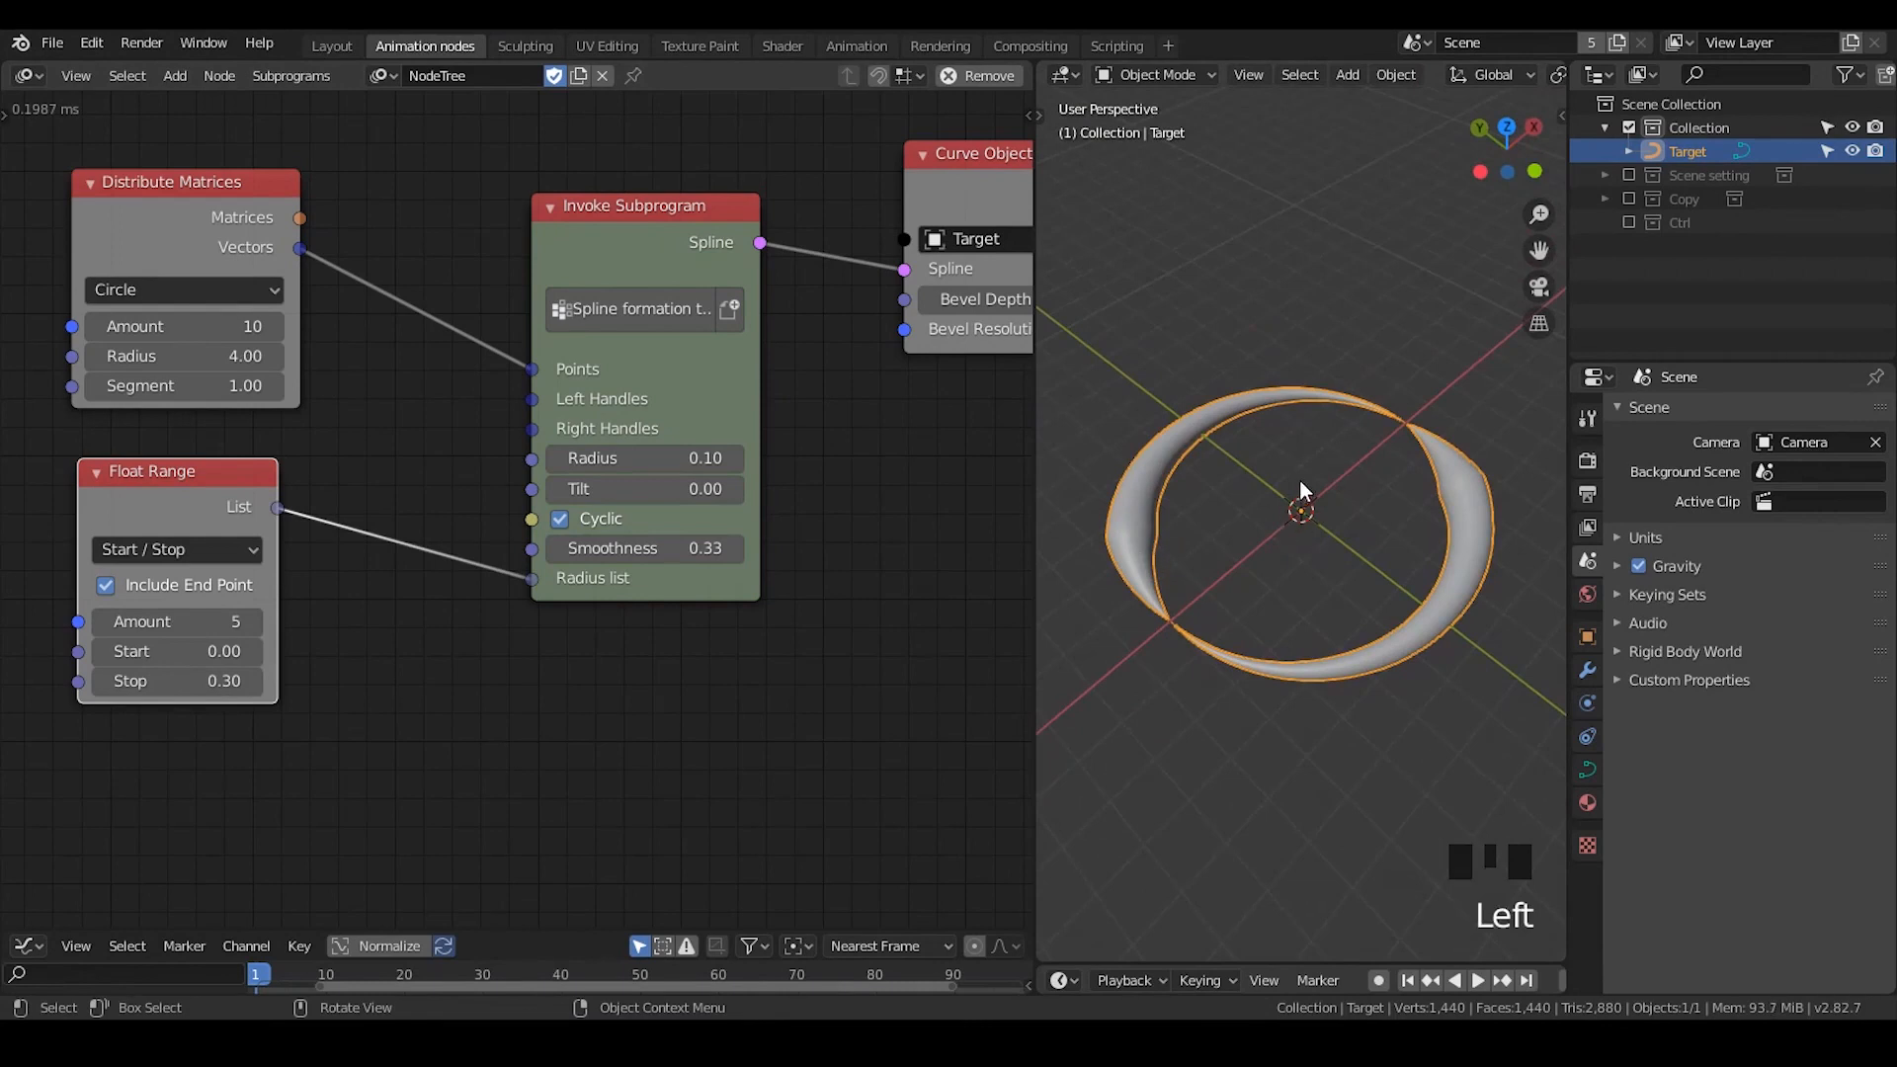
- Rearrange the Float Range, Invoke Subprogram and Distribute Matrices nodes to leave room between them
{"action": "left_click_drag", "start_coordinate": [270, 481], "coordinate": [443, 518]}
{"action": "middle_click_drag", "start_coordinate": [757, 684], "coordinate": [691, 684]}
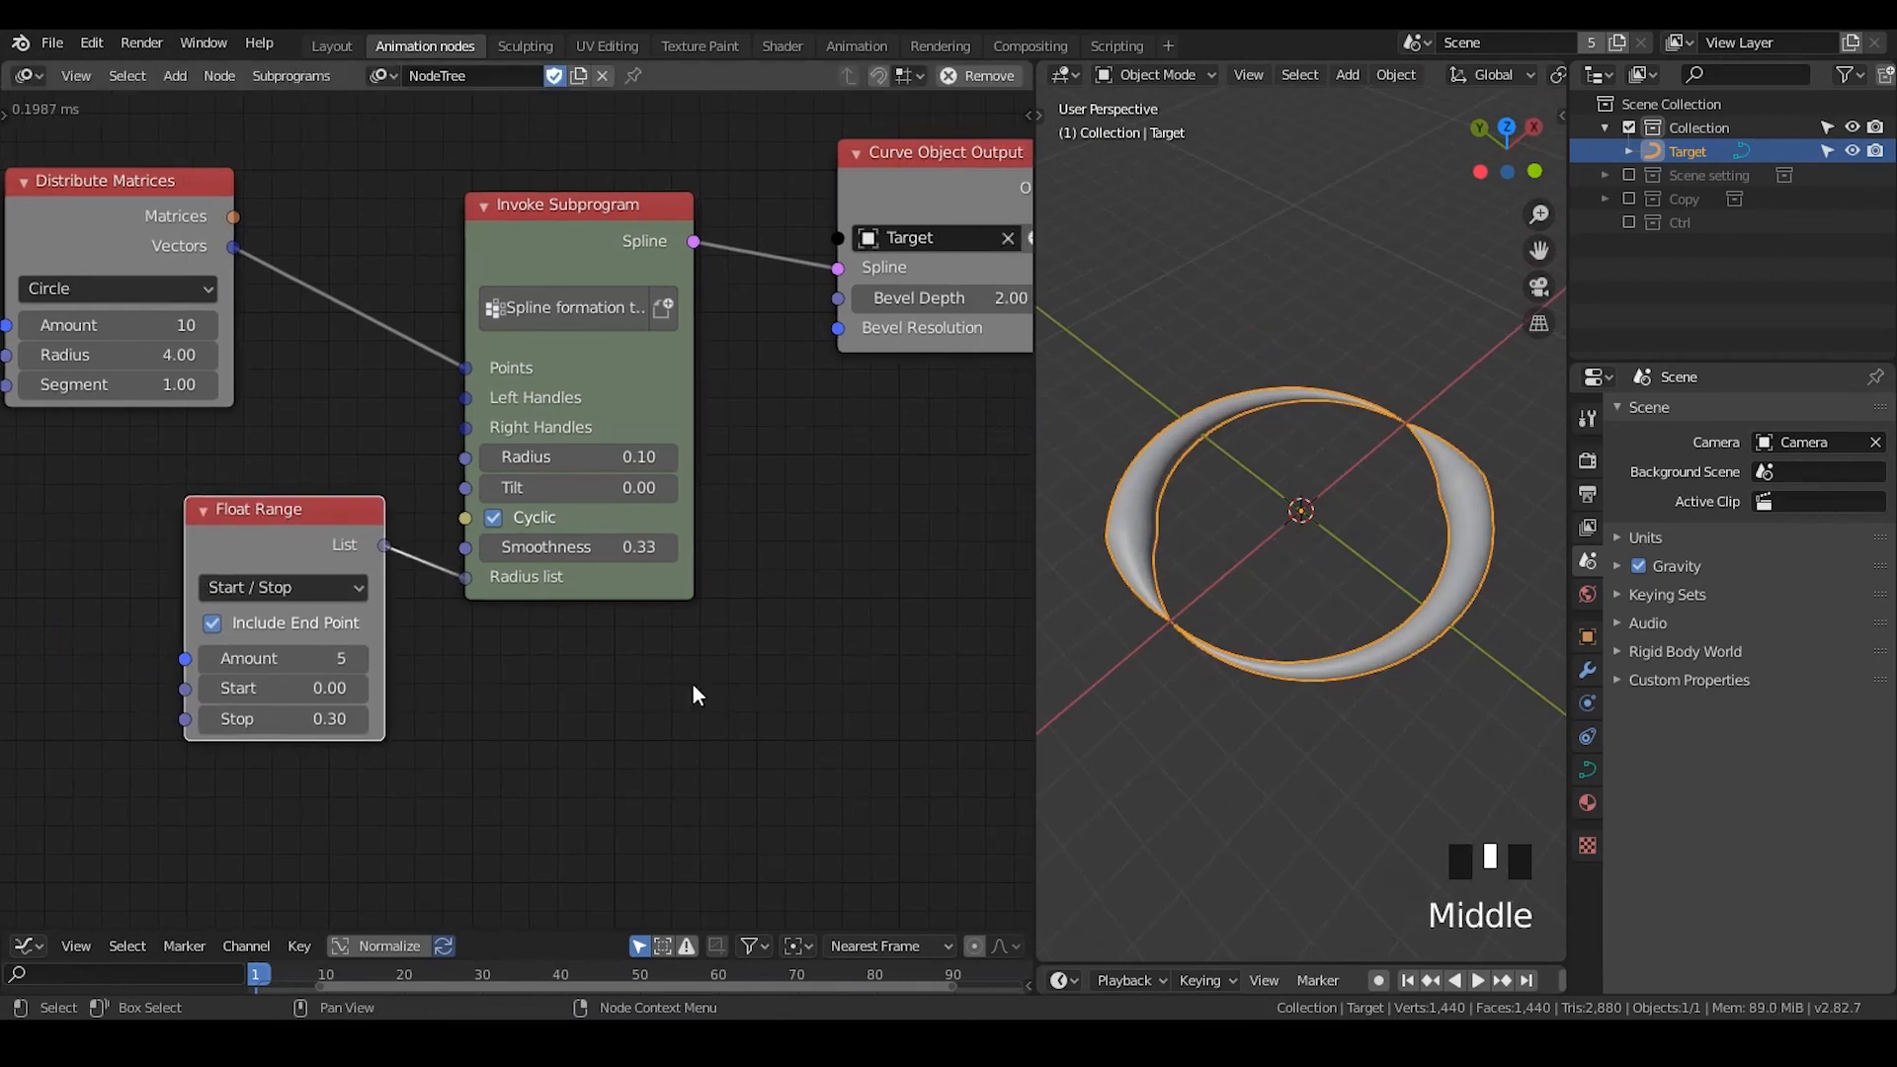
{"action": "left_click_drag", "start_coordinate": [593, 284], "coordinate": [654, 245]}
{"action": "left_click_drag", "start_coordinate": [297, 566], "coordinate": [382, 525]}
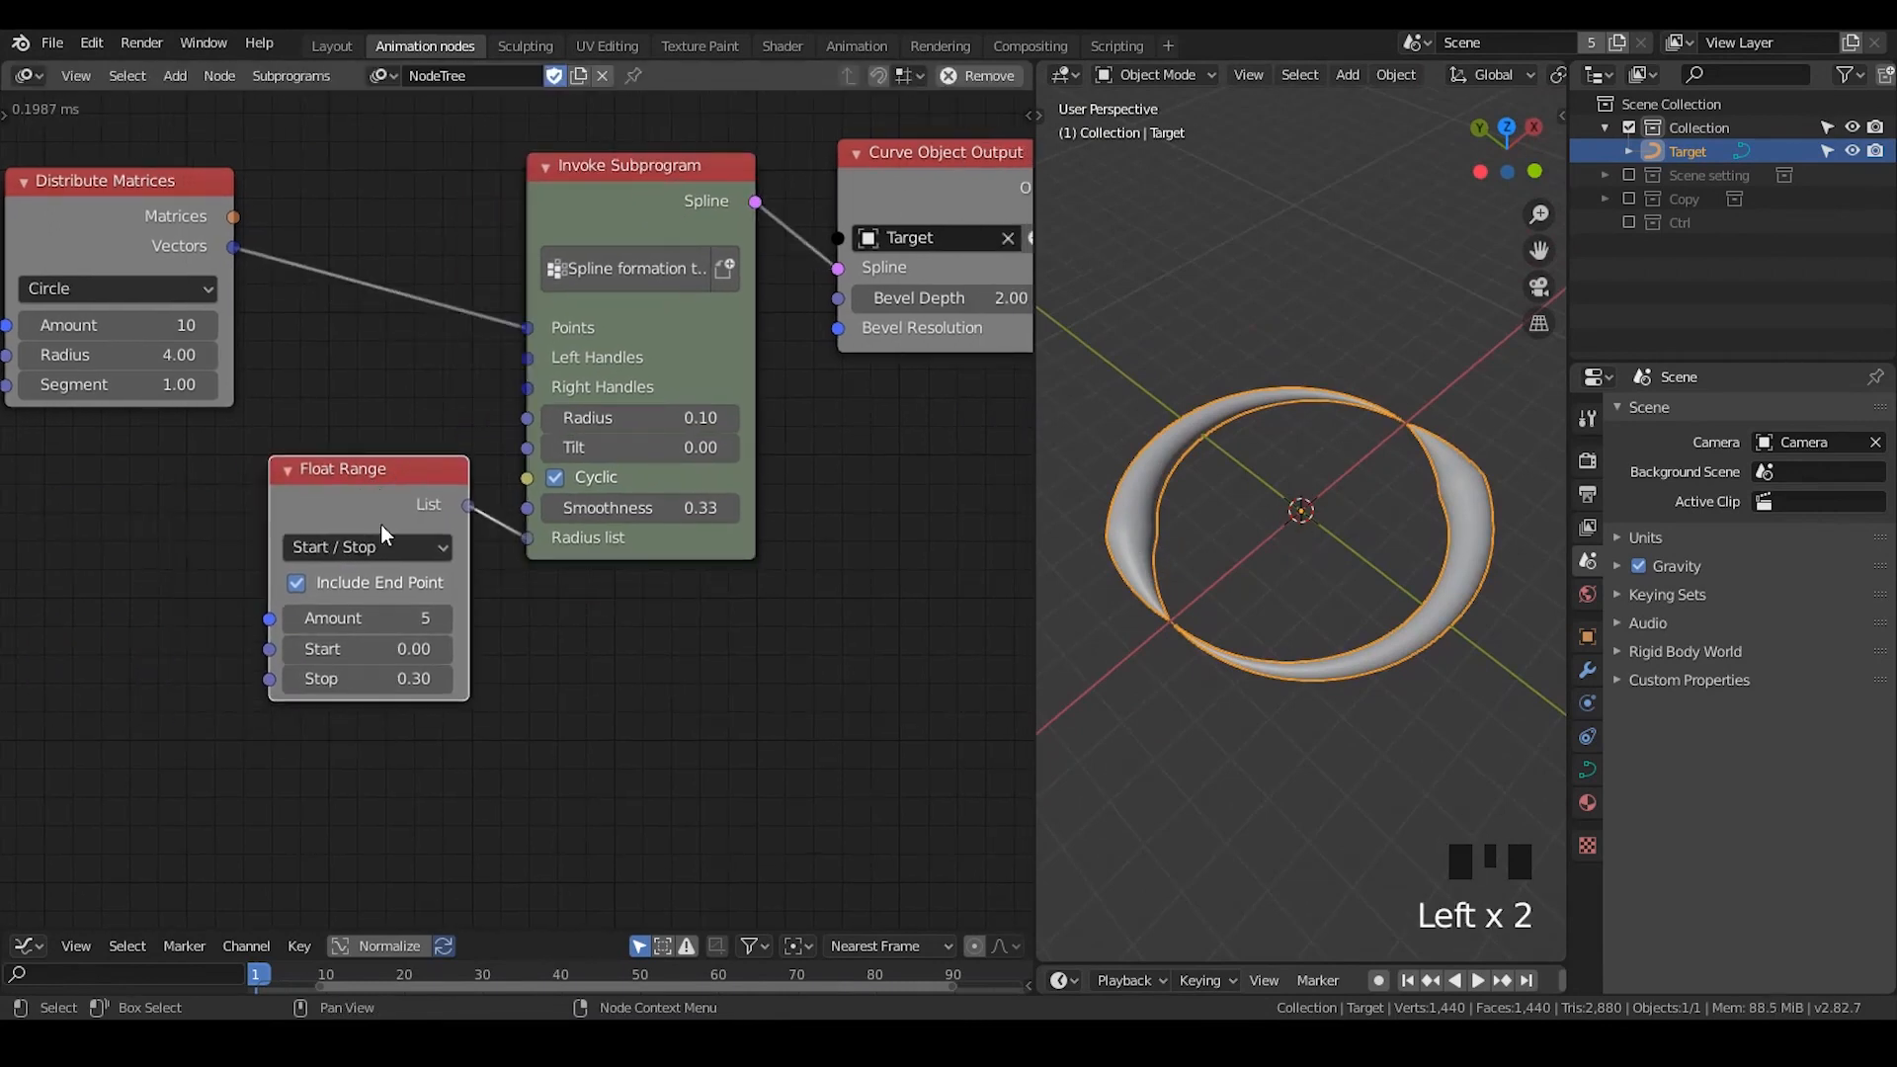
{"action": "middle_click_drag", "start_coordinate": [484, 665], "coordinate": [639, 635]}
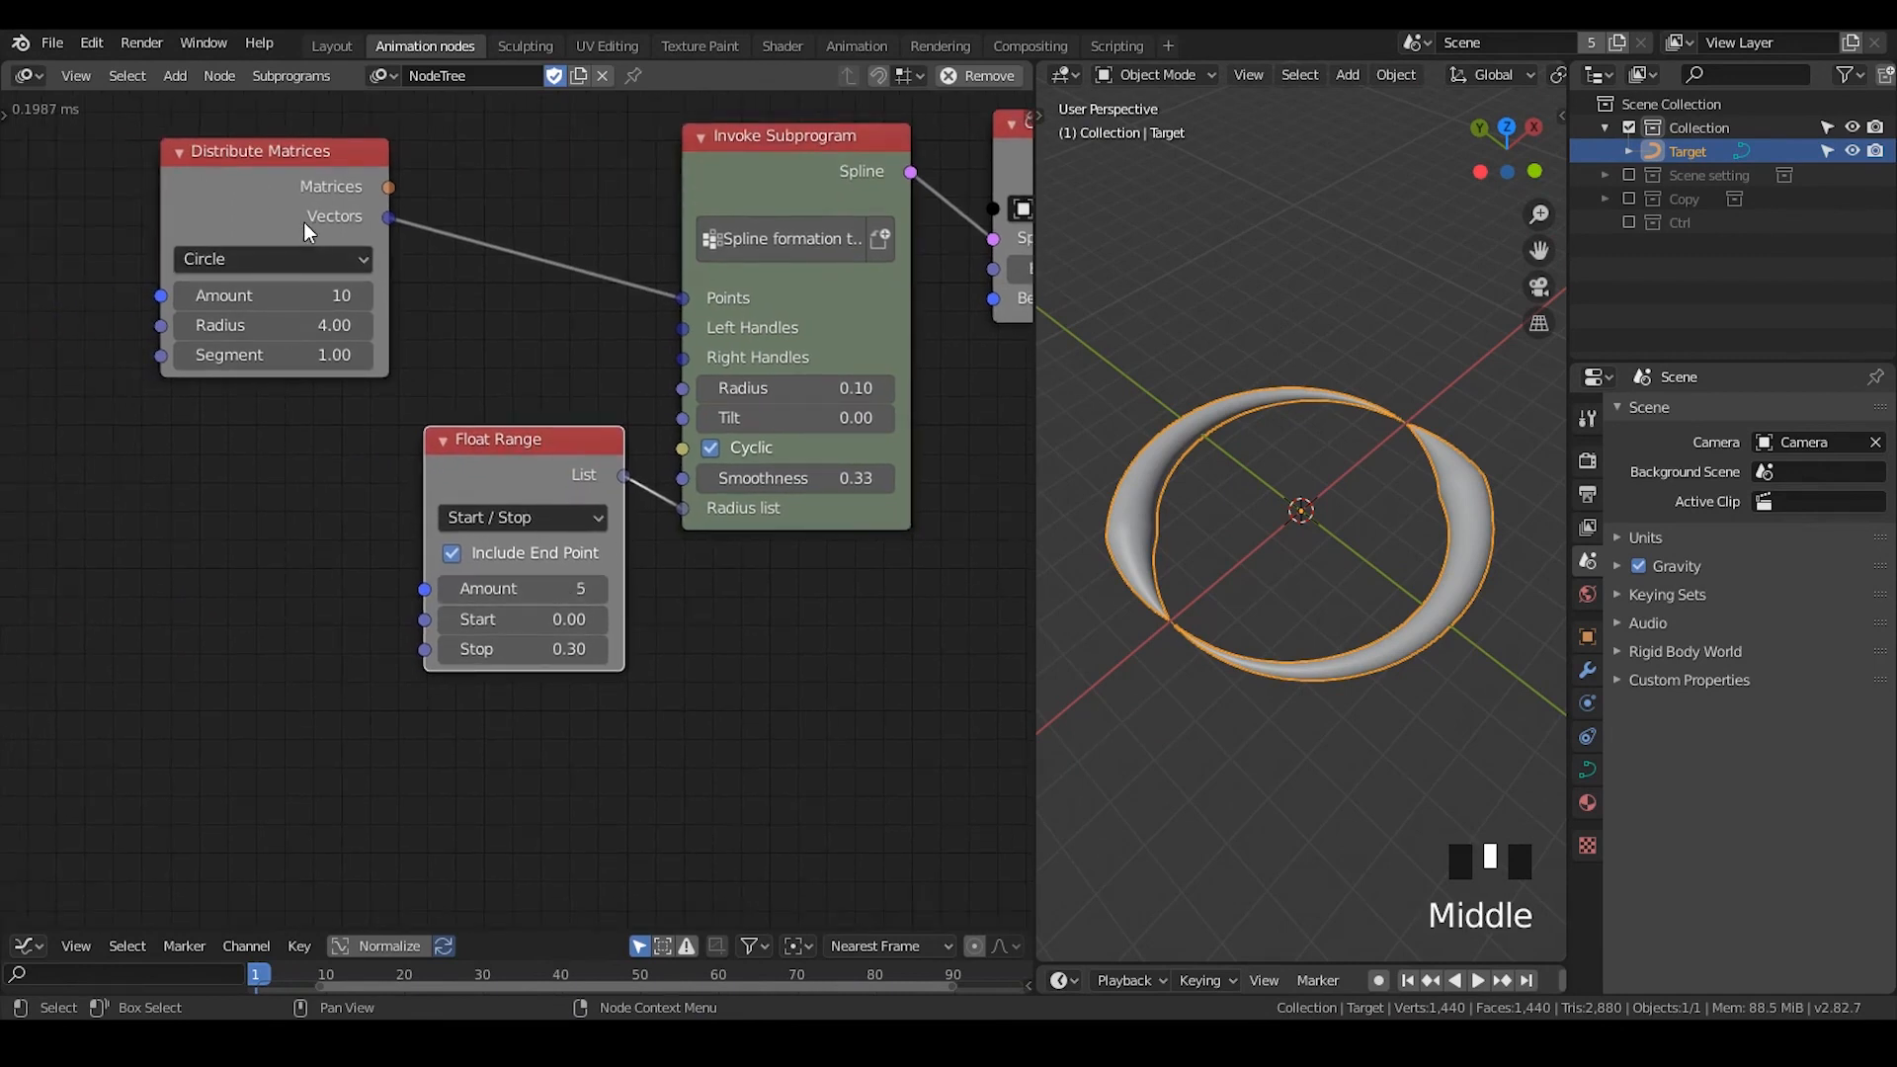
{"action": "left_click_drag", "start_coordinate": [306, 232], "coordinate": [191, 264]}
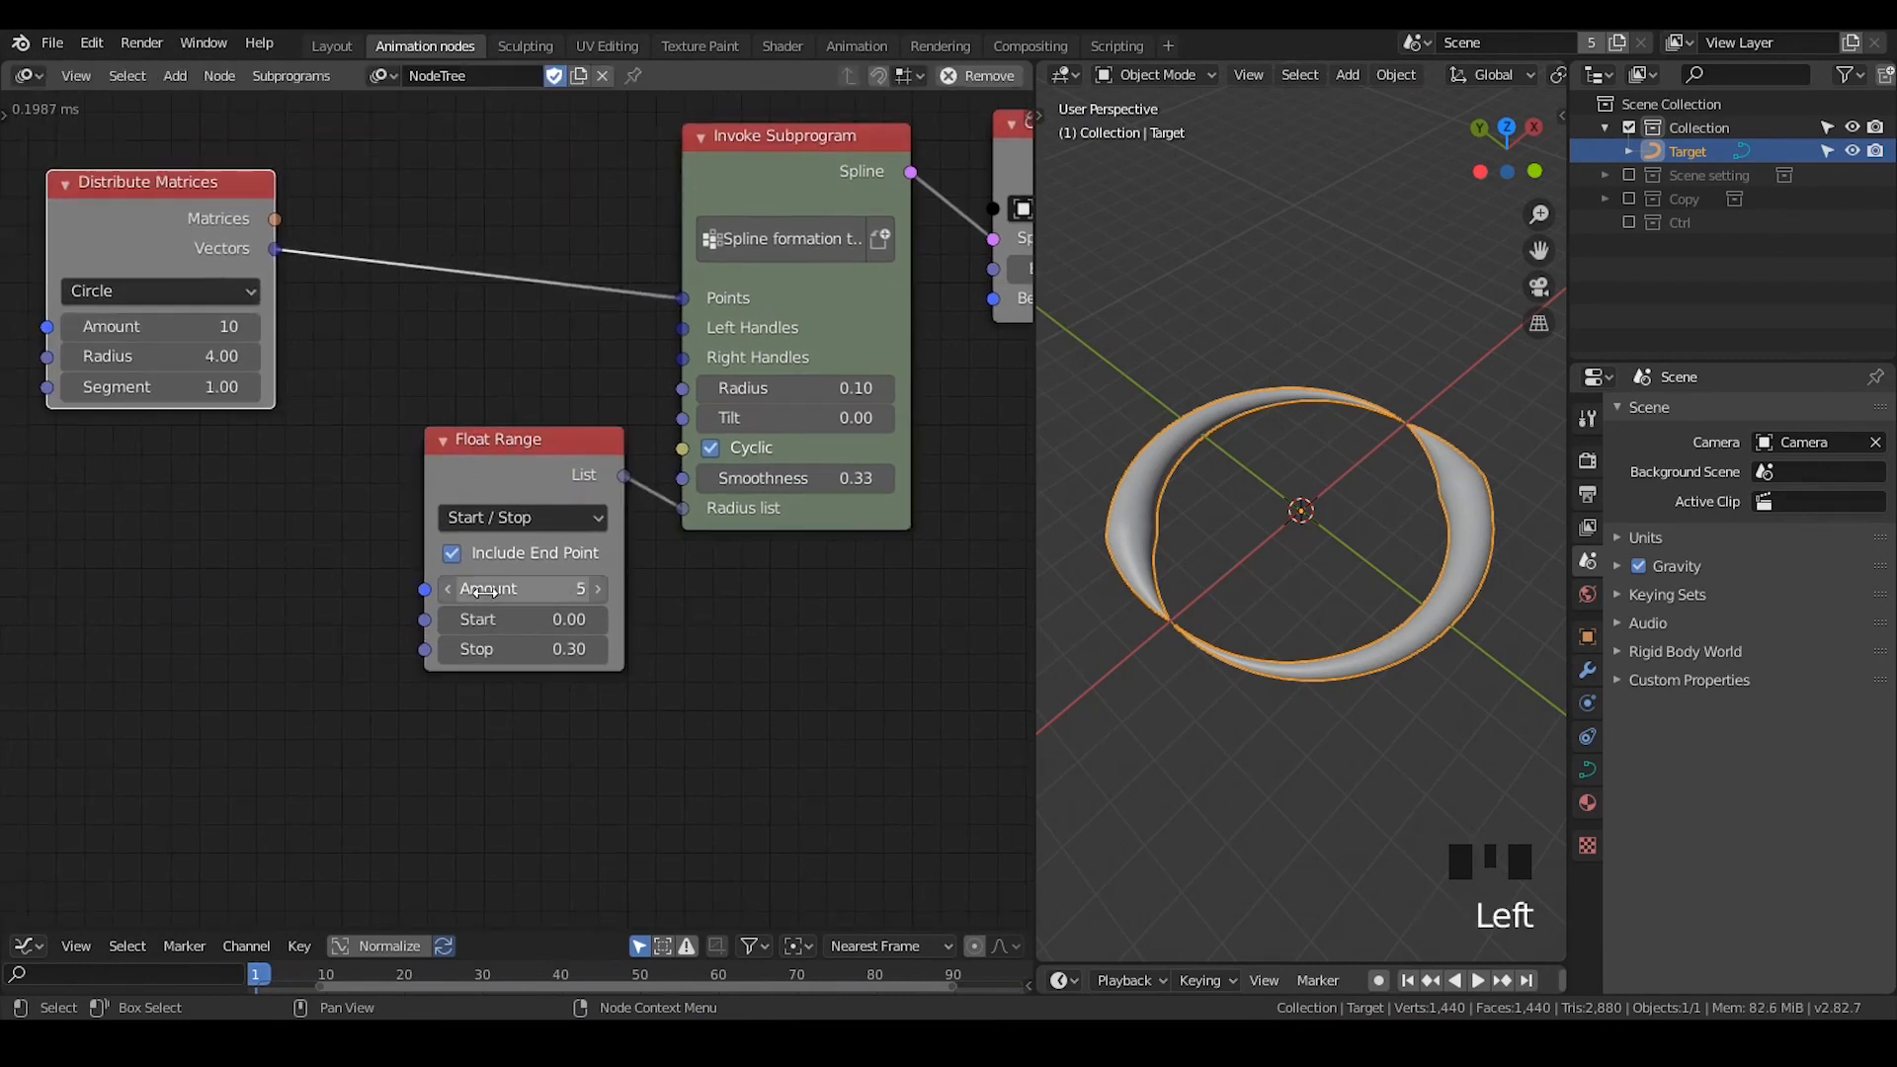
{"action": "left_click_drag", "start_coordinate": [619, 441], "coordinate": [576, 450]}
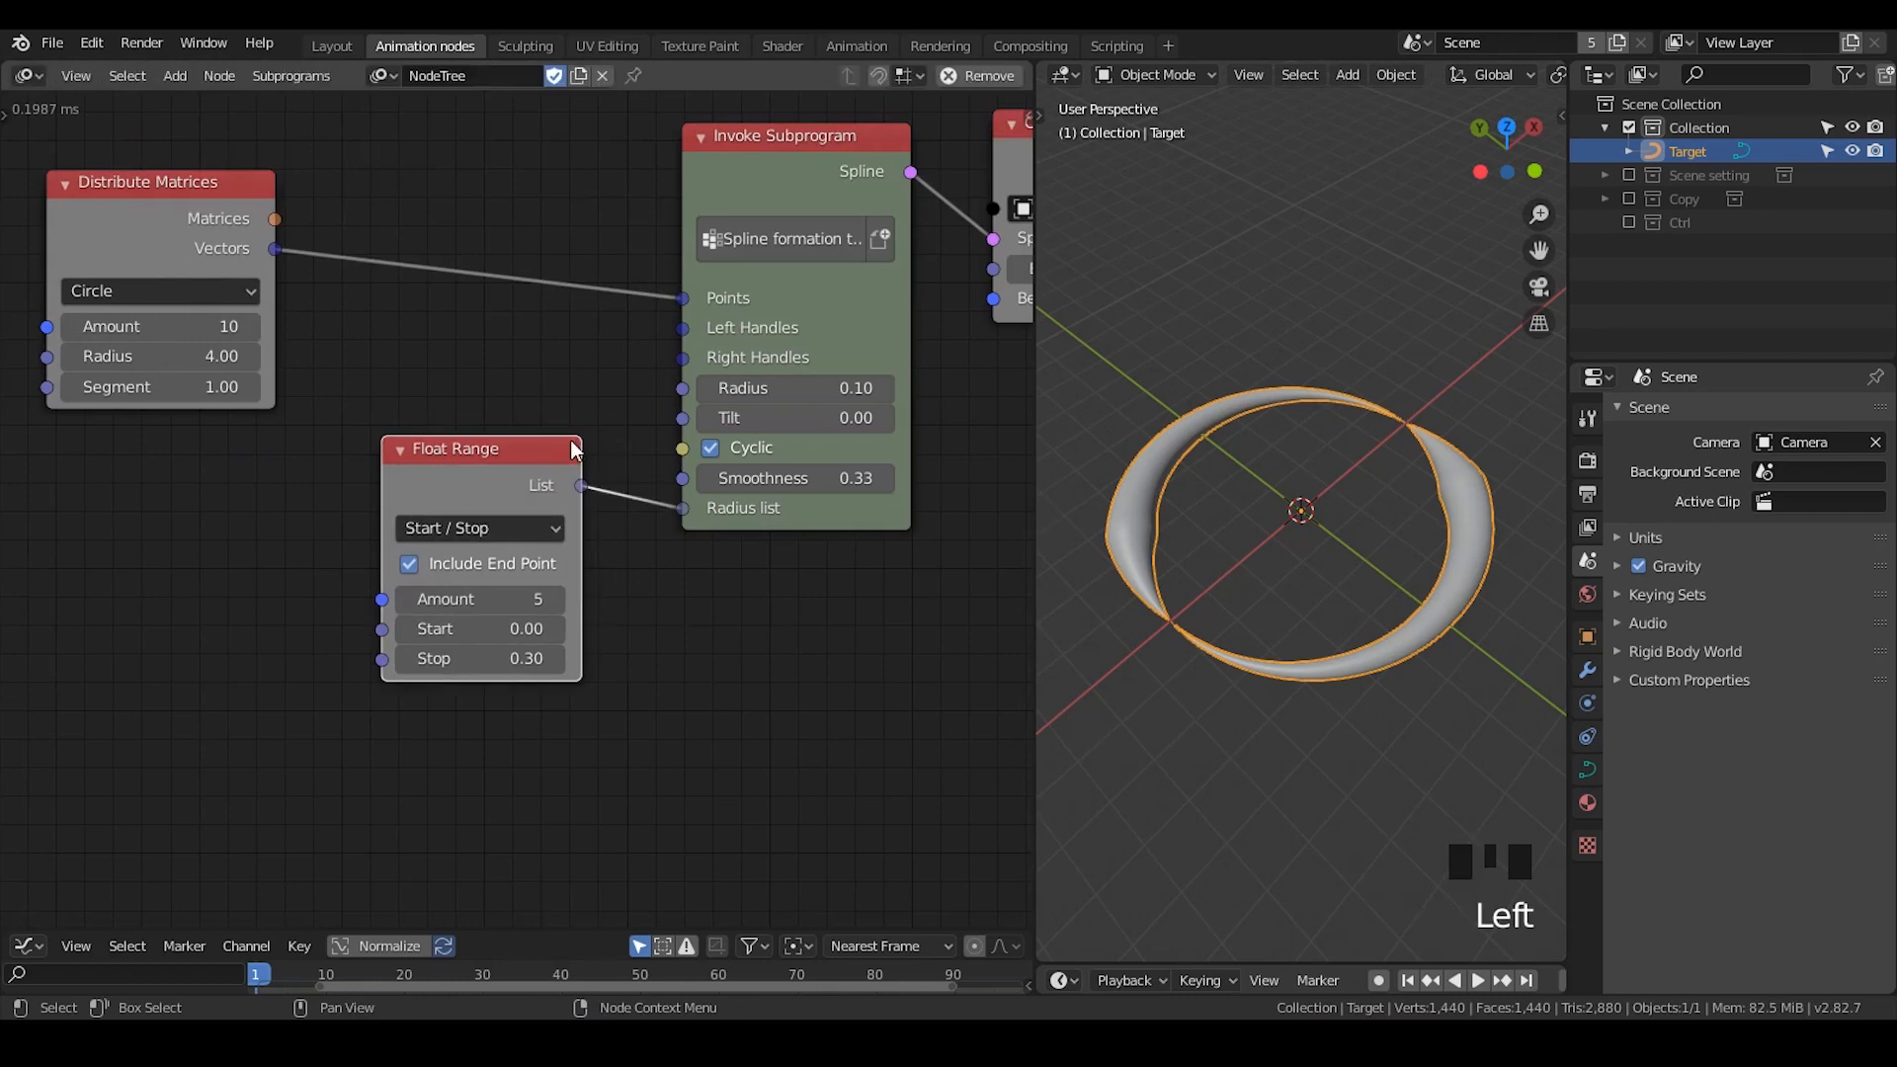
- Link Distribute Matrices' Vectors output to Float Range's Amount through a Get Length node, inspect the curve and deselect it
{"action": "left_click_drag", "start_coordinate": [274, 249], "coordinate": [484, 548]}
{"action": "middle_click_drag", "start_coordinate": [1437, 518], "coordinate": [1375, 452]}
{"action": "left_click", "coordinate": [1375, 453]}
{"action": "left_click", "coordinate": [1376, 377]}
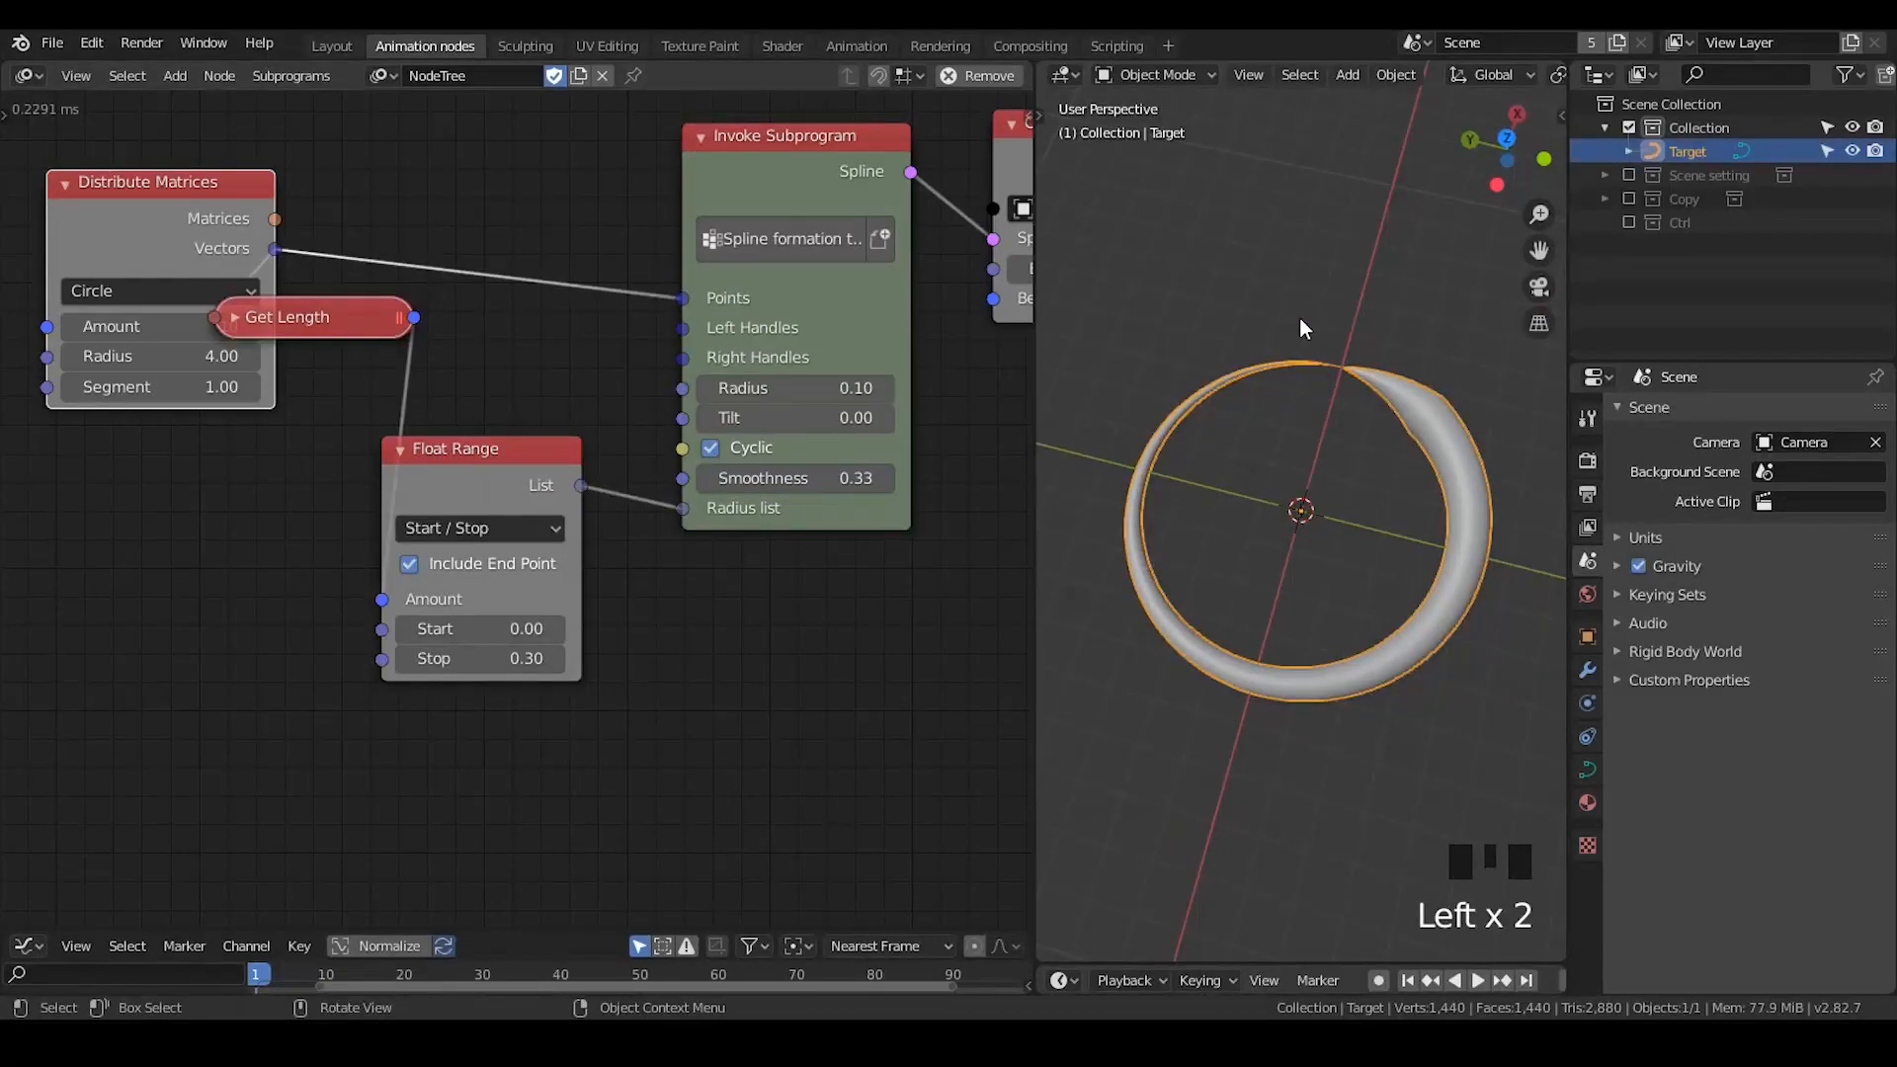
{"action": "left_click", "coordinate": [1301, 389]}
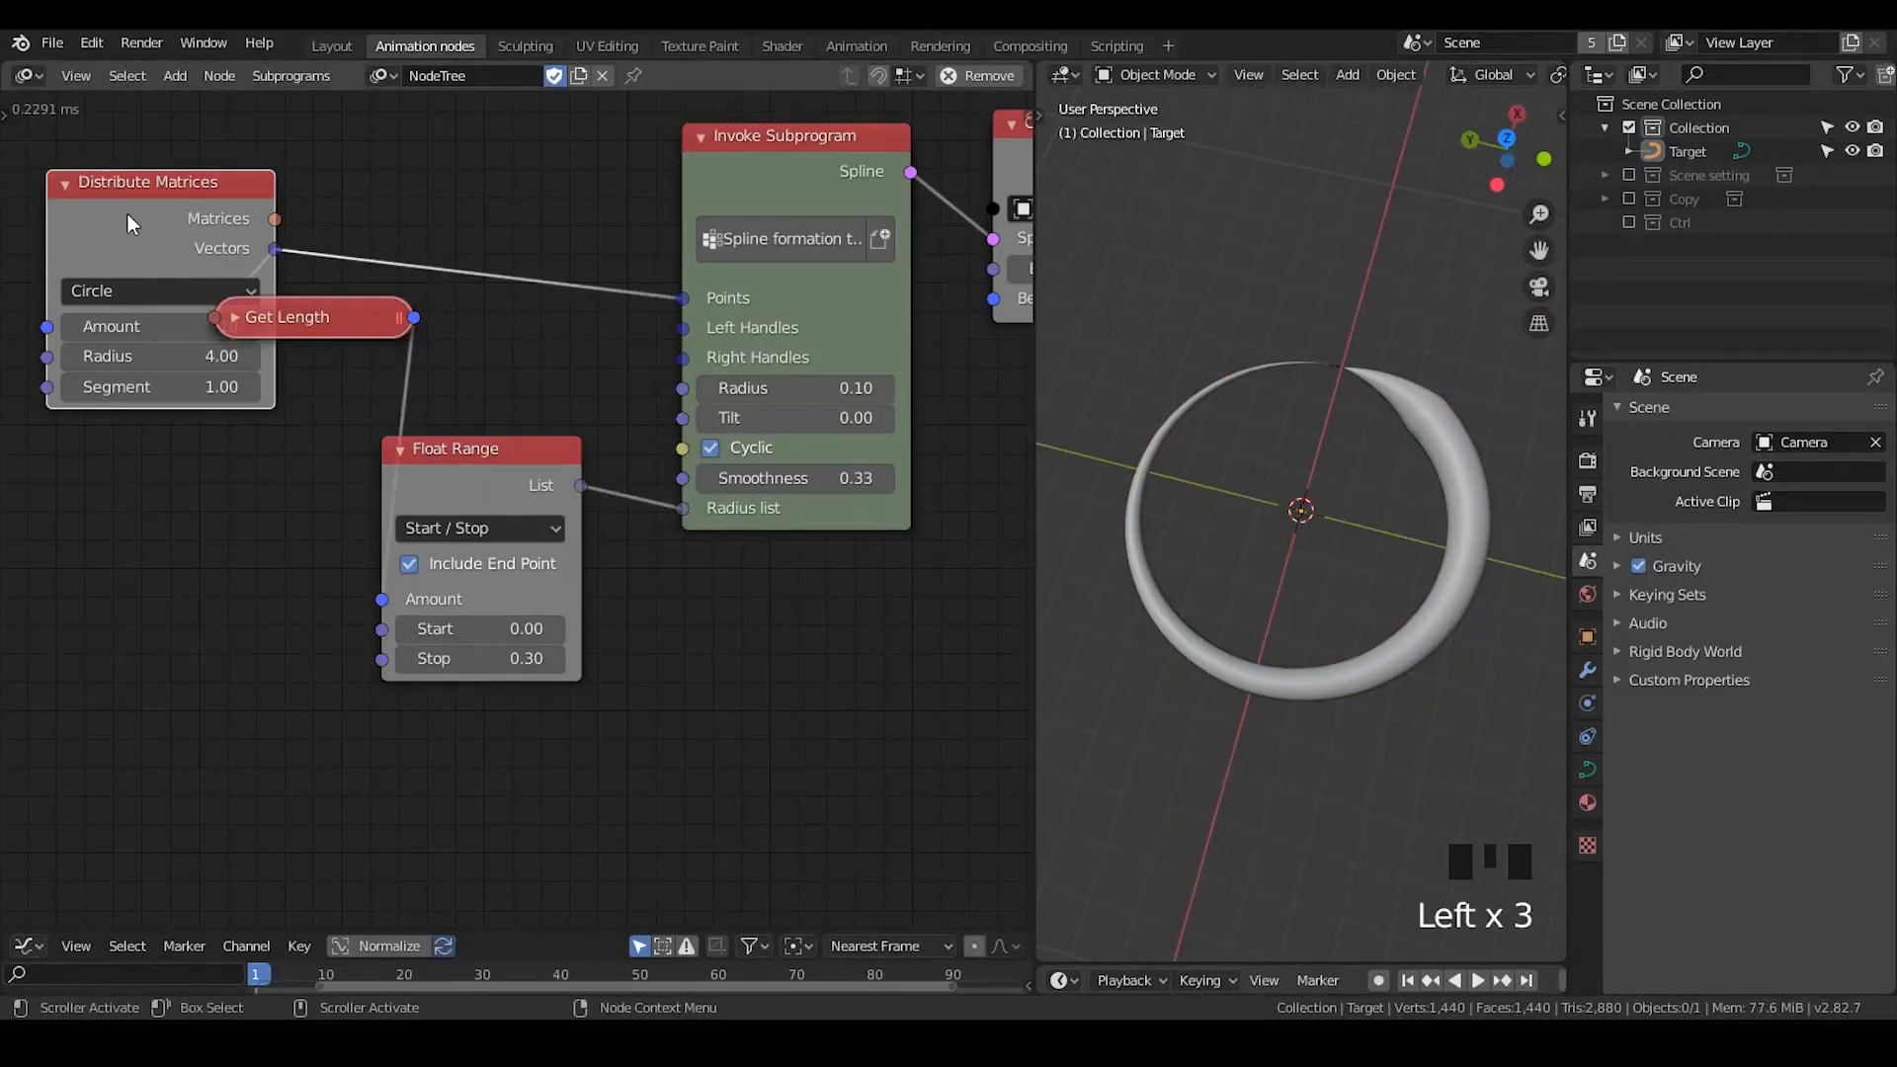
- Space out the Distribute Matrices, Get Length and Float Range nodes so that they no longer overlap
{"action": "left_click_drag", "start_coordinate": [127, 213], "coordinate": [46, 220]}
{"action": "left_click", "coordinate": [462, 437]}
{"action": "left_click_drag", "start_coordinate": [462, 438], "coordinate": [506, 414]}
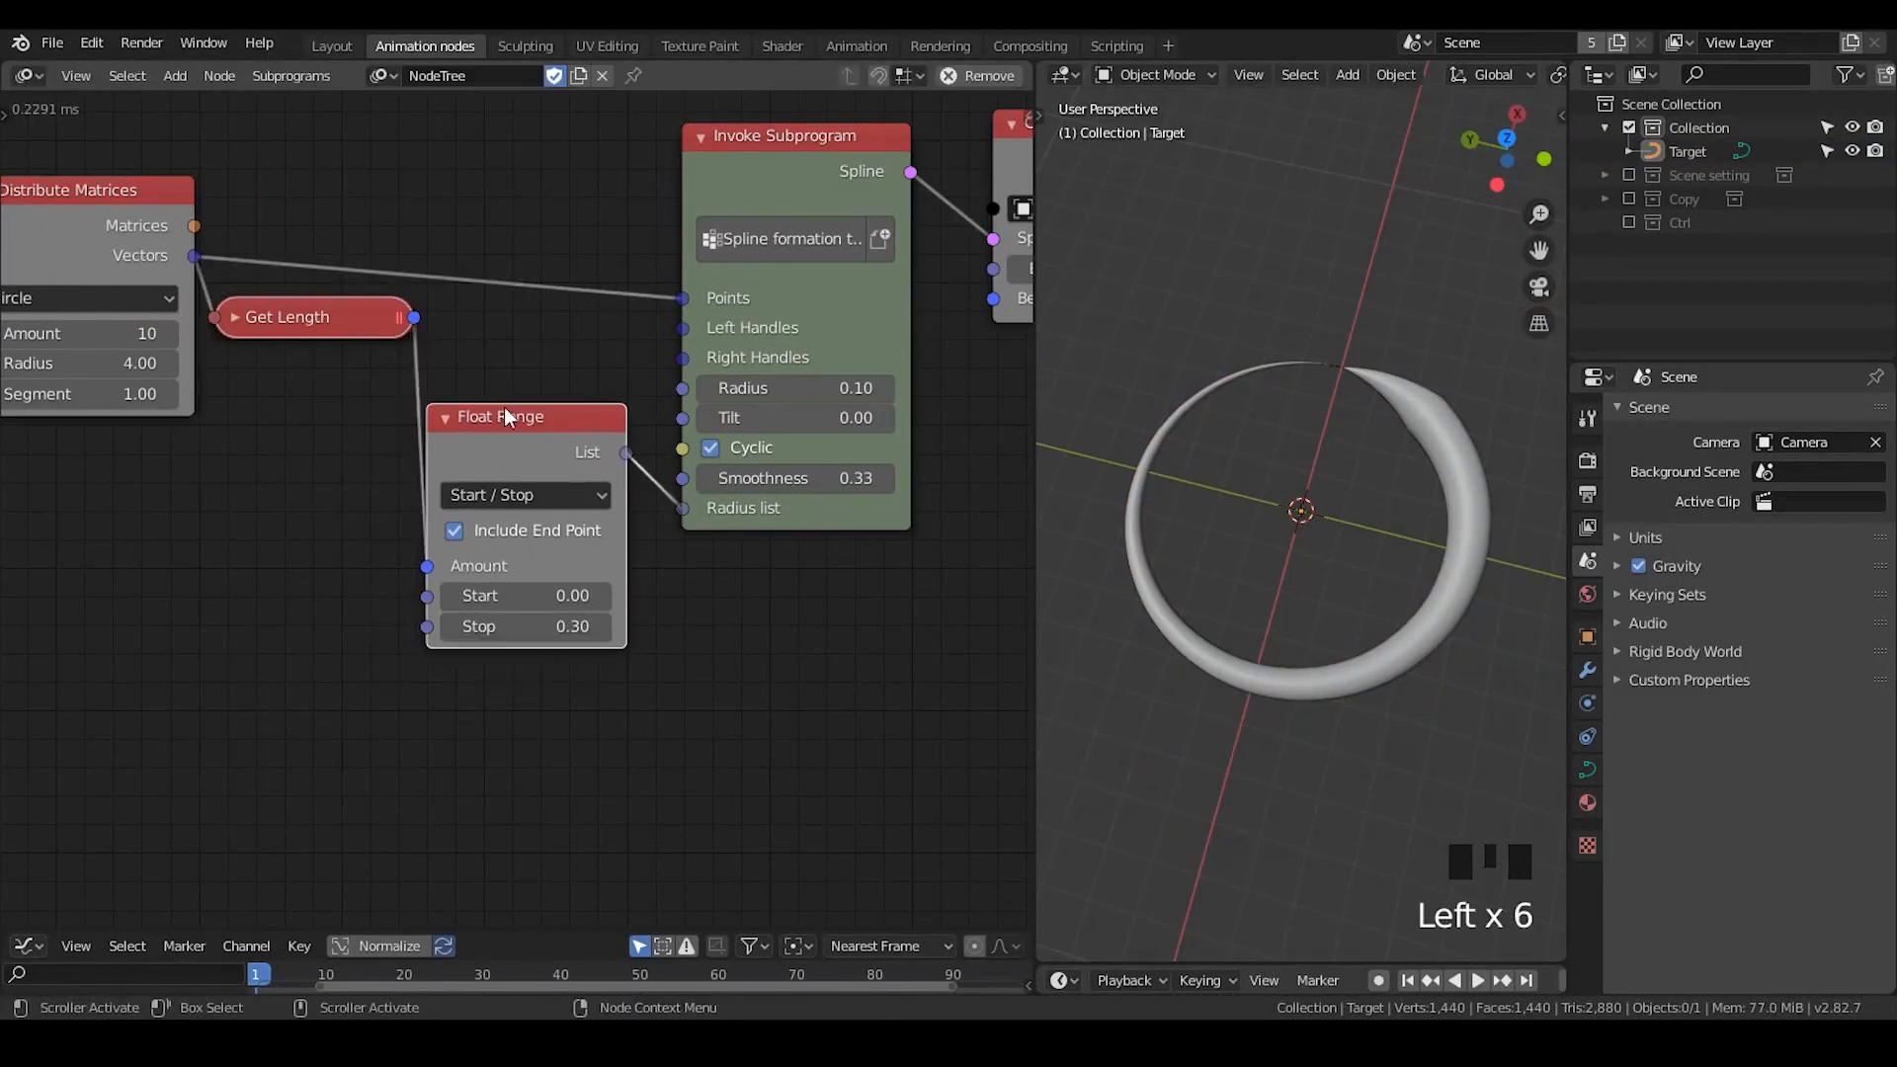
{"action": "left_click_drag", "start_coordinate": [294, 328], "coordinate": [299, 359]}
{"action": "left_click", "coordinate": [242, 350]}
{"action": "left_click", "coordinate": [242, 351]}
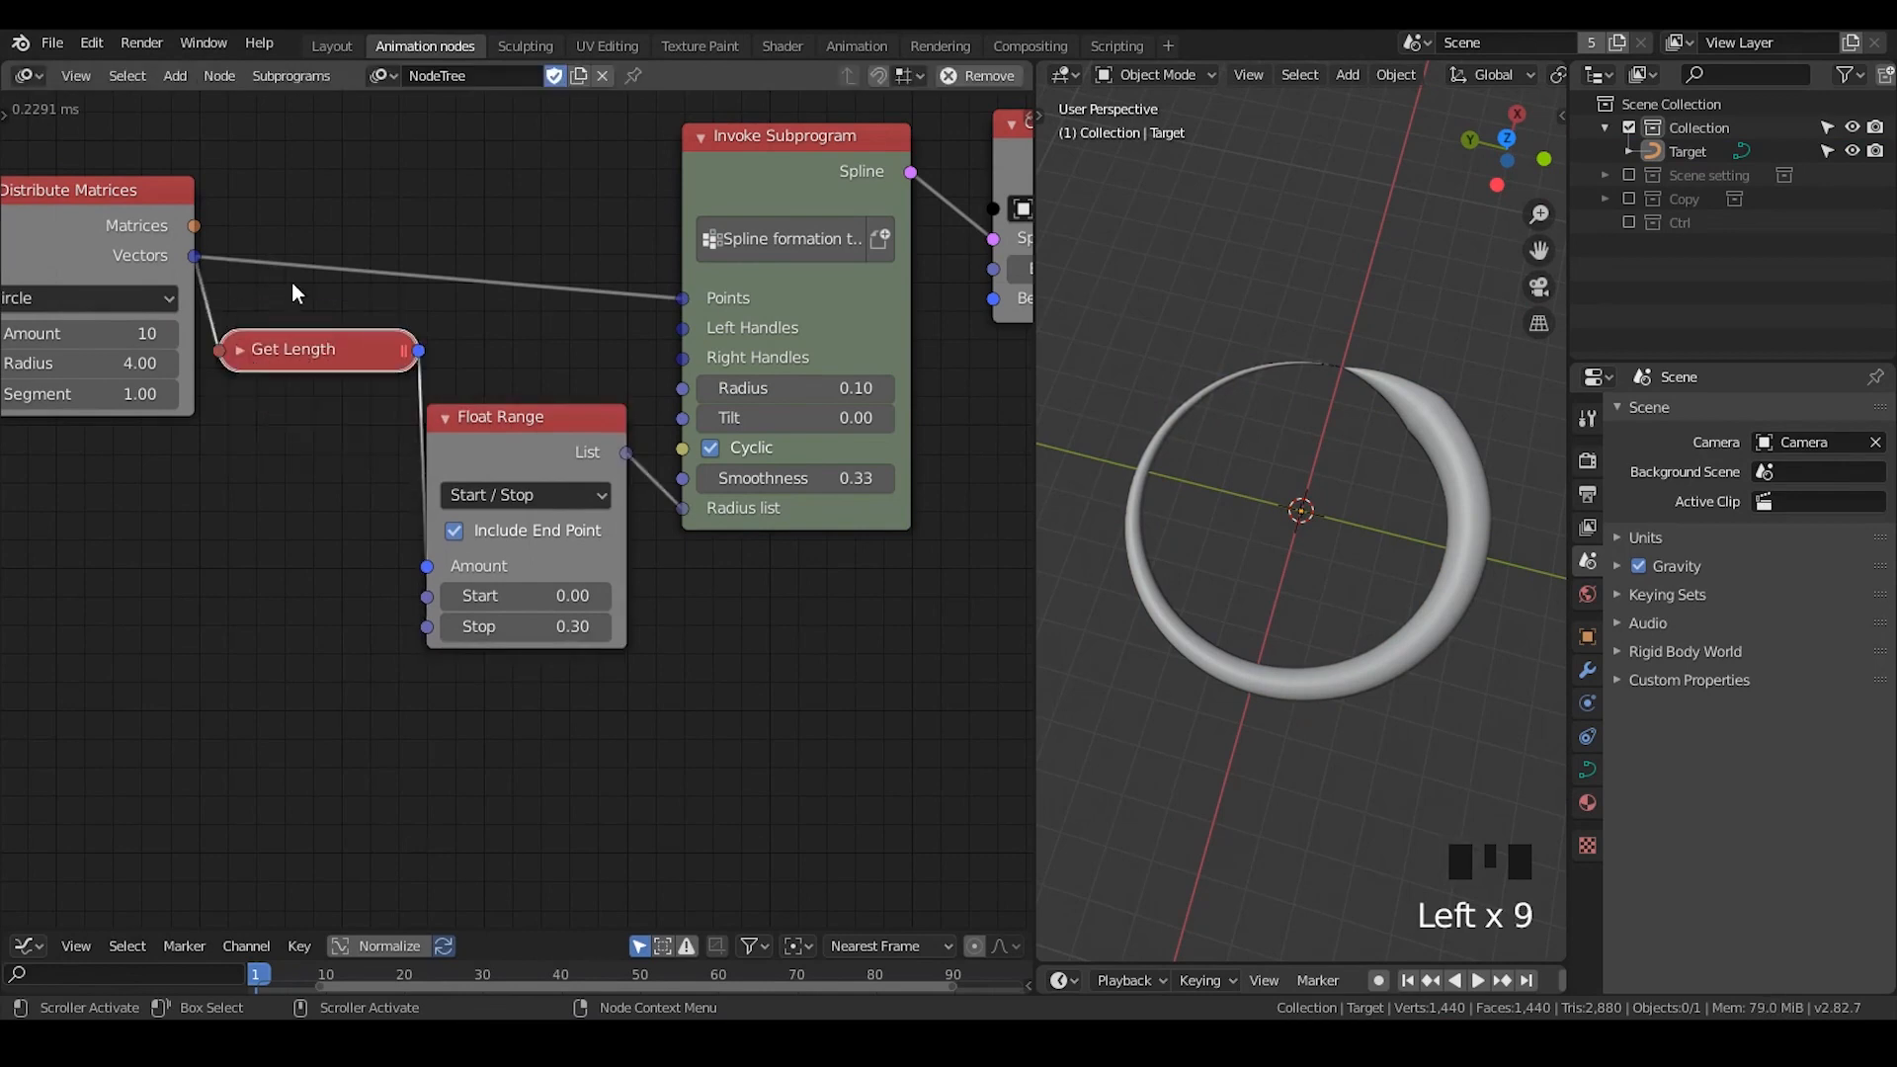
{"action": "left_click", "coordinate": [306, 365]}
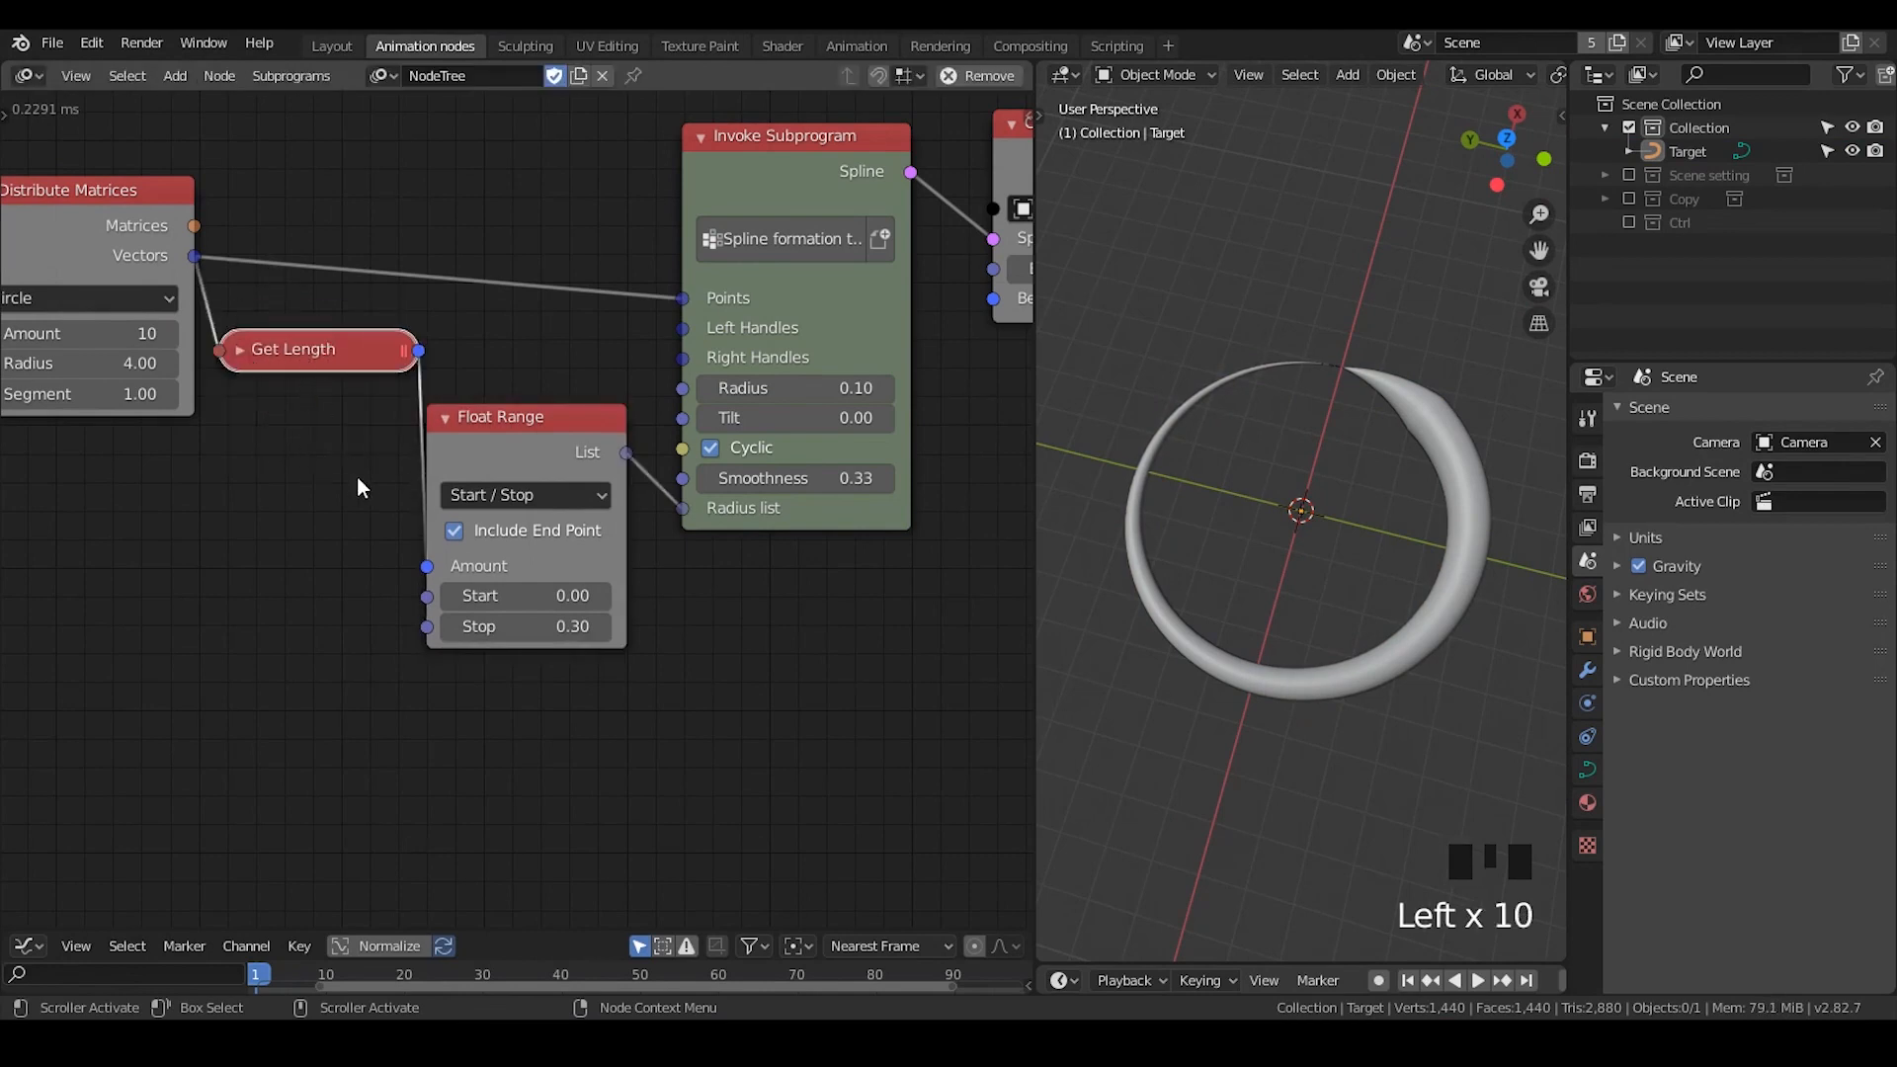
{"action": "left_click_drag", "start_coordinate": [425, 490], "coordinate": [437, 467]}
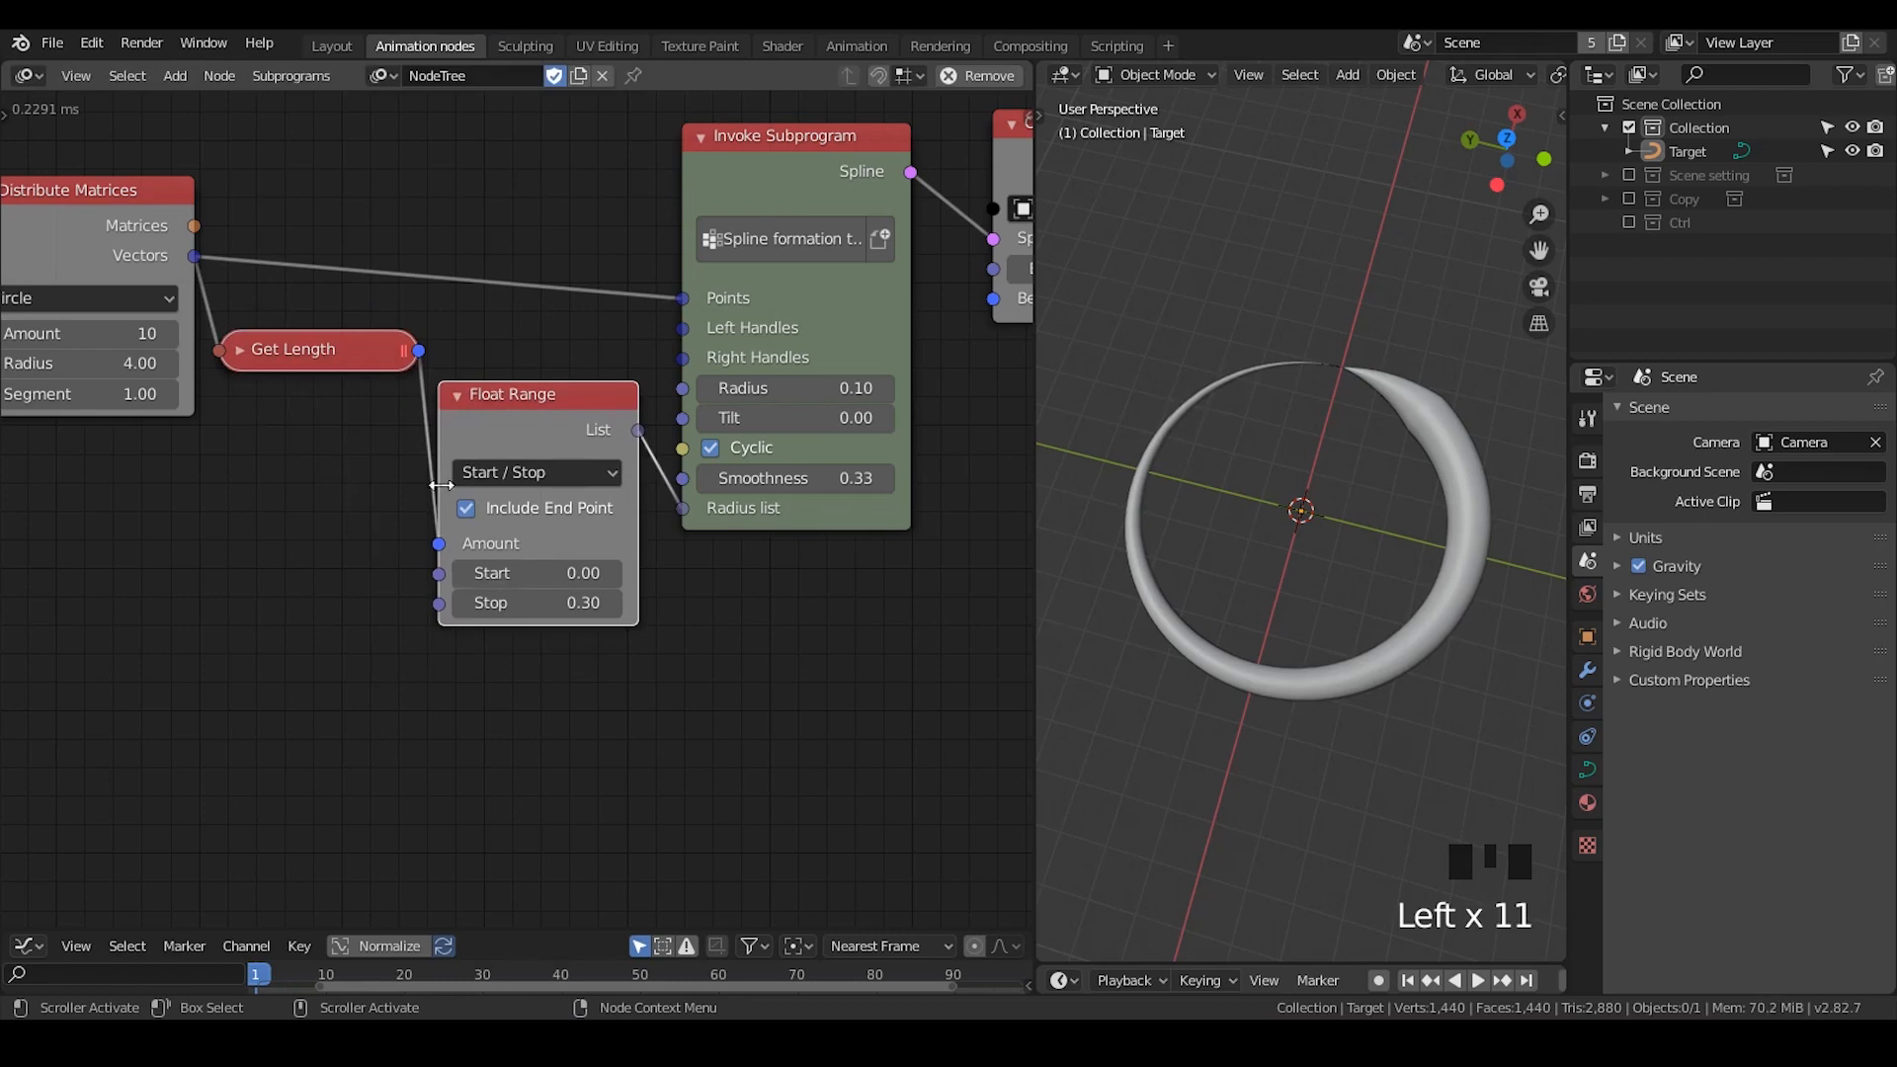
- Examine the node chain and the Invoke Subprogram's Smoothness value alongside the tapered curve
{"action": "middle_click_drag", "start_coordinate": [779, 705], "coordinate": [691, 694]}
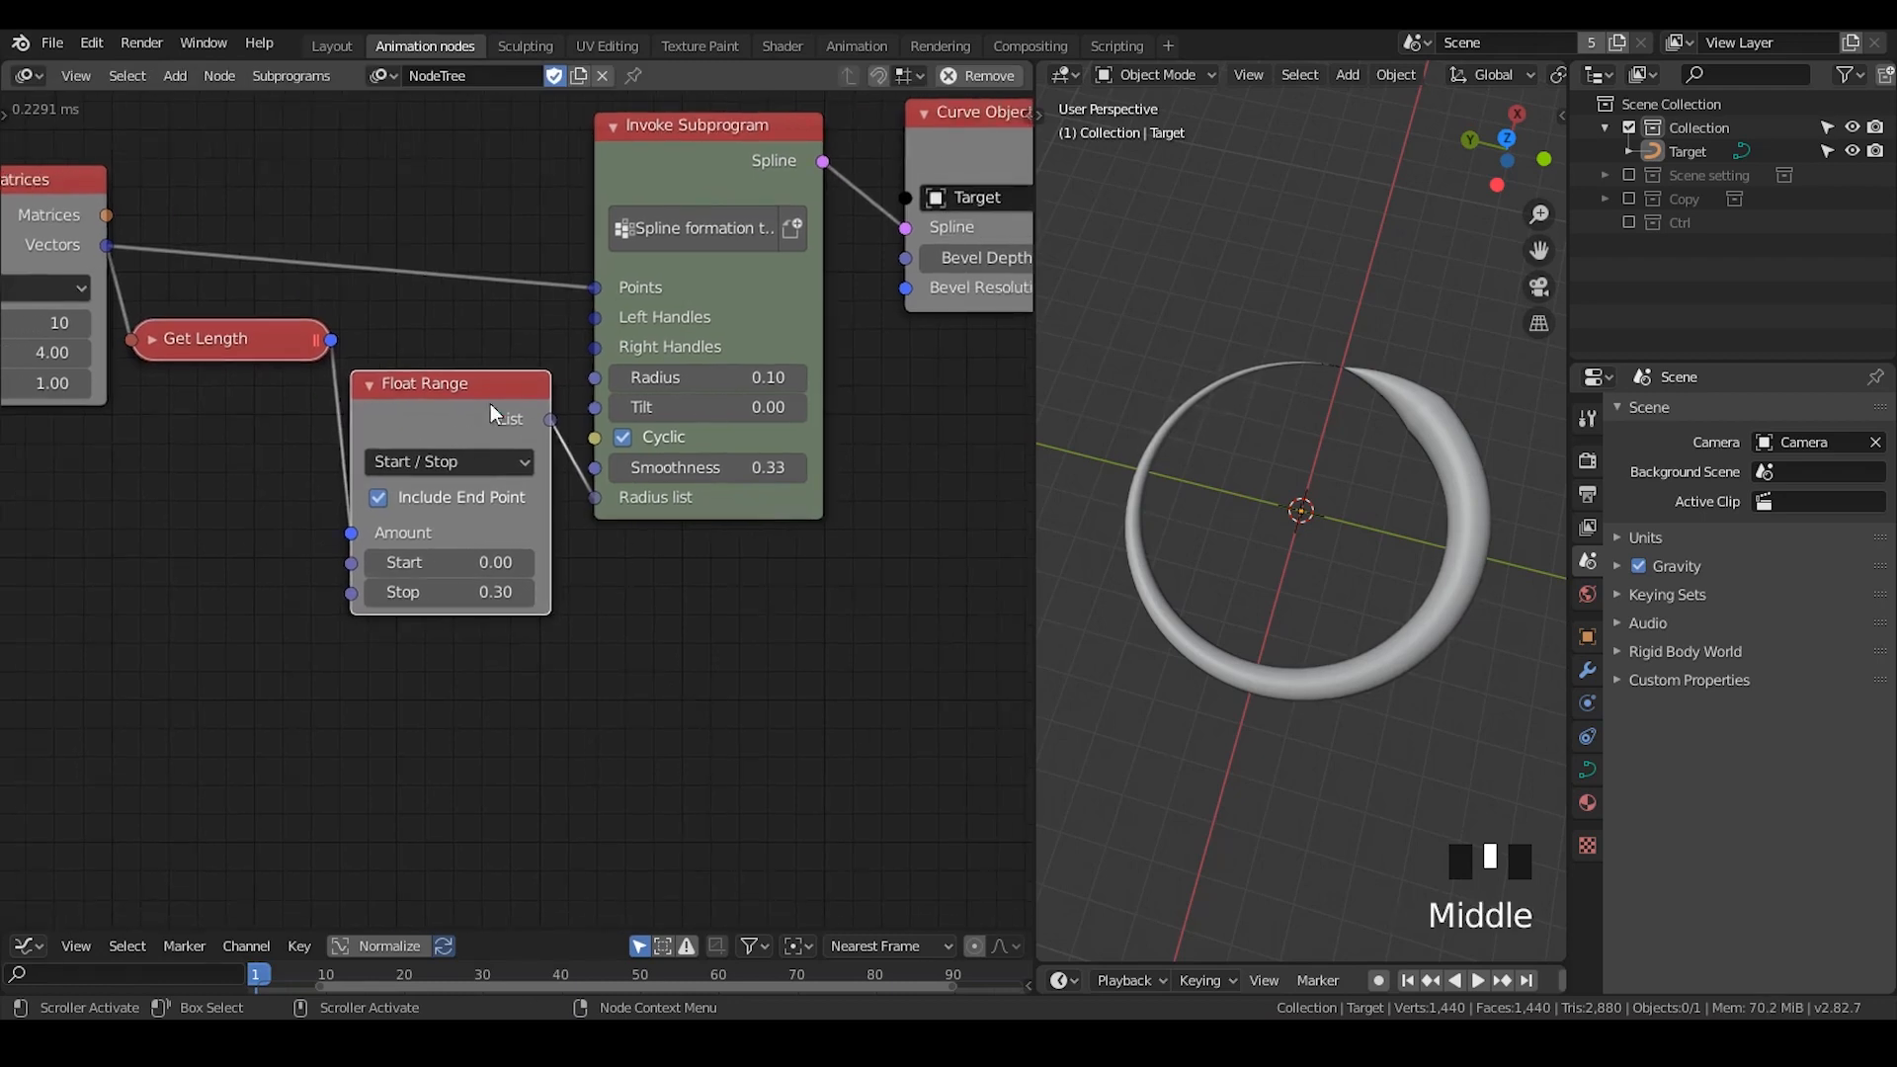
{"action": "mouse_move", "coordinate": [652, 571]}
{"action": "middle_mouse_down"}
{"action": "mouse_move", "coordinate": [661, 555]}
{"action": "mouse_move", "coordinate": [663, 570]}
{"action": "middle_mouse_up"}
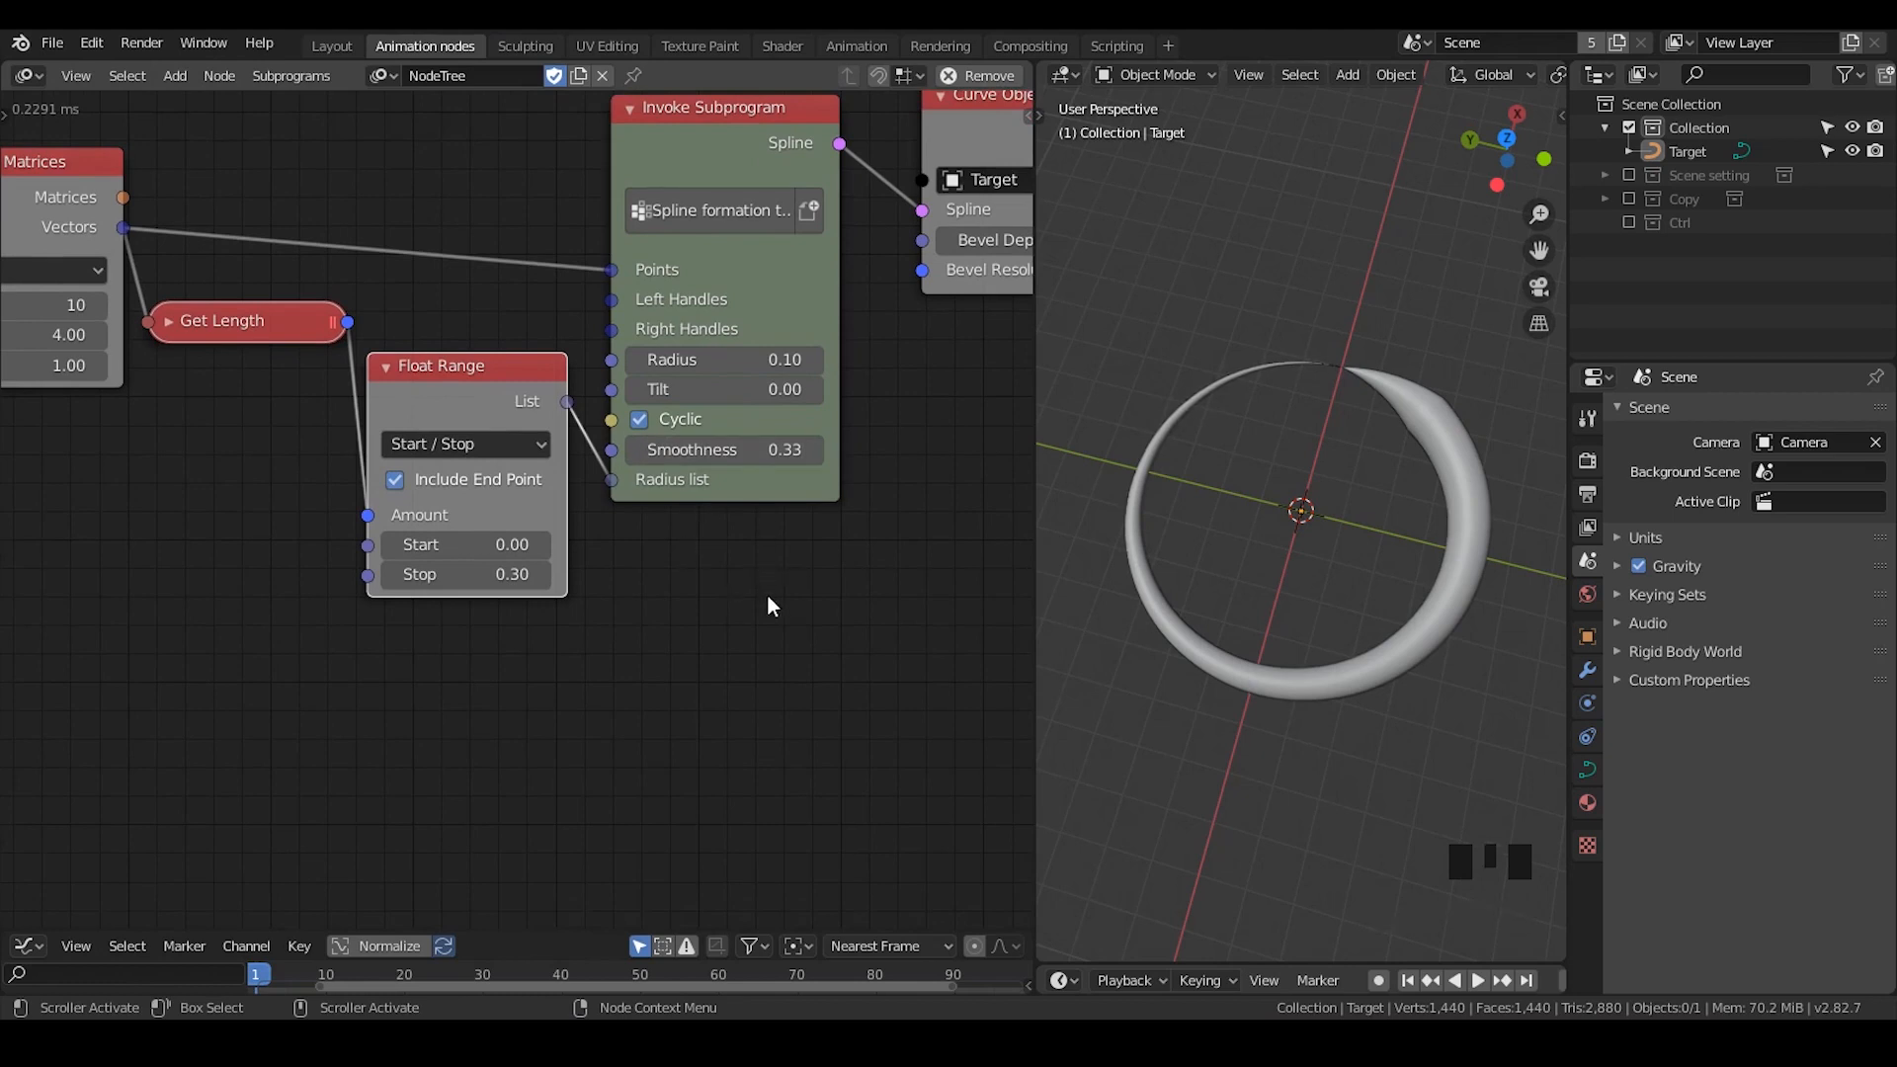
{"action": "middle_click_drag", "start_coordinate": [766, 594], "coordinate": [767, 678]}
{"action": "scroll", "coordinate": [762, 691], "scroll_direction": "up", "scroll_amount": 2}
{"action": "middle_click_drag", "start_coordinate": [798, 531], "coordinate": [711, 423]}
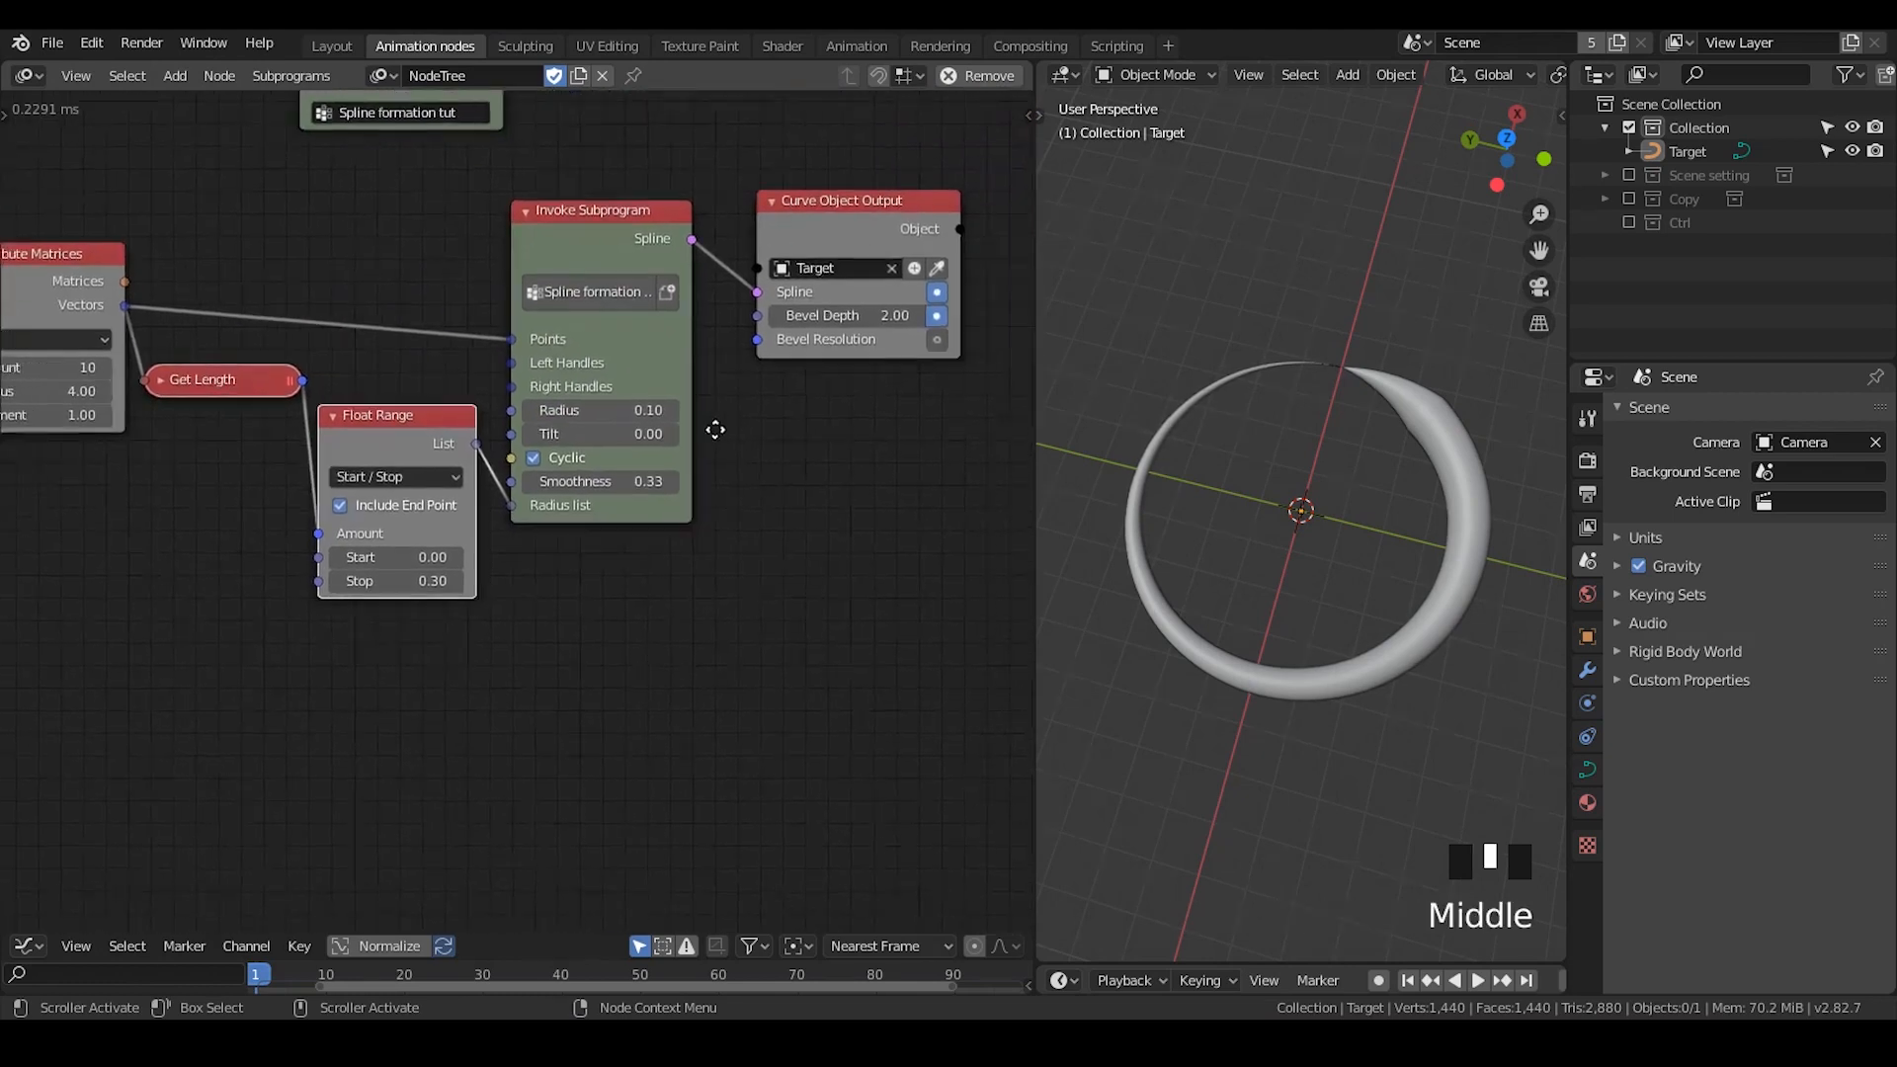
{"action": "scroll", "coordinate": [711, 423], "scroll_direction": "up", "scroll_amount": 2}
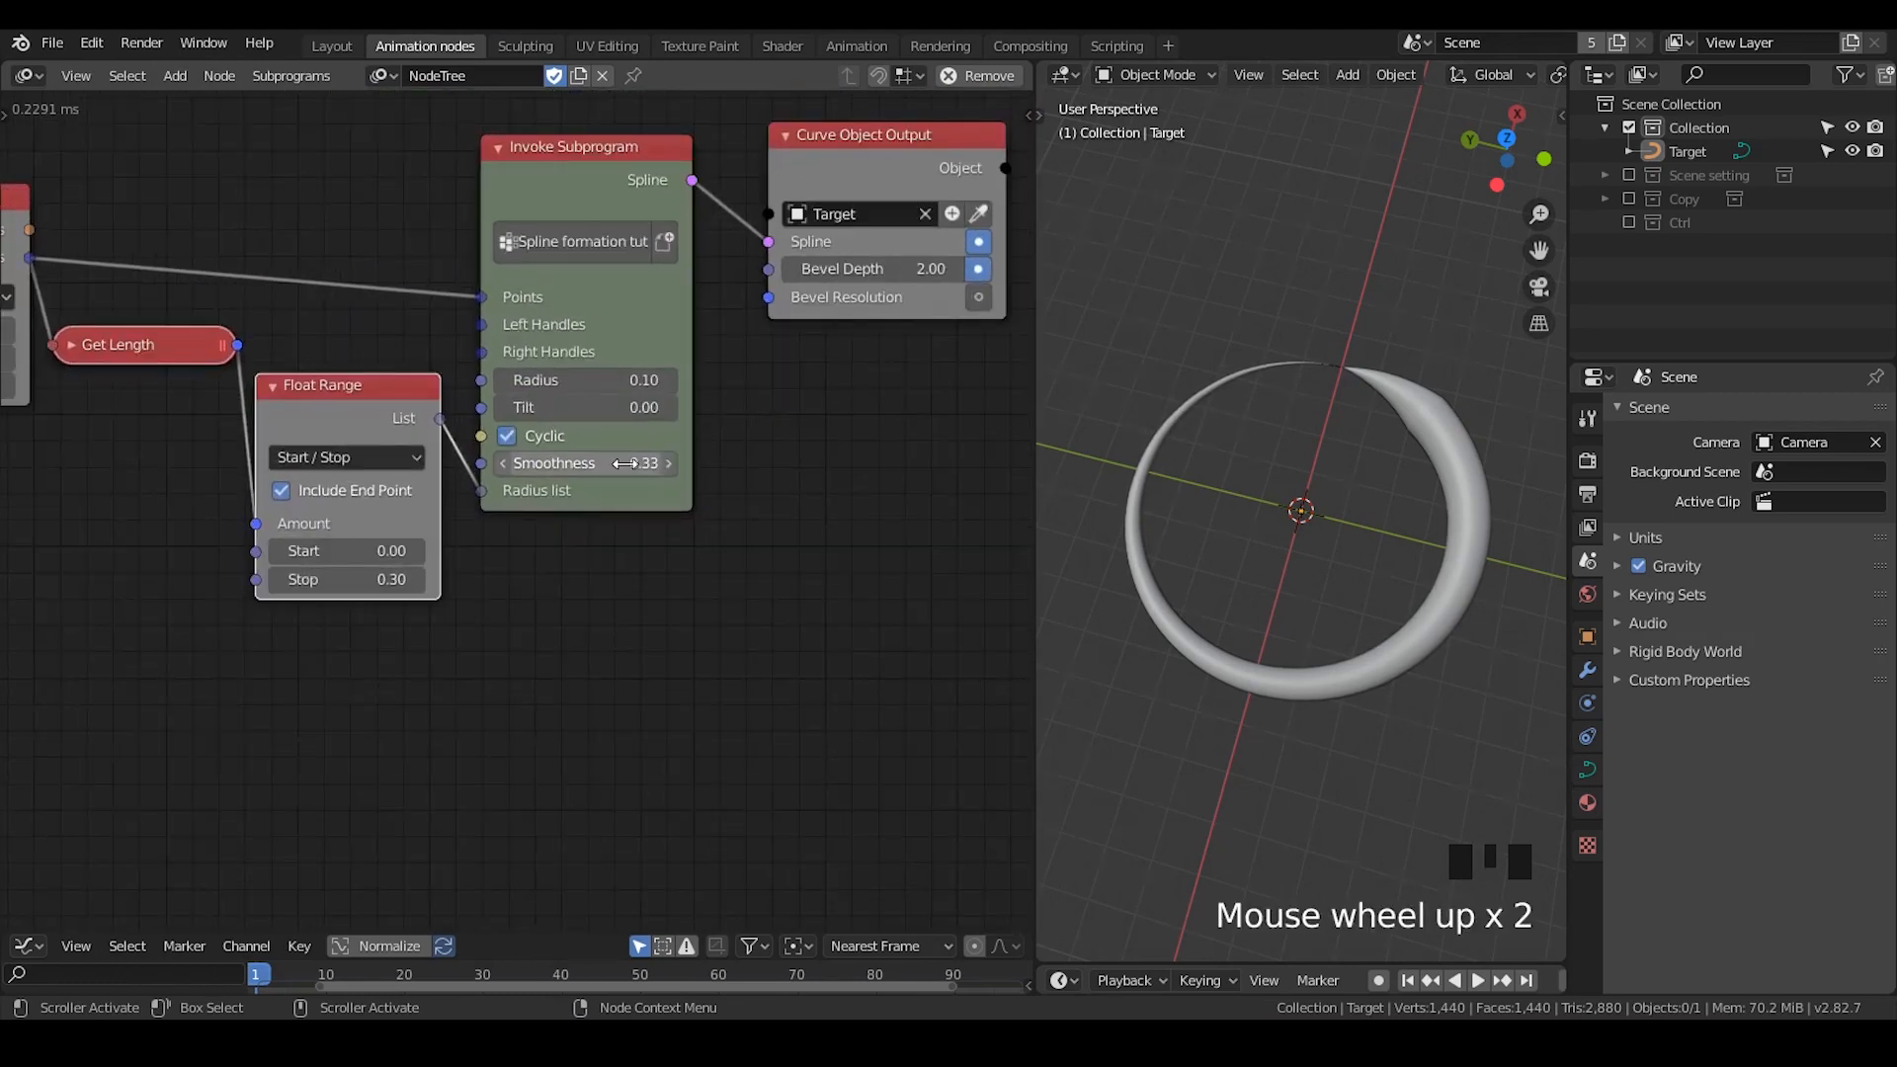
{"action": "middle_click_drag", "start_coordinate": [1270, 584], "coordinate": [1284, 553]}
{"action": "left_click", "coordinate": [593, 463]}
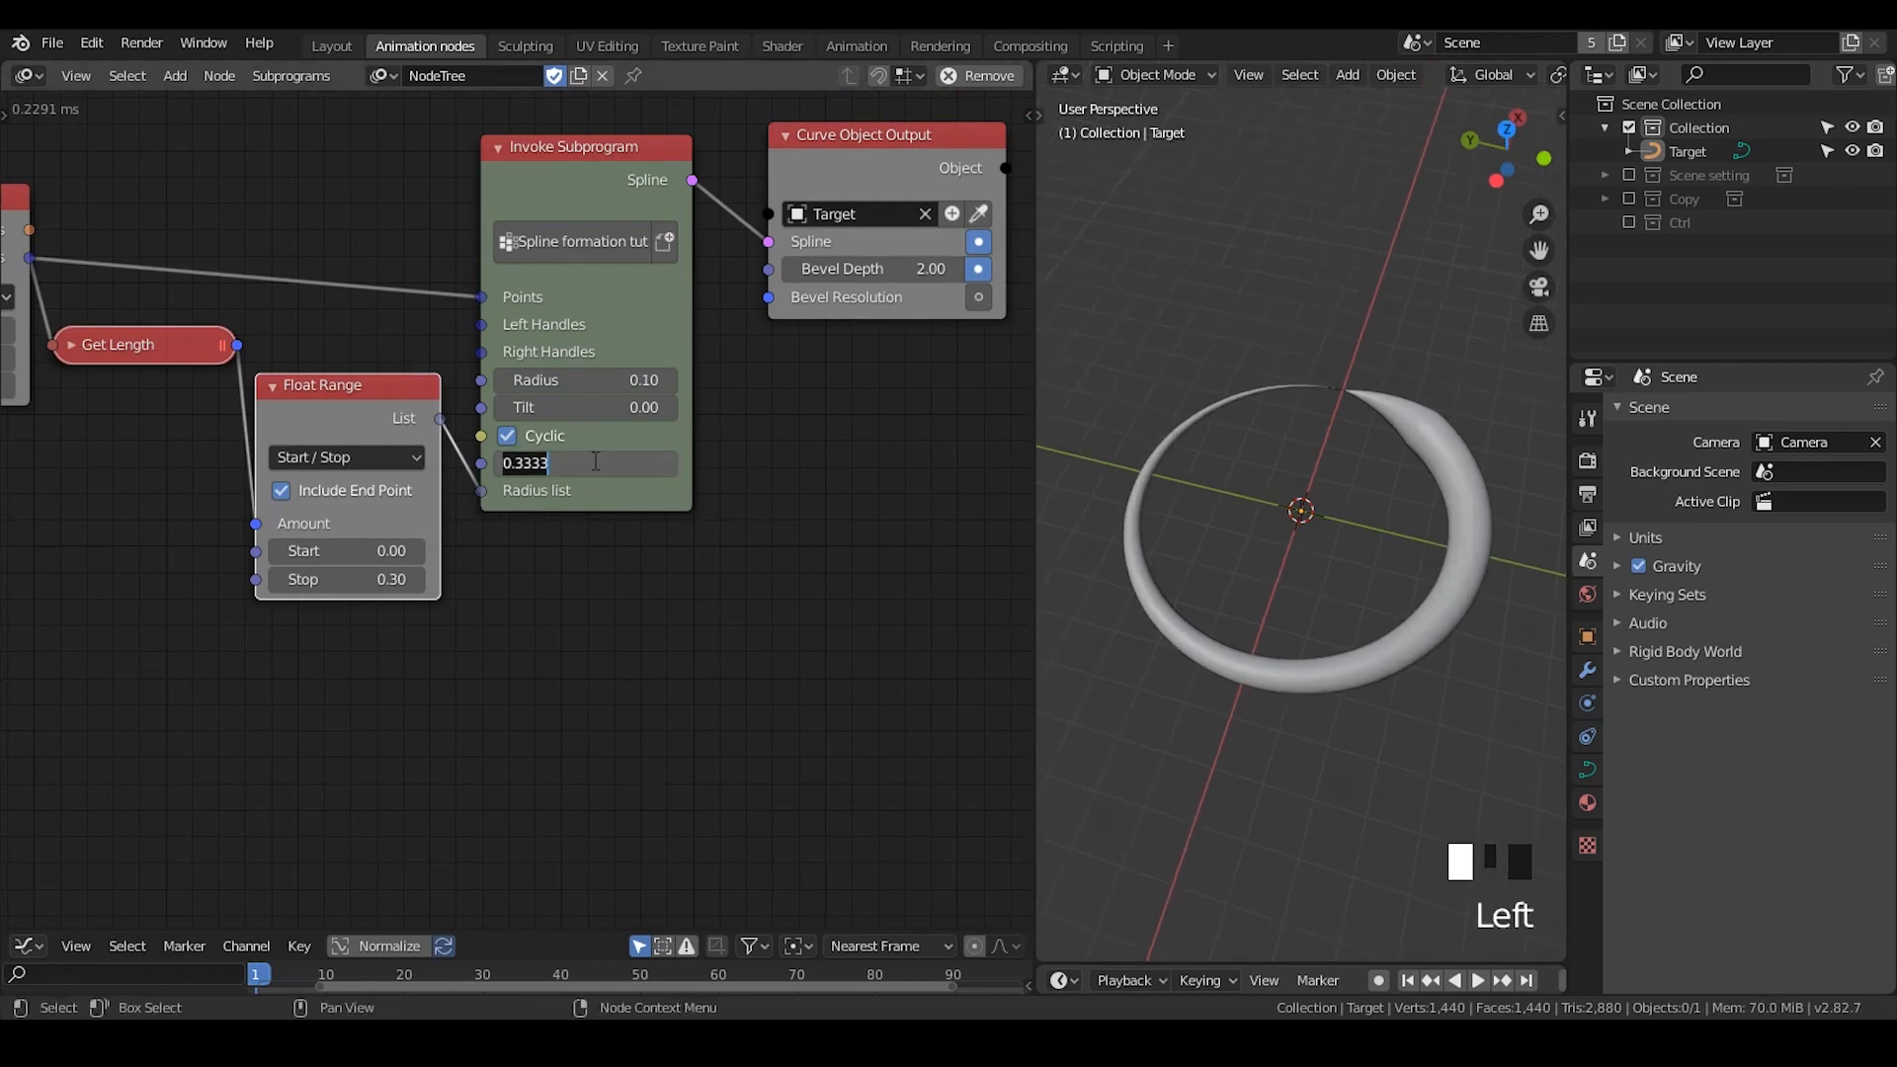
{"action": "left_click", "coordinate": [770, 513]}
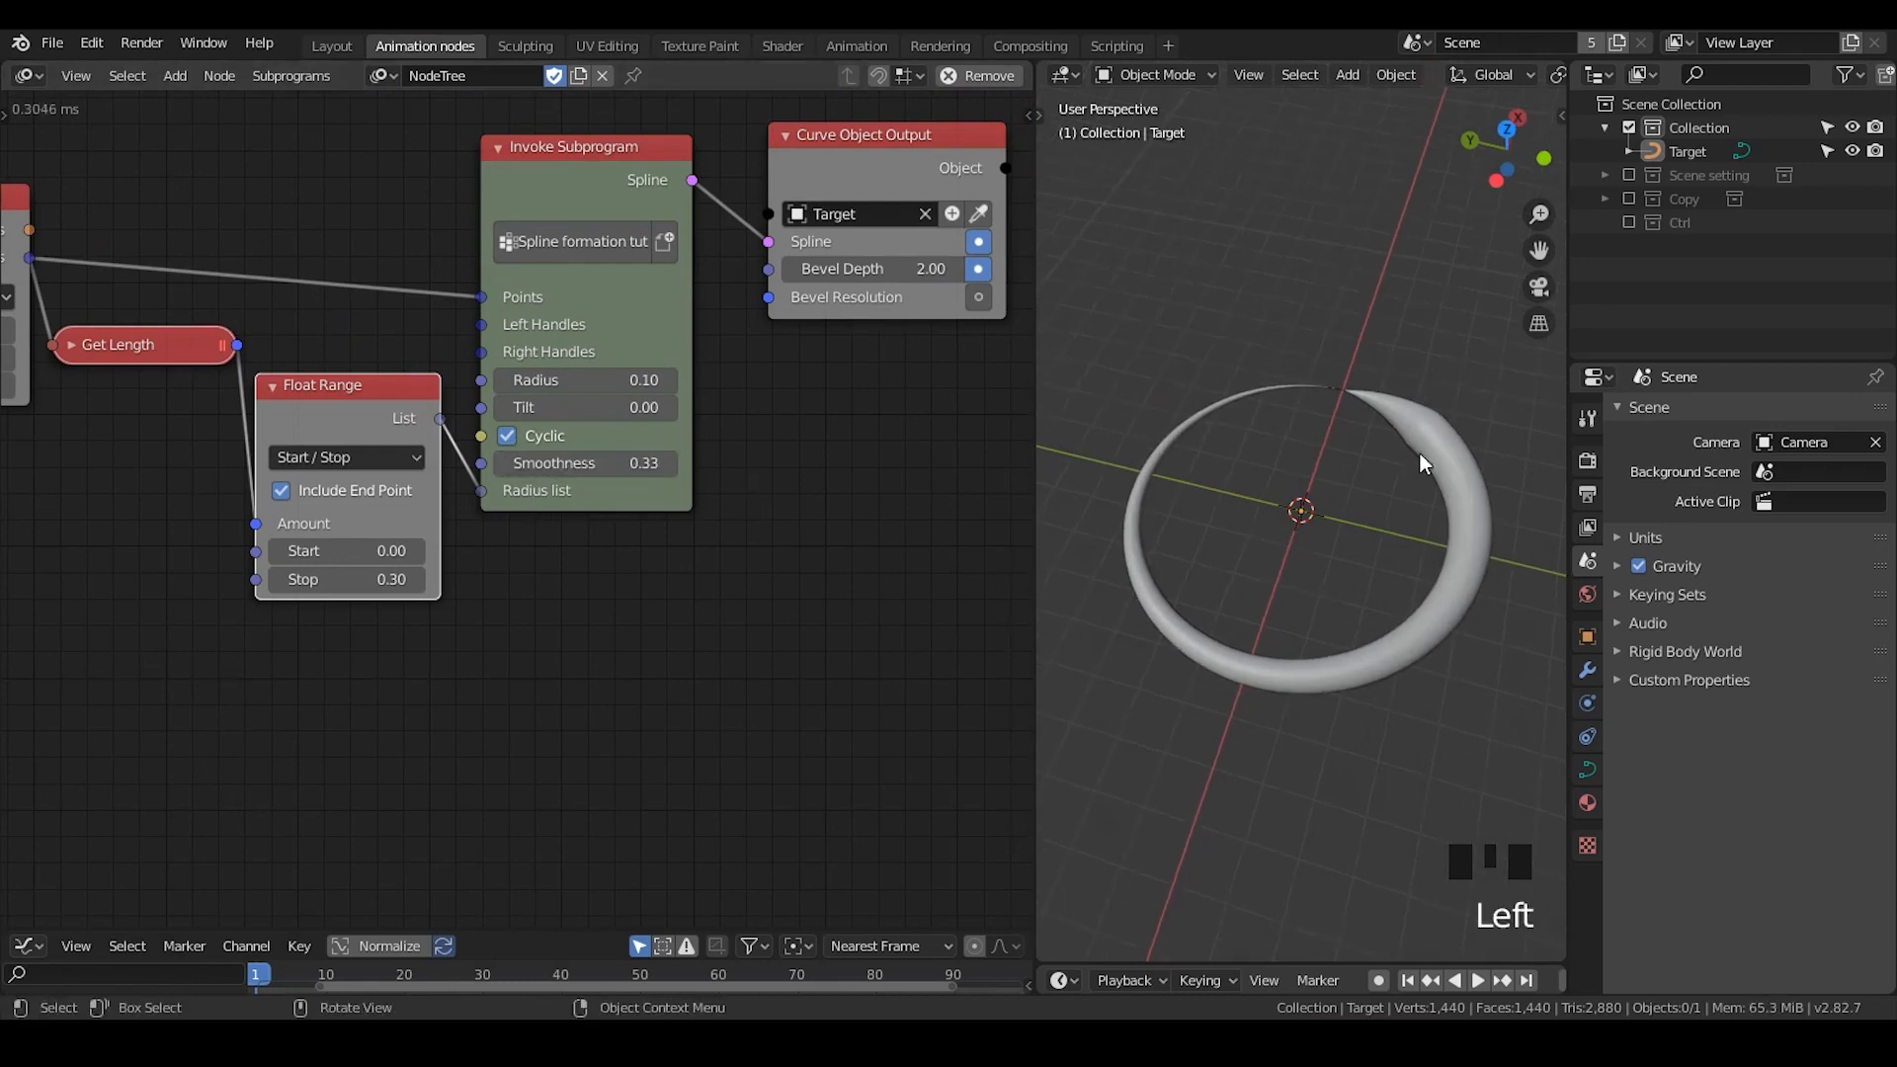
- Disconnect Float Range's List output from the Radius list input and move the Float Range node clear of Invoke Subprogram
{"action": "middle_click_drag", "start_coordinate": [10, 242], "coordinate": [98, 258]}
{"action": "left_click_drag", "start_coordinate": [120, 274], "coordinate": [386, 344]}
{"action": "left_click_drag", "start_coordinate": [569, 504], "coordinate": [434, 517]}
- Set the Invoke Subprogram's Smoothness to 0 and inspect the curve's corners up close
{"action": "left_click", "coordinate": [713, 461]}
{"action": "left_click", "coordinate": [674, 455]}
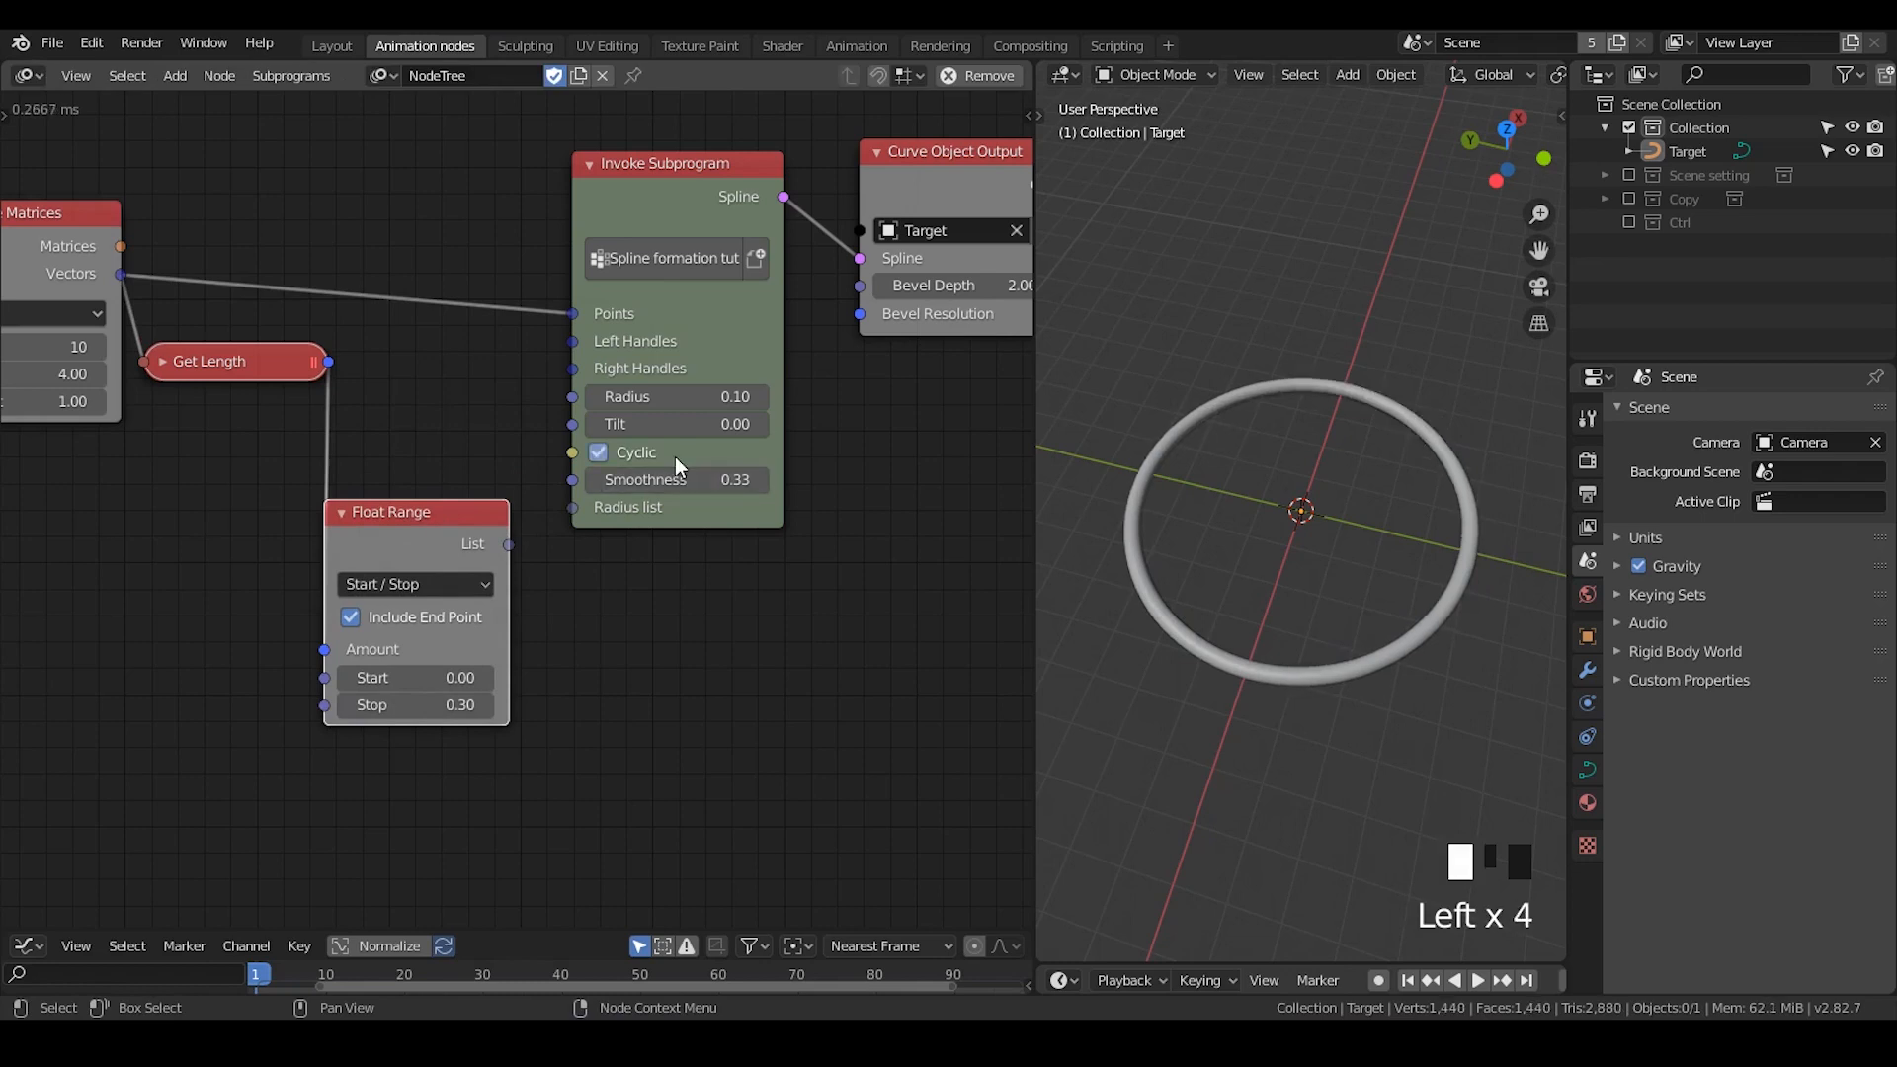
{"action": "left_click", "coordinate": [708, 480]}
{"action": "type", "text": "0"}
{"action": "key", "text": "Return"}
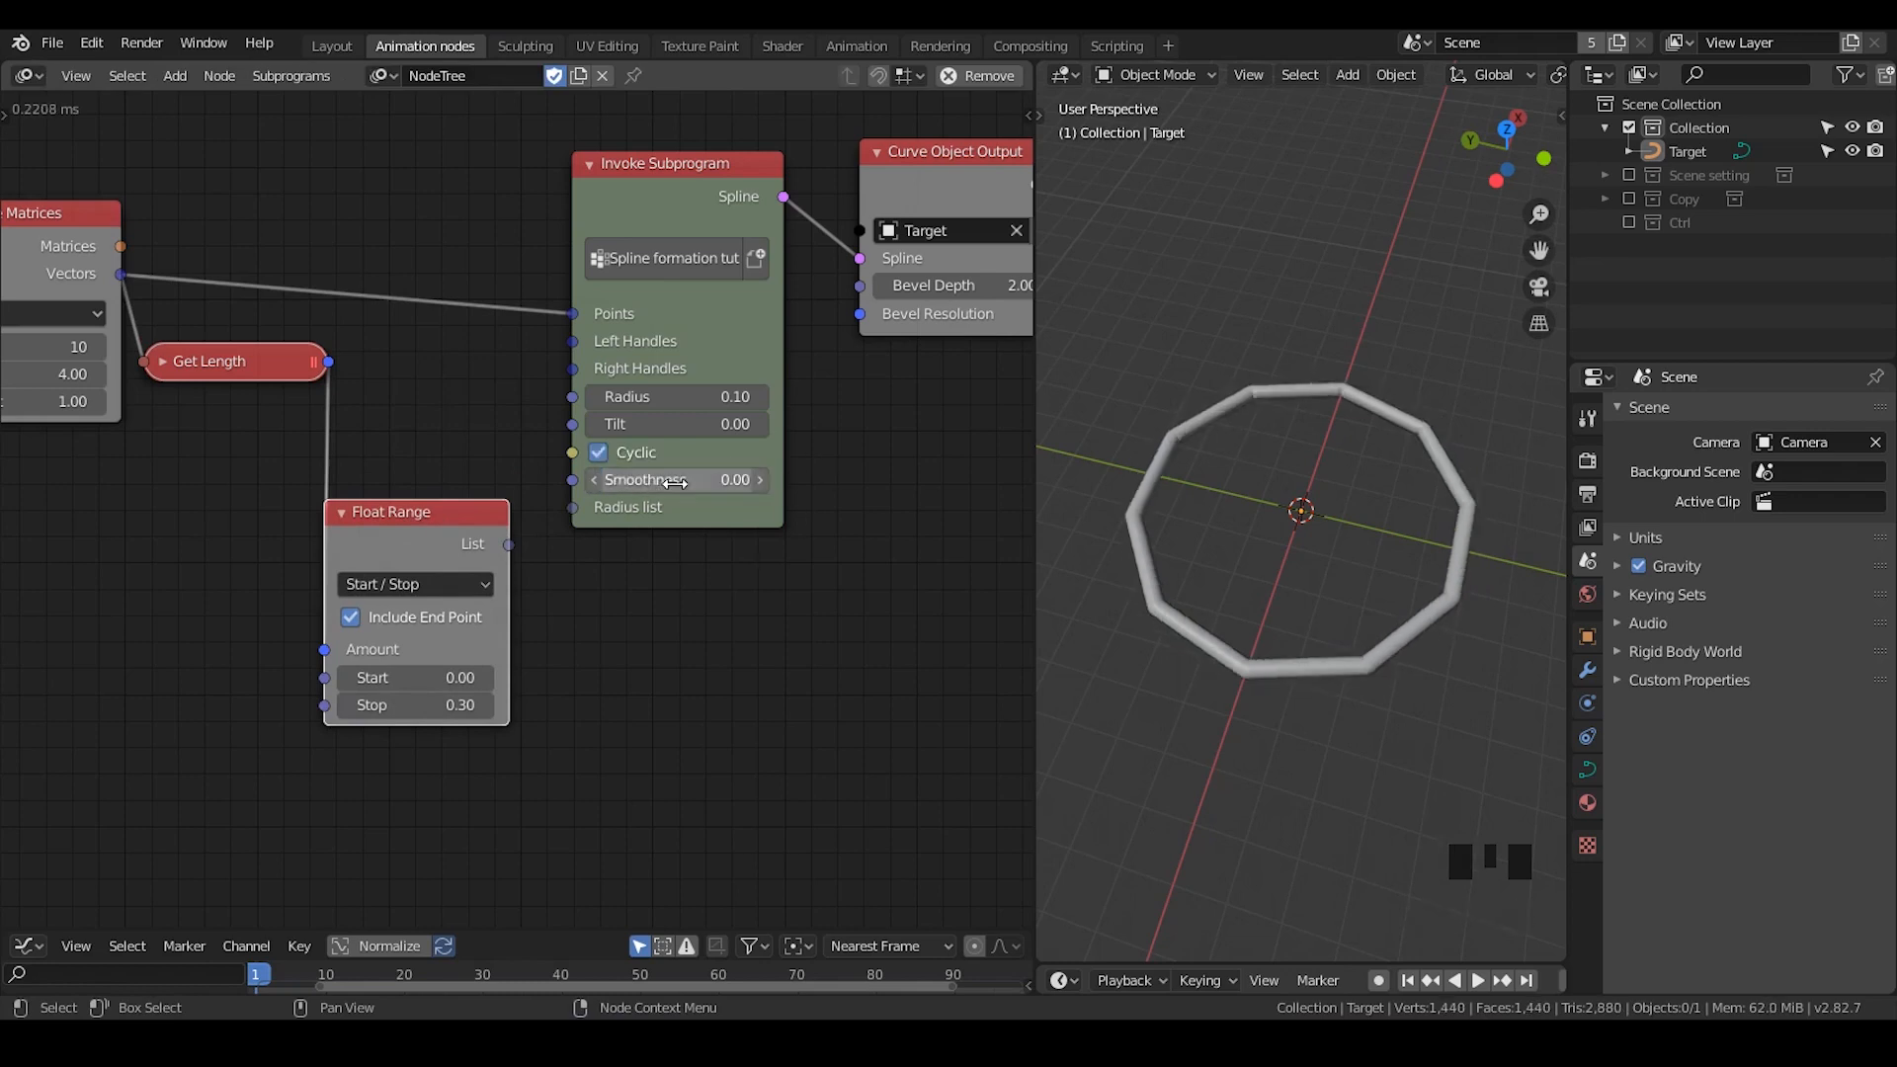
{"action": "left_click", "coordinate": [885, 471]}
{"action": "middle_click_drag", "start_coordinate": [1270, 492], "coordinate": [1349, 502]}
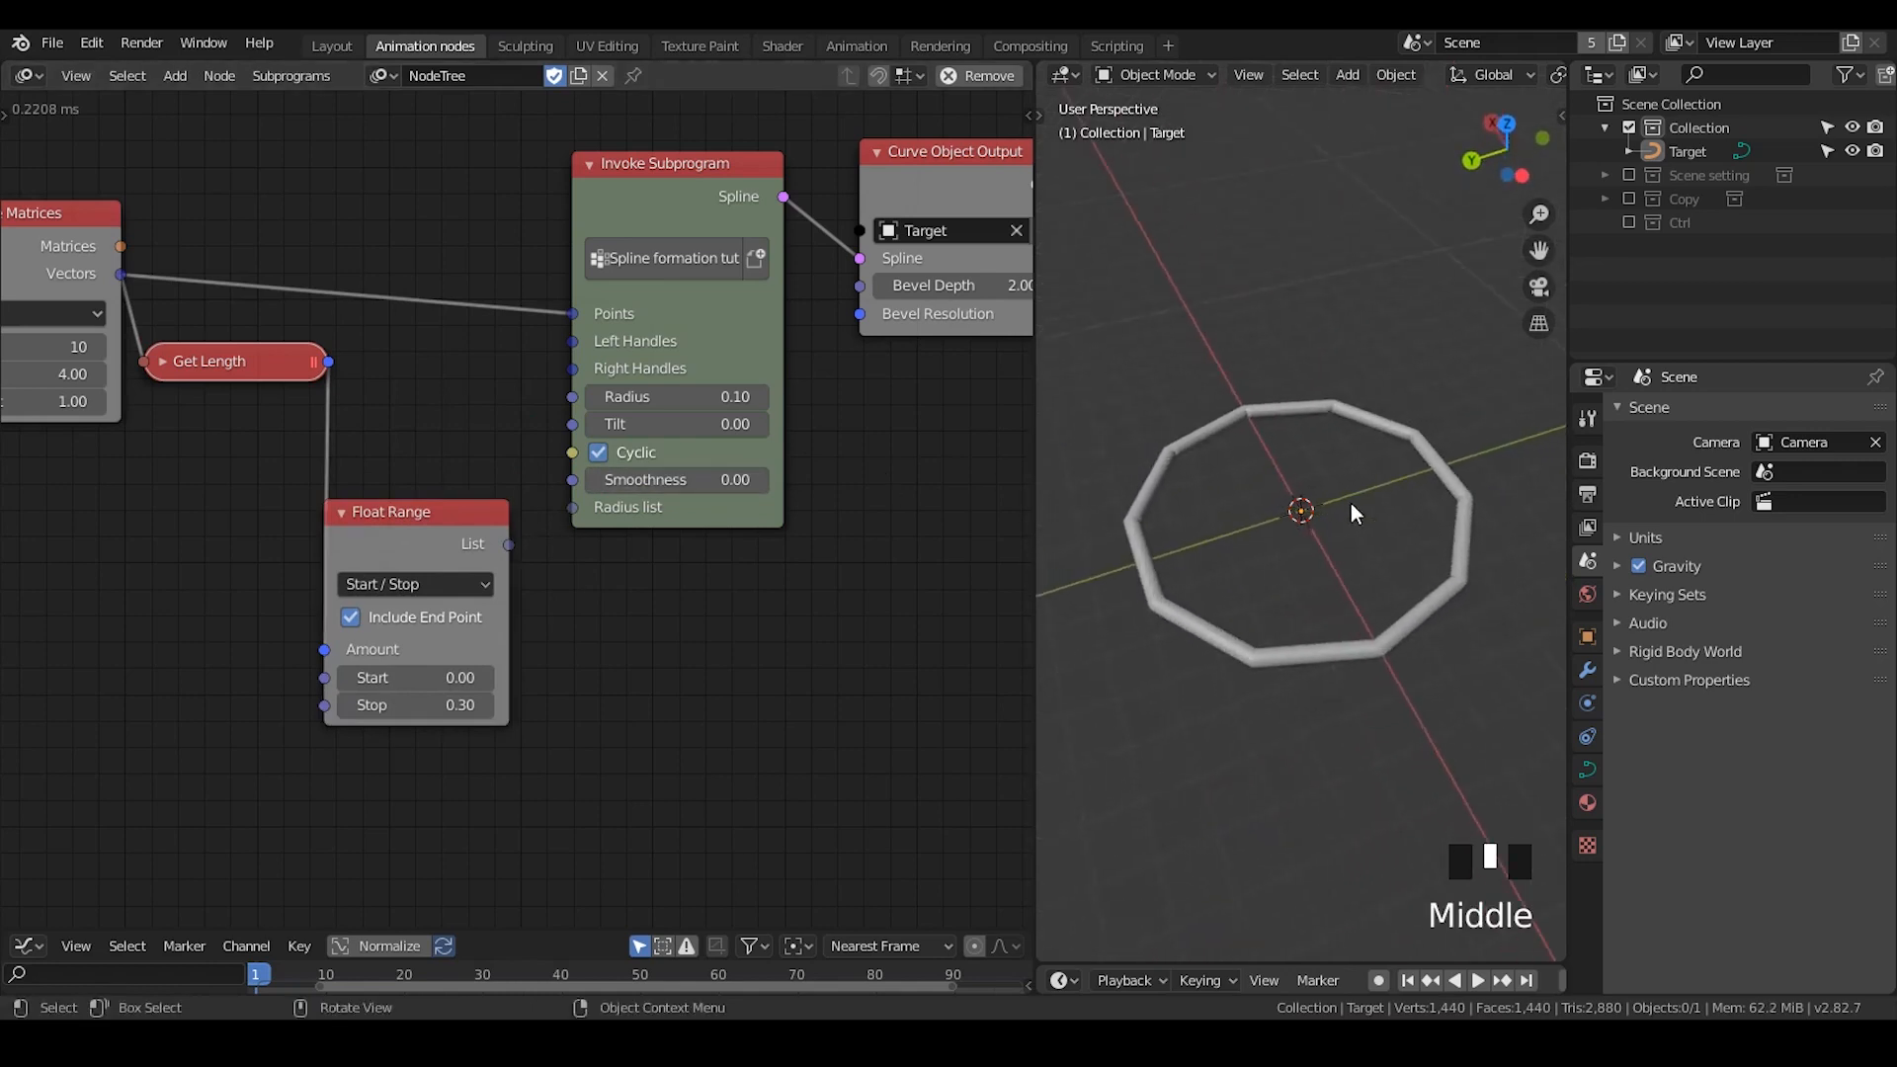
{"action": "scroll", "coordinate": [1285, 579], "scroll_direction": "up", "scroll_amount": 4}
{"action": "middle_click_drag", "start_coordinate": [1270, 605], "coordinate": [1131, 591], "text": "shift"}
{"action": "scroll", "coordinate": [1136, 650], "scroll_direction": "up", "scroll_amount": 2}
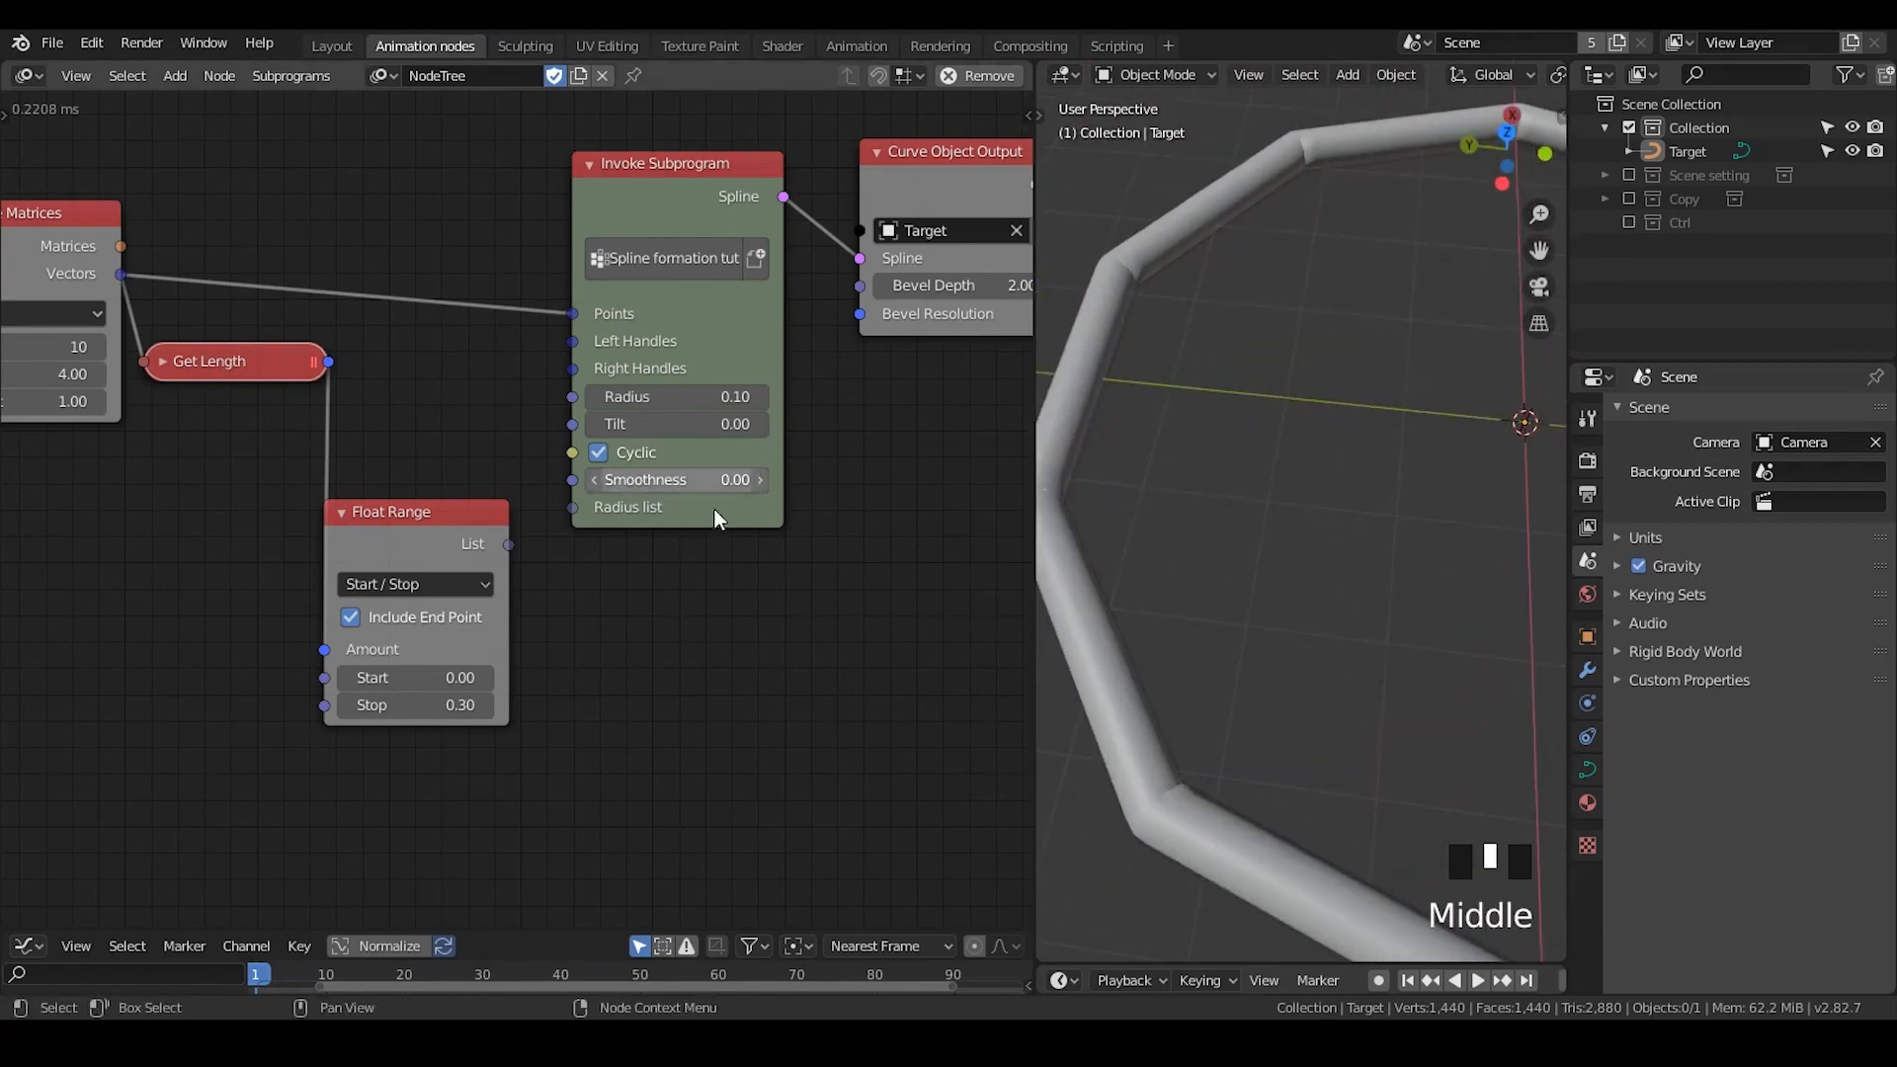
- Nudge the Invoke Subprogram node upward, disable its Cyclic option, and select the curve to inspect its ends
{"action": "middle_click_drag", "start_coordinate": [780, 550], "coordinate": [667, 662]}
{"action": "left_click_drag", "start_coordinate": [531, 309], "coordinate": [528, 273]}
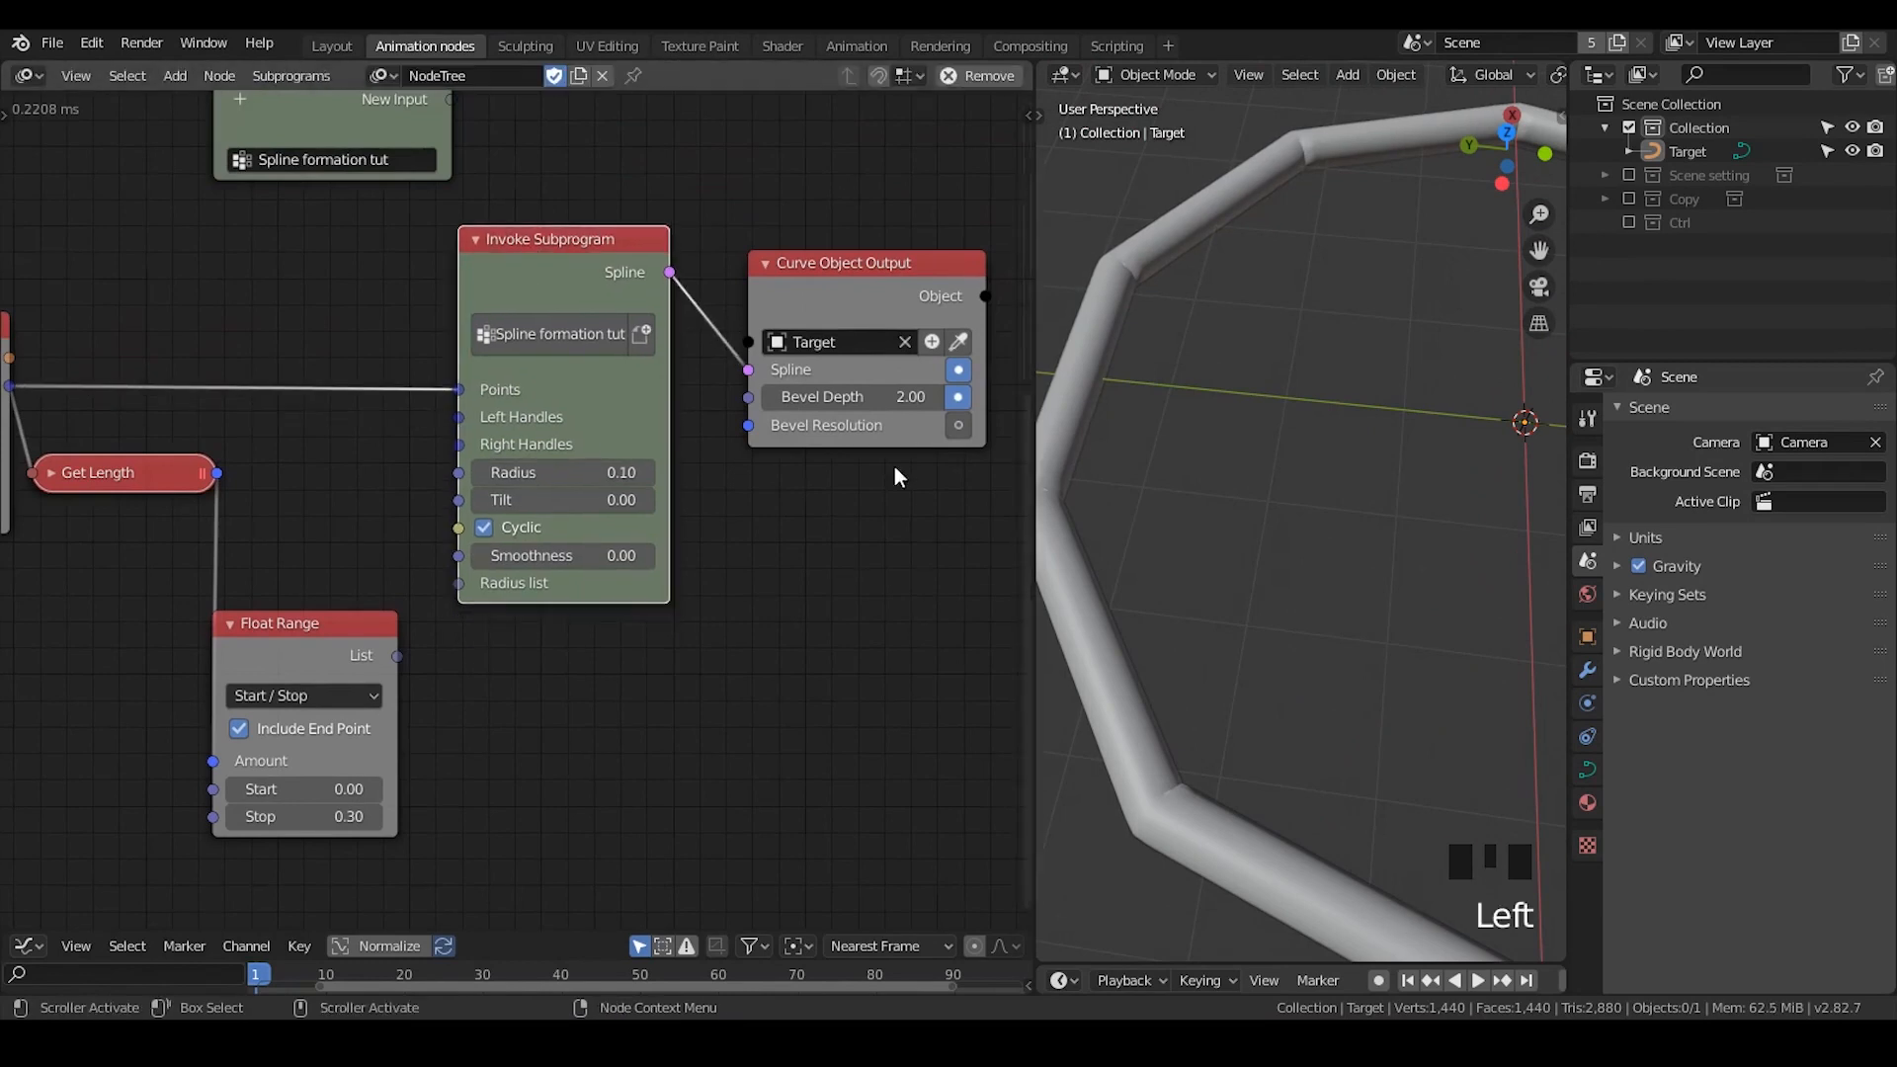
{"action": "left_click", "coordinate": [485, 527]}
{"action": "middle_click_drag", "start_coordinate": [1206, 597], "coordinate": [1304, 494]}
{"action": "middle_click_drag", "start_coordinate": [1086, 460], "coordinate": [1197, 518]}
{"action": "left_click", "coordinate": [1250, 524]}
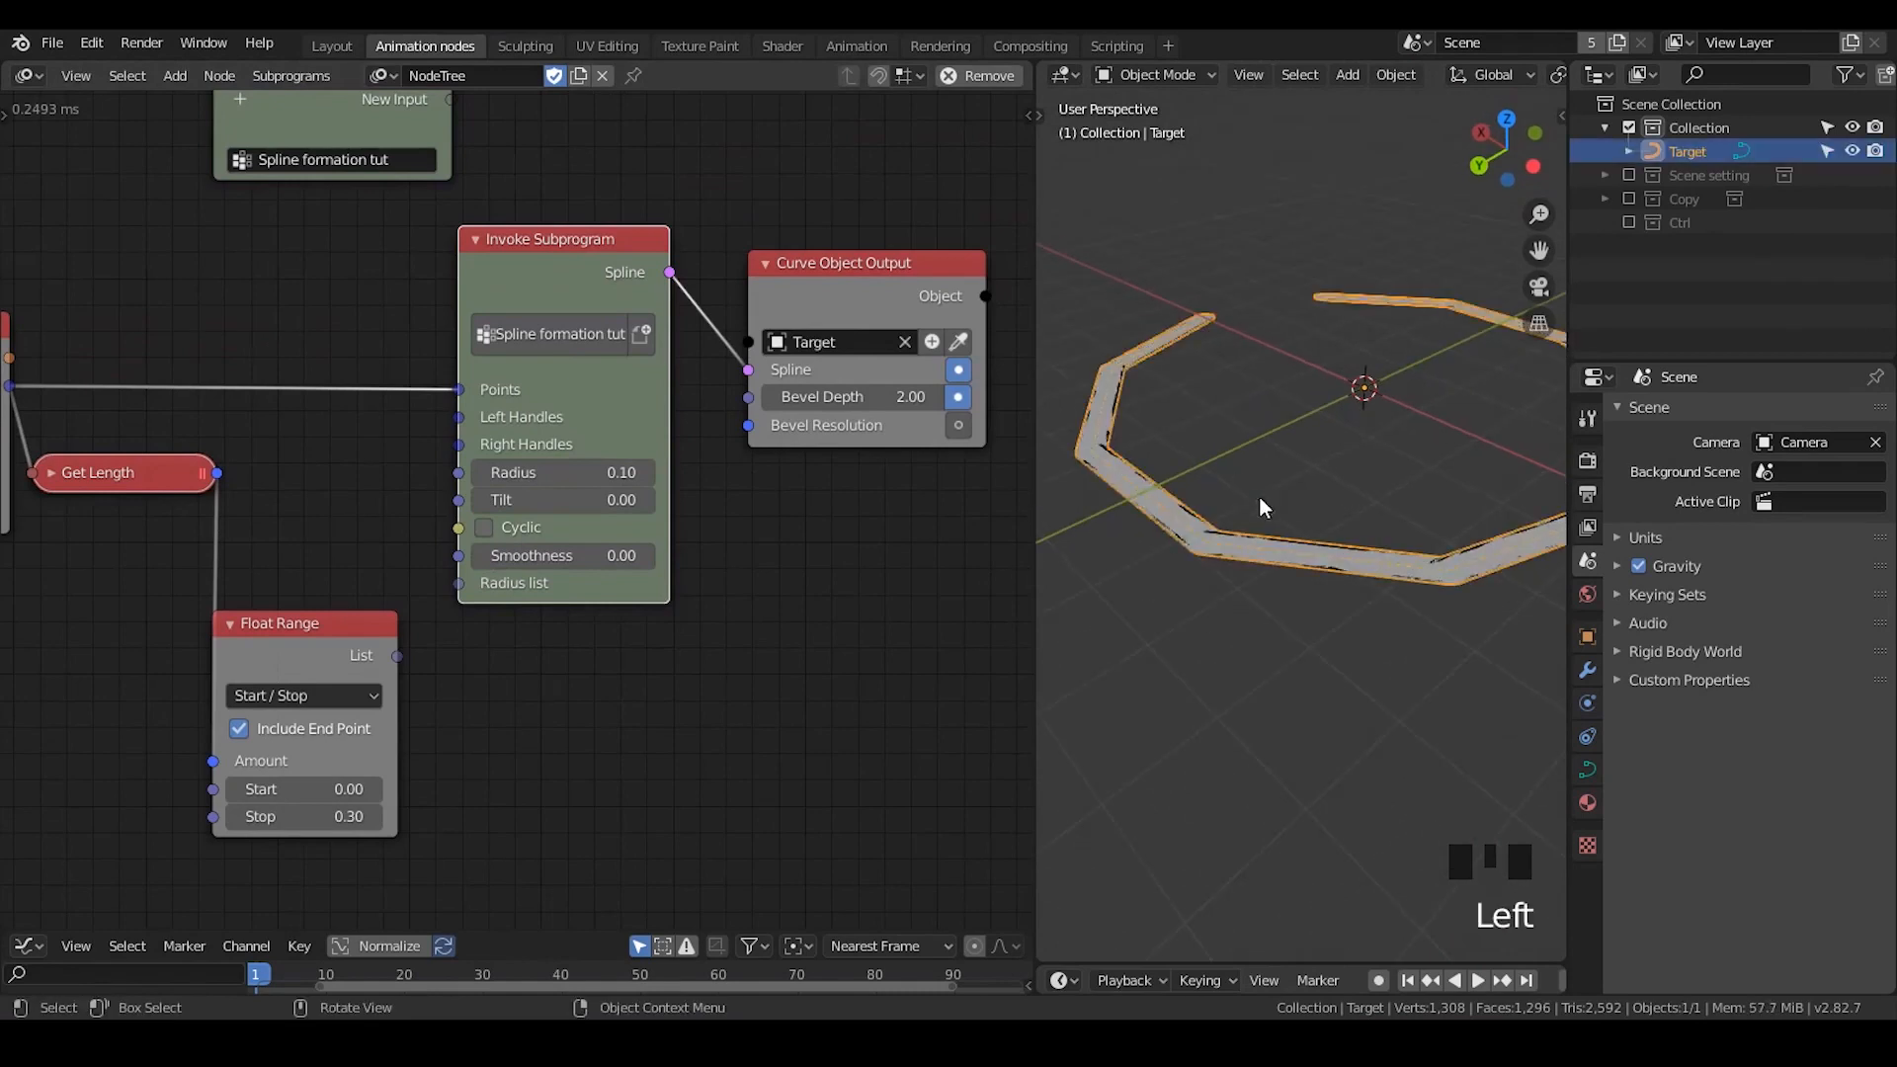
- Enter 0 again as the Smoothness of the Invoke Subprogram node
{"action": "mouse_move", "coordinate": [534, 561]}
{"action": "left_mouse_down"}
{"action": "mouse_move", "coordinate": [569, 561]}
{"action": "mouse_move", "coordinate": [531, 562]}
{"action": "left_mouse_up"}
{"action": "left_click", "coordinate": [534, 559]}
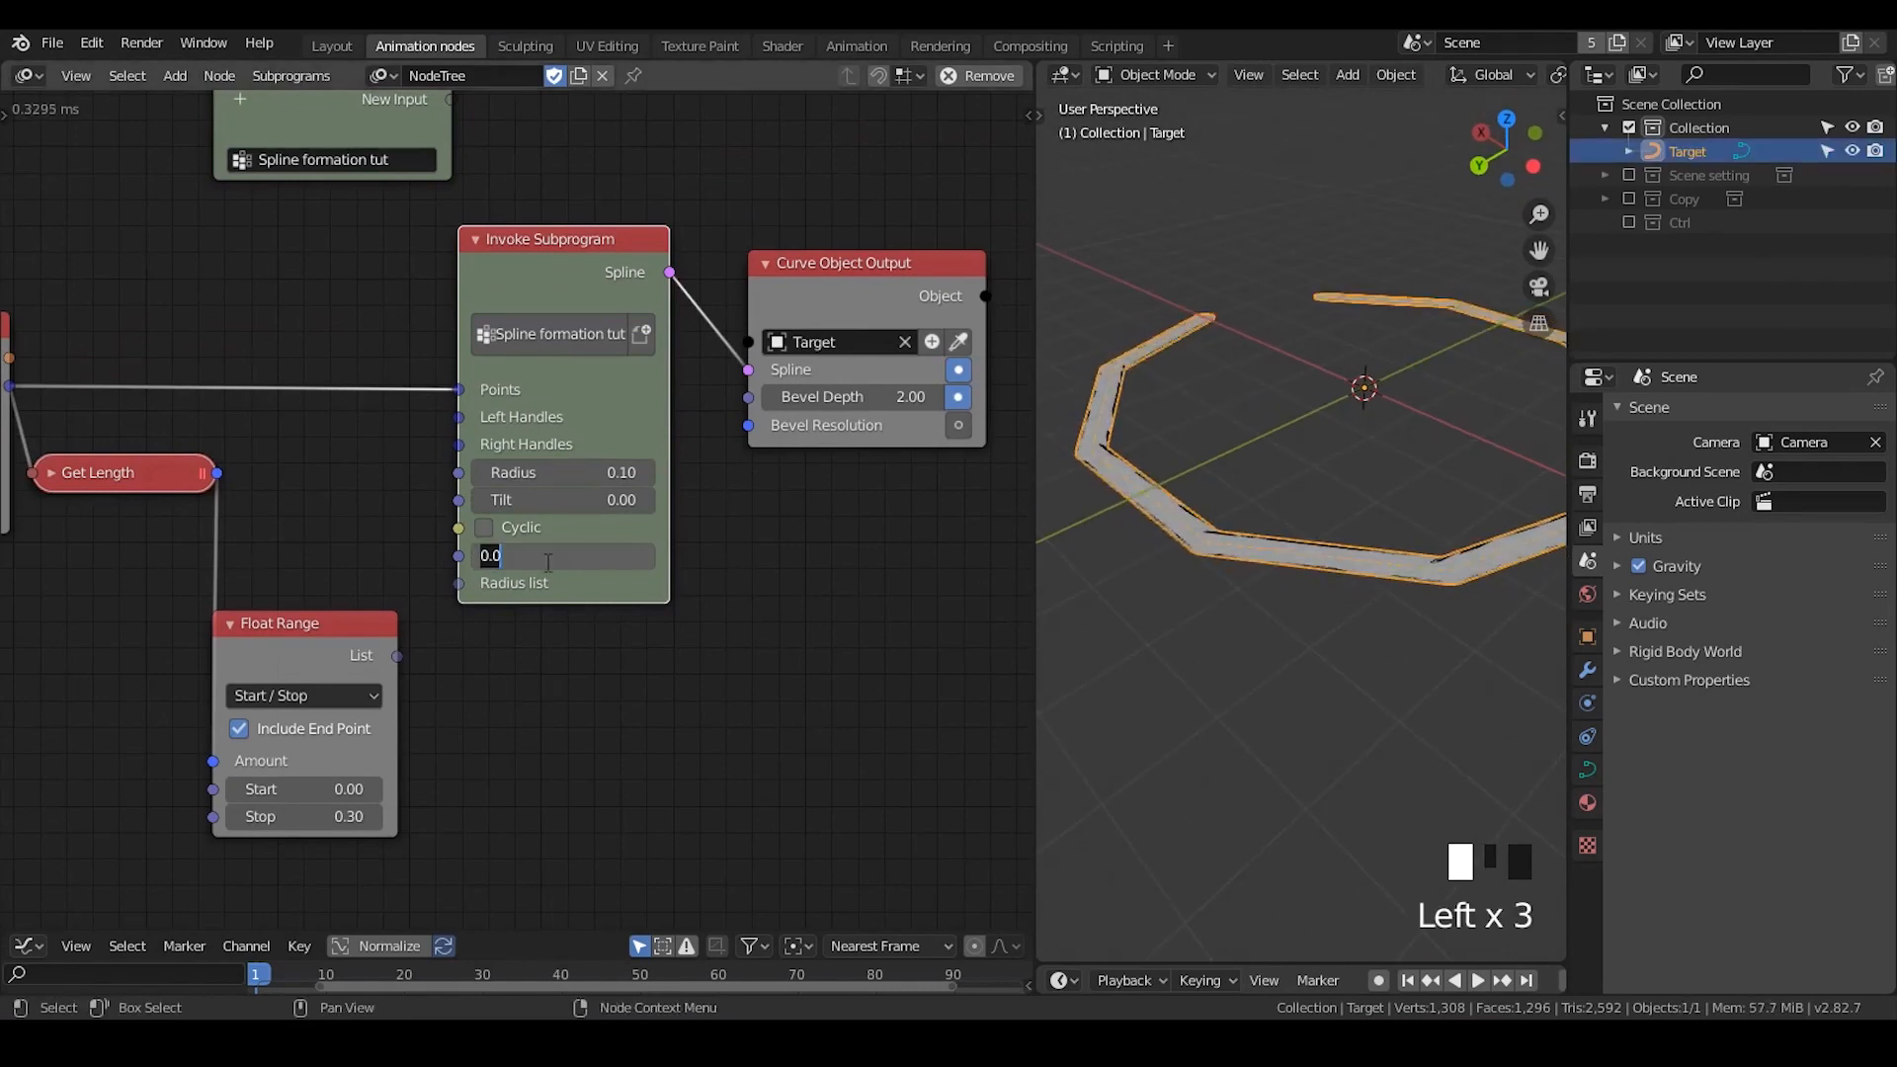
{"action": "type", "text": "0"}
{"action": "key", "text": "Return"}
{"action": "left_click", "coordinate": [780, 498]}
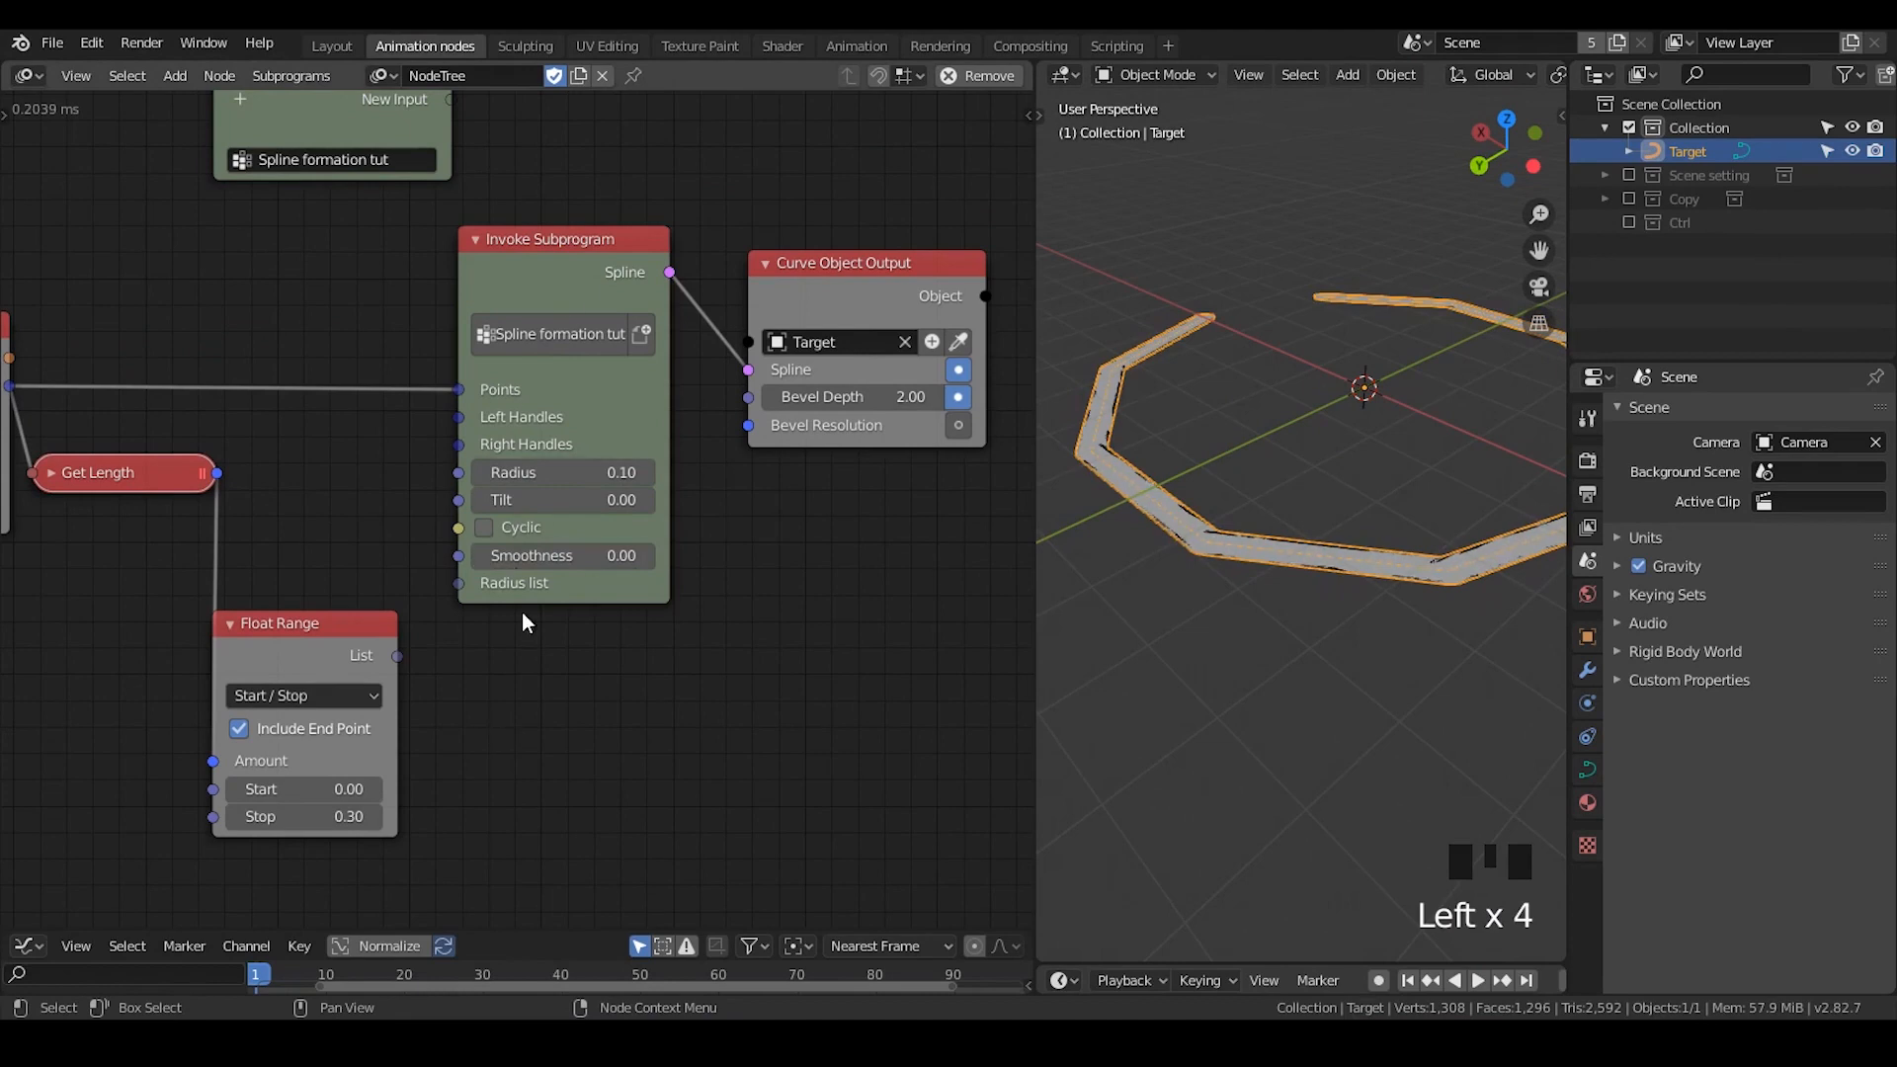
- Move the Curve Object Output and Invoke Subprogram nodes up and to the right
{"action": "left_click_drag", "start_coordinate": [812, 322], "coordinate": [844, 258]}
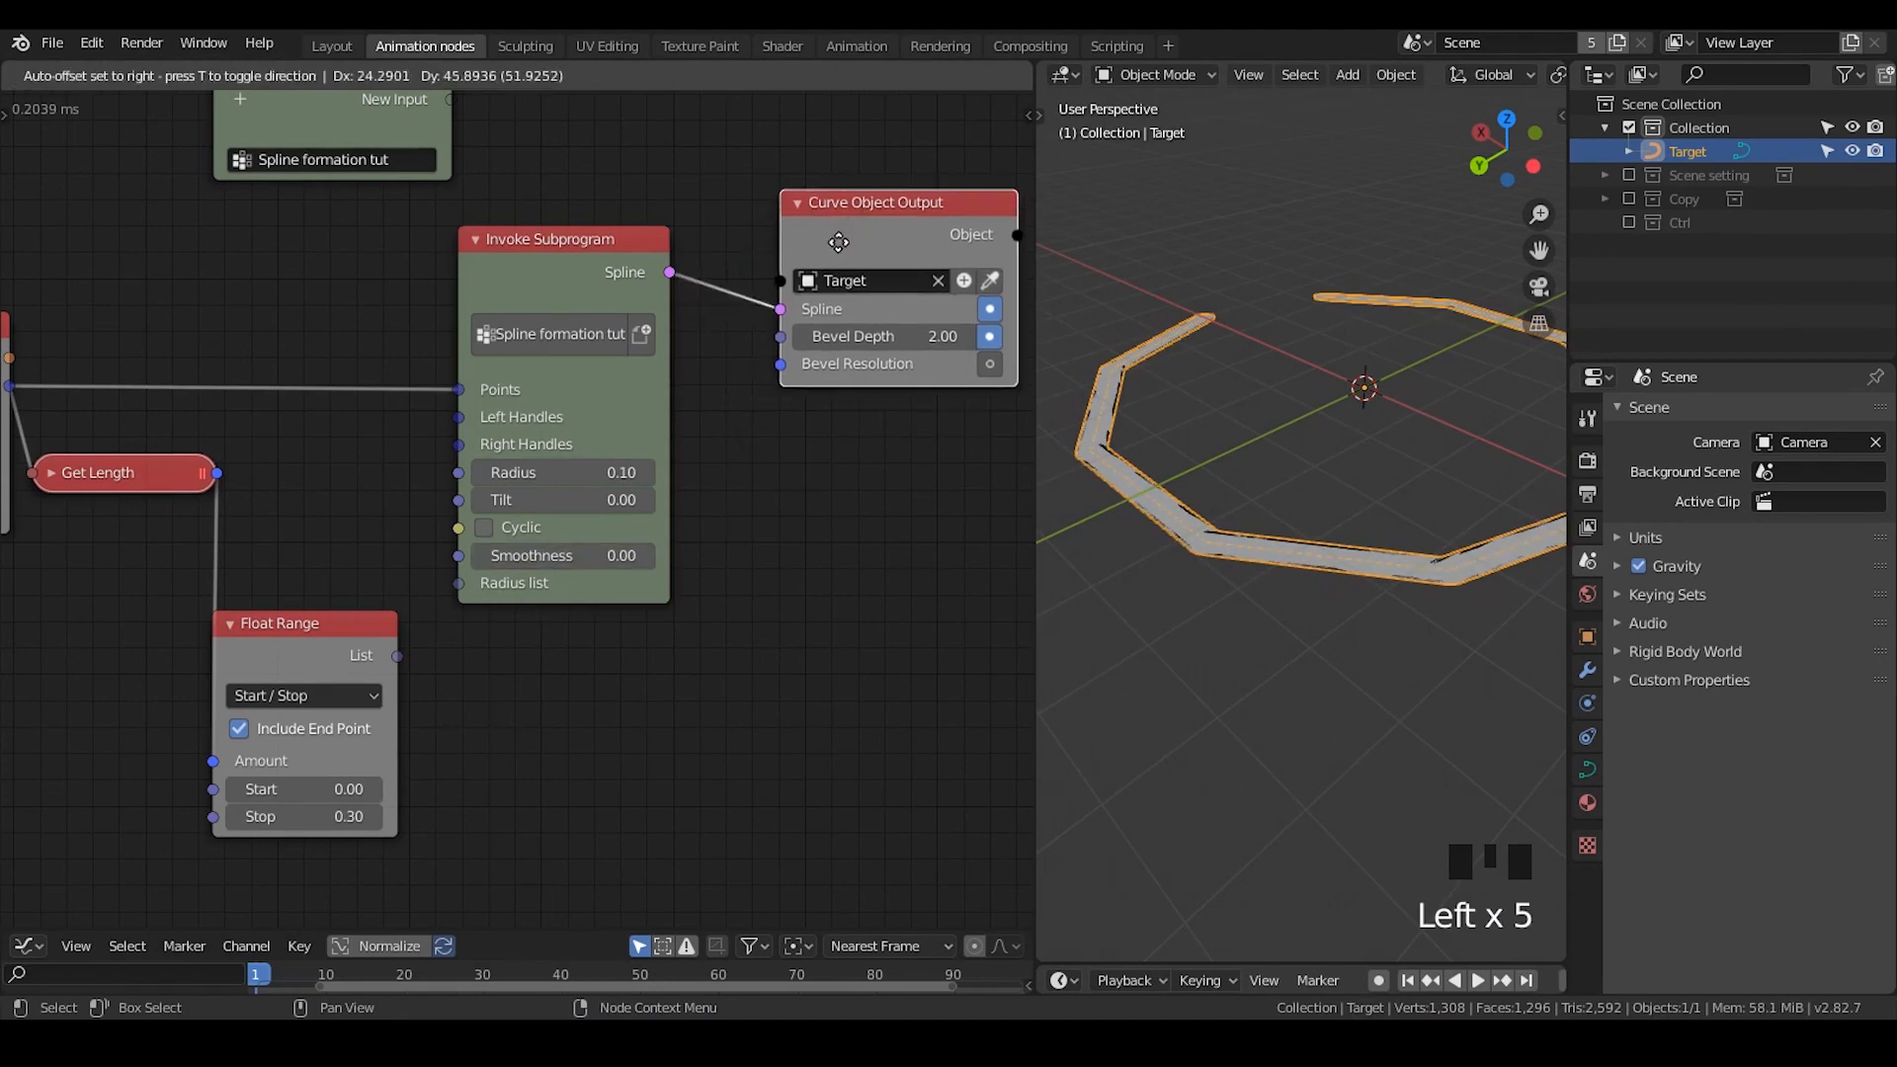
{"action": "left_click_drag", "start_coordinate": [563, 578], "coordinate": [604, 571]}
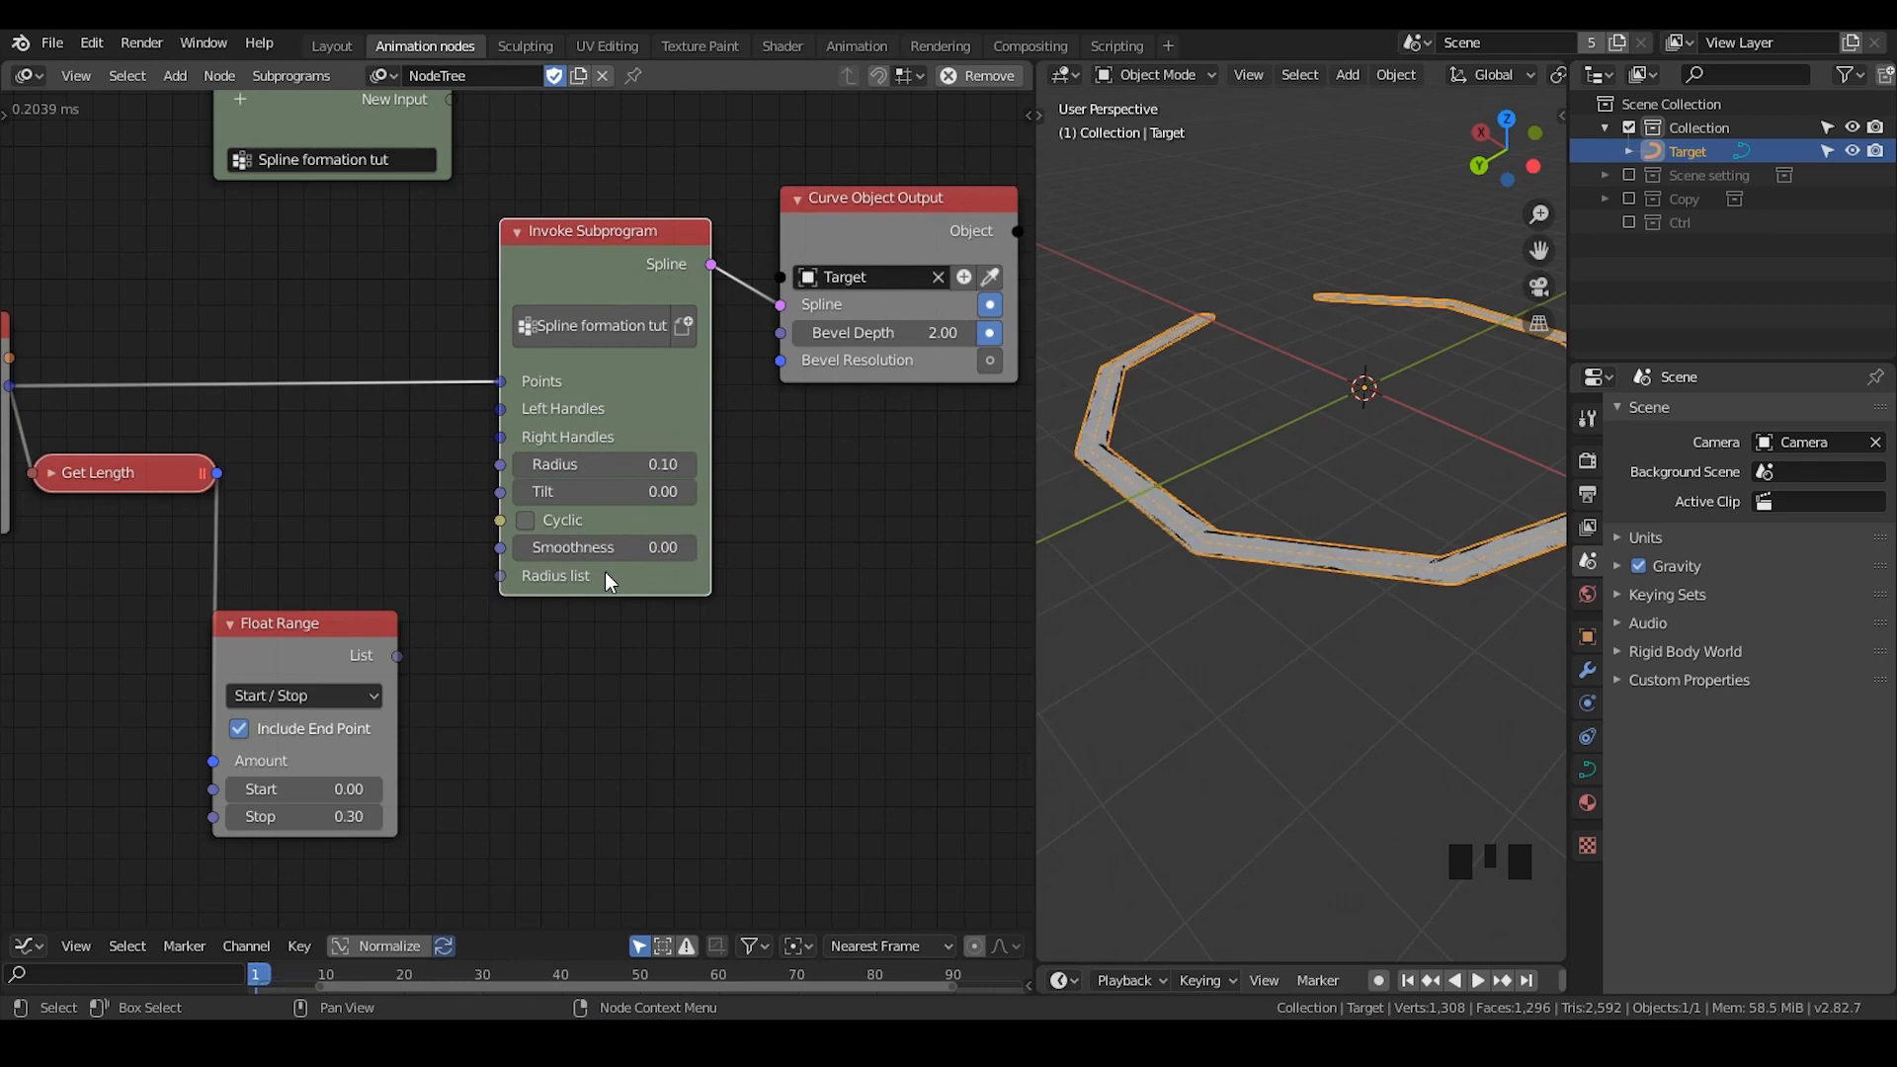
{"action": "middle_click_drag", "start_coordinate": [857, 463], "coordinate": [857, 463]}
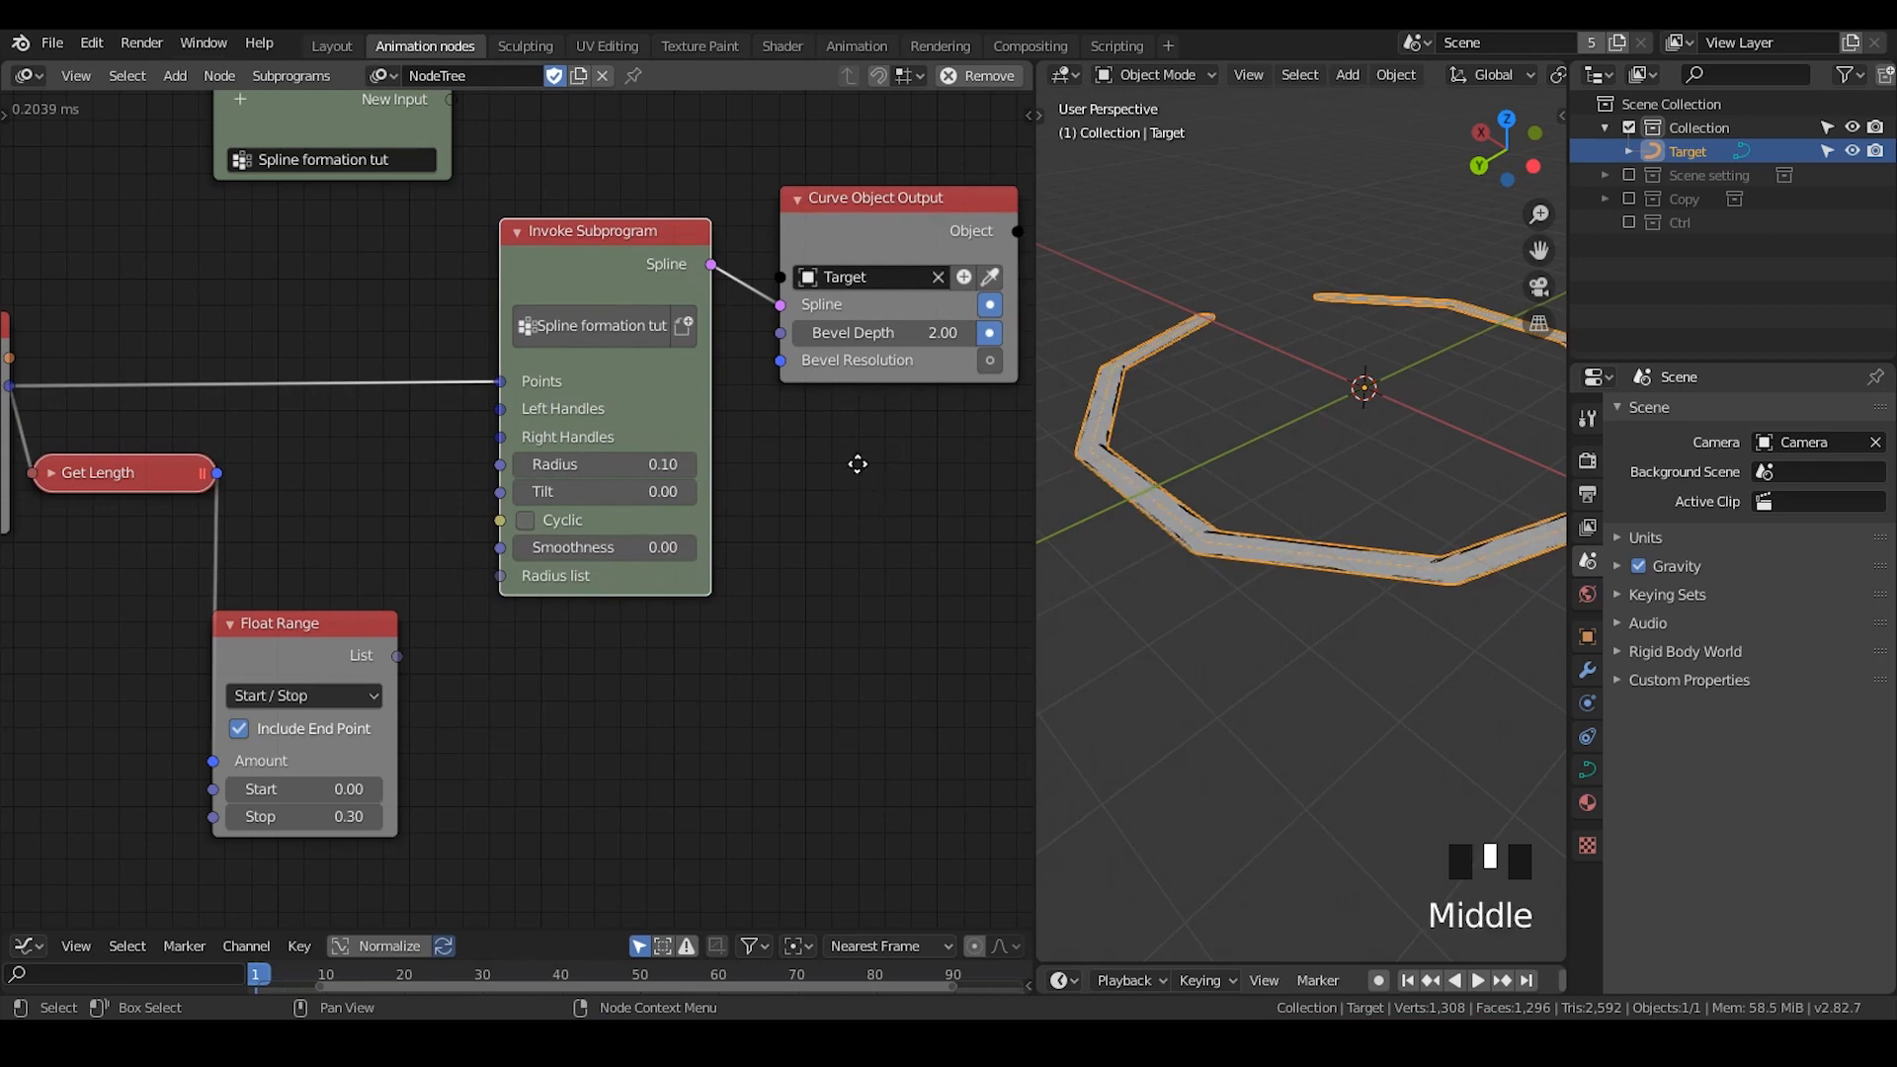
- Move the Smooth Bezier Spline and Group Output nodes away from Spline from Points to make room in the subprogram network
{"action": "middle_click_drag", "start_coordinate": [858, 464], "coordinate": [750, 836]}
{"action": "middle_click_drag", "start_coordinate": [750, 436], "coordinate": [551, 502]}
{"action": "scroll", "coordinate": [731, 561], "scroll_direction": "down", "scroll_amount": 3}
{"action": "middle_click_drag", "start_coordinate": [736, 563], "coordinate": [576, 527]}
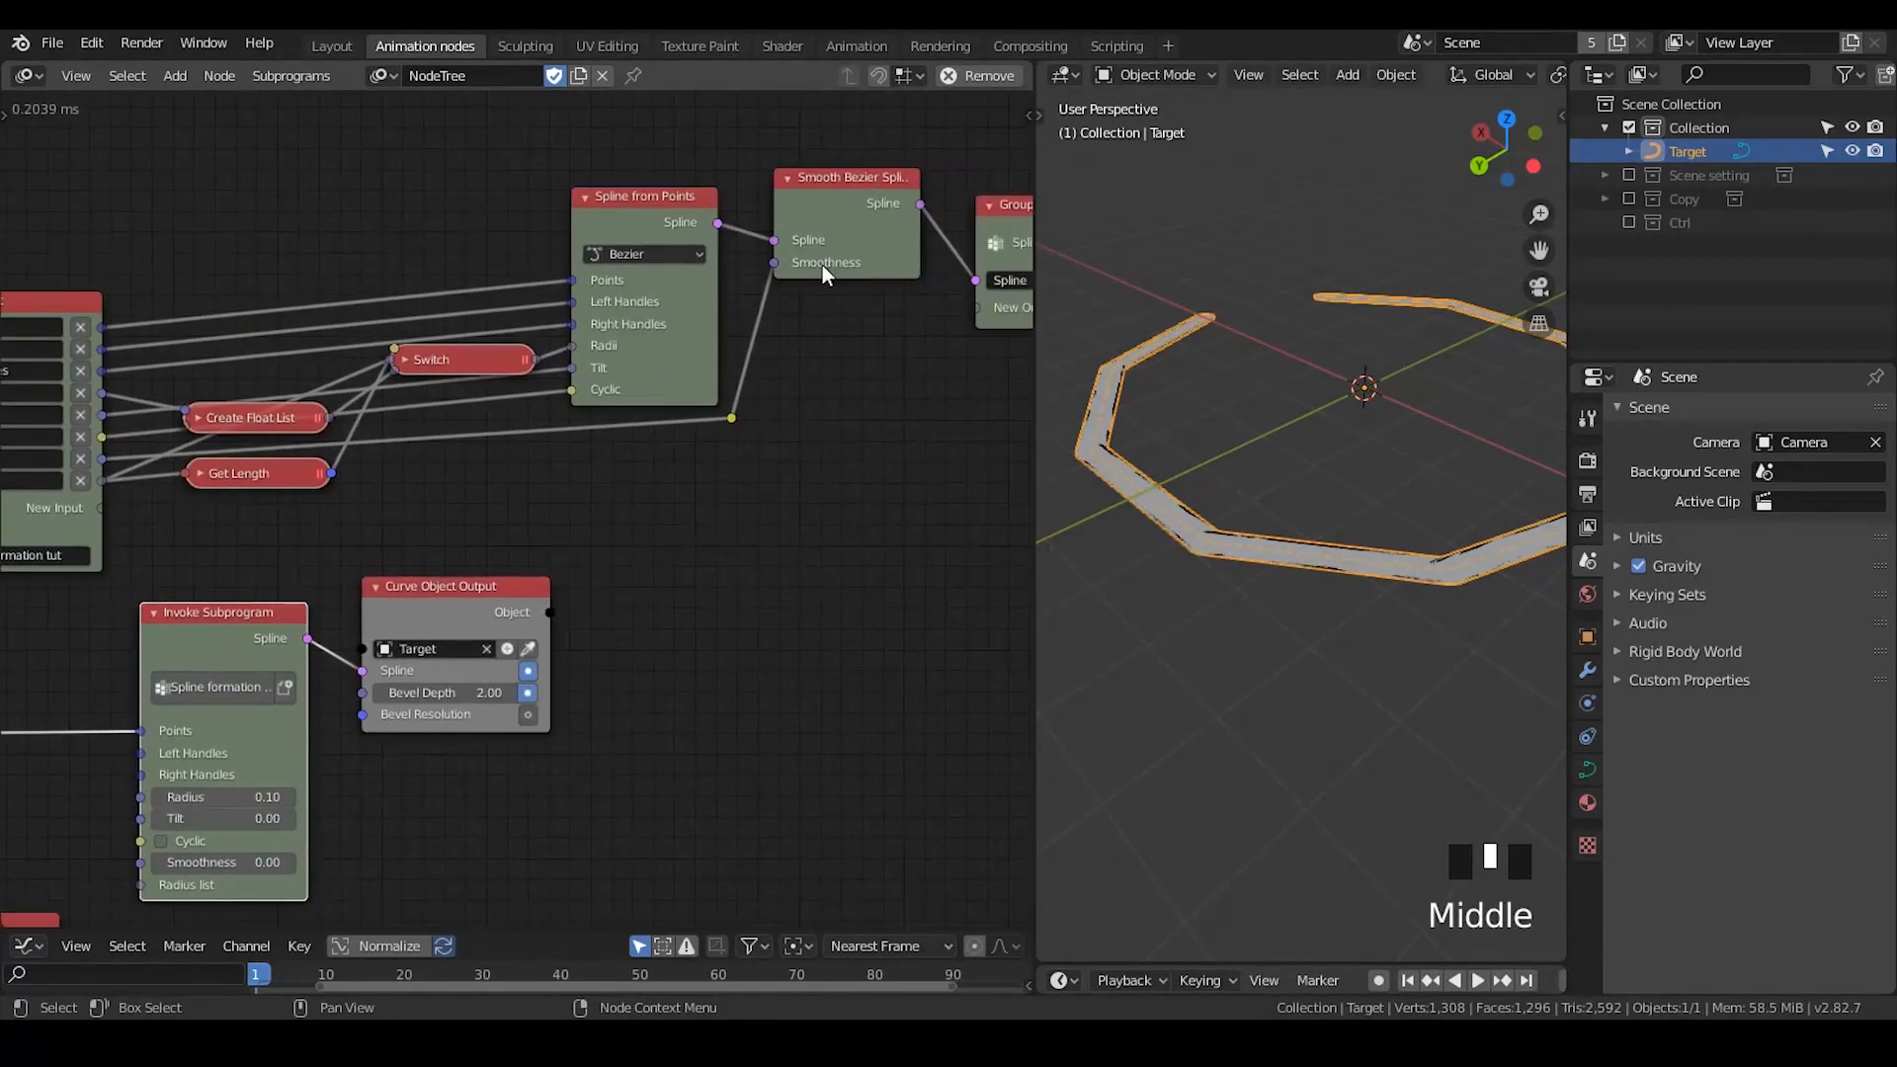
{"action": "middle_click_drag", "start_coordinate": [777, 439], "coordinate": [538, 407]}
{"action": "left_click_drag", "start_coordinate": [813, 136], "coordinate": [605, 325]}
{"action": "key", "text": "g"}
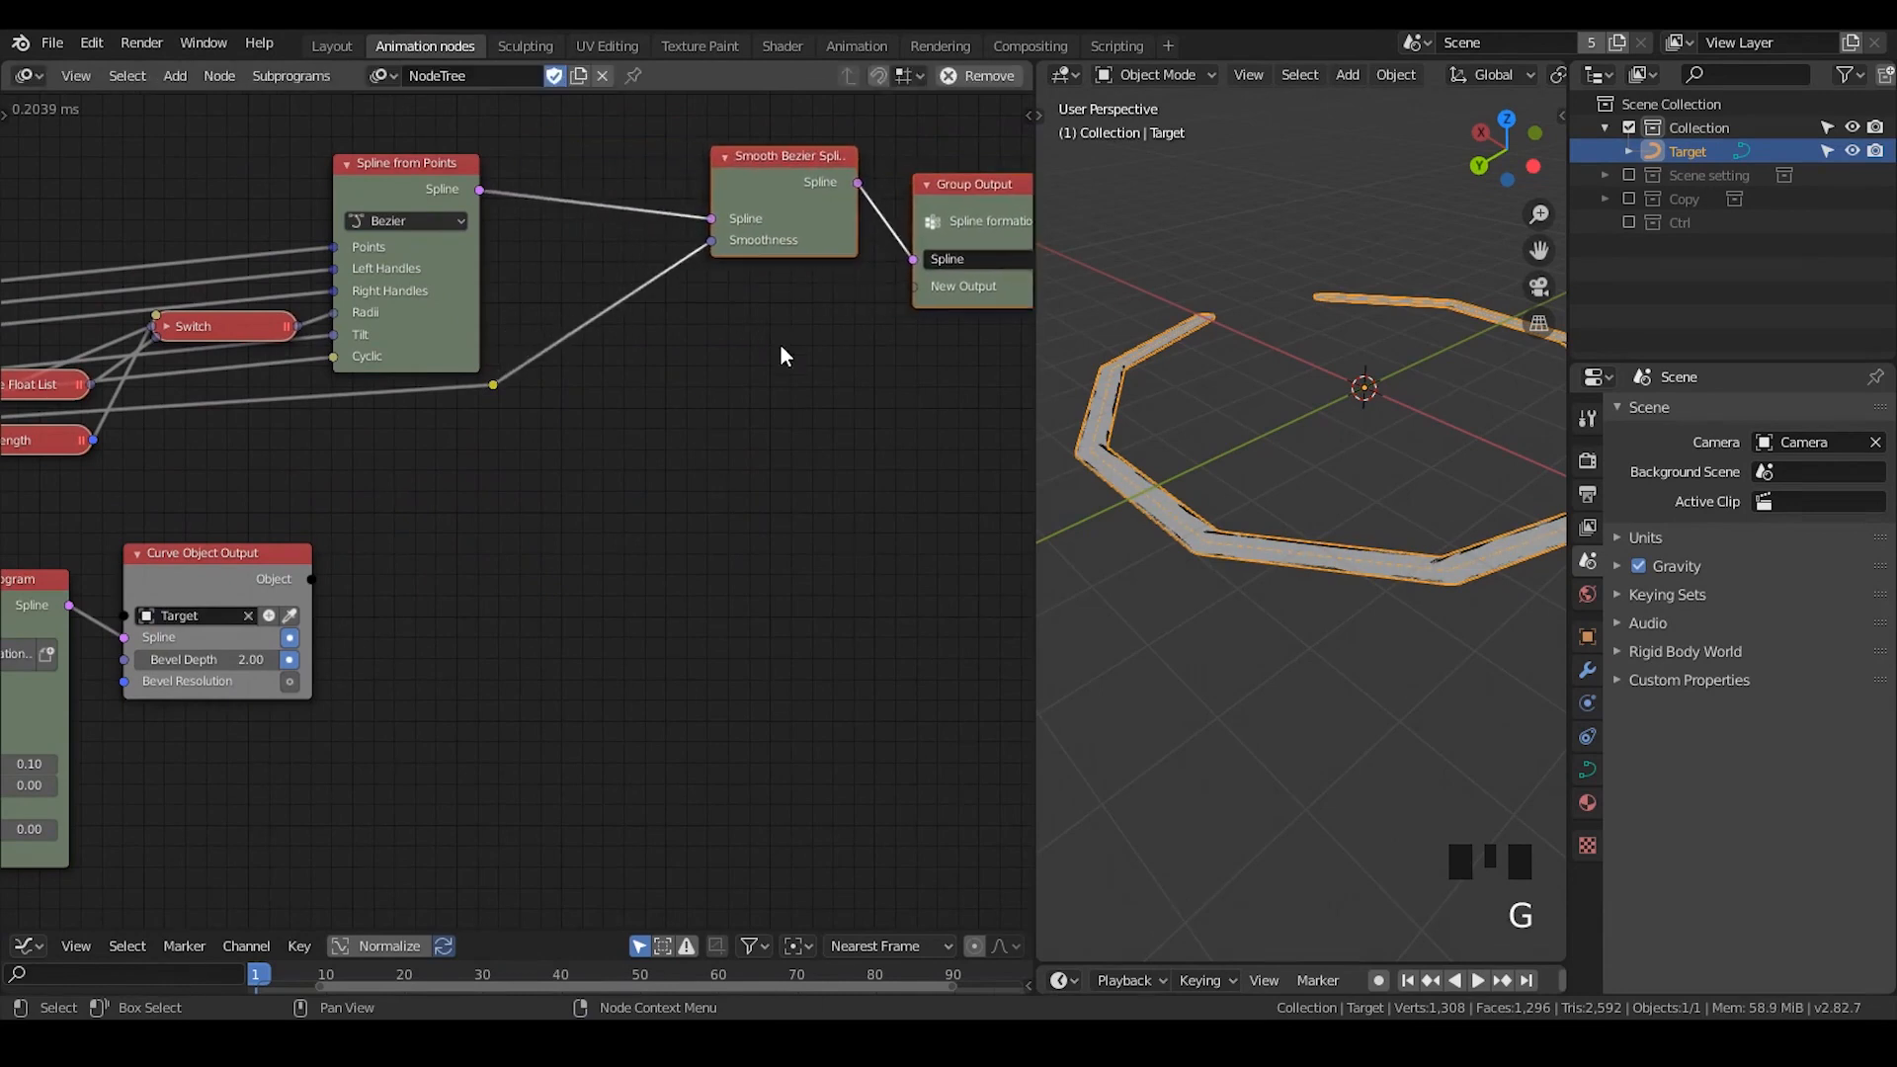
{"action": "left_click", "coordinate": [779, 341]}
- Add a Switch node below the Smooth Bezier Spline node
{"action": "key", "text": "ctrl+a"}
{"action": "type", "text": "s"}
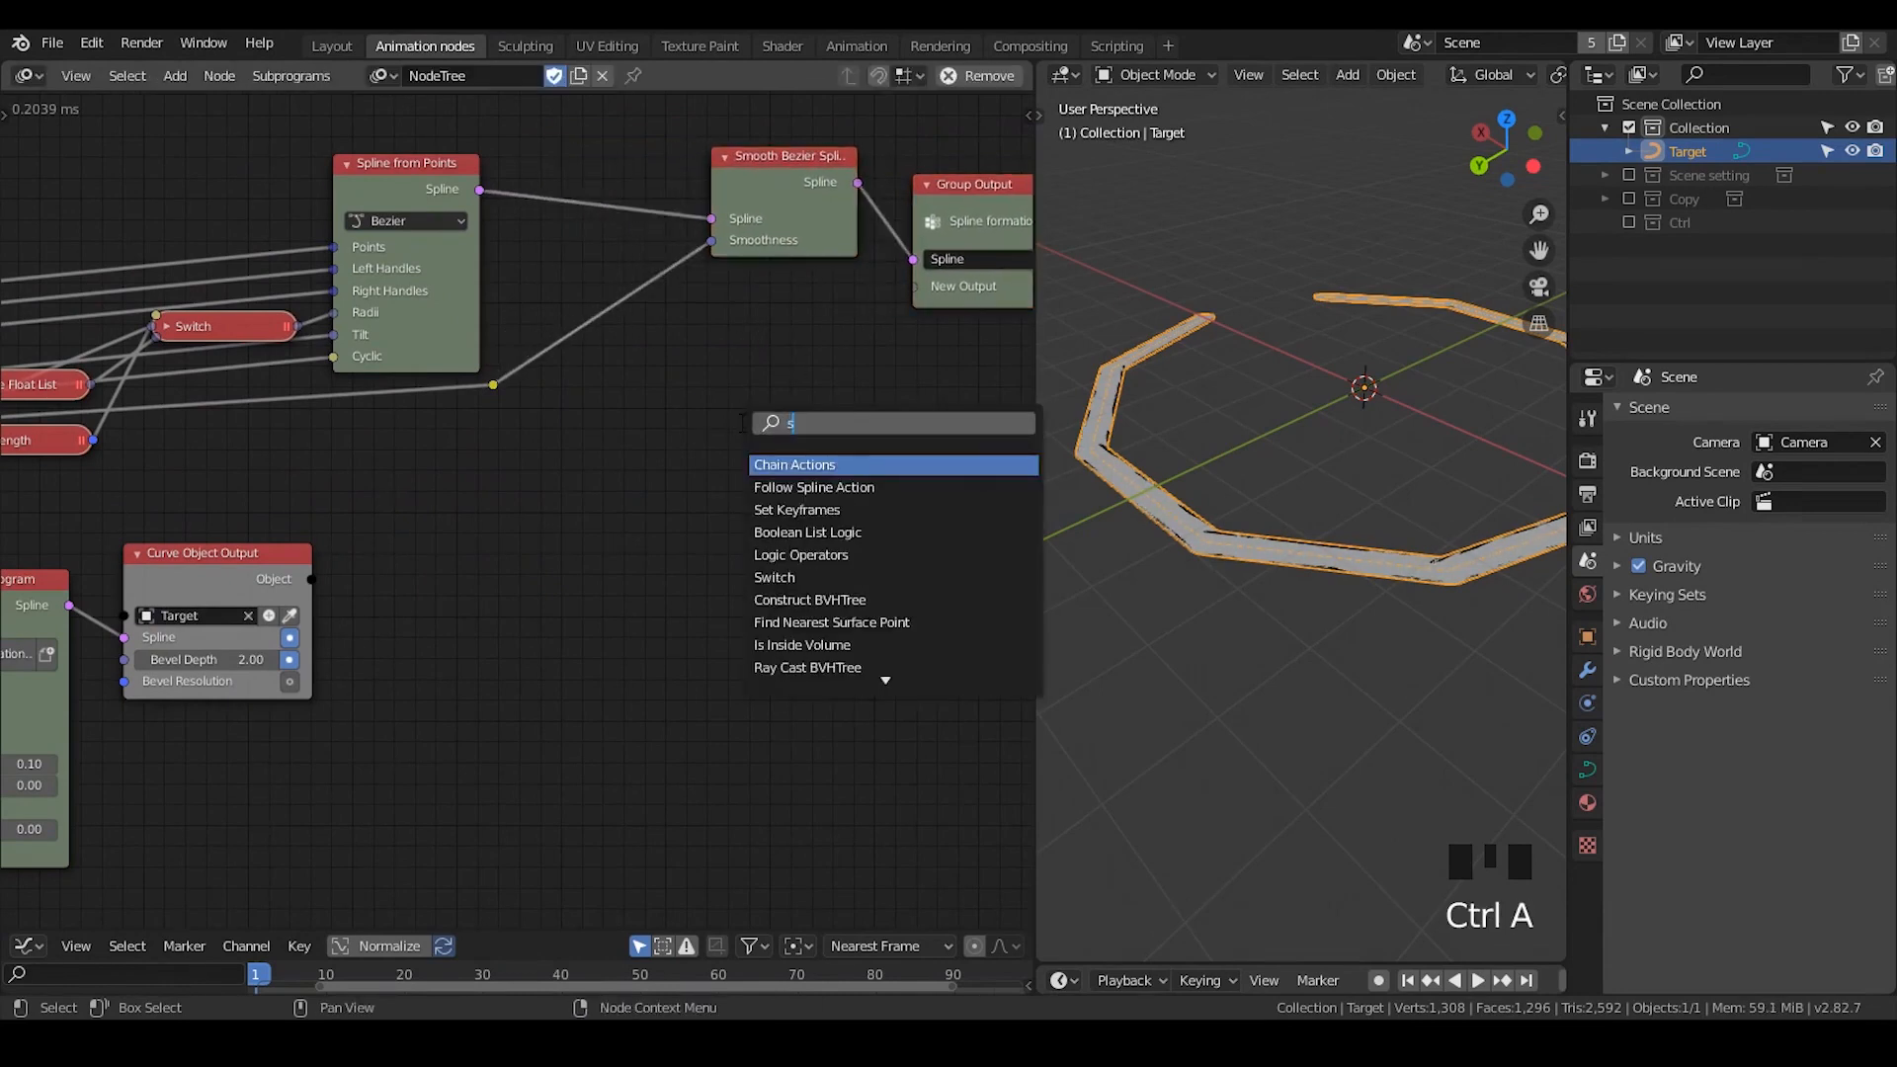
{"action": "type", "text": "witch"}
{"action": "key", "text": "Return"}
{"action": "left_click", "coordinate": [733, 374]}
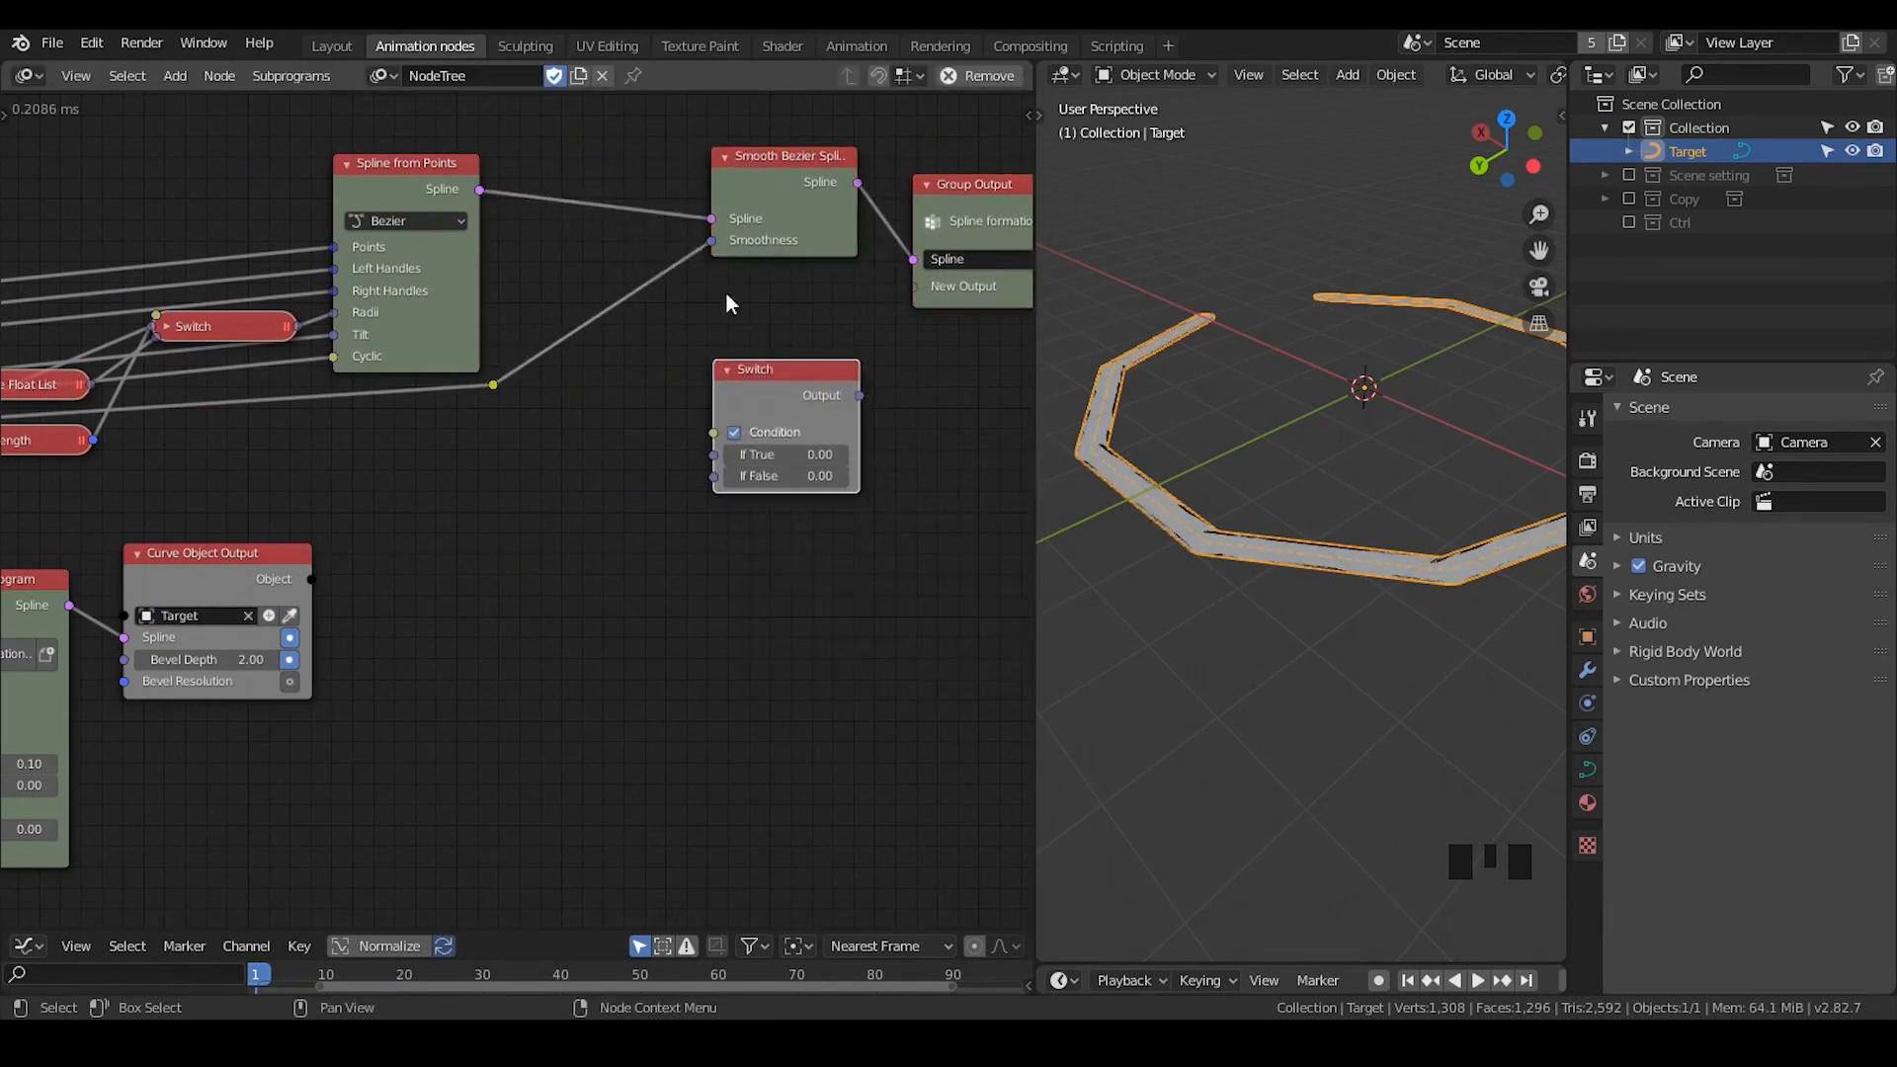
- Arrange the Smooth Bezier Spline, Switch and Group Output nodes so that the Switch sits just before Group Output
{"action": "left_click_drag", "start_coordinate": [746, 163], "coordinate": [584, 188]}
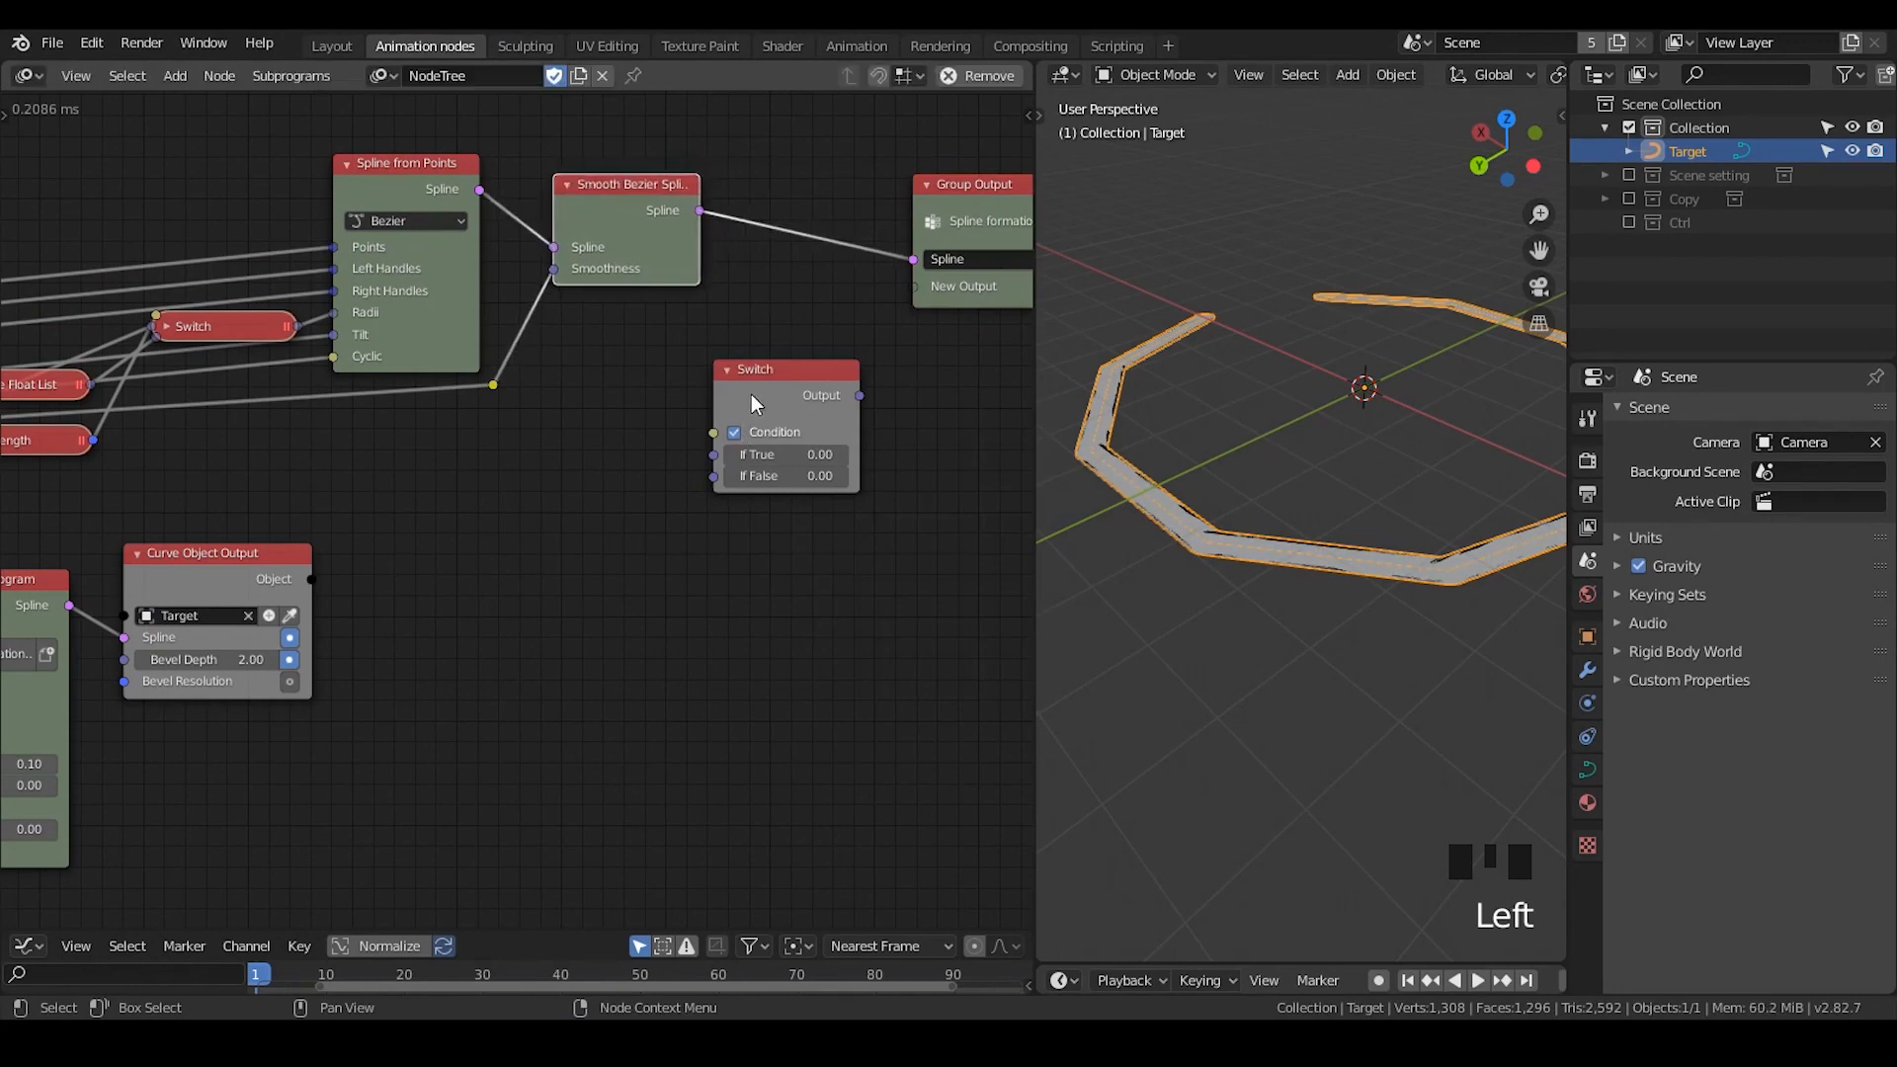
{"action": "left_click_drag", "start_coordinate": [756, 403], "coordinate": [781, 308]}
{"action": "middle_click_drag", "start_coordinate": [986, 196], "coordinate": [808, 194]}
{"action": "left_click_drag", "start_coordinate": [807, 193], "coordinate": [916, 150]}
{"action": "left_click_drag", "start_coordinate": [590, 285], "coordinate": [680, 265]}
- Connect the Spline output of Smooth Bezier Spline to the If True input of the new Switch
{"action": "left_click_drag", "start_coordinate": [521, 209], "coordinate": [638, 365]}
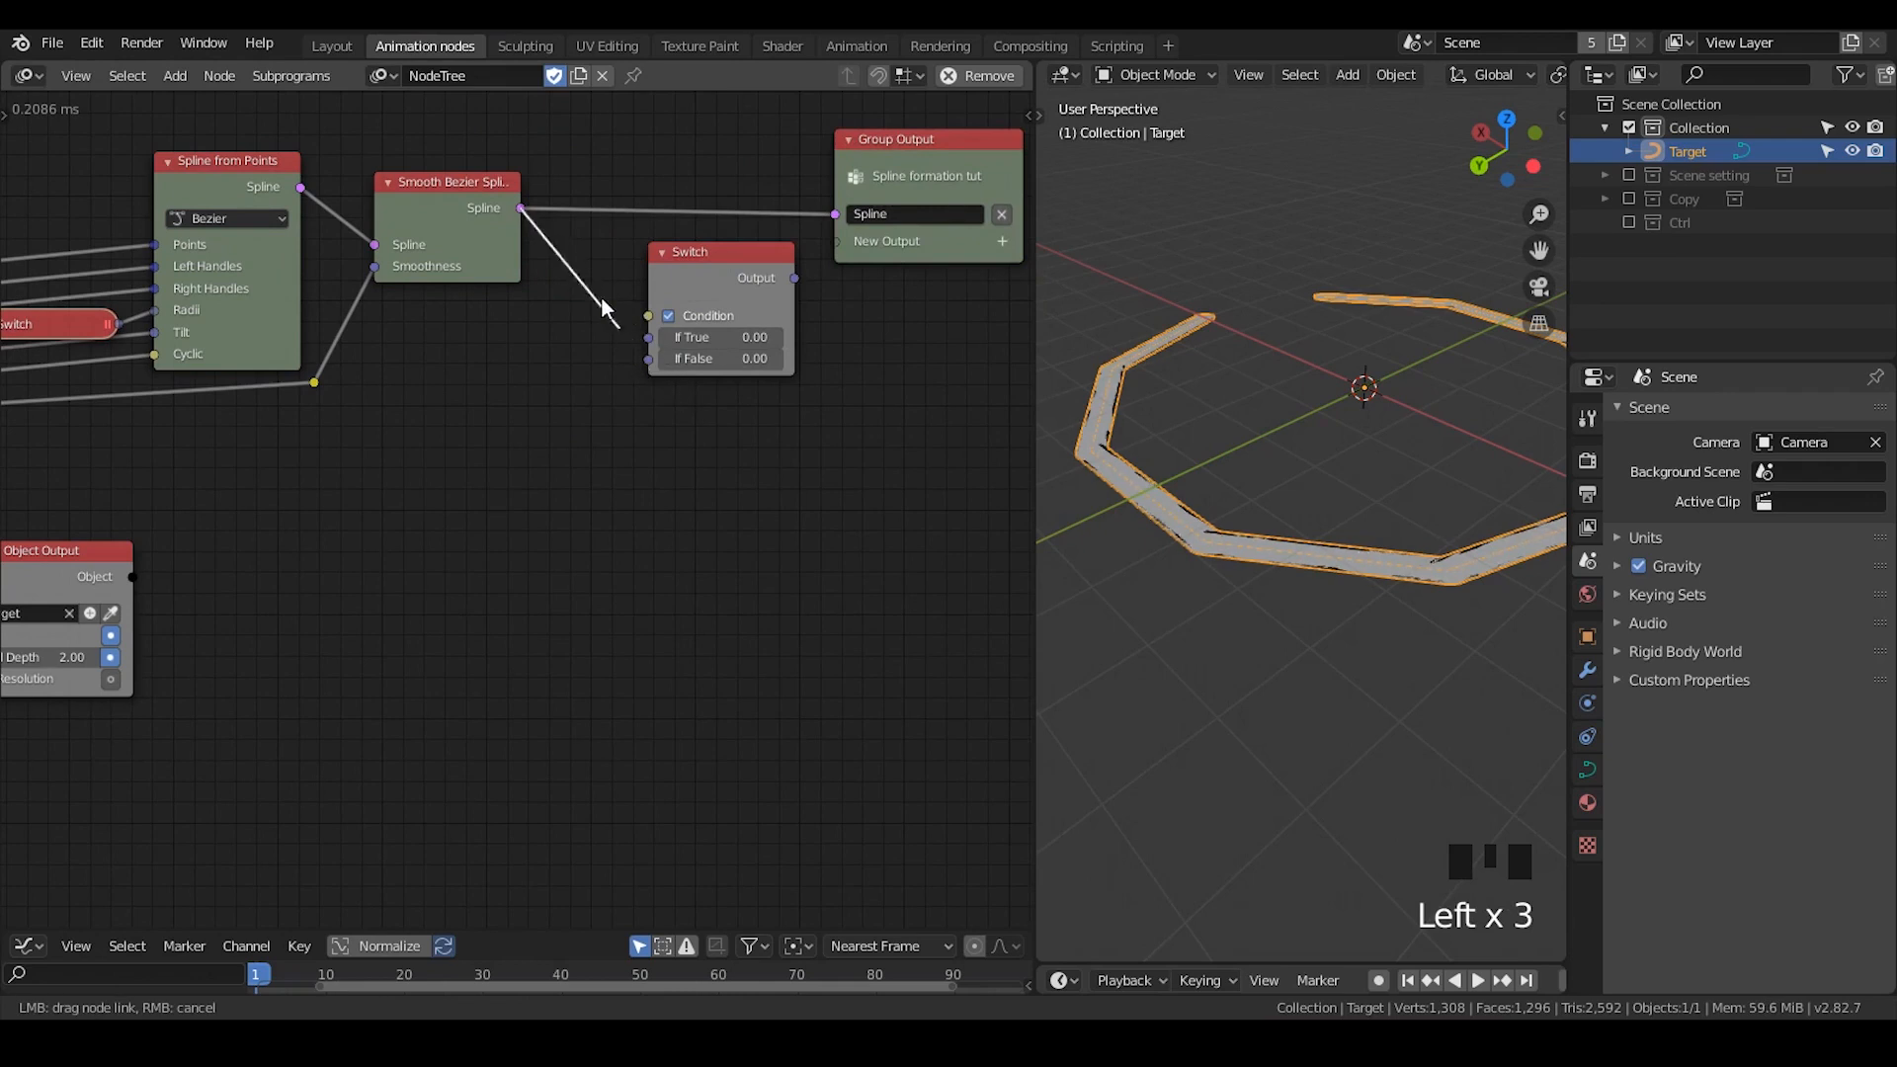
{"action": "mouse_move", "coordinate": [542, 237]}
{"action": "left_mouse_down"}
{"action": "mouse_move", "coordinate": [652, 374]}
{"action": "mouse_move", "coordinate": [543, 238]}
{"action": "left_mouse_up"}
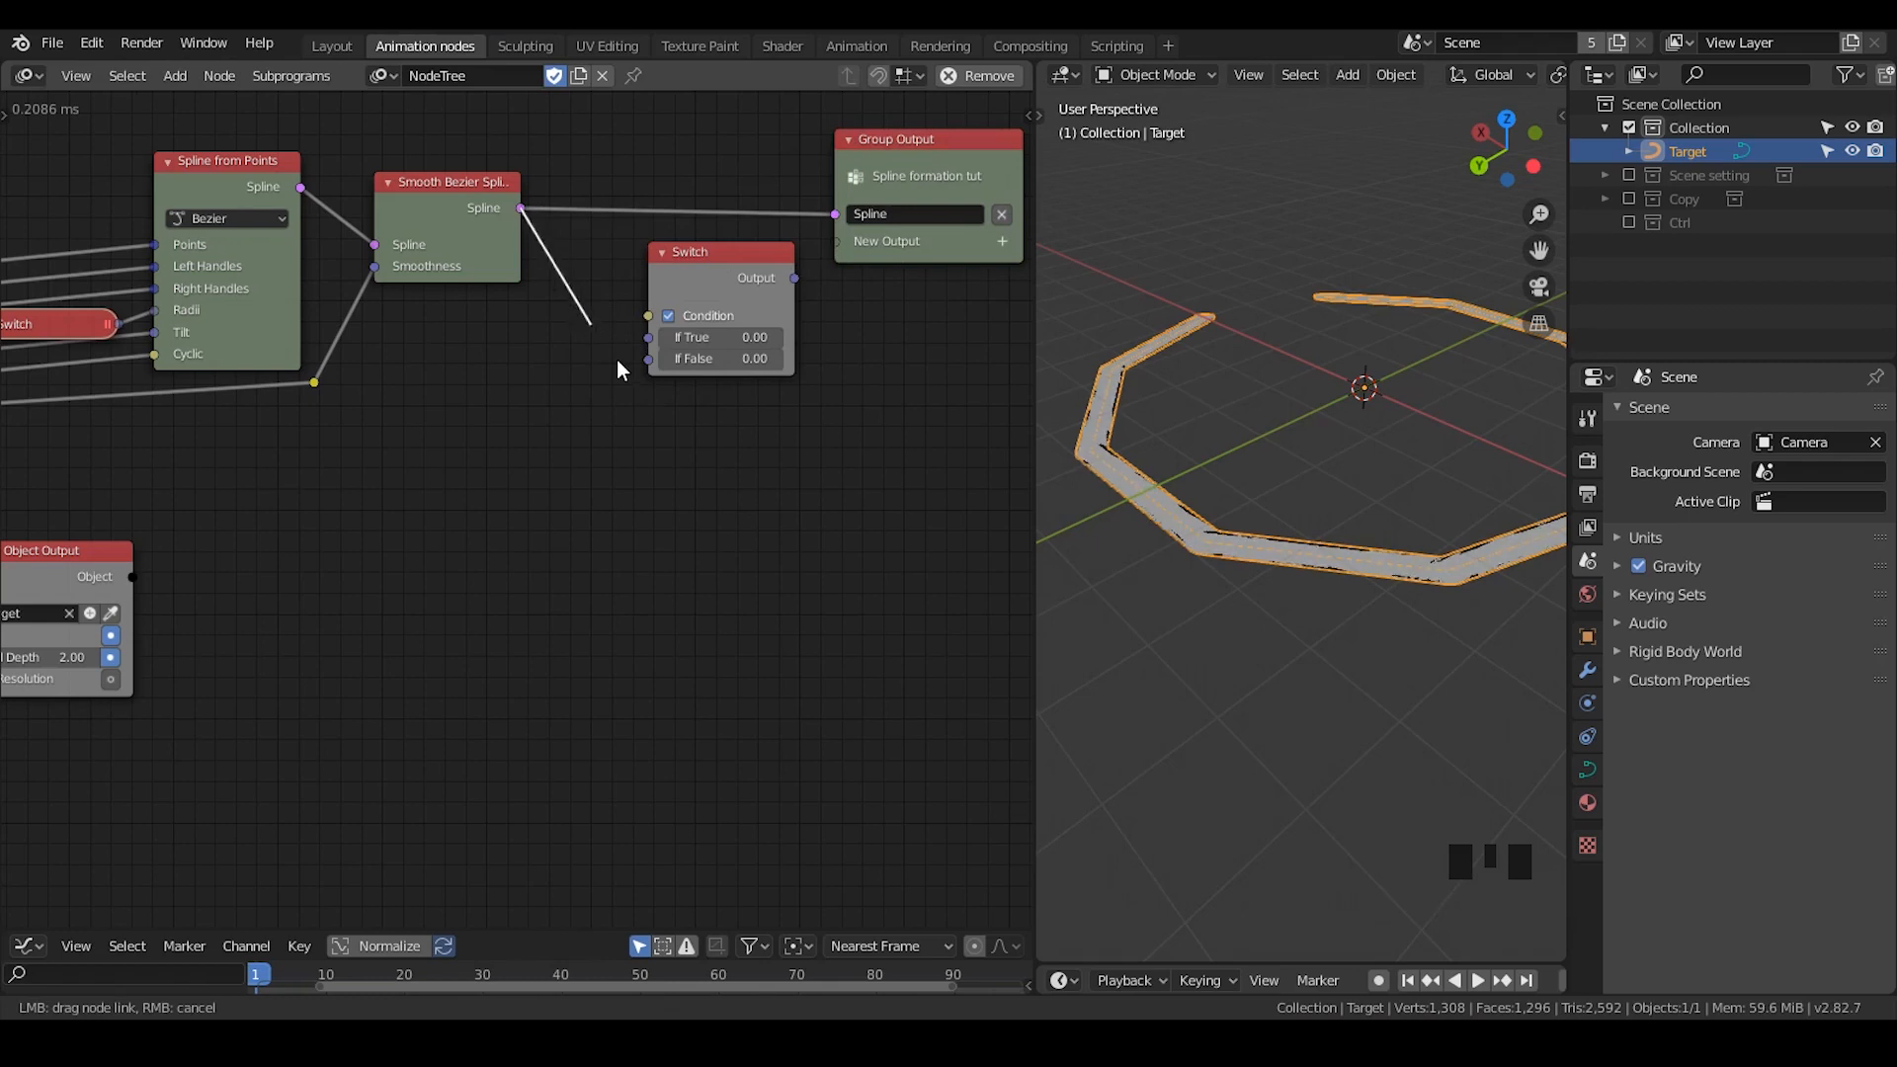
{"action": "left_click_drag", "start_coordinate": [621, 370], "coordinate": [649, 370]}
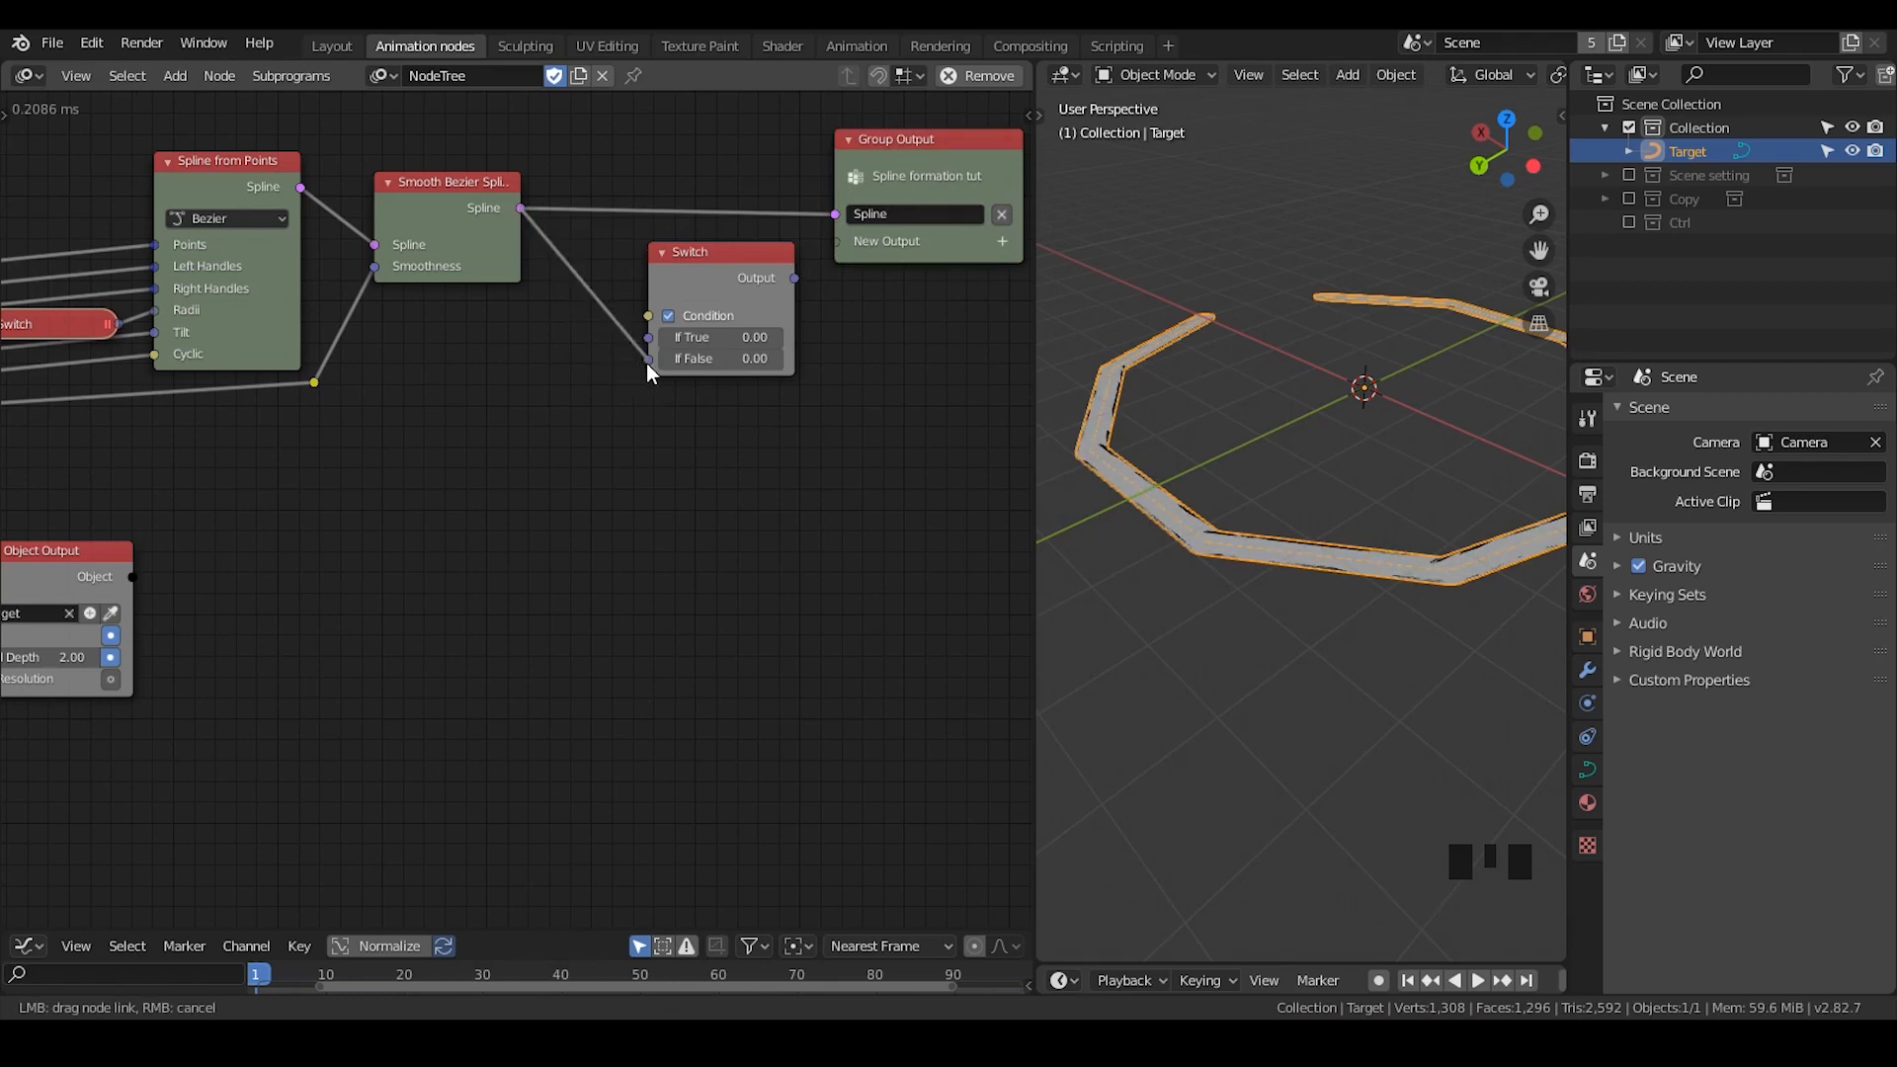
{"action": "left_click_drag", "start_coordinate": [647, 364], "coordinate": [648, 367]}
{"action": "left_click", "coordinate": [551, 229]}
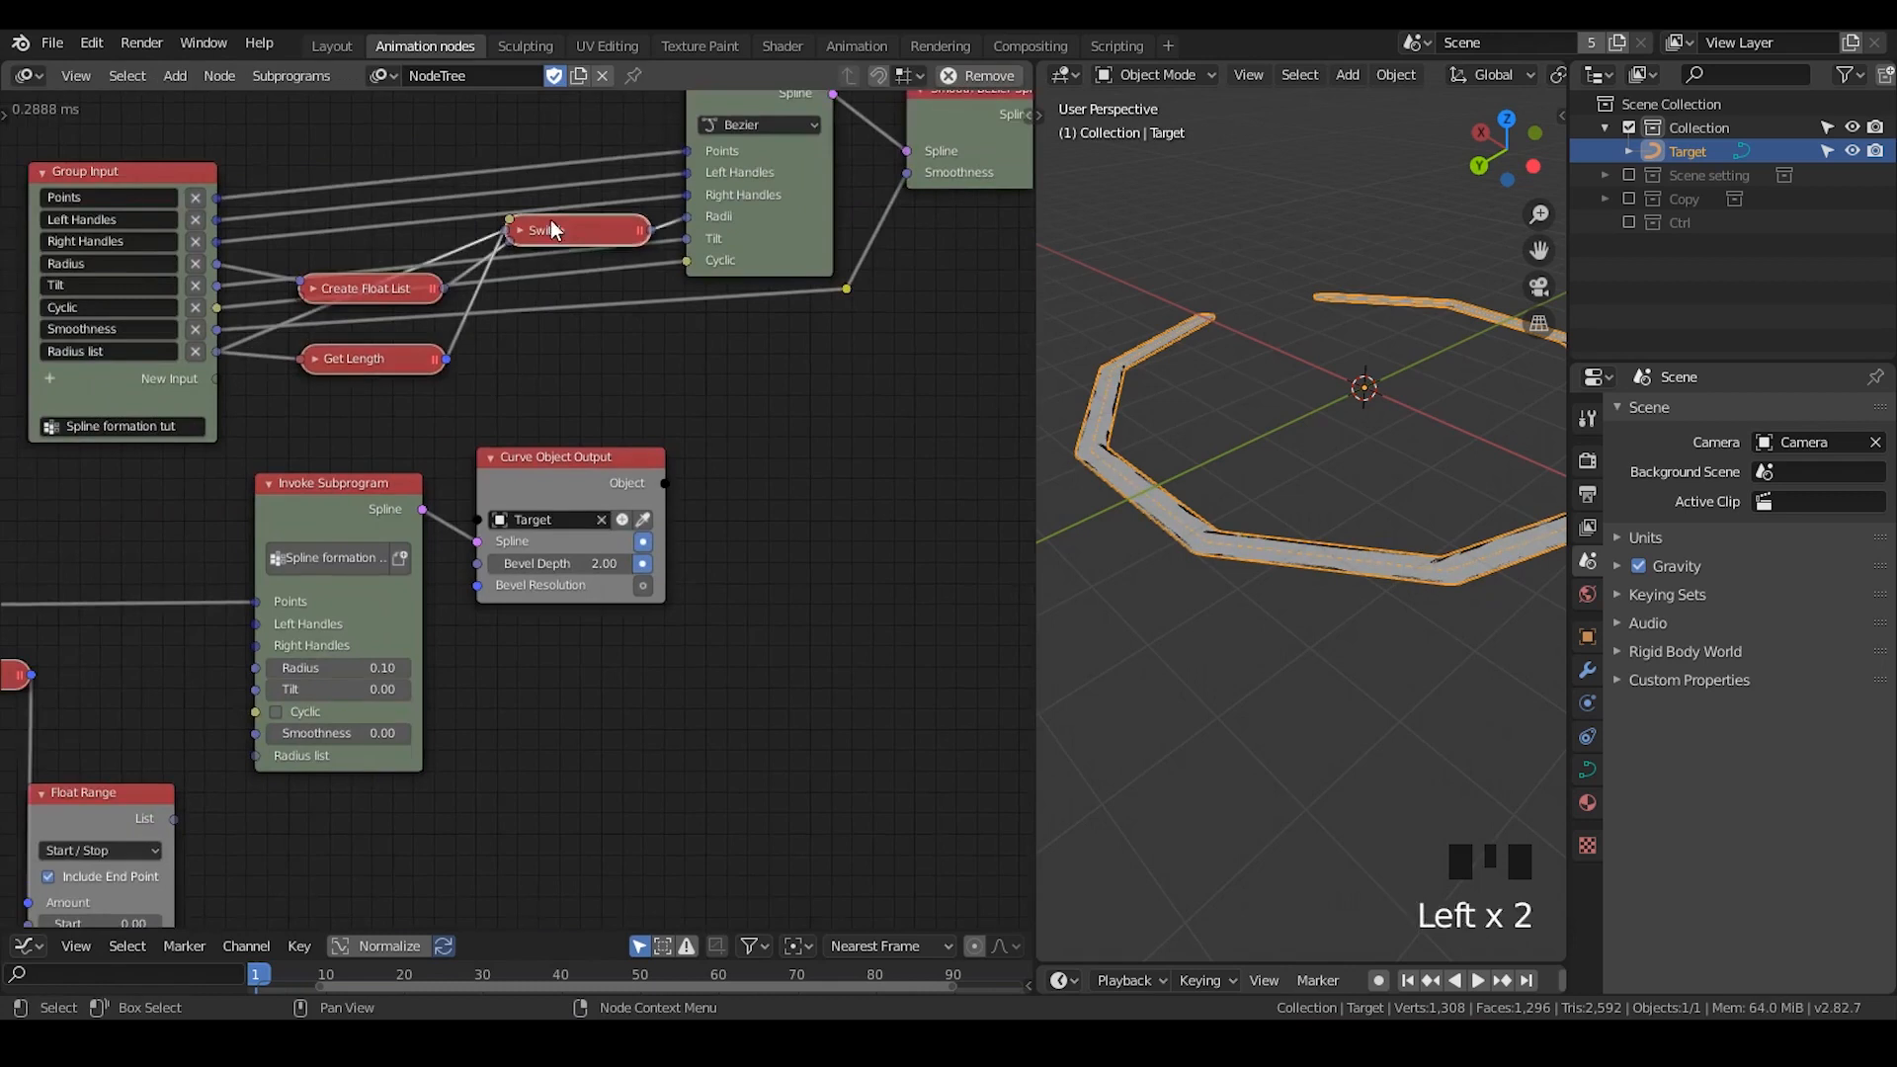
{"action": "left_click", "coordinate": [826, 474]}
- Link the Smoothness output of the subprogram's Group Input to the Condition of the new Switch
{"action": "scroll", "coordinate": [827, 475], "scroll_direction": "down", "scroll_amount": 2}
{"action": "middle_click_drag", "start_coordinate": [711, 458], "coordinate": [609, 449]}
{"action": "left_click_drag", "start_coordinate": [155, 318], "coordinate": [982, 247]}
{"action": "middle_click_drag", "start_coordinate": [914, 300], "coordinate": [799, 303]}
{"action": "left_click_drag", "start_coordinate": [897, 193], "coordinate": [897, 184]}
{"action": "left_click_drag", "start_coordinate": [861, 275], "coordinate": [863, 259]}
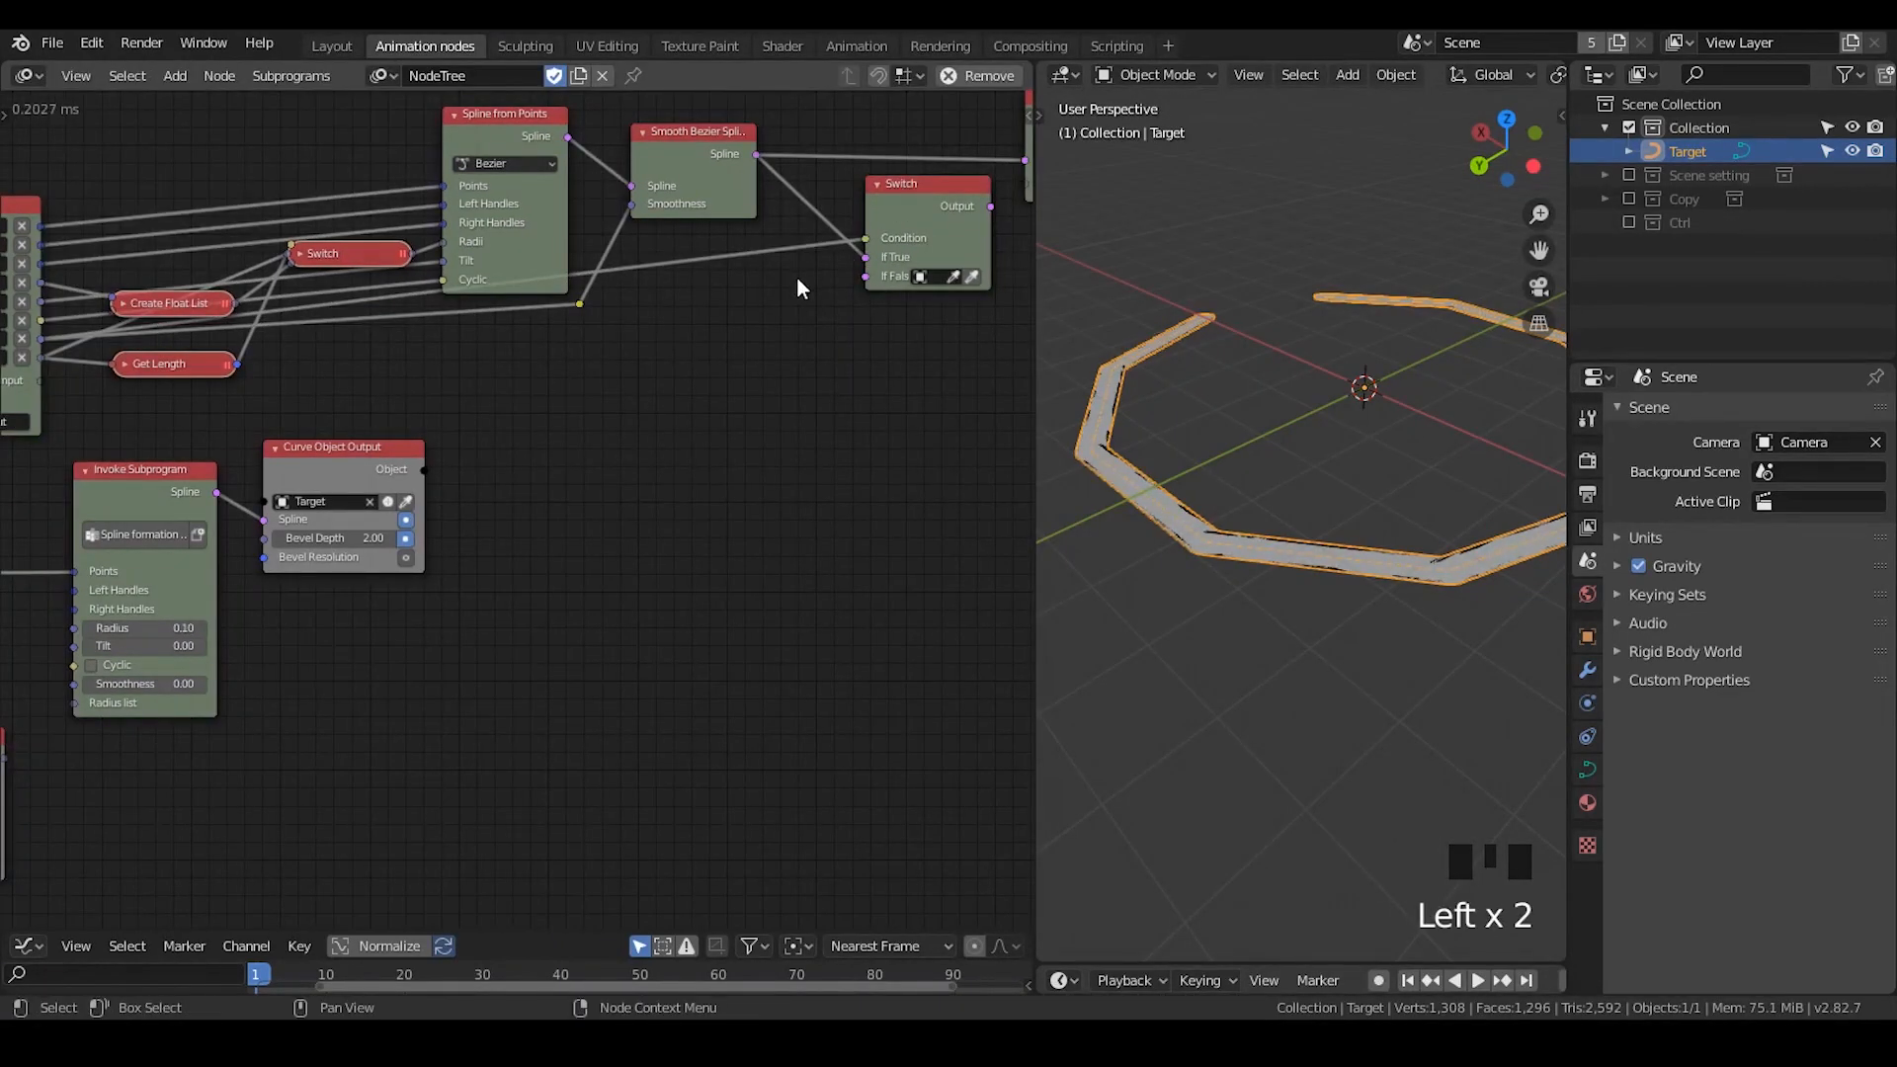
{"action": "middle_click_drag", "start_coordinate": [842, 304], "coordinate": [804, 306]}
{"action": "scroll", "coordinate": [792, 223], "scroll_direction": "up", "scroll_amount": 4}
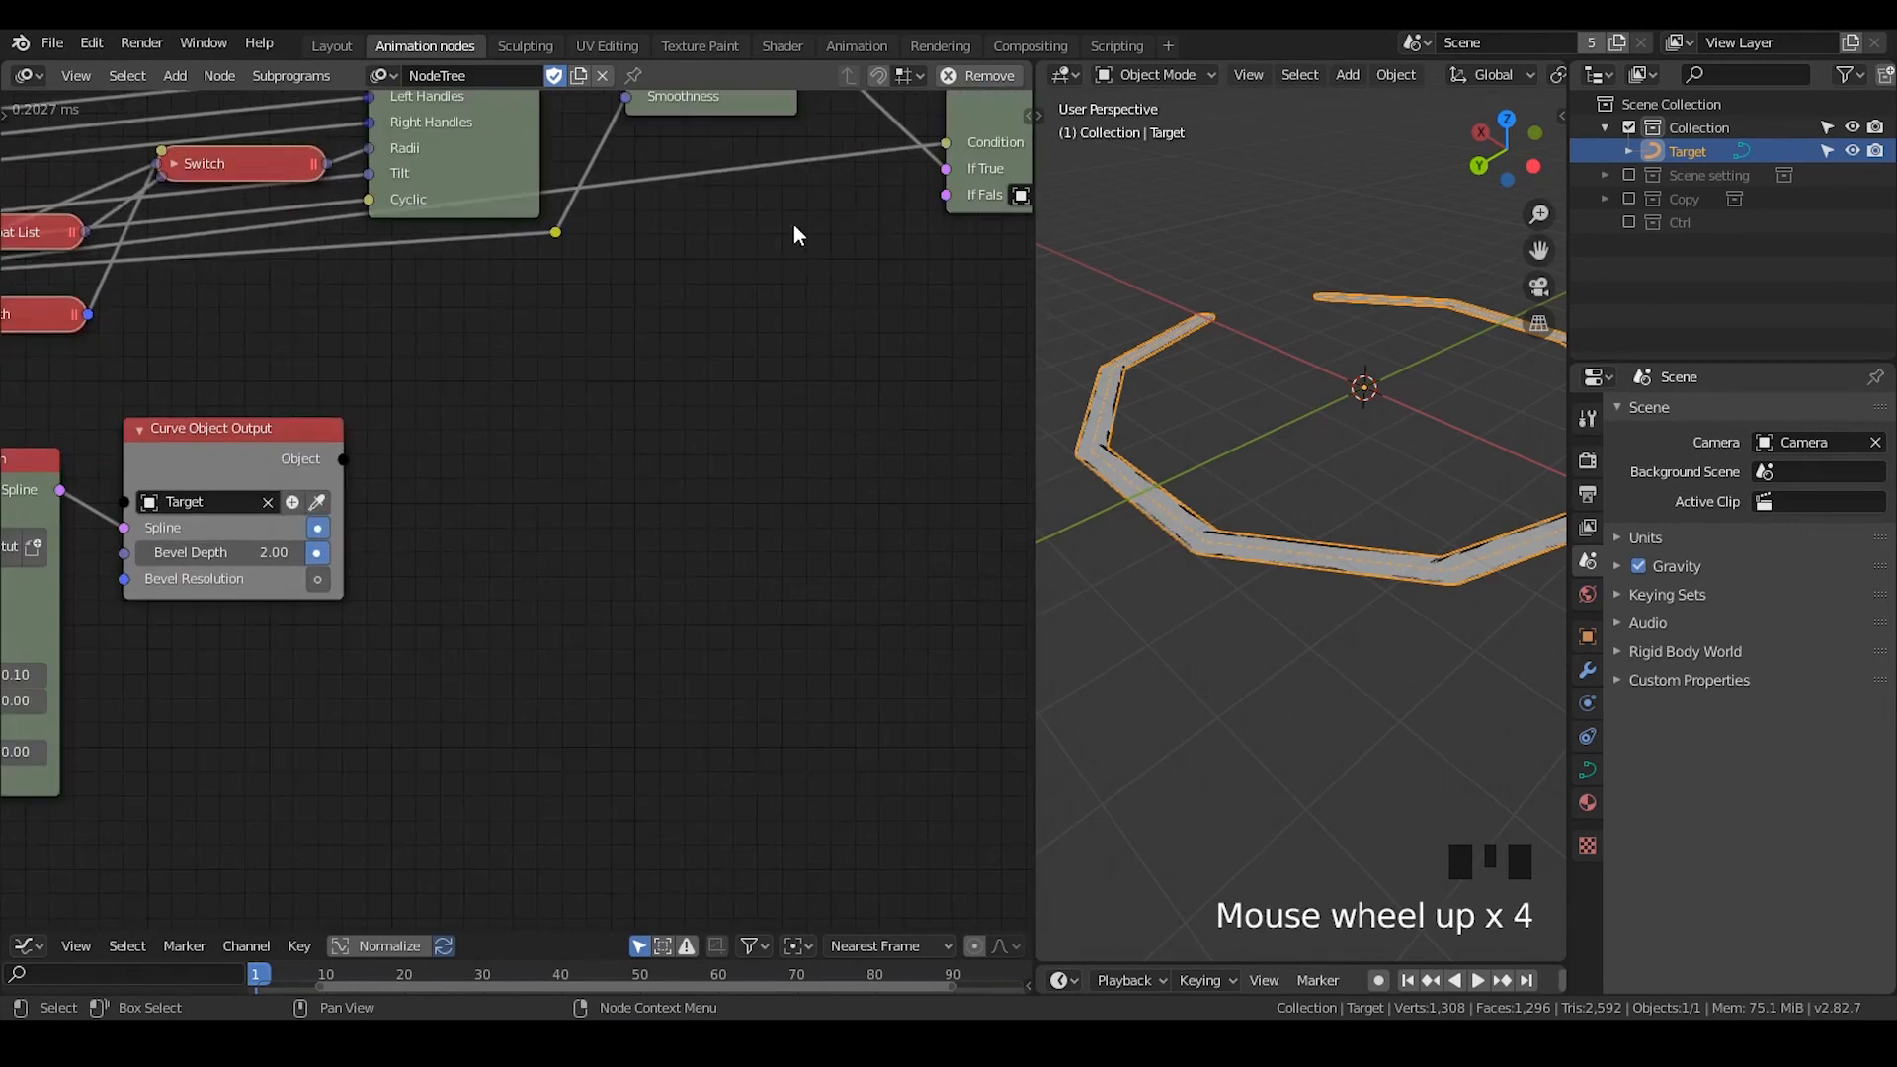
- Connect the Spline from Points output to the Switch's If False input and the Switch output to Group Output's Spline
{"action": "middle_click_drag", "start_coordinate": [793, 223], "coordinate": [590, 188]}
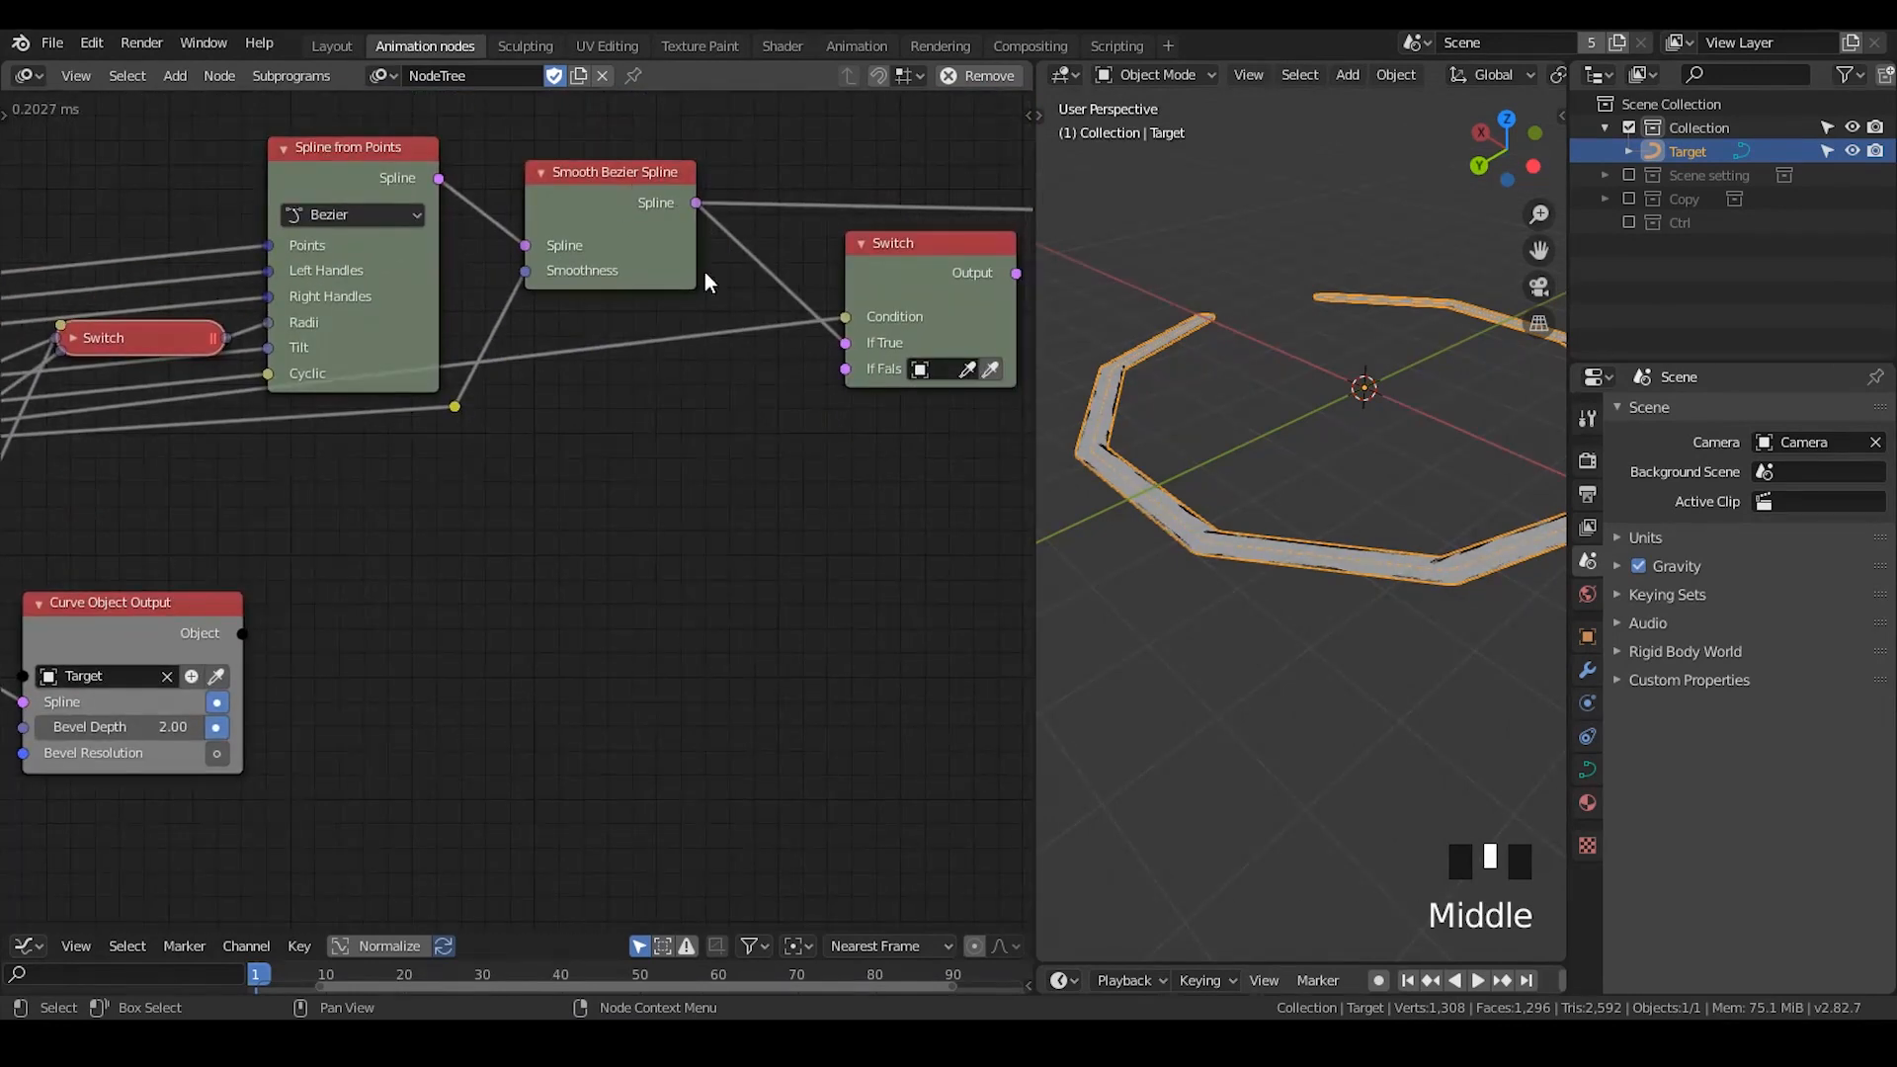
{"action": "left_click_drag", "start_coordinate": [440, 182], "coordinate": [847, 370]}
{"action": "middle_click_drag", "start_coordinate": [795, 305], "coordinate": [690, 309]}
{"action": "left_click_drag", "start_coordinate": [784, 272], "coordinate": [736, 291]}
{"action": "left_click_drag", "start_coordinate": [864, 299], "coordinate": [949, 210]}
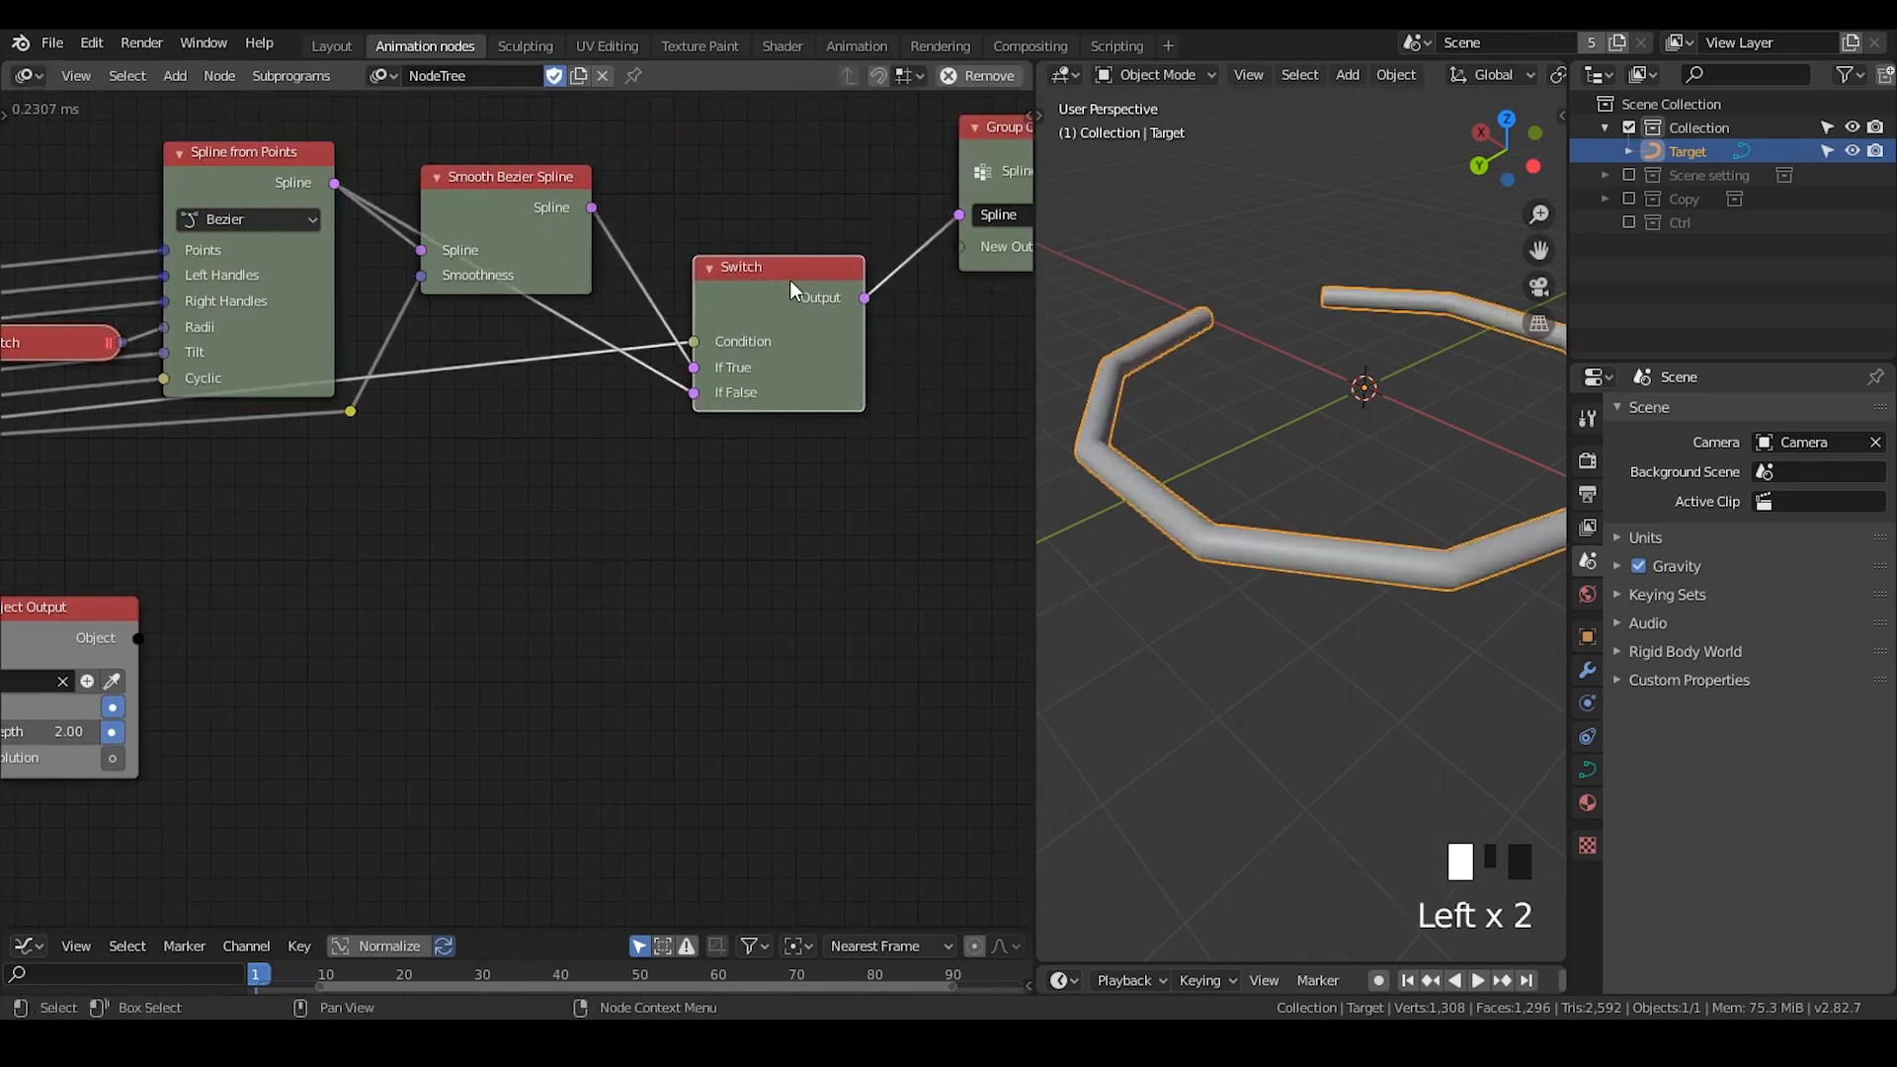
{"action": "left_click_drag", "start_coordinate": [790, 281], "coordinate": [796, 239]}
- Set the Smoothness of the Invoke Subprogram node to 0.33 and check the curve in the 3D view
{"action": "middle_click_drag", "start_coordinate": [575, 405], "coordinate": [655, 351]}
{"action": "scroll", "coordinate": [584, 437], "scroll_direction": "up", "scroll_amount": 2}
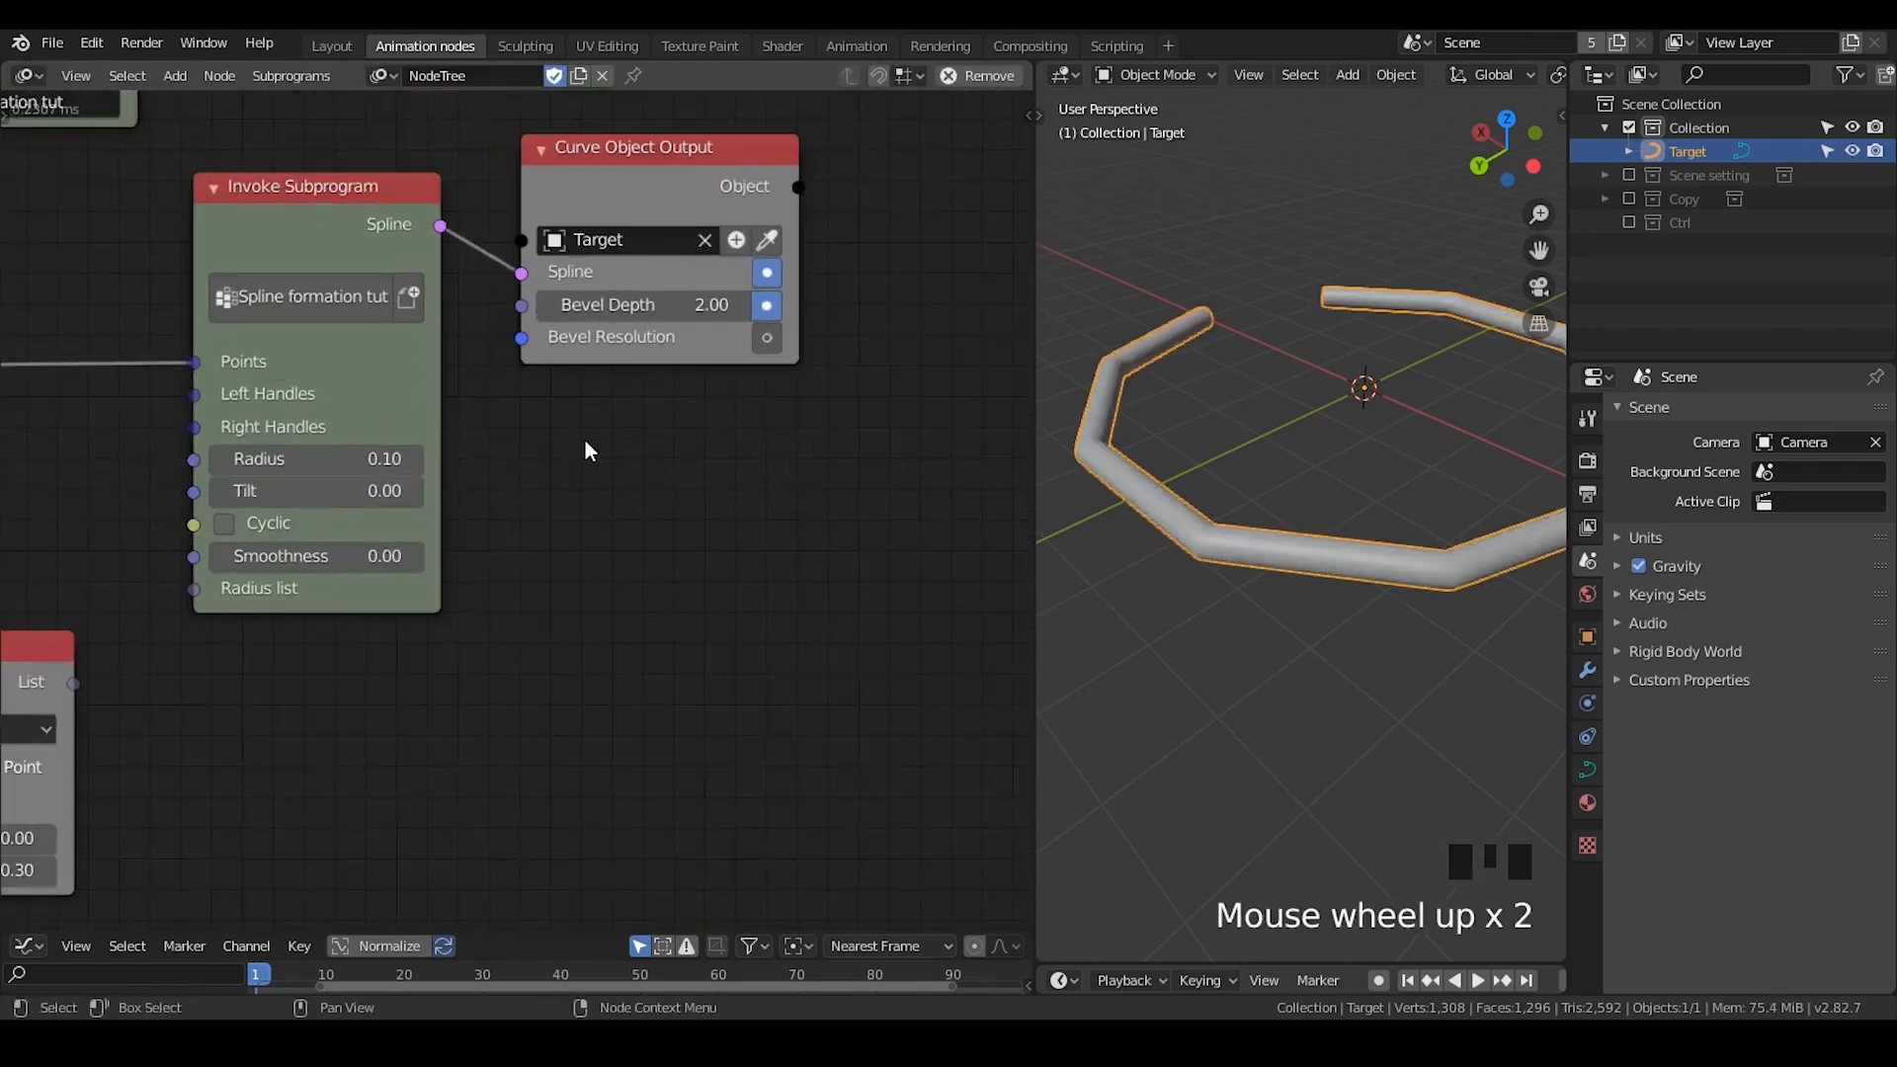
{"action": "middle_click_drag", "start_coordinate": [584, 436], "coordinate": [880, 322]}
{"action": "scroll", "coordinate": [1309, 434], "scroll_direction": "down", "scroll_amount": 3}
{"action": "scroll", "coordinate": [1307, 461], "scroll_direction": "up", "scroll_amount": 2}
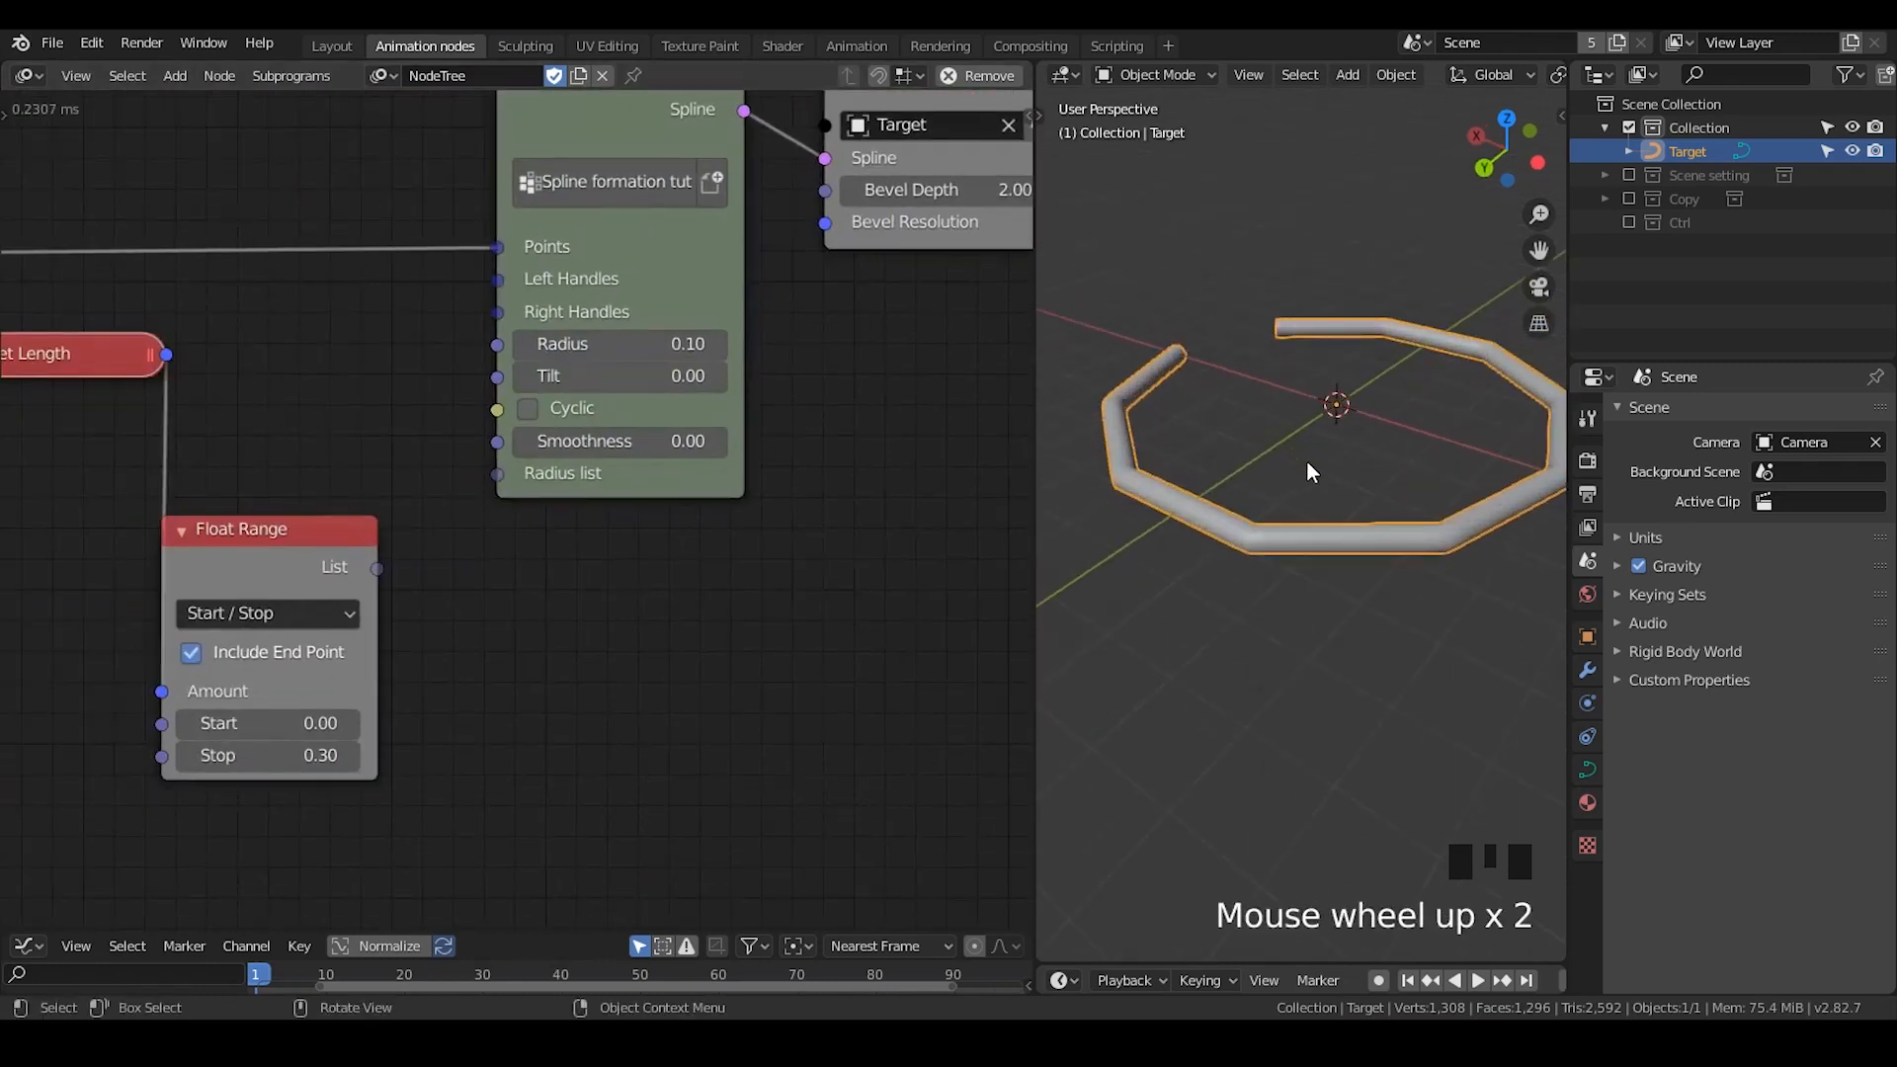
{"action": "left_click", "coordinate": [627, 445]}
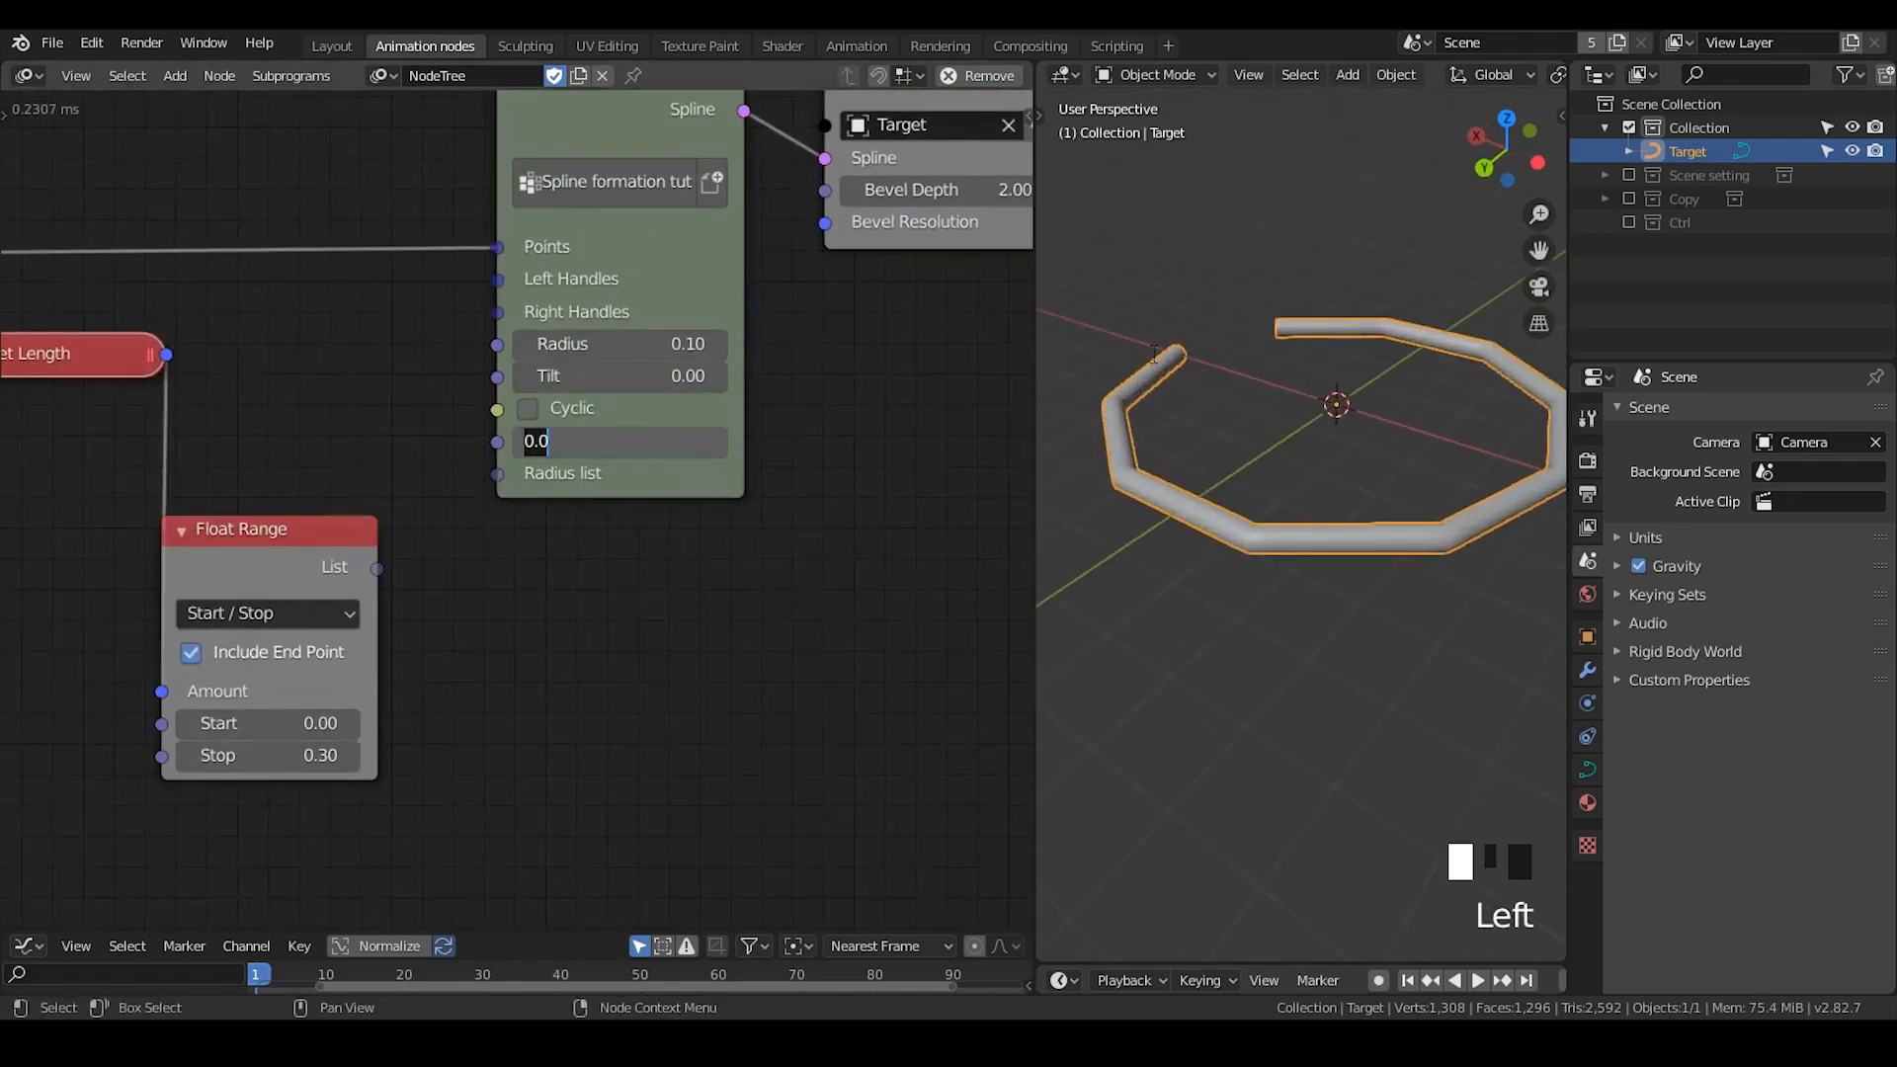
{"action": "middle_click_drag", "start_coordinate": [1259, 407], "coordinate": [1106, 364]}
{"action": "left_click", "coordinate": [593, 441]}
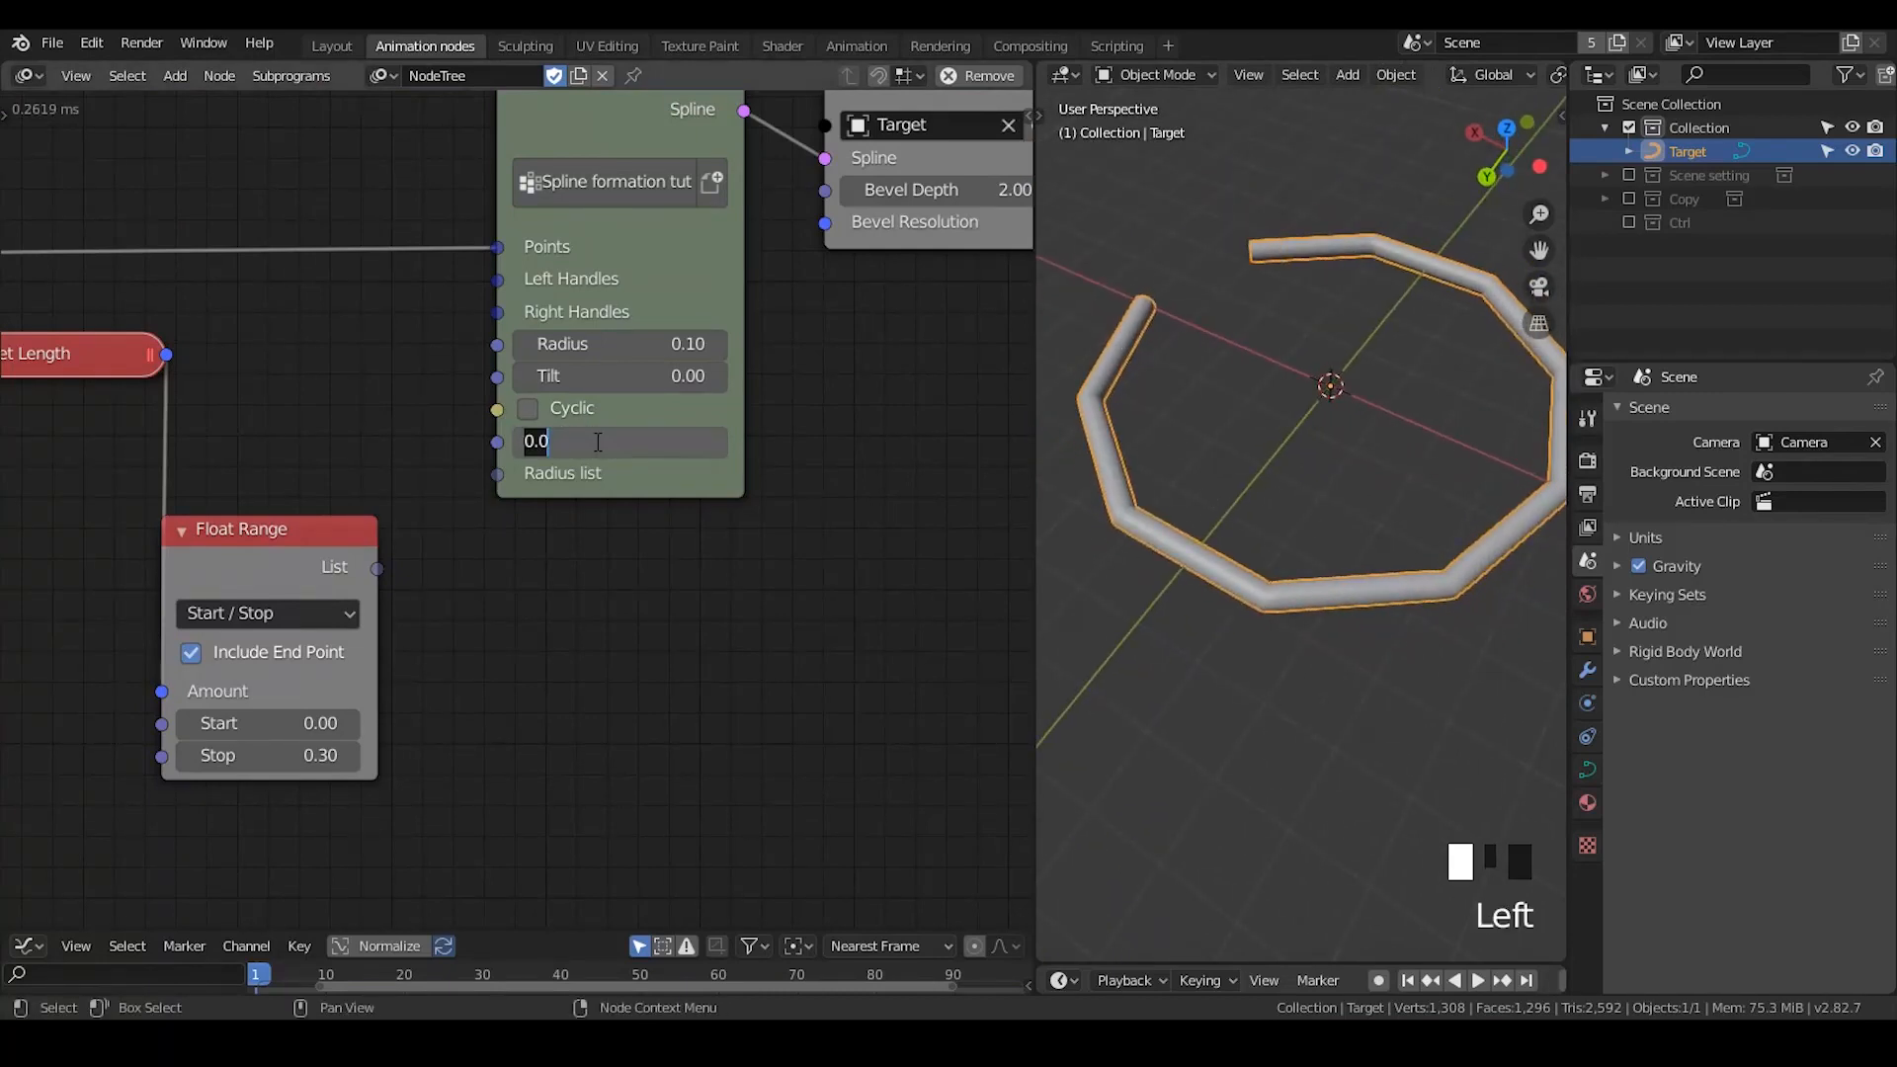
{"action": "type", "text": "0.33"}
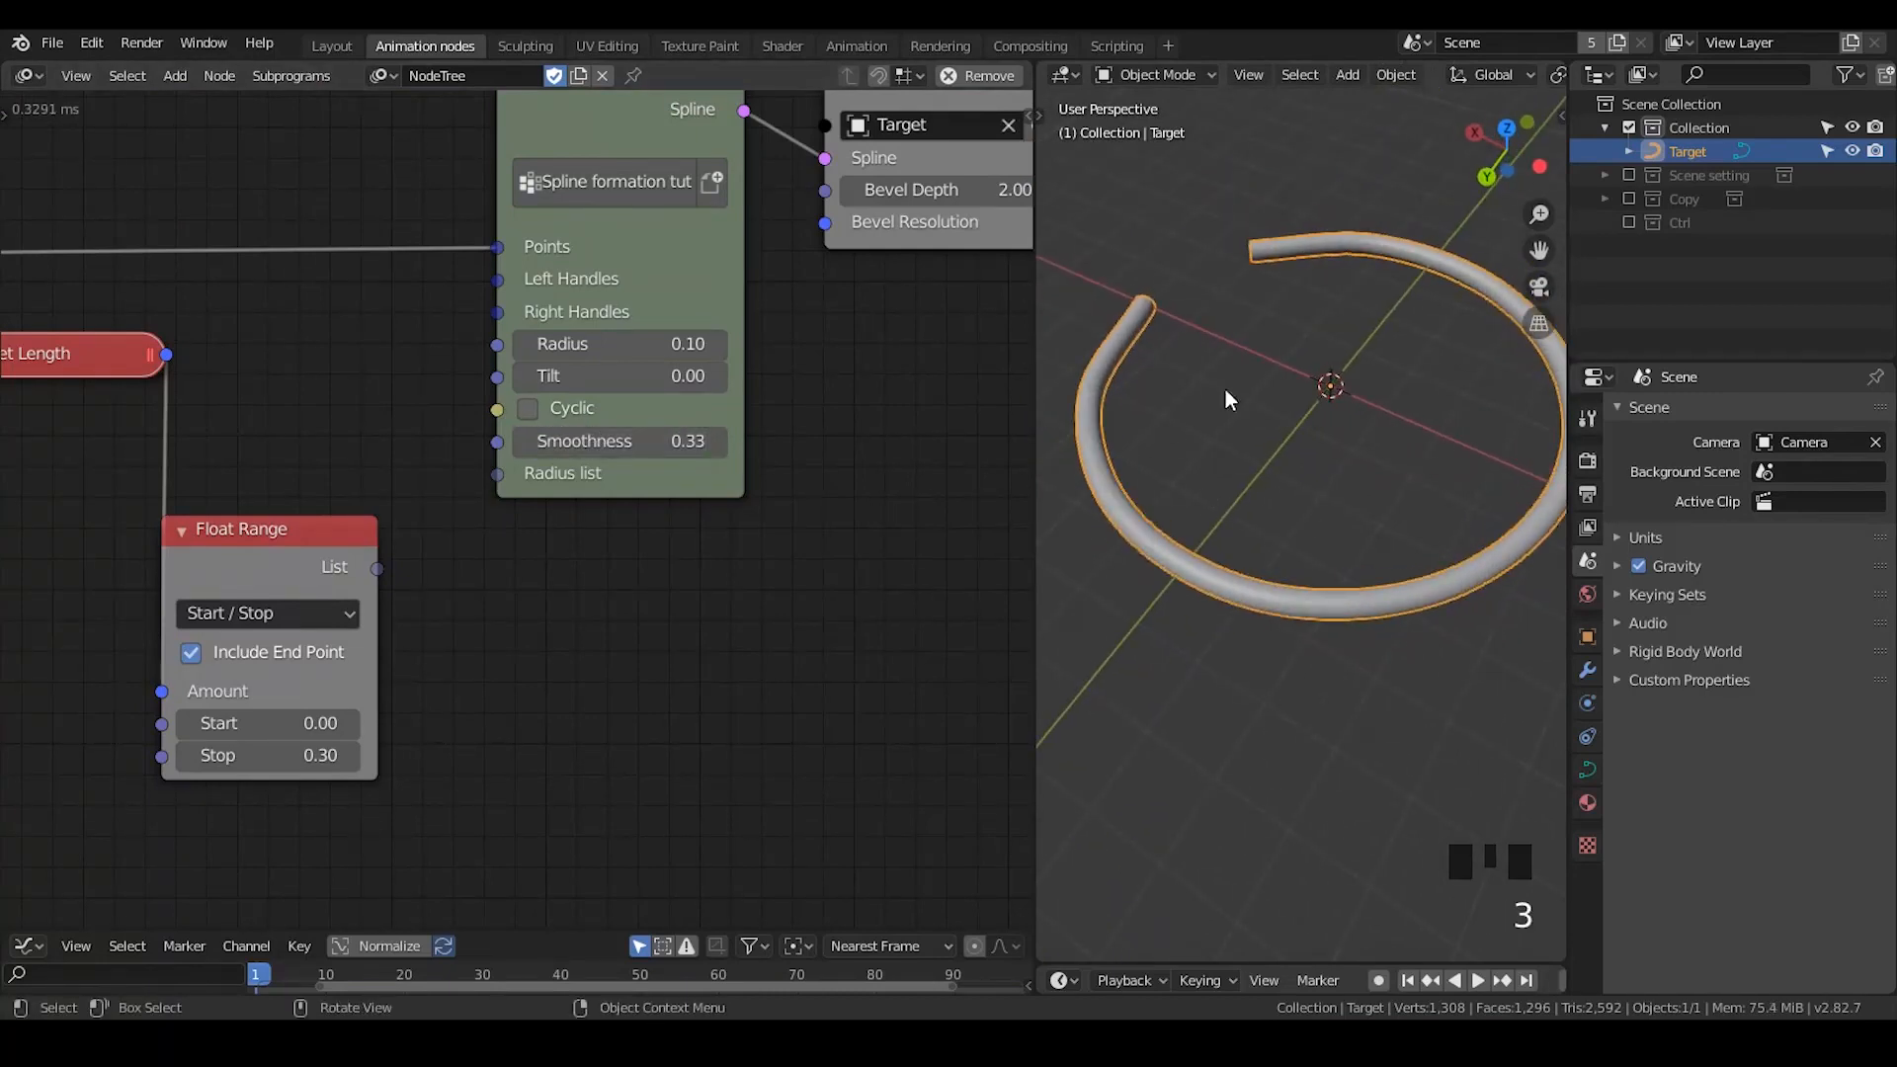
{"action": "mouse_move", "coordinate": [1211, 385]}
{"action": "middle_mouse_down"}
{"action": "mouse_move", "coordinate": [1308, 389]}
{"action": "mouse_move", "coordinate": [1223, 372]}
{"action": "middle_mouse_up"}
{"action": "scroll", "coordinate": [1317, 441], "scroll_direction": "down", "scroll_amount": 2}
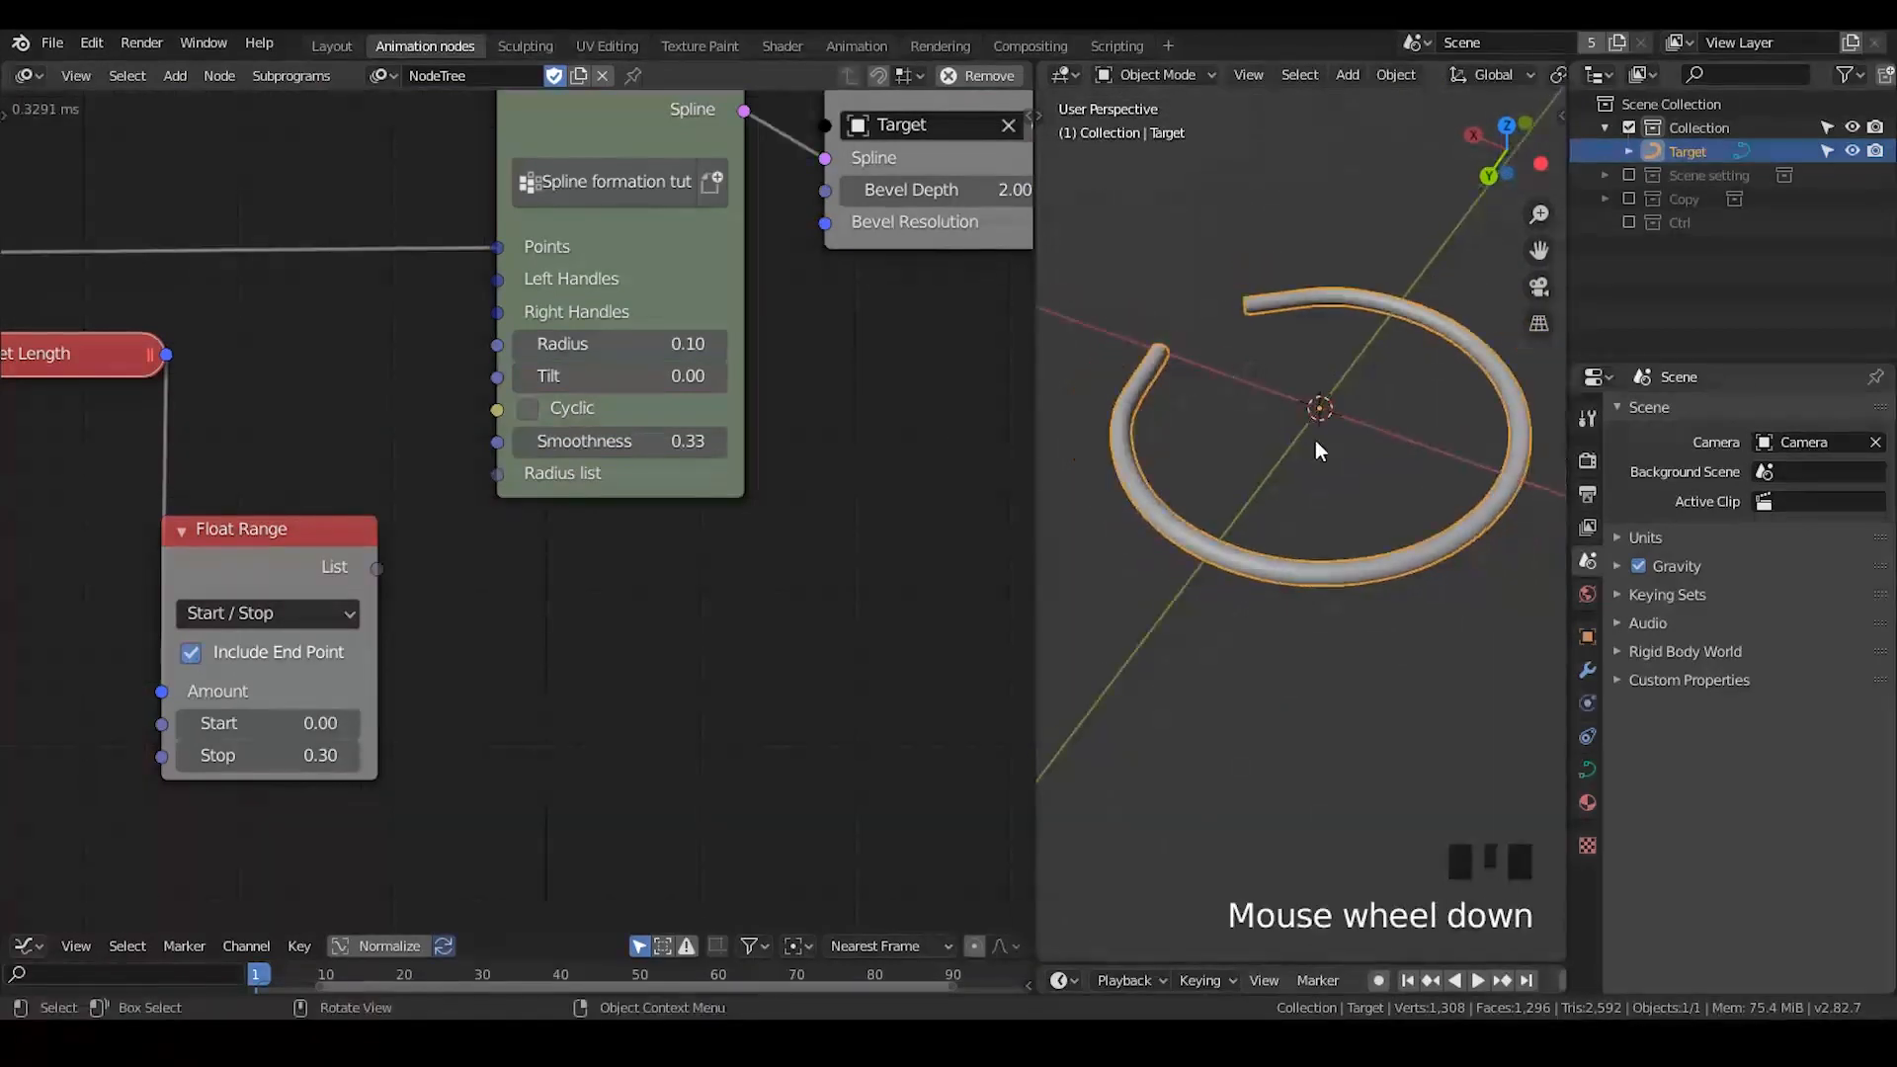
- Move the Smooth Bezier Spline node slightly down between Spline from Points and the Switch
{"action": "middle_click_drag", "start_coordinate": [765, 494], "coordinate": [783, 567]}
{"action": "scroll", "coordinate": [522, 538], "scroll_direction": "down", "scroll_amount": 3}
{"action": "left_click_drag", "start_coordinate": [826, 272], "coordinate": [791, 275]}
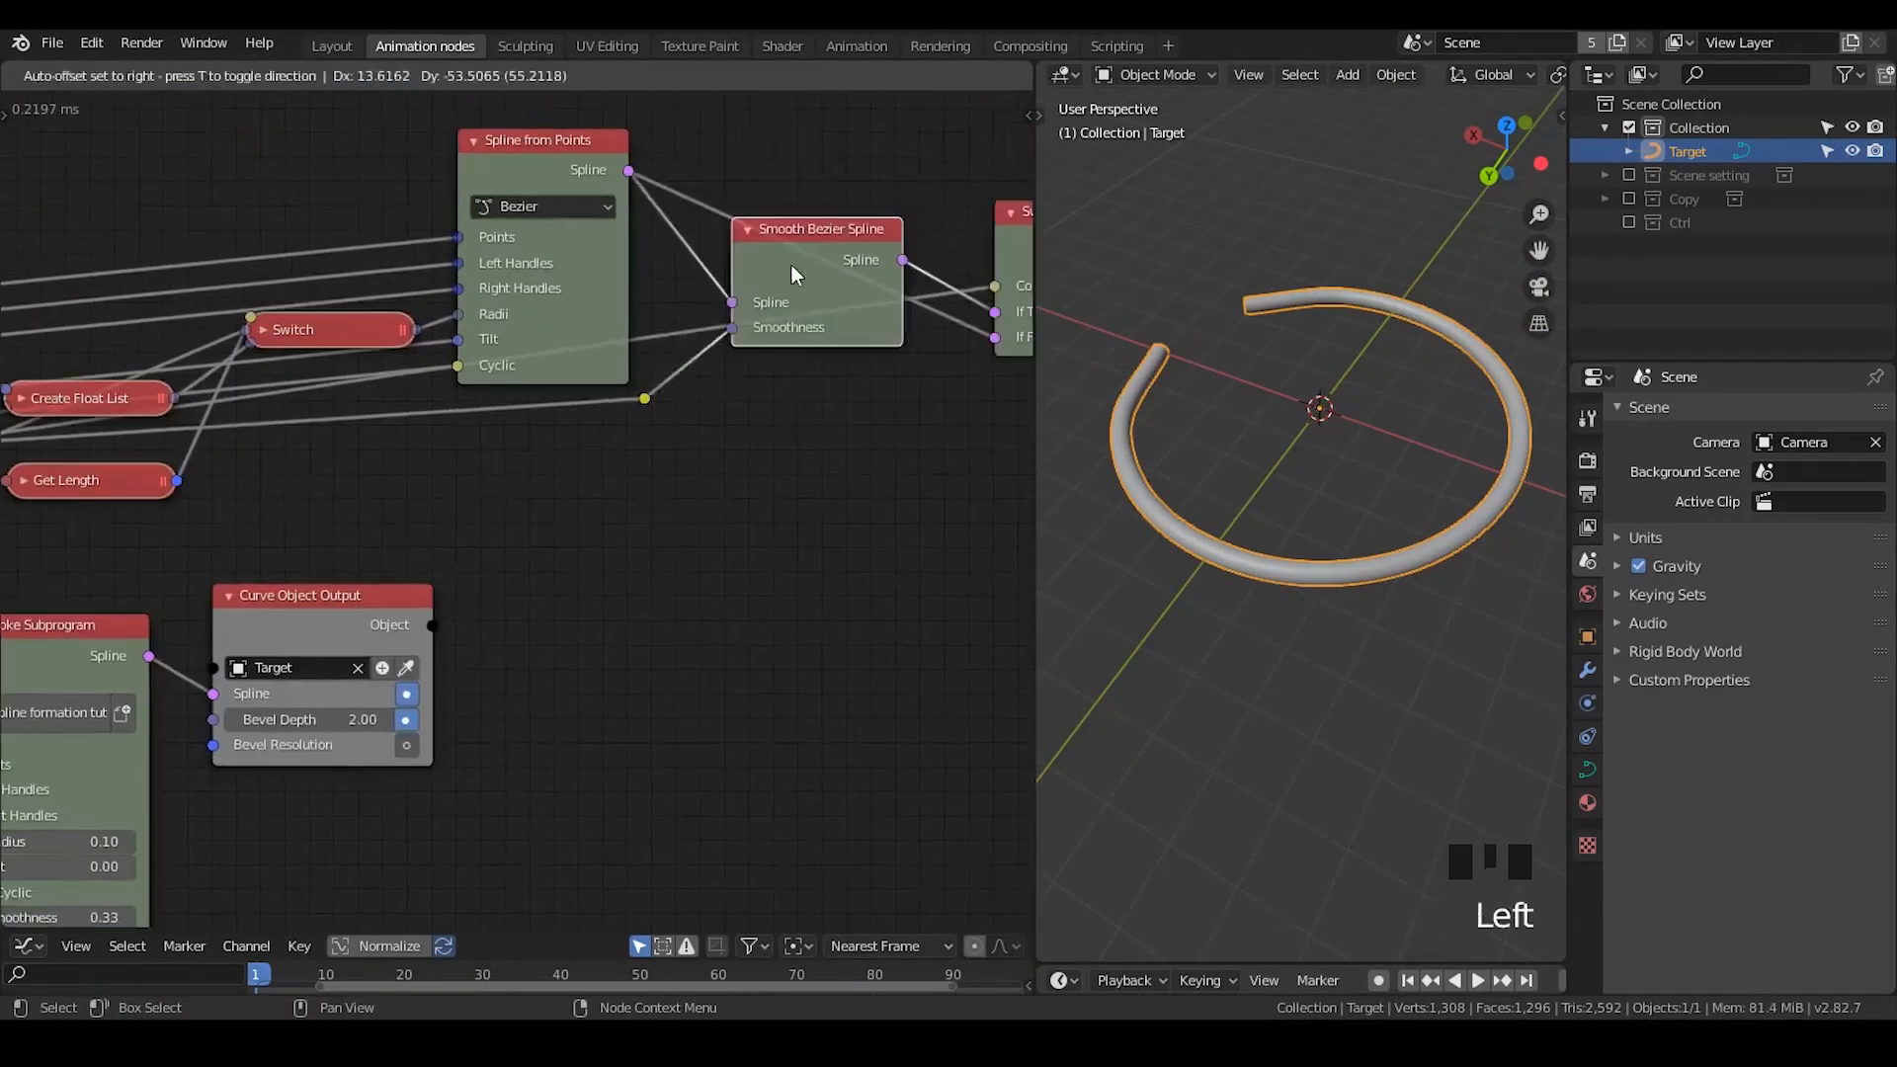
- Delete the Float Range node and its connected Get Length node beside Invoke Subprogram
{"action": "scroll", "coordinate": [781, 287], "scroll_direction": "down", "scroll_amount": 1}
{"action": "middle_click_drag", "start_coordinate": [443, 555], "coordinate": [768, 352]}
{"action": "middle_click_drag", "start_coordinate": [503, 435], "coordinate": [609, 350]}
{"action": "scroll", "coordinate": [447, 359], "scroll_direction": "up", "scroll_amount": 2}
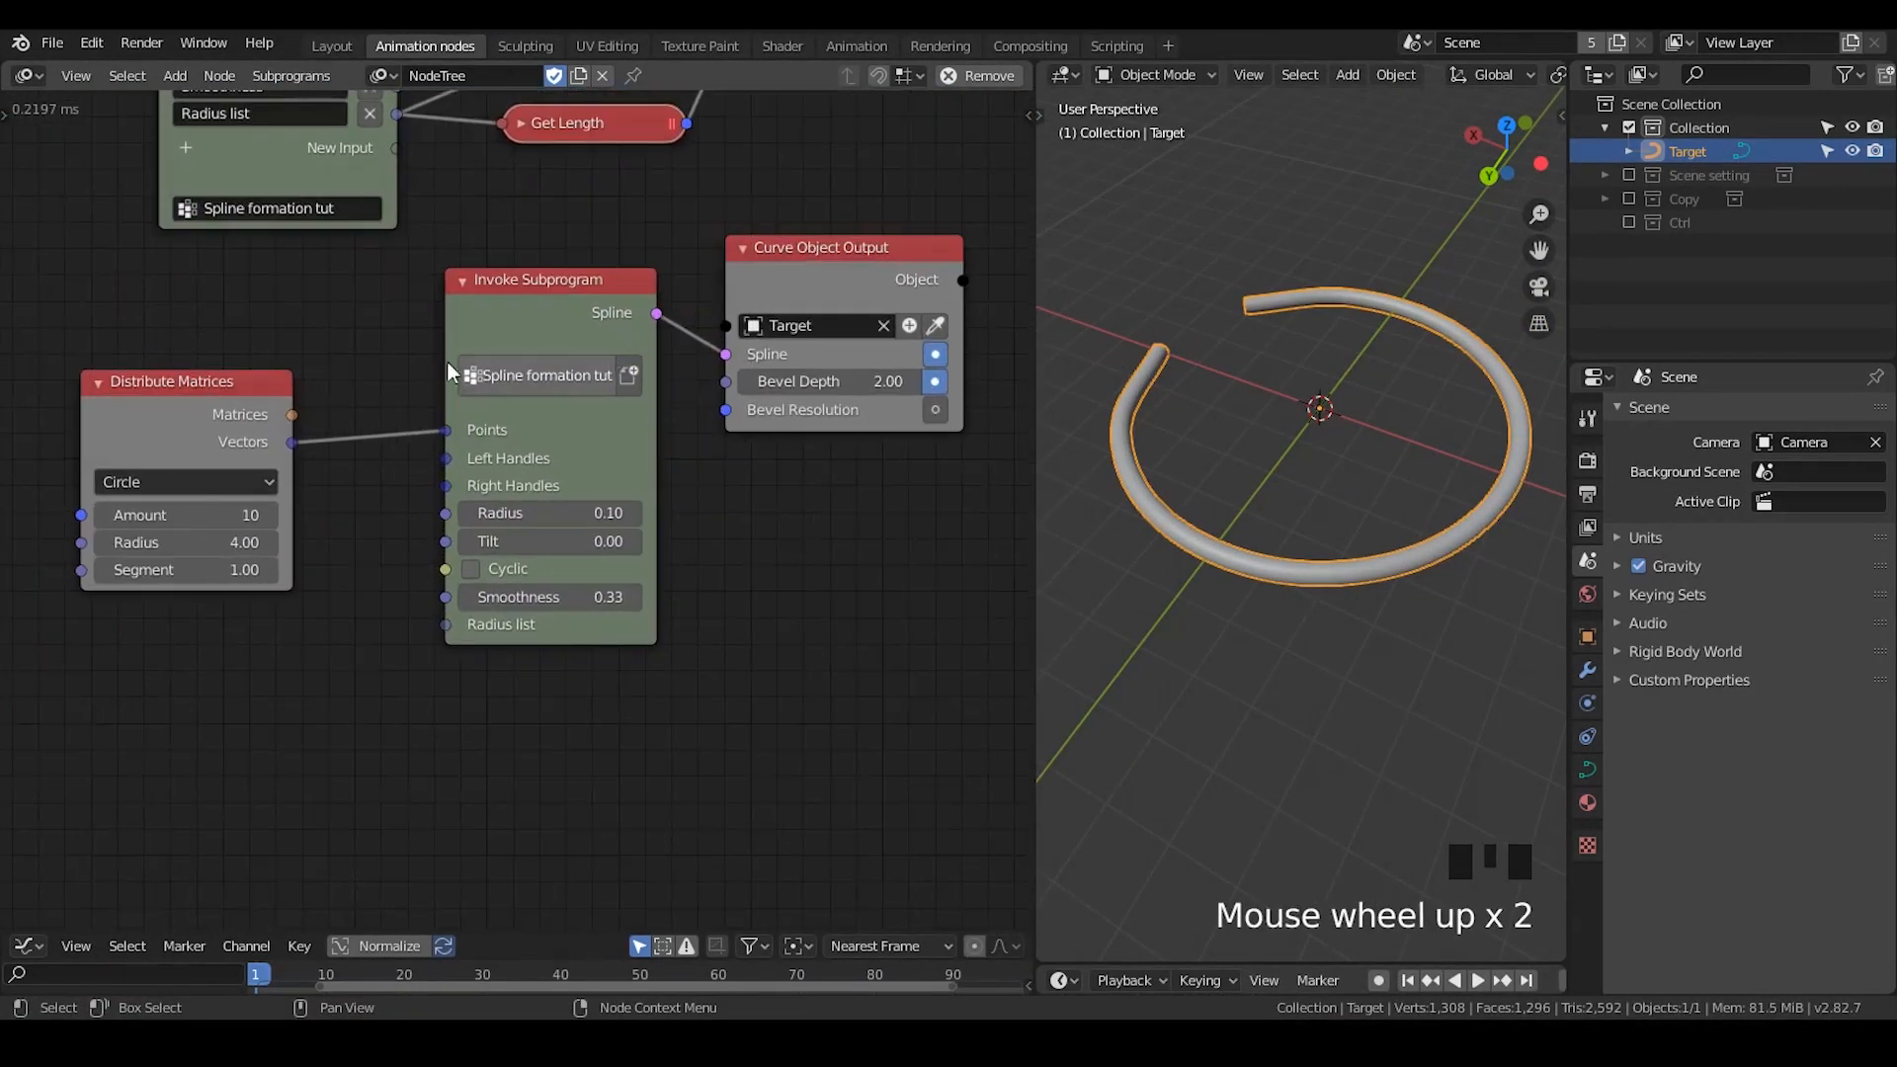
- Move the Distribute Matrices and Invoke Subprogram nodes closer together
{"action": "left_click", "coordinate": [216, 419]}
{"action": "left_click_drag", "start_coordinate": [217, 419], "coordinate": [245, 411]}
{"action": "middle_click_drag", "start_coordinate": [560, 797], "coordinate": [559, 138]}
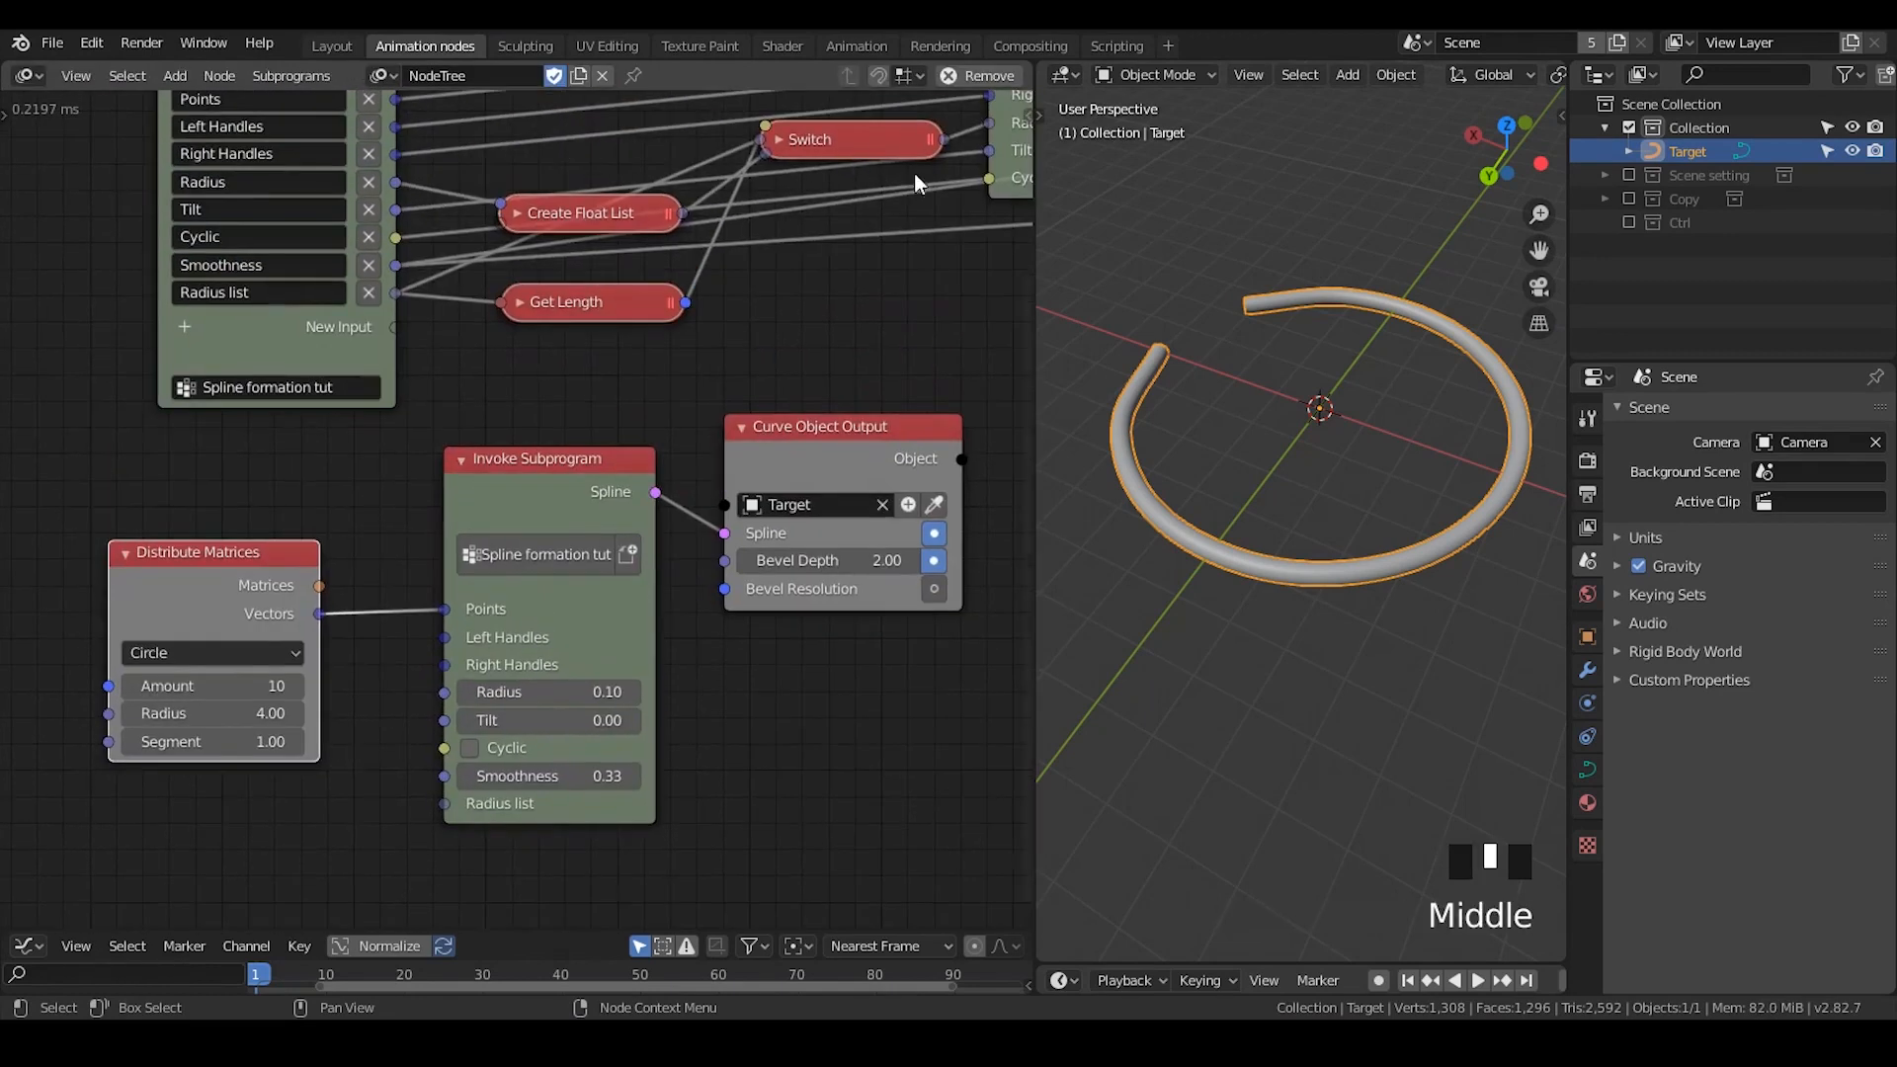
{"action": "middle_click_drag", "start_coordinate": [590, 494], "coordinate": [590, 400]}
{"action": "left_click_drag", "start_coordinate": [496, 578], "coordinate": [466, 620]}
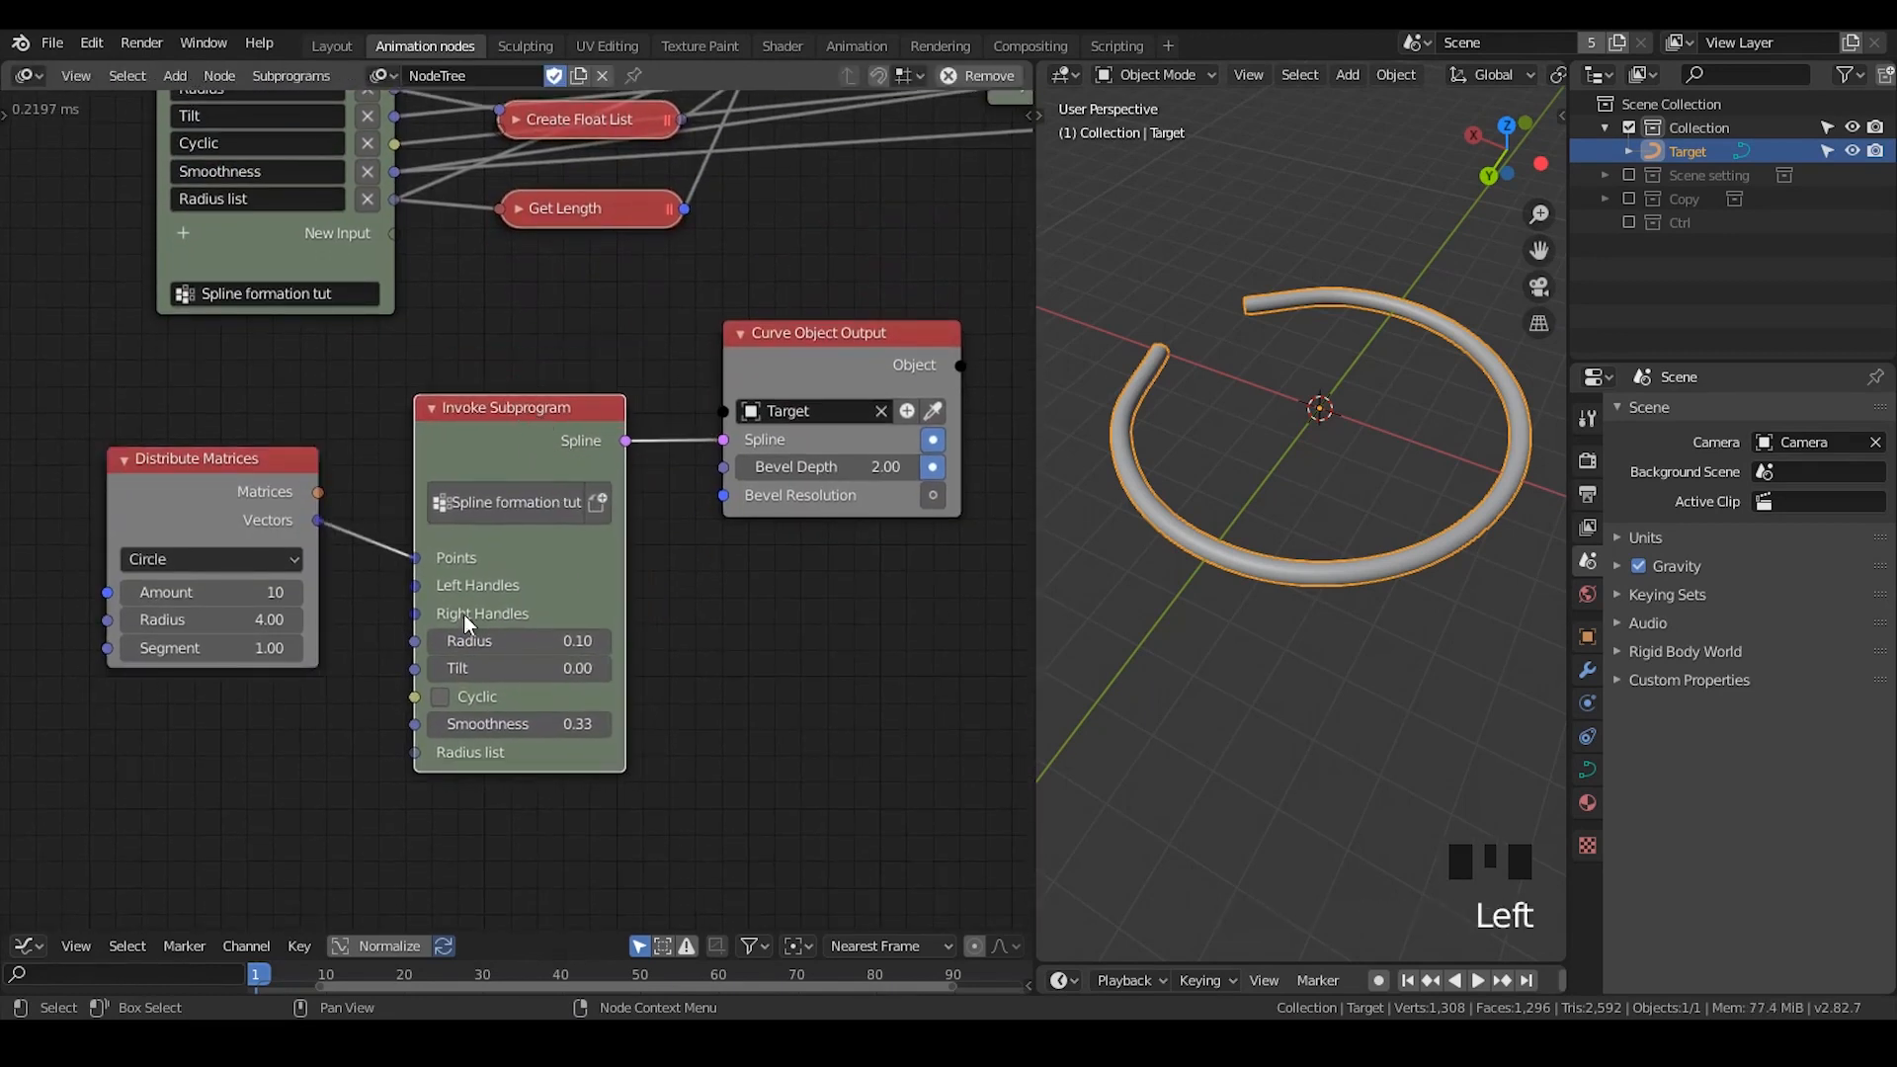
{"action": "middle_click_drag", "start_coordinate": [523, 637], "coordinate": [574, 554]}
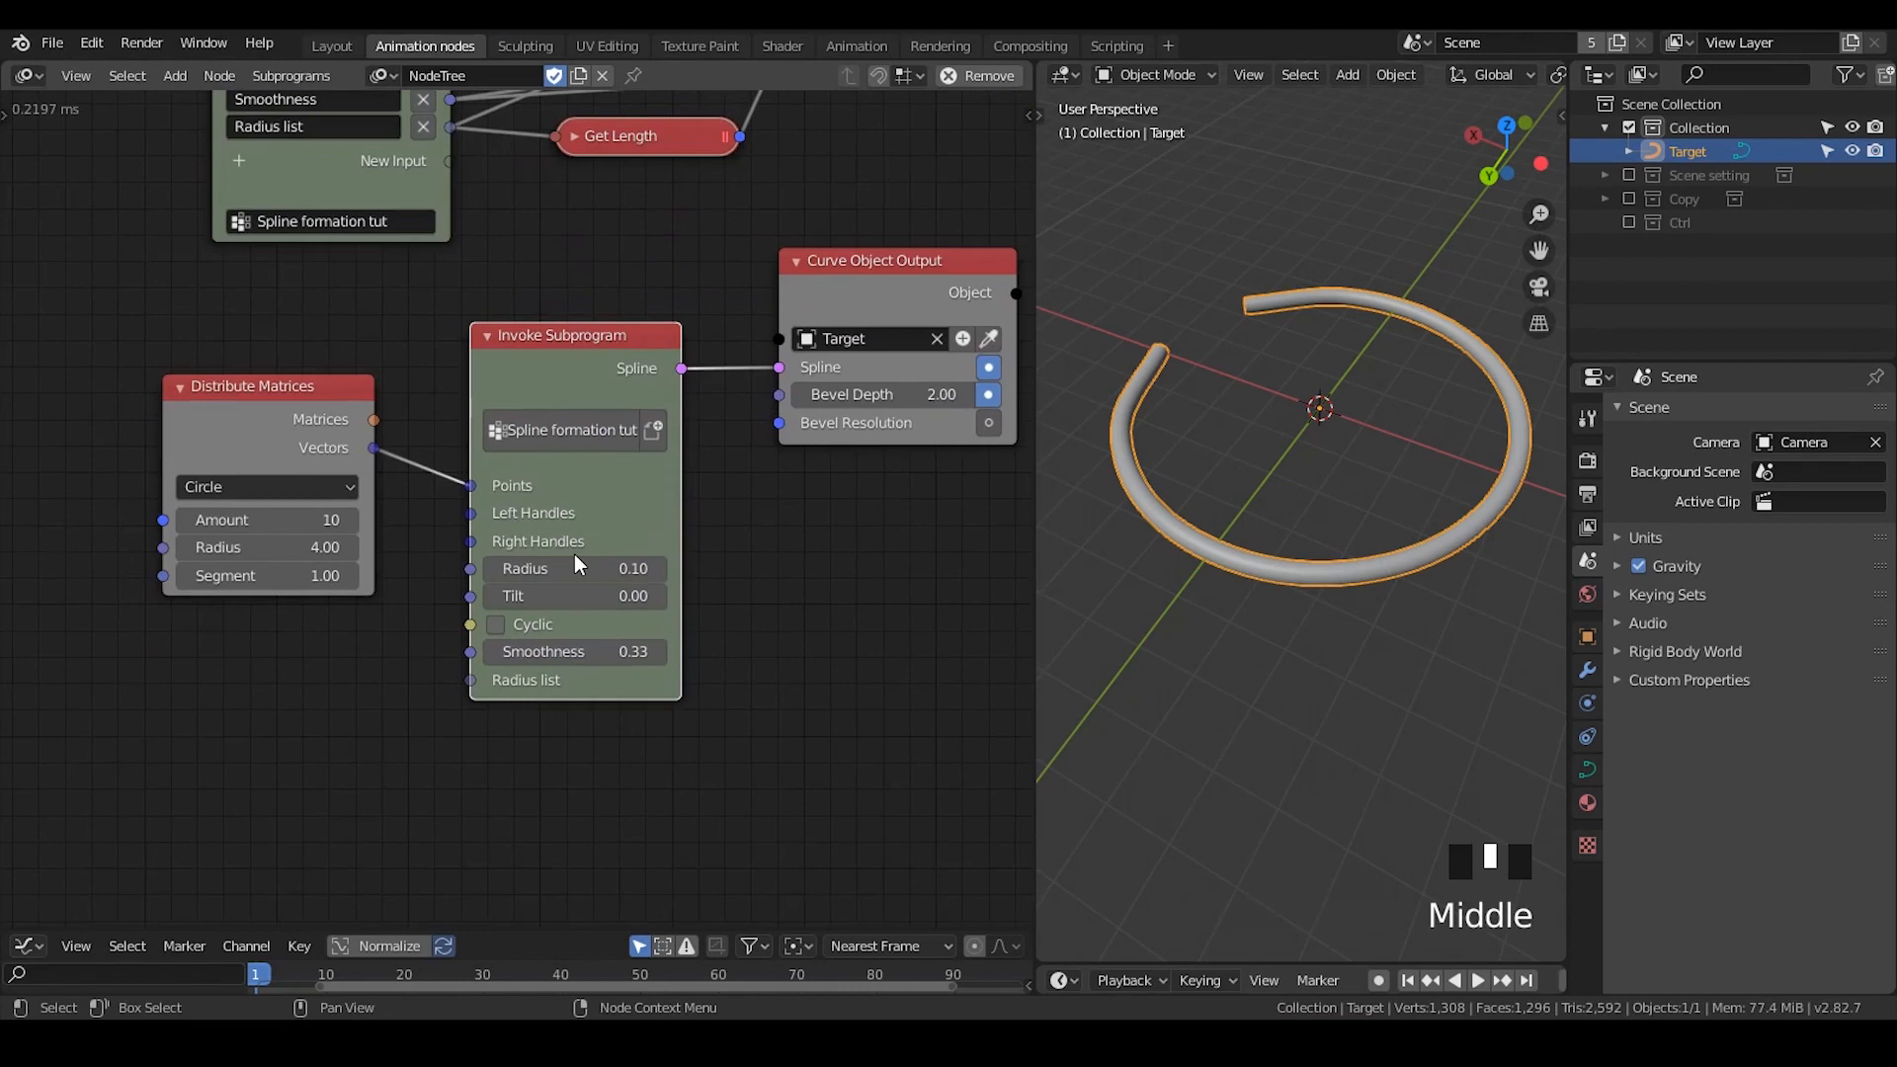